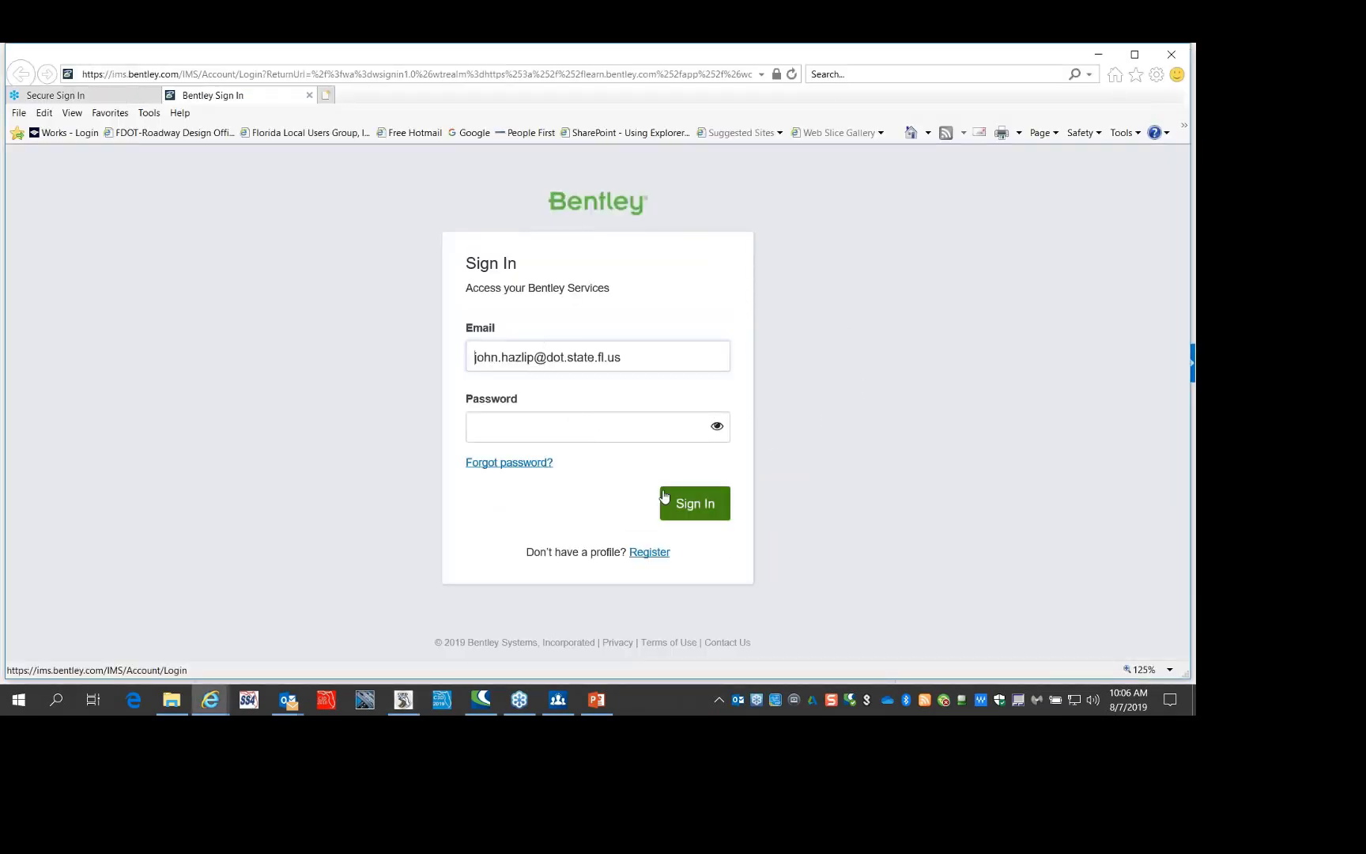
Sign in to Bentley Services and open the "05 - OpenRoads Designer - Geometry" learning path
{"action": "left_click", "coordinate": [703, 504]}
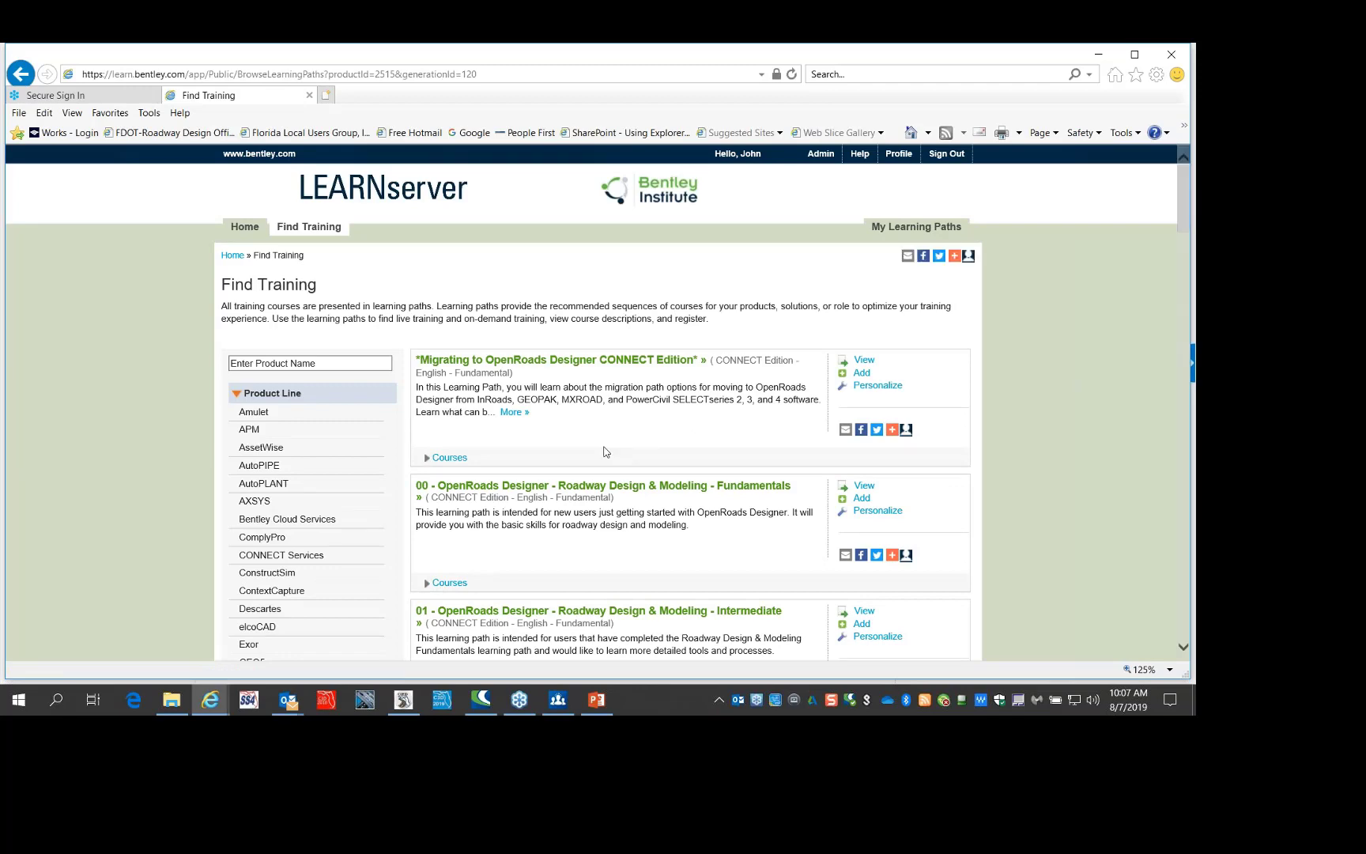
{"action": "scroll", "coordinate": [605, 452], "scroll_direction": "down", "scroll_amount": 5}
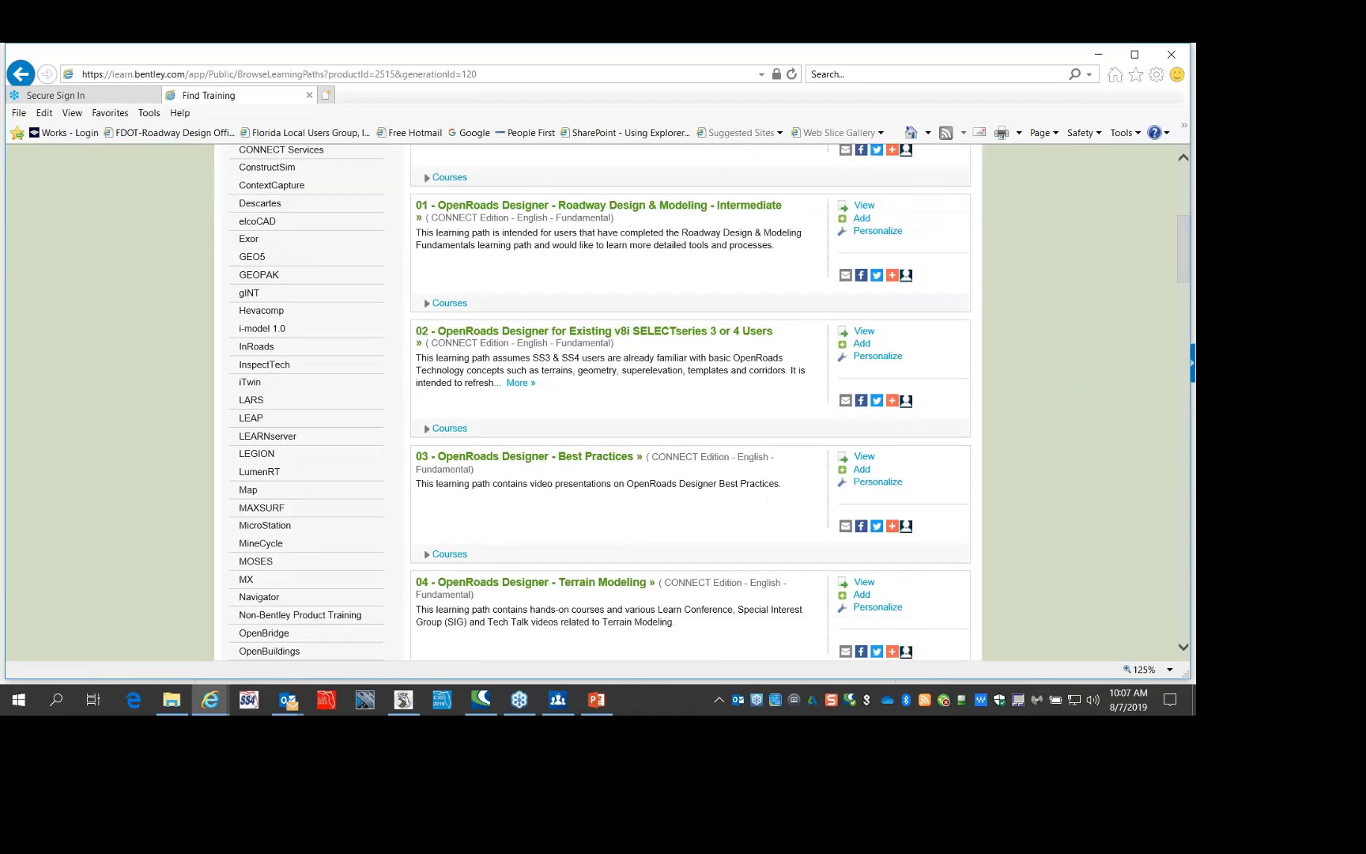
{"action": "scroll", "coordinate": [522, 423], "scroll_direction": "down", "scroll_amount": 4}
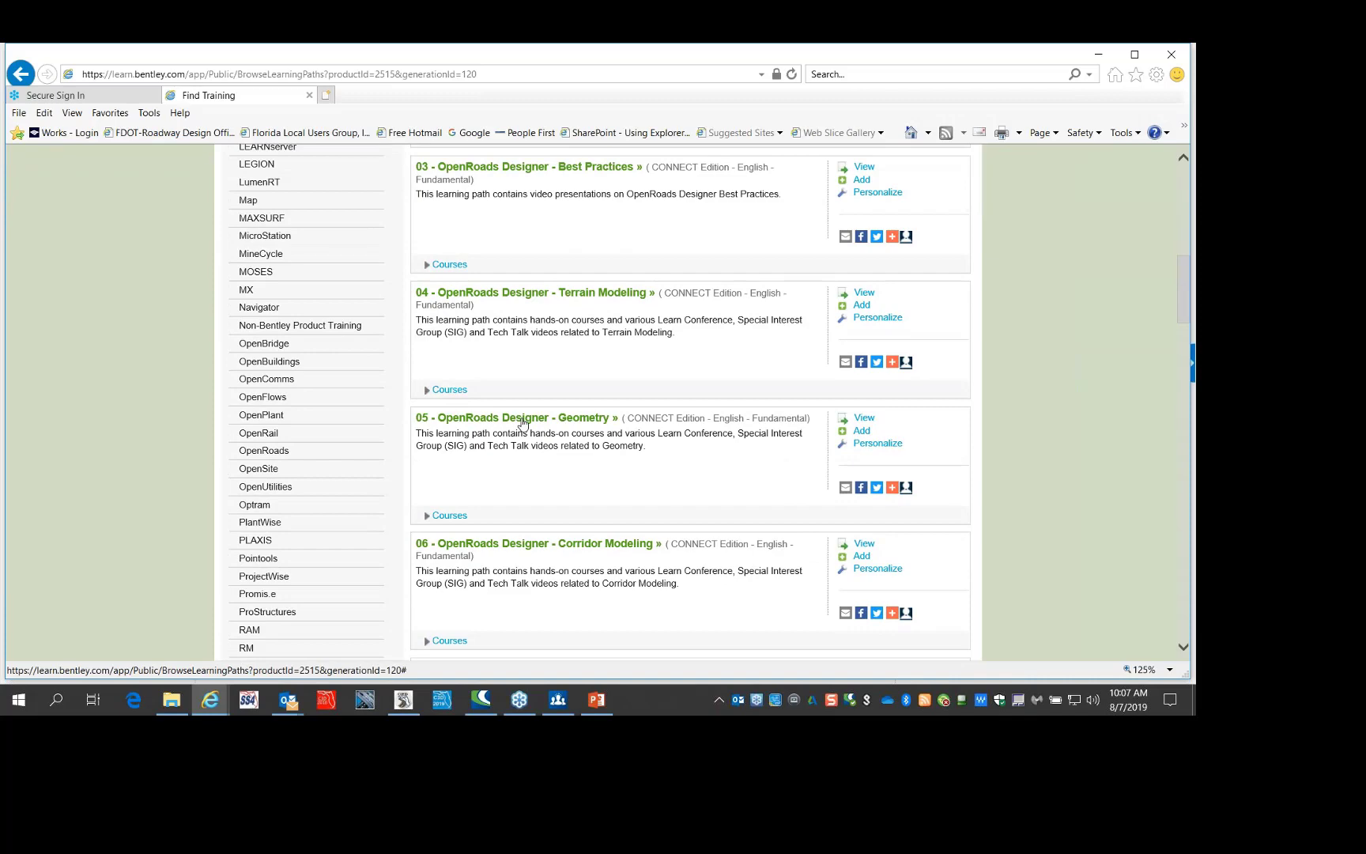
{"action": "left_click", "coordinate": [522, 423]}
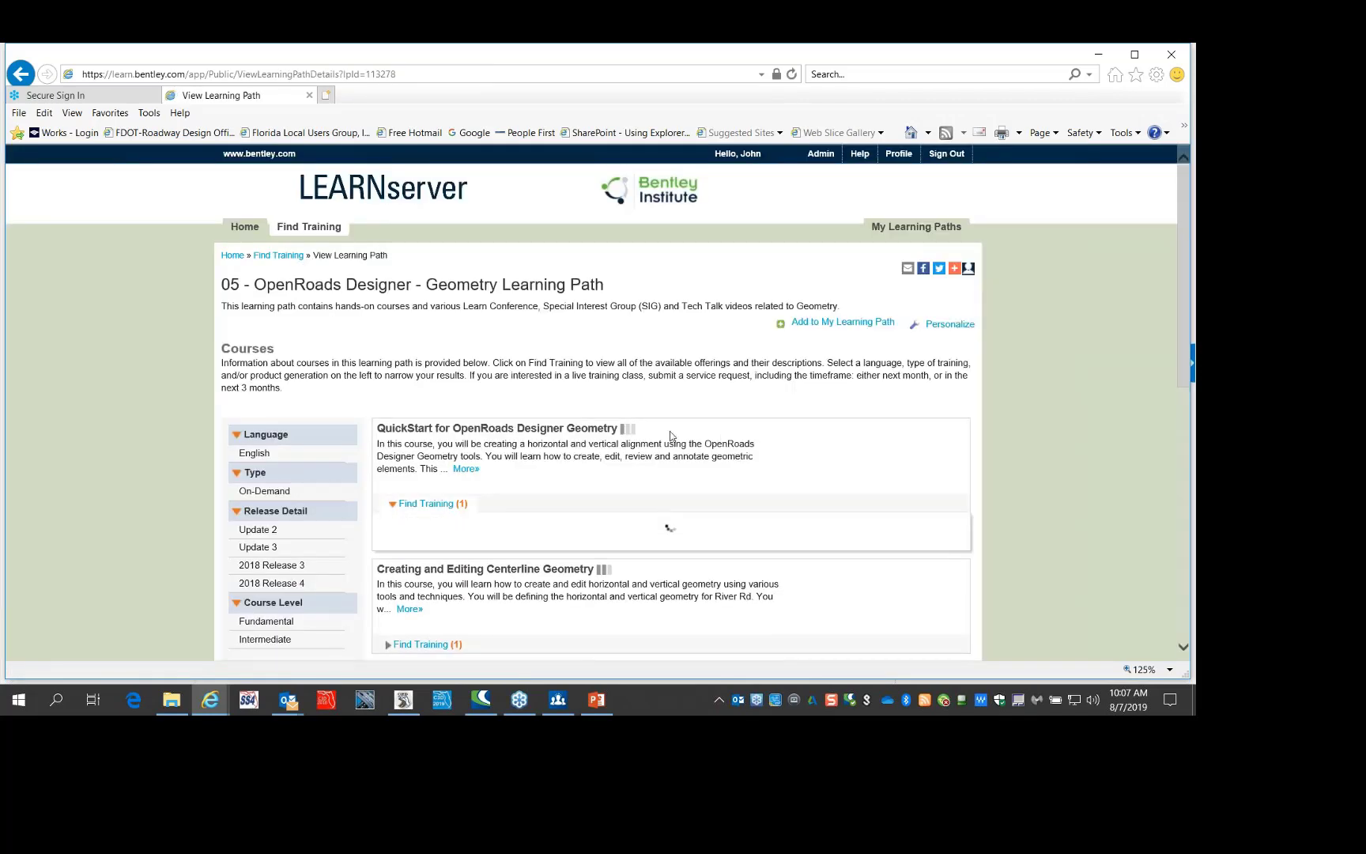
Look through the courses in the Geometry learning path, including the QuickStart for OpenRoads Designer Geometry lectures
{"action": "scroll", "coordinate": [577, 355], "scroll_direction": "down", "scroll_amount": 2}
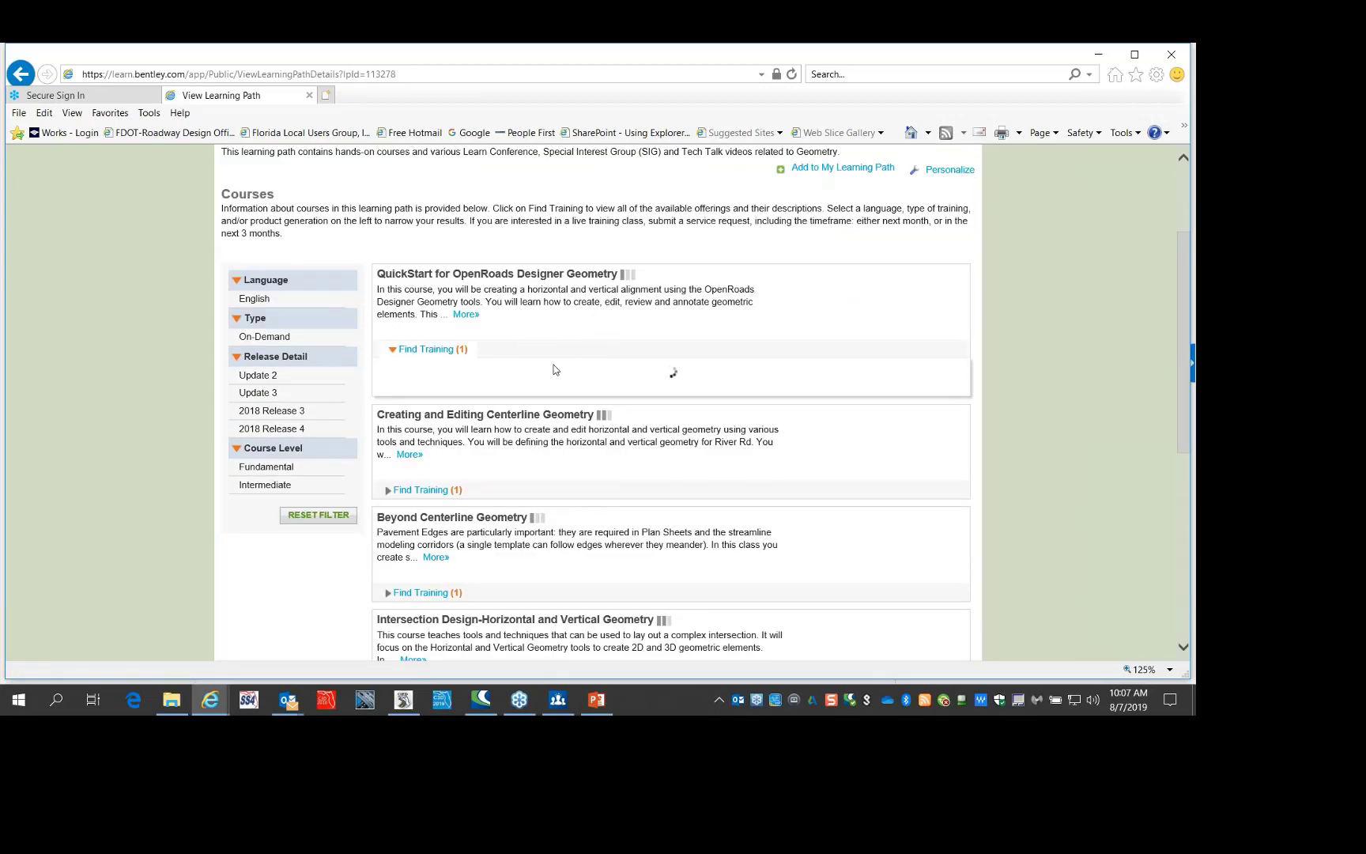
{"action": "scroll", "coordinate": [555, 369], "scroll_direction": "down", "scroll_amount": 2}
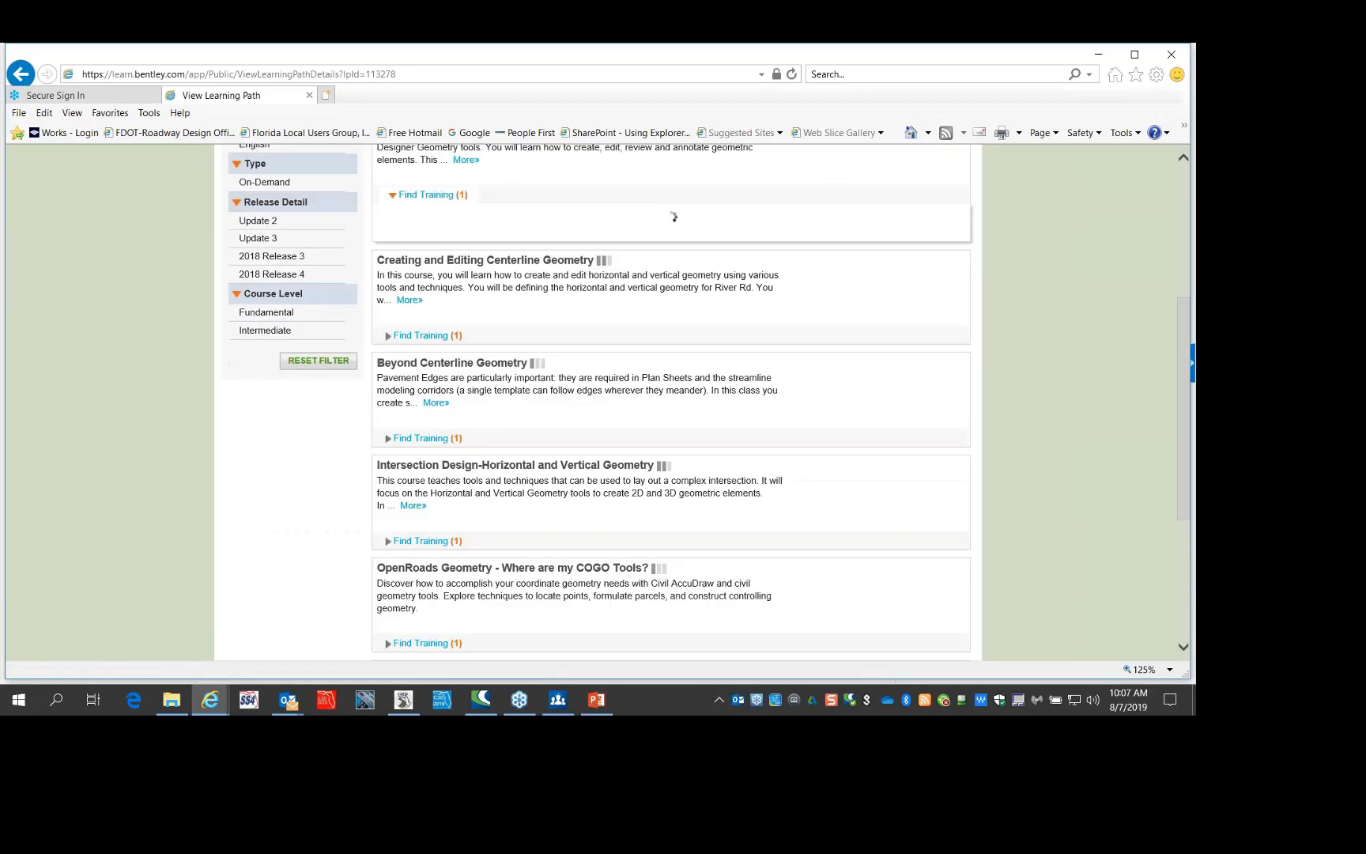
{"action": "scroll", "coordinate": [566, 389], "scroll_direction": "down", "scroll_amount": 2}
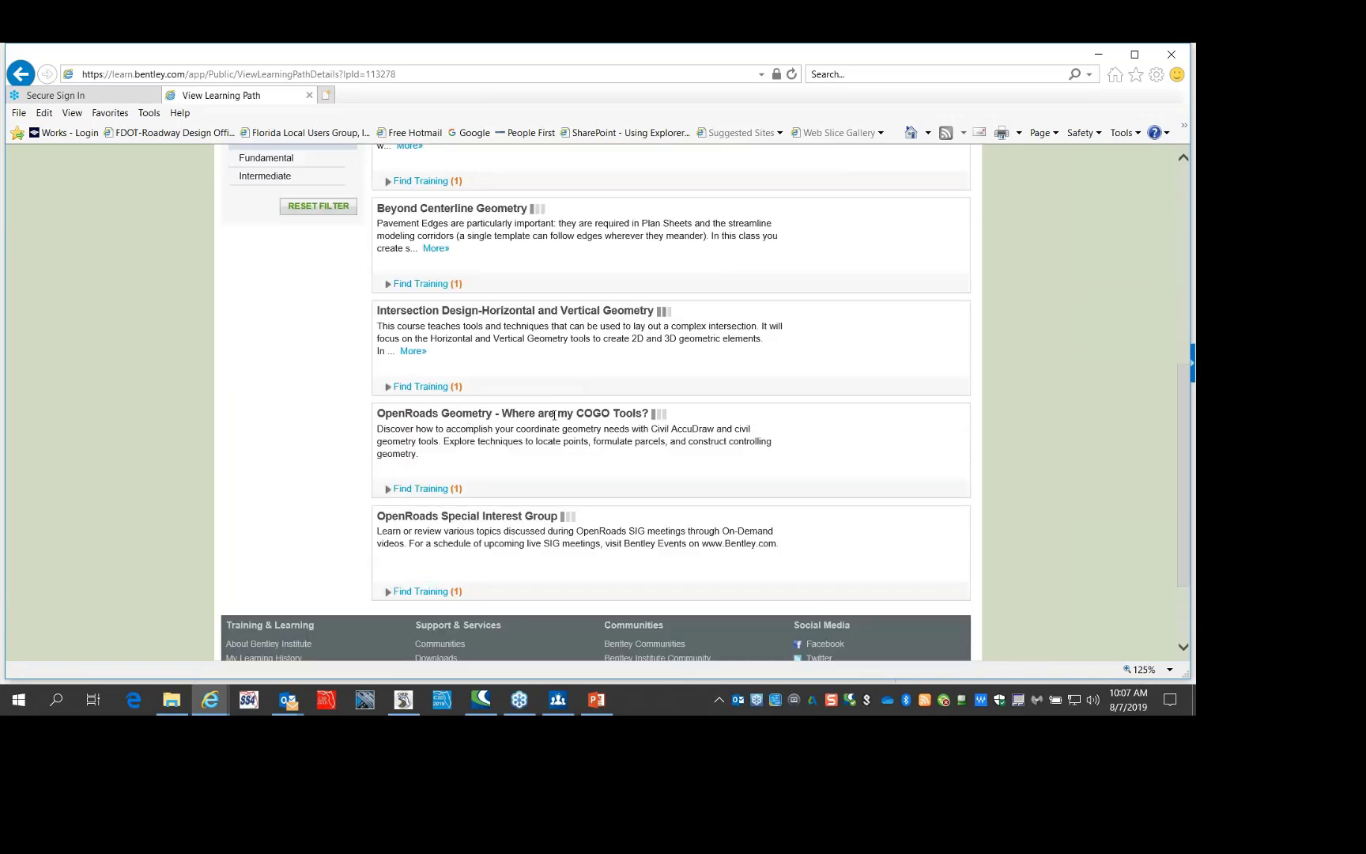
{"action": "left_click", "coordinate": [603, 415]}
{"action": "scroll", "coordinate": [533, 451], "scroll_direction": "up", "scroll_amount": 3}
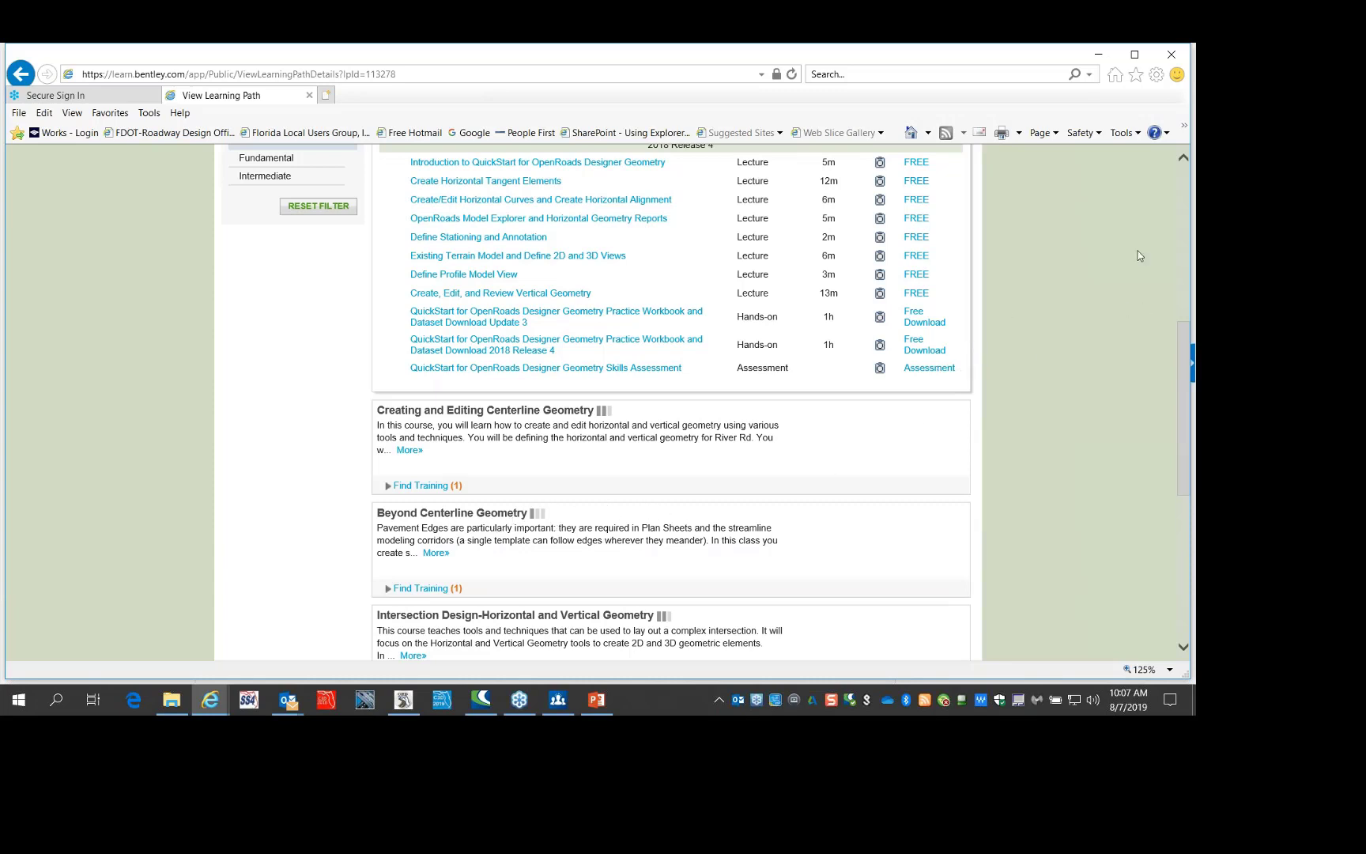
Close the browser with all its tabs and switch from OpenRoads Designer's welcome page to its WorkSet and file selection page
{"action": "left_click", "coordinate": [1173, 55]}
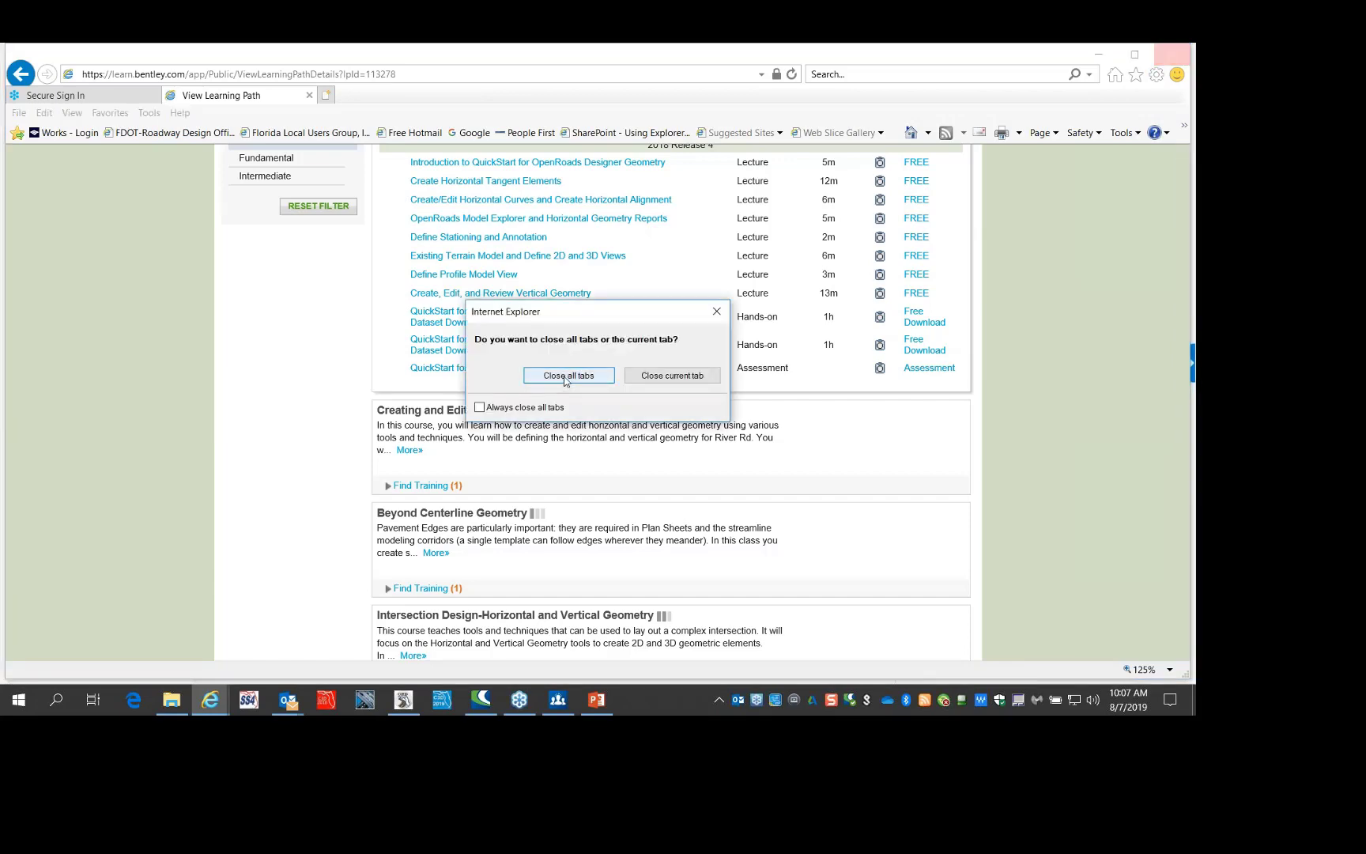
{"action": "left_click", "coordinate": [566, 378]}
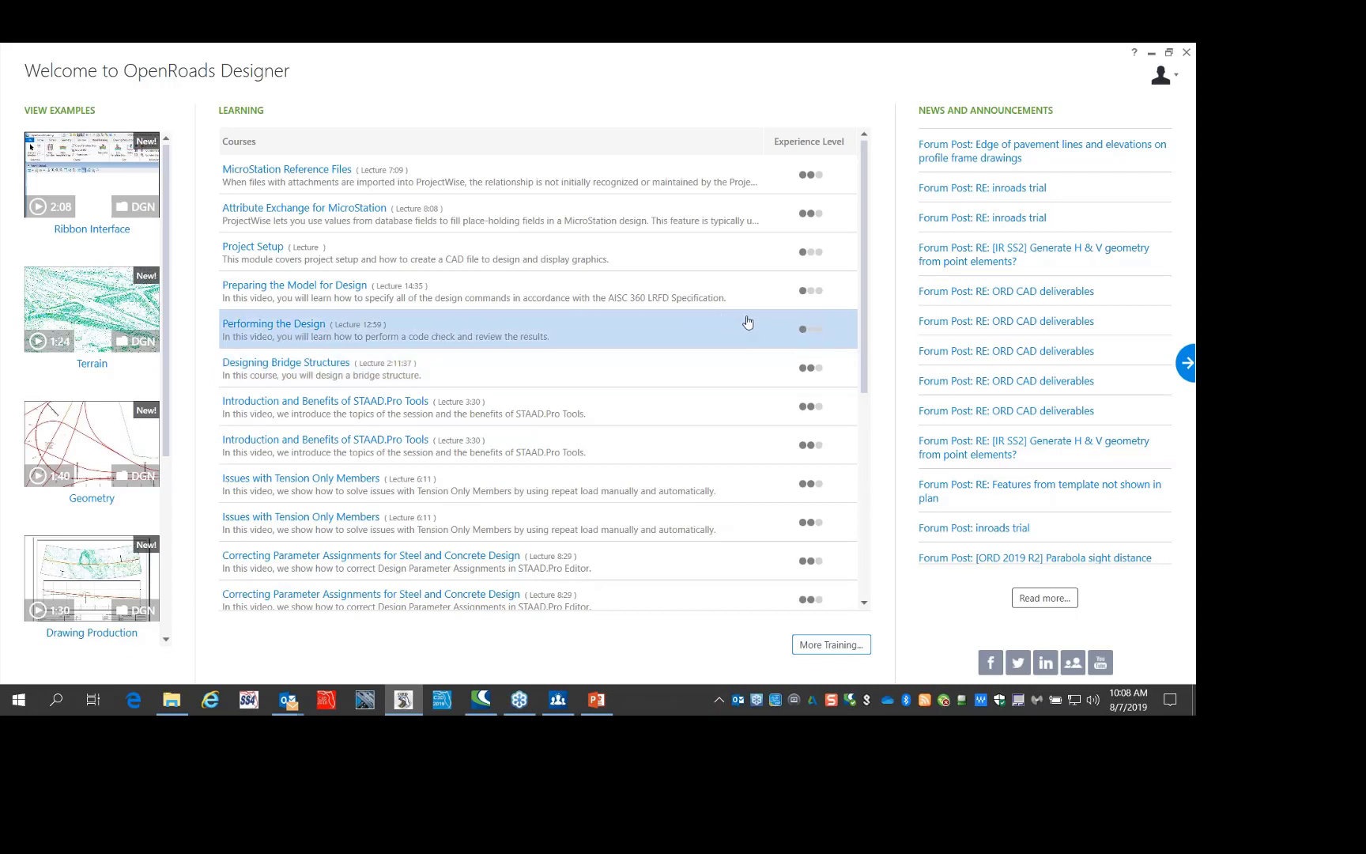
{"action": "left_click", "coordinate": [1185, 364]}
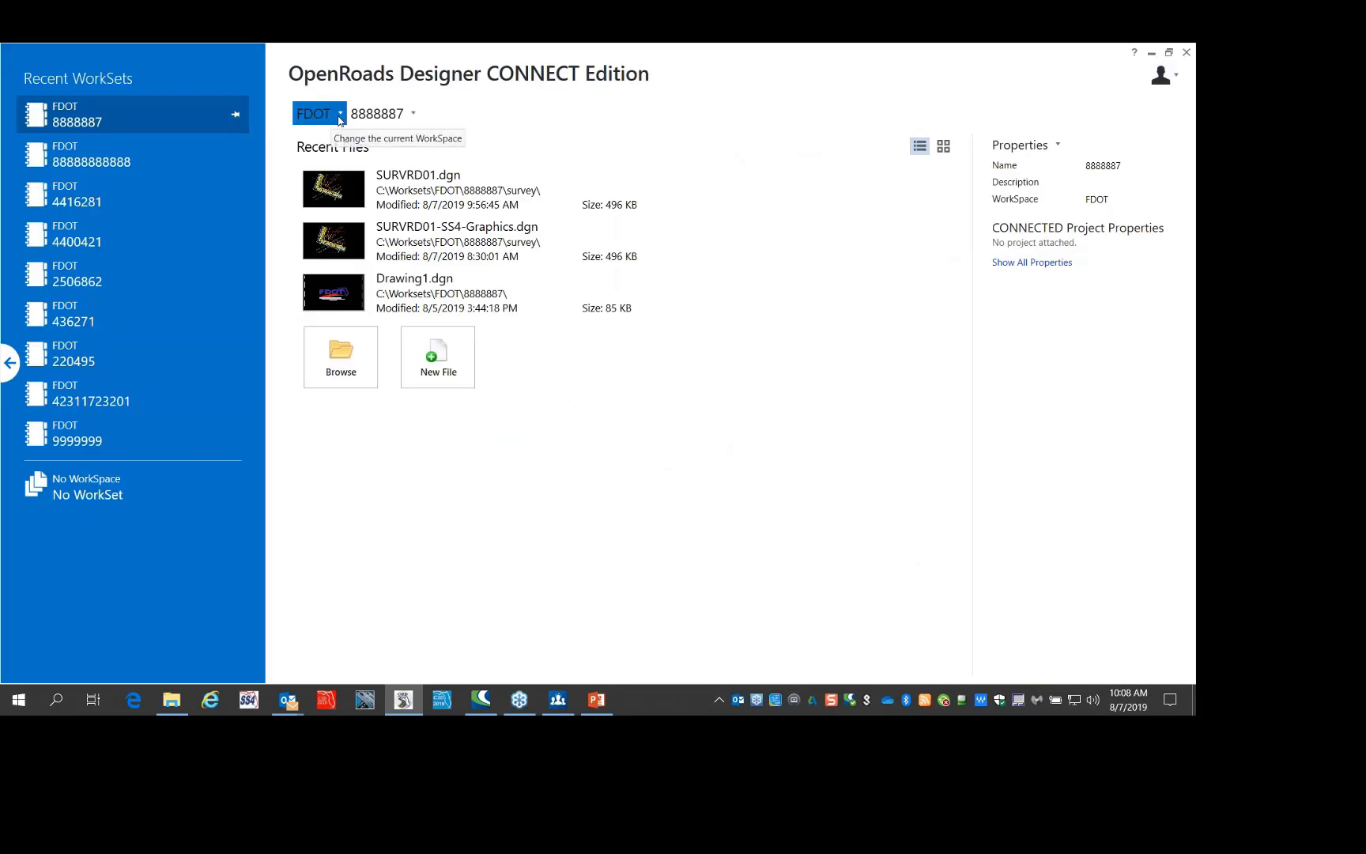
Change the WorkSpace to No WorkSpace and return it to FDOT
{"action": "left_click", "coordinate": [339, 116]}
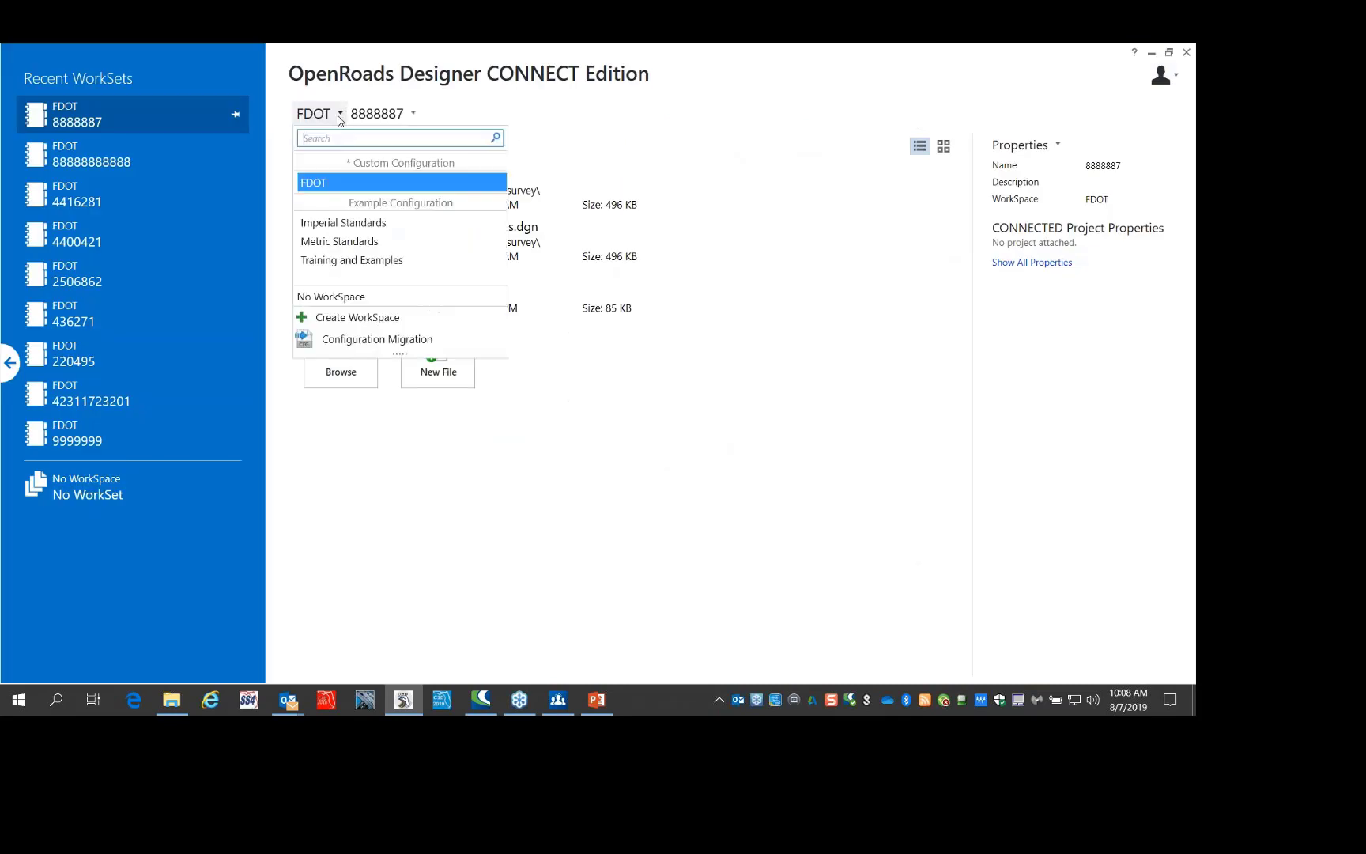
{"action": "left_click", "coordinate": [329, 297]}
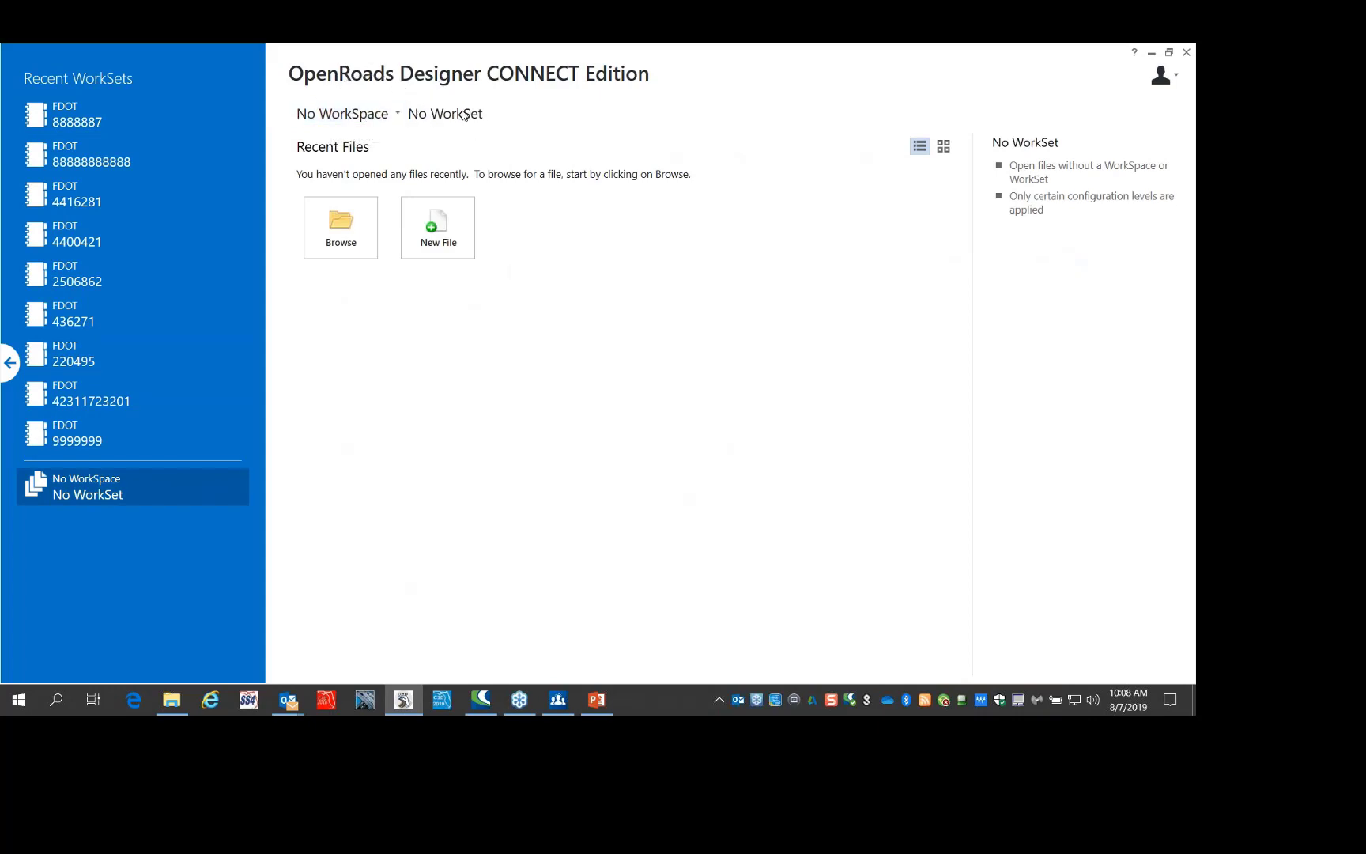
{"action": "left_click", "coordinate": [354, 116]}
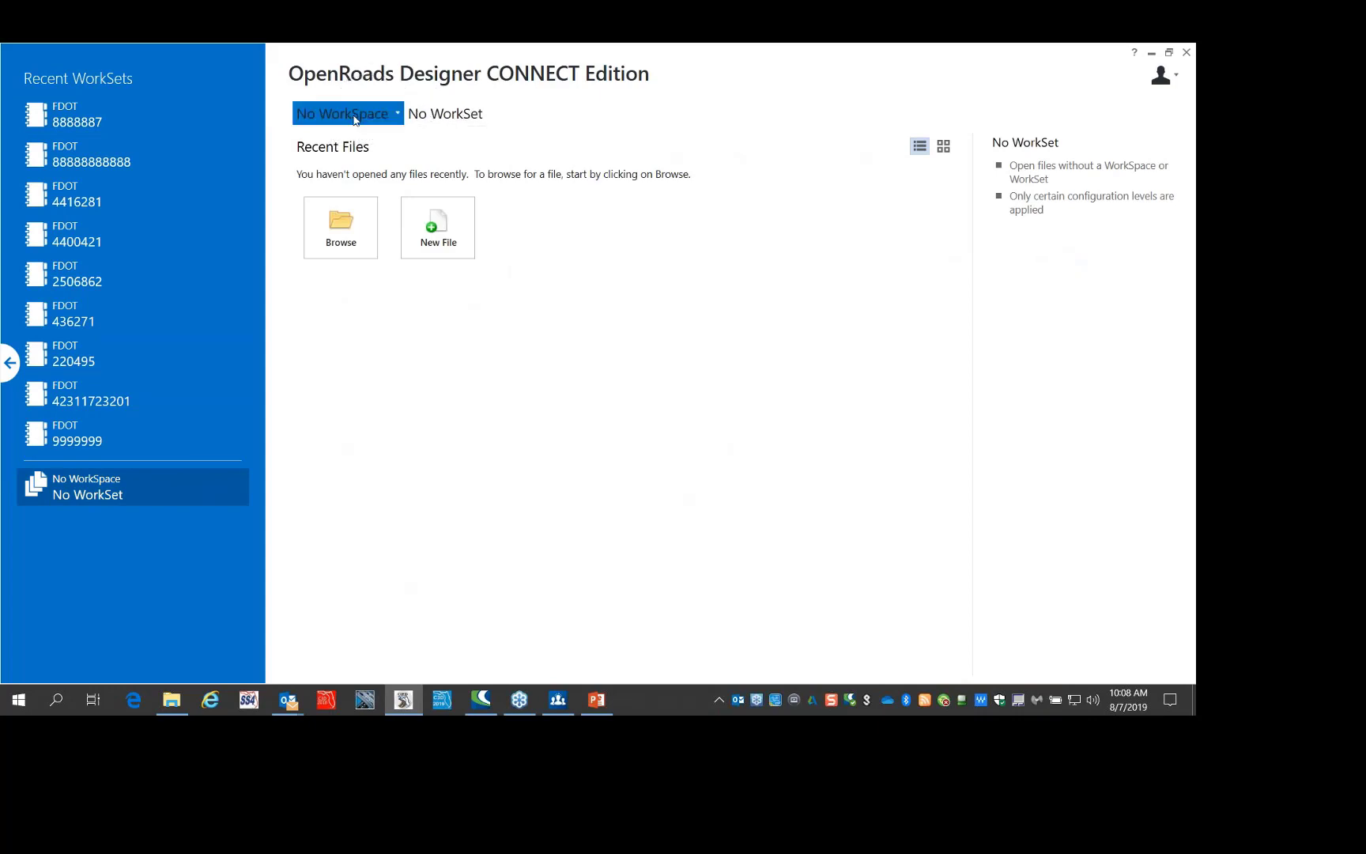
{"action": "left_click", "coordinate": [332, 187]}
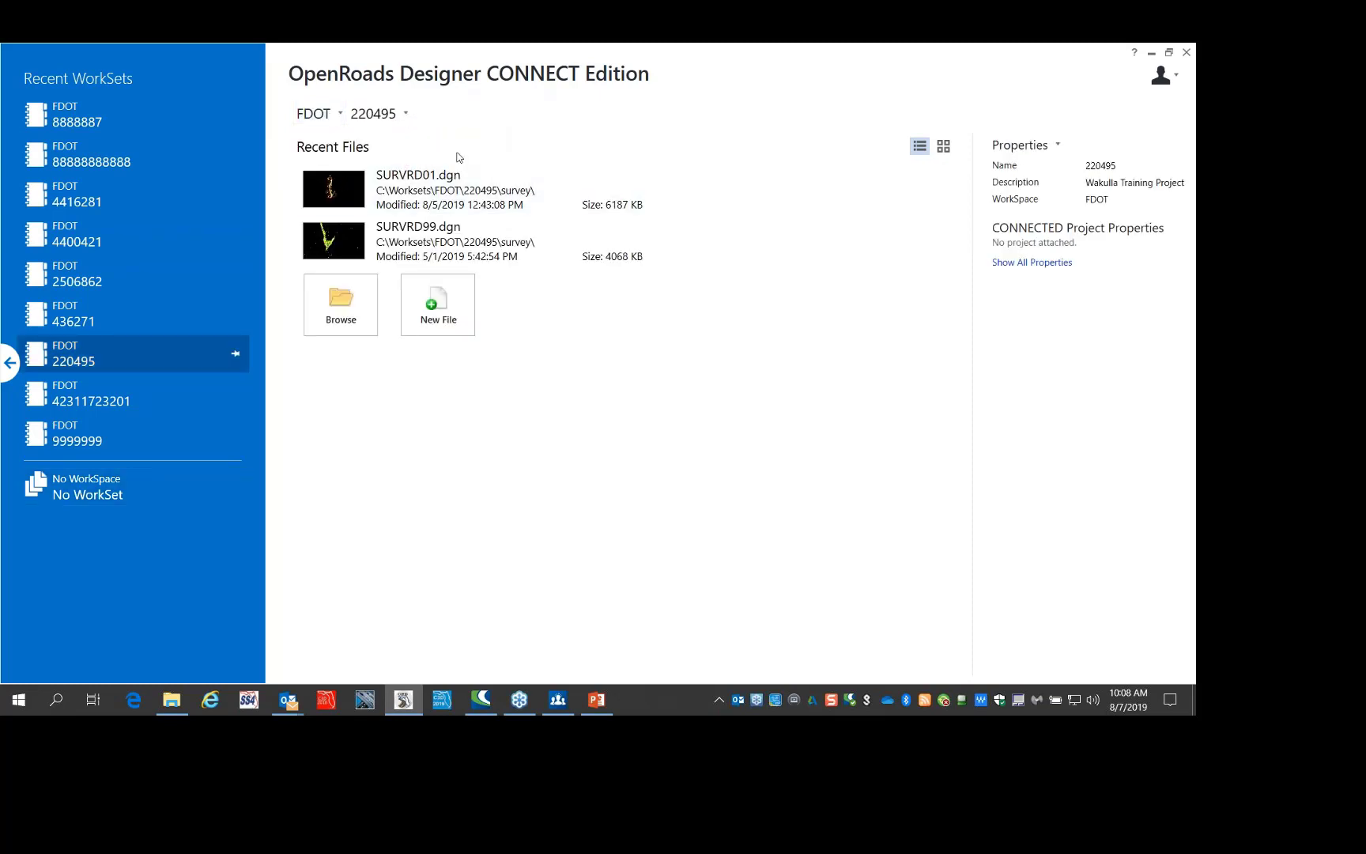
{"action": "left_click", "coordinate": [400, 117]}
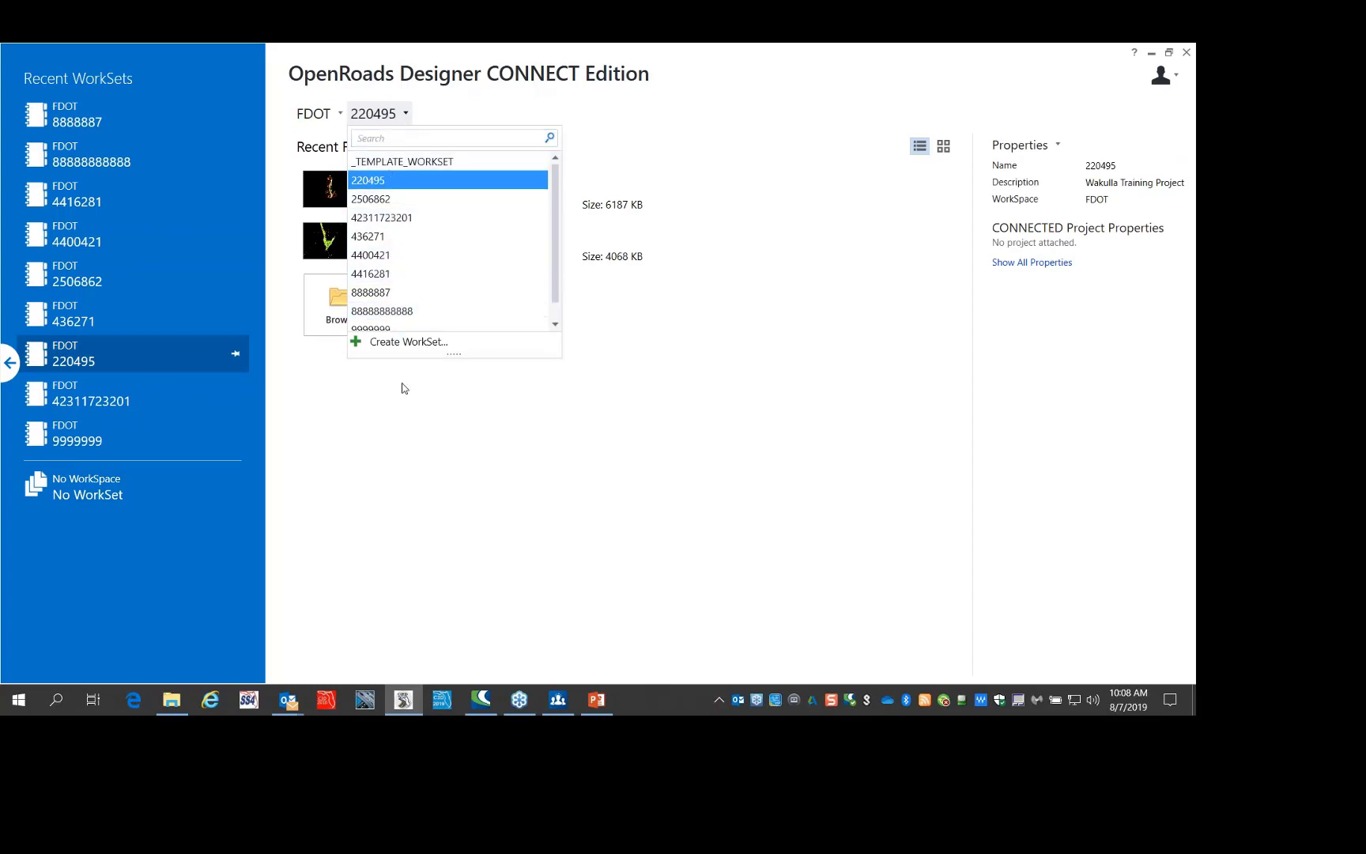
{"action": "left_click", "coordinate": [380, 341]}
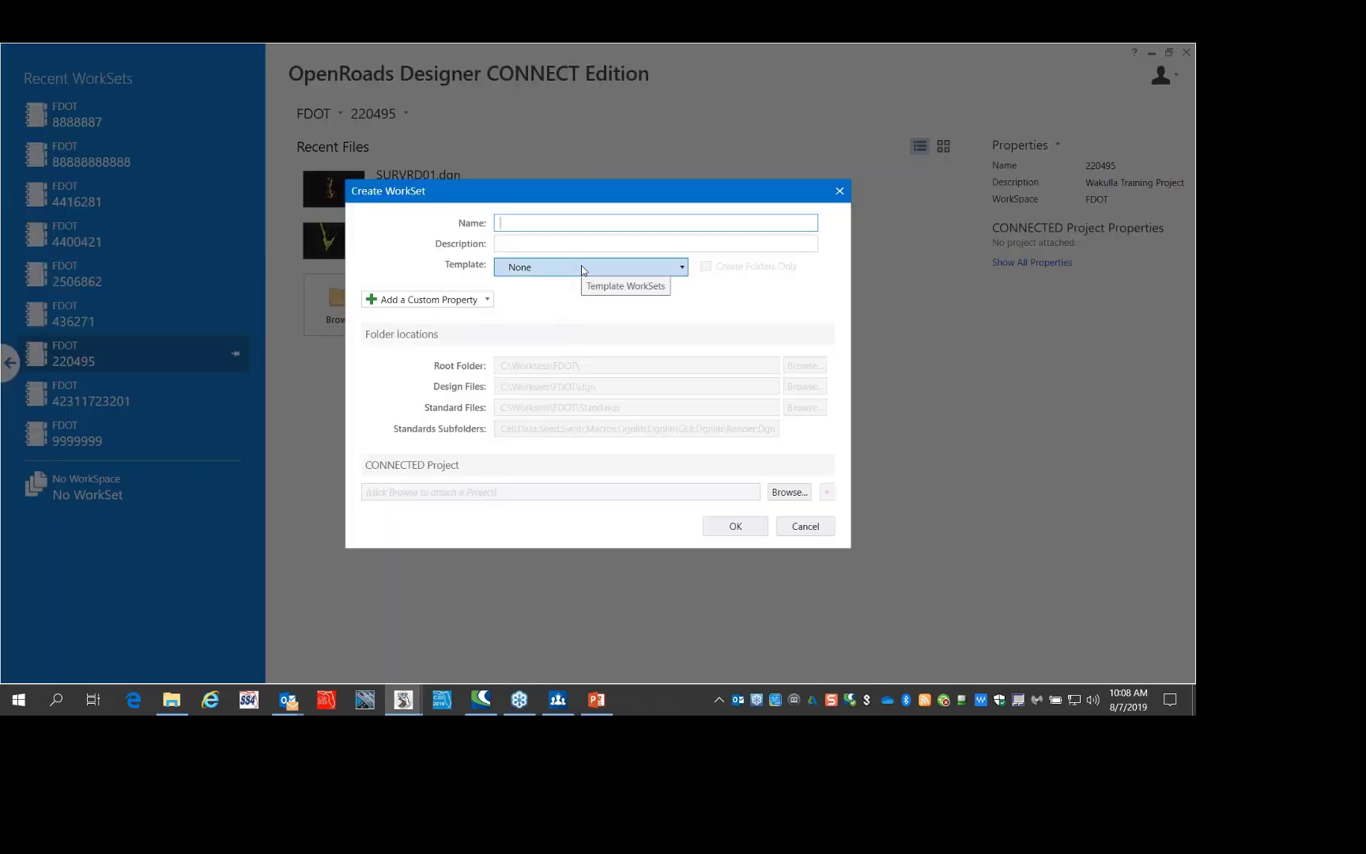
{"action": "type", "text": "1234"}
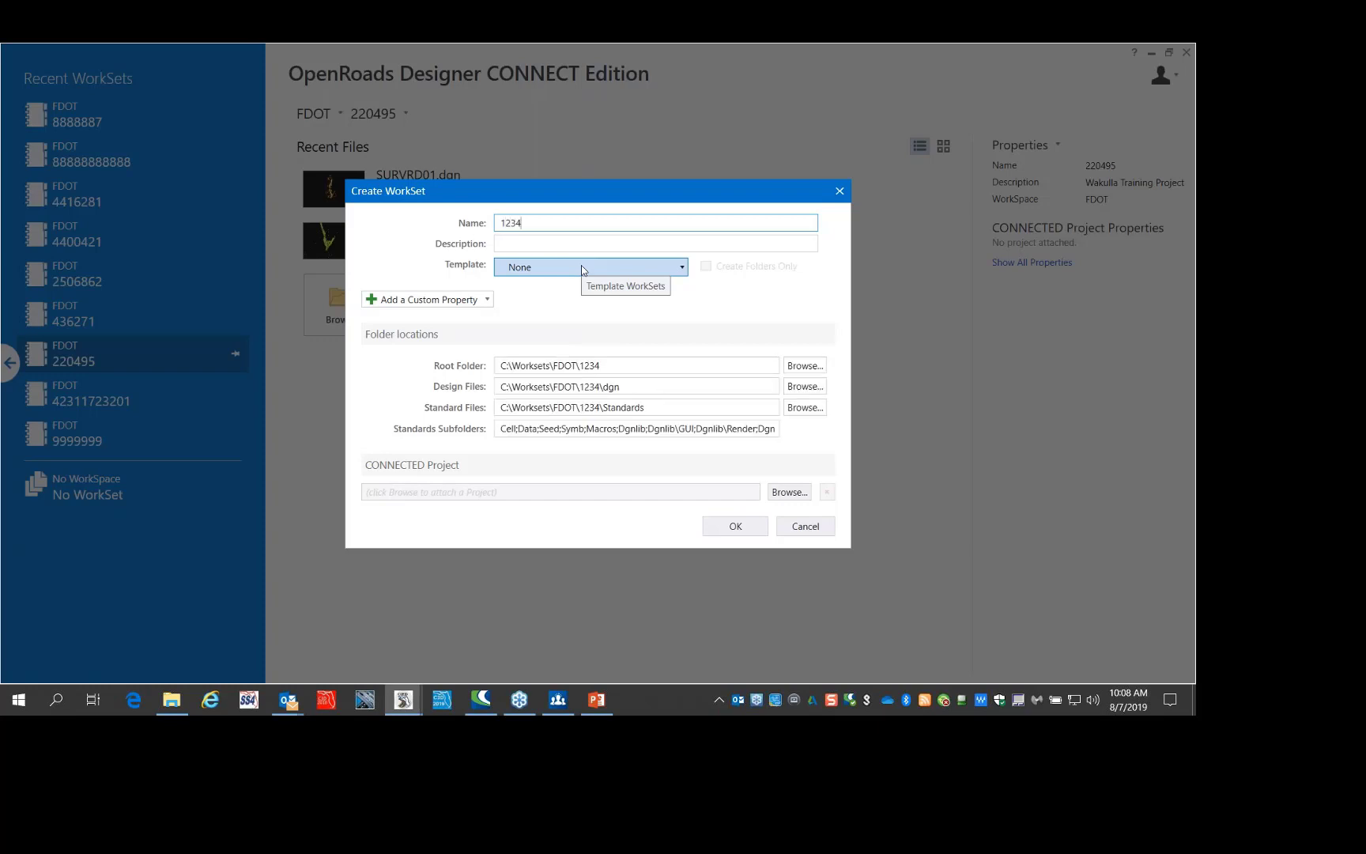
{"action": "type", "text": "5678901"}
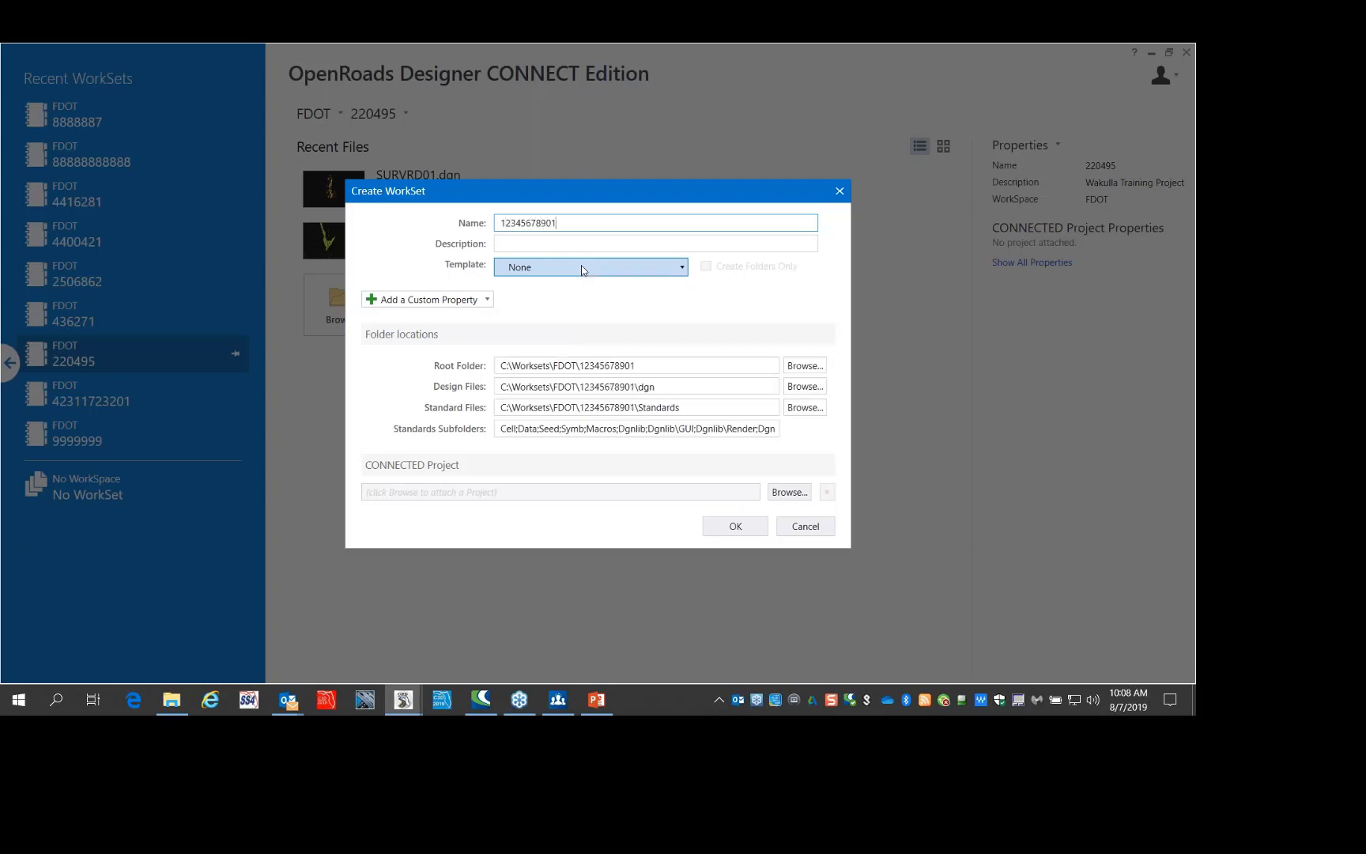
Base the new WorkSet on the _TEMPLATE_WORKSET template and create it, leaving the description empty
{"action": "left_click", "coordinate": [533, 243]}
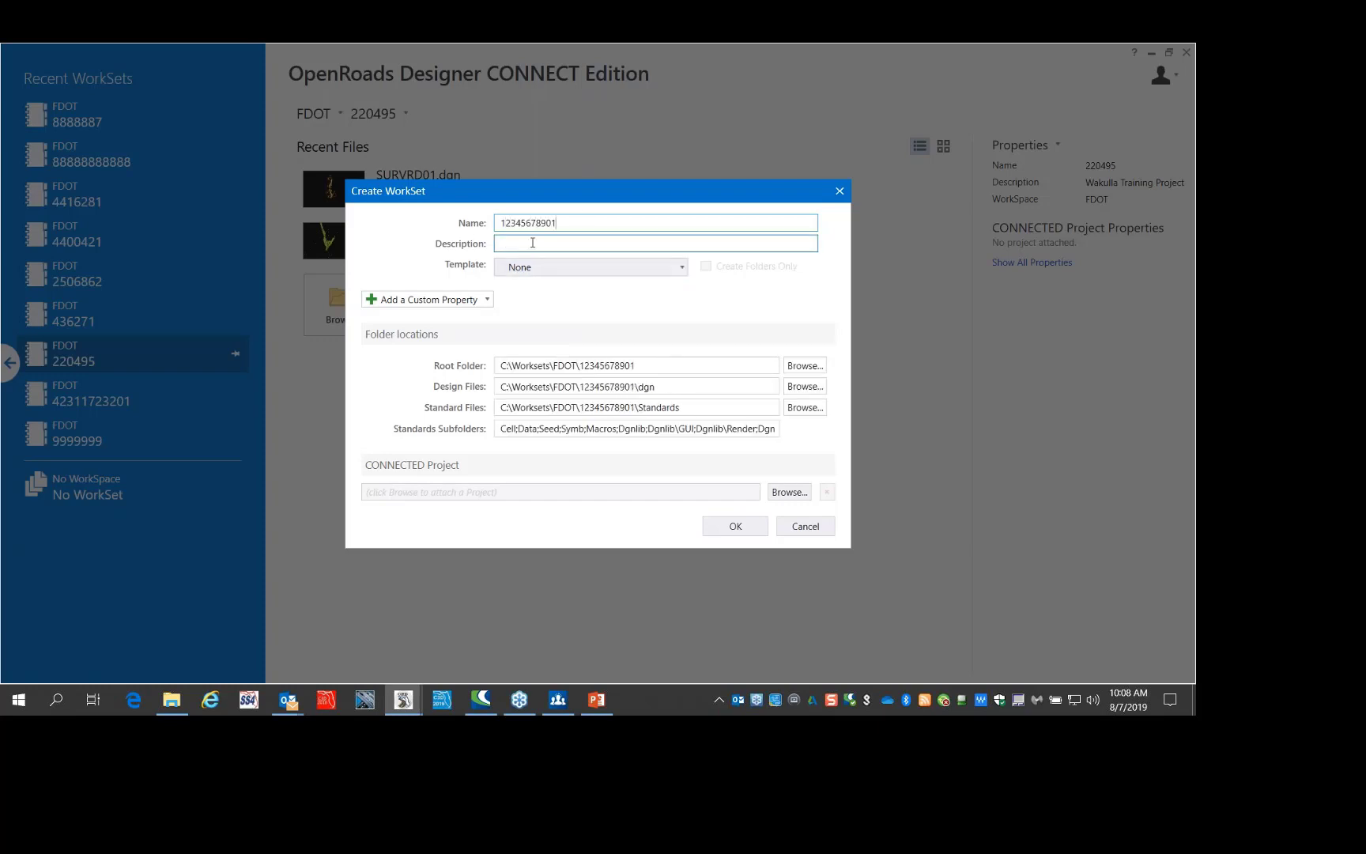
{"action": "left_click", "coordinate": [412, 300]}
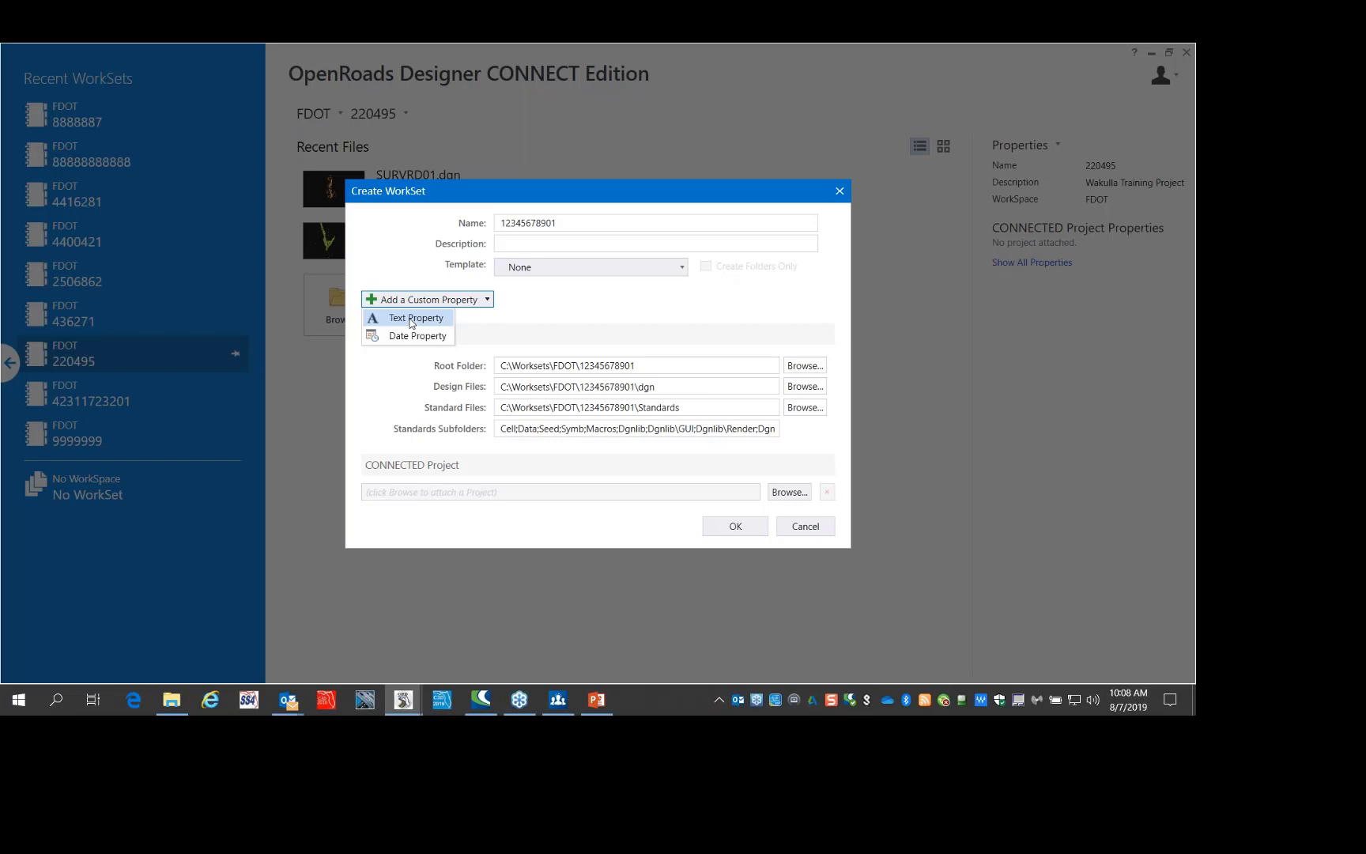
{"action": "left_click", "coordinate": [671, 275]}
{"action": "scroll", "coordinate": [589, 356], "scroll_direction": "down", "scroll_amount": 2}
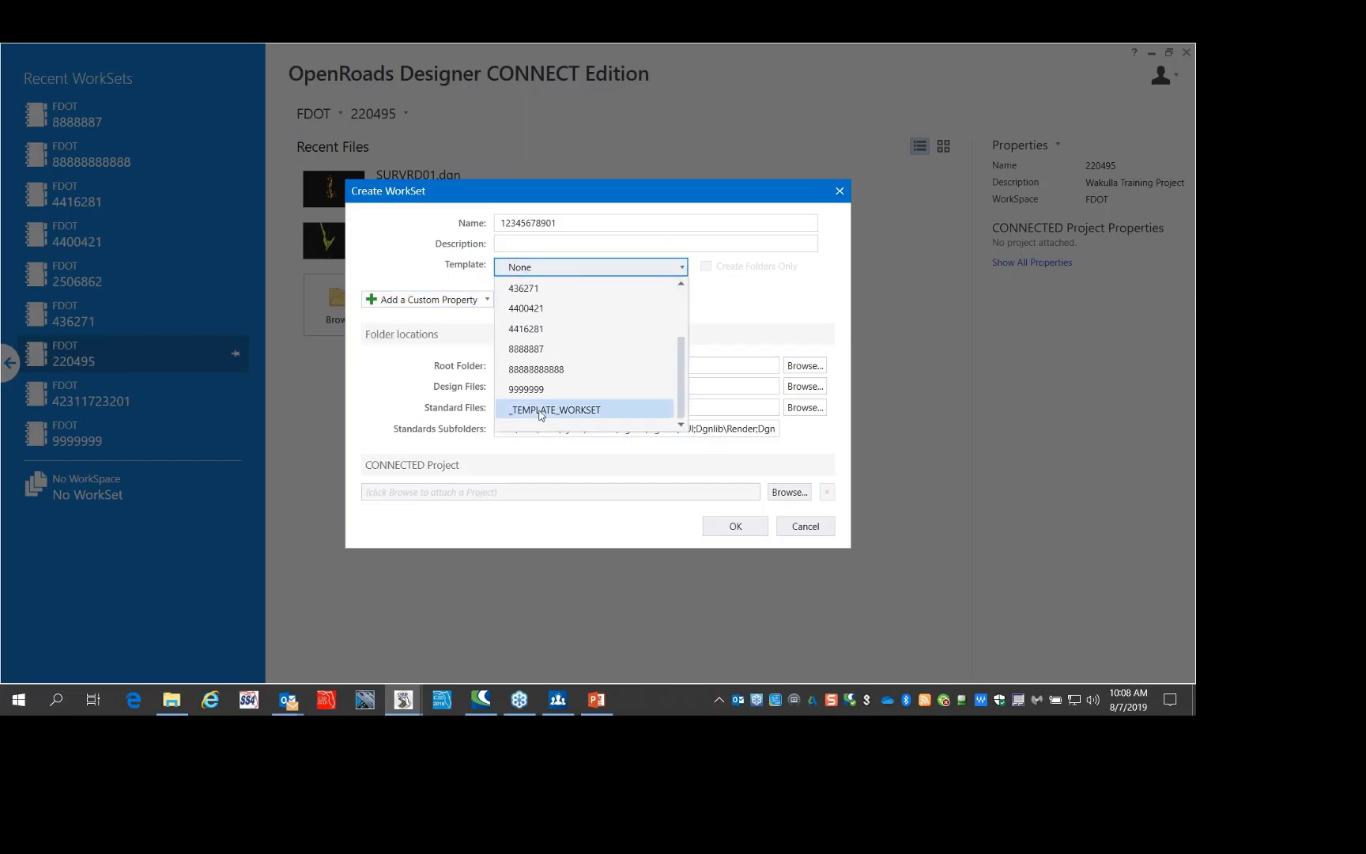
{"action": "left_click", "coordinate": [584, 411]}
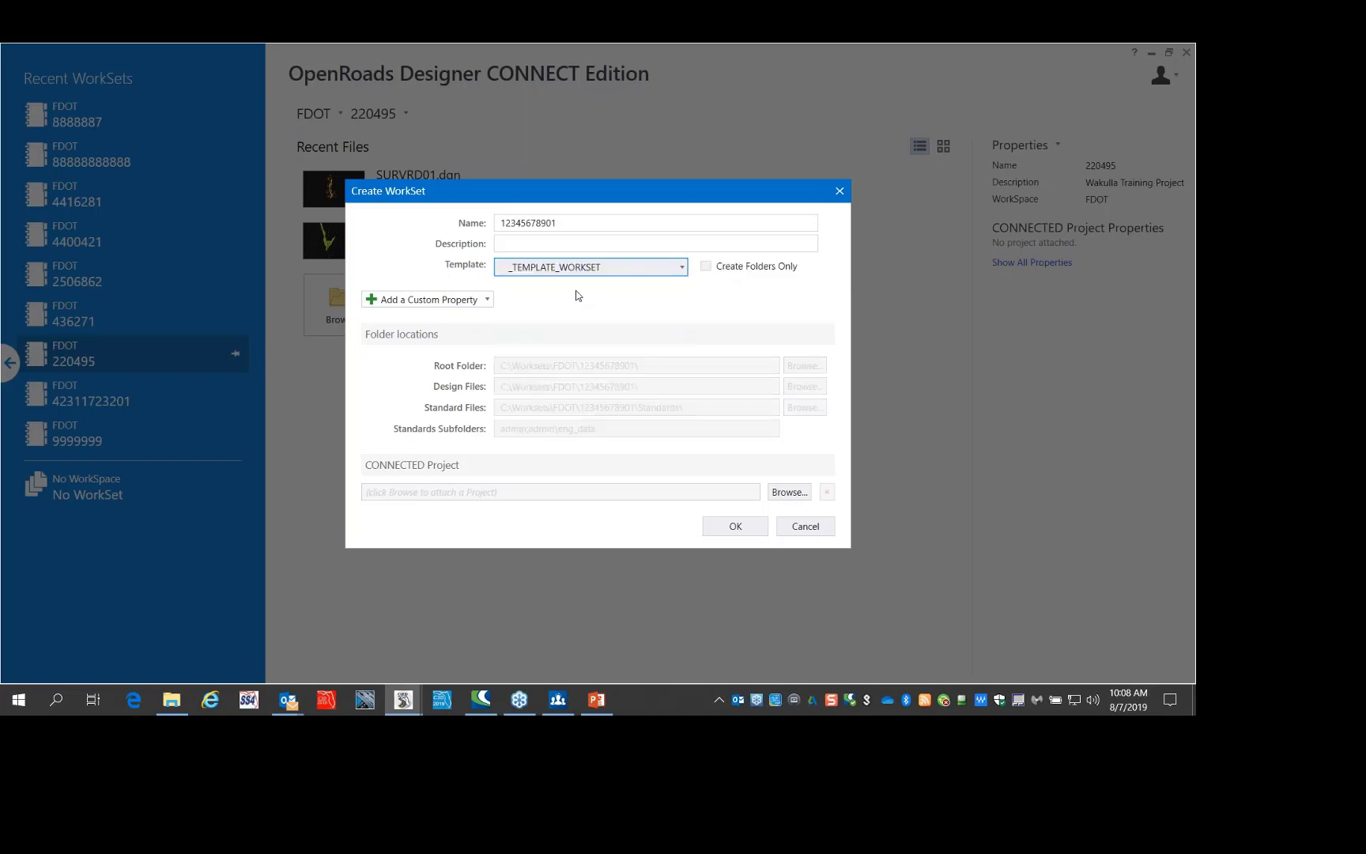
{"action": "left_click", "coordinate": [732, 526]}
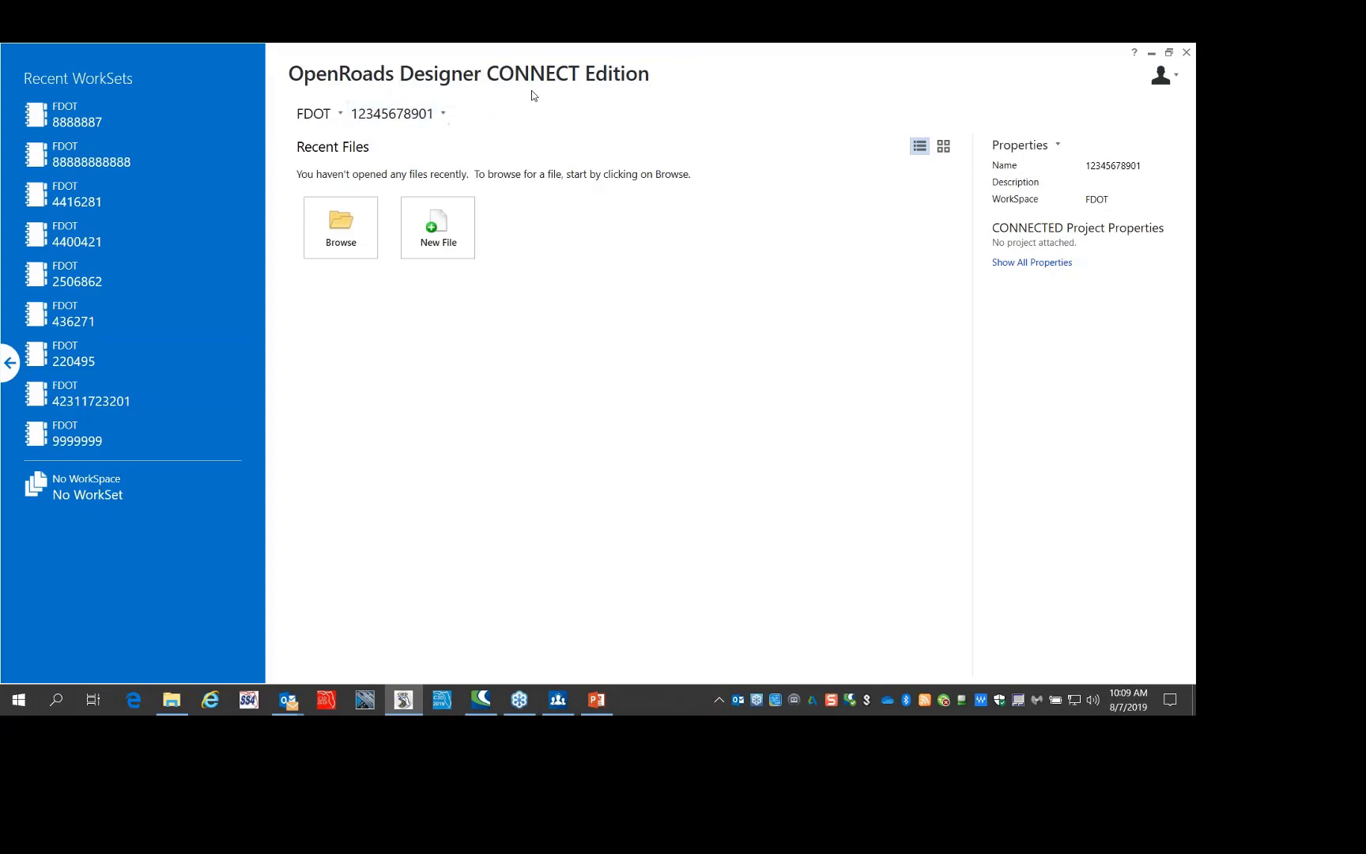
{"action": "left_click", "coordinate": [437, 115]}
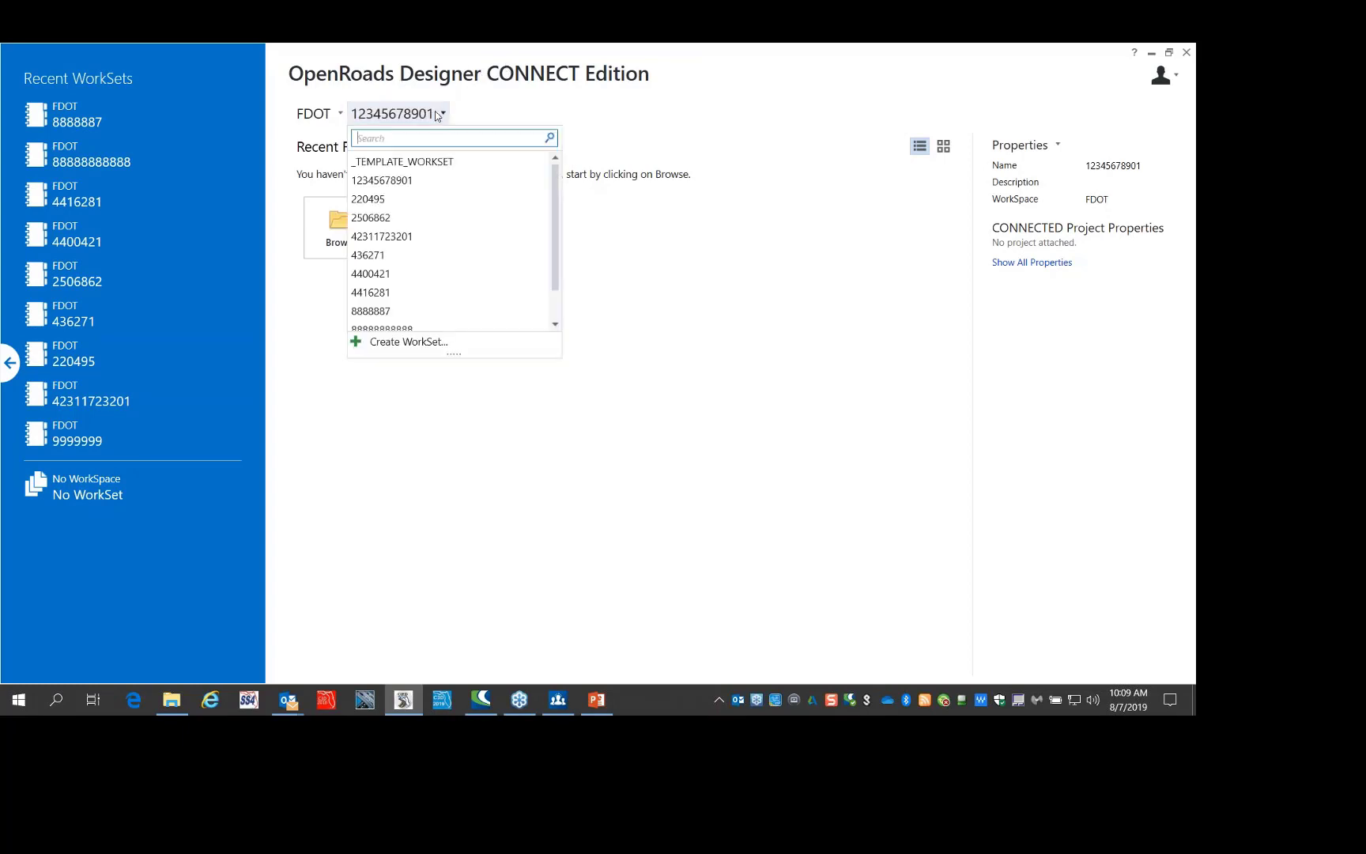
{"action": "left_click", "coordinate": [418, 342]}
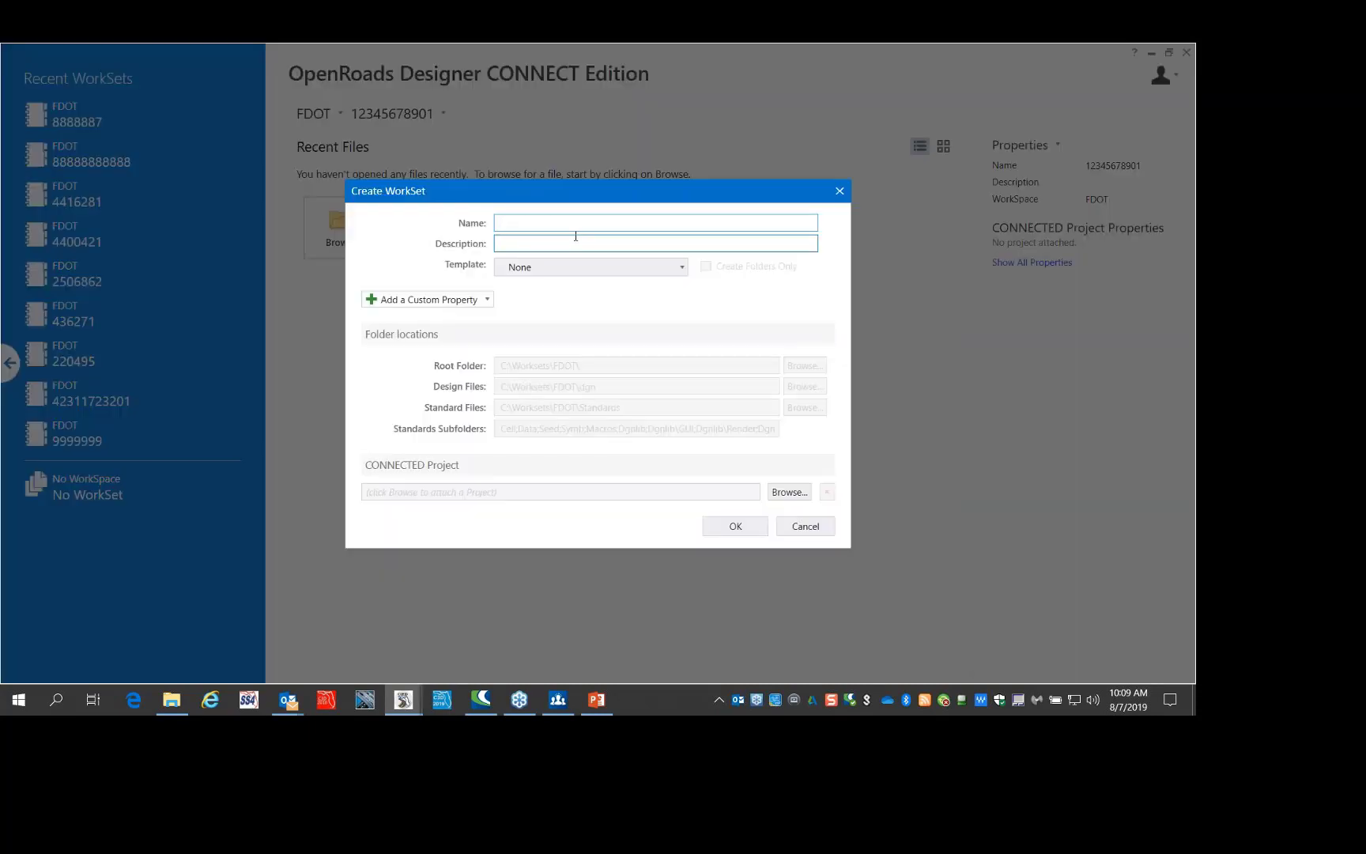
{"action": "type", "text": "8888888"}
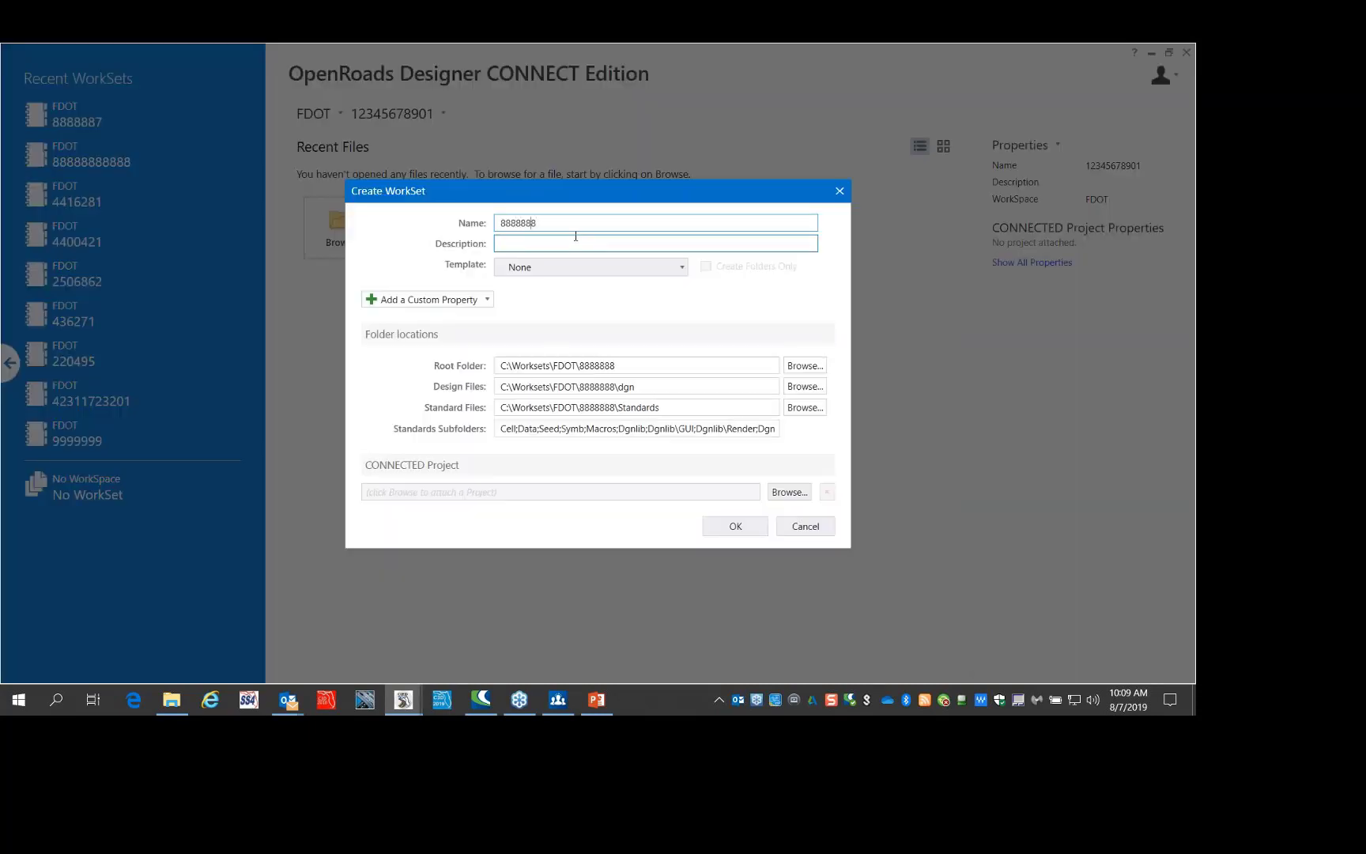
{"action": "type", "text": "8888"}
{"action": "left_click", "coordinate": [559, 245]}
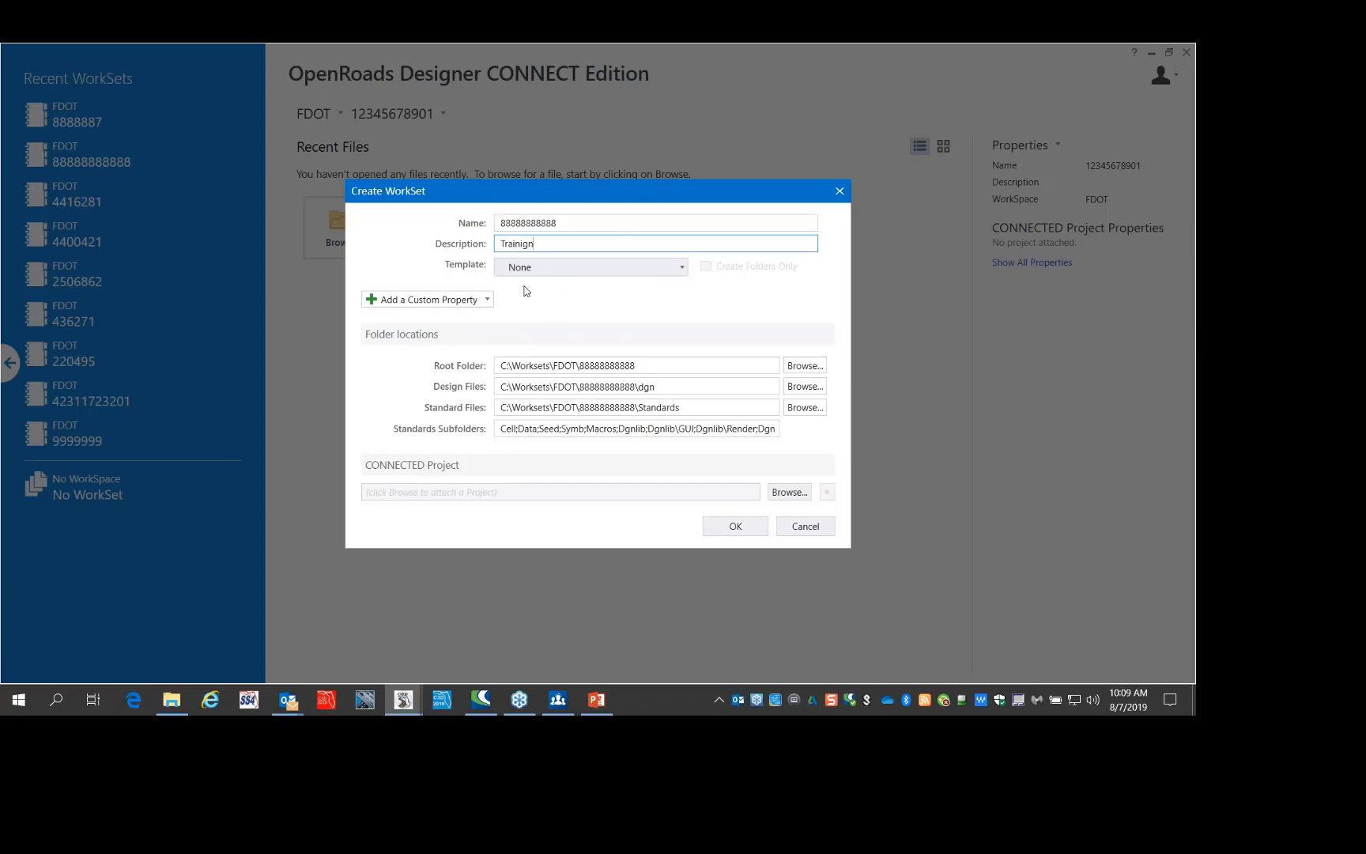
Add a custom date property to the new WorkSet and set its value to 8/7/2019
{"action": "left_click", "coordinate": [486, 298]}
{"action": "left_click", "coordinate": [423, 338]}
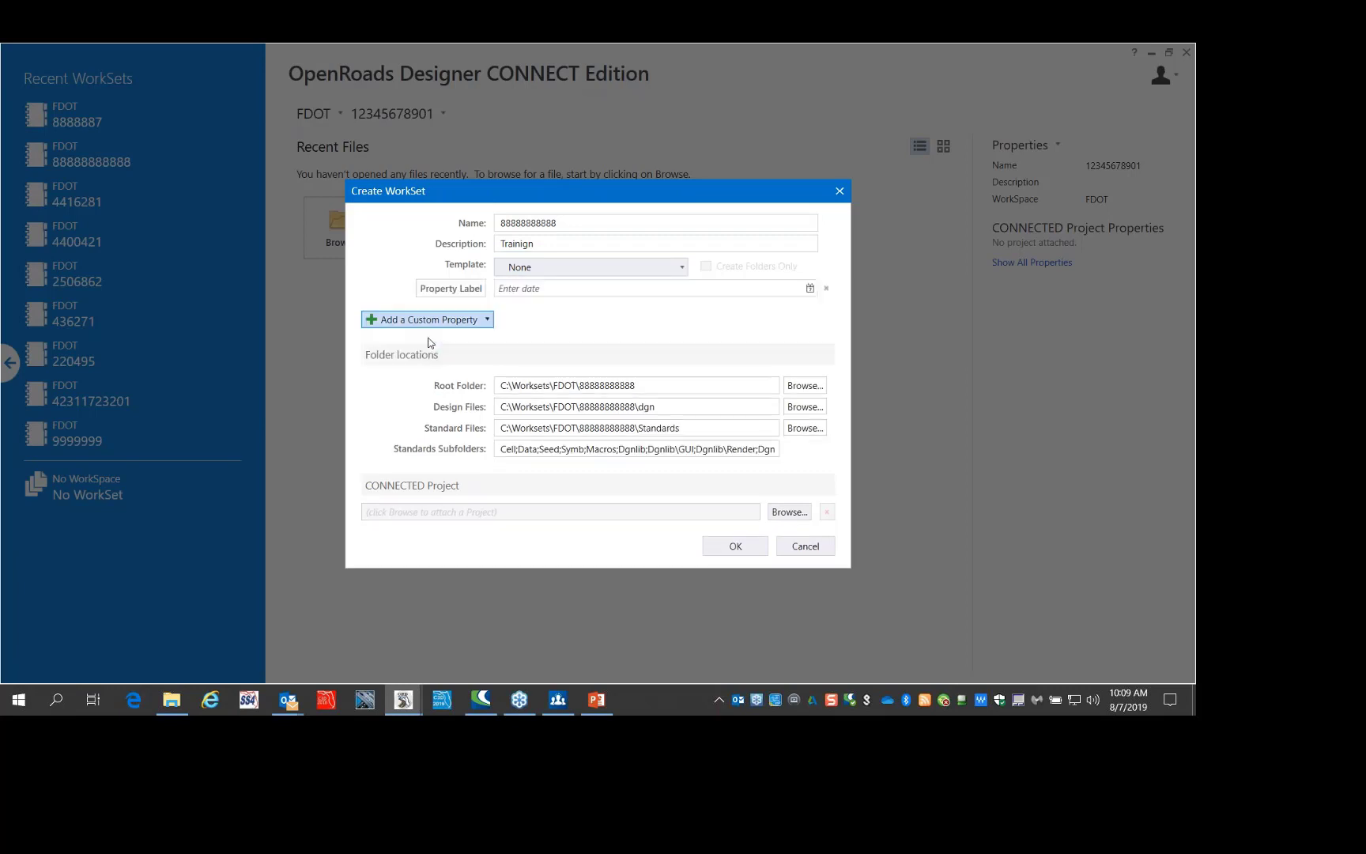
{"action": "left_click", "coordinate": [525, 290]}
{"action": "type", "text": "8/7/"}
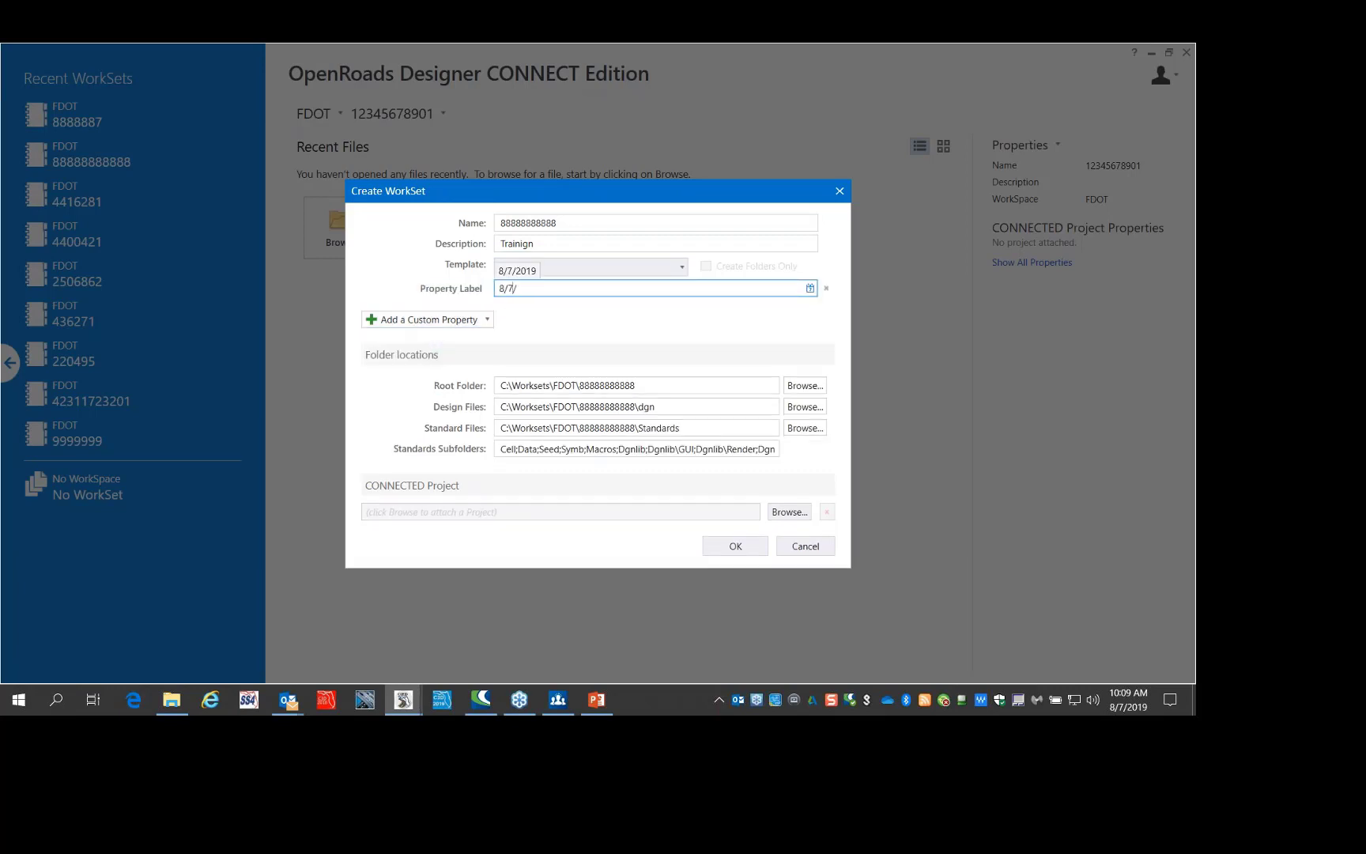
{"action": "type", "text": "2019"}
Set the WorkSet's template to _TEMPLATE_WORKSET and try to create the WorkSet
{"action": "left_click", "coordinate": [640, 269]}
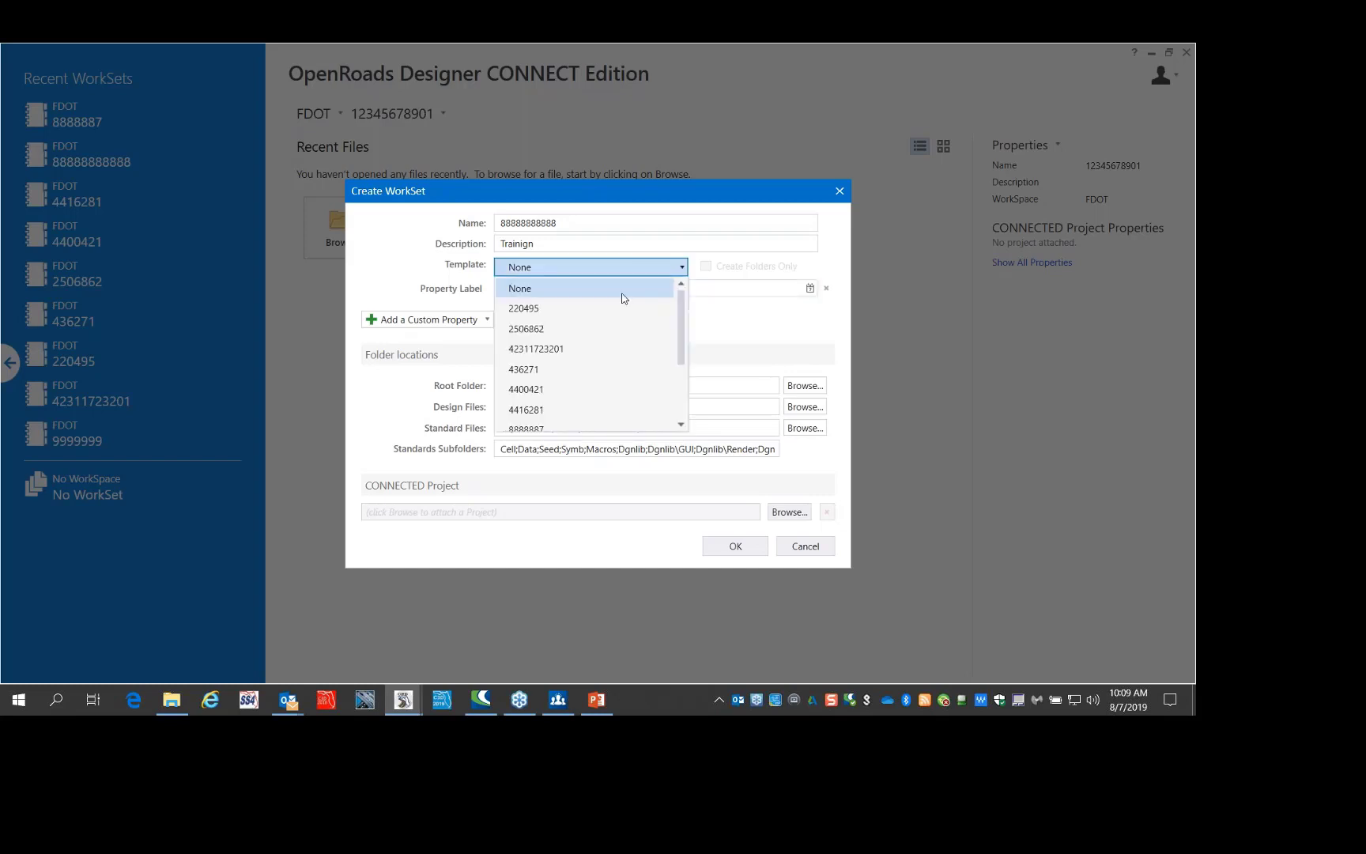
{"action": "scroll", "coordinate": [622, 301], "scroll_direction": "down", "scroll_amount": 2}
{"action": "left_click", "coordinate": [566, 390]}
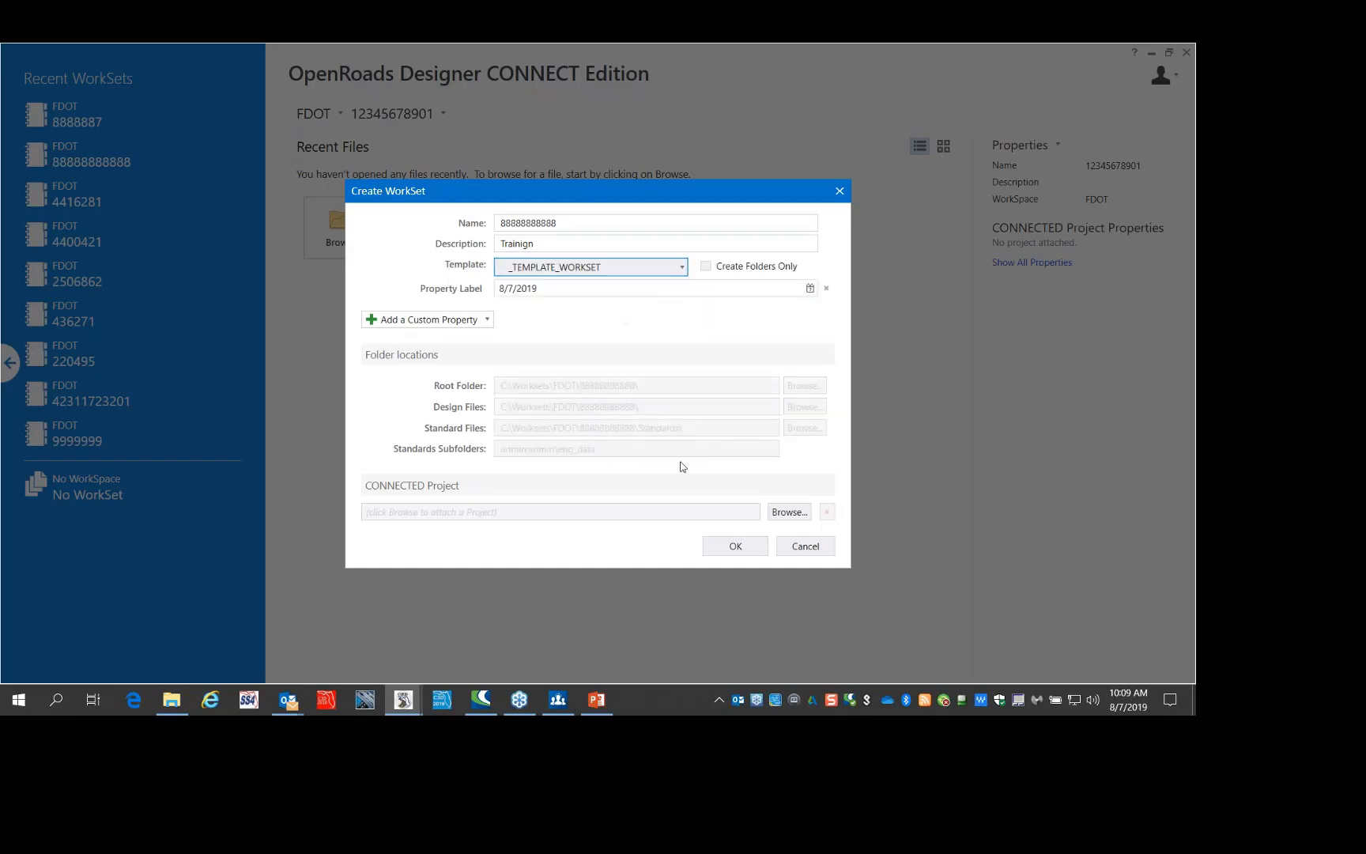
{"action": "left_click", "coordinate": [737, 547]}
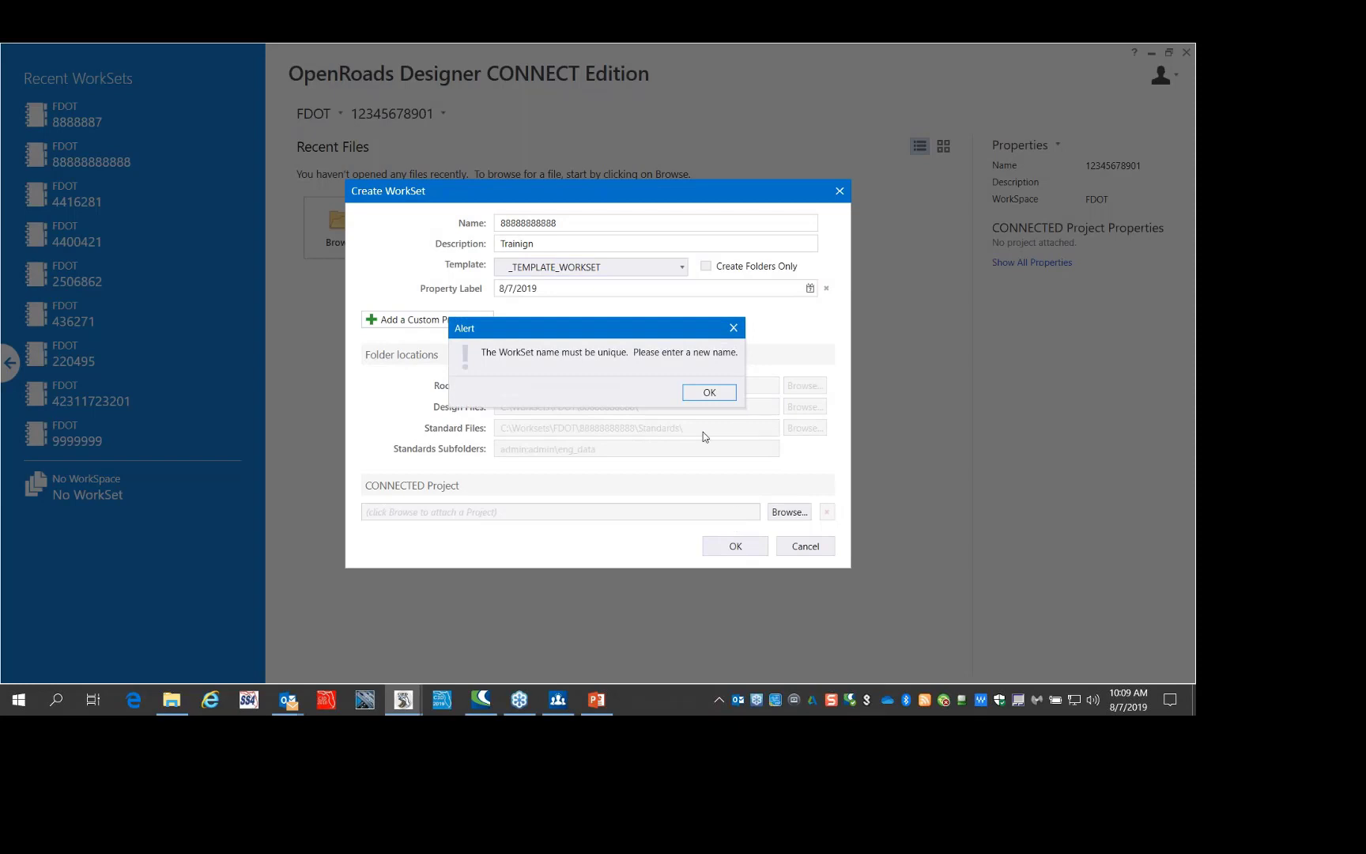
{"action": "left_click", "coordinate": [710, 392]}
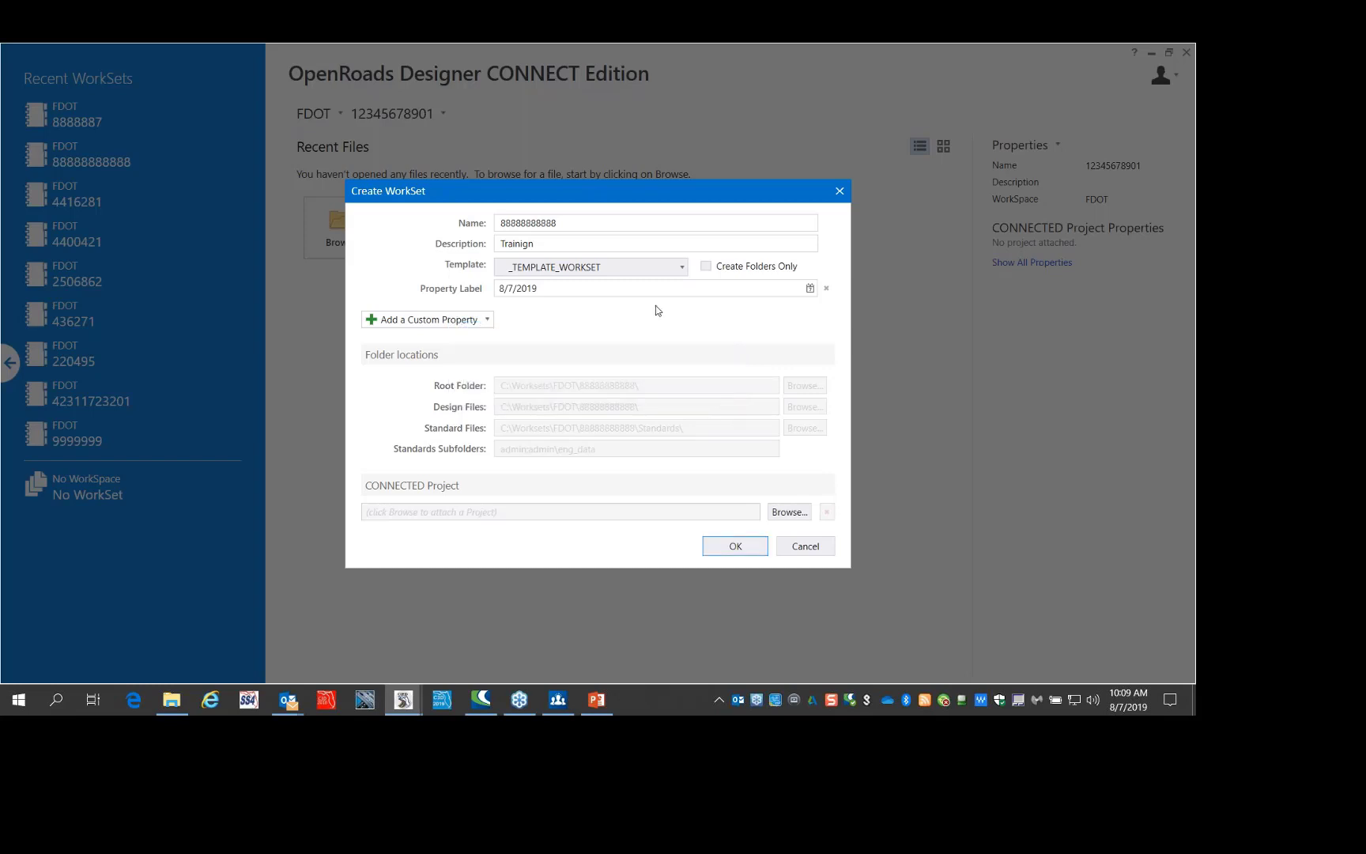
{"action": "left_click_drag", "start_coordinate": [548, 245], "coordinate": [353, 252]}
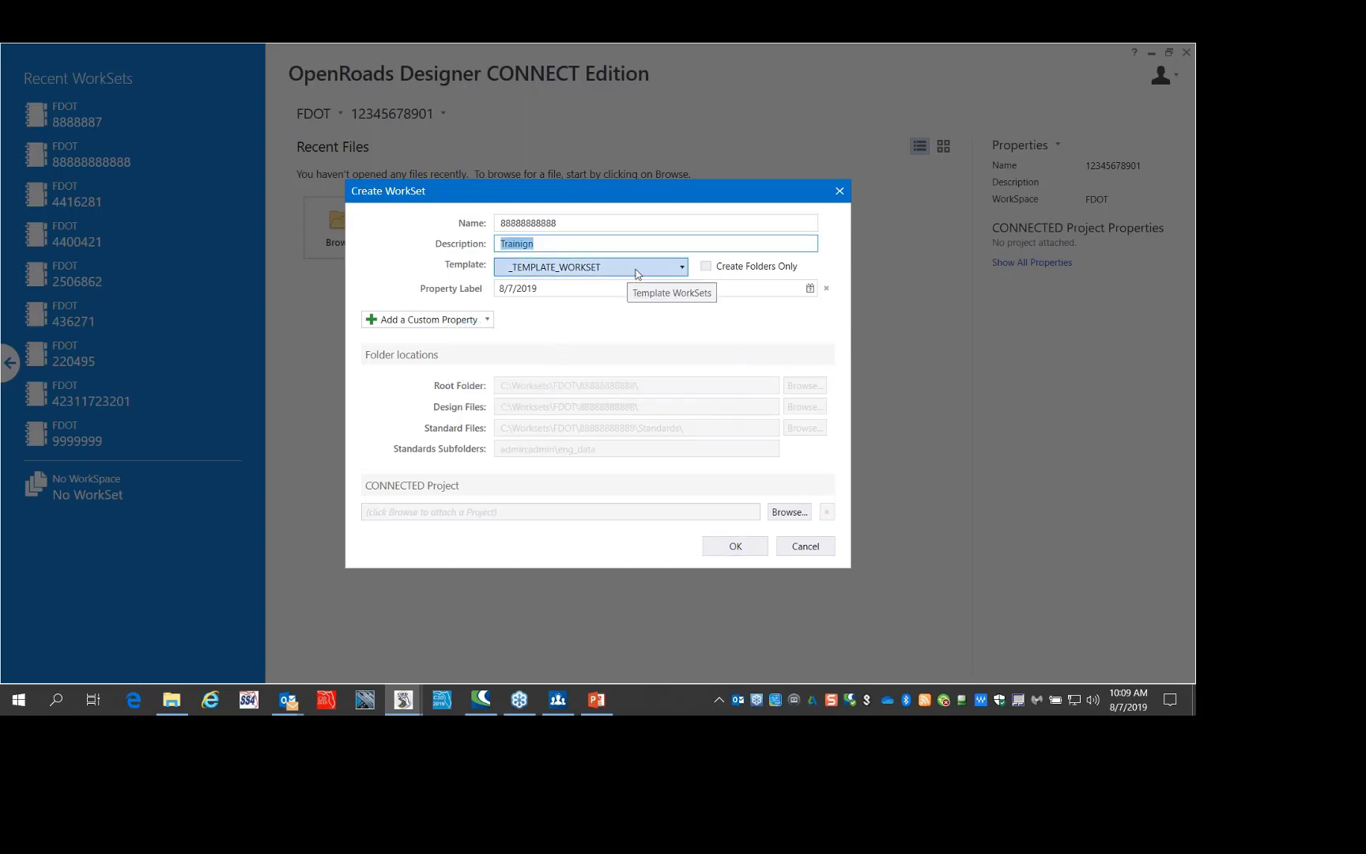
{"action": "left_click", "coordinate": [685, 274]}
{"action": "left_click", "coordinate": [685, 274]}
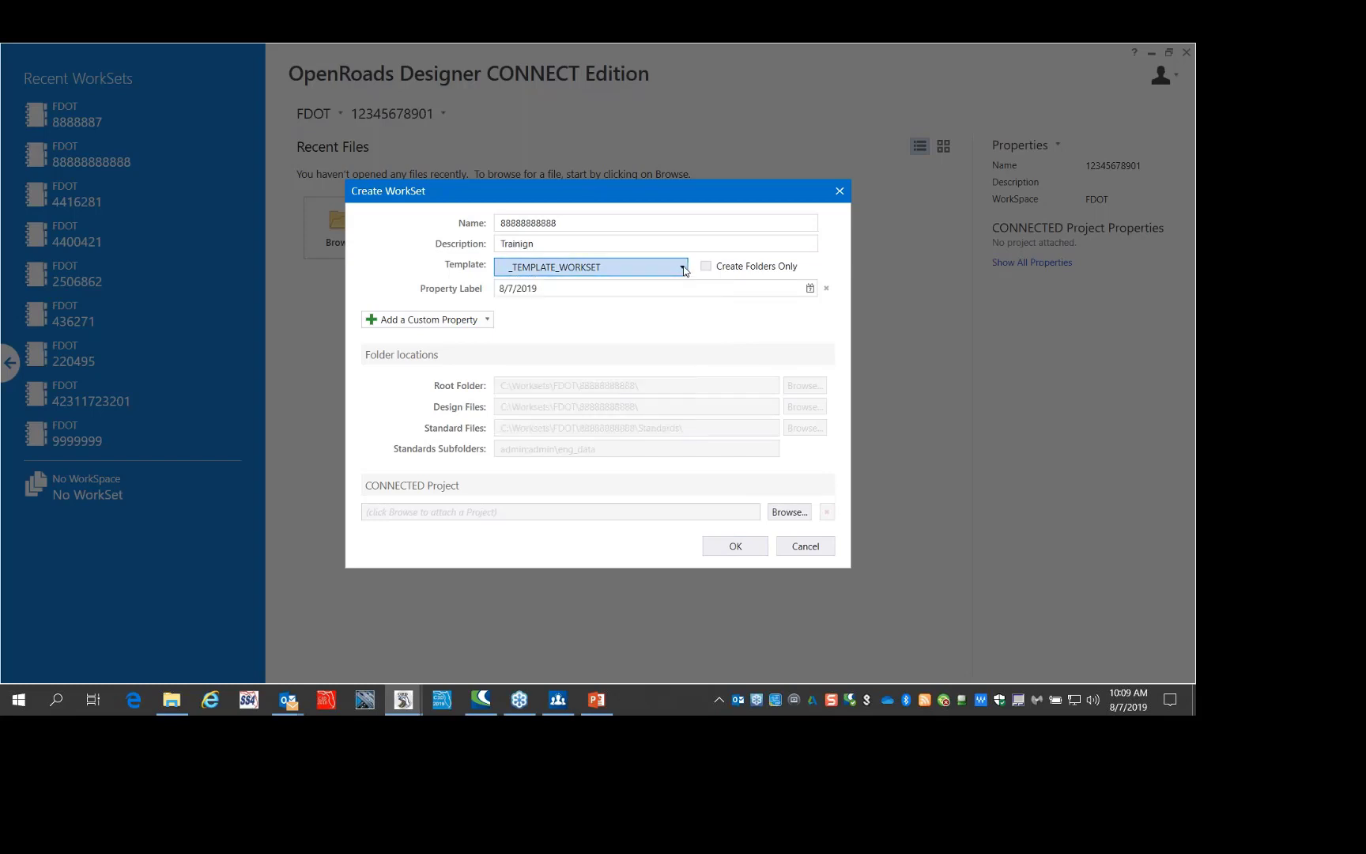
{"action": "left_click", "coordinate": [604, 275]}
{"action": "left_click", "coordinate": [603, 275]}
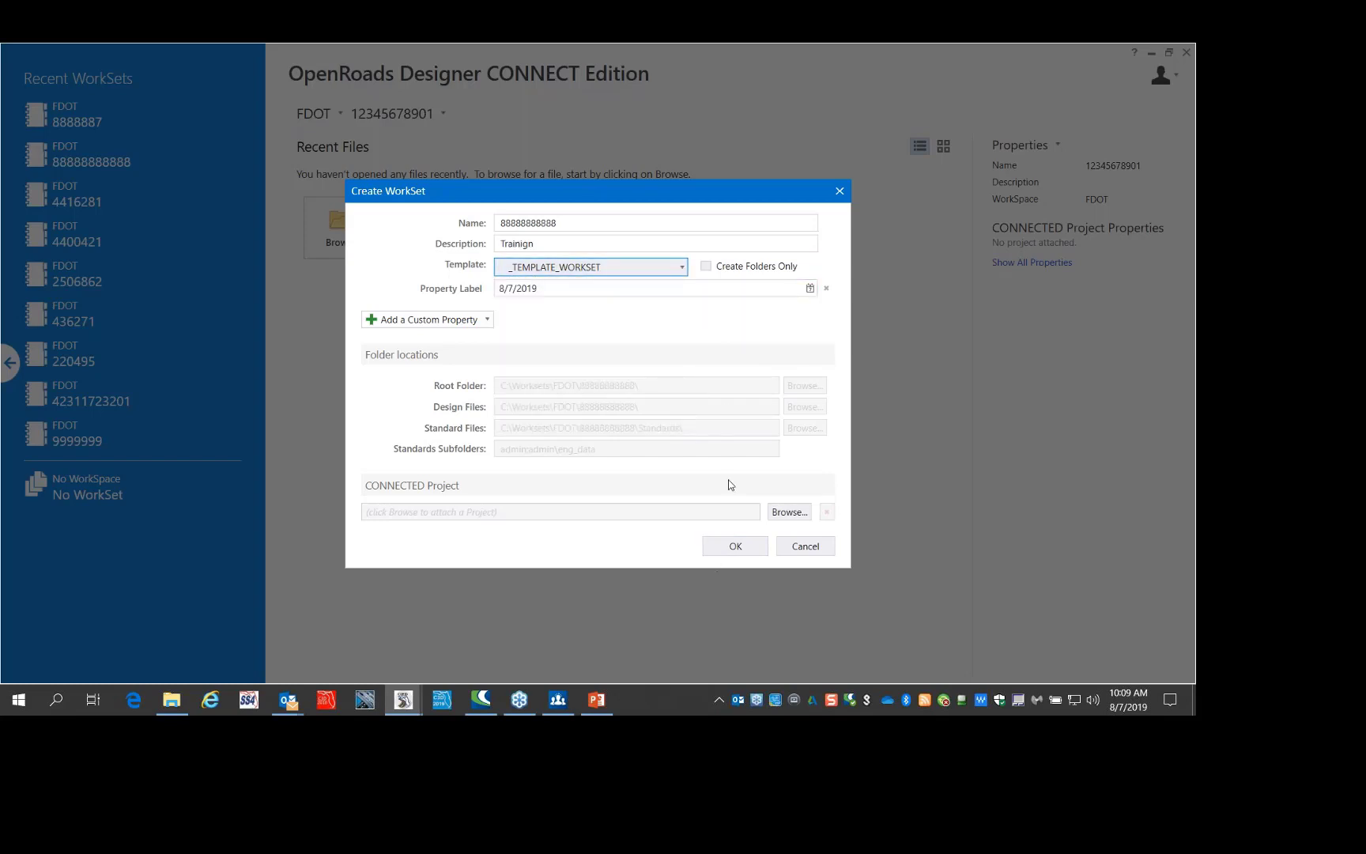
{"action": "left_click", "coordinate": [734, 547]}
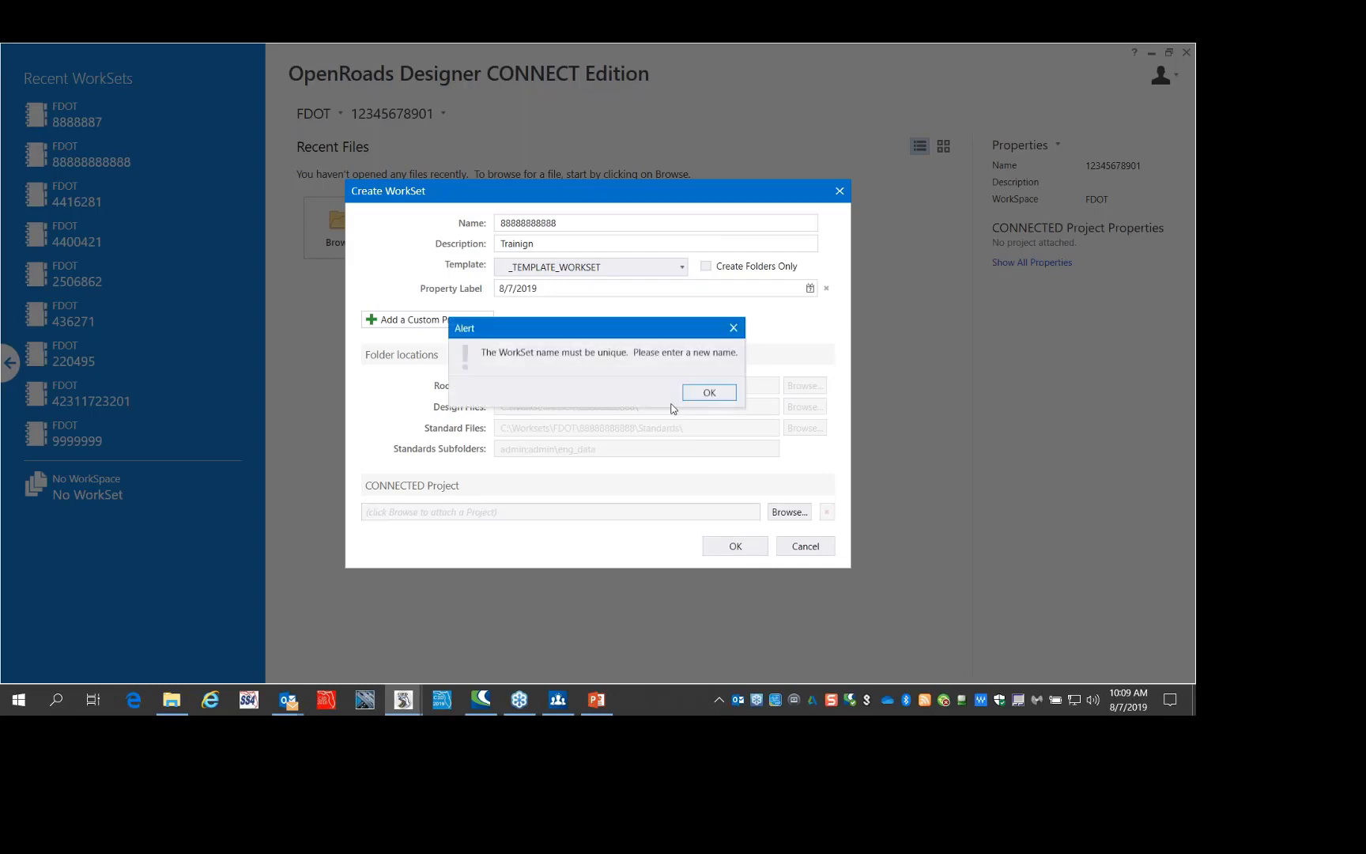
{"action": "left_click", "coordinate": [708, 392]}
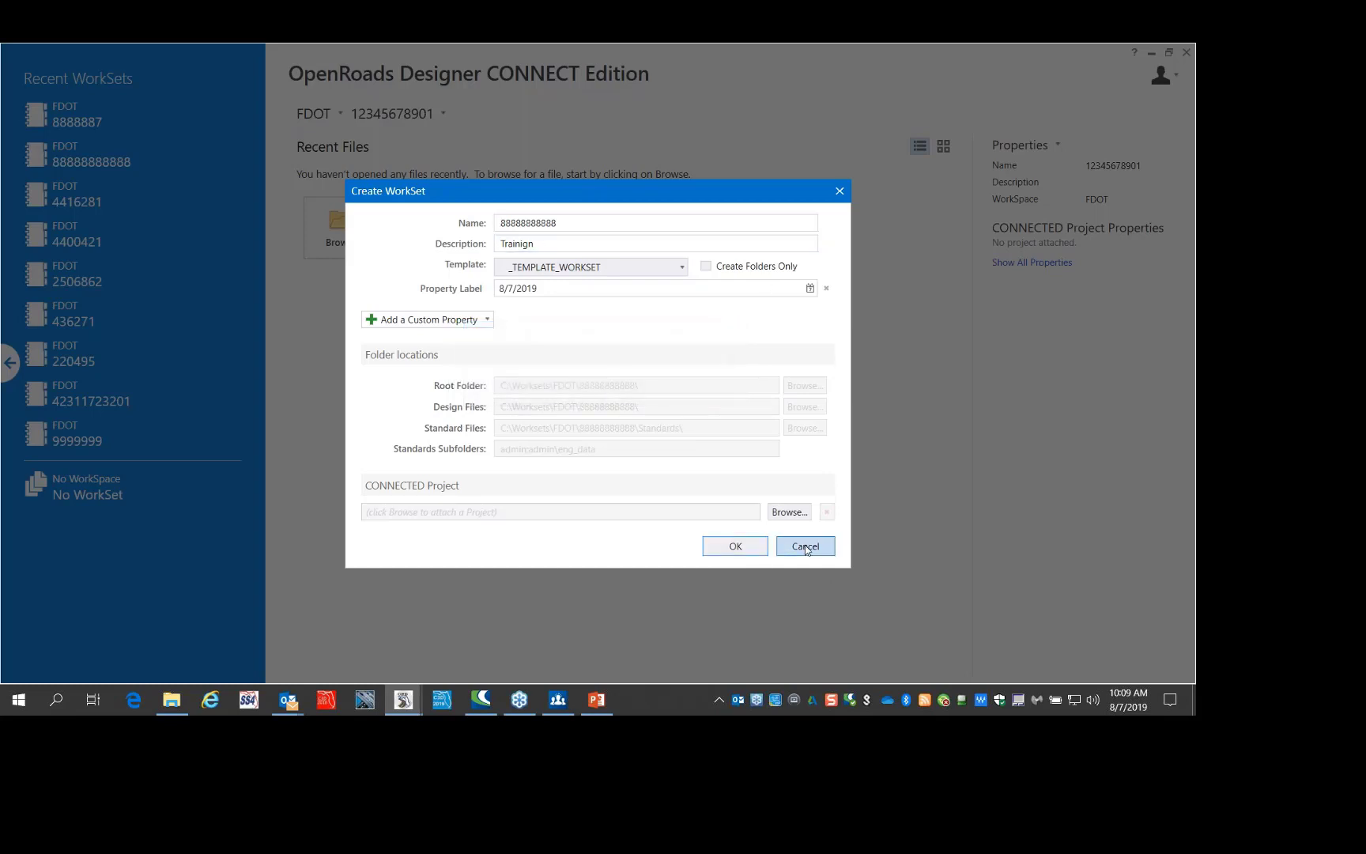
{"action": "left_click", "coordinate": [805, 546]}
{"action": "left_click", "coordinate": [400, 115]}
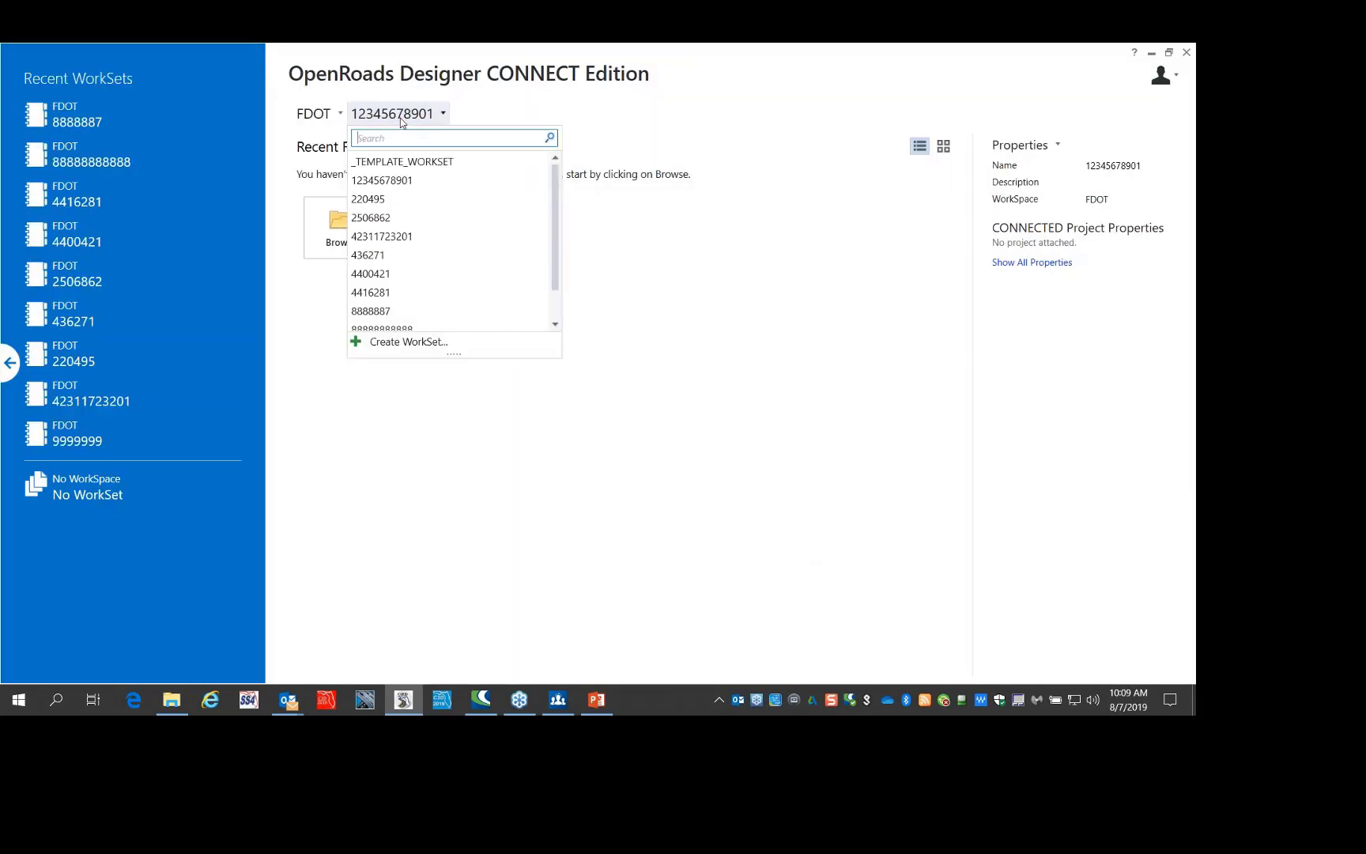
{"action": "left_click", "coordinate": [400, 115]}
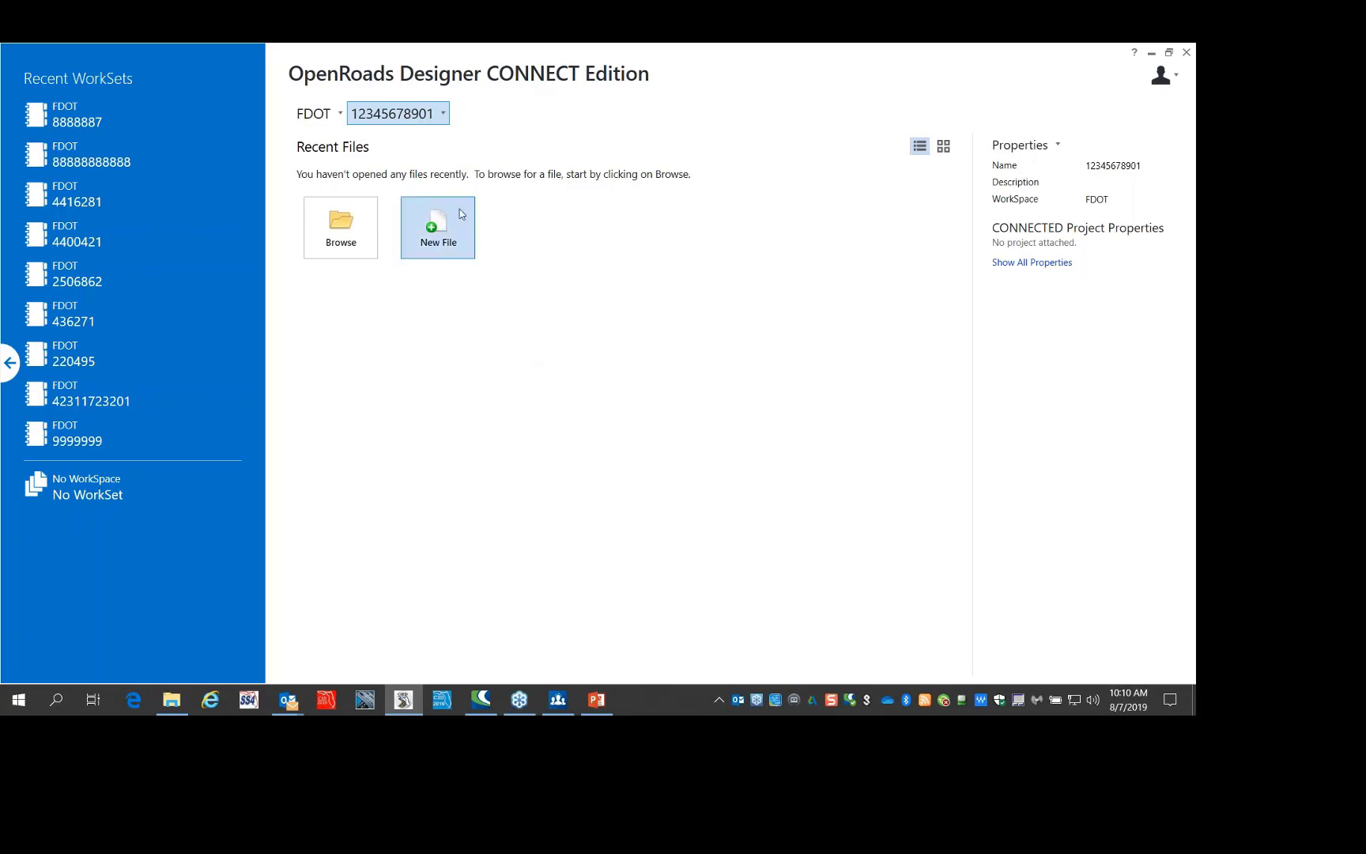
{"action": "left_click", "coordinate": [332, 252]}
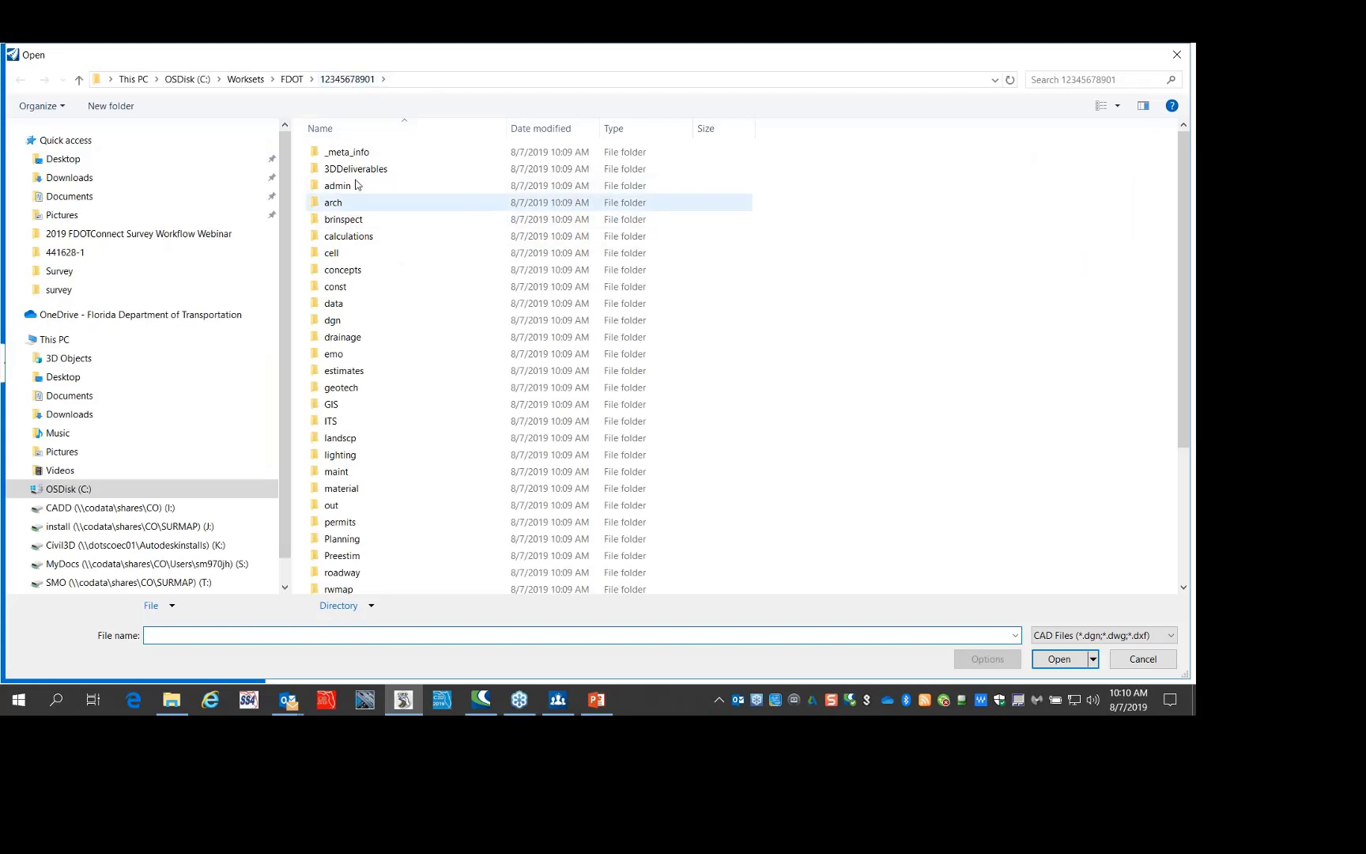
{"action": "scroll", "coordinate": [385, 295], "scroll_direction": "down", "scroll_amount": 3}
{"action": "scroll", "coordinate": [385, 296], "scroll_direction": "down", "scroll_amount": 1}
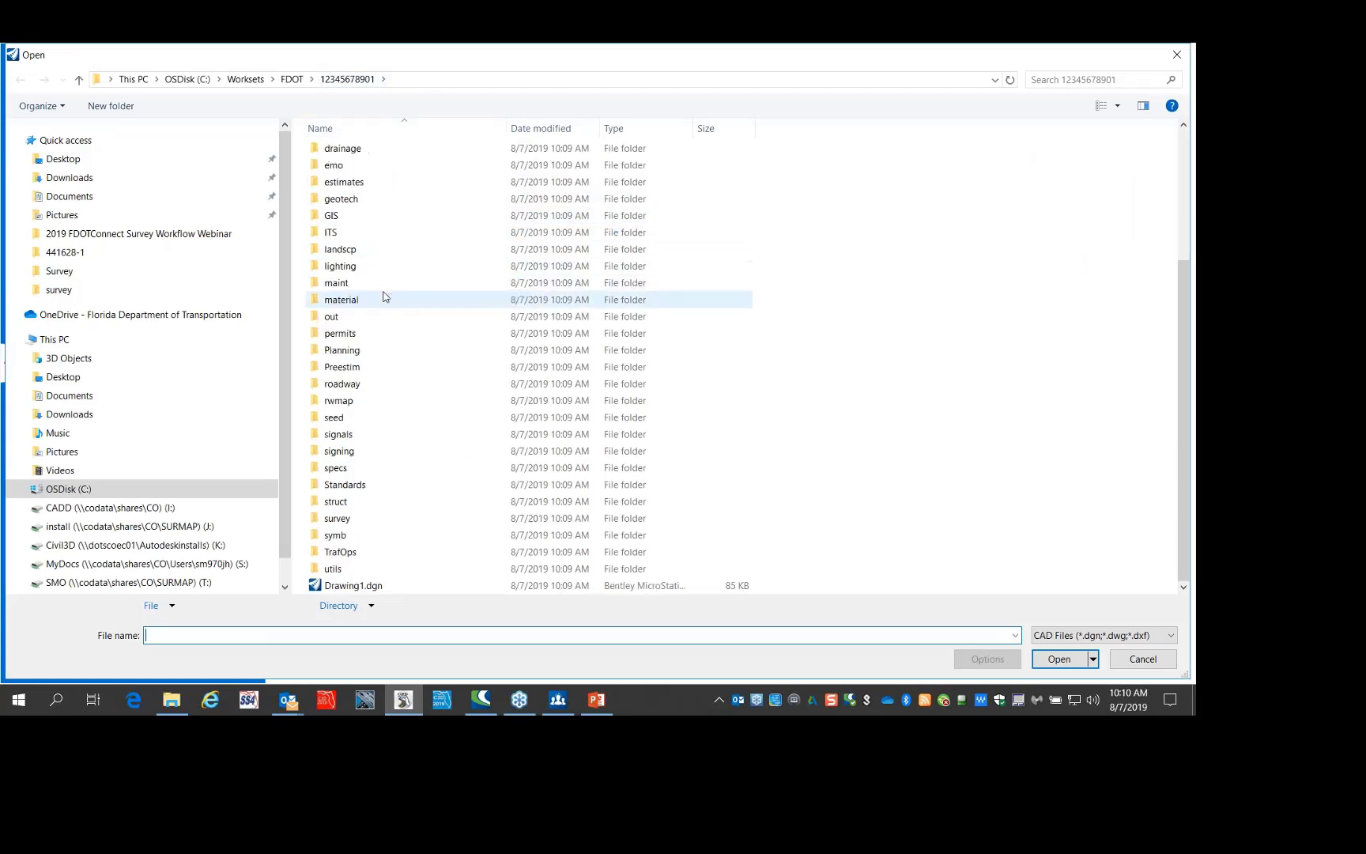
{"action": "scroll", "coordinate": [352, 471], "scroll_direction": "up", "scroll_amount": 1}
{"action": "scroll", "coordinate": [352, 471], "scroll_direction": "down", "scroll_amount": 1}
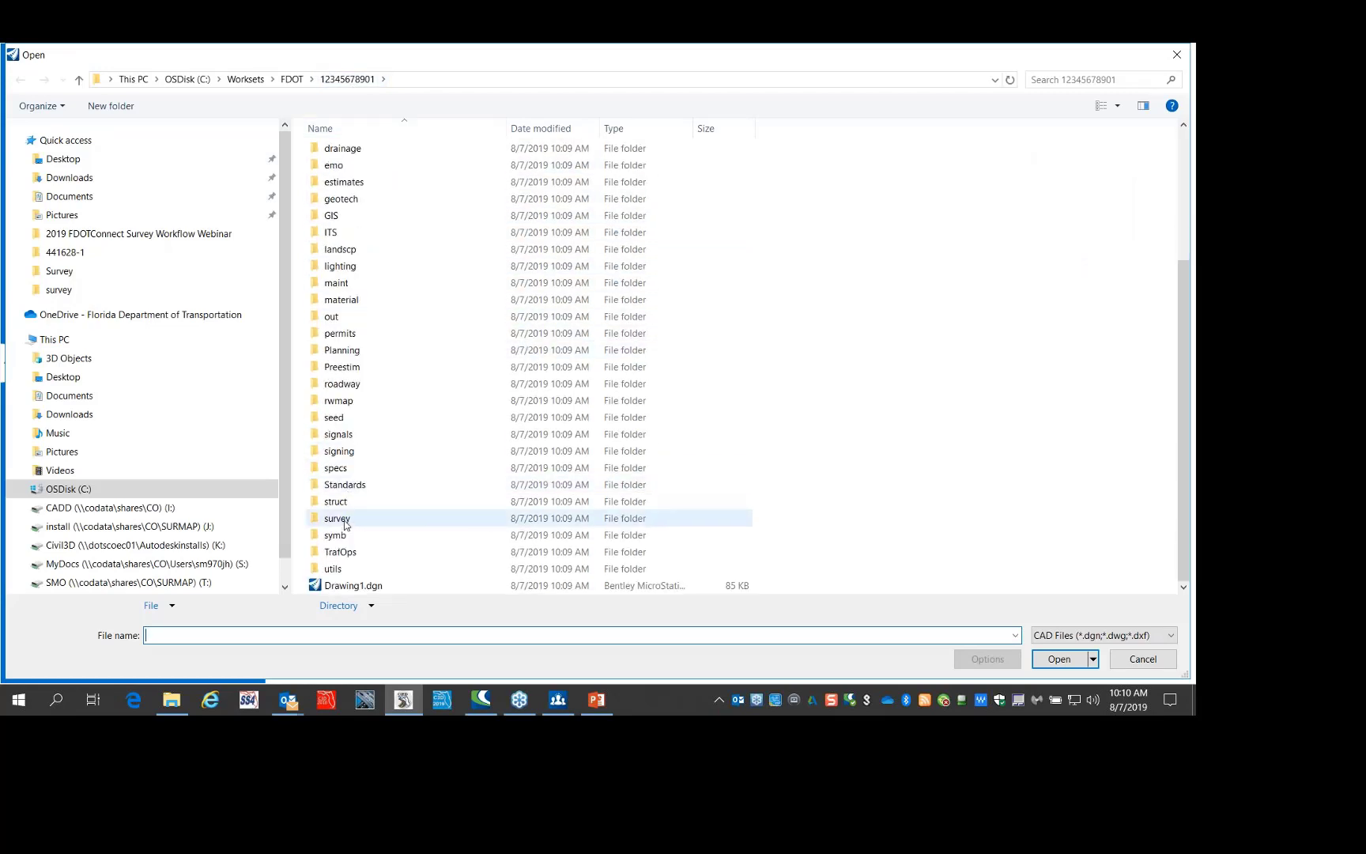
{"action": "left_click", "coordinate": [351, 589]}
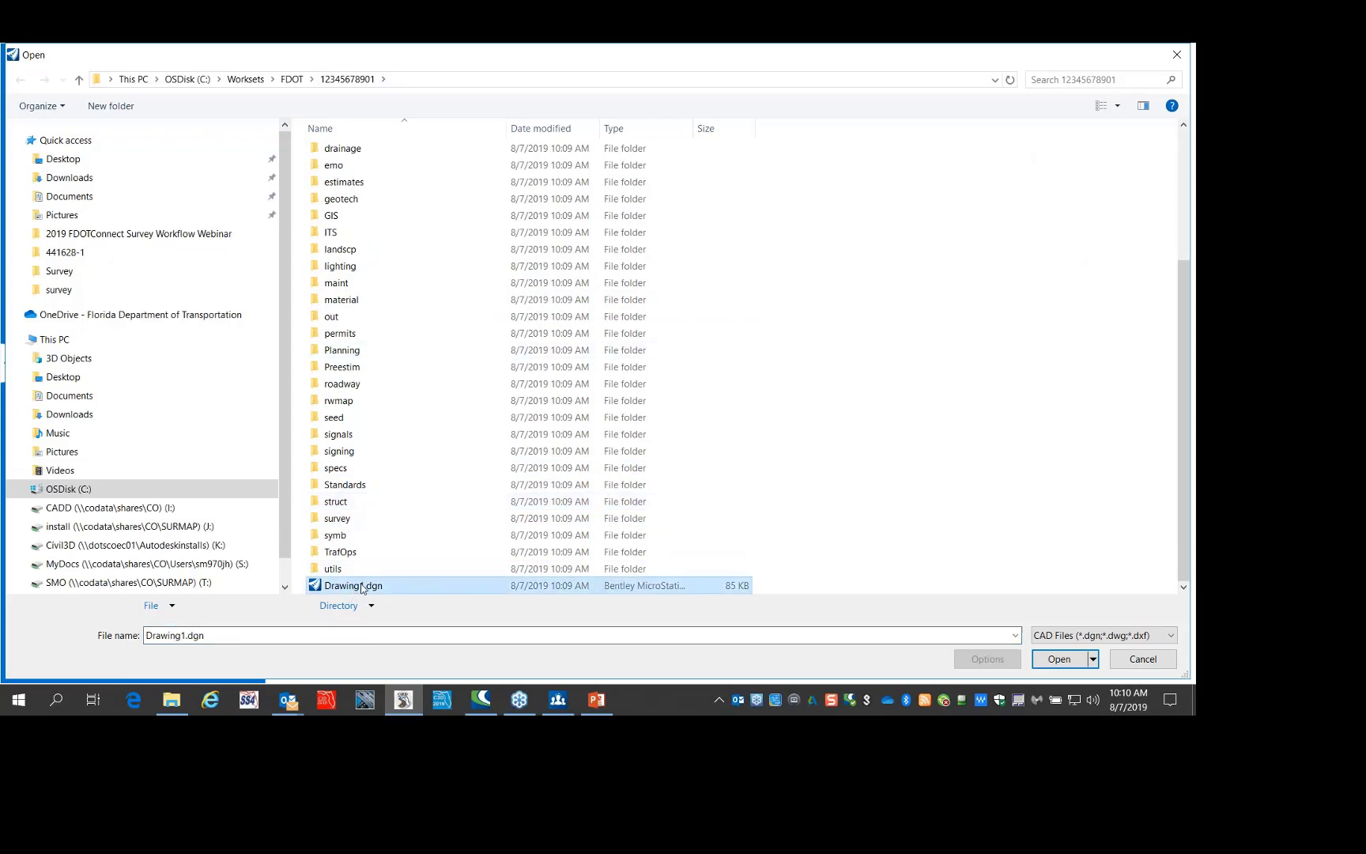
{"action": "left_click", "coordinate": [1059, 660]}
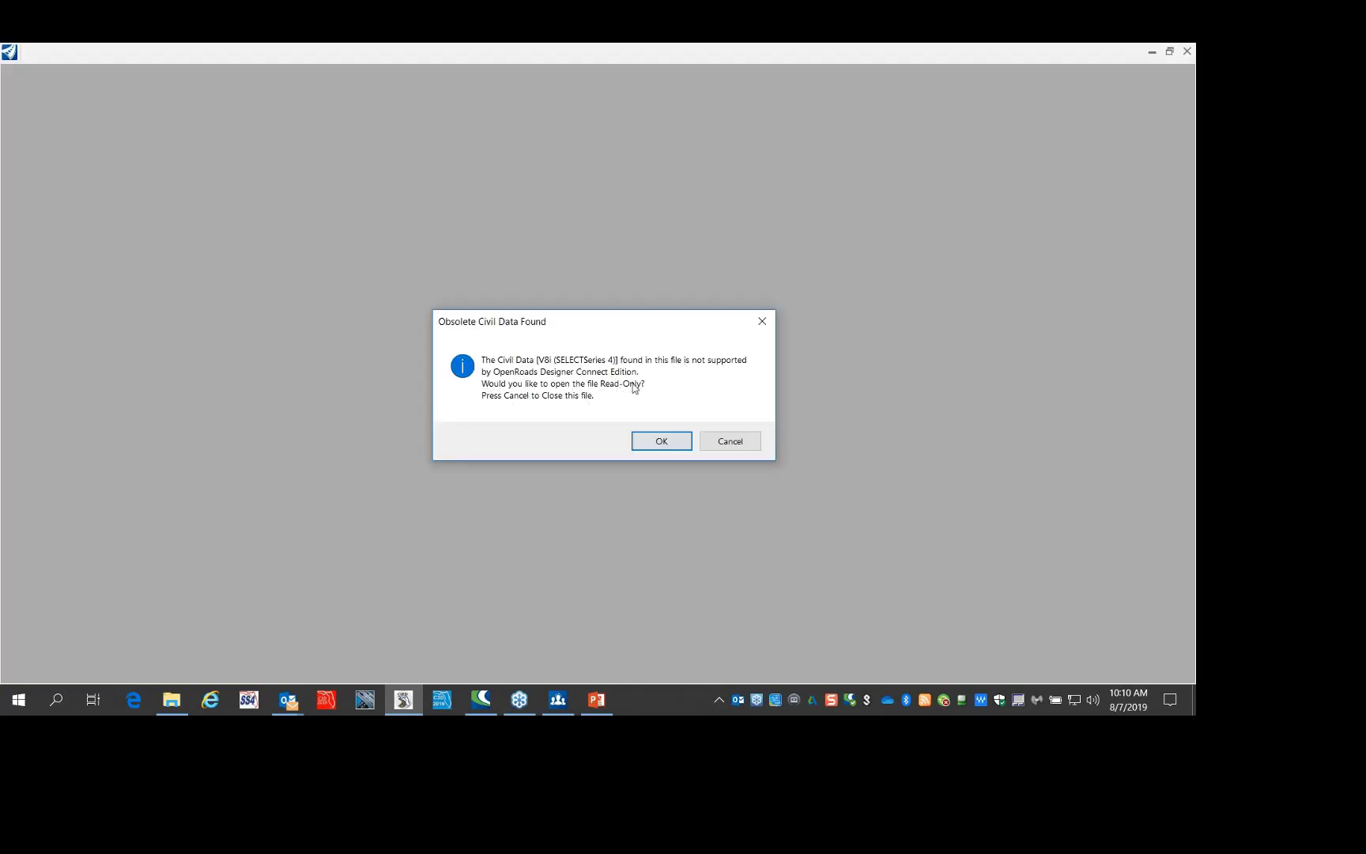
{"action": "left_click", "coordinate": [671, 443]}
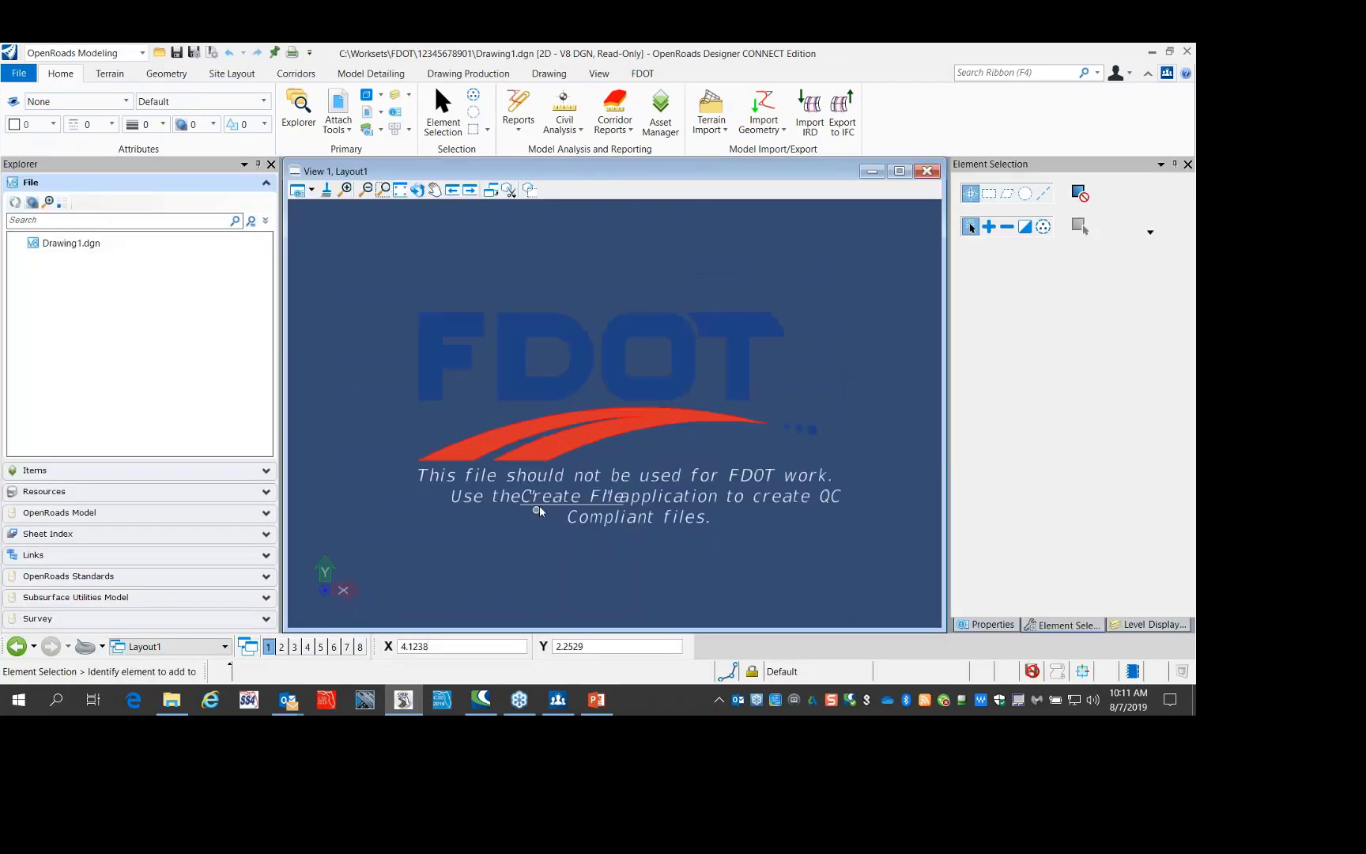
Keep OpenRoads Modeling as the active workflow and display the FDOT tools
{"action": "scroll", "coordinate": [571, 484], "scroll_direction": "down", "scroll_amount": 1}
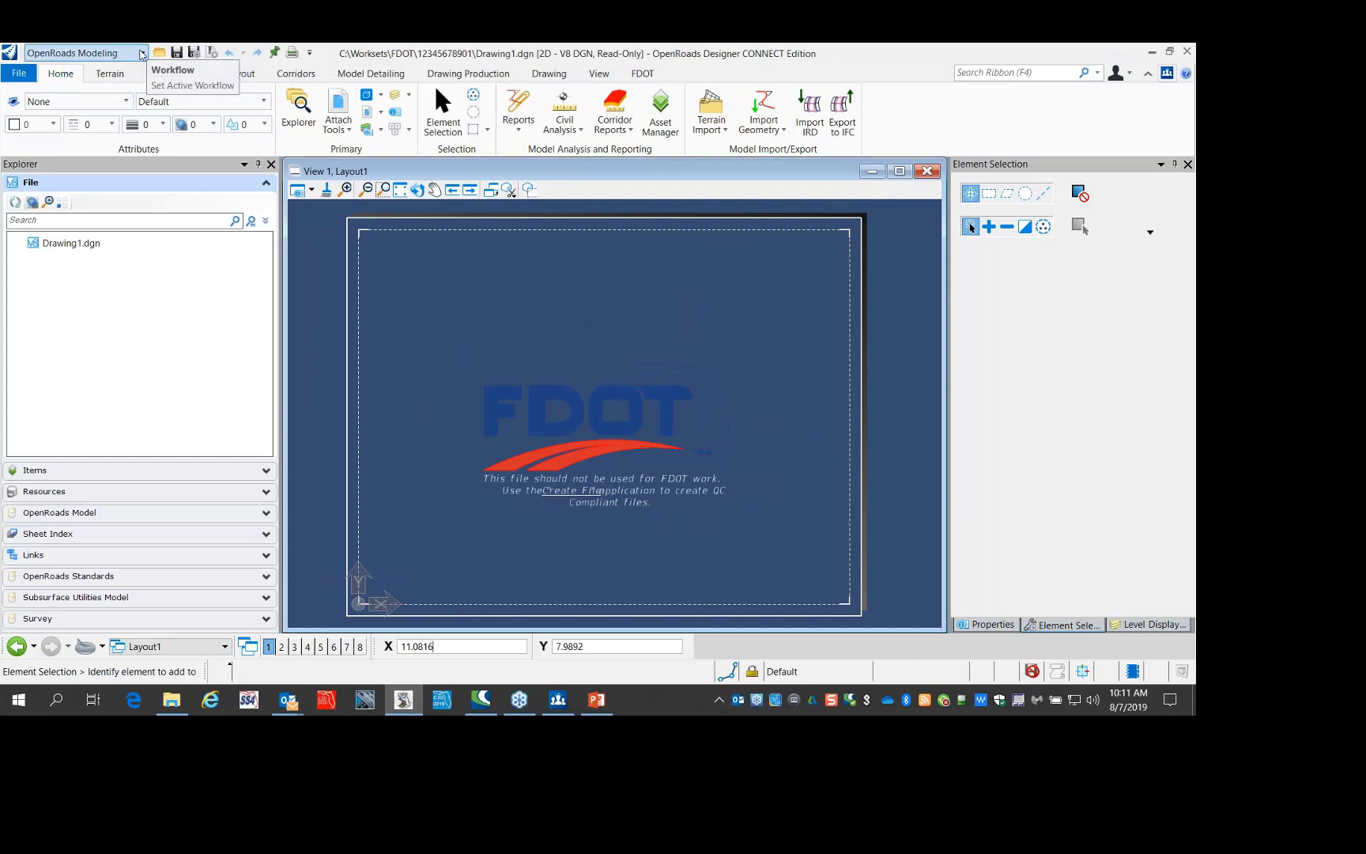
{"action": "left_click", "coordinate": [142, 54]}
{"action": "left_click", "coordinate": [115, 64]}
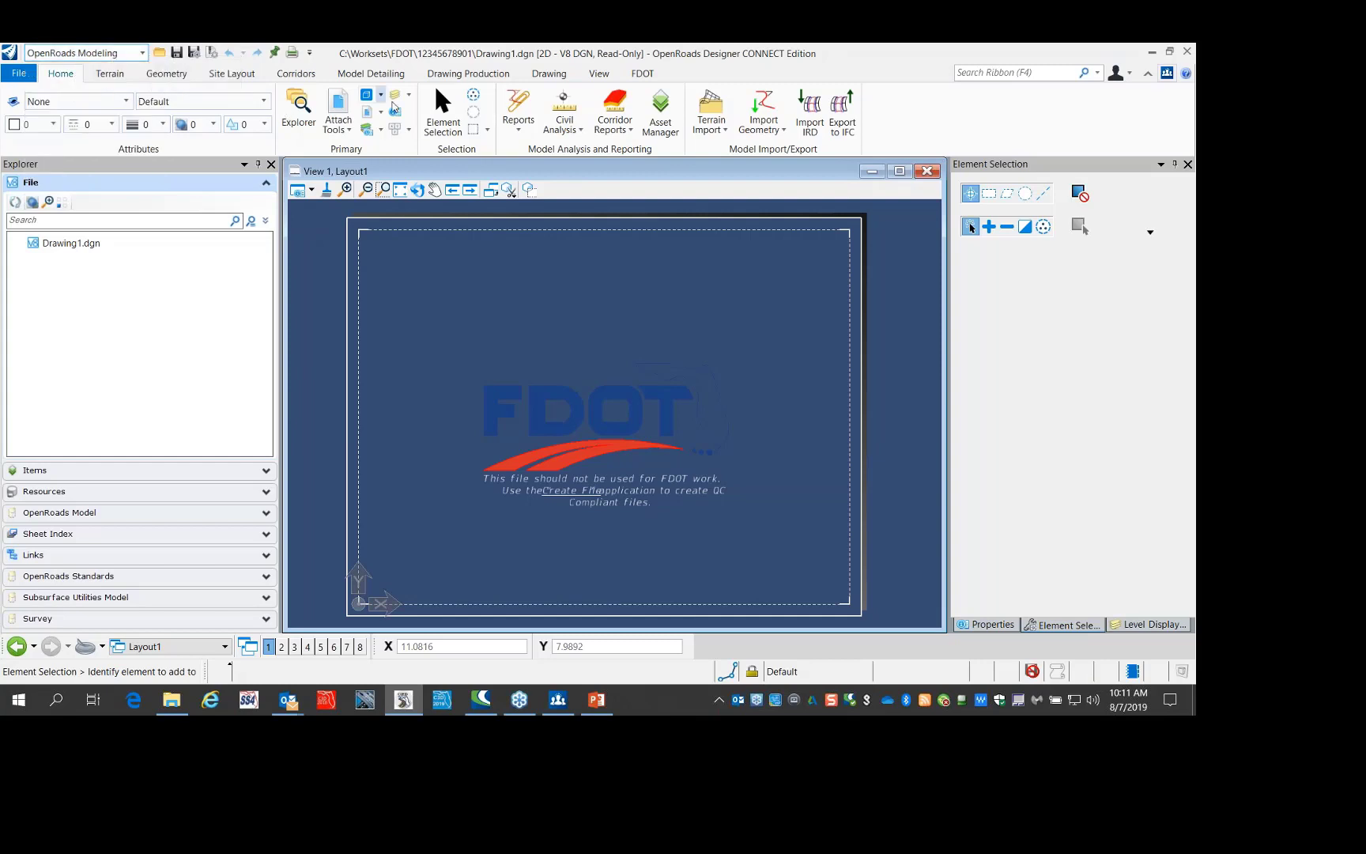
{"action": "left_click", "coordinate": [645, 75]}
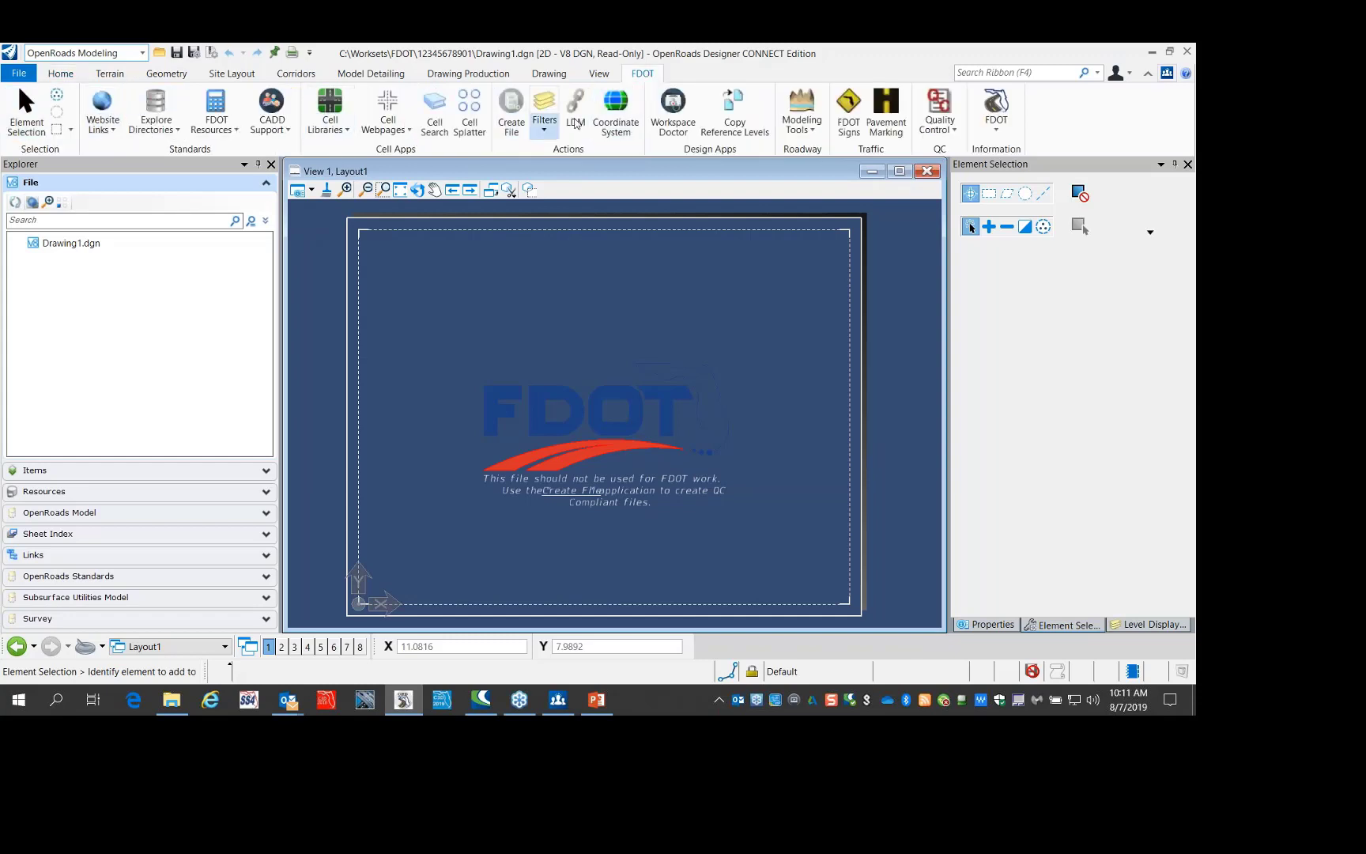
Switch the workflow to OpenRoads Drawing Production and Survey to compare their tools, and return it to OpenRoads Modeling
{"action": "left_click", "coordinate": [140, 53]}
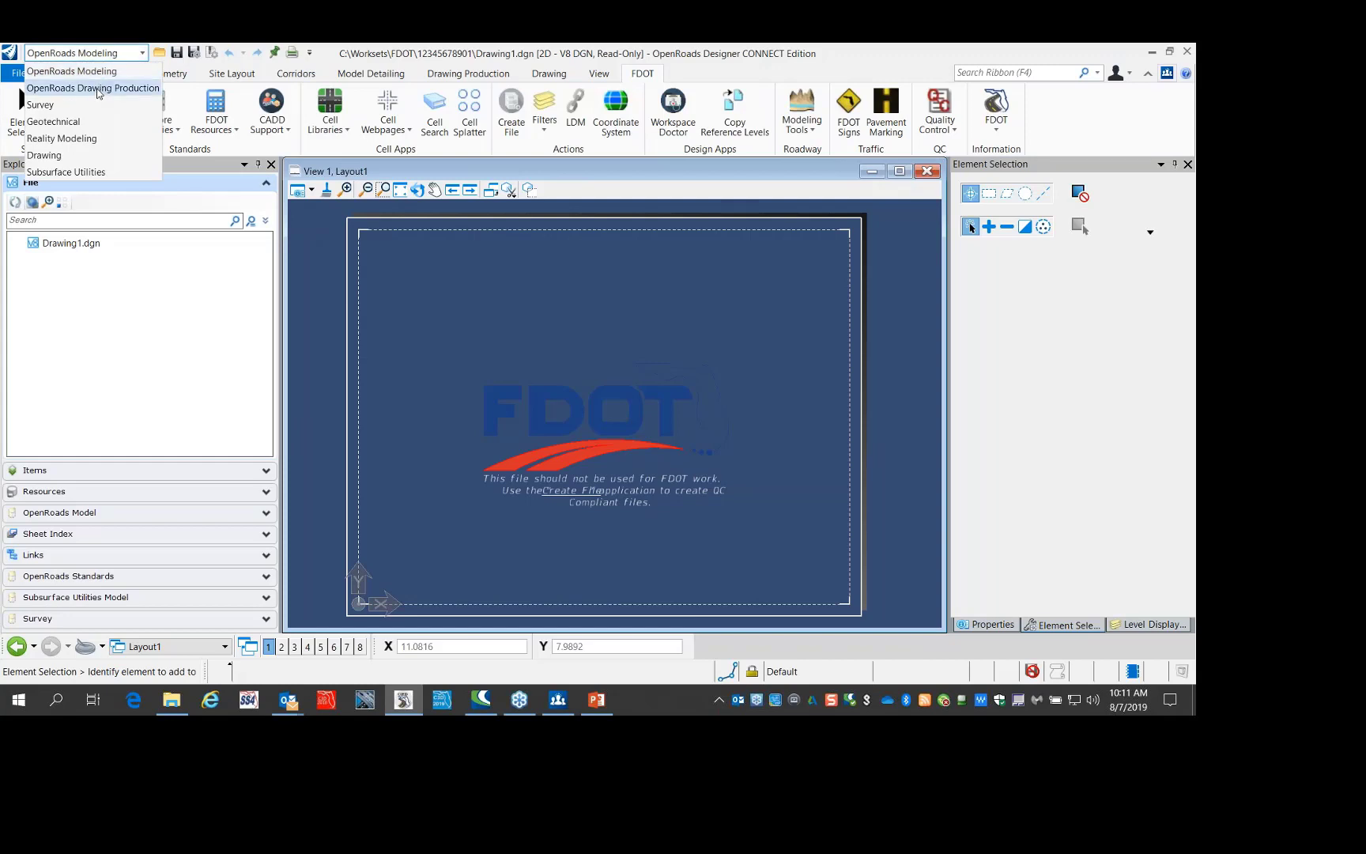
{"action": "left_click", "coordinate": [98, 90]}
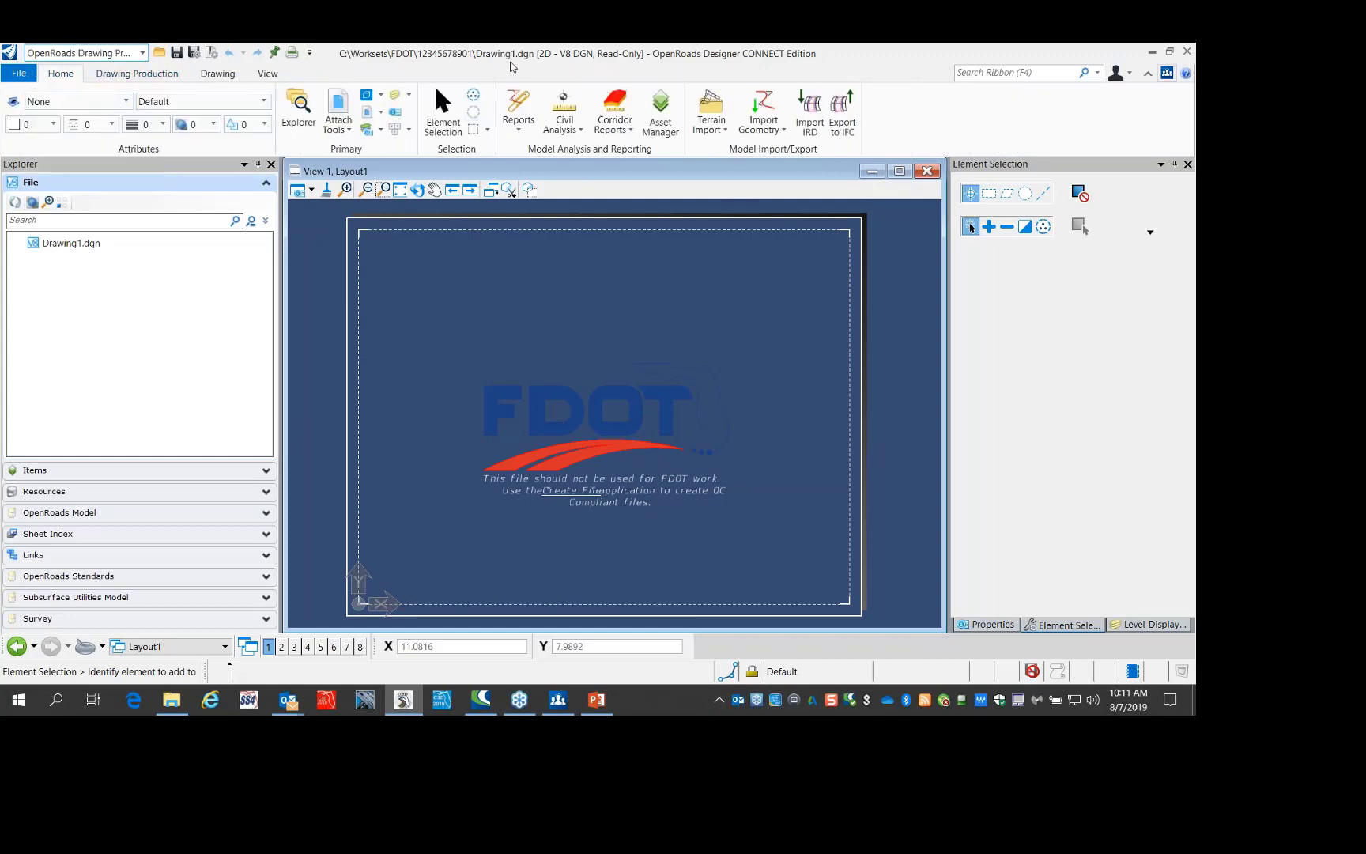
{"action": "left_click", "coordinate": [141, 53]}
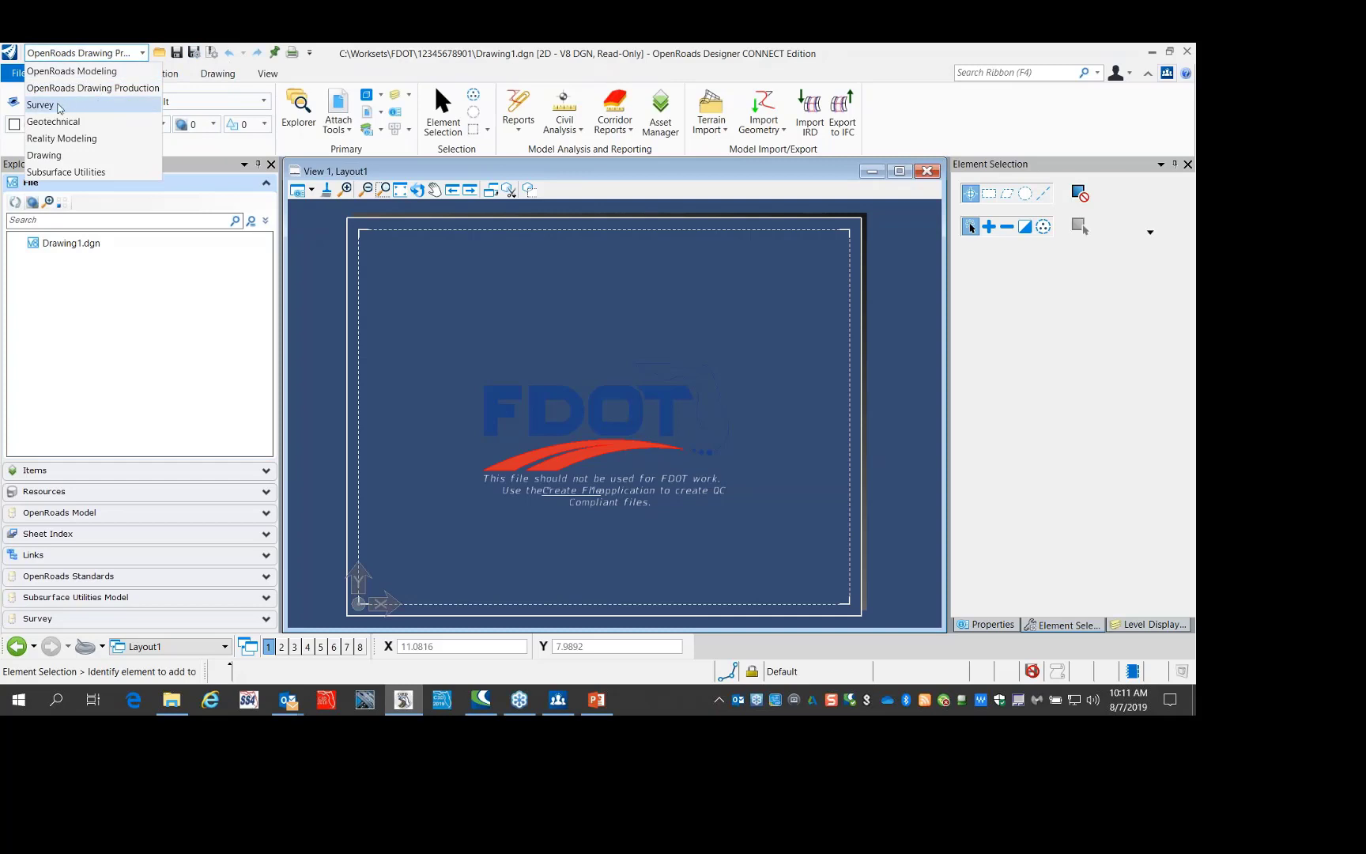
{"action": "left_click", "coordinate": [60, 106]}
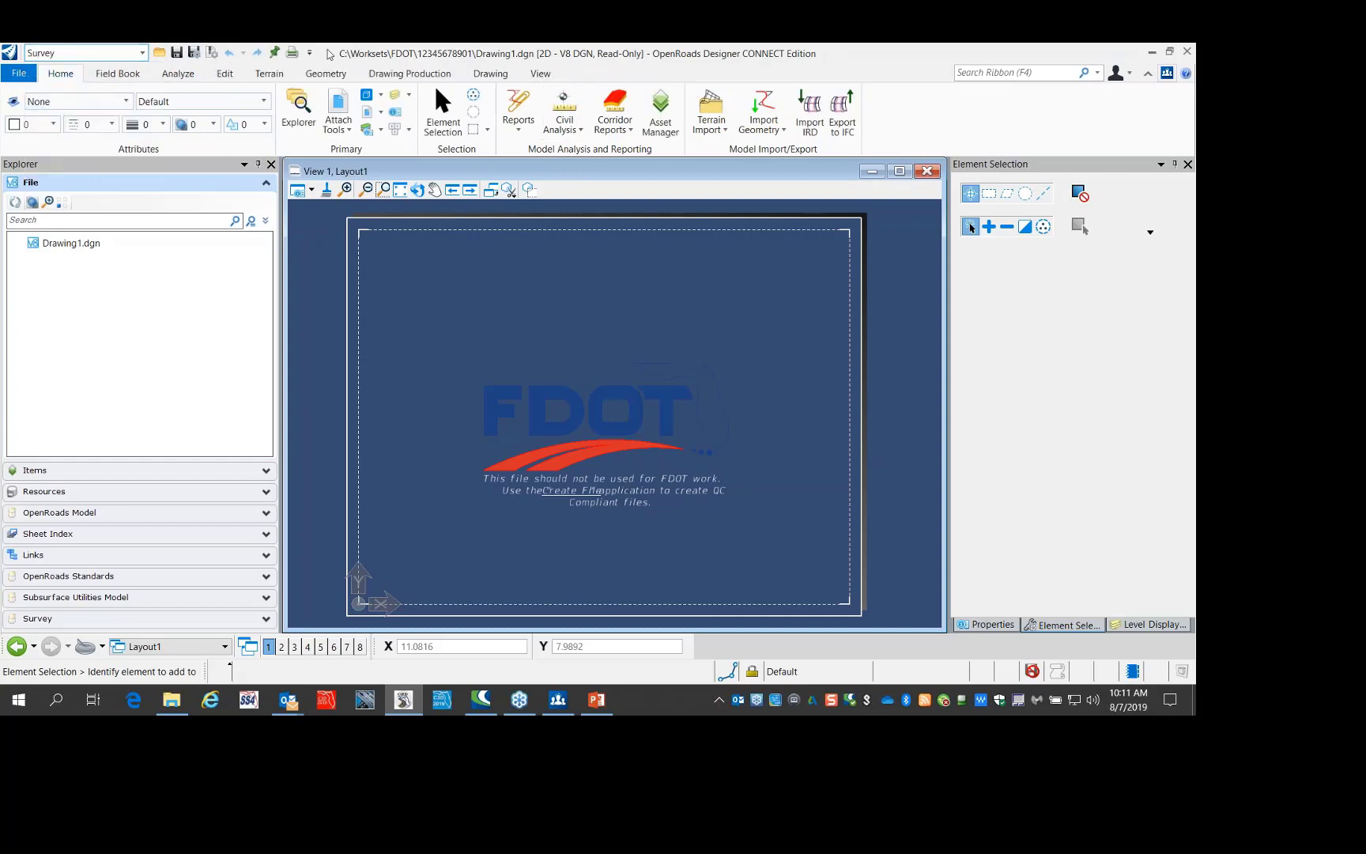
{"action": "left_click", "coordinate": [140, 53]}
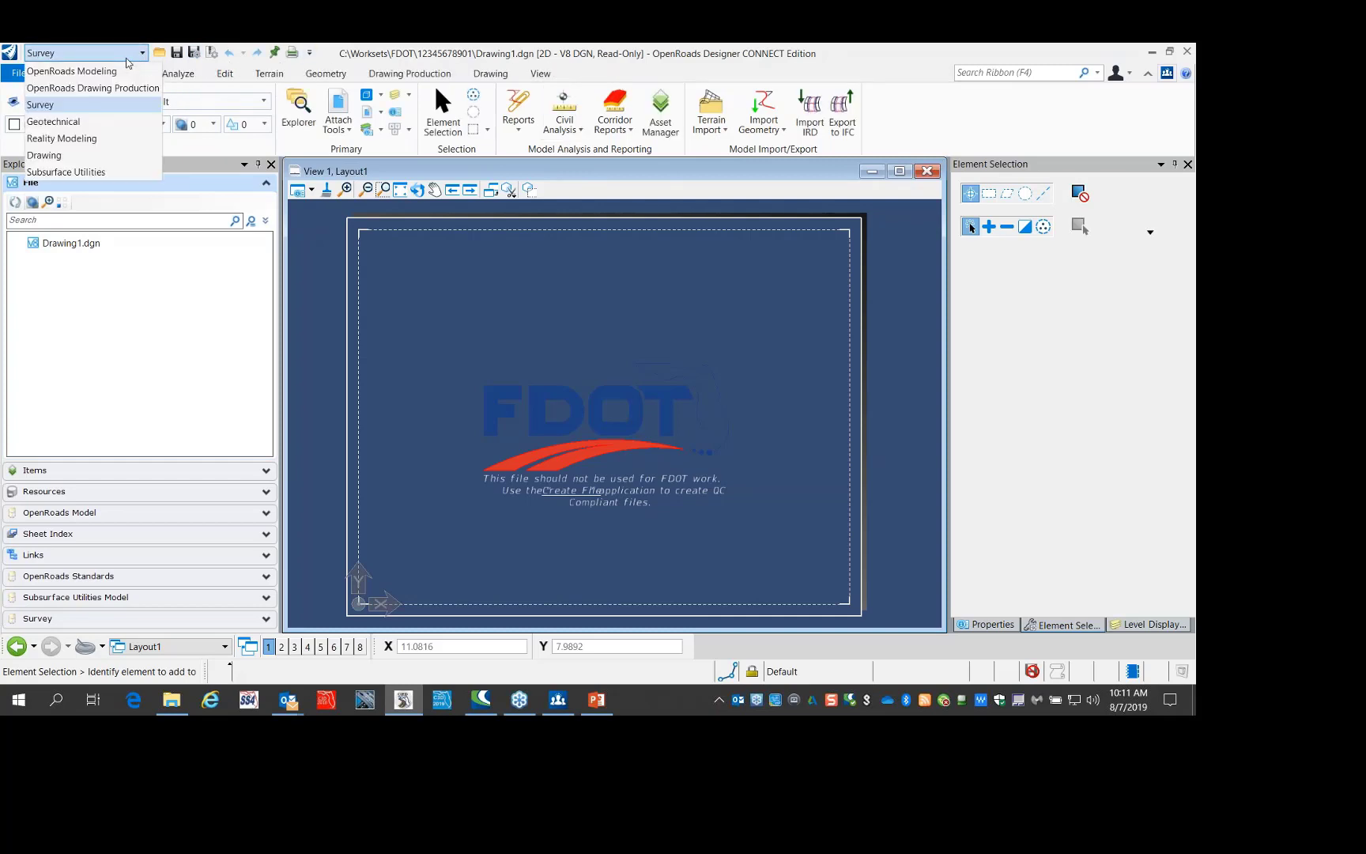
{"action": "left_click", "coordinate": [79, 72]}
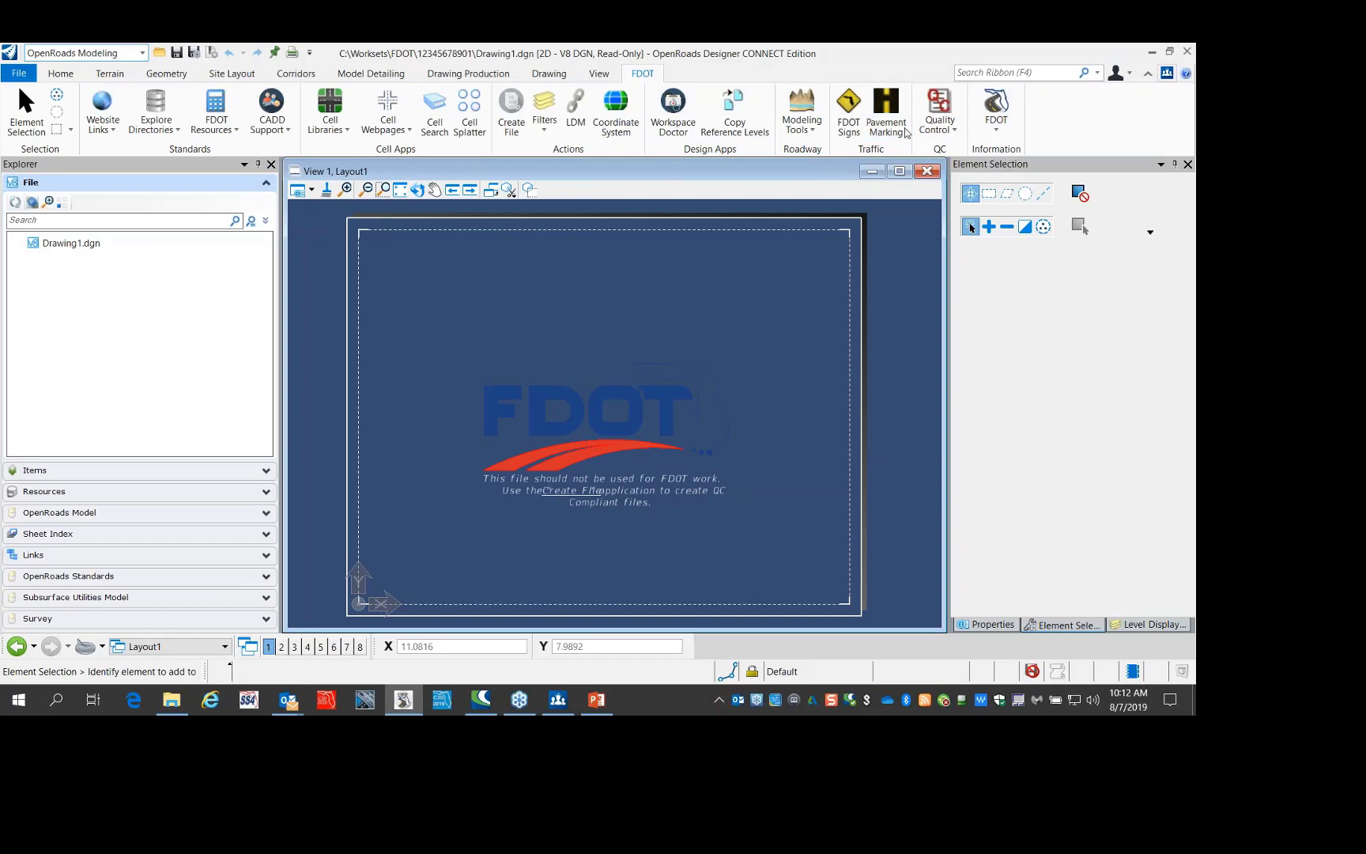
Look over the FDOT Quality Control tools and check the installed FDOT Connect version information
{"action": "left_click", "coordinate": [943, 129]}
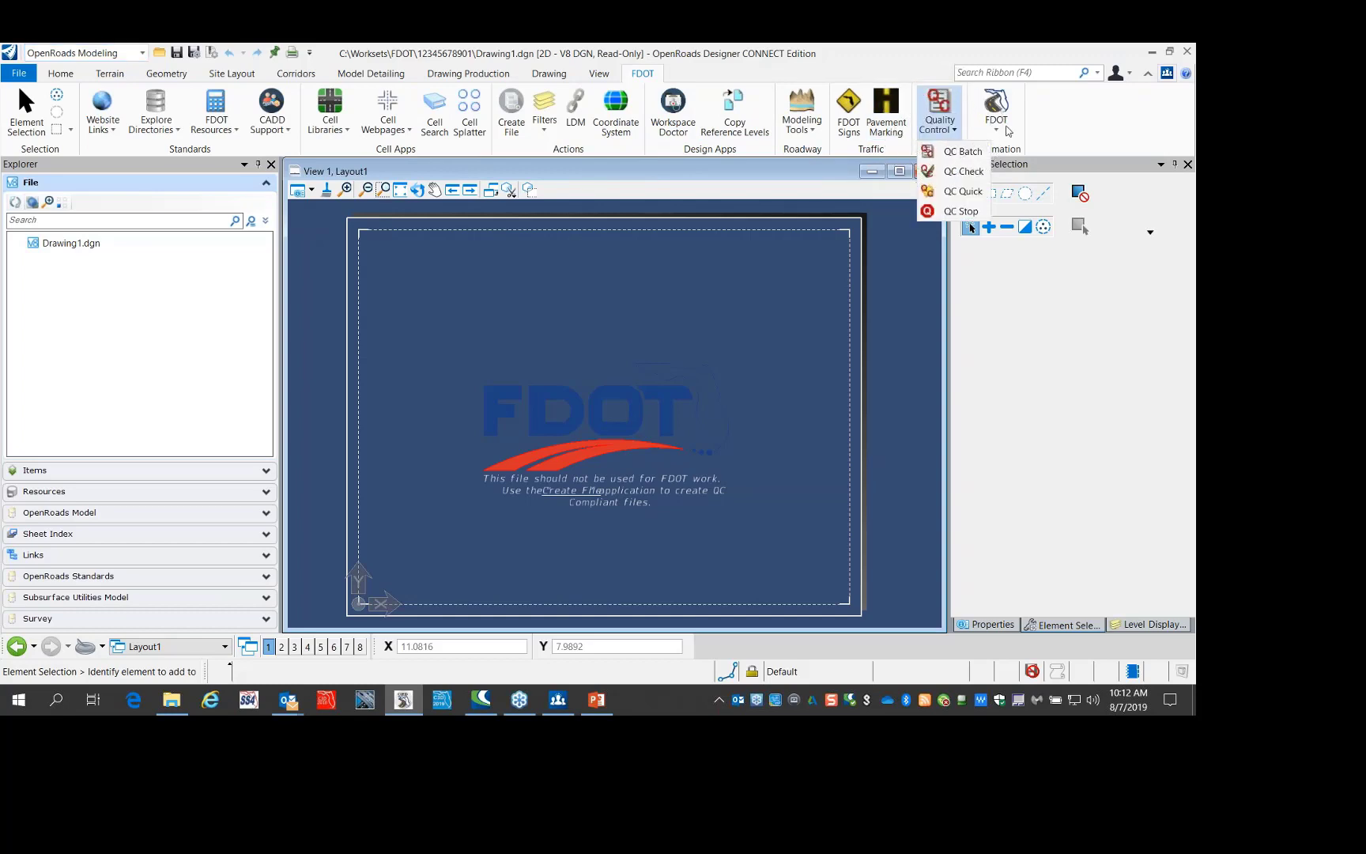
{"action": "left_click", "coordinate": [997, 125]}
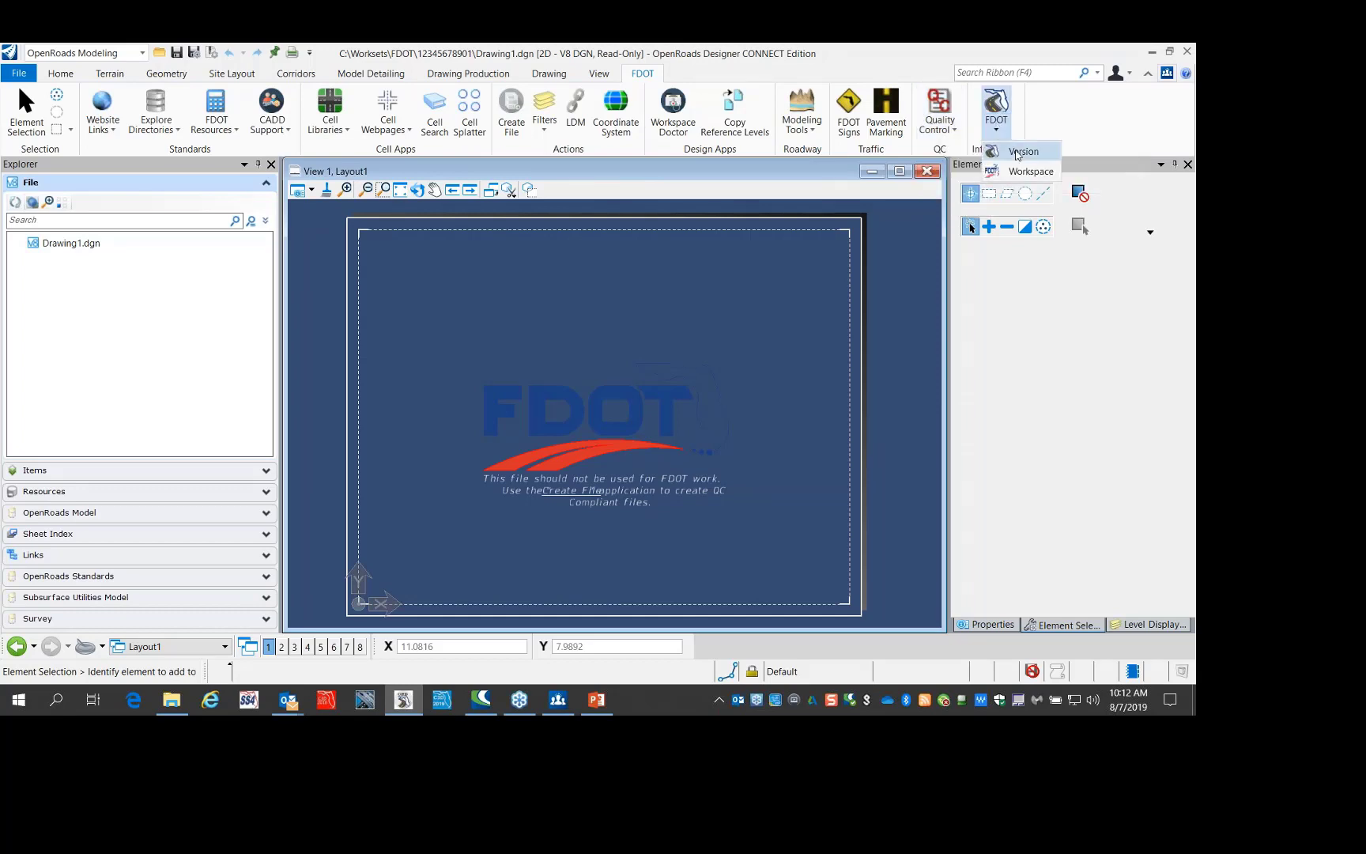
{"action": "left_click", "coordinate": [1023, 152]}
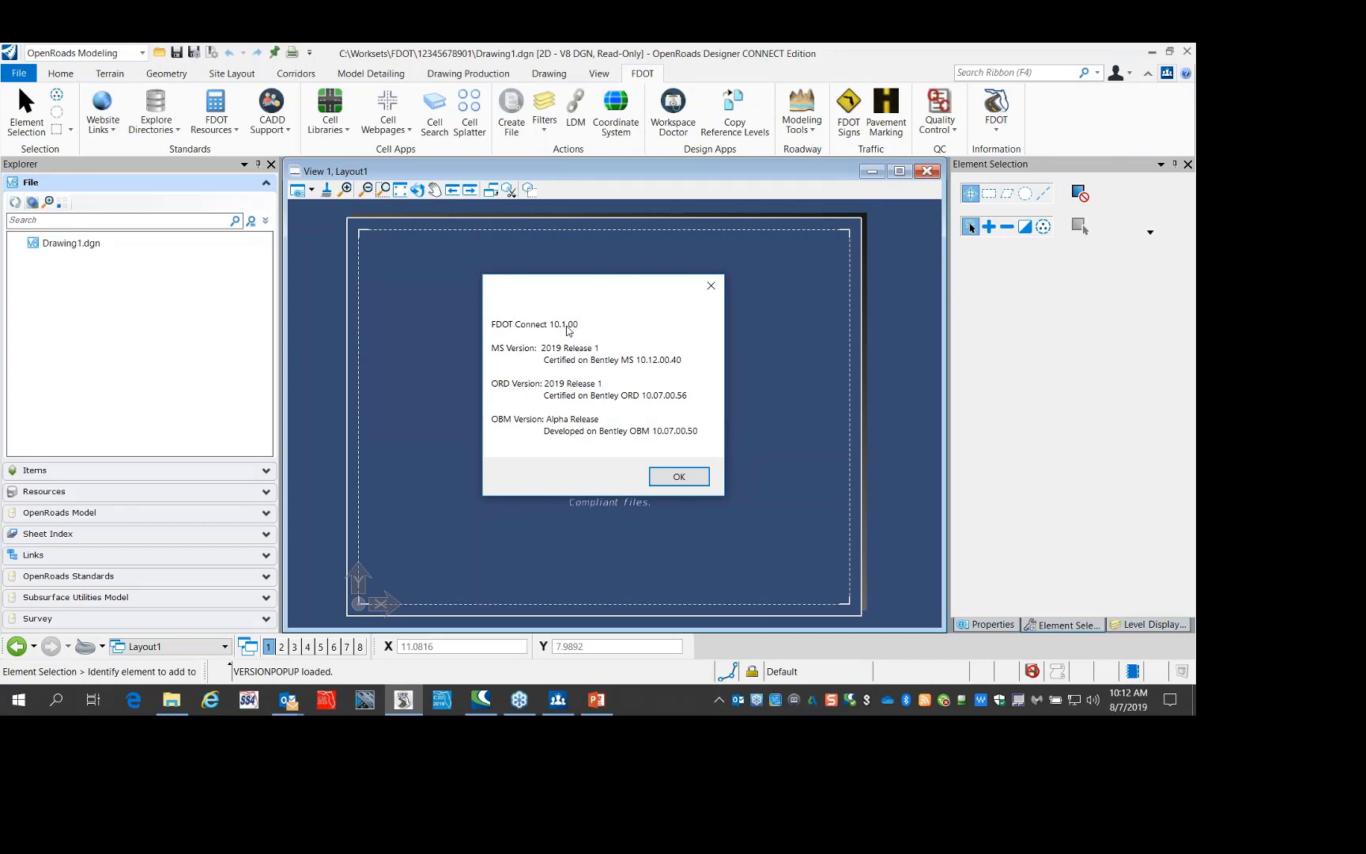
{"action": "left_click", "coordinate": [679, 477]}
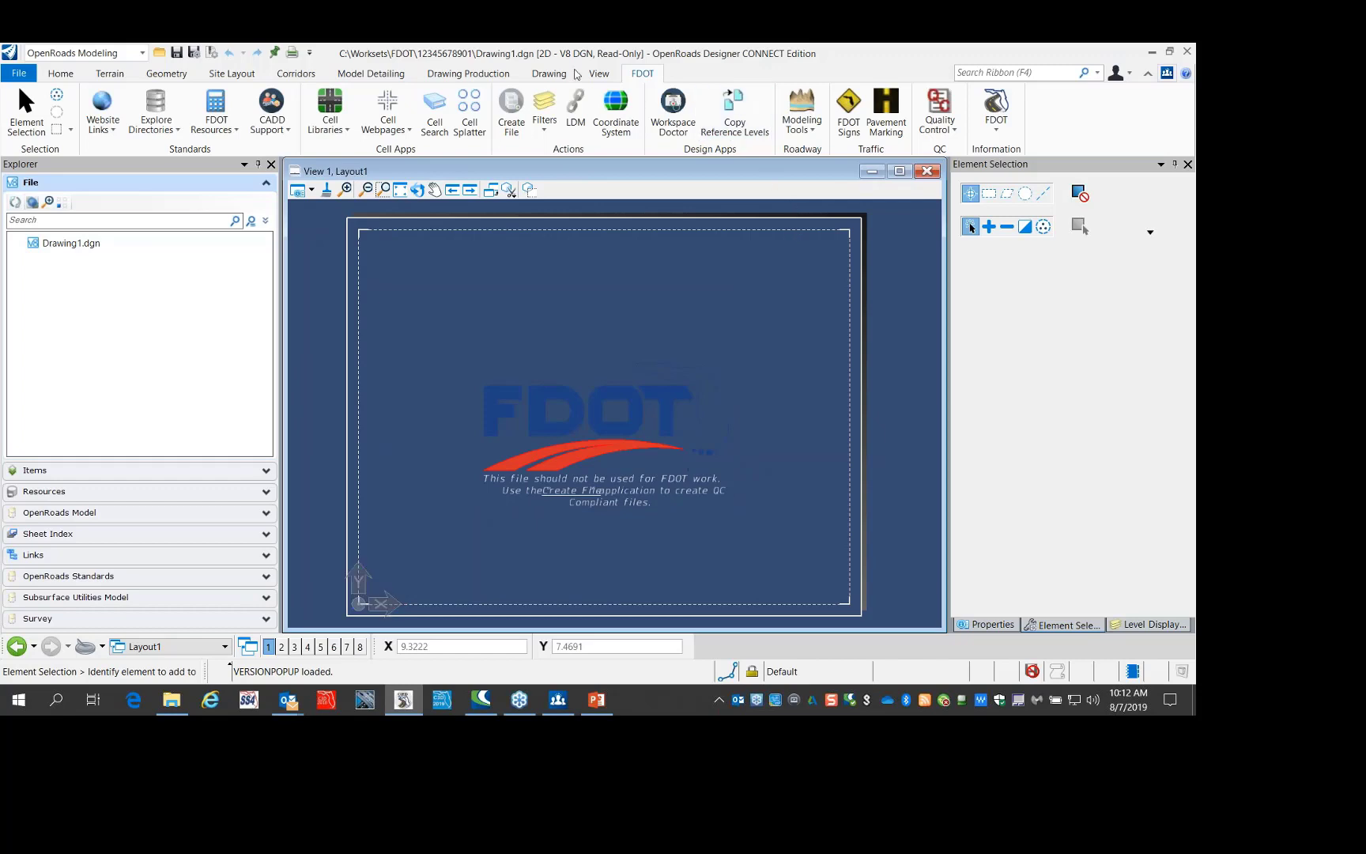
Try to start the FDOT Create File application and dismiss the error report without sending it
{"action": "left_click", "coordinate": [512, 117]}
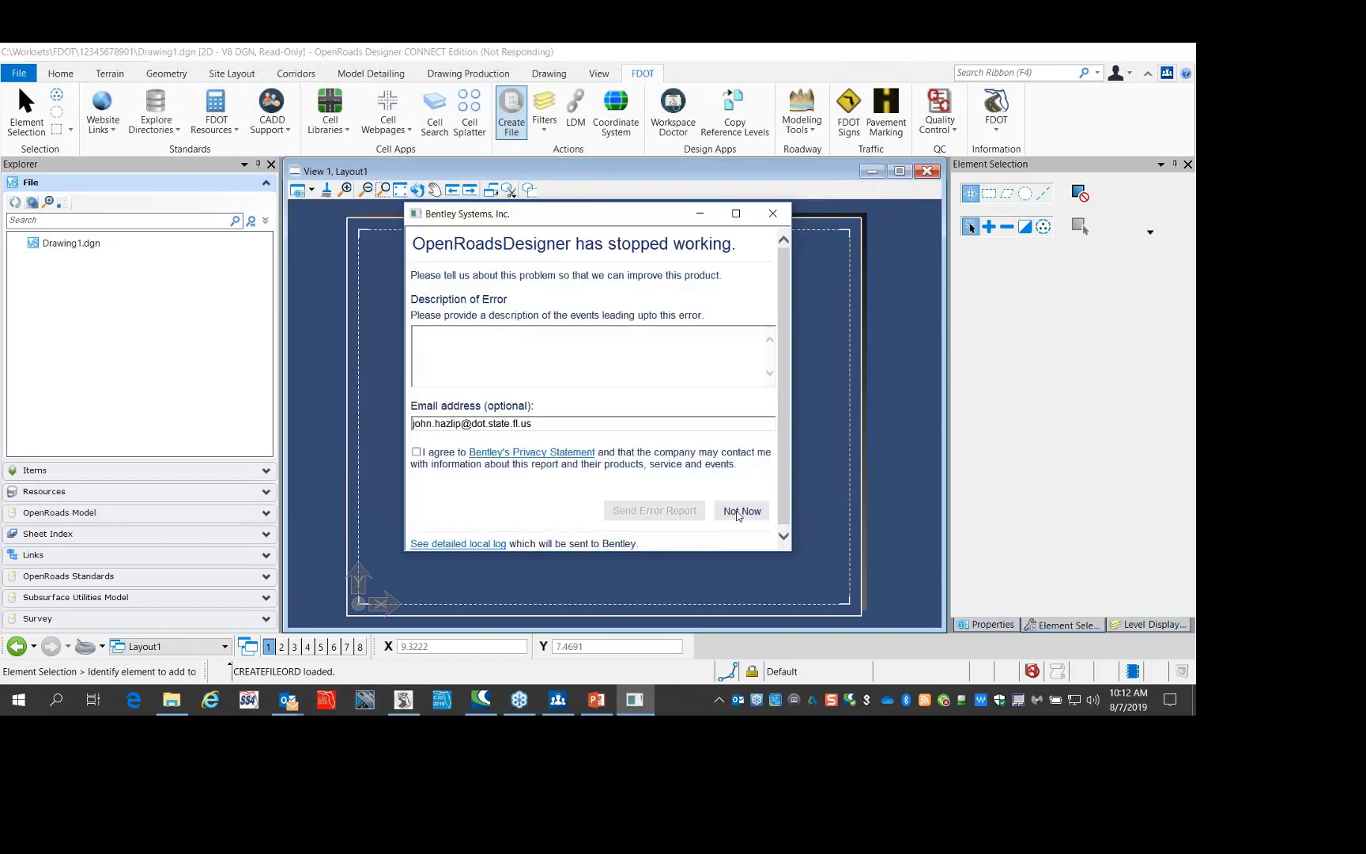
{"action": "left_click", "coordinate": [737, 511]}
{"action": "left_click", "coordinate": [590, 487]}
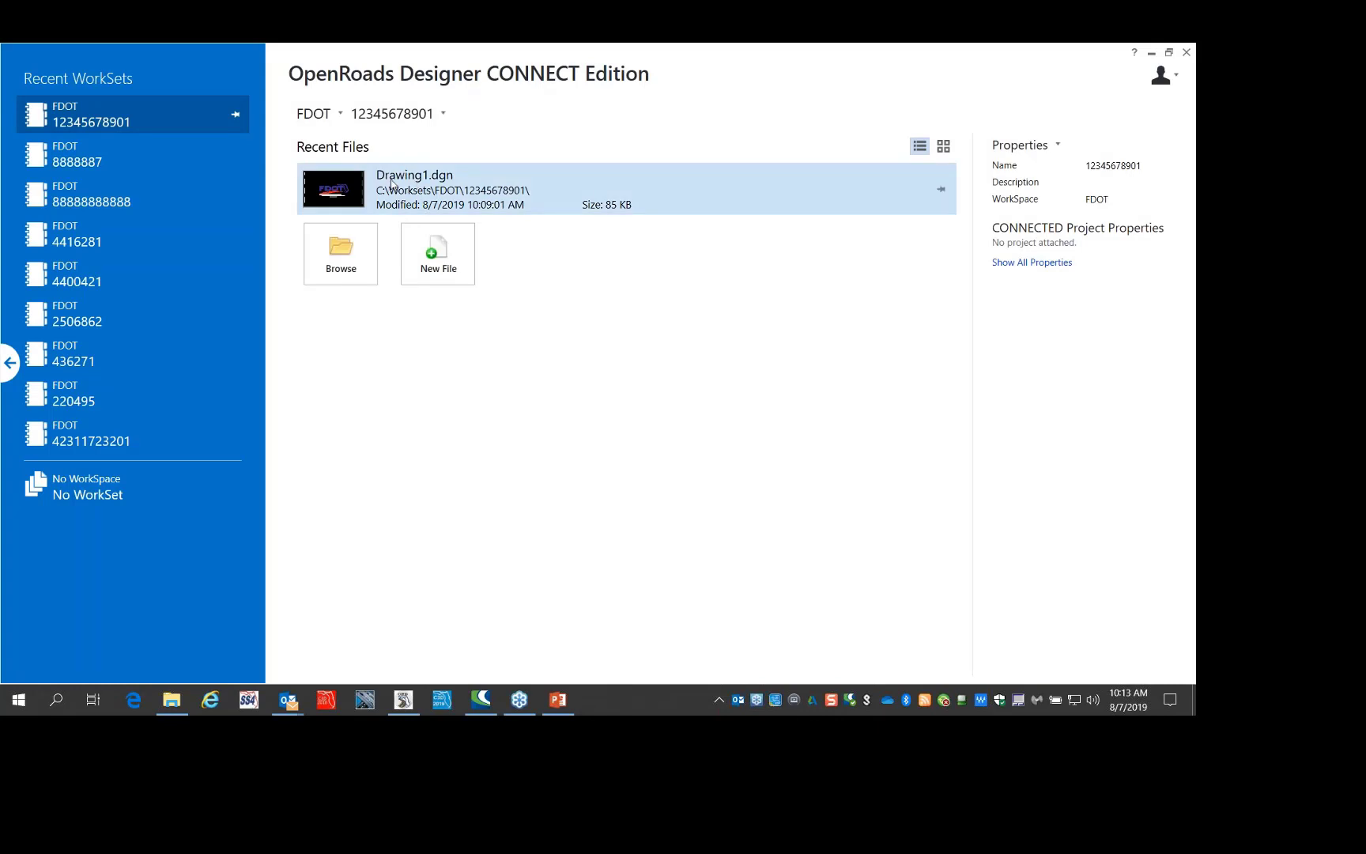
Reopen Drawing1.dgn as read-only and run Workspace Doctor with only Clear Crash - End All Connect Processes enabled
{"action": "left_click", "coordinate": [392, 183]}
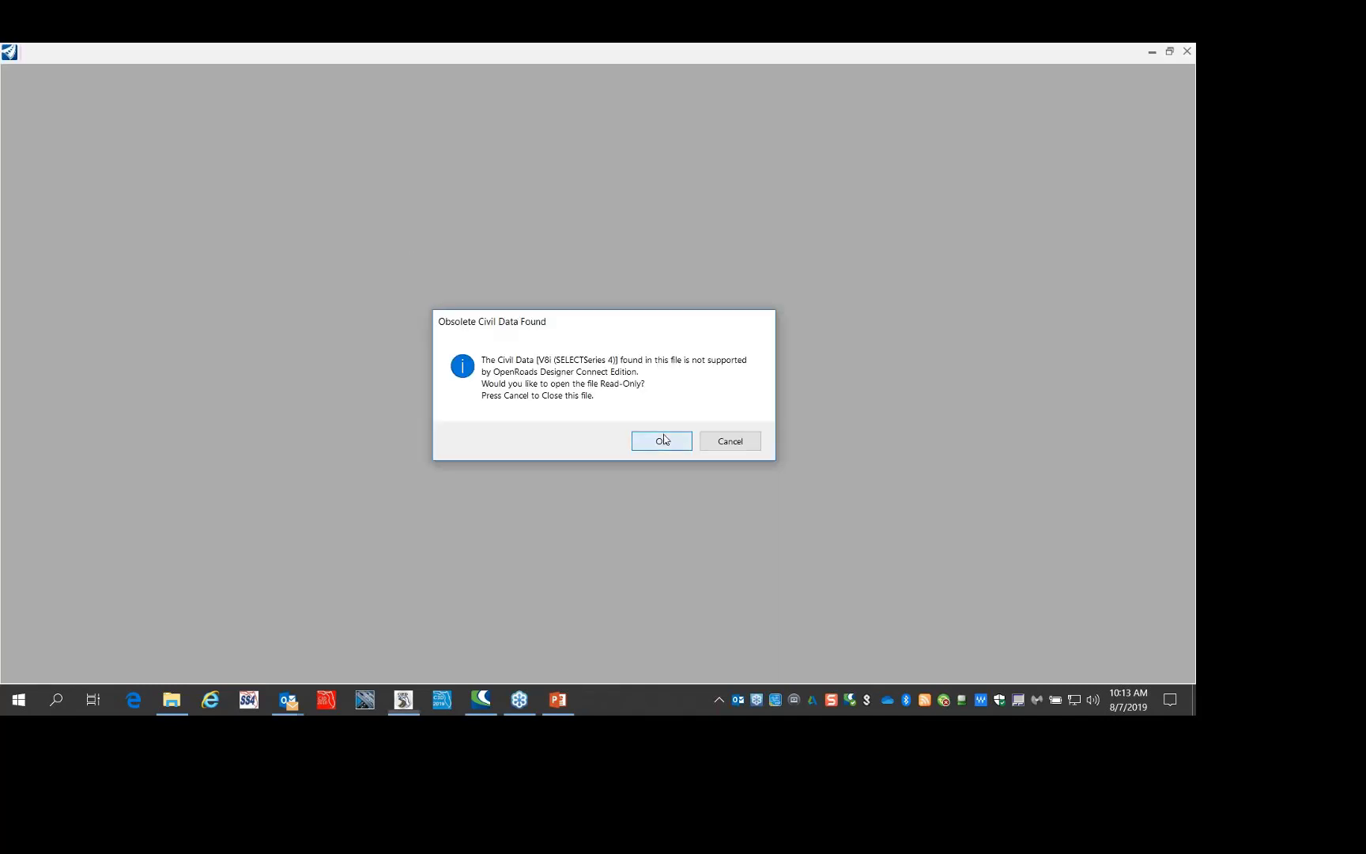
{"action": "left_click", "coordinate": [664, 441]}
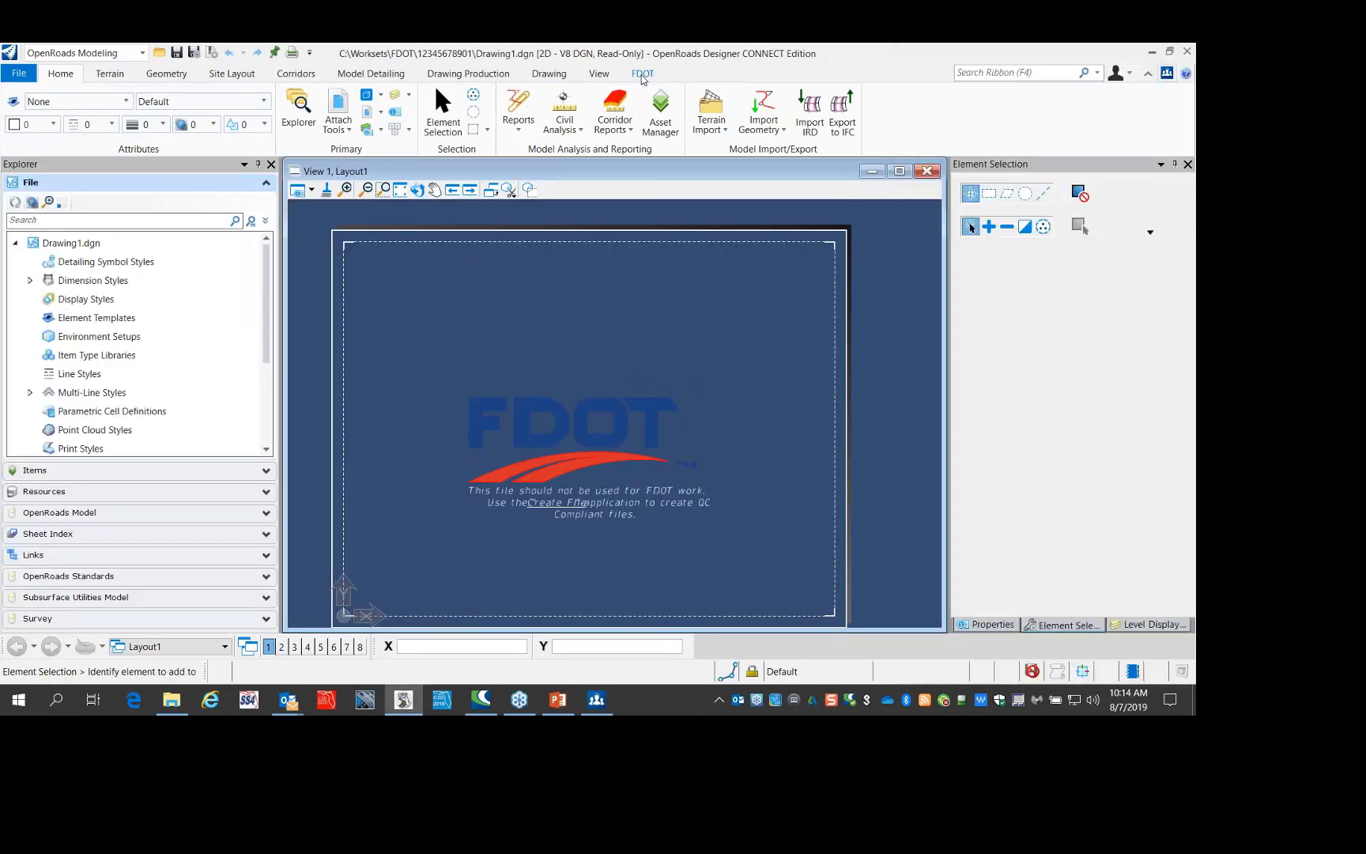
{"action": "left_click", "coordinate": [642, 76]}
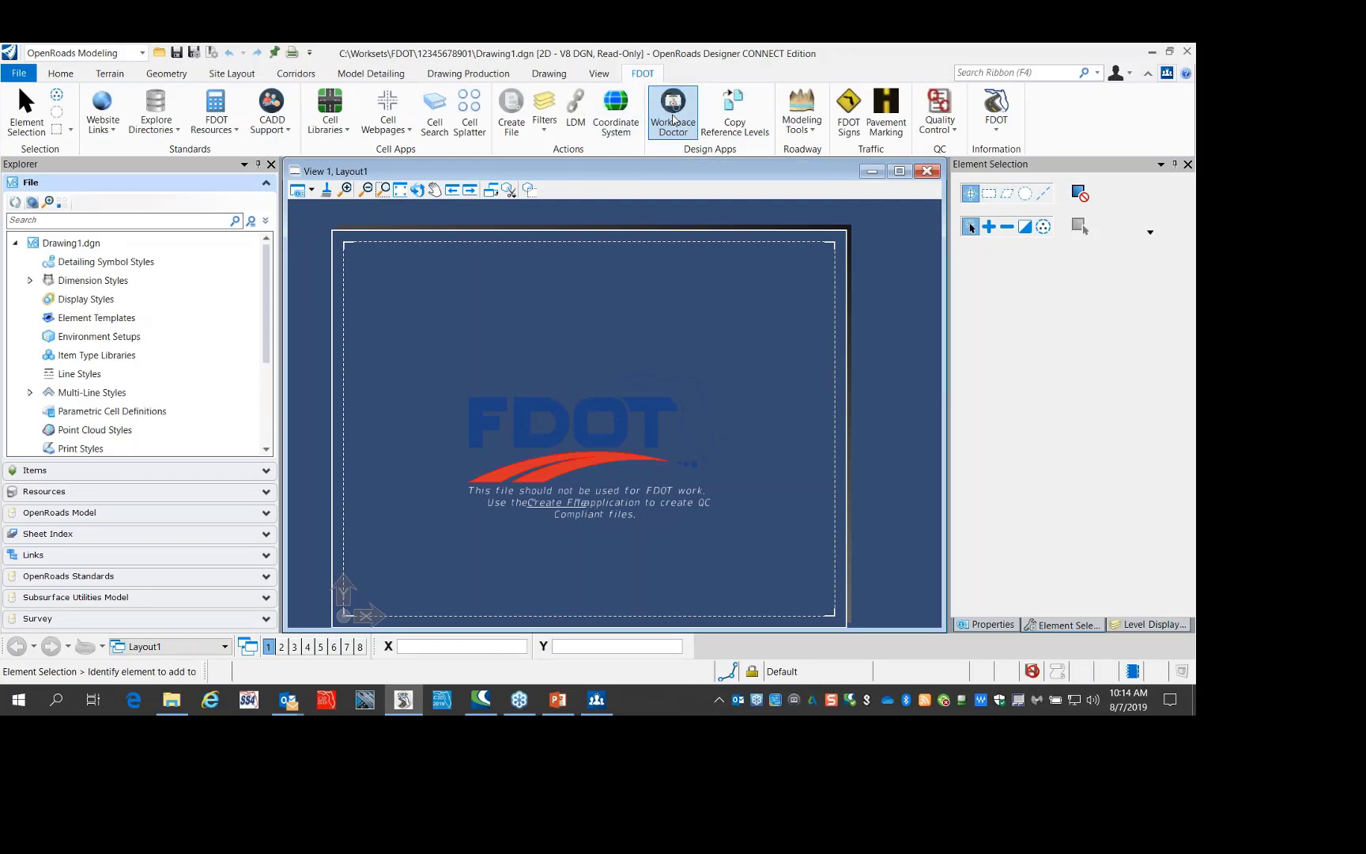
{"action": "left_click", "coordinate": [673, 111]}
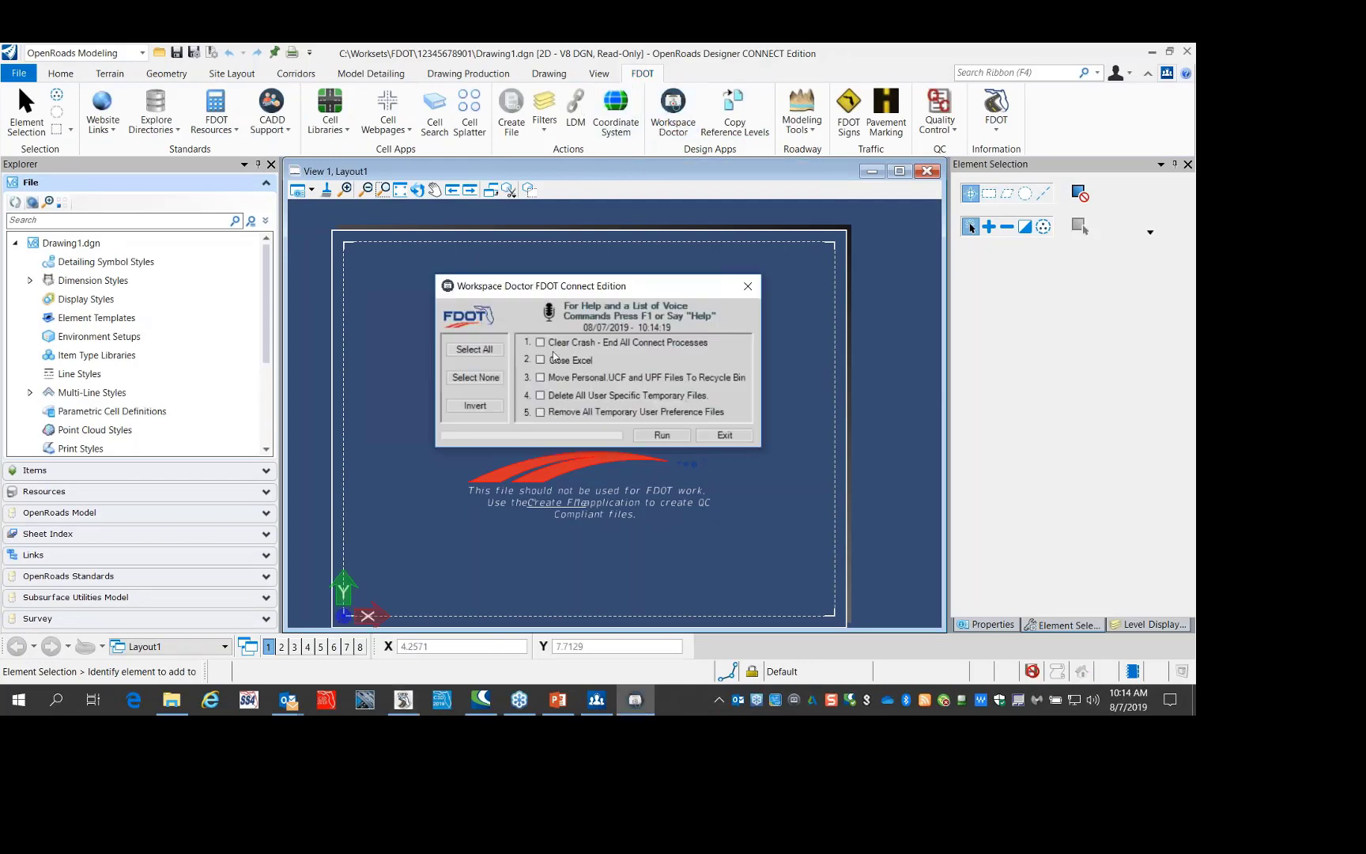
{"action": "left_click", "coordinate": [542, 343]}
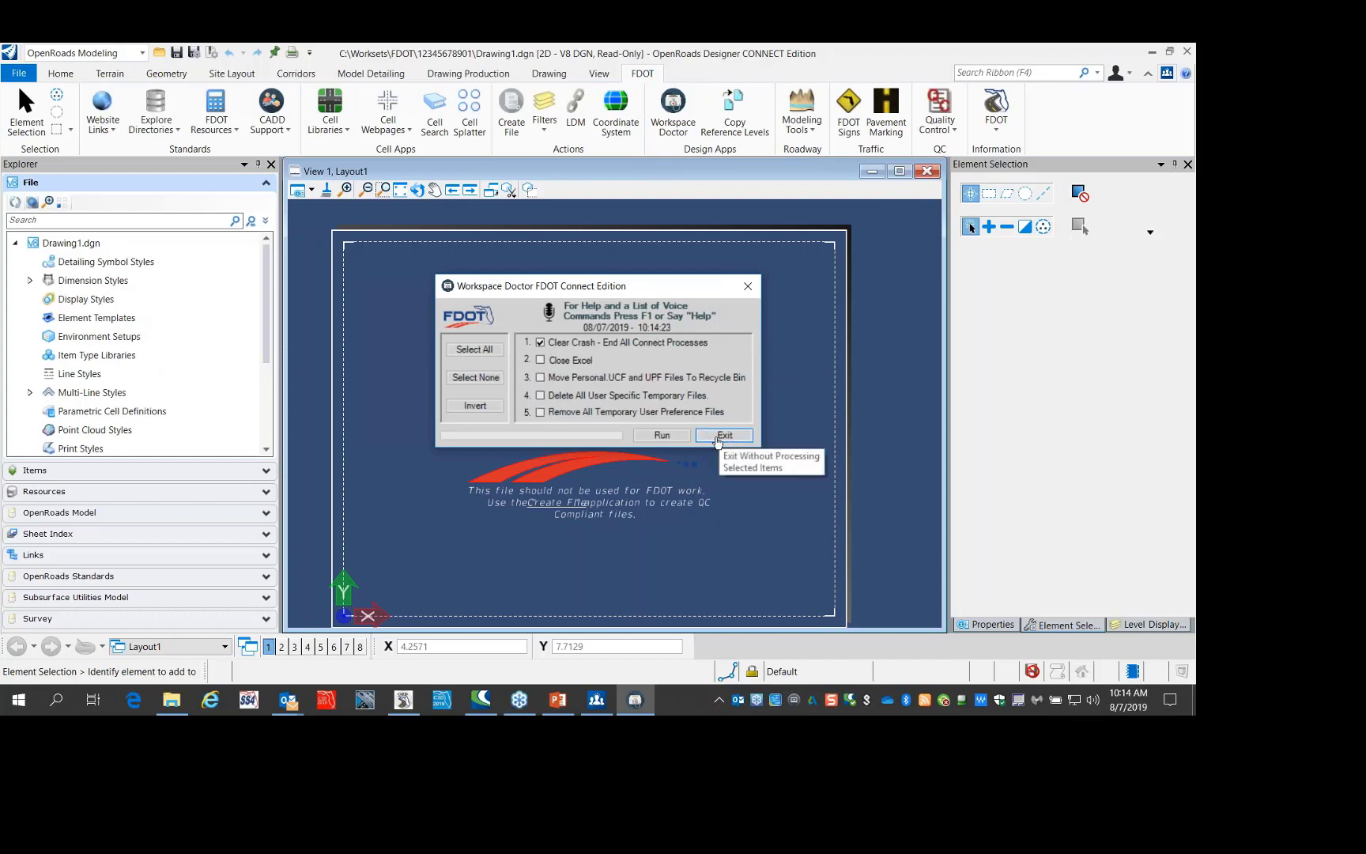
{"action": "left_click", "coordinate": [662, 436]}
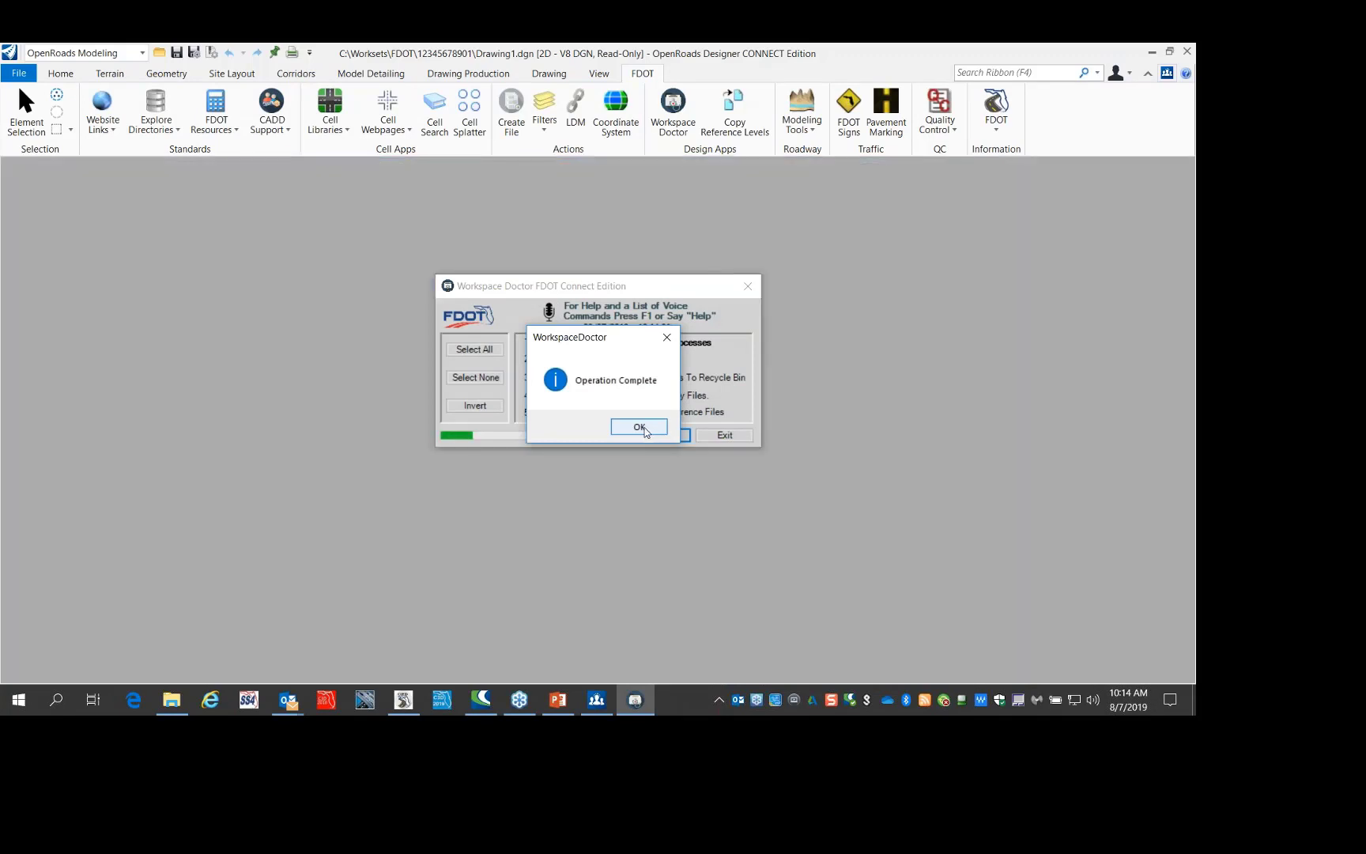
{"action": "left_click", "coordinate": [642, 428]}
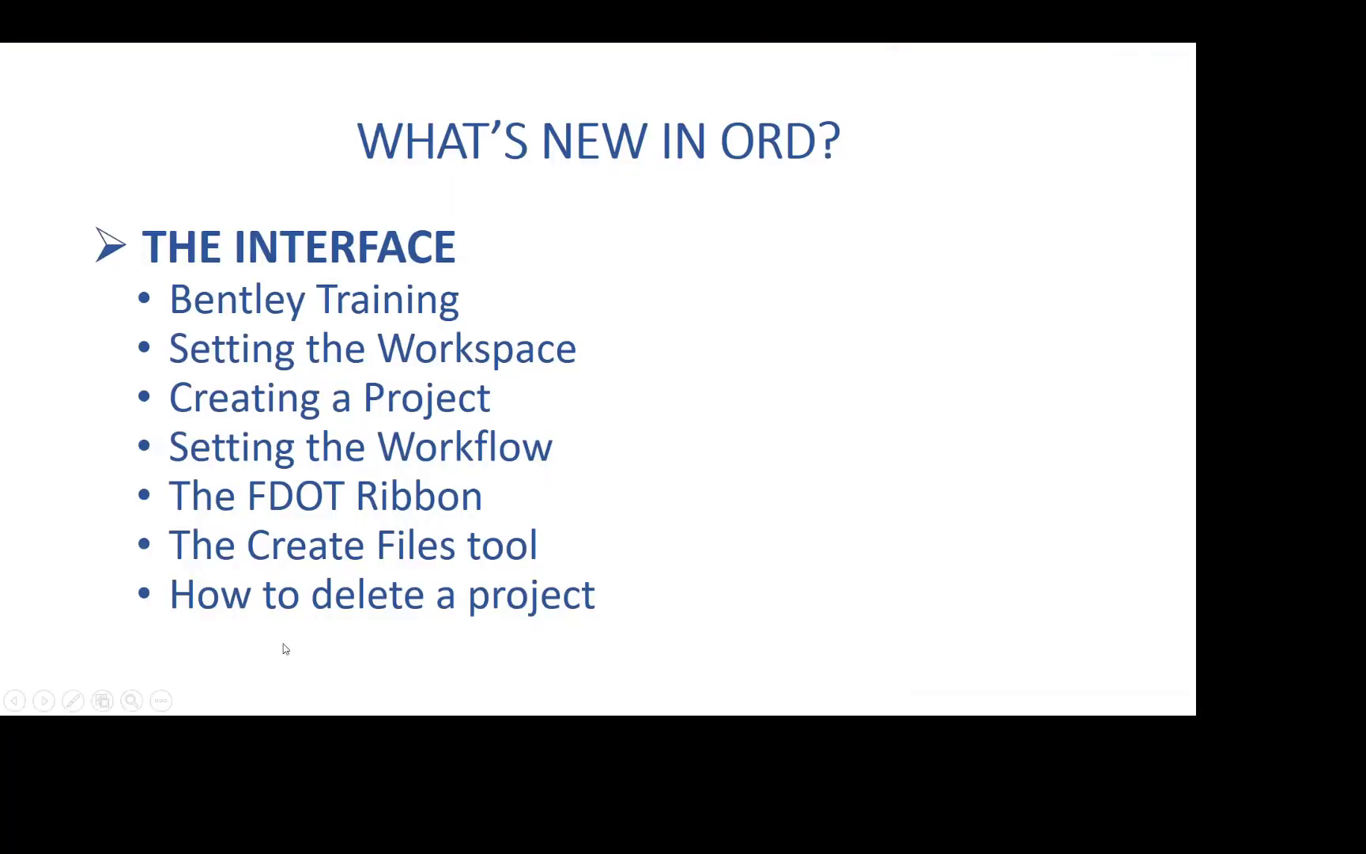
{"action": "key", "text": "super"}
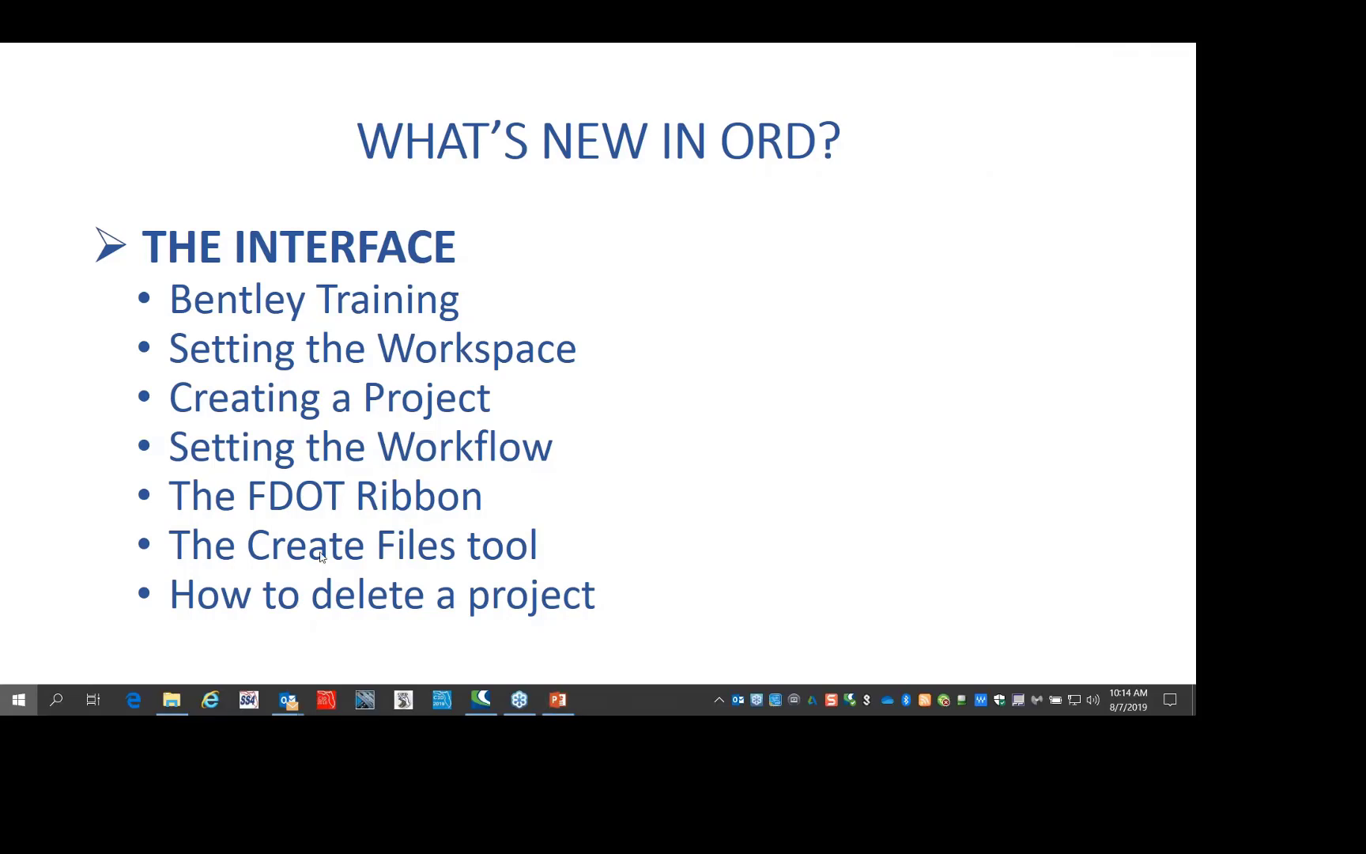
{"action": "left_click", "coordinate": [404, 699]}
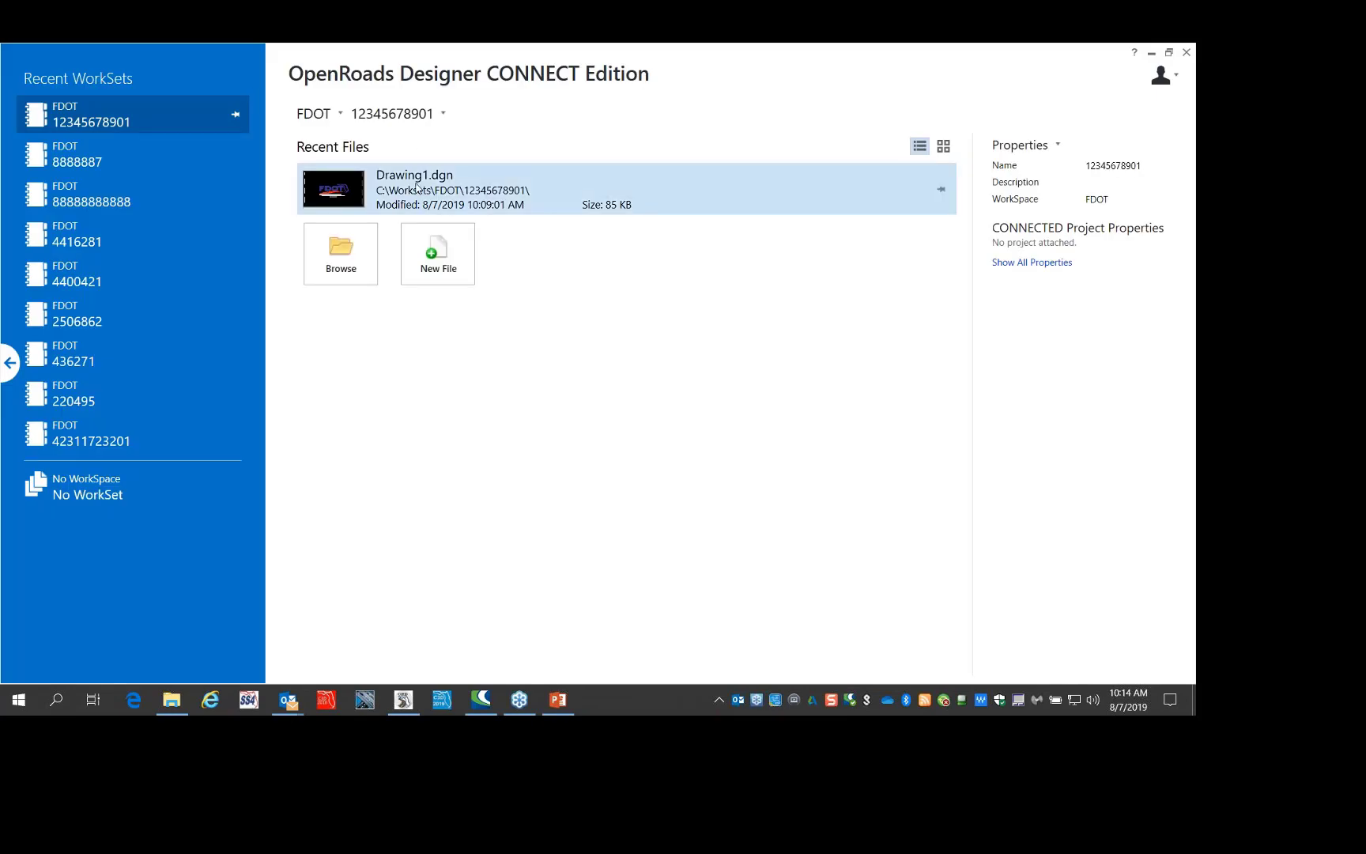
{"action": "left_click", "coordinate": [417, 186]}
{"action": "left_click", "coordinate": [659, 445]}
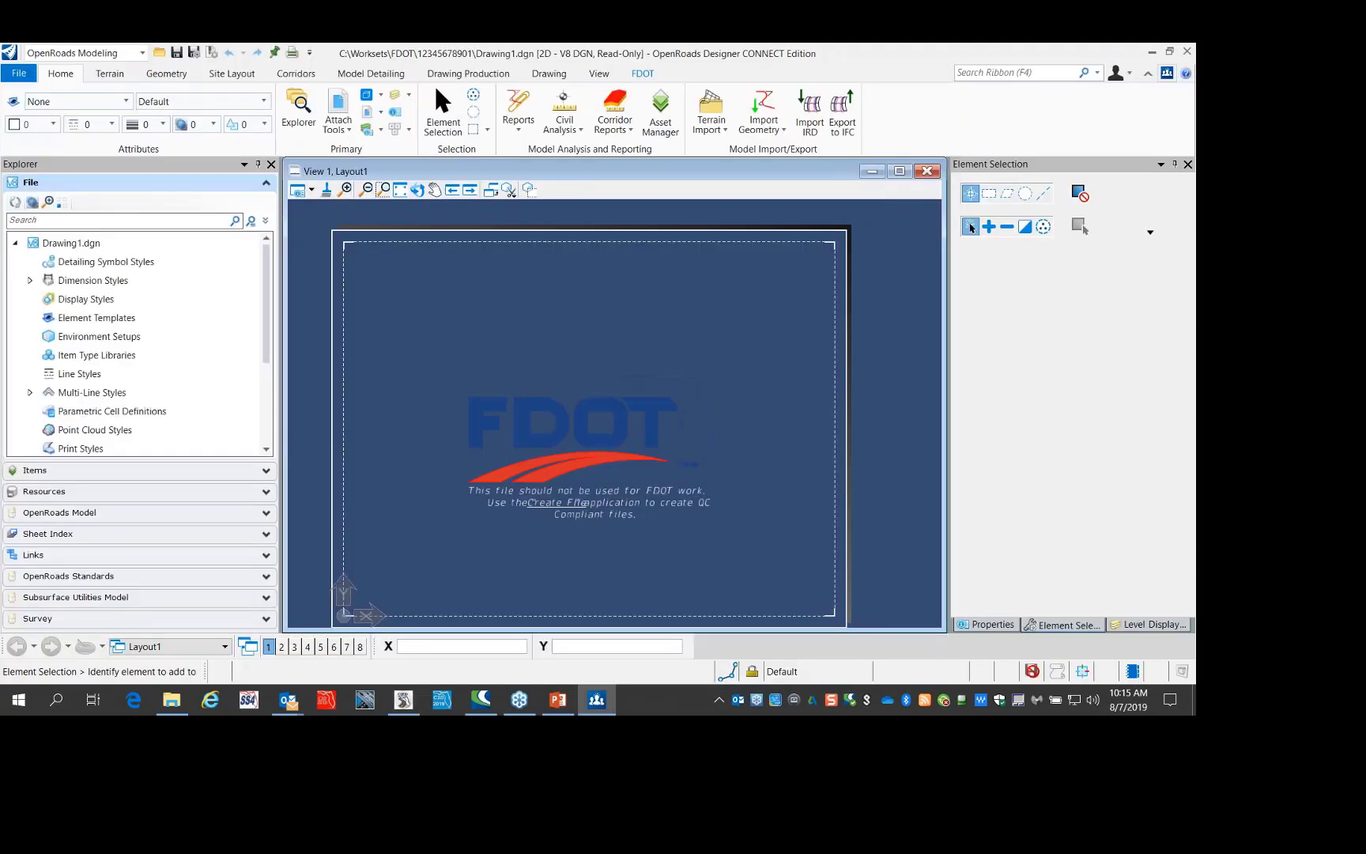
{"action": "left_click", "coordinate": [643, 73]}
{"action": "left_click", "coordinate": [512, 126]}
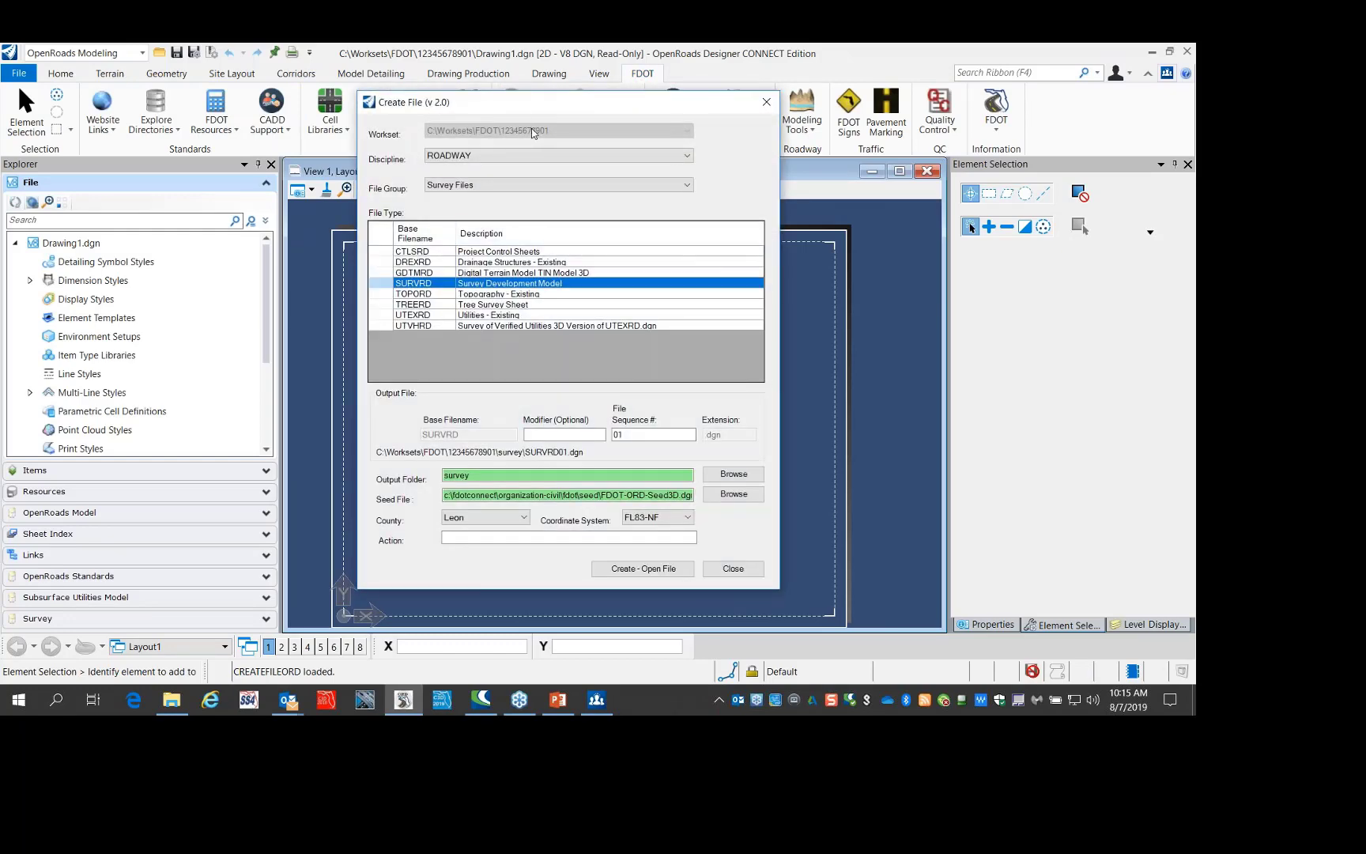
Create and open survey\SURVRD01.dgn as a ROADWAY Survey Development Model with Leon county and the FL83-NF coordinate system, and leave Create File
{"action": "left_click", "coordinate": [472, 161]}
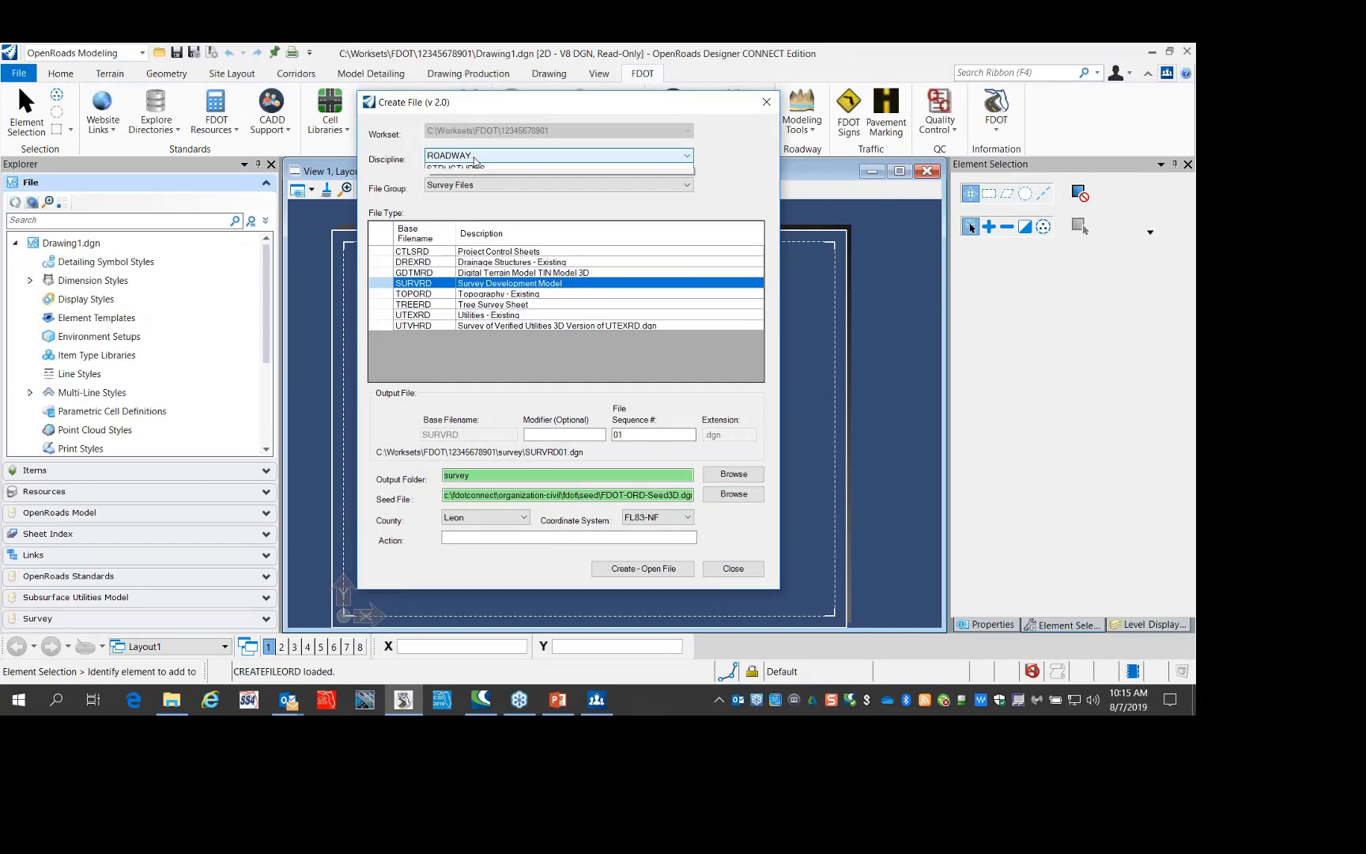
{"action": "left_click", "coordinate": [476, 162]}
{"action": "left_click", "coordinate": [469, 185]}
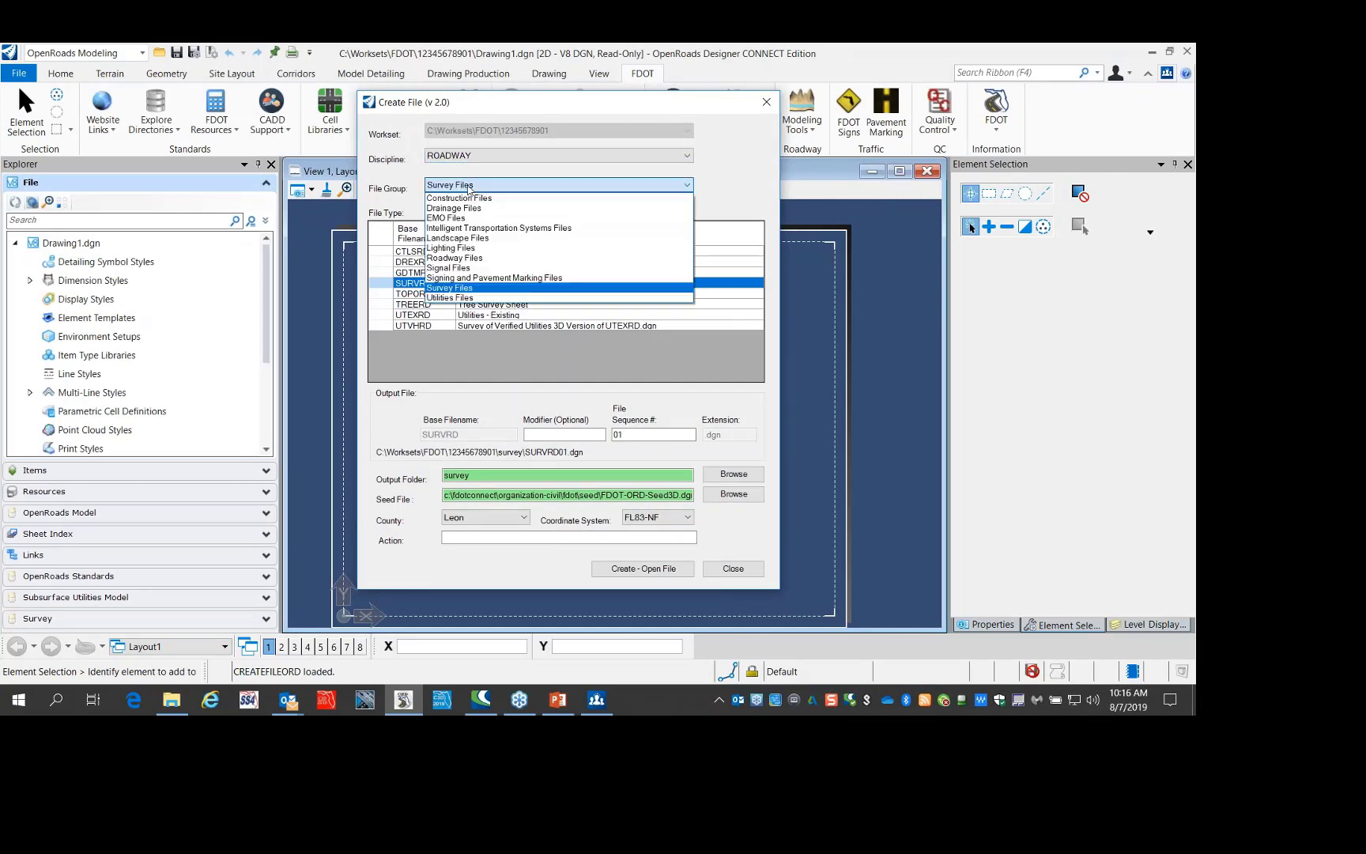
{"action": "left_click", "coordinate": [469, 186]}
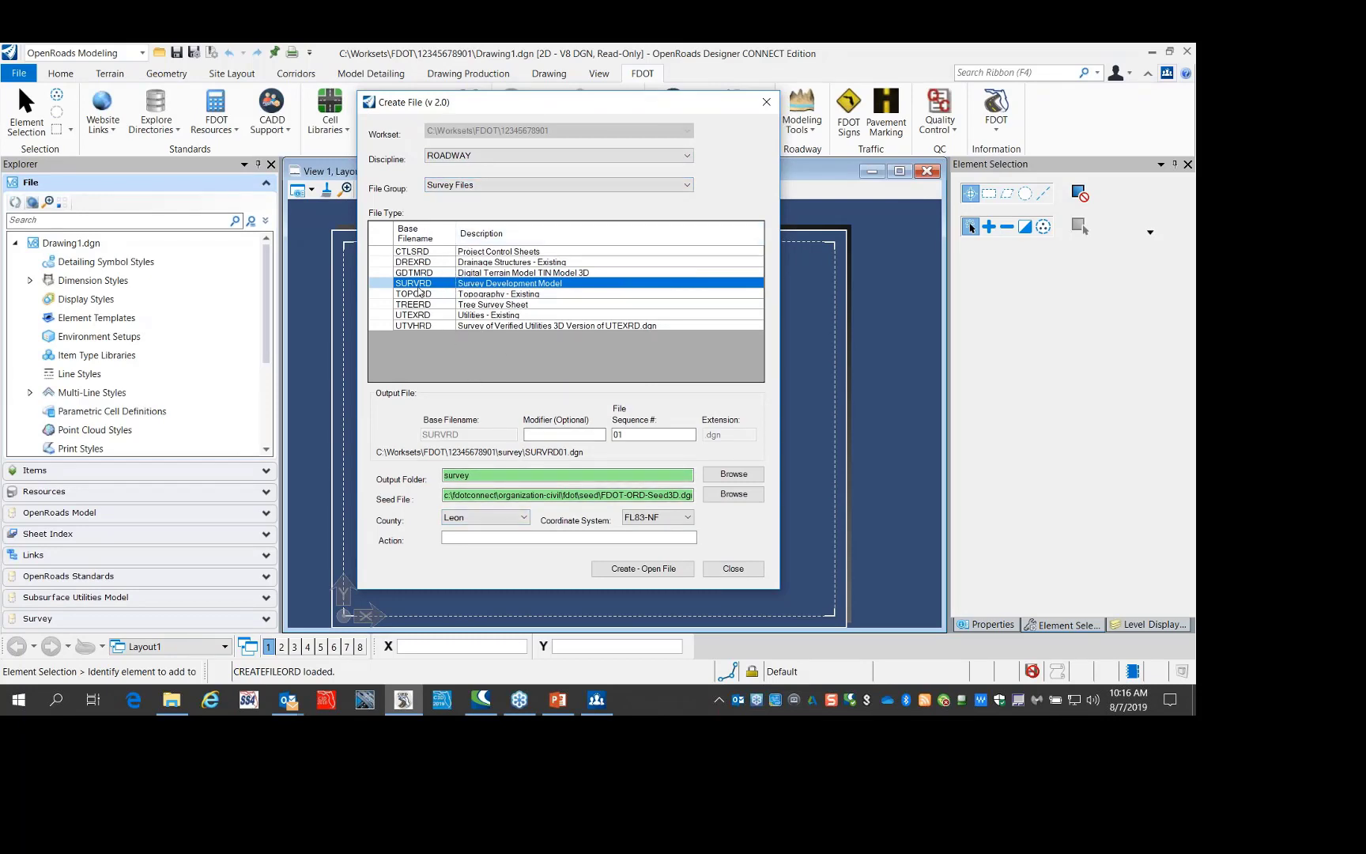
{"action": "left_click", "coordinate": [494, 516]}
{"action": "left_click", "coordinate": [494, 516]}
{"action": "key", "text": "ctrl"}
{"action": "key", "text": "ctrl"}
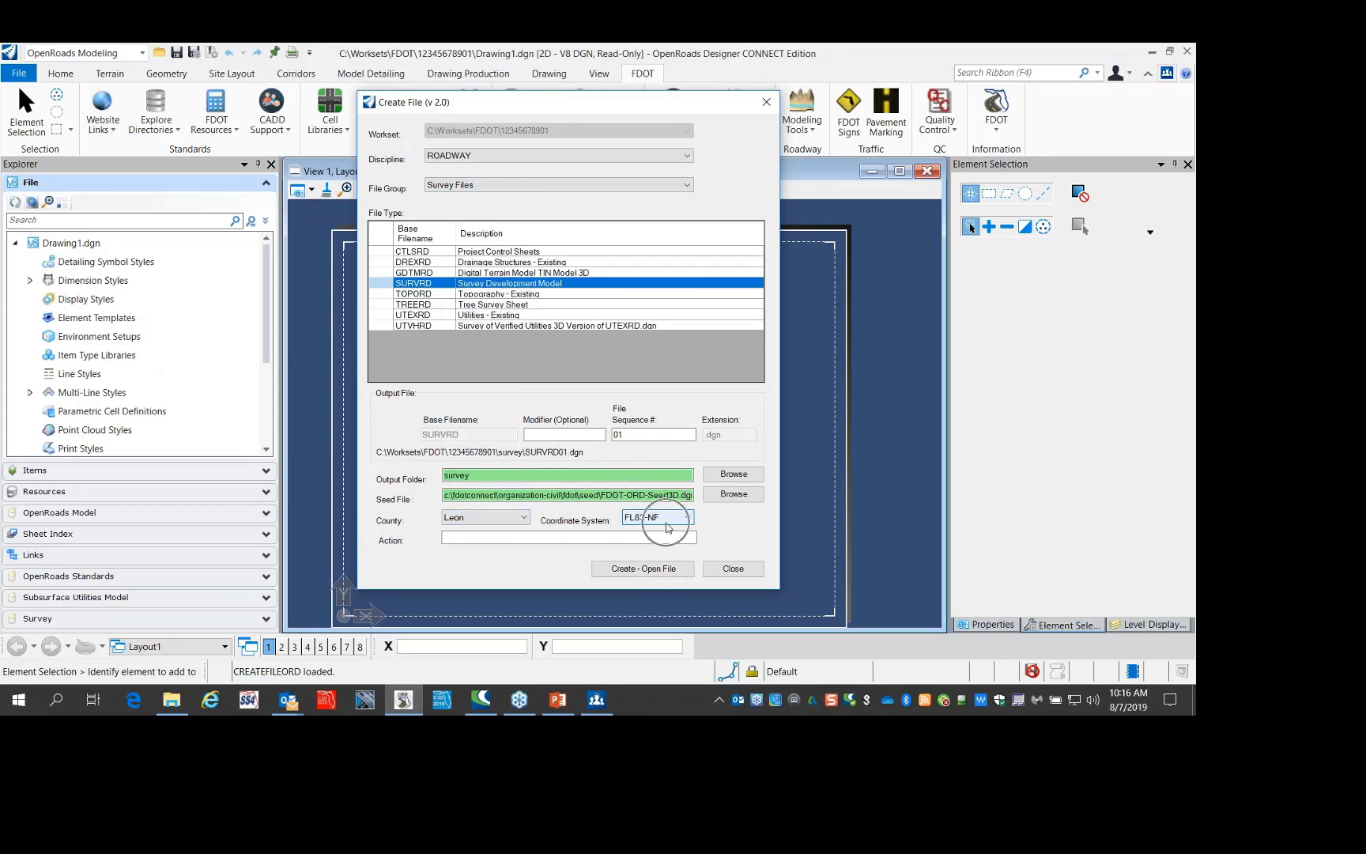
{"action": "left_click", "coordinate": [647, 566]}
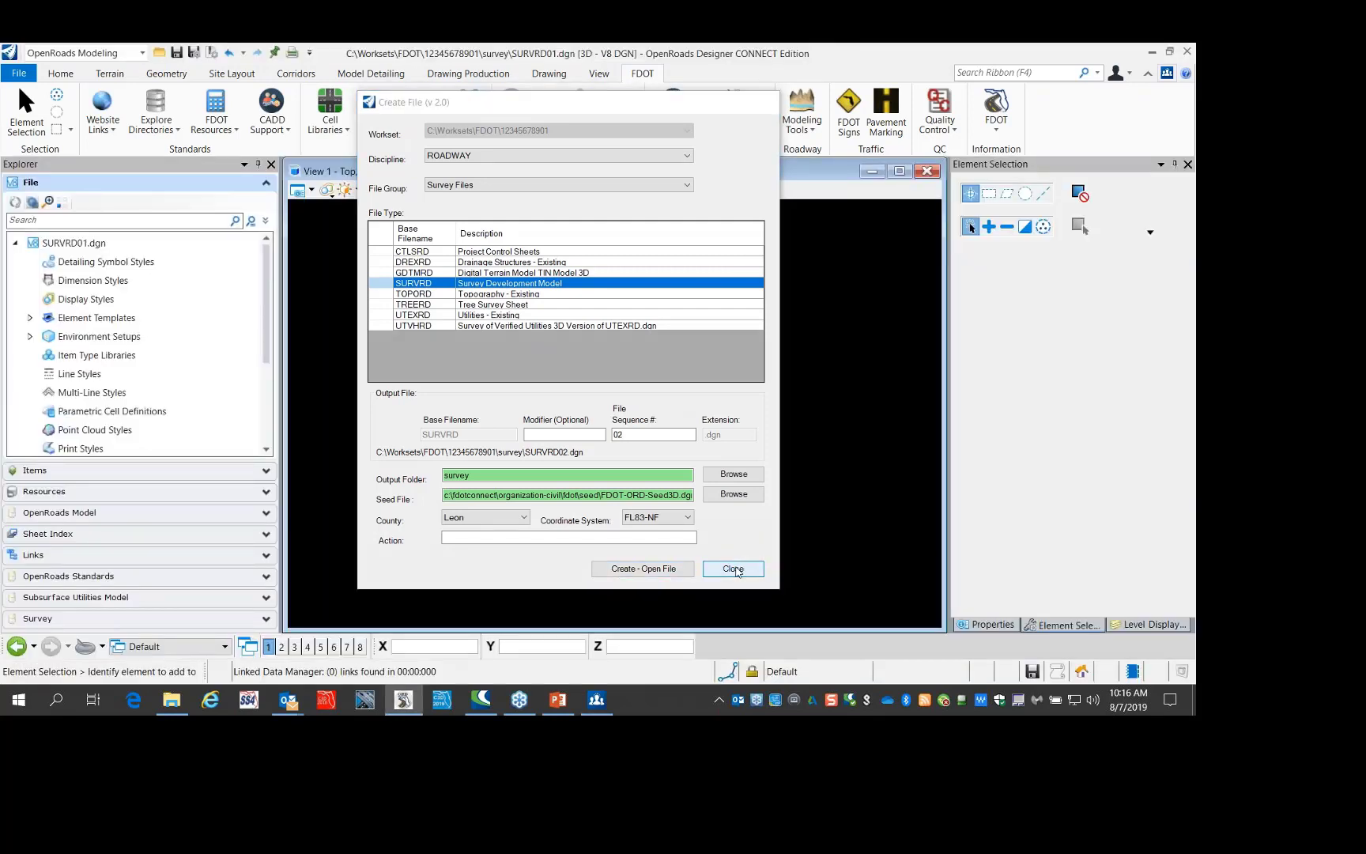
{"action": "left_click", "coordinate": [733, 569]}
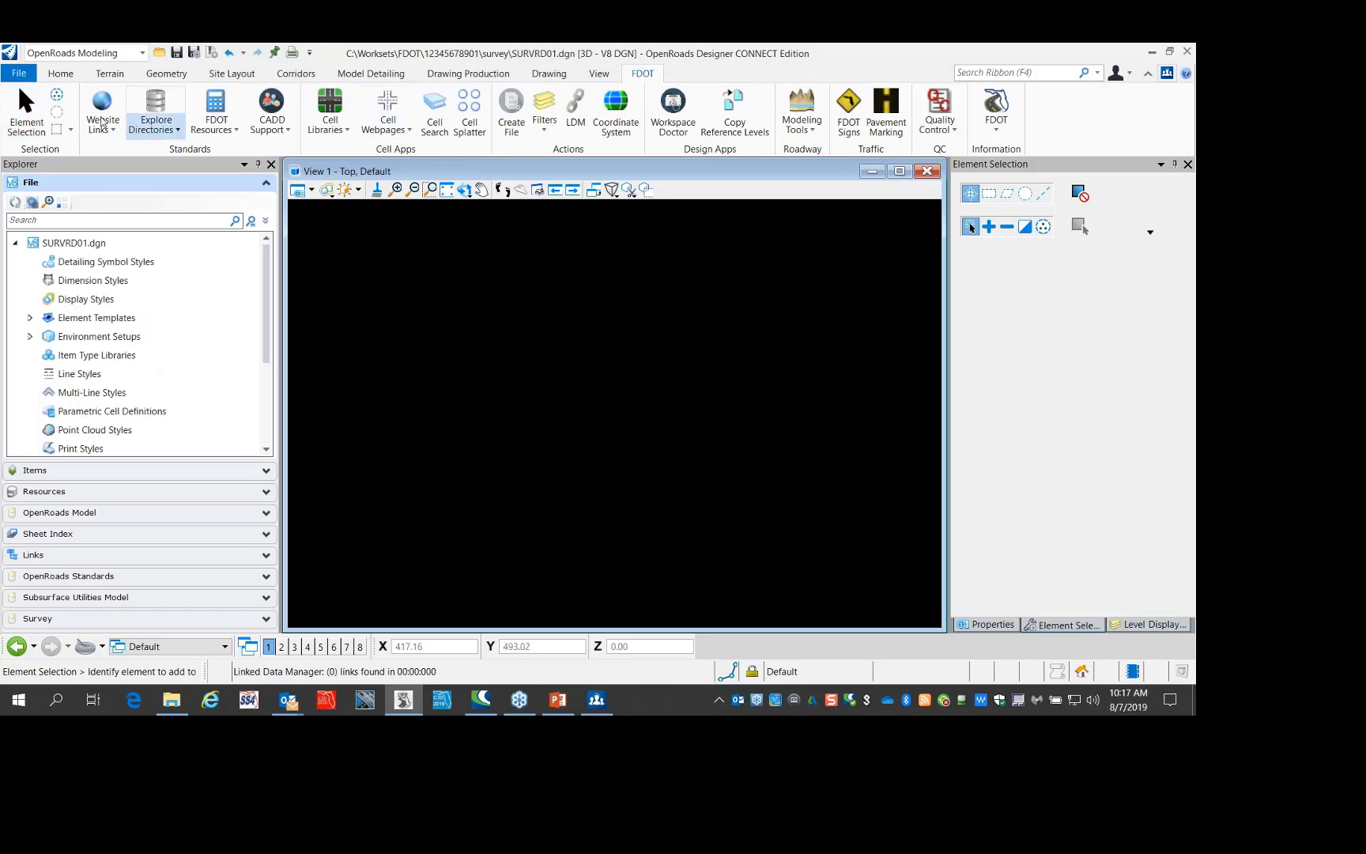
Close the current file, switch to WorkSet 8888887 and open its SURVRD01.dgn survey file
{"action": "left_click", "coordinate": [20, 75]}
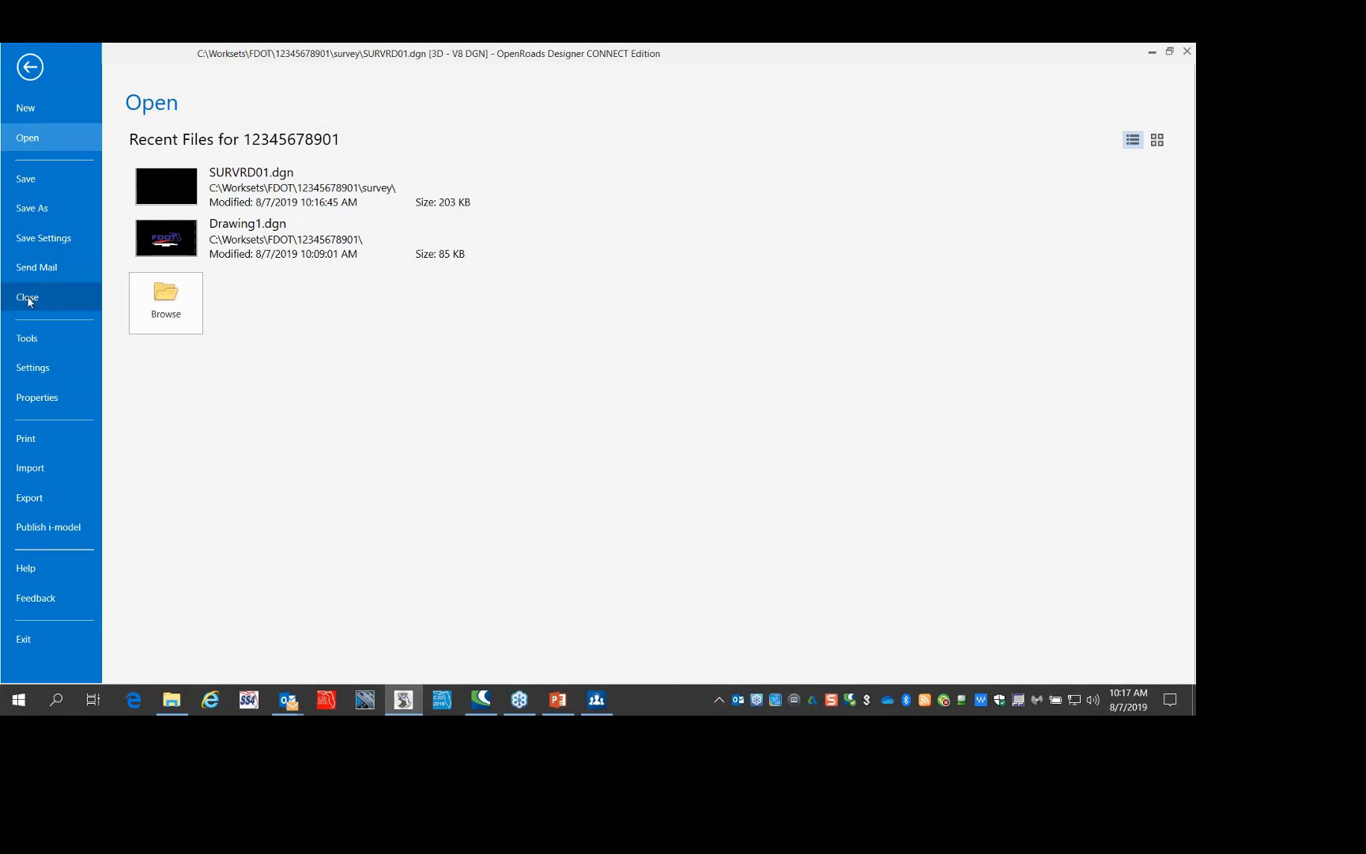
{"action": "left_click", "coordinate": [48, 297]}
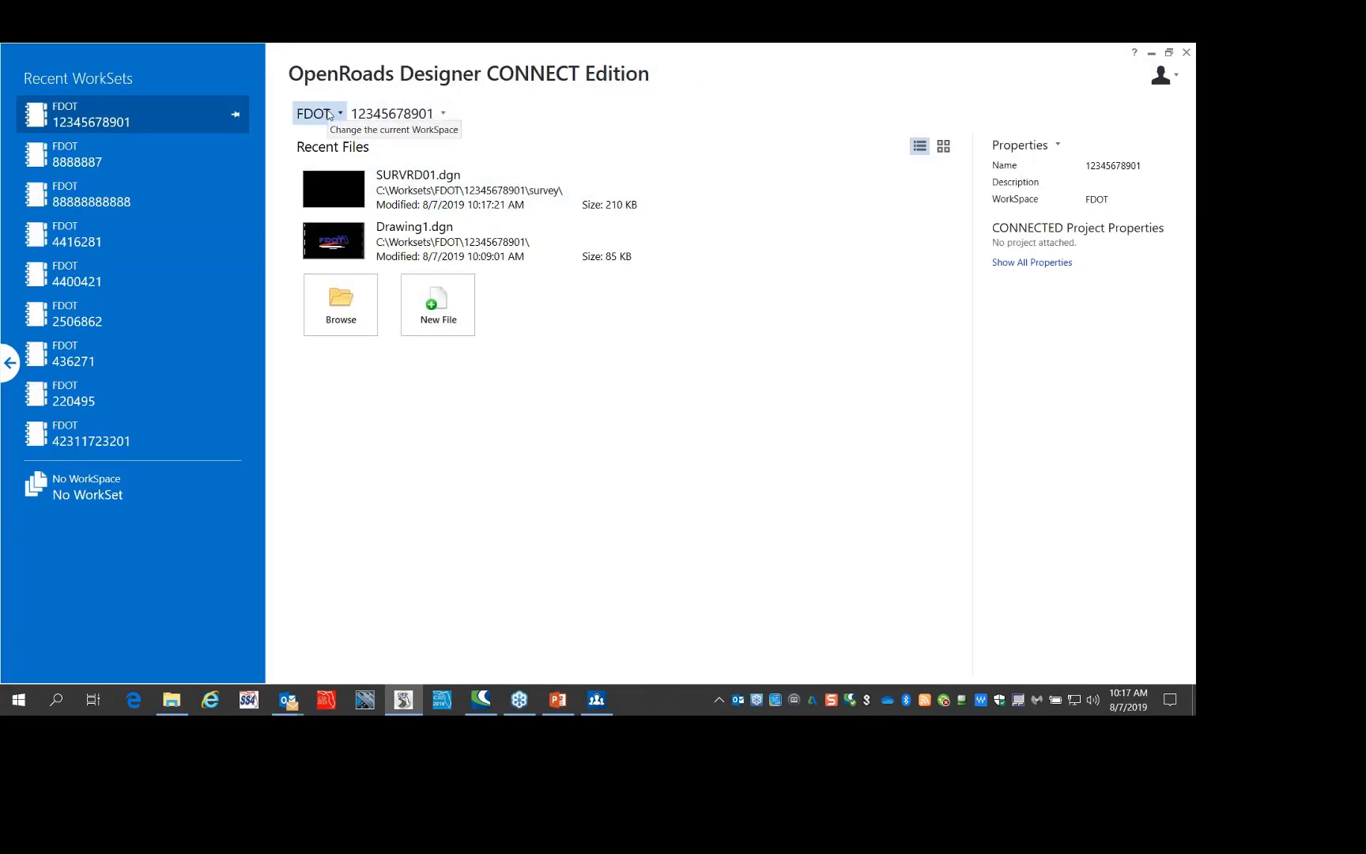
{"action": "left_click", "coordinate": [423, 115]}
{"action": "scroll", "coordinate": [410, 254], "scroll_direction": "down", "scroll_amount": 1}
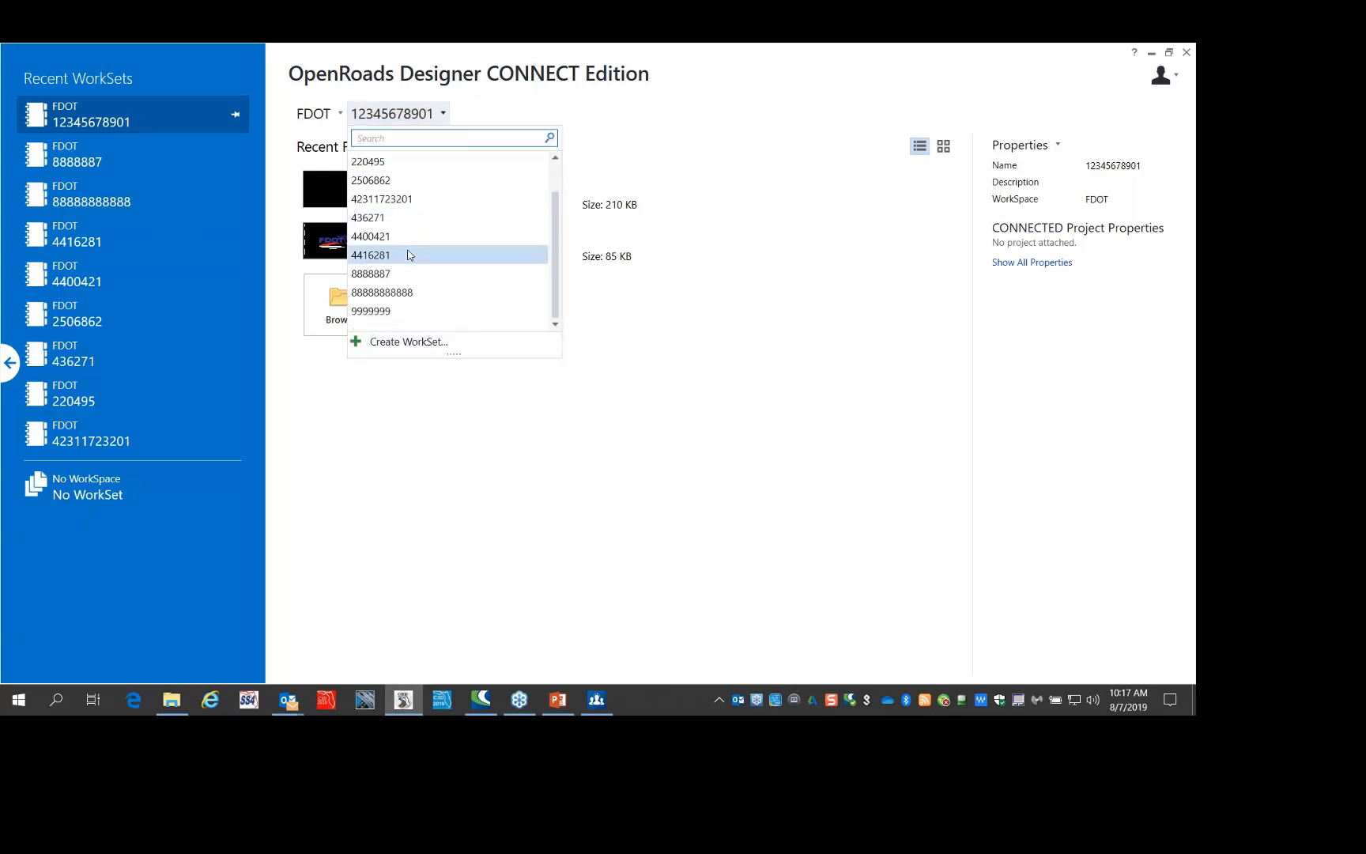
{"action": "left_click", "coordinate": [394, 274]}
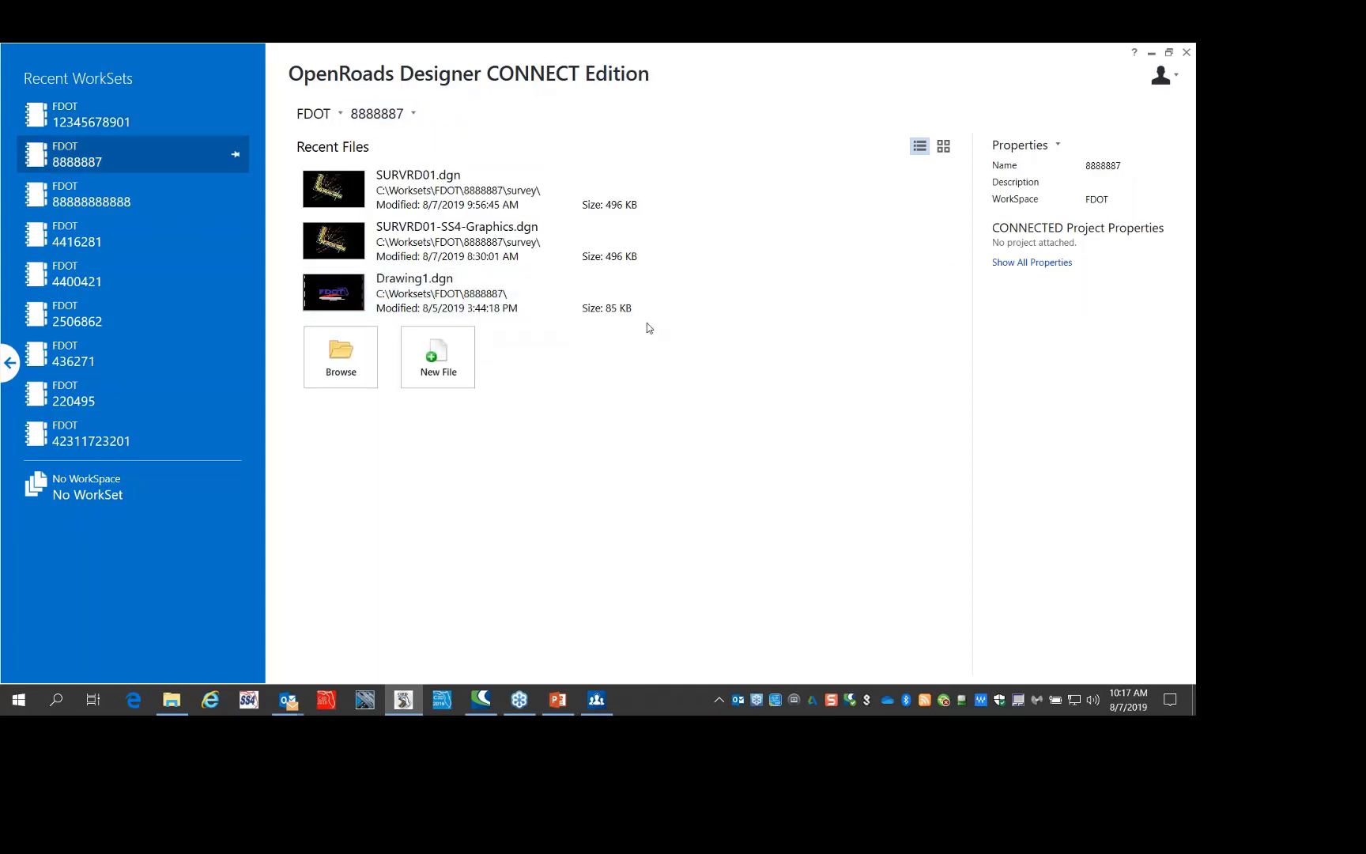
{"action": "left_click", "coordinate": [415, 194]}
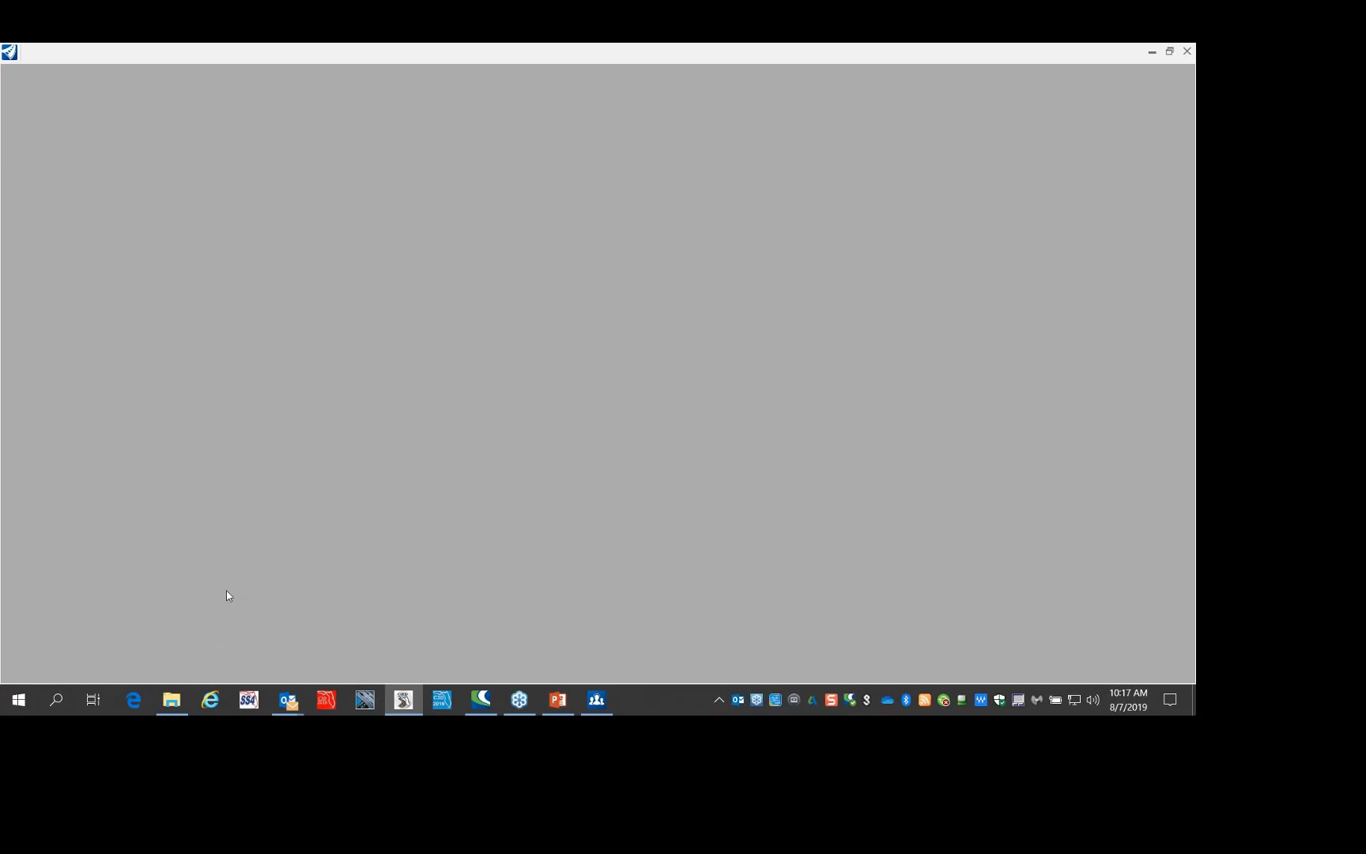
Switch to File Explorer and expand the Worksets folder on drive C: to show the project folders under FDOT
{"action": "left_click", "coordinate": [171, 700]}
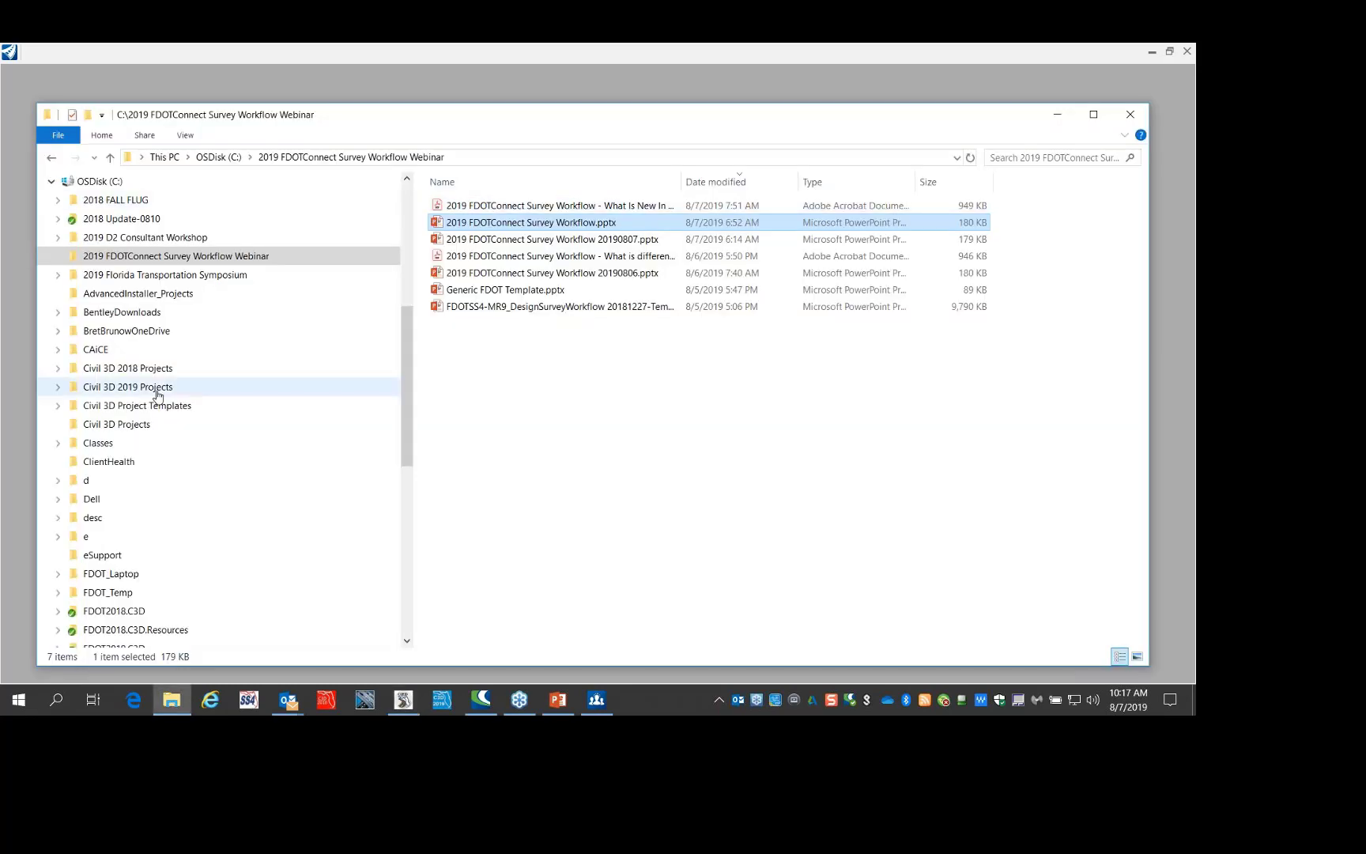
{"action": "scroll", "coordinate": [183, 388], "scroll_direction": "down", "scroll_amount": 1}
{"action": "scroll", "coordinate": [160, 396], "scroll_direction": "down", "scroll_amount": 6}
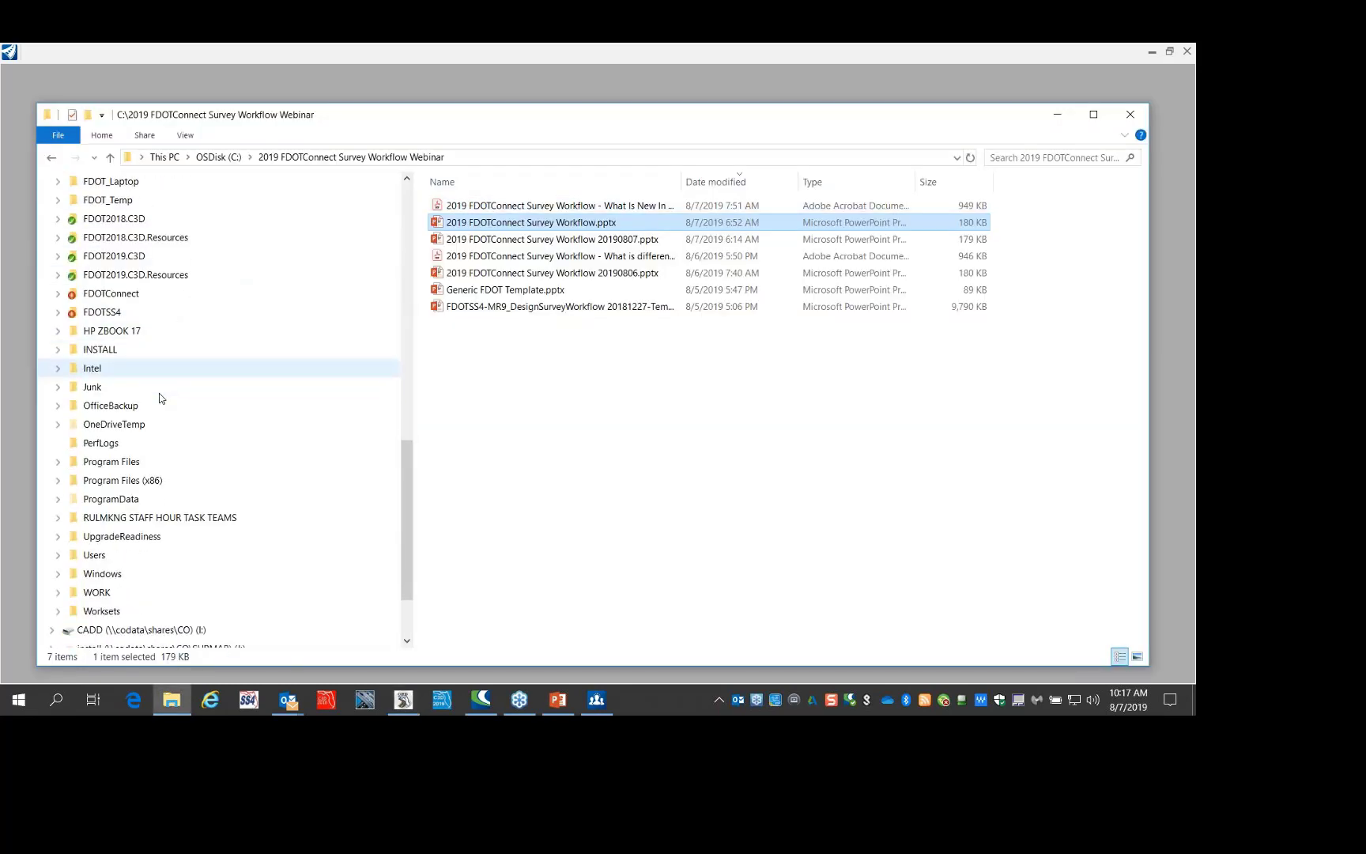
{"action": "scroll", "coordinate": [158, 393], "scroll_direction": "down", "scroll_amount": 1}
{"action": "scroll", "coordinate": [164, 392], "scroll_direction": "up", "scroll_amount": 2}
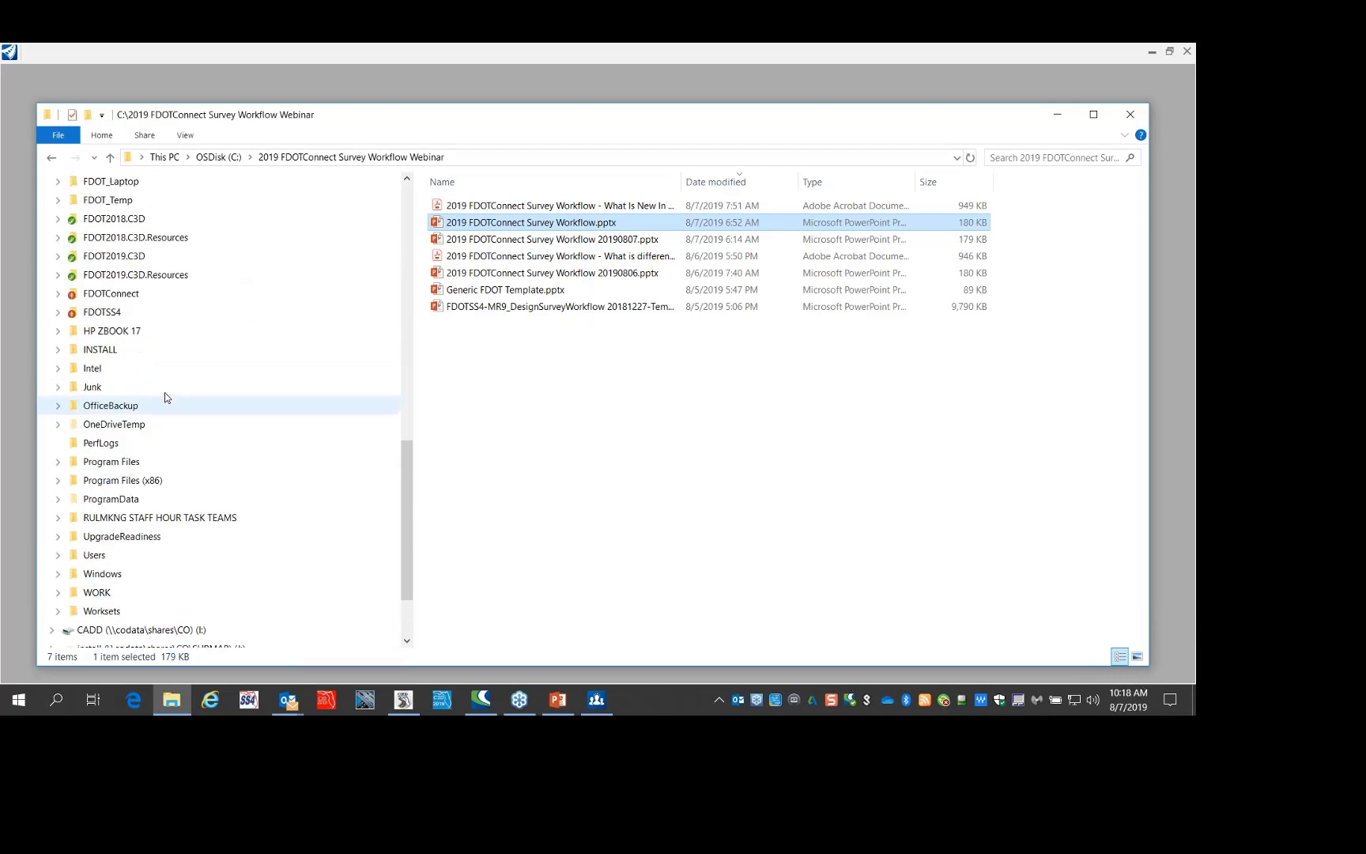
{"action": "scroll", "coordinate": [165, 392], "scroll_direction": "up", "scroll_amount": 3}
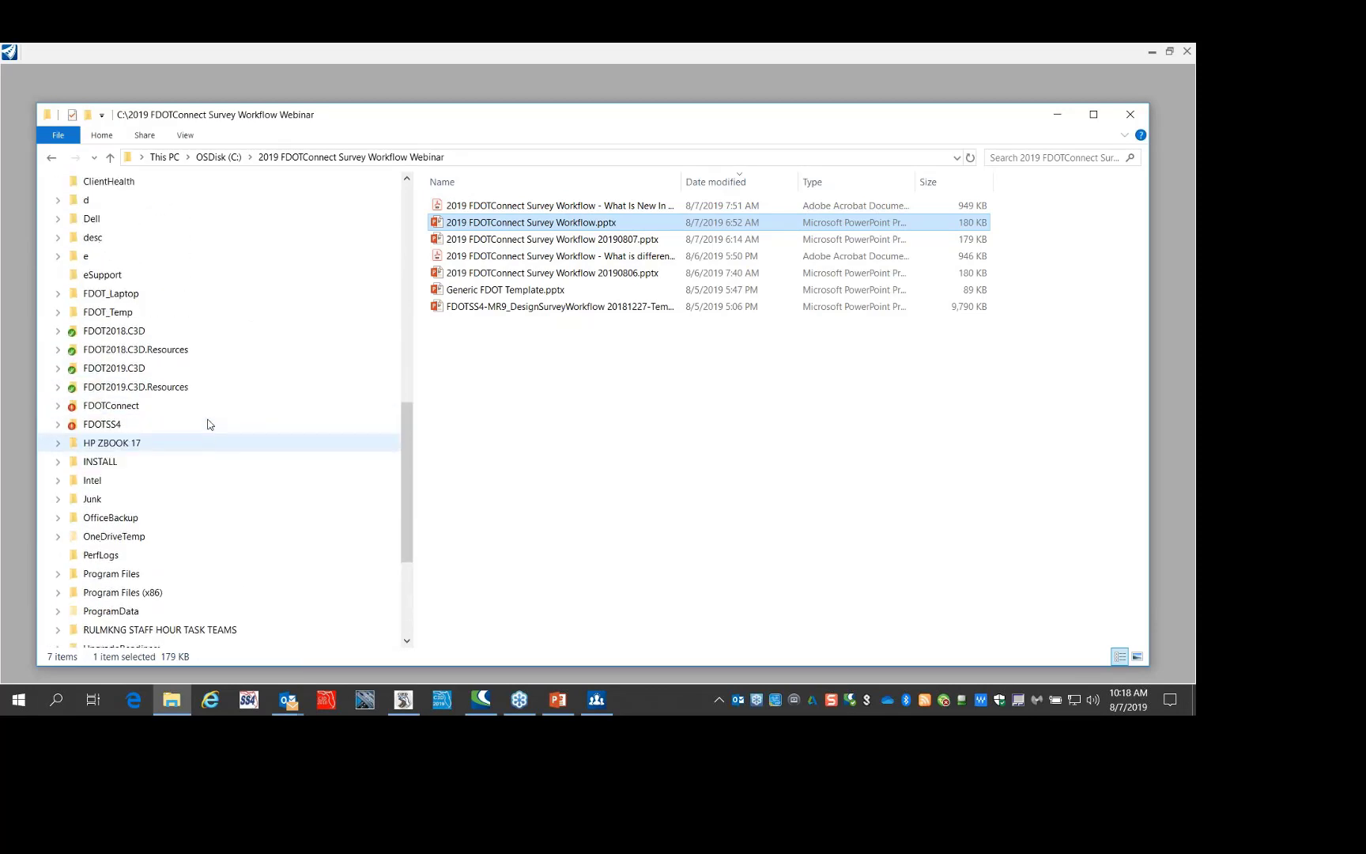
{"action": "scroll", "coordinate": [204, 455], "scroll_direction": "down", "scroll_amount": 1}
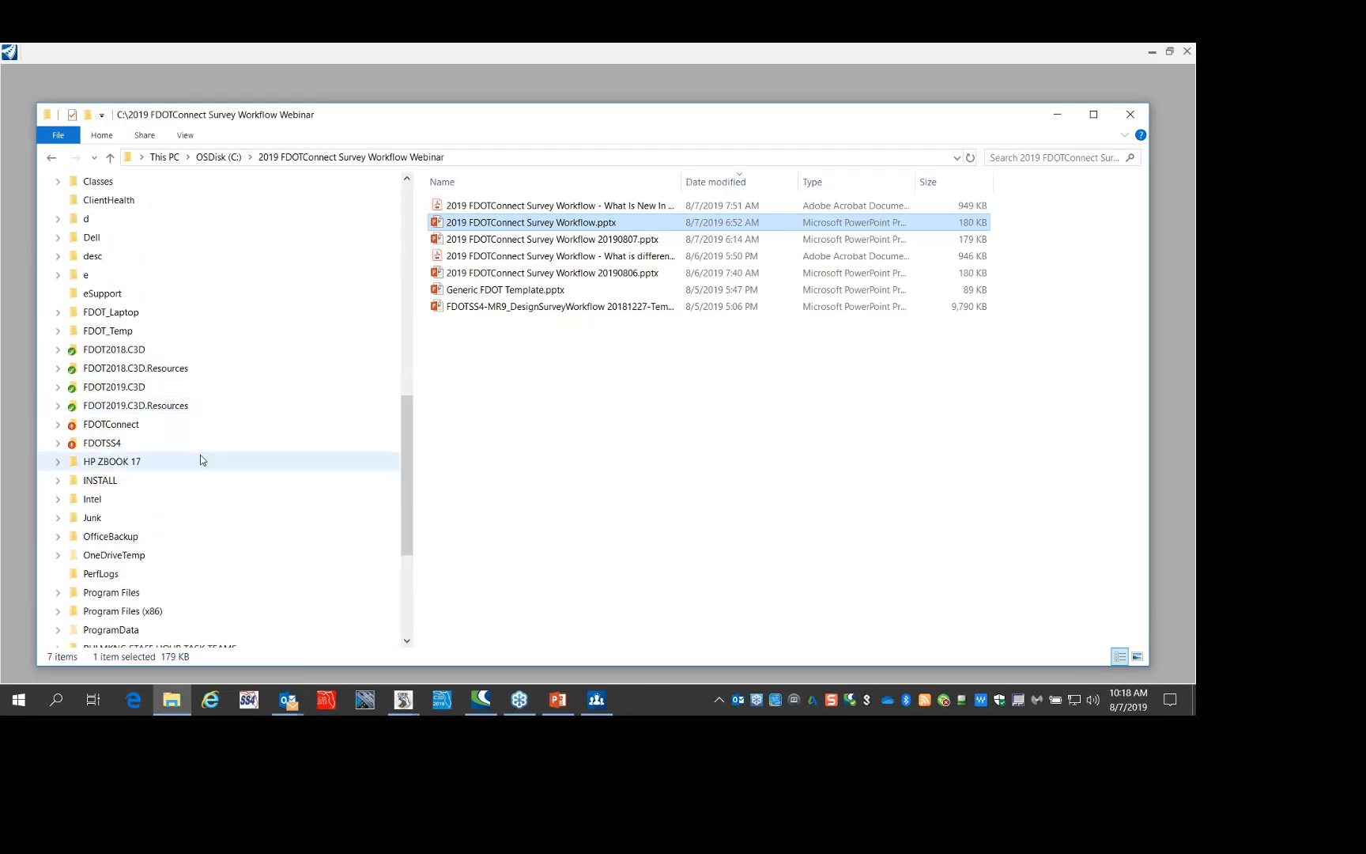
{"action": "scroll", "coordinate": [201, 461], "scroll_direction": "down", "scroll_amount": 1}
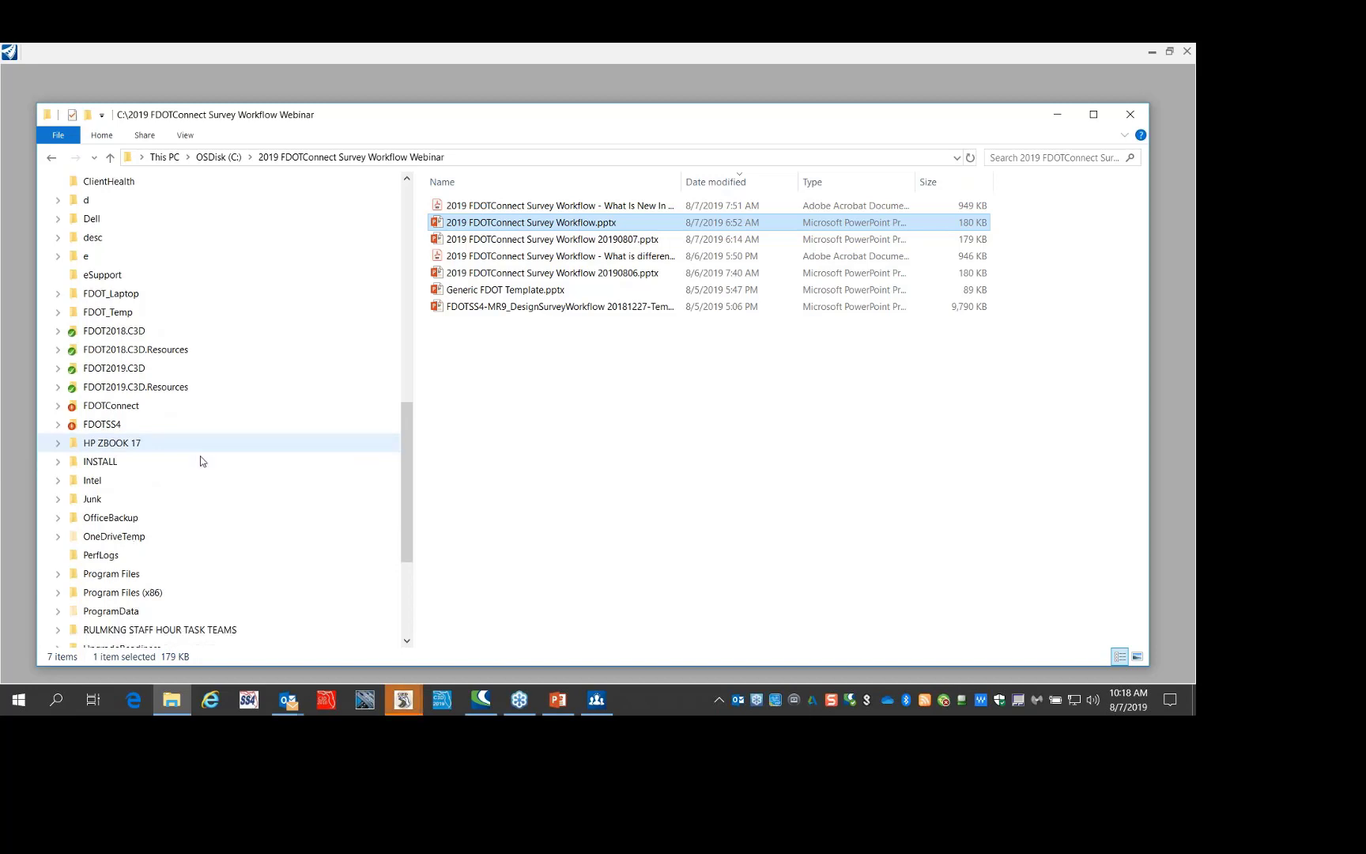
{"action": "scroll", "coordinate": [202, 461], "scroll_direction": "down", "scroll_amount": 1}
{"action": "scroll", "coordinate": [200, 456], "scroll_direction": "down", "scroll_amount": 3}
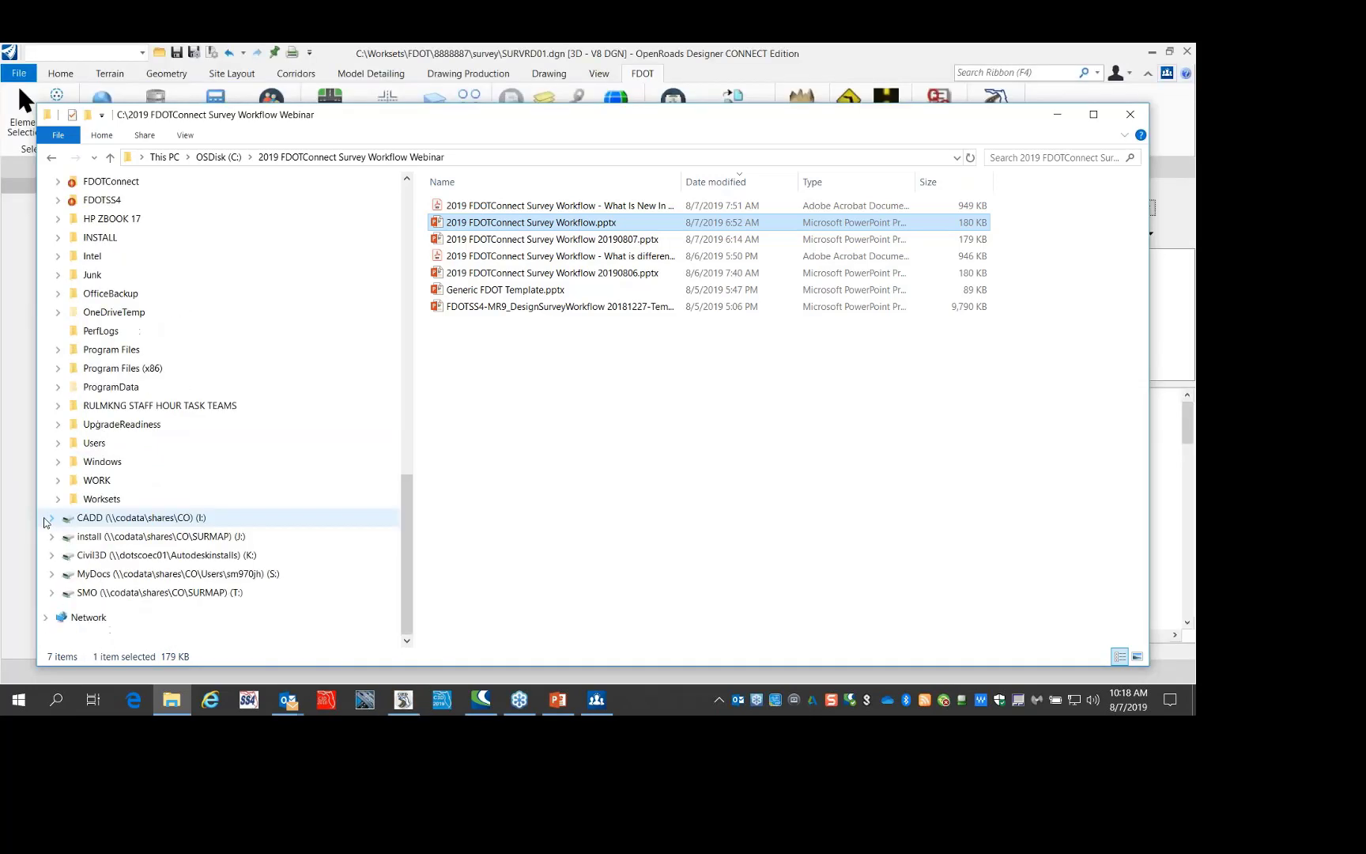
{"action": "left_click", "coordinate": [57, 499]}
{"action": "left_click", "coordinate": [64, 518]}
{"action": "scroll", "coordinate": [173, 482], "scroll_direction": "down", "scroll_amount": 1}
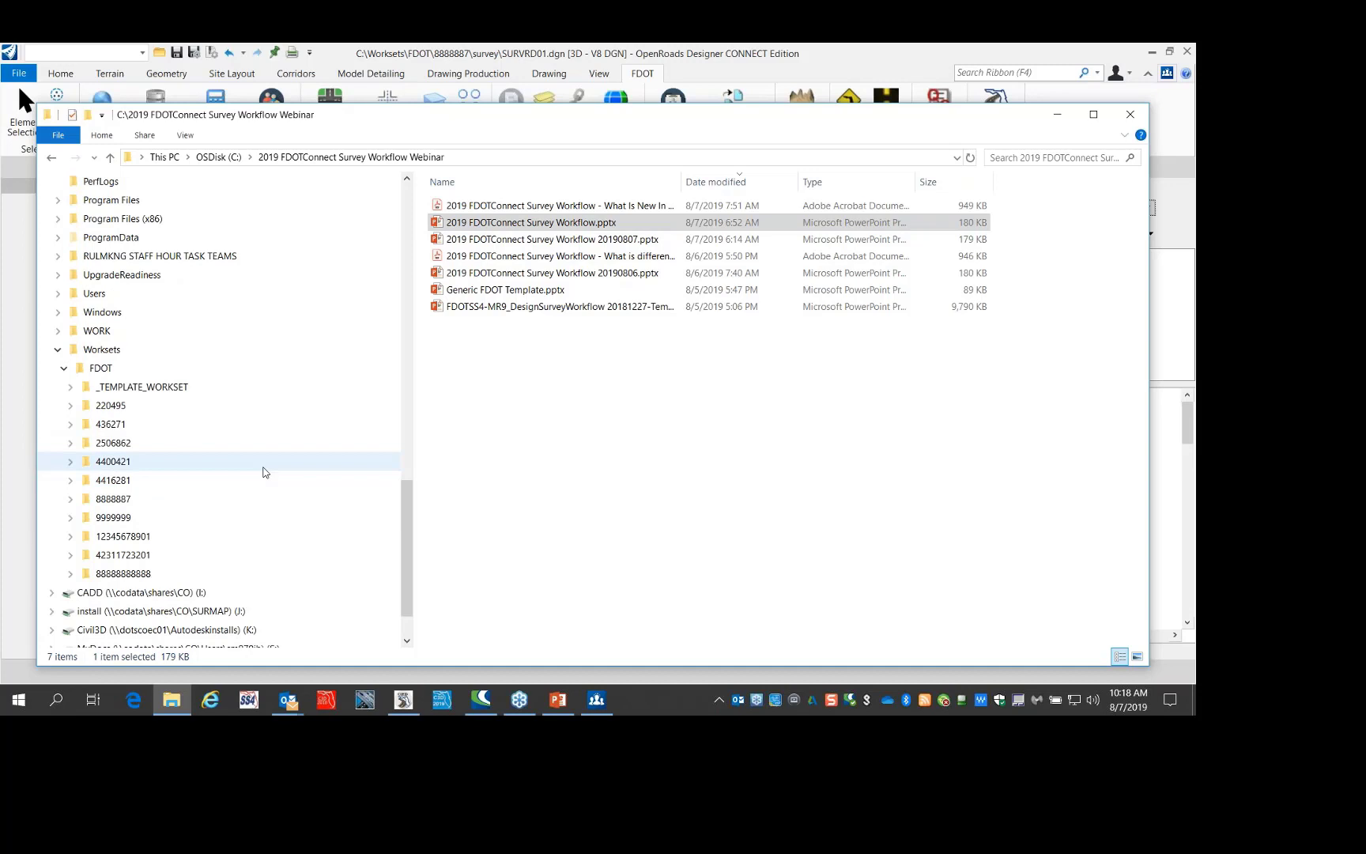
{"action": "scroll", "coordinate": [237, 482], "scroll_direction": "down", "scroll_amount": 1}
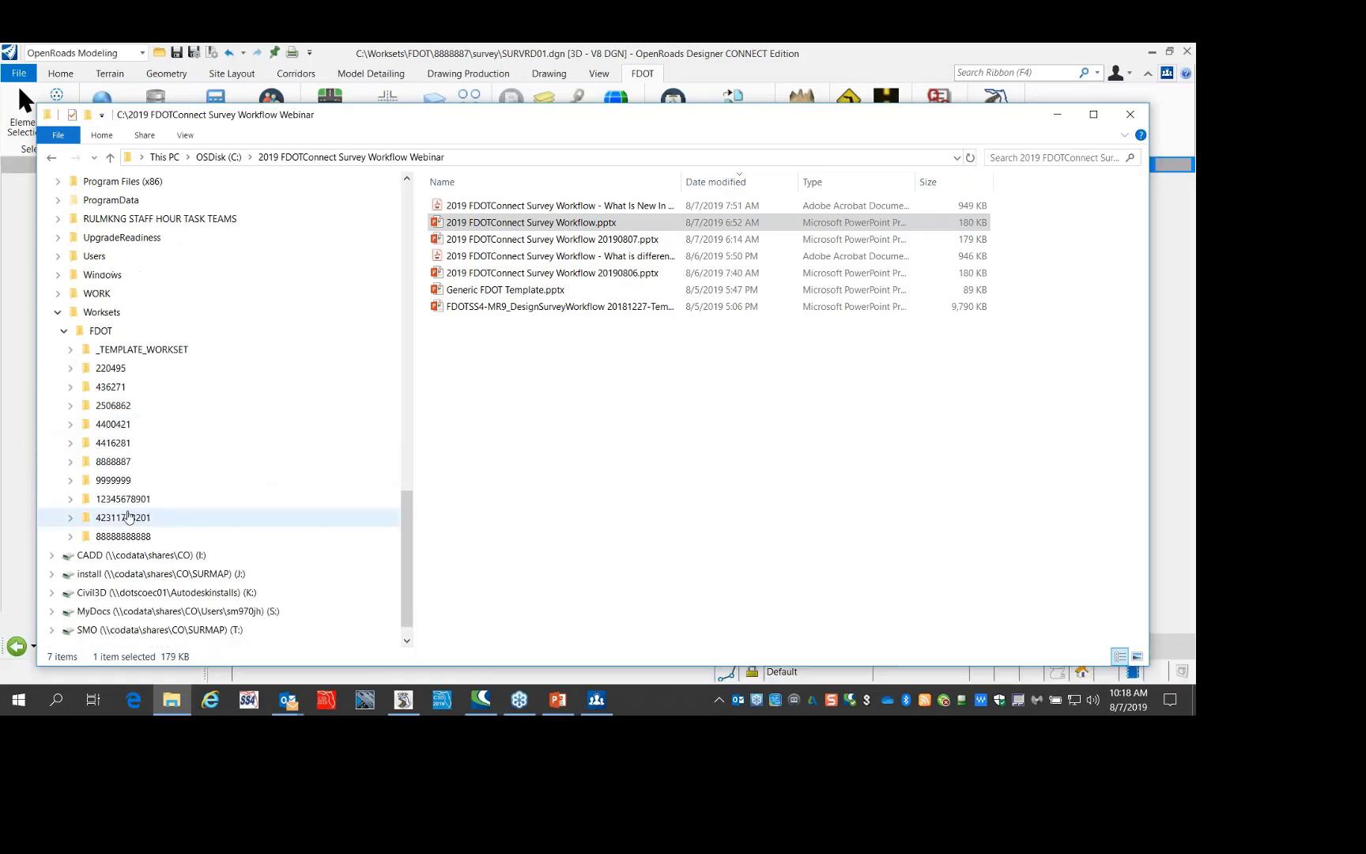
{"action": "left_click", "coordinate": [126, 499]}
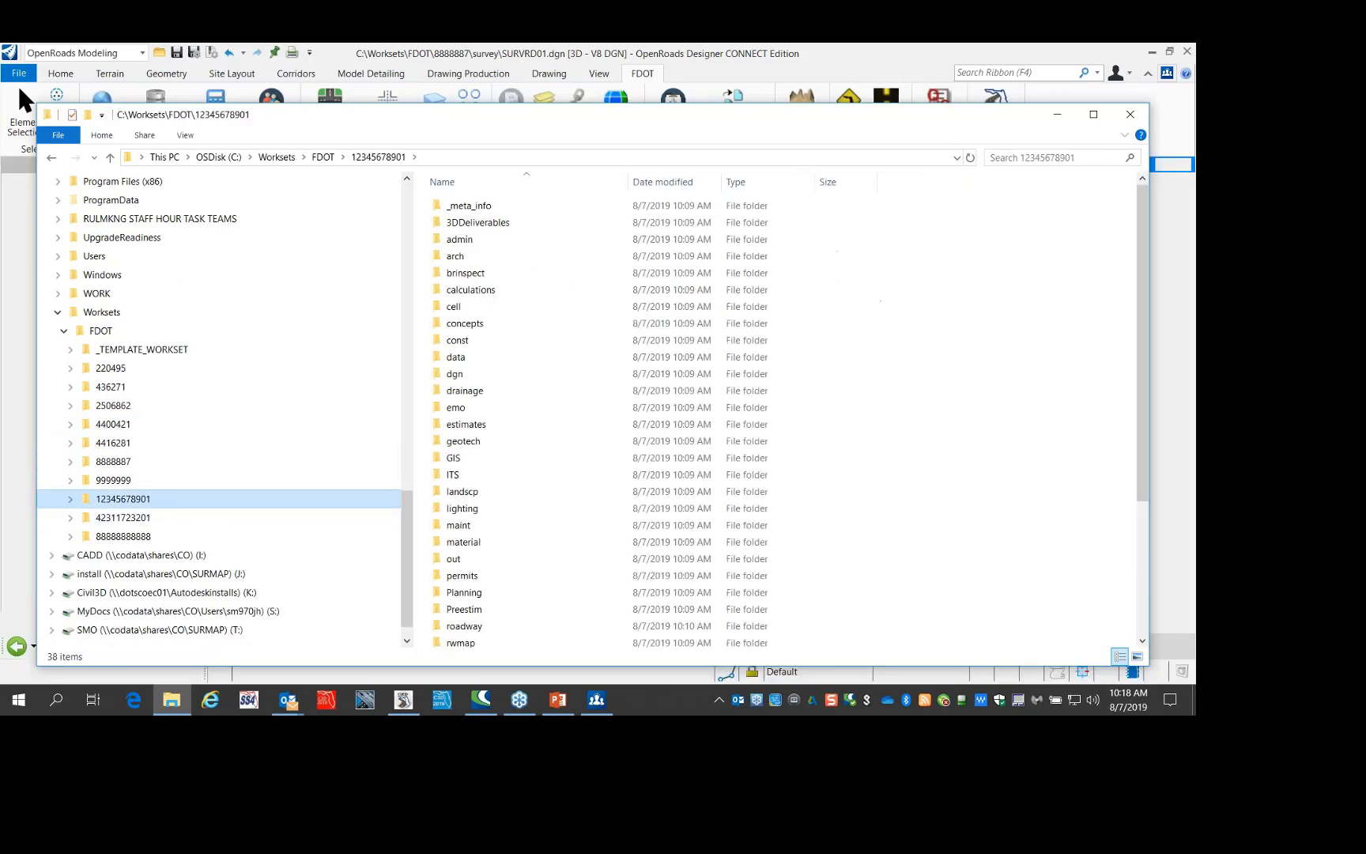
{"action": "right_click", "coordinate": [155, 503]}
{"action": "left_click", "coordinate": [220, 422]}
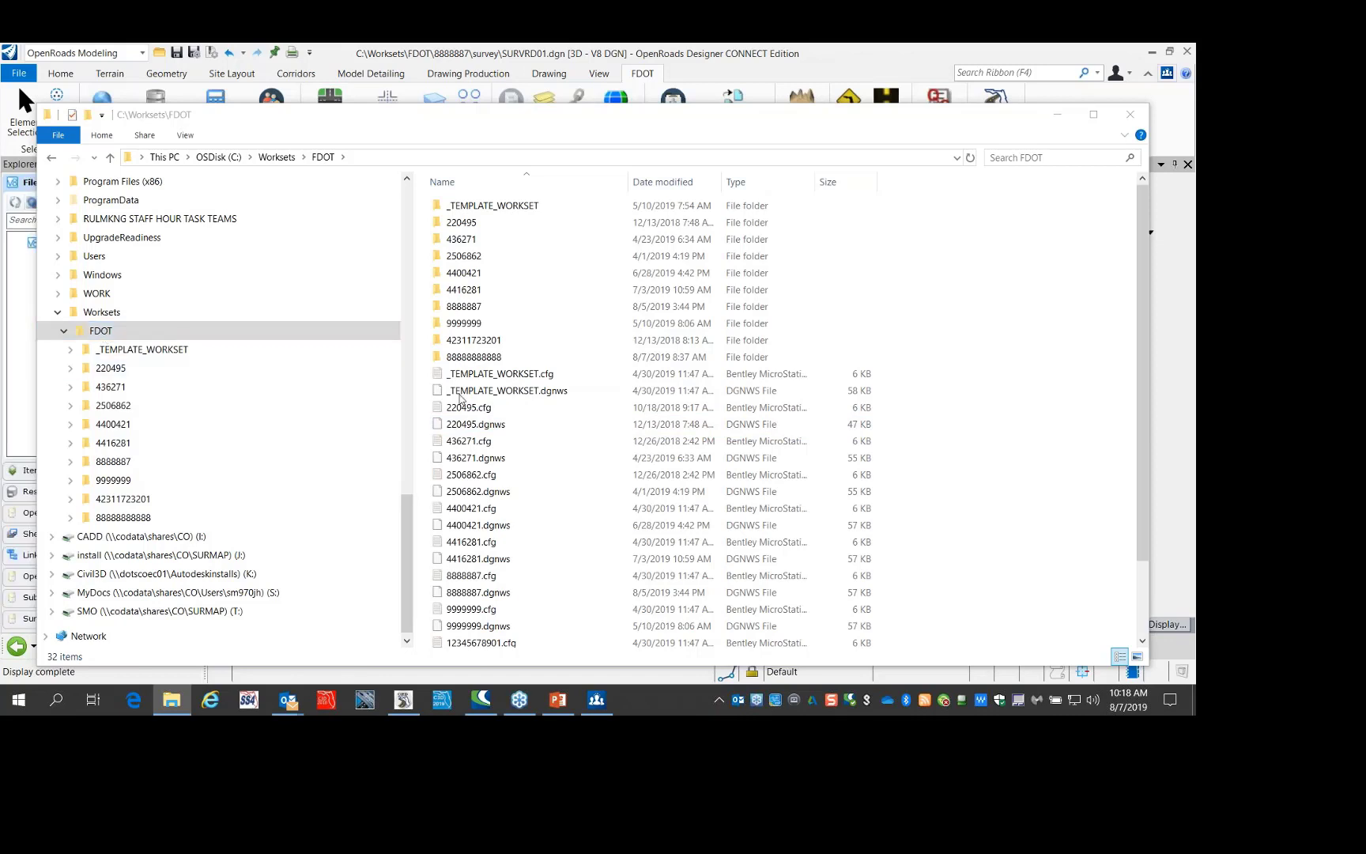
Delete the matching WorkSet files 12345678901.cfg and 12345678901.dgnws from the FDOT folder
{"action": "scroll", "coordinate": [459, 397], "scroll_direction": "down", "scroll_amount": 2}
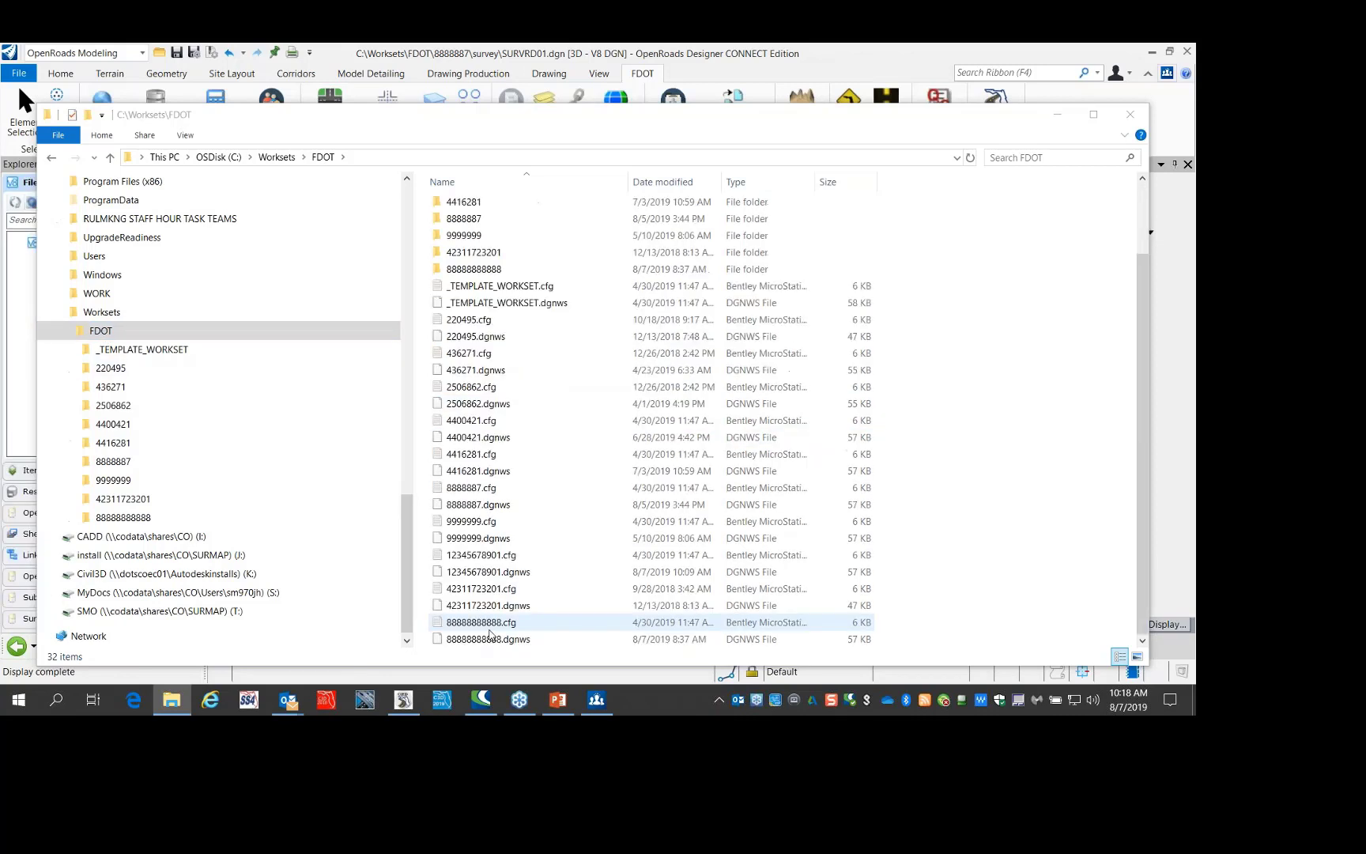
{"action": "left_click", "coordinate": [506, 560]}
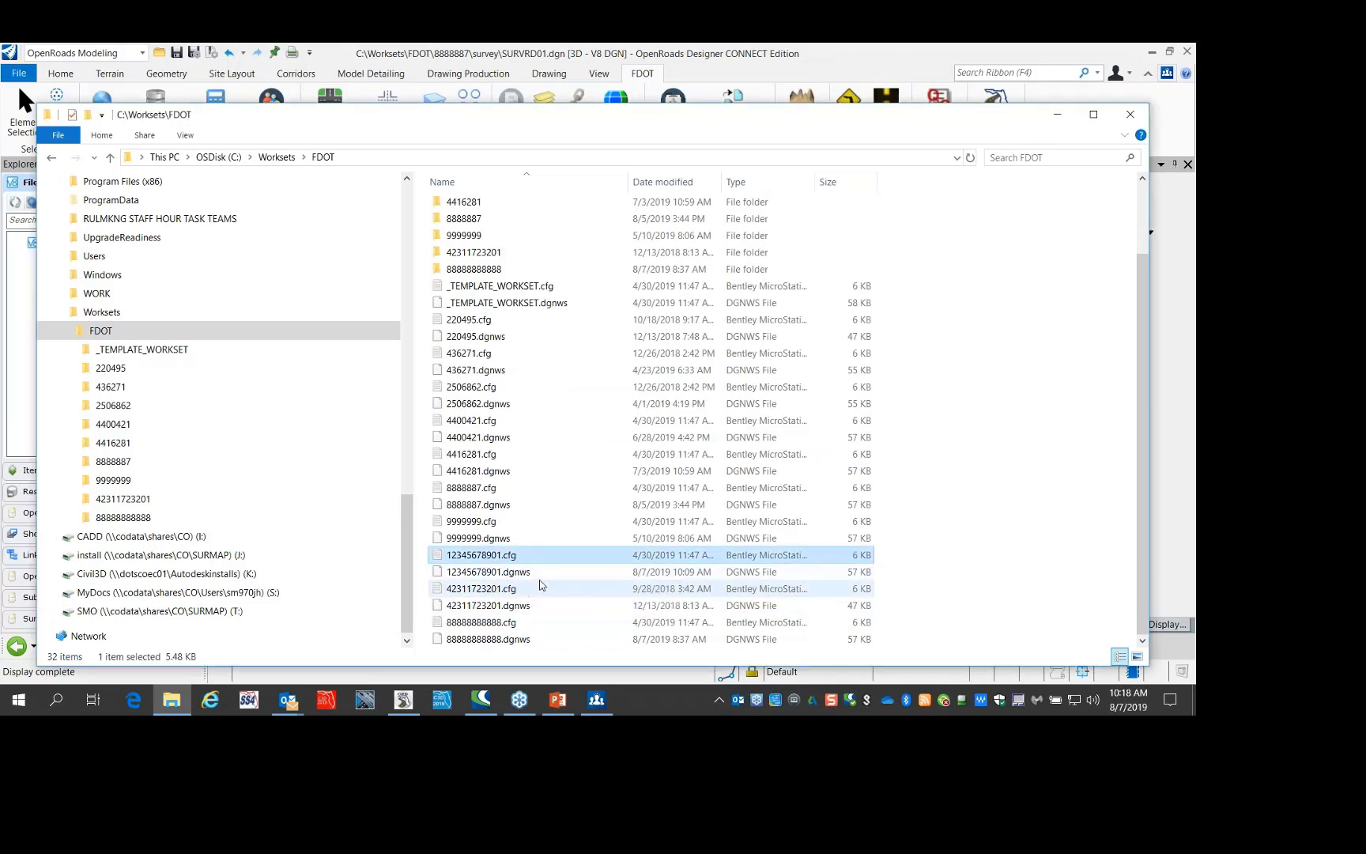
{"action": "left_click", "coordinate": [498, 571], "text": "shift"}
{"action": "right_click", "coordinate": [495, 566]}
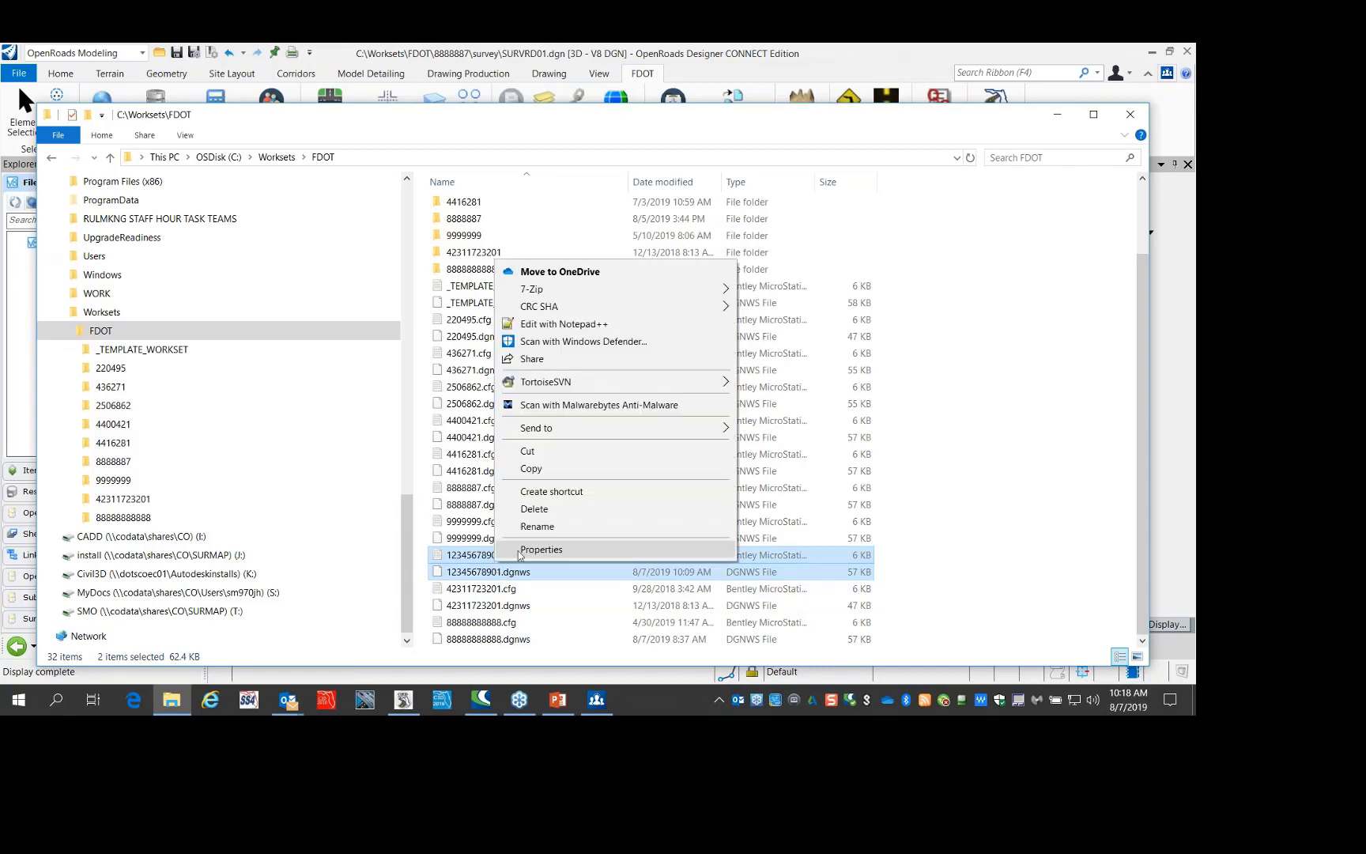
{"action": "left_click", "coordinate": [544, 510]}
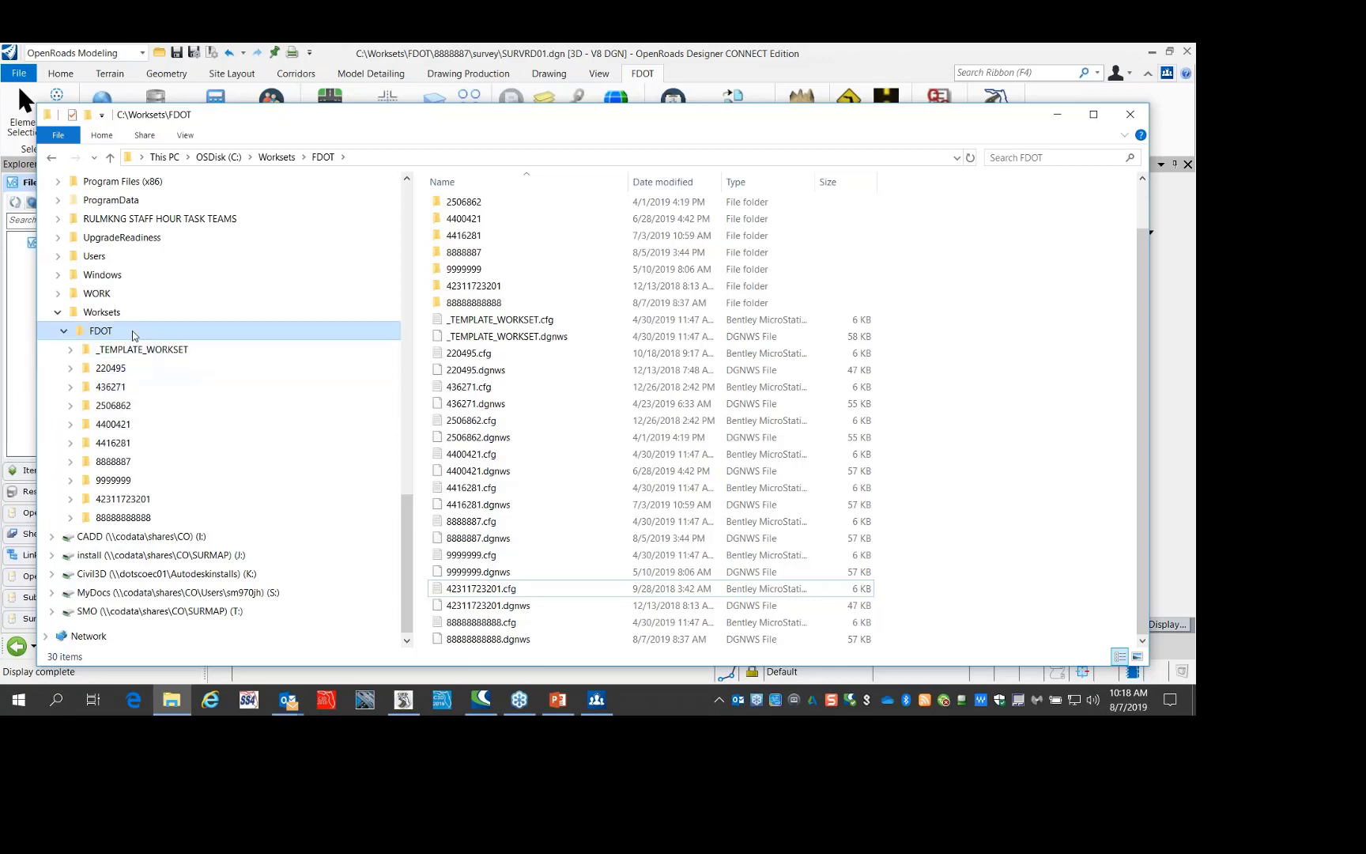
Return to the PowerPoint slide show and advance to the slide on what is different from SS4
{"action": "left_click", "coordinate": [883, 69]}
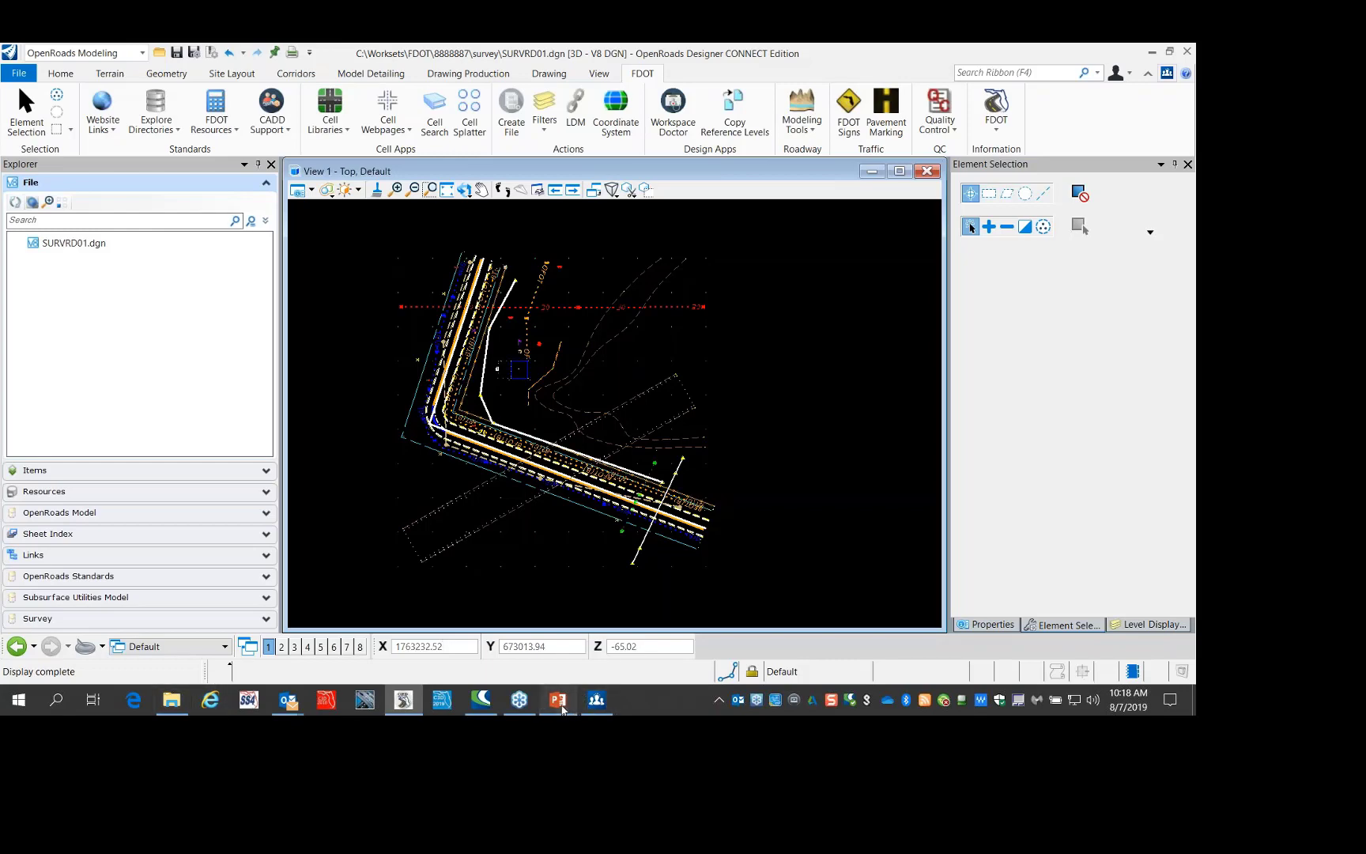
{"action": "left_click", "coordinate": [559, 702]}
{"action": "left_click", "coordinate": [614, 409]}
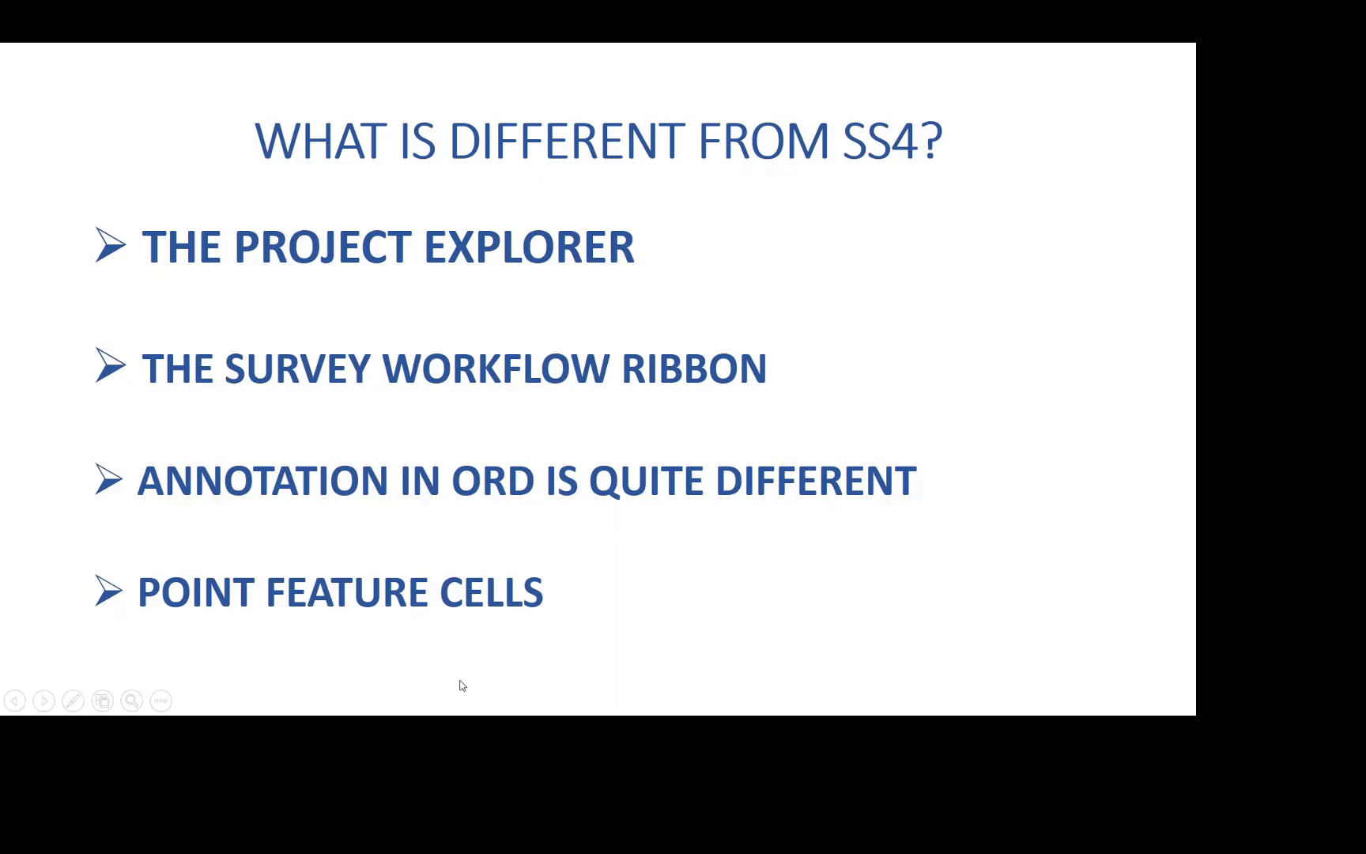
Switch back to OpenRoads Designer and expand the OpenRoads Model section of the Explorer for SURVRD01.dgn
{"action": "key", "text": "super"}
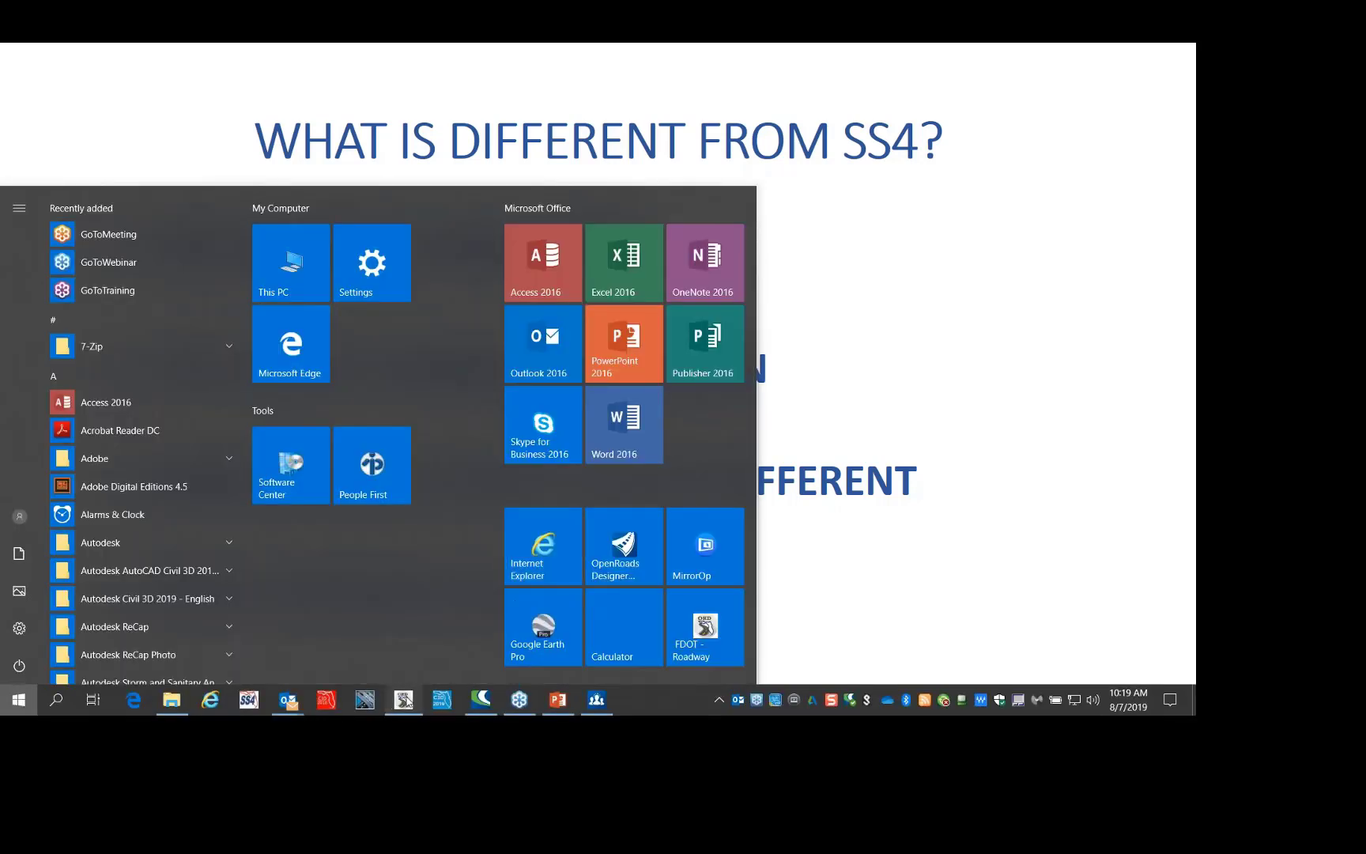
{"action": "left_click", "coordinate": [407, 702]}
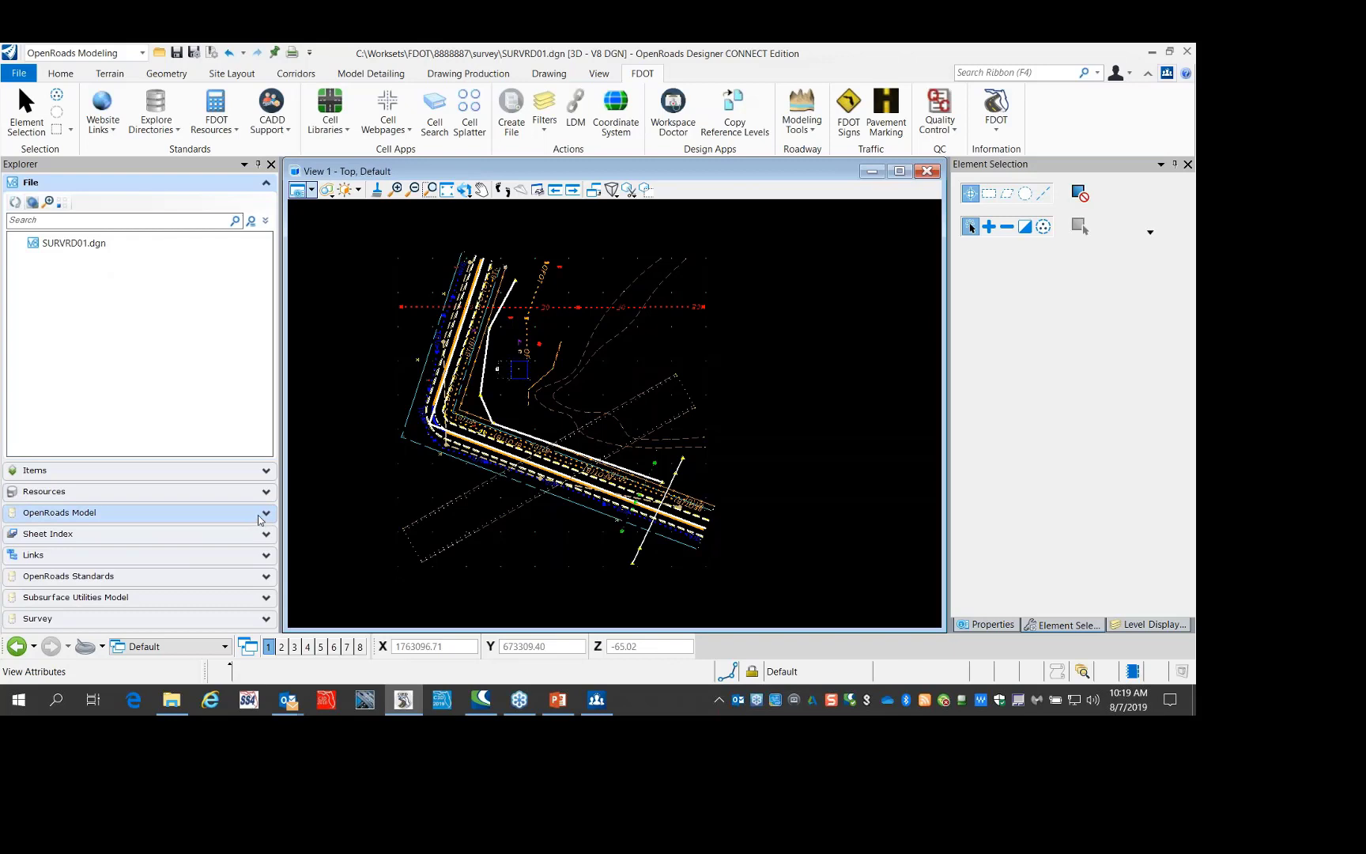
{"action": "left_click", "coordinate": [258, 515]}
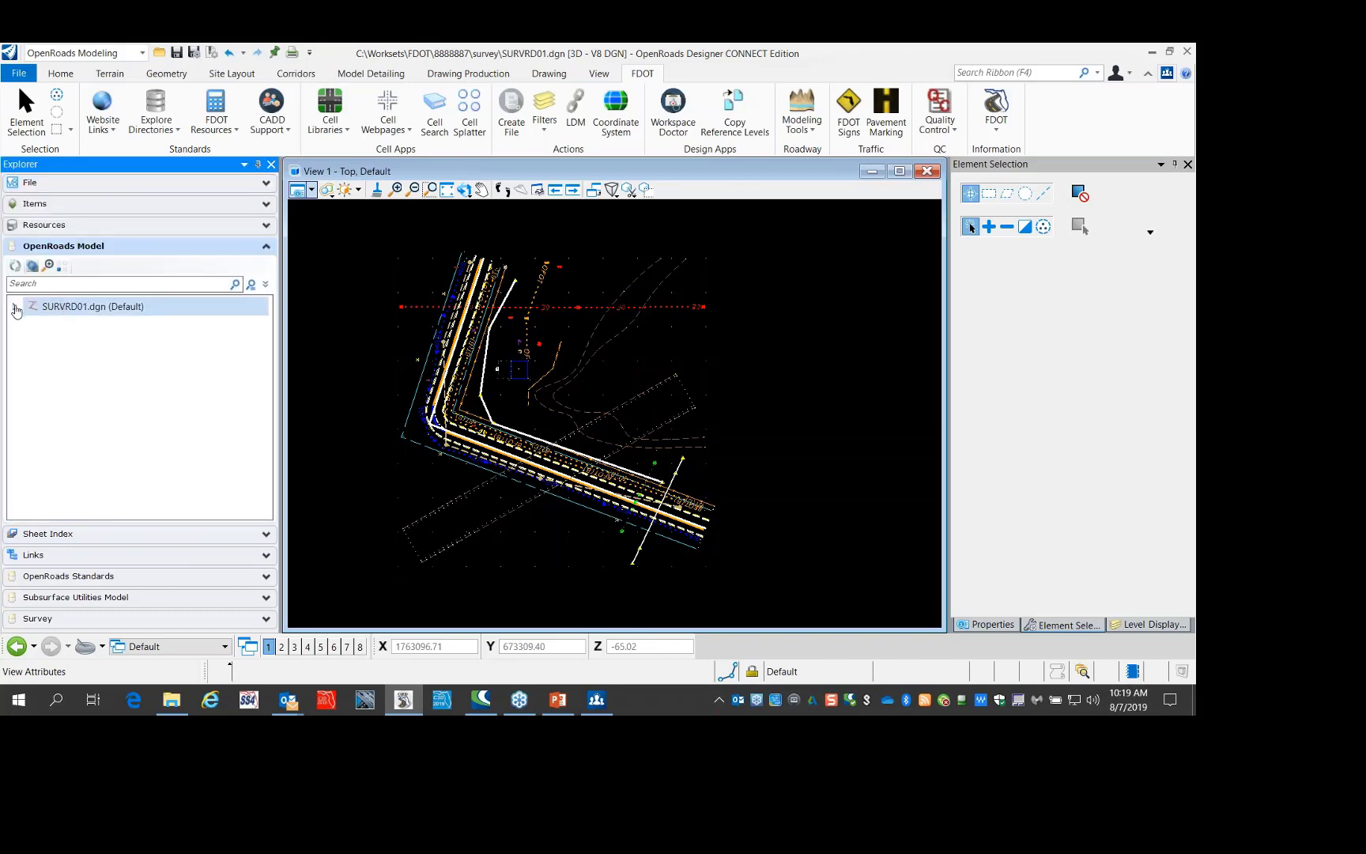
Expand SURVRD01.dgn in the OpenRoads Model to examine its Baseline alignment and the ROW elements under Linear Geometry
{"action": "left_click", "coordinate": [16, 311]}
{"action": "left_click", "coordinate": [30, 325]}
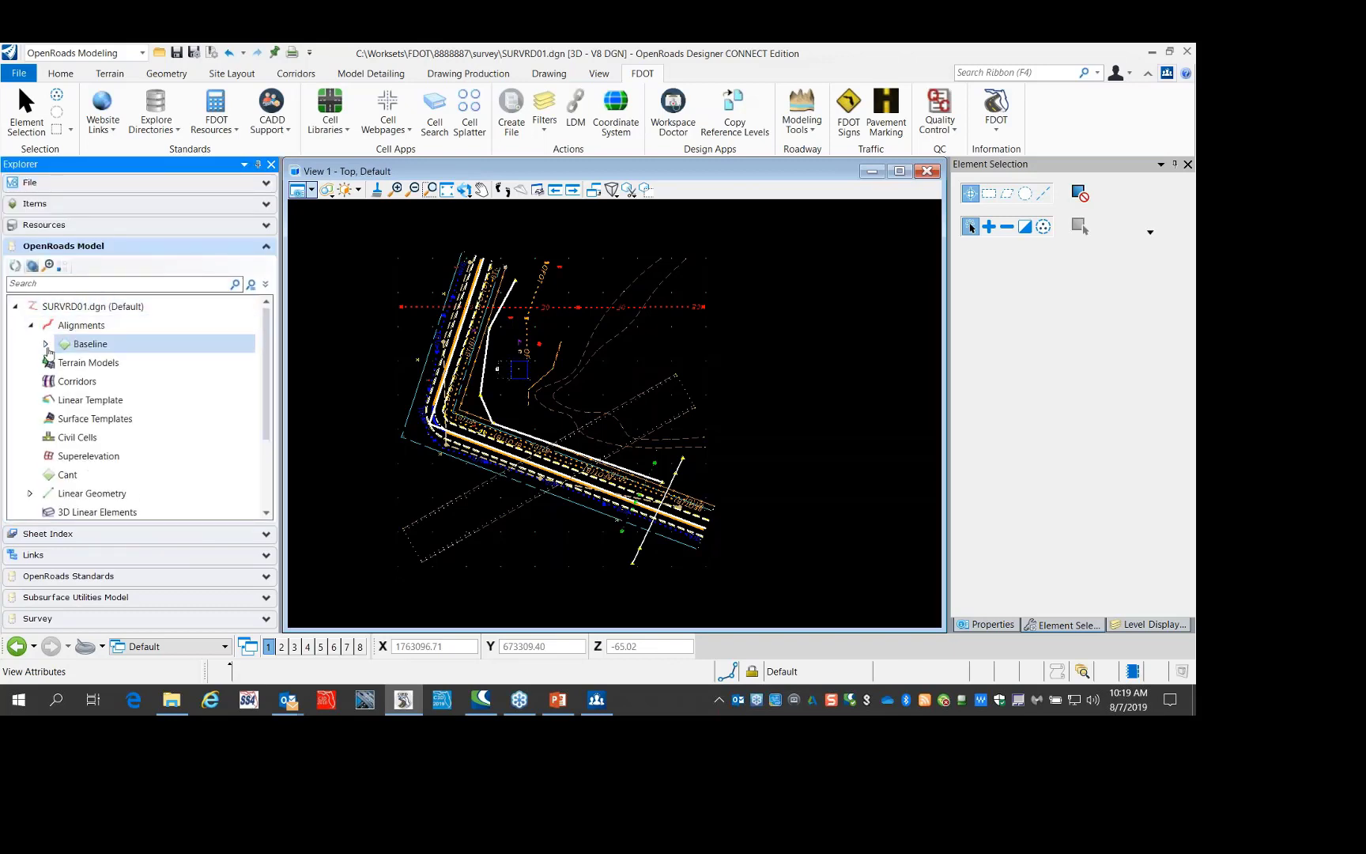
{"action": "left_click", "coordinate": [45, 343]}
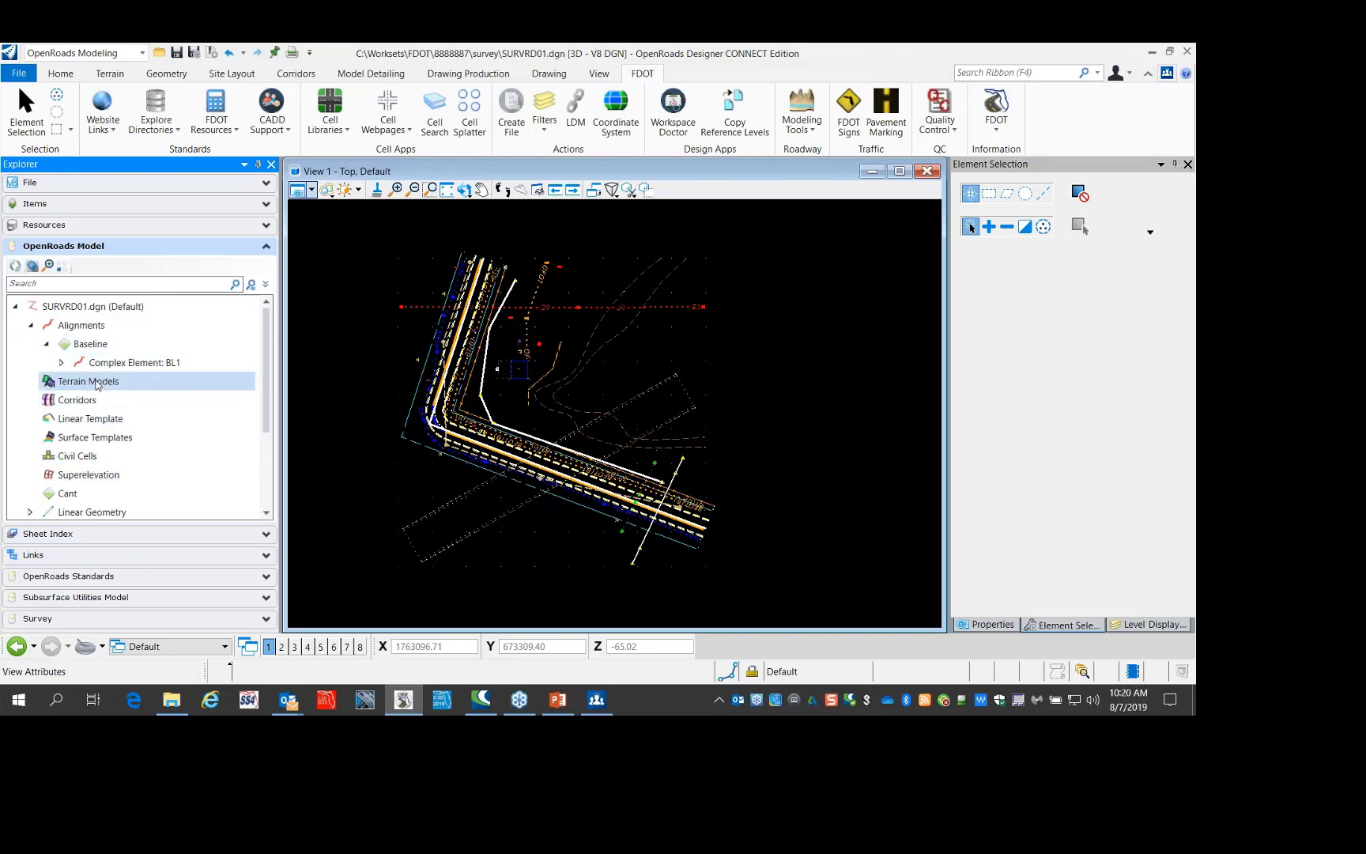
{"action": "scroll", "coordinate": [98, 385], "scroll_direction": "down", "scroll_amount": 1}
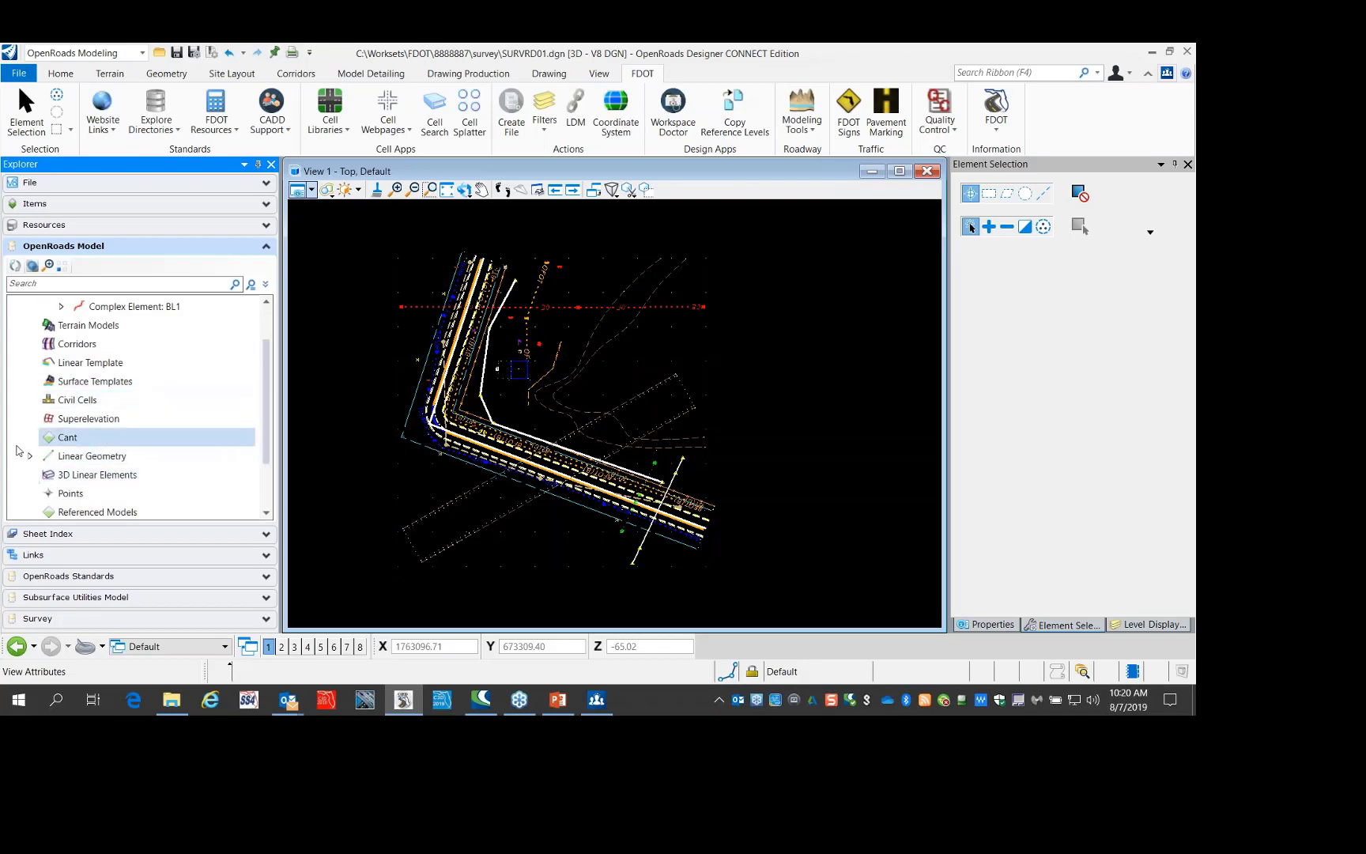
{"action": "left_click", "coordinate": [31, 456]}
{"action": "left_click", "coordinate": [45, 474]}
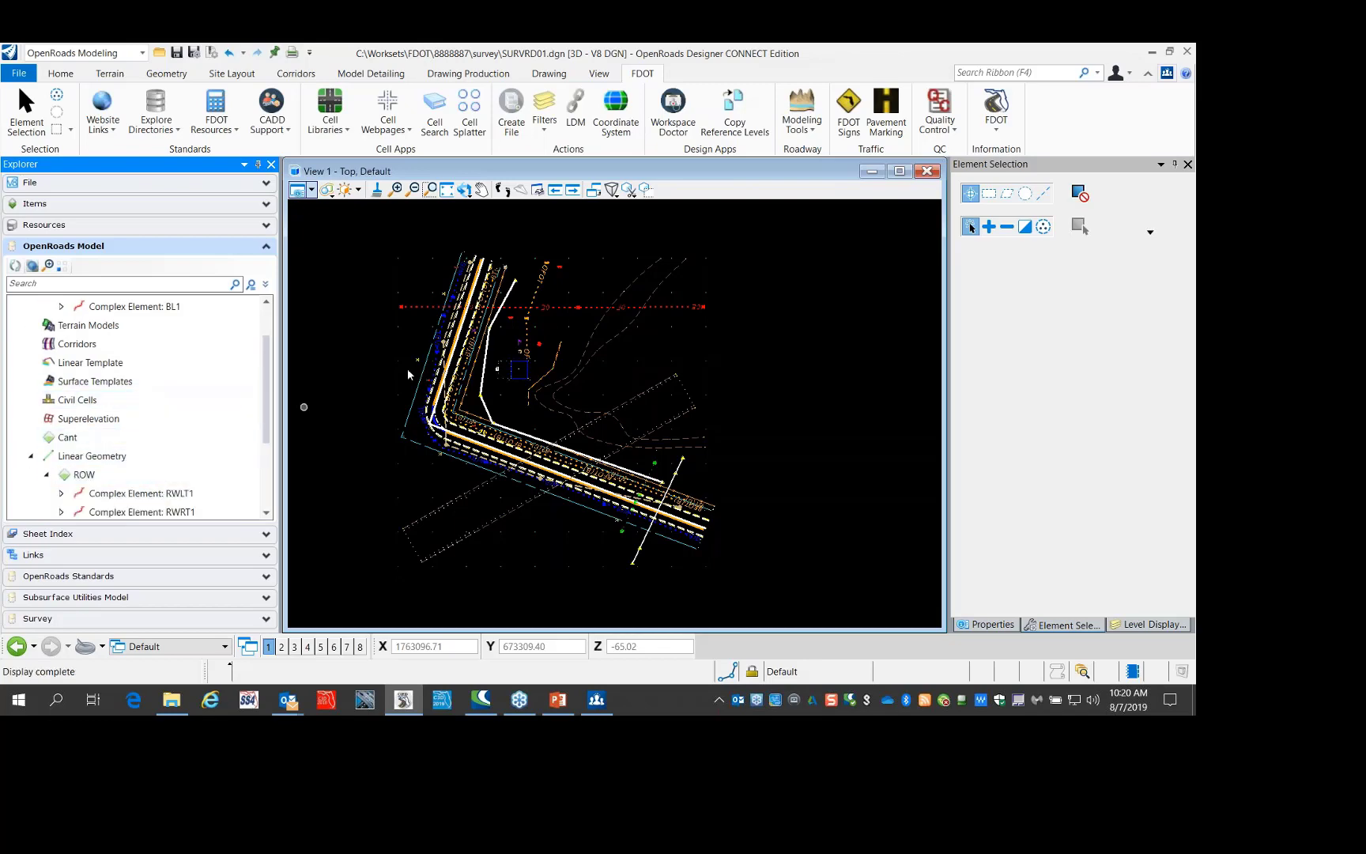
Select the right-of-way line RWLT1 in the plan view to inspect it, and clear the selection
{"action": "scroll", "coordinate": [448, 330], "scroll_direction": "up", "scroll_amount": 5}
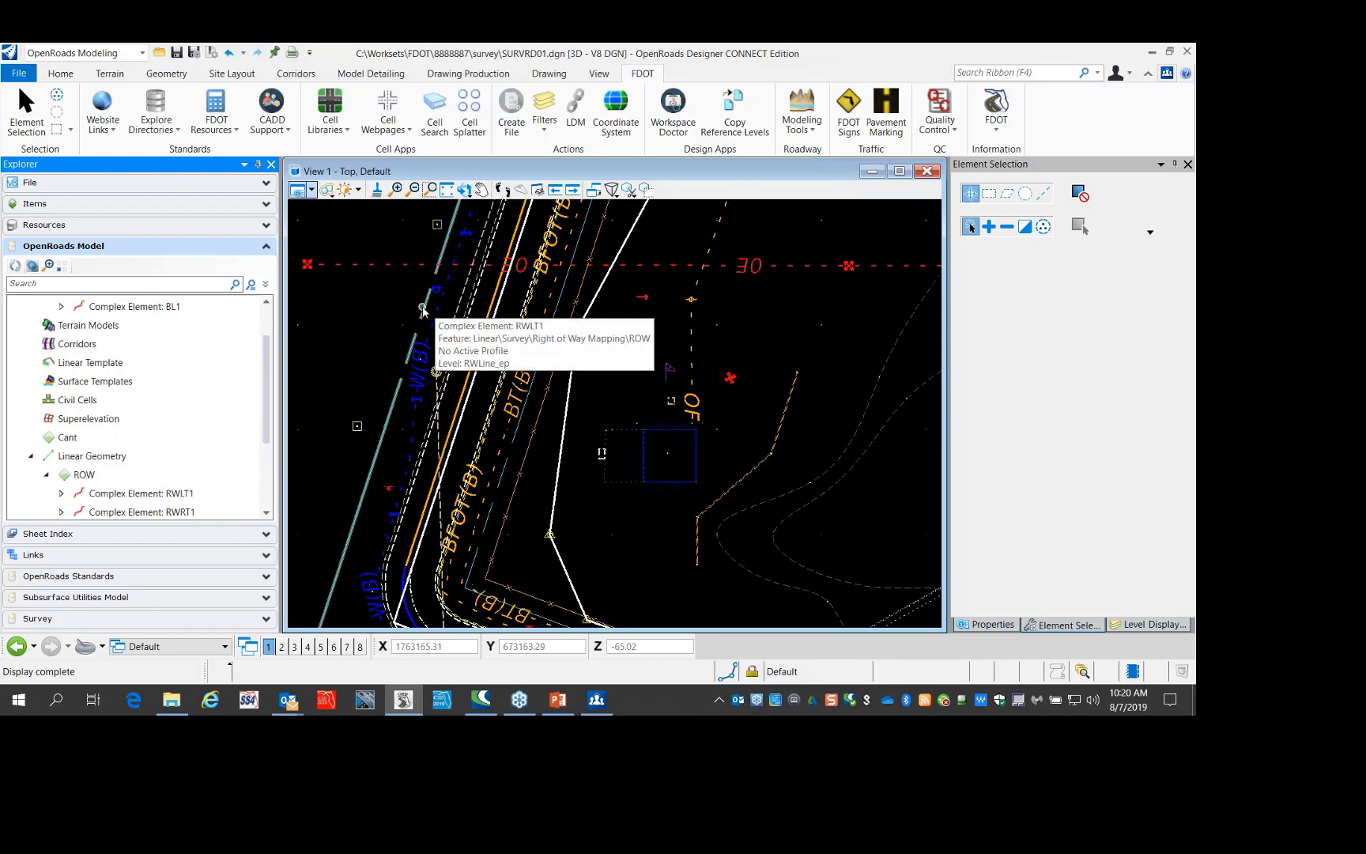
{"action": "left_click", "coordinate": [423, 308]}
{"action": "scroll", "coordinate": [407, 314], "scroll_direction": "down", "scroll_amount": 3}
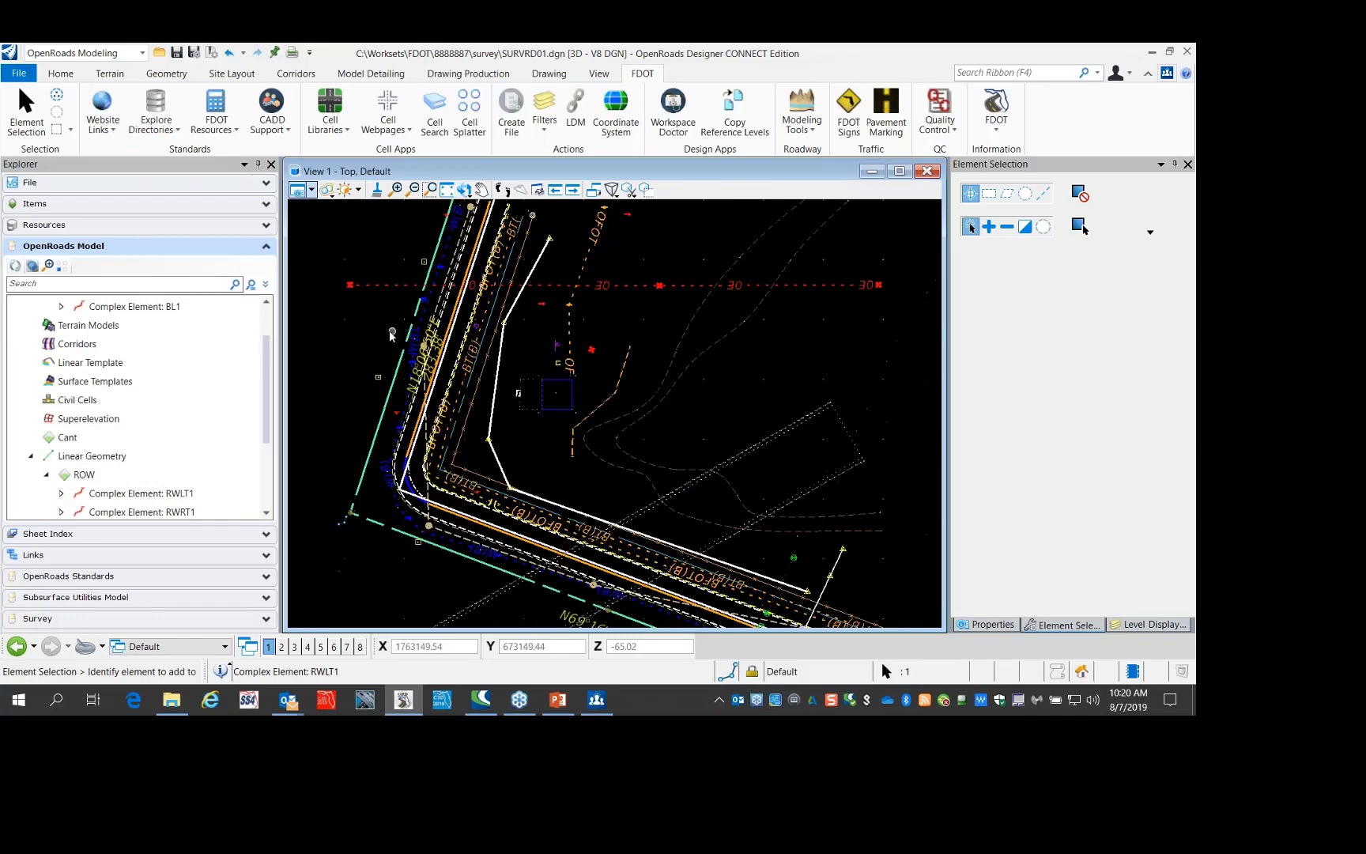
{"action": "scroll", "coordinate": [388, 333], "scroll_direction": "up", "scroll_amount": 3}
{"action": "scroll", "coordinate": [387, 333], "scroll_direction": "up", "scroll_amount": 2}
{"action": "left_click", "coordinate": [388, 333]}
{"action": "scroll", "coordinate": [387, 332], "scroll_direction": "down", "scroll_amount": 2}
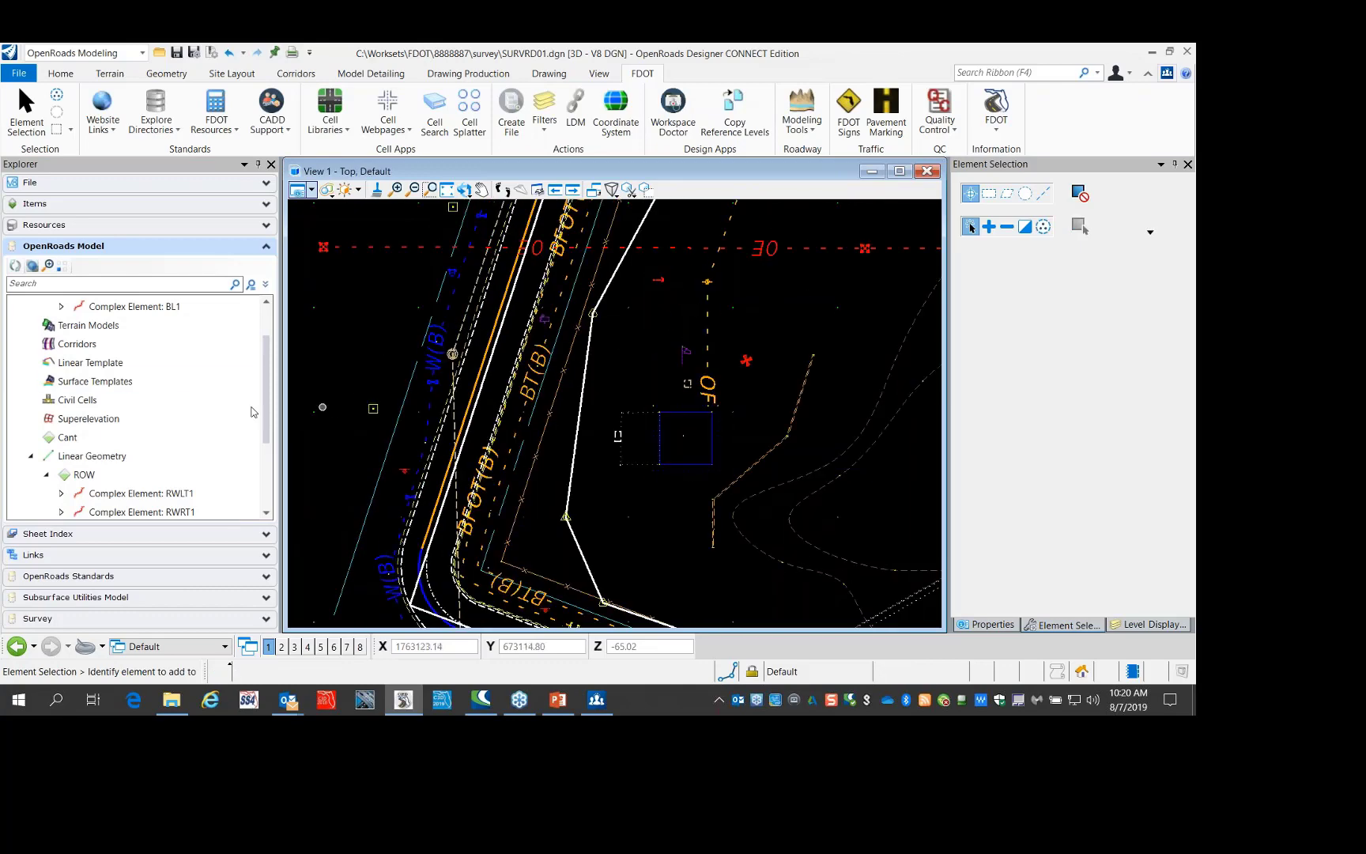
Expand the OpenRoads Standards of SURVRD01.dgn down to the Survey branch of its Feature Definitions
{"action": "scroll", "coordinate": [176, 382], "scroll_direction": "down", "scroll_amount": 1}
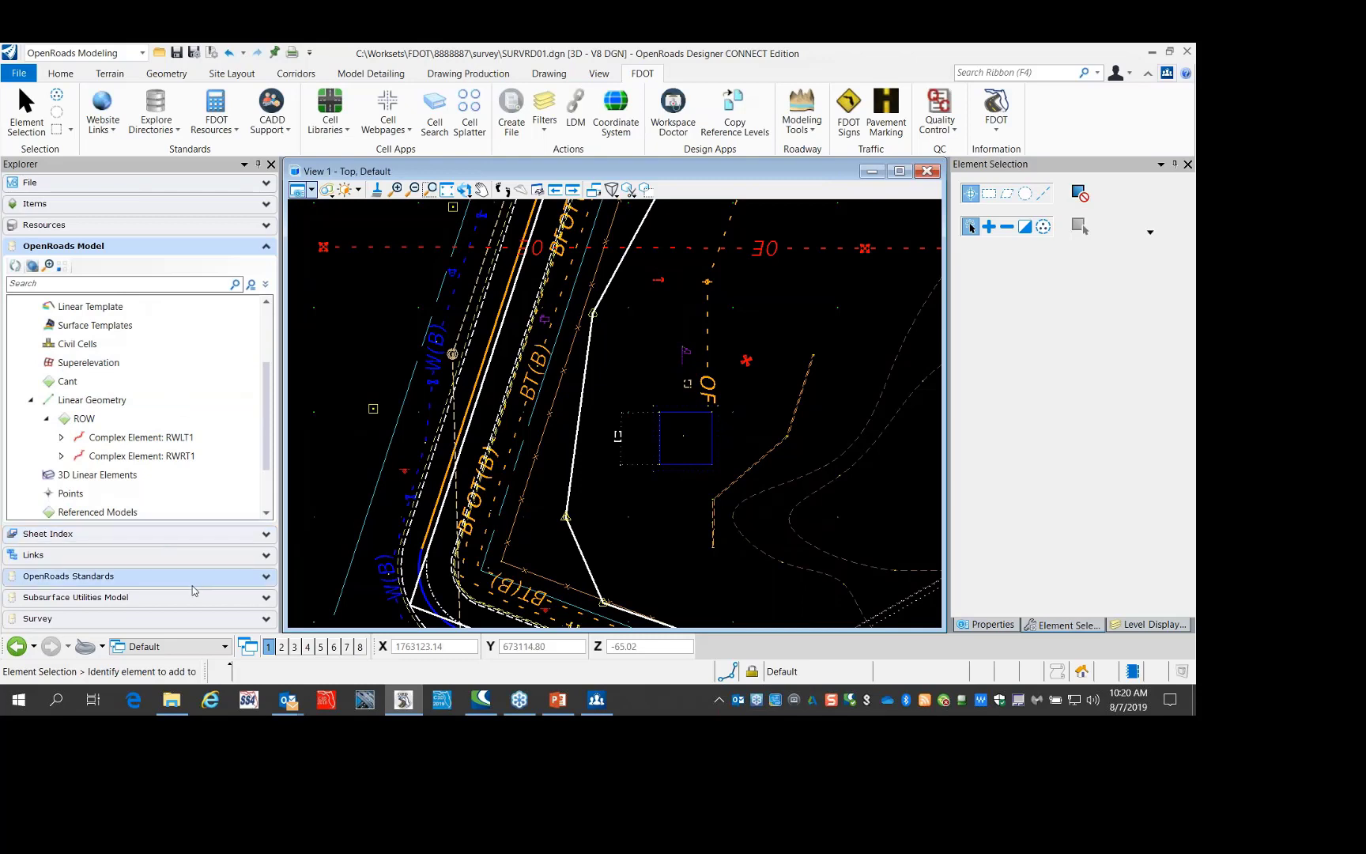
{"action": "left_click", "coordinate": [238, 581]}
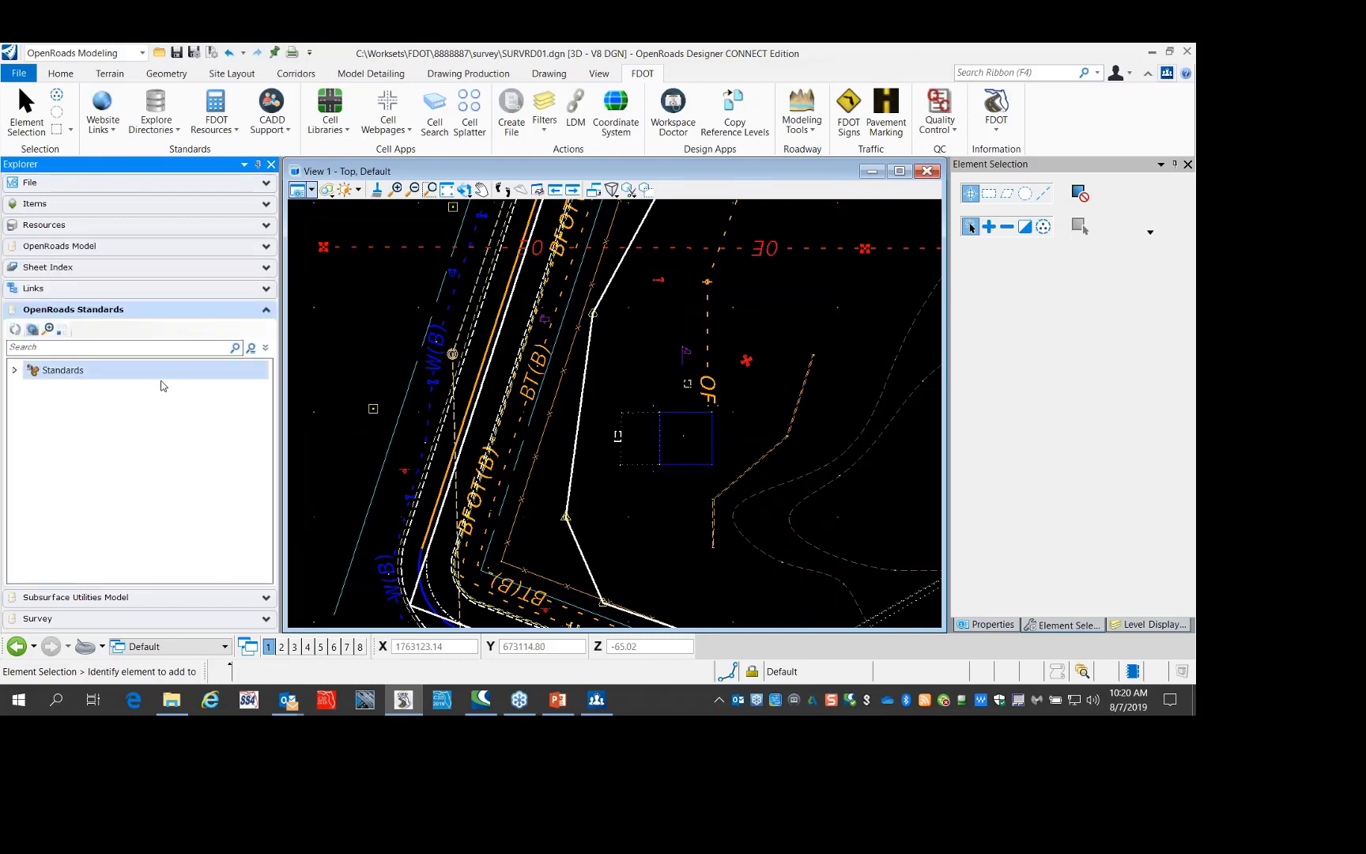
{"action": "double_click", "coordinate": [33, 374]}
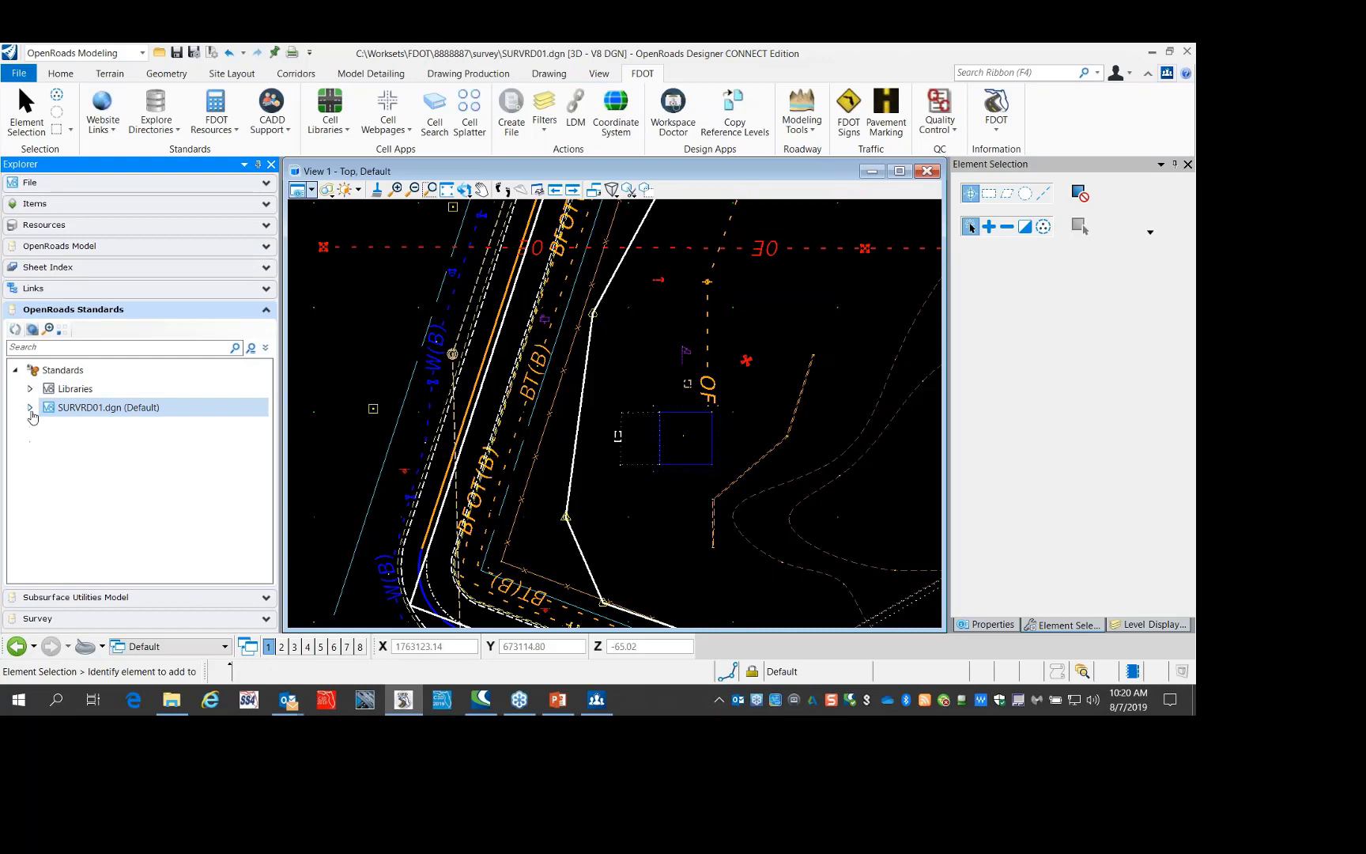
{"action": "left_click", "coordinate": [31, 408]}
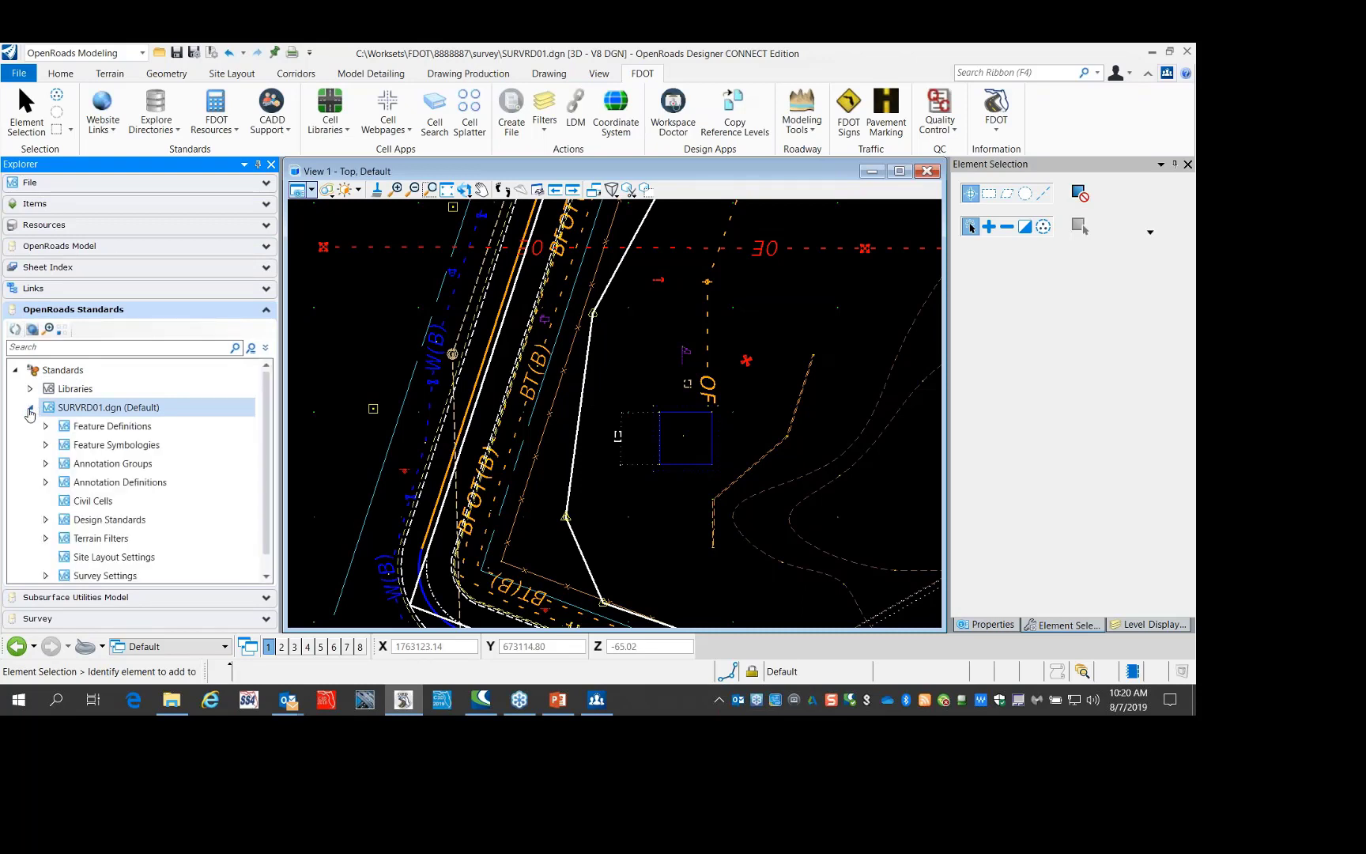
{"action": "left_click", "coordinate": [46, 426]}
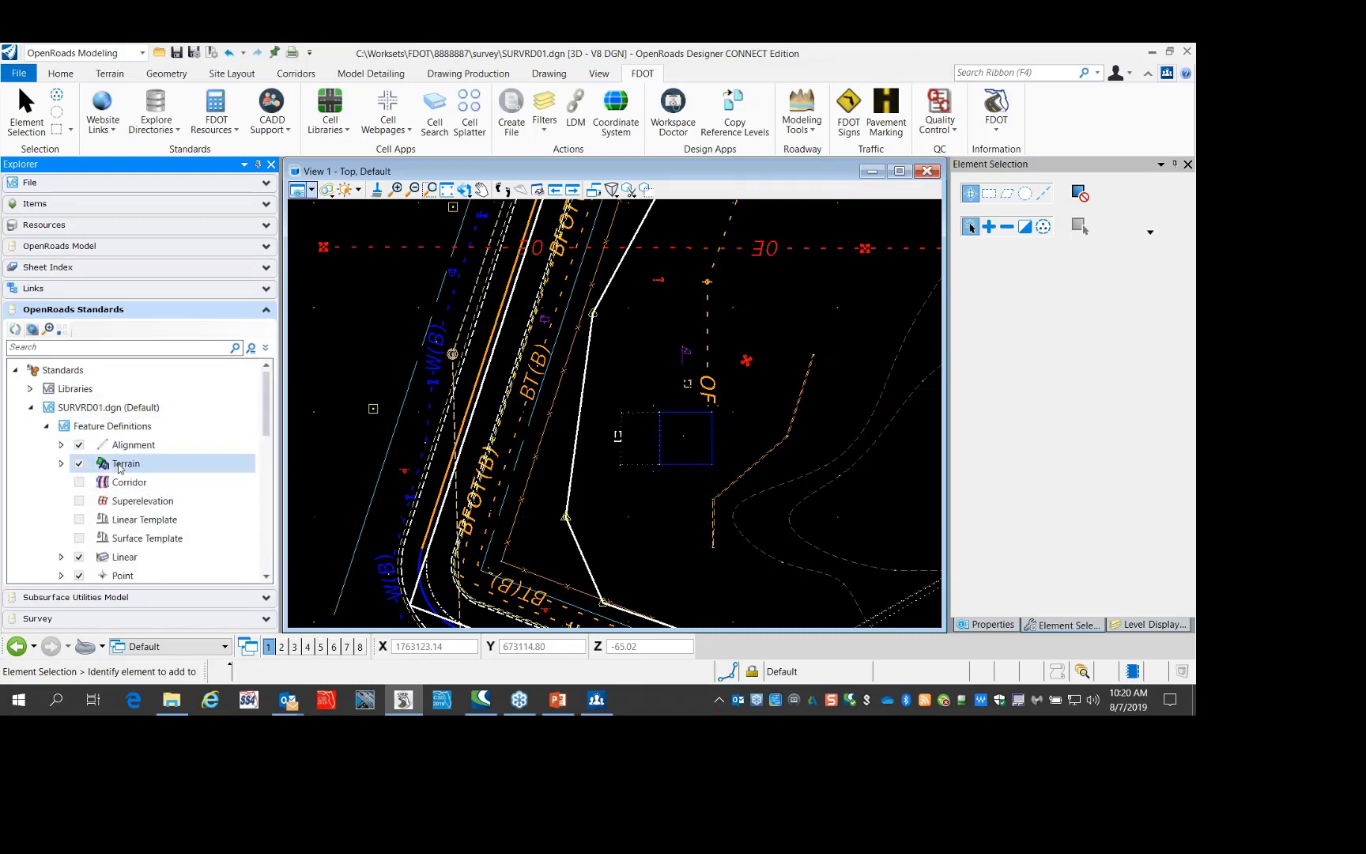
{"action": "scroll", "coordinate": [79, 483], "scroll_direction": "down", "scroll_amount": 3}
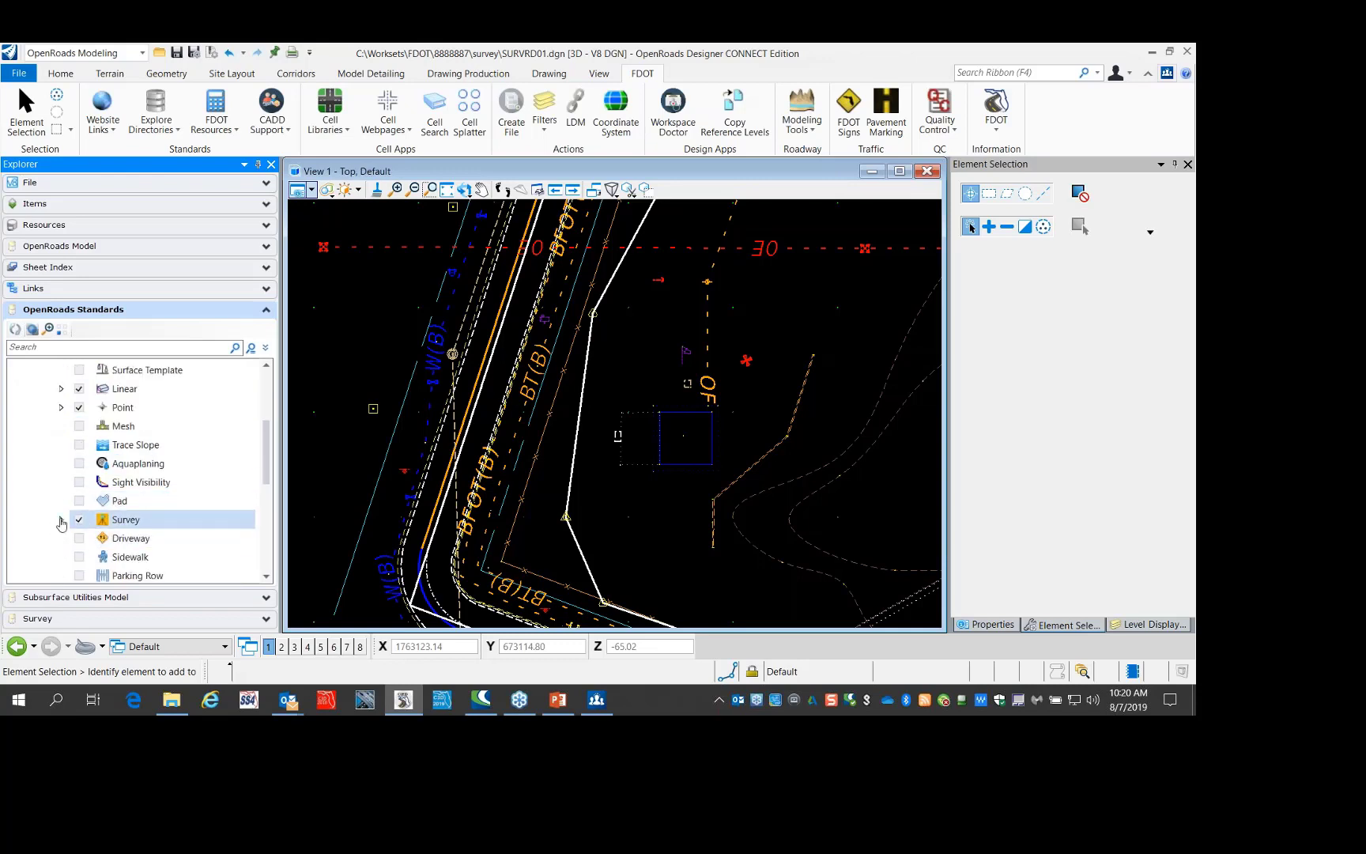
{"action": "left_click", "coordinate": [61, 522]}
{"action": "scroll", "coordinate": [118, 522], "scroll_direction": "down", "scroll_amount": 1}
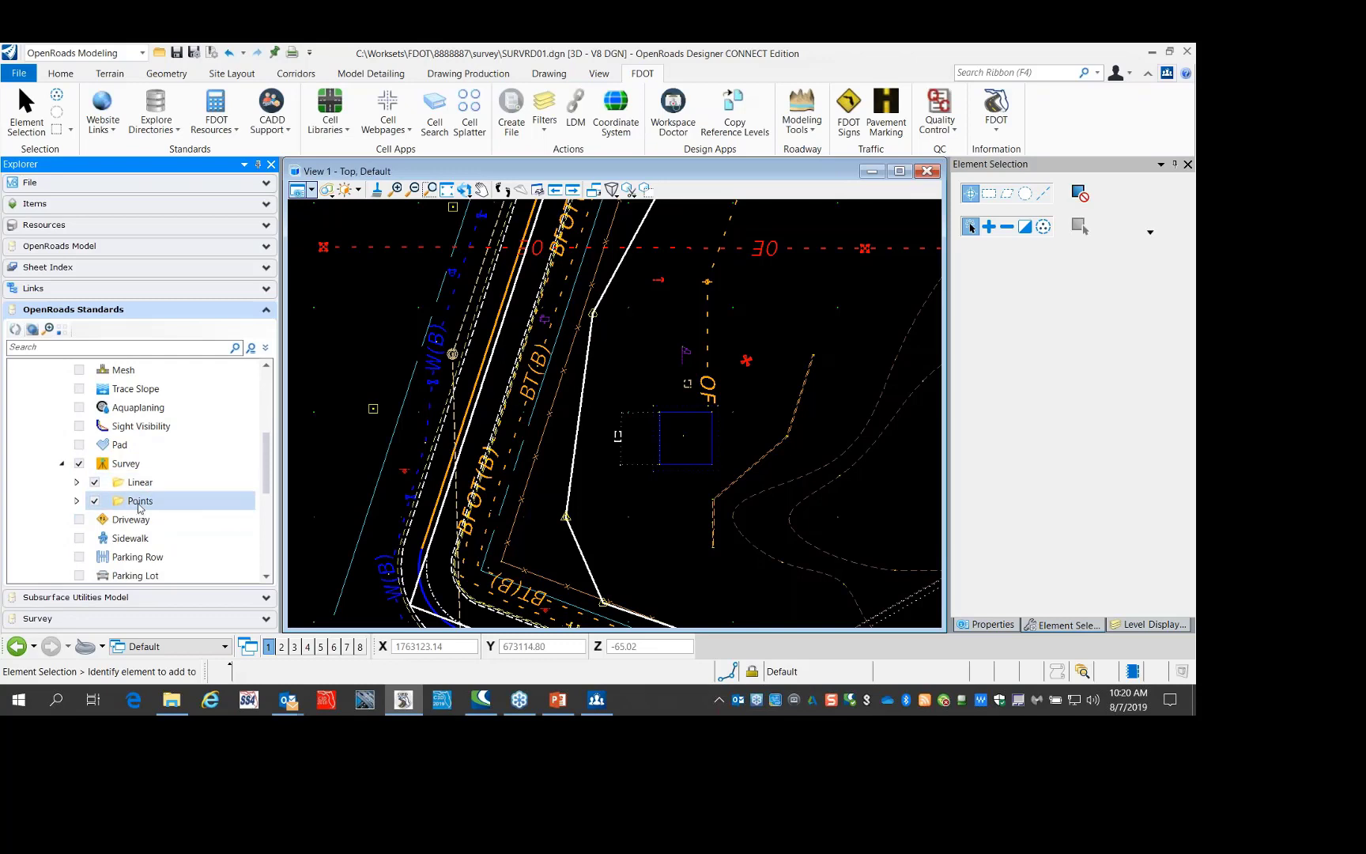
Look through the feature definition categories of SURVRD01.dgn, from Alignment to Drainage Area
{"action": "scroll", "coordinate": [139, 510], "scroll_direction": "up", "scroll_amount": 3}
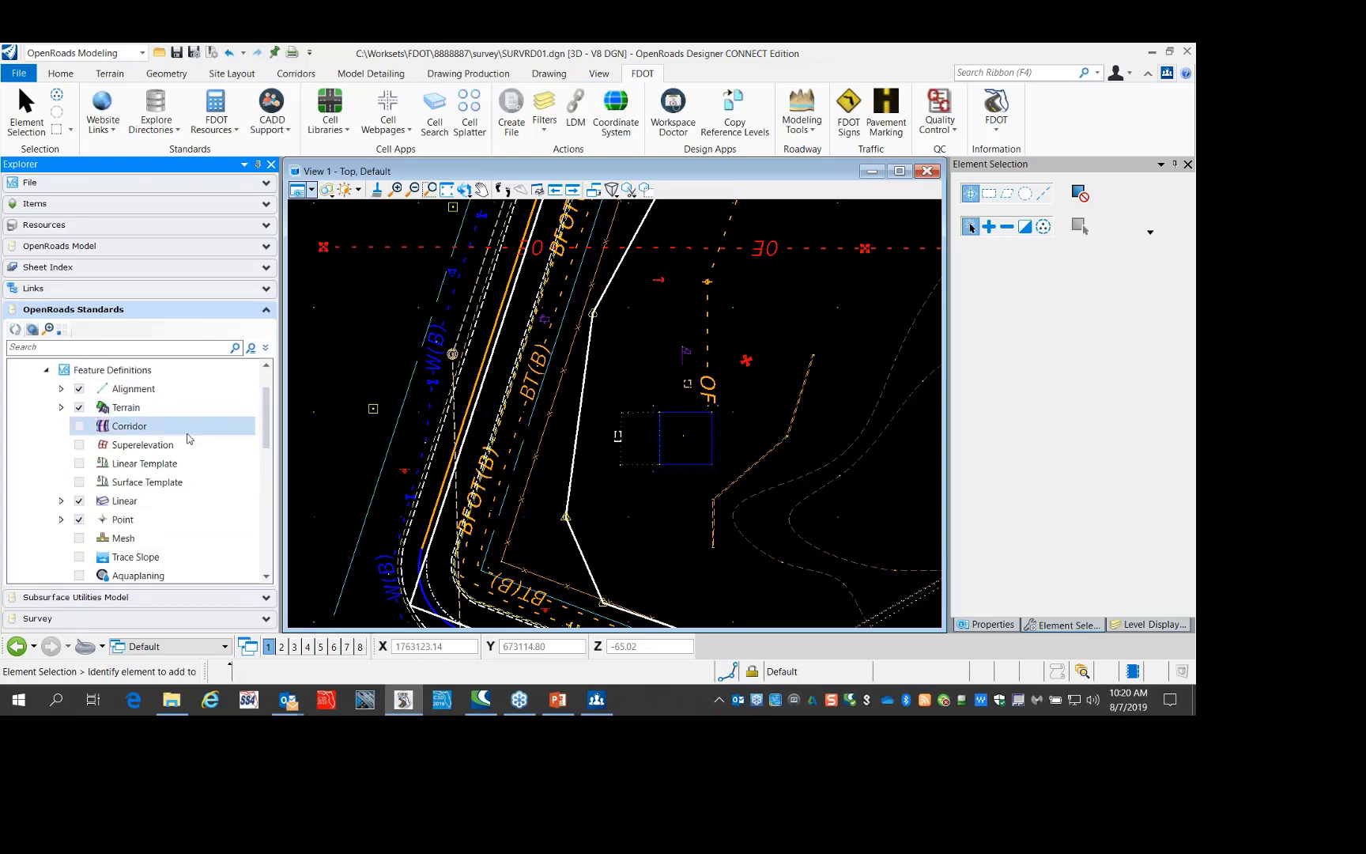
{"action": "scroll", "coordinate": [162, 442], "scroll_direction": "down", "scroll_amount": 6}
{"action": "scroll", "coordinate": [159, 455], "scroll_direction": "down", "scroll_amount": 3}
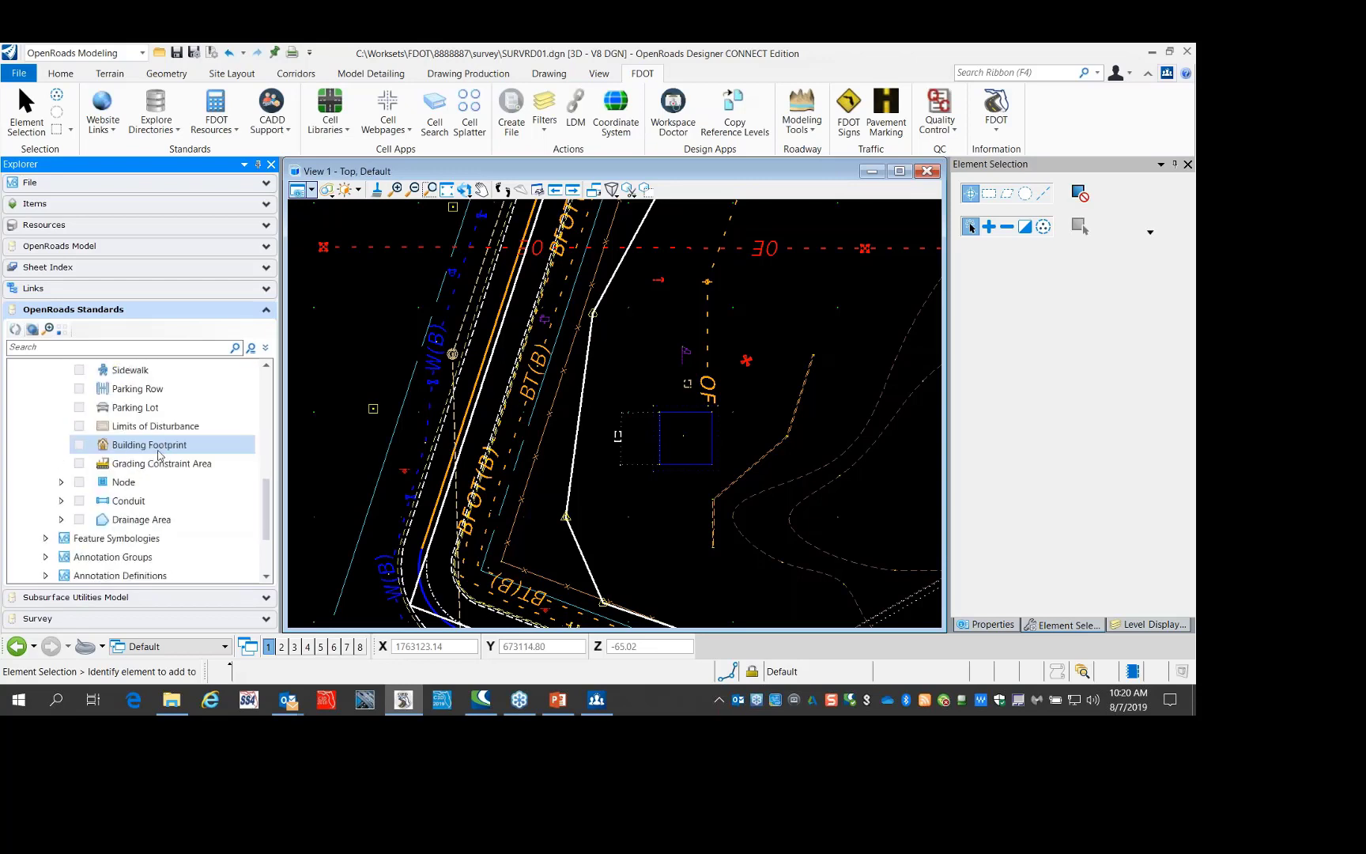
{"action": "scroll", "coordinate": [158, 458], "scroll_direction": "up", "scroll_amount": 1}
{"action": "scroll", "coordinate": [155, 464], "scroll_direction": "up", "scroll_amount": 4}
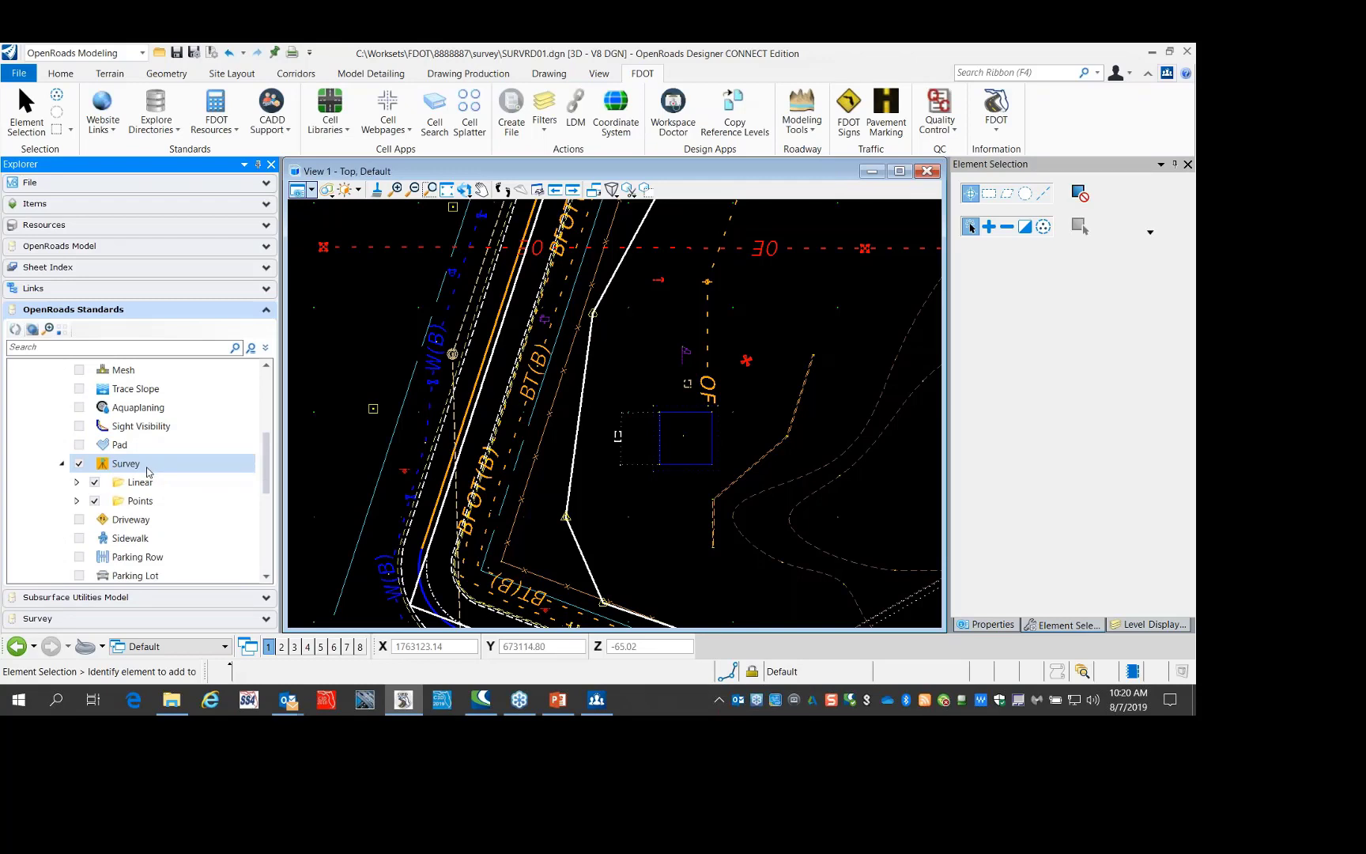
{"action": "scroll", "coordinate": [147, 472], "scroll_direction": "down", "scroll_amount": 3}
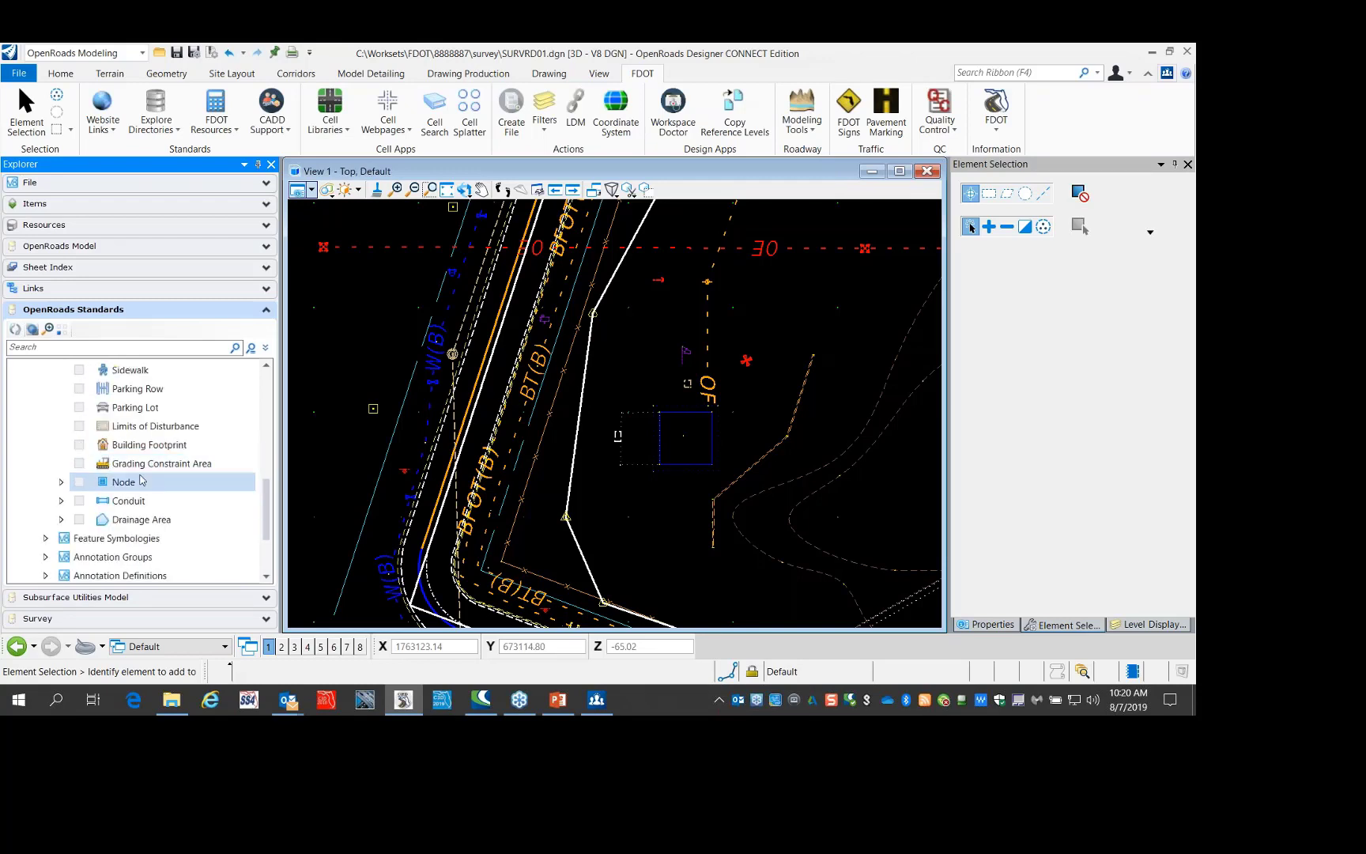
{"action": "scroll", "coordinate": [142, 481], "scroll_direction": "up", "scroll_amount": 3}
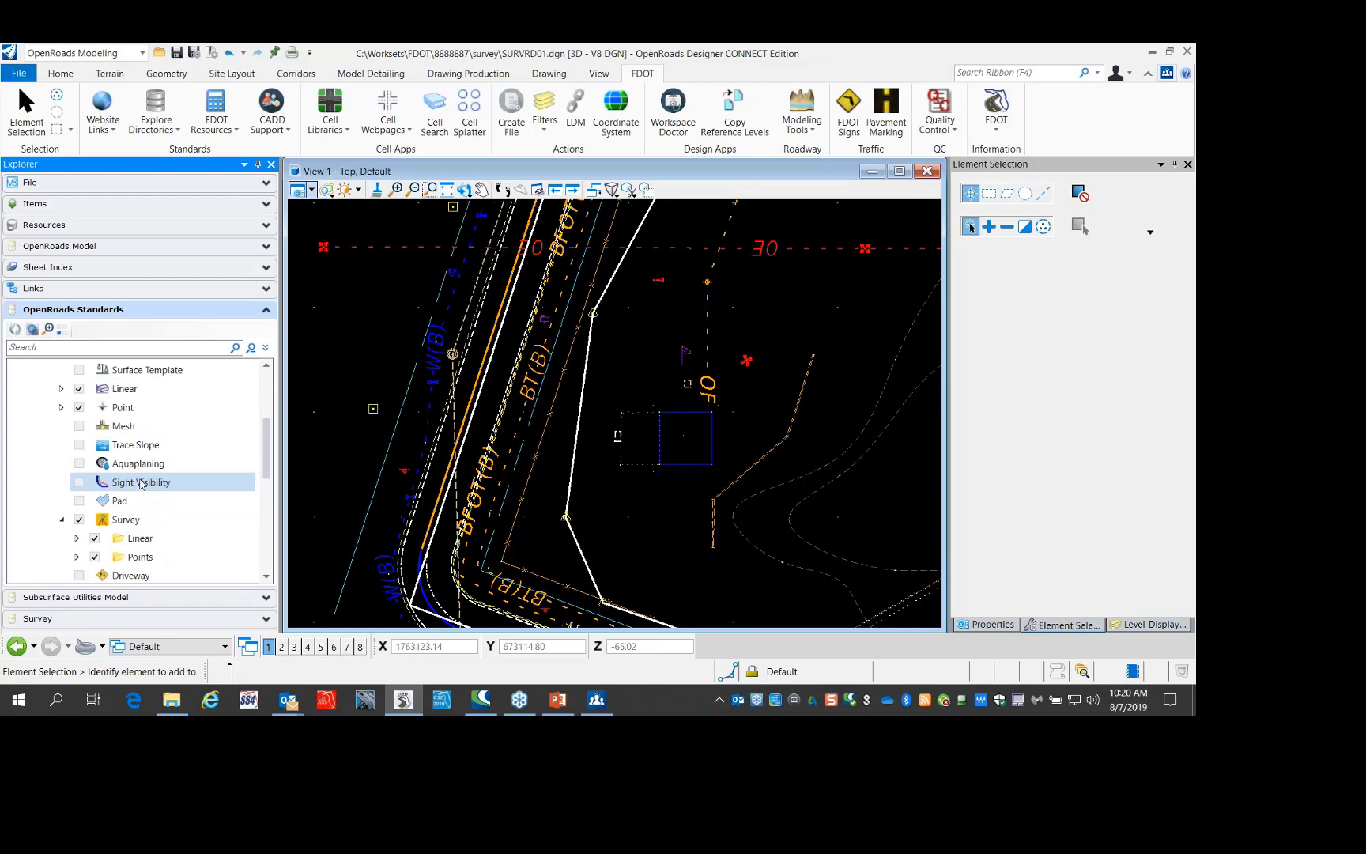
Turn the display of the Survey folder under the Linear feature definitions off and on, and collapse the Linear and Survey branches
{"action": "left_click", "coordinate": [61, 388]}
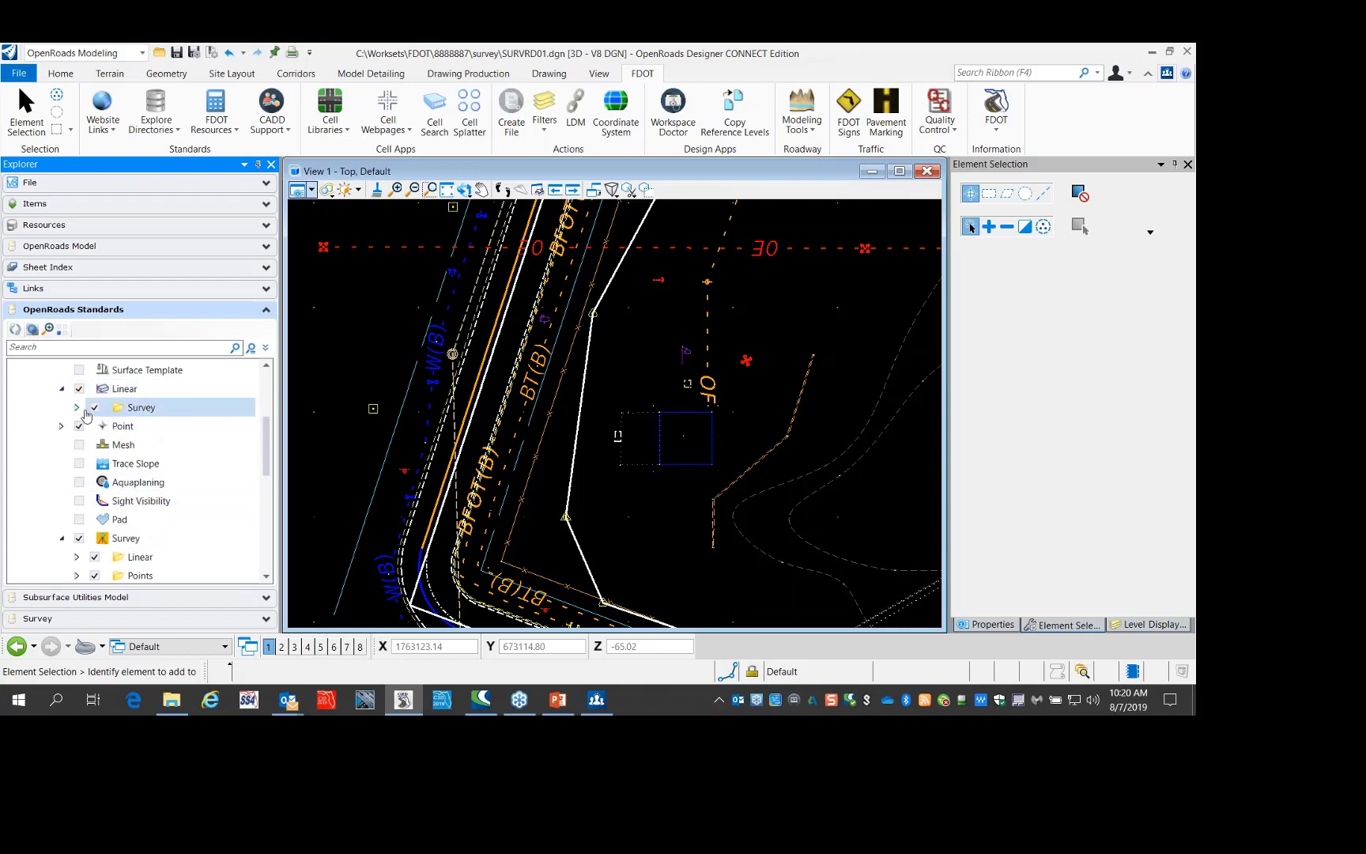
{"action": "left_click", "coordinate": [78, 407]}
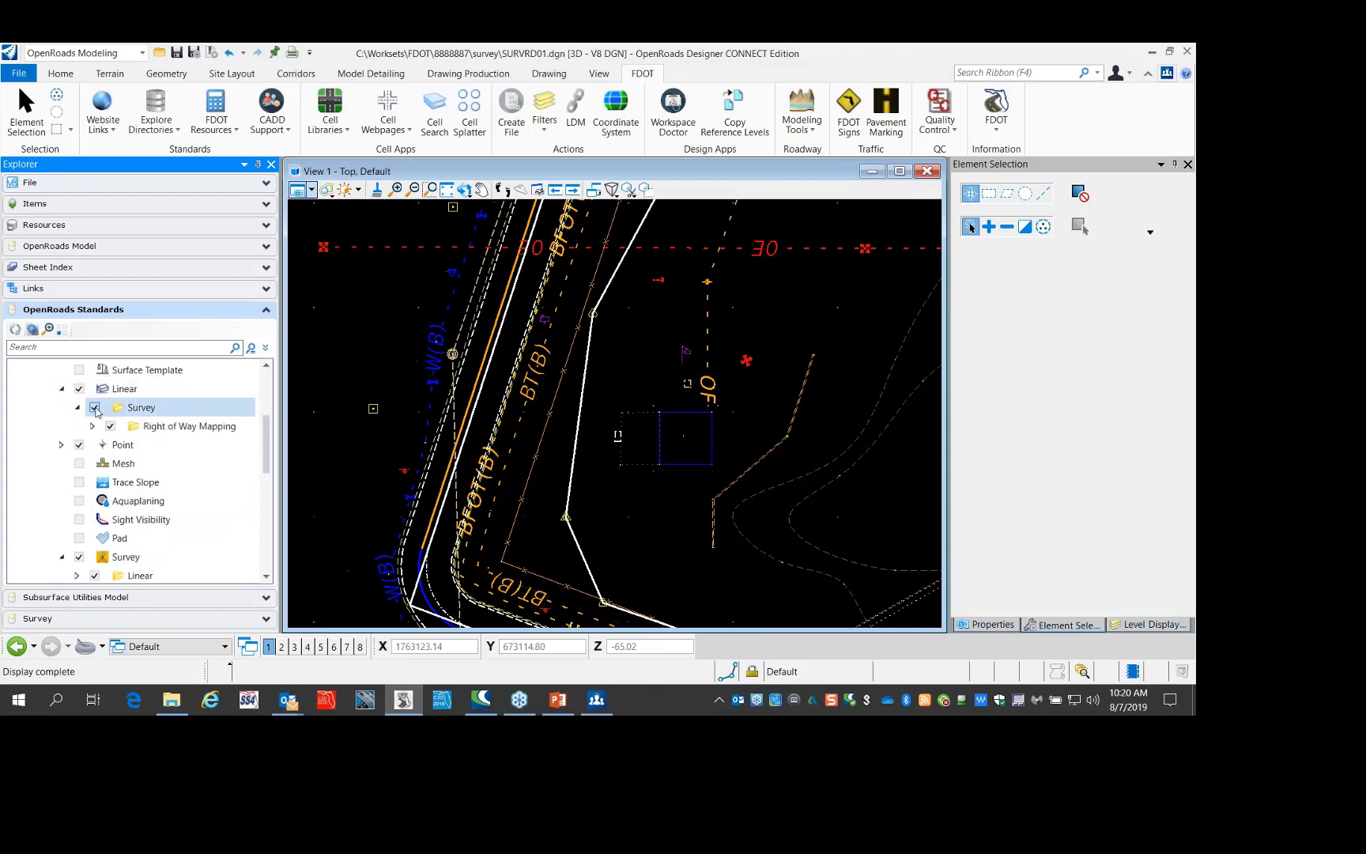
{"action": "left_click", "coordinate": [96, 408]}
{"action": "double_click", "coordinate": [95, 408]}
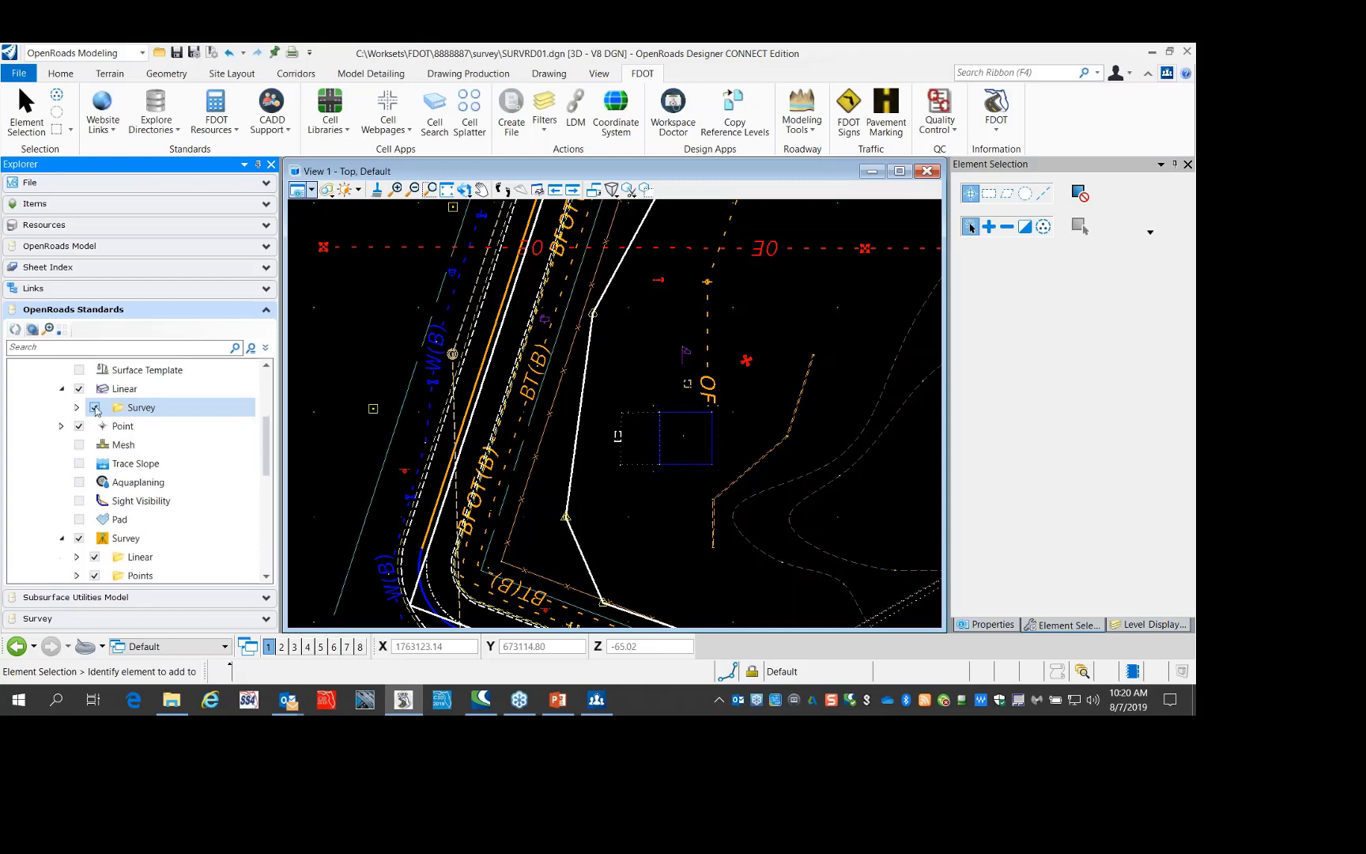
{"action": "left_click", "coordinate": [64, 390]}
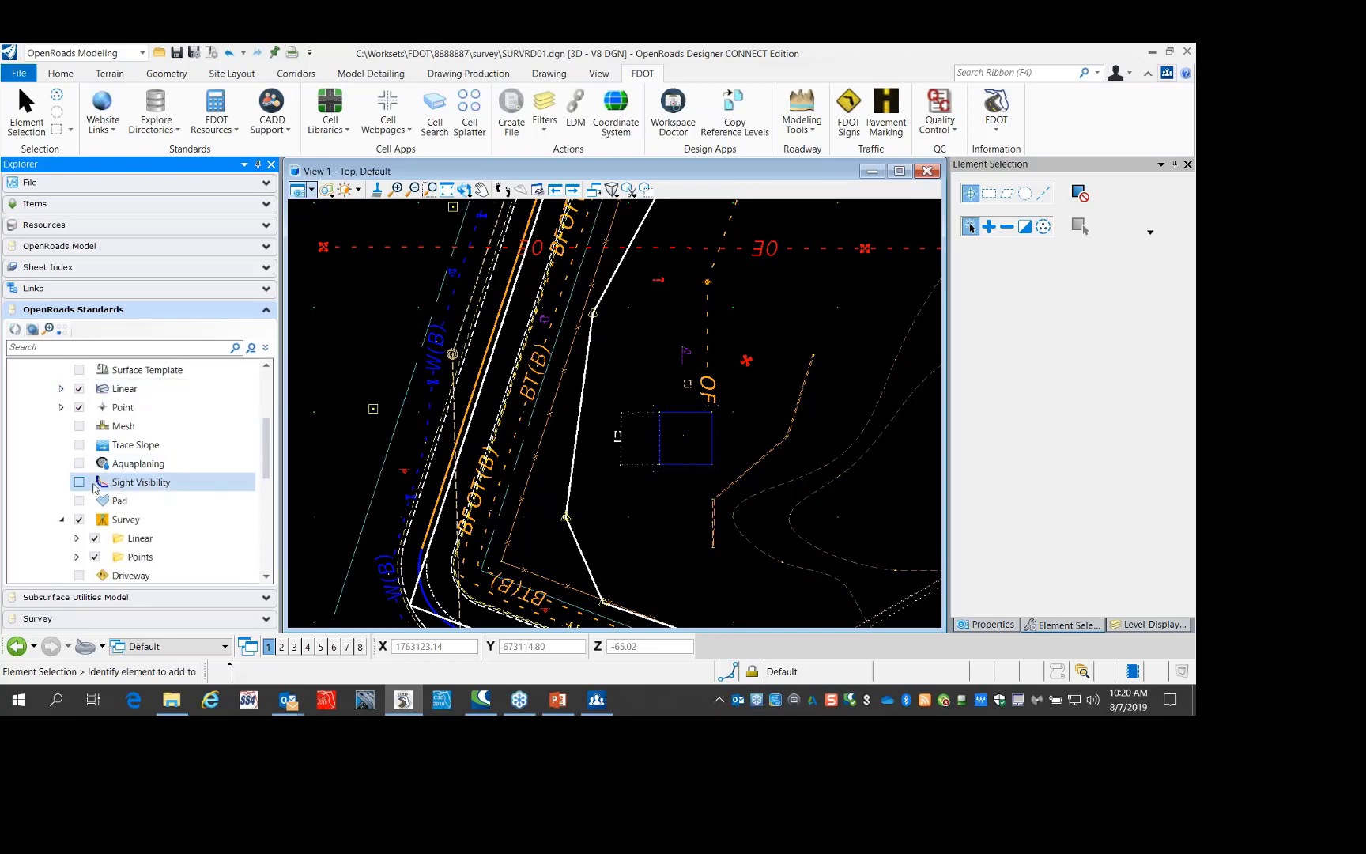
{"action": "left_click", "coordinate": [62, 522]}
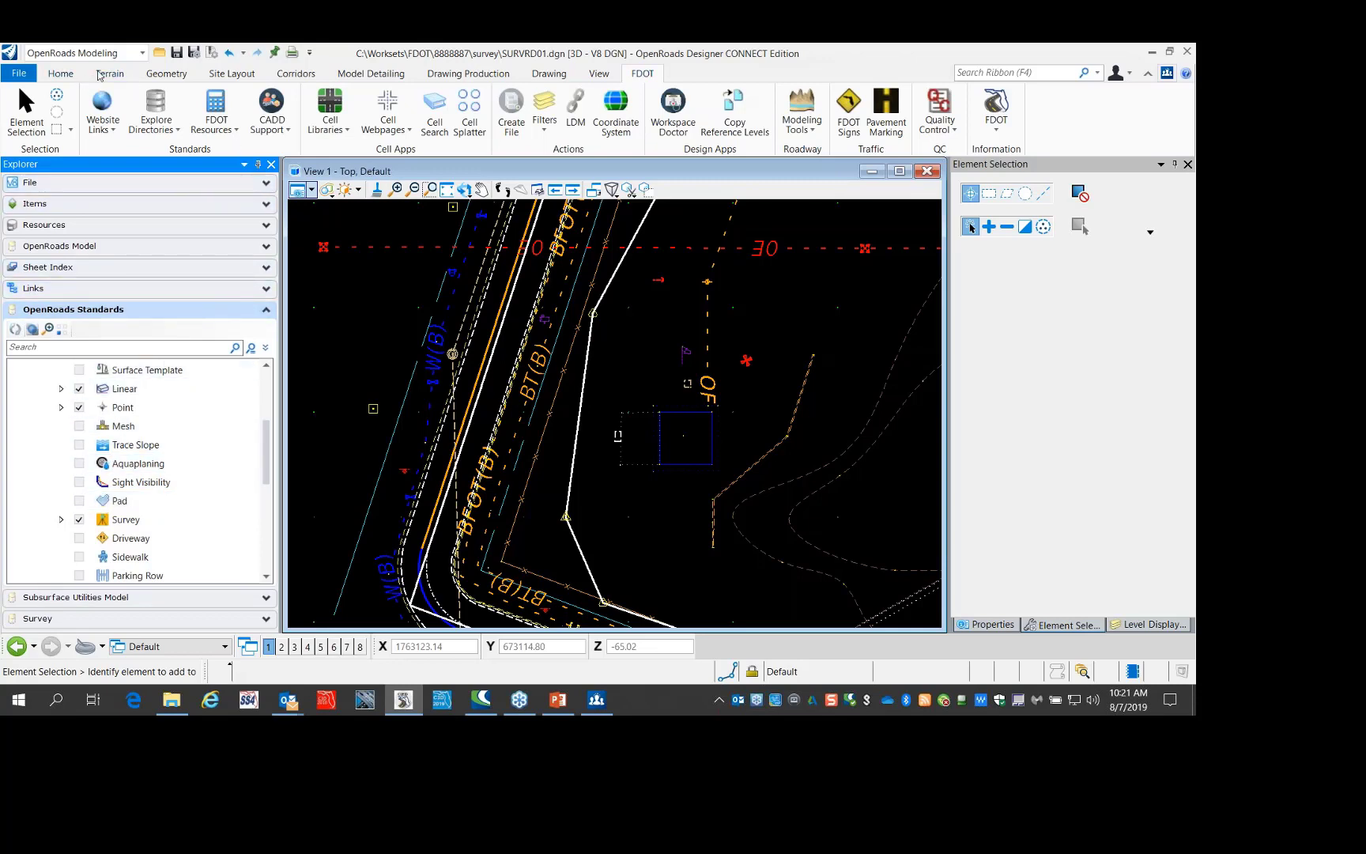
Review the available workflows and set the active workflow to Survey
{"action": "left_click", "coordinate": [127, 52]}
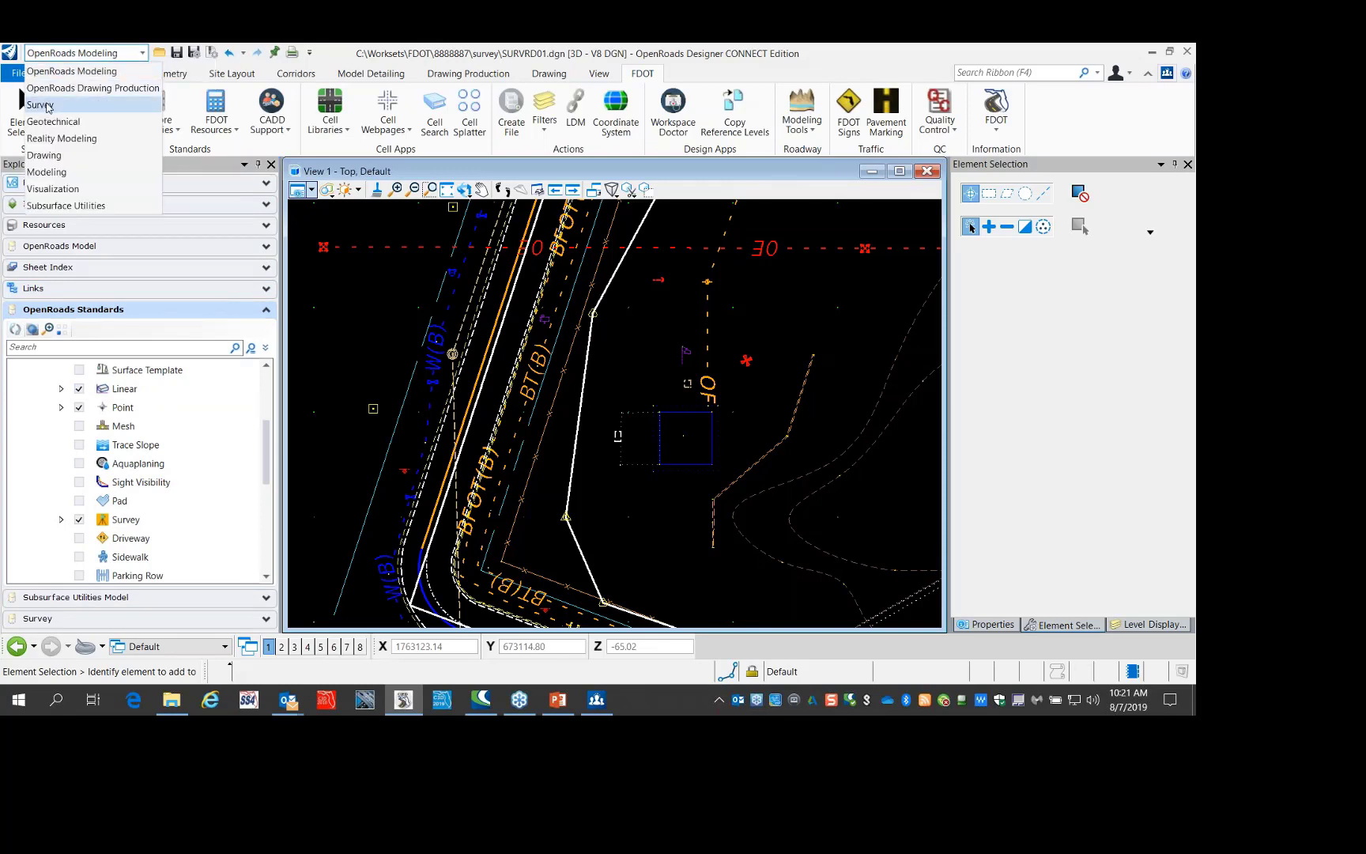
{"action": "left_click", "coordinate": [90, 53]}
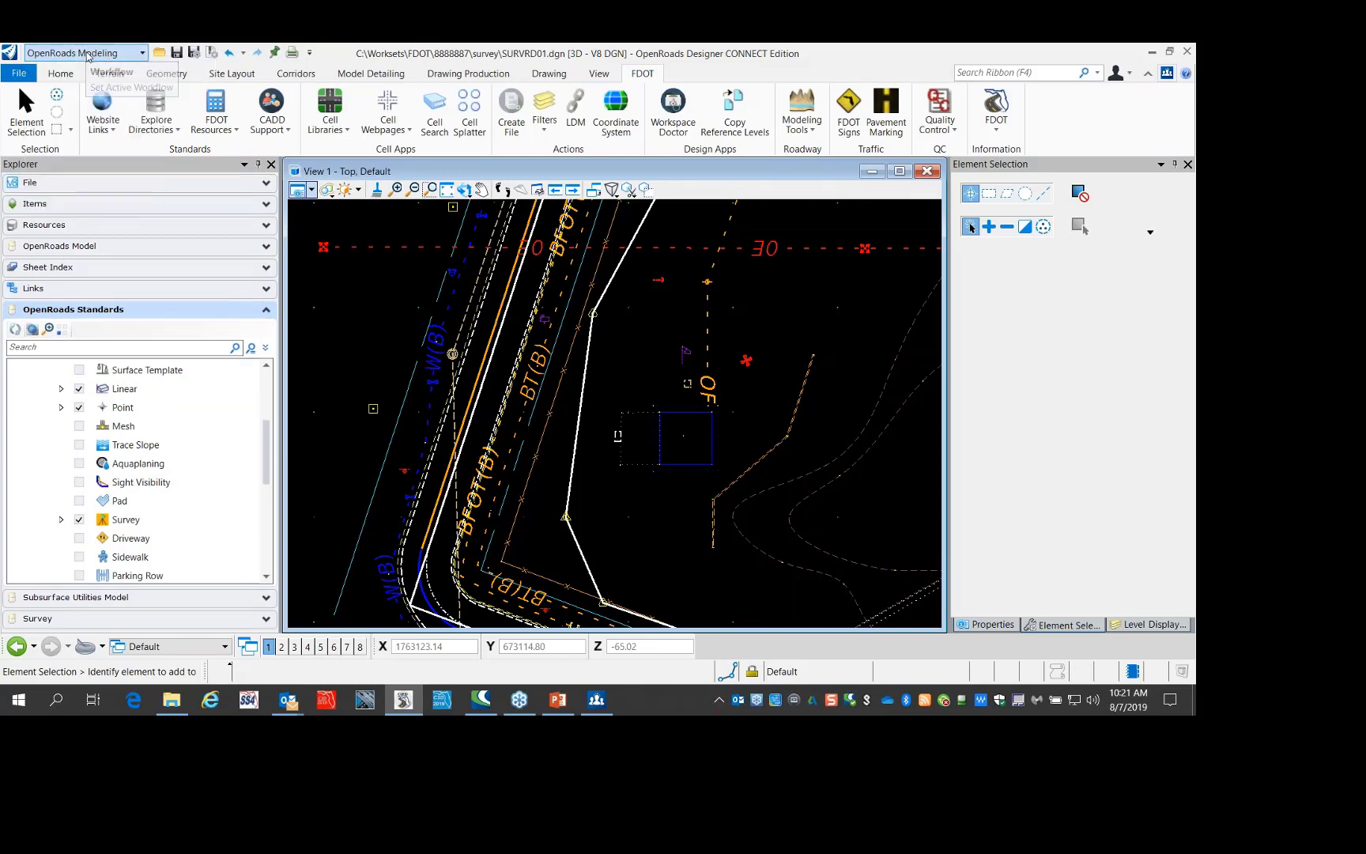
{"action": "left_click", "coordinate": [89, 53]}
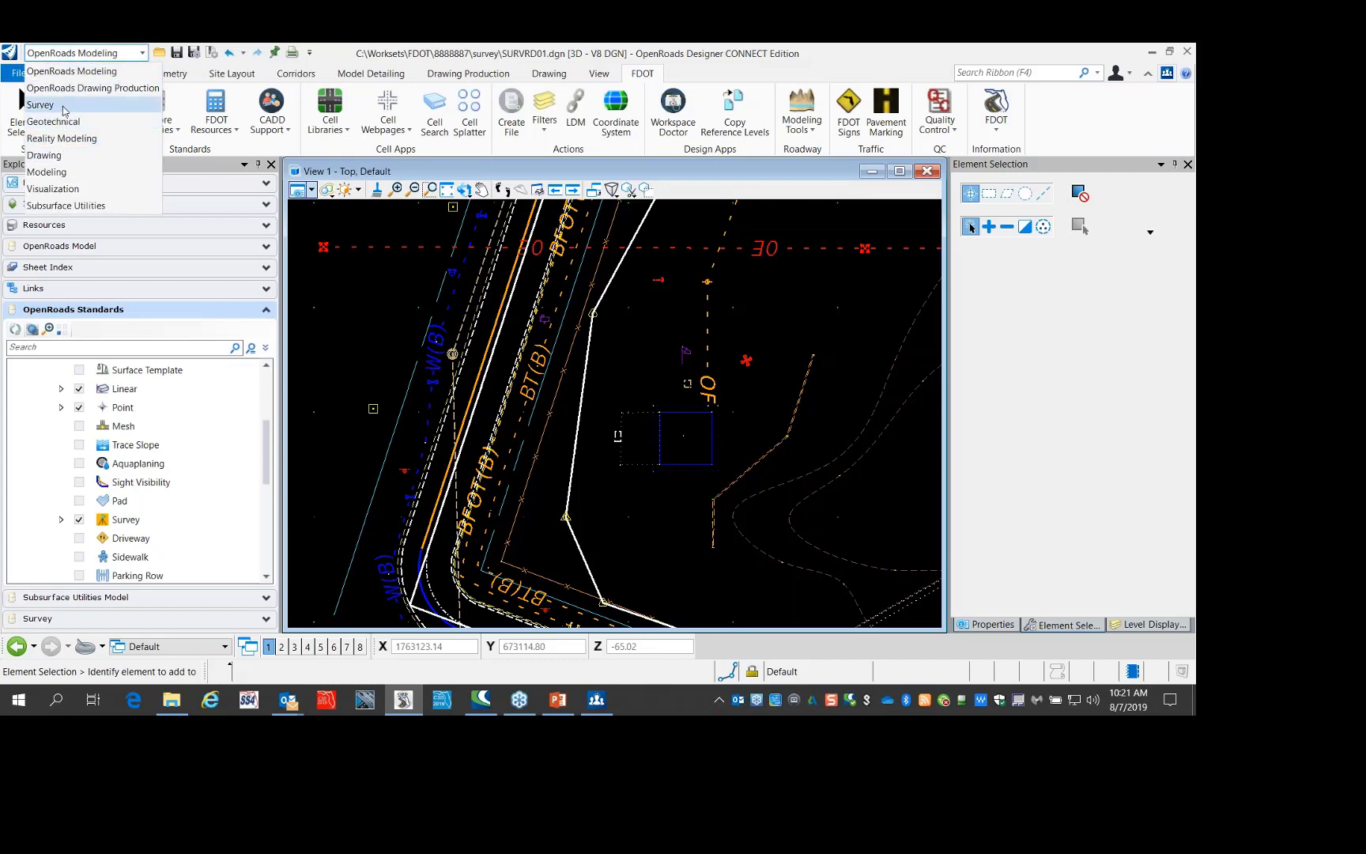
{"action": "left_click", "coordinate": [64, 106]}
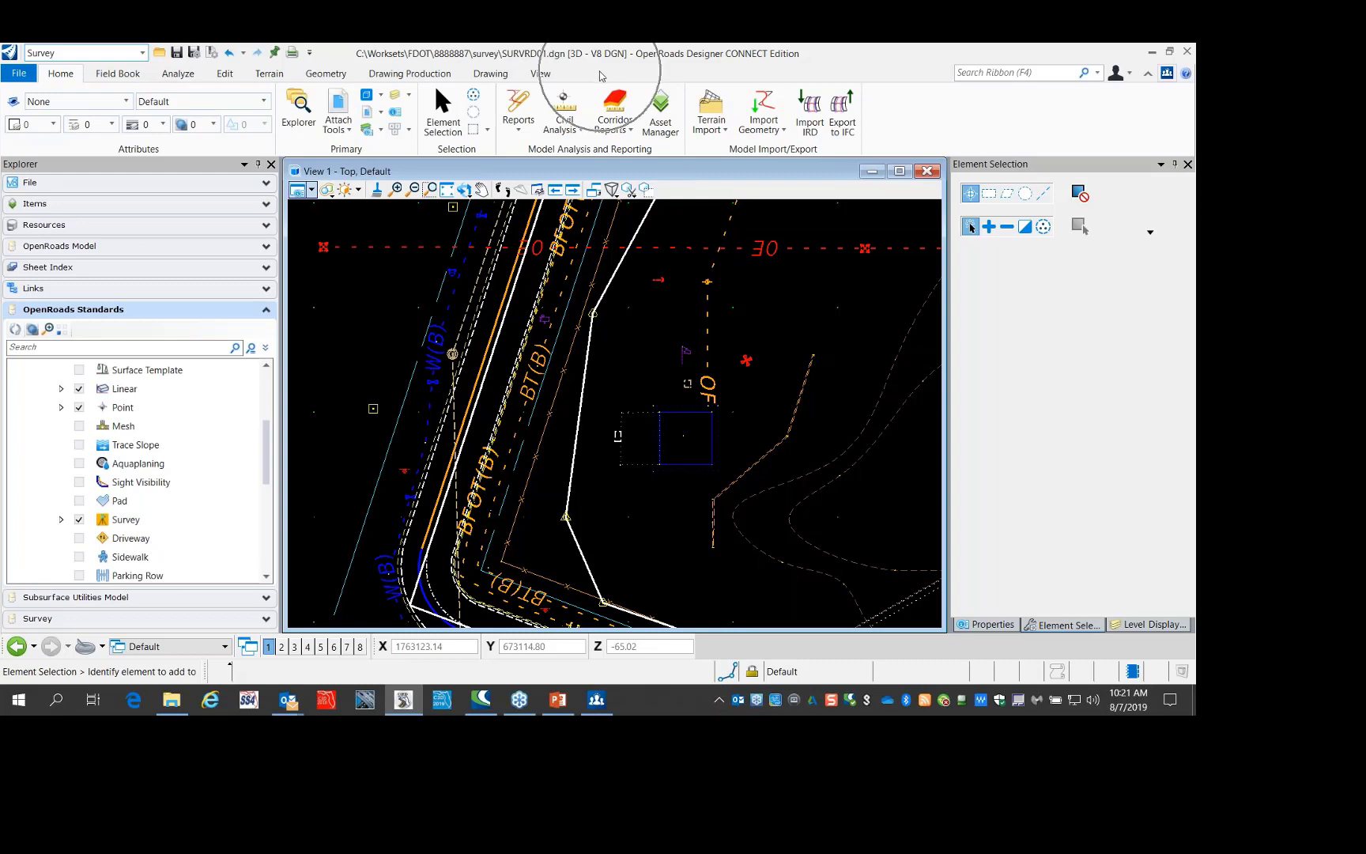
Open the Element Templates manager to view the available template libraries, and close it
{"action": "left_click", "coordinate": [126, 102]}
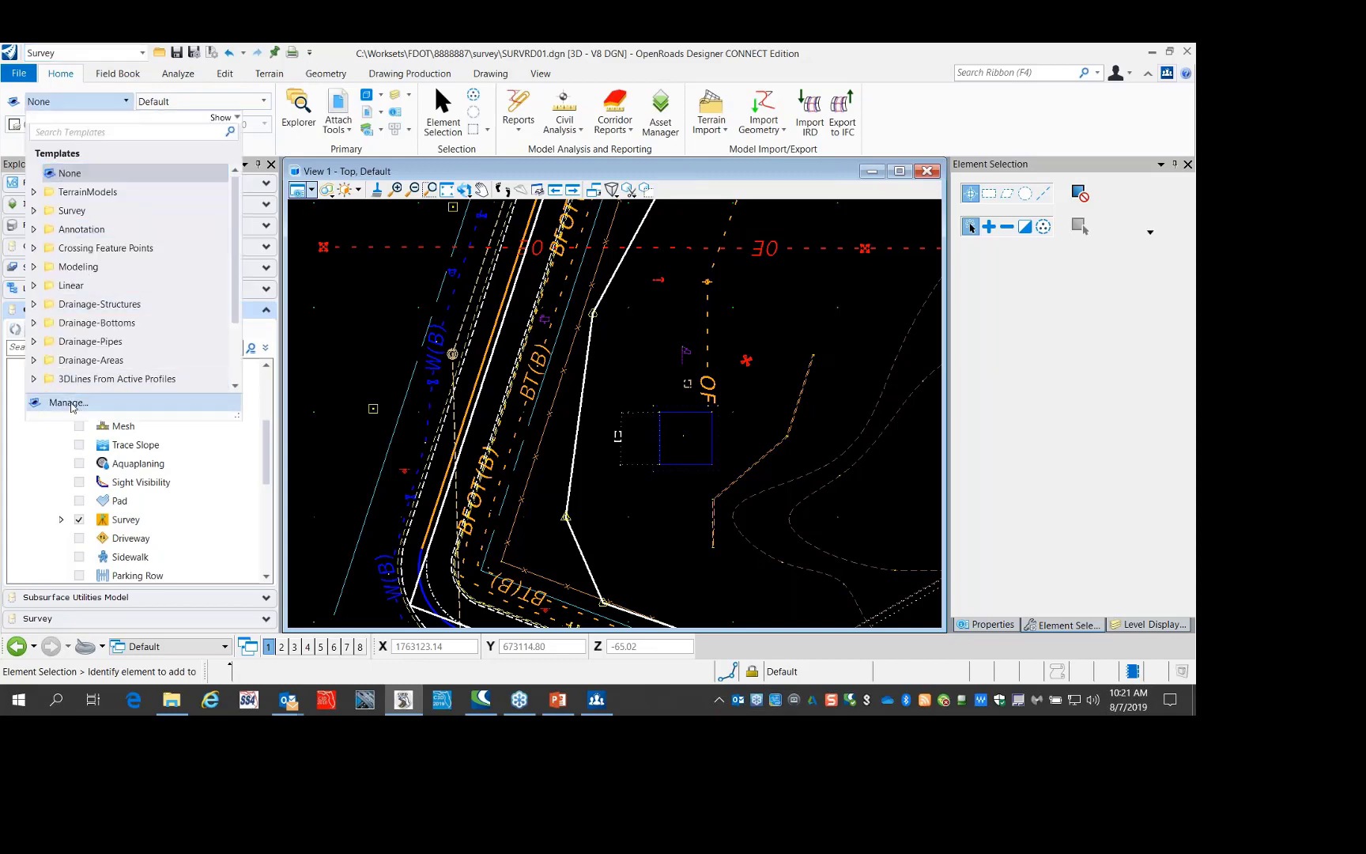
{"action": "left_click", "coordinate": [73, 405]}
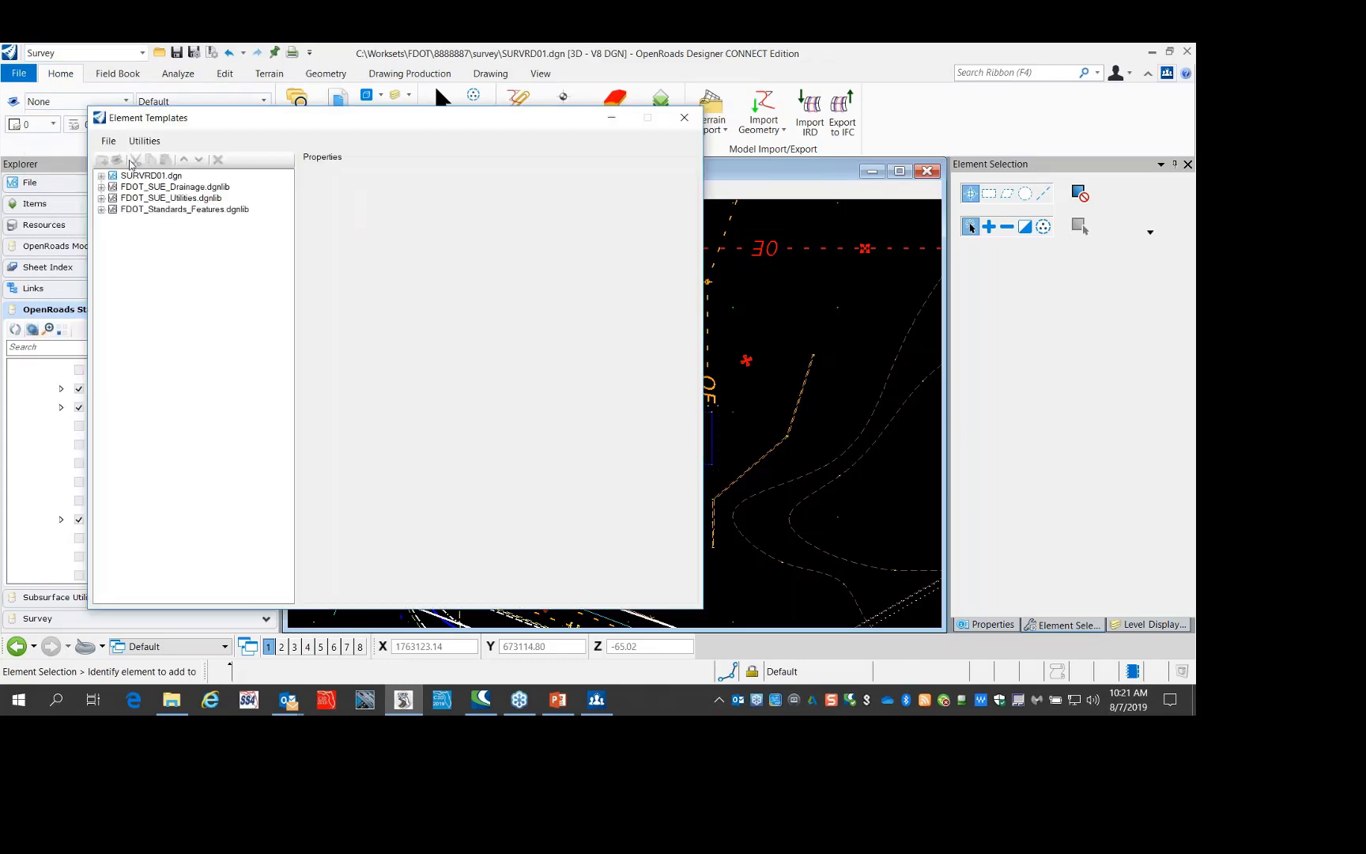
{"action": "left_click", "coordinate": [684, 117]}
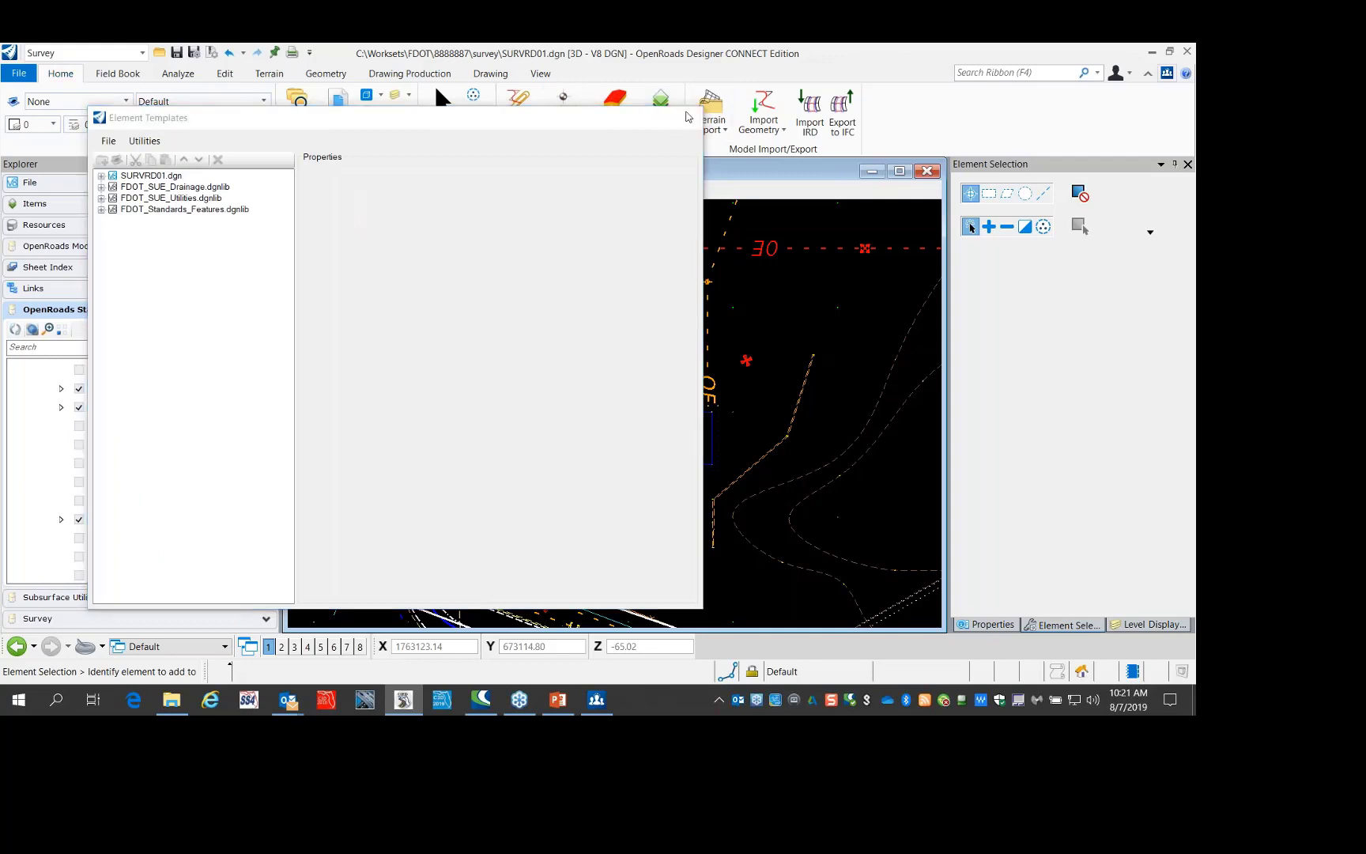
Check the active level list, and turn the Explorer off and back on
{"action": "left_click", "coordinate": [262, 103]}
{"action": "left_click", "coordinate": [262, 103]}
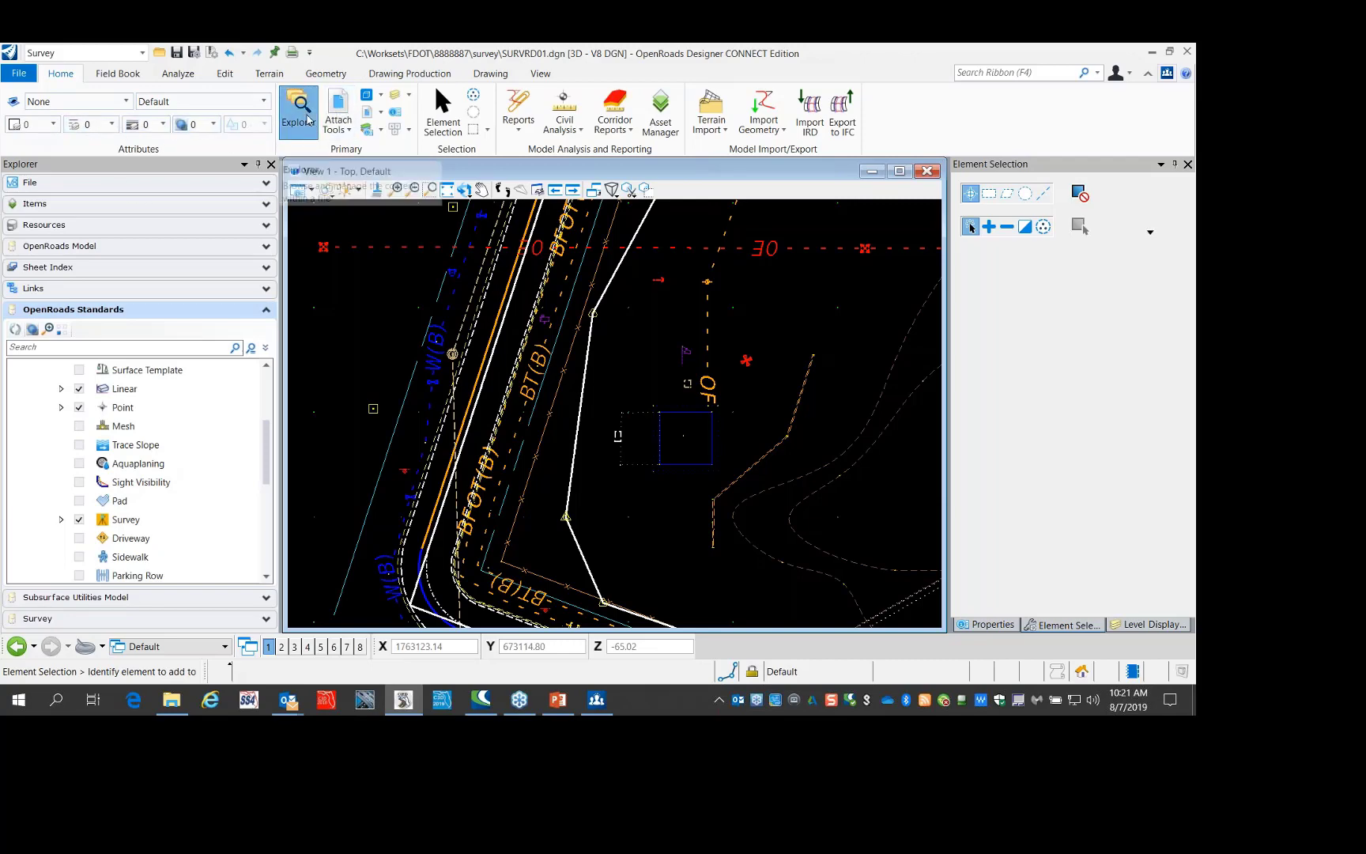
{"action": "left_click", "coordinate": [309, 119]}
{"action": "left_click", "coordinate": [308, 119]}
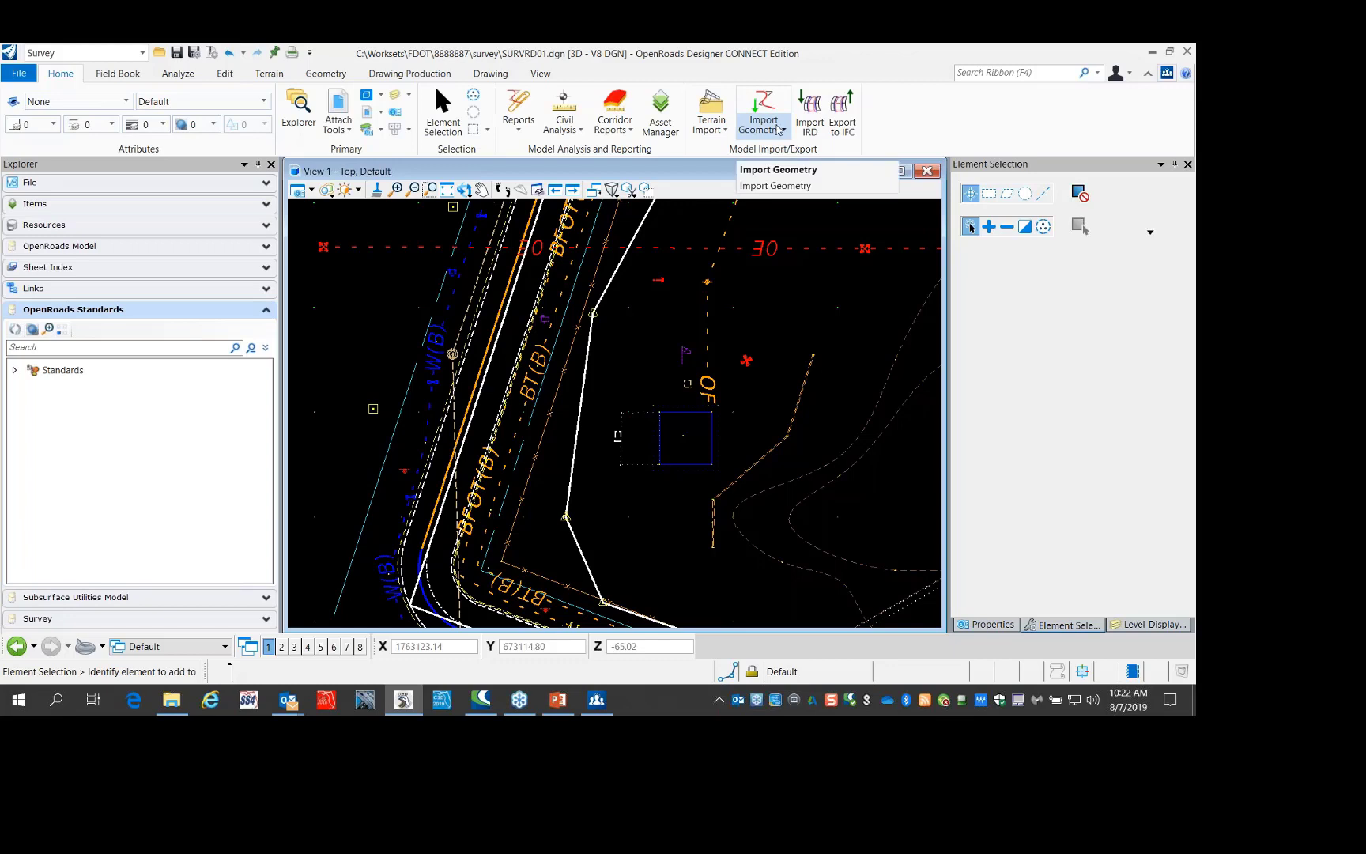
Show the Field Book tools of the Survey workflow and open the Survey Details window
{"action": "left_click", "coordinate": [108, 75]}
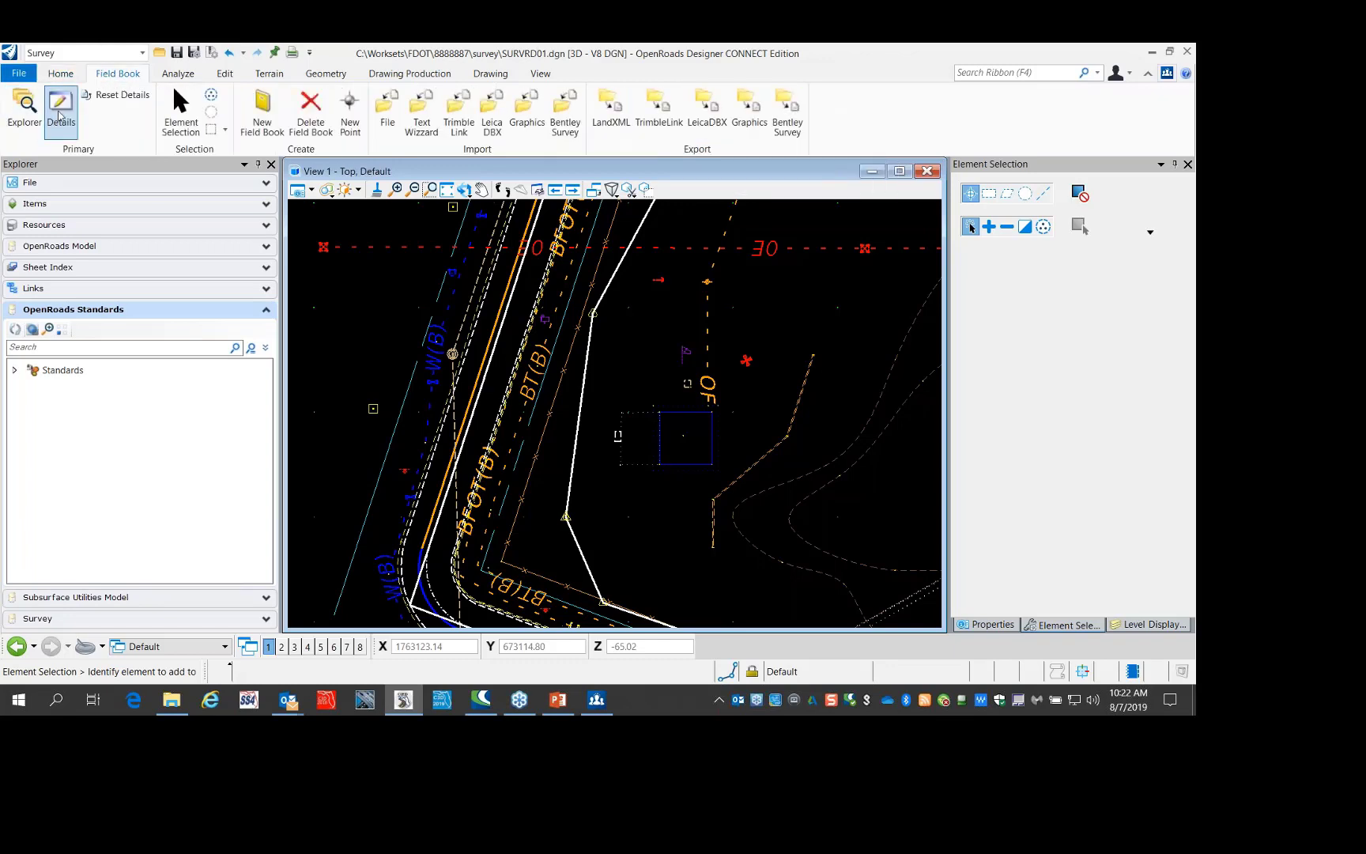
{"action": "left_click", "coordinate": [63, 116]}
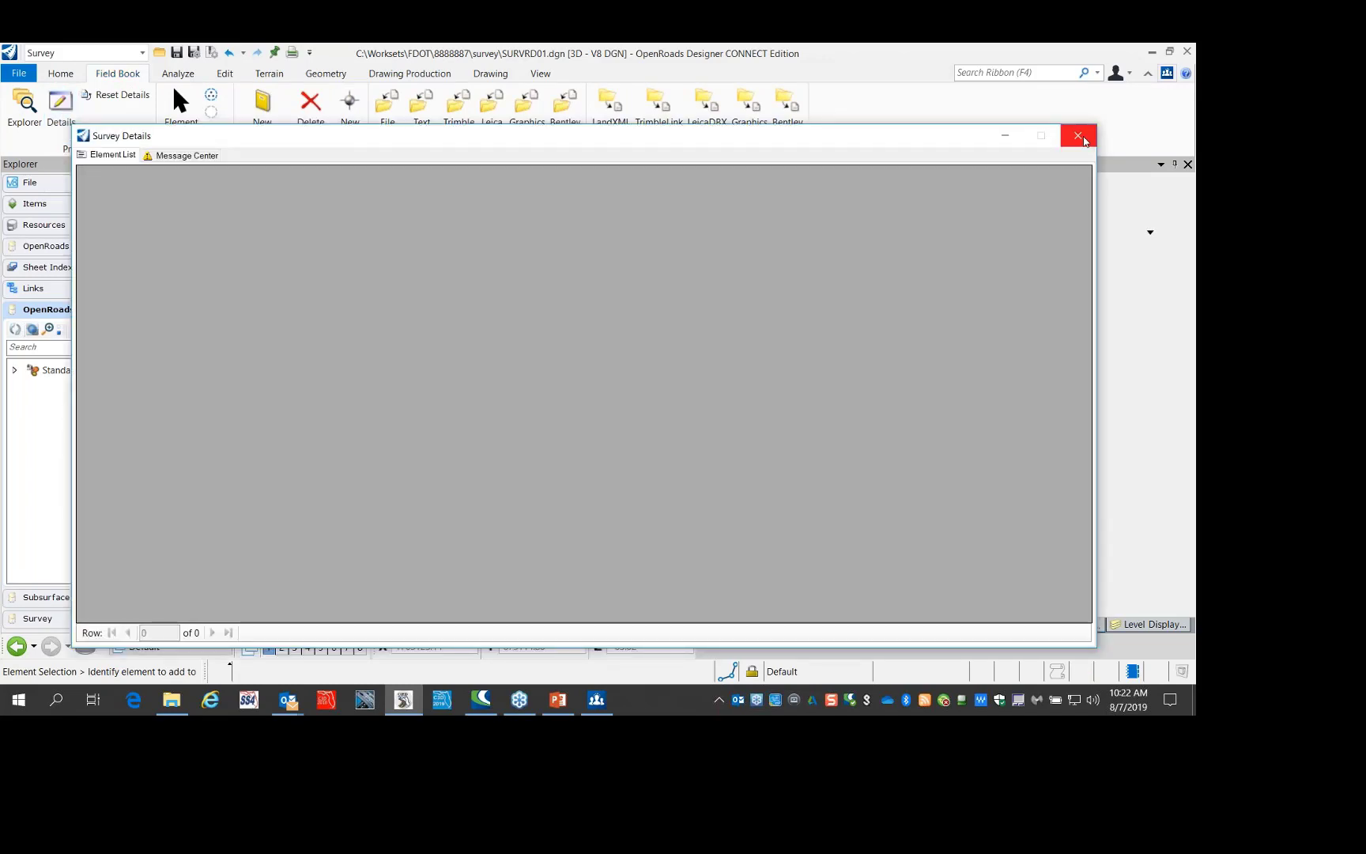
Close the Survey Details window and expand Survey Data down to the contents of field book 8888888
{"action": "left_click", "coordinate": [1078, 136]}
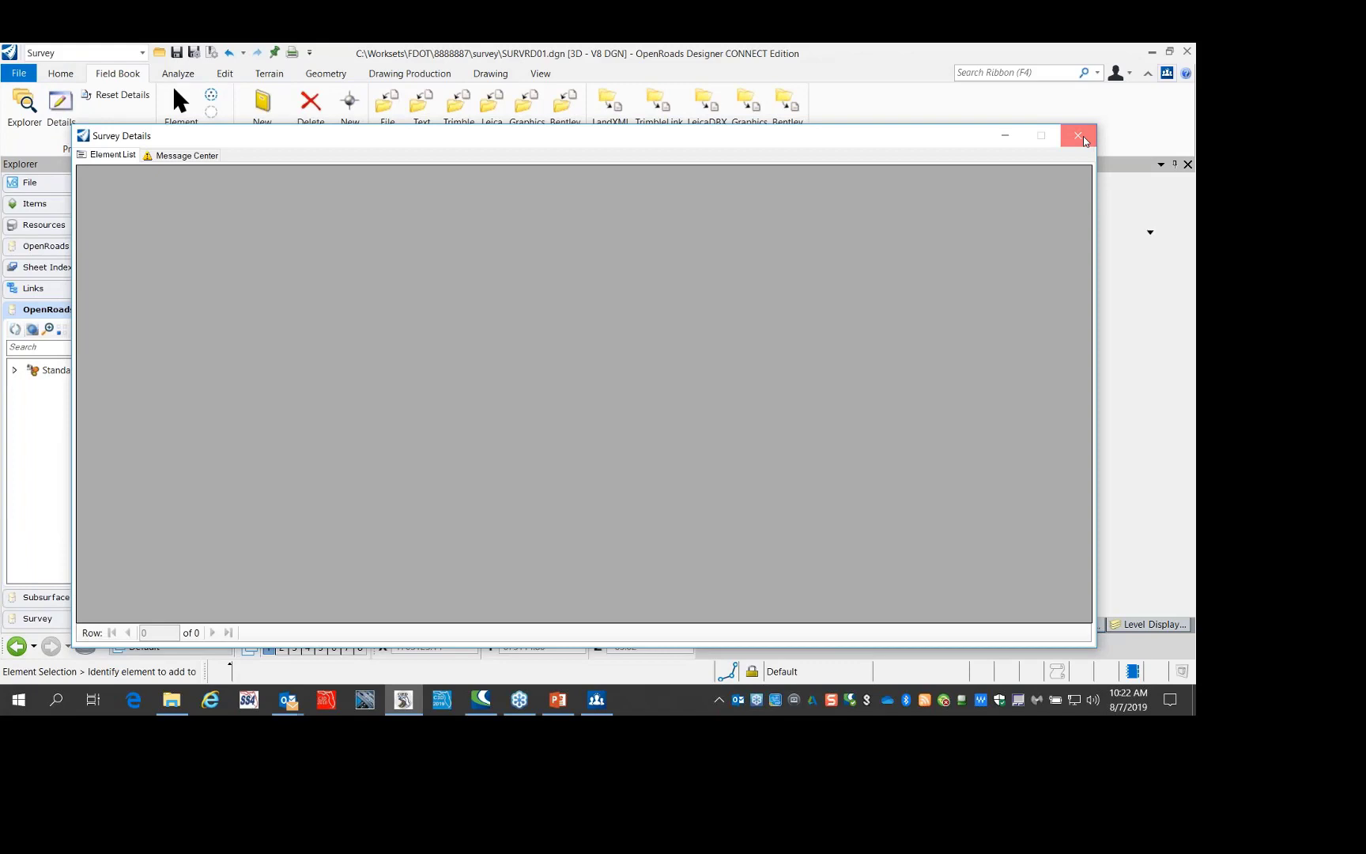
{"action": "left_click", "coordinate": [1078, 136]}
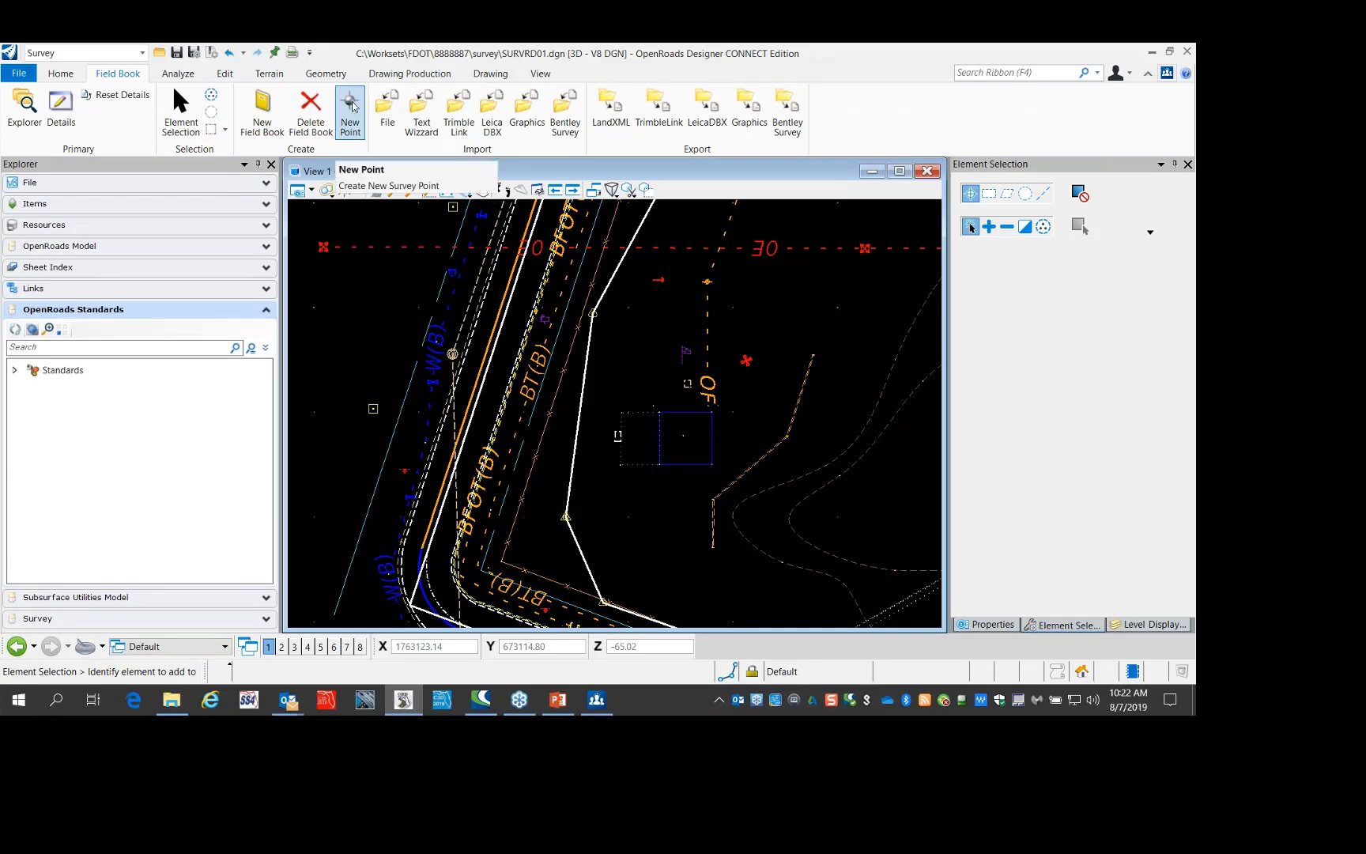
{"action": "left_click", "coordinate": [116, 618]}
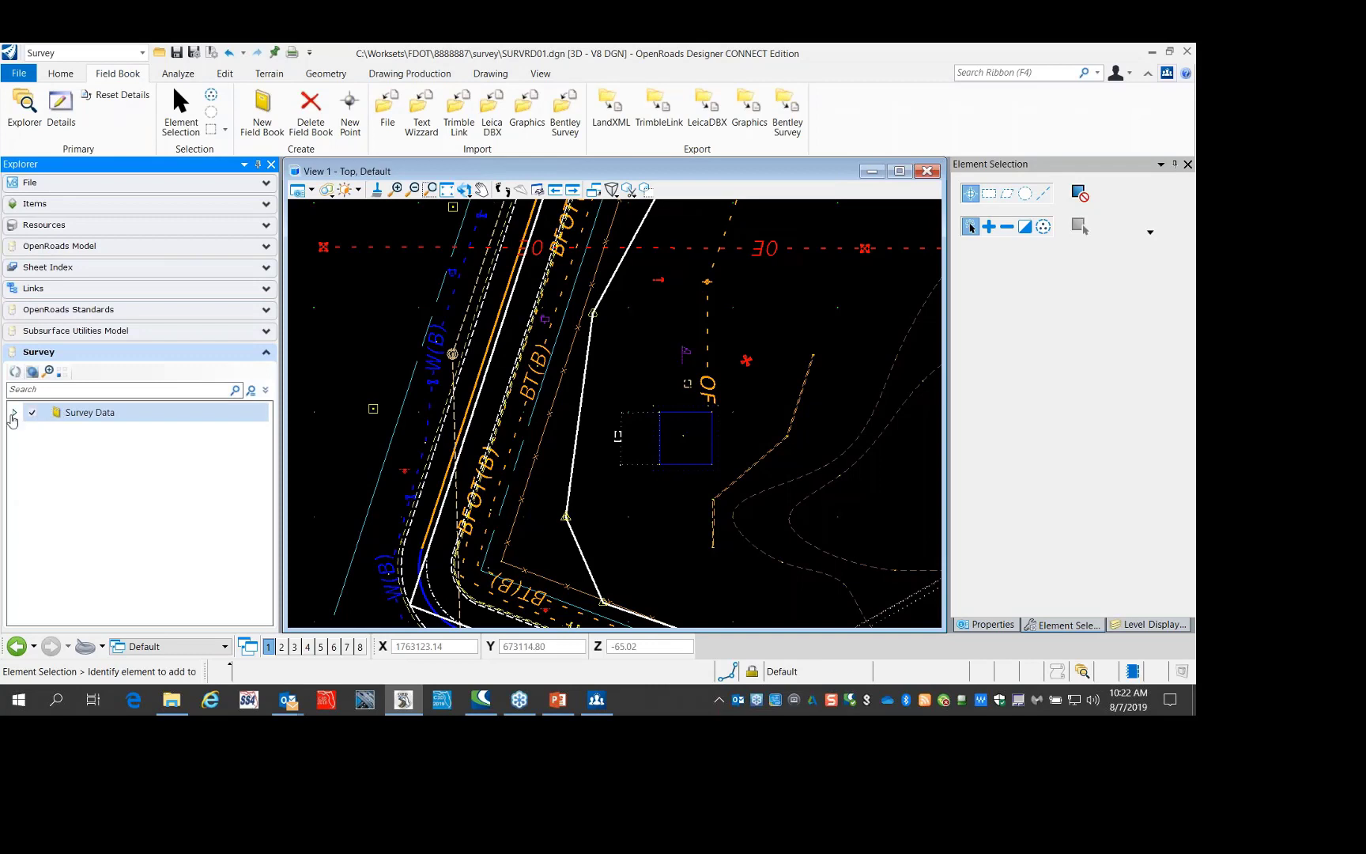
{"action": "left_click", "coordinate": [14, 412]}
{"action": "left_click", "coordinate": [31, 431]}
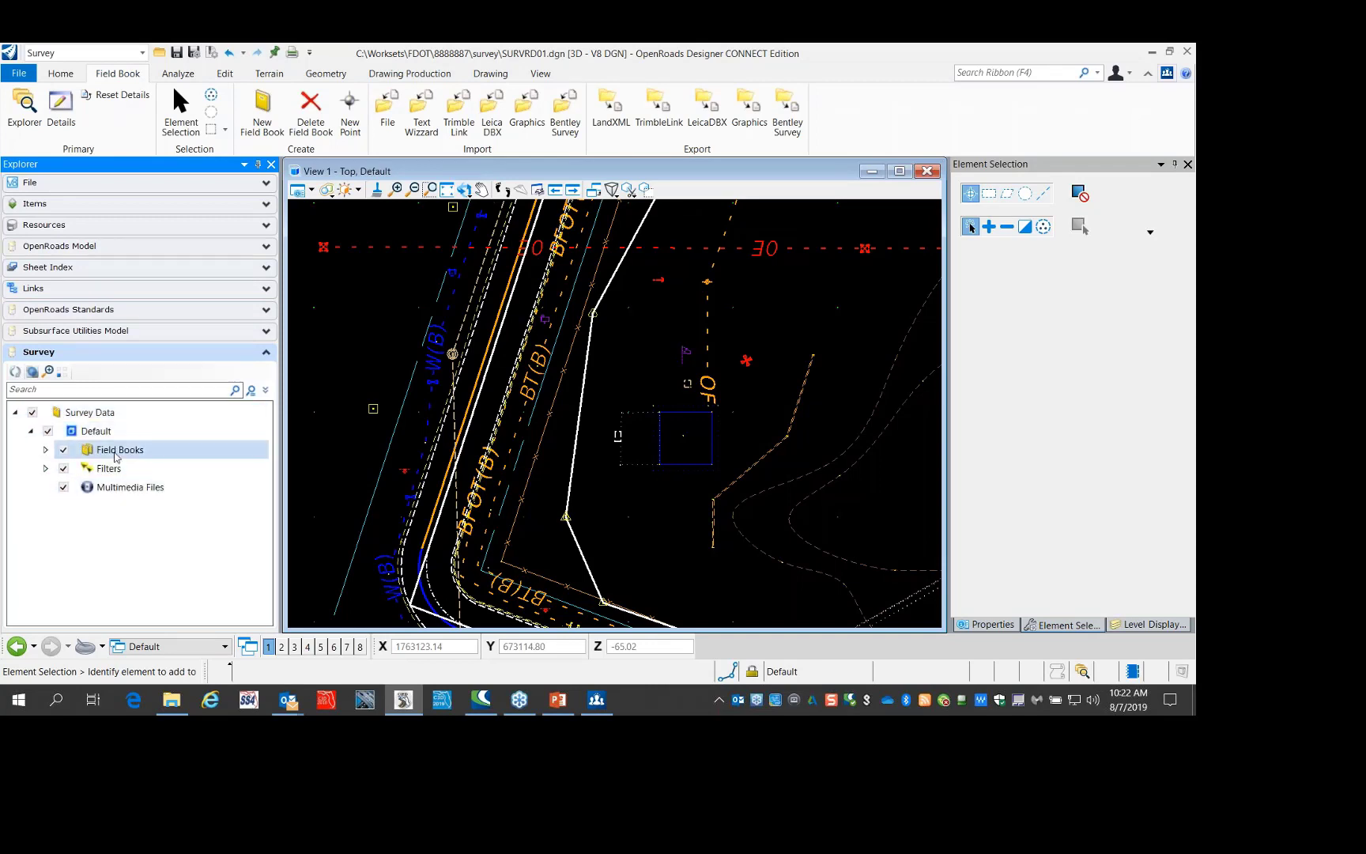
{"action": "left_click", "coordinate": [46, 449]}
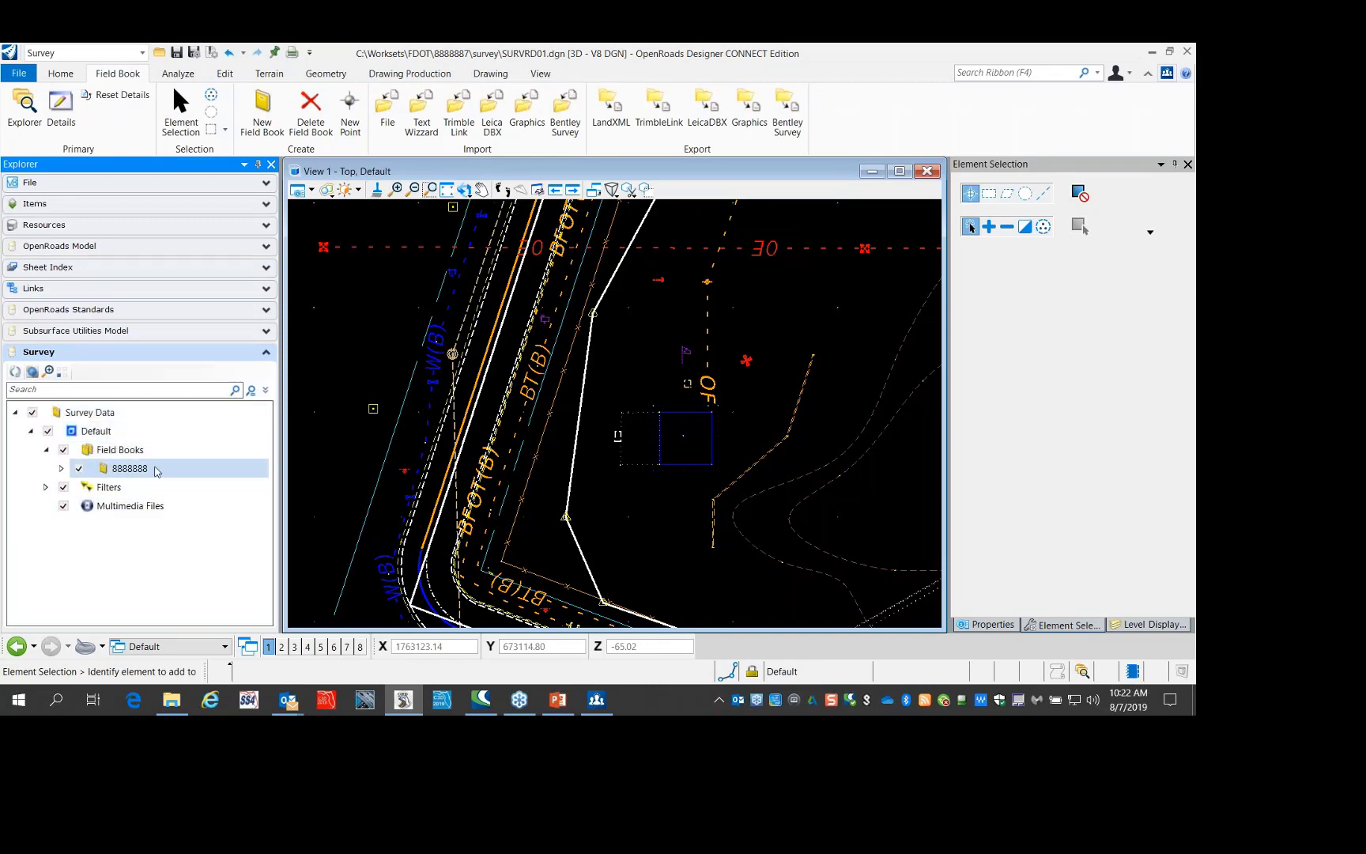
{"action": "left_click", "coordinate": [62, 468]}
{"action": "right_click", "coordinate": [170, 511]}
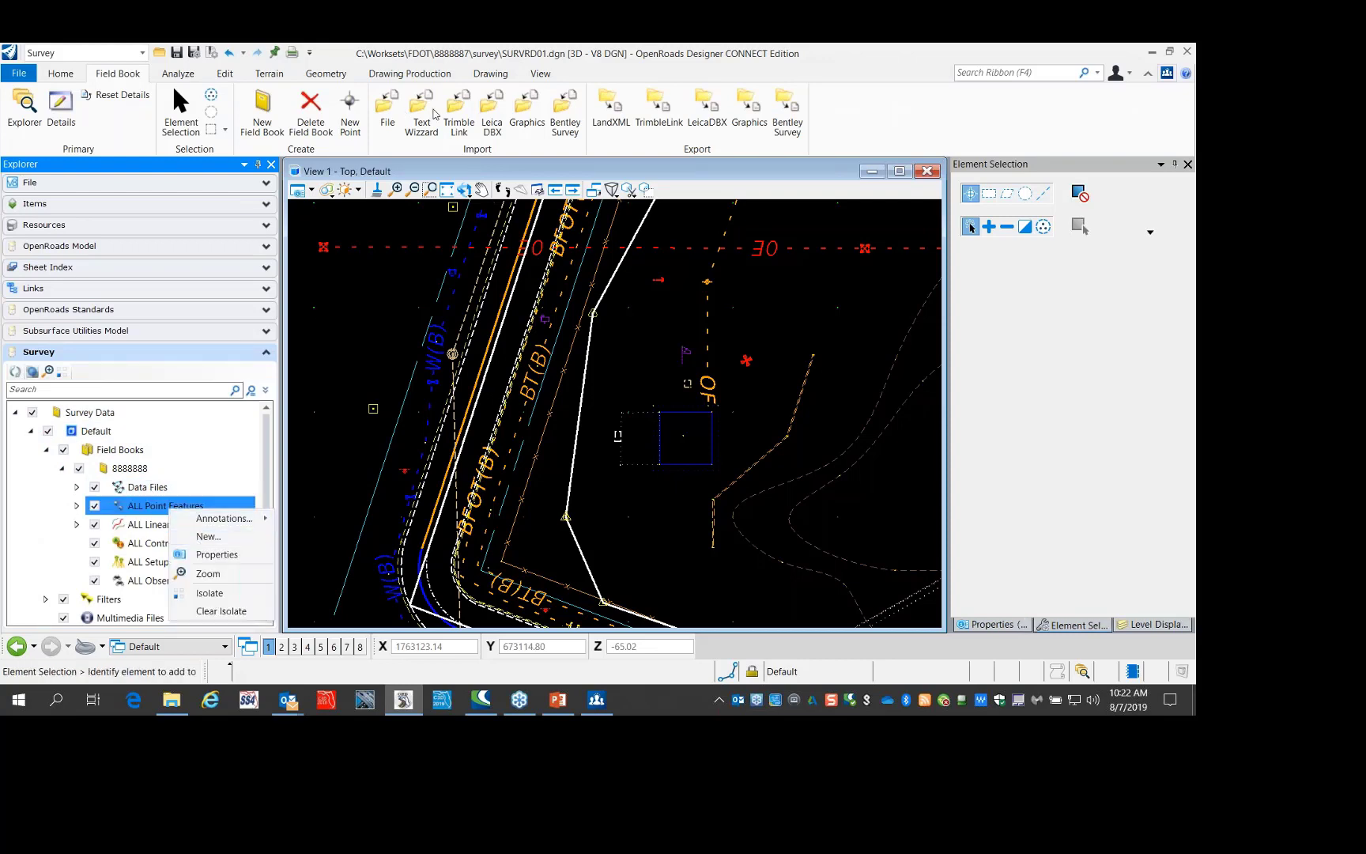
{"action": "left_click", "coordinate": [579, 148]}
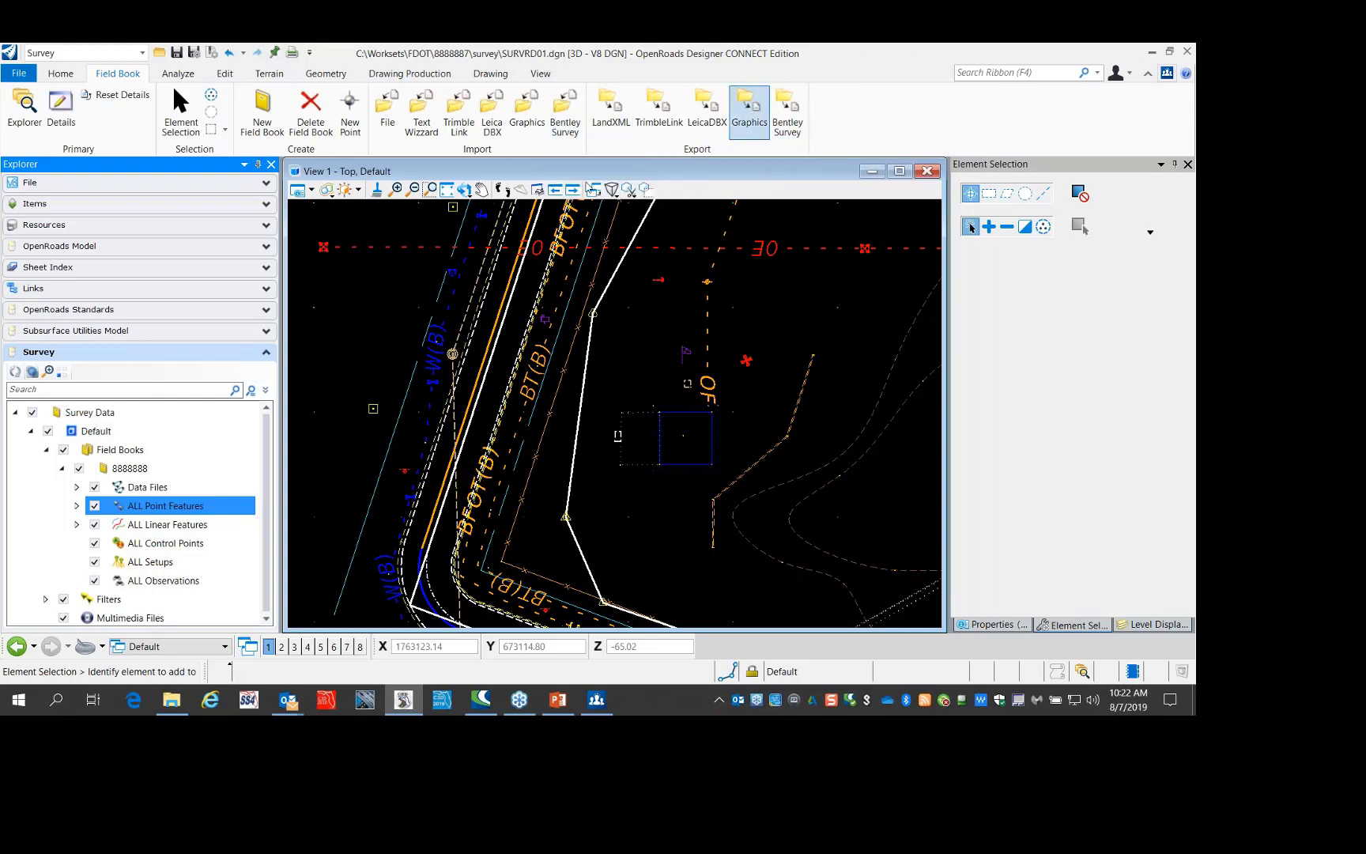
Show the Bentley Survey Format export of field book 8888888 and cancel the save
{"action": "left_click", "coordinate": [131, 468]}
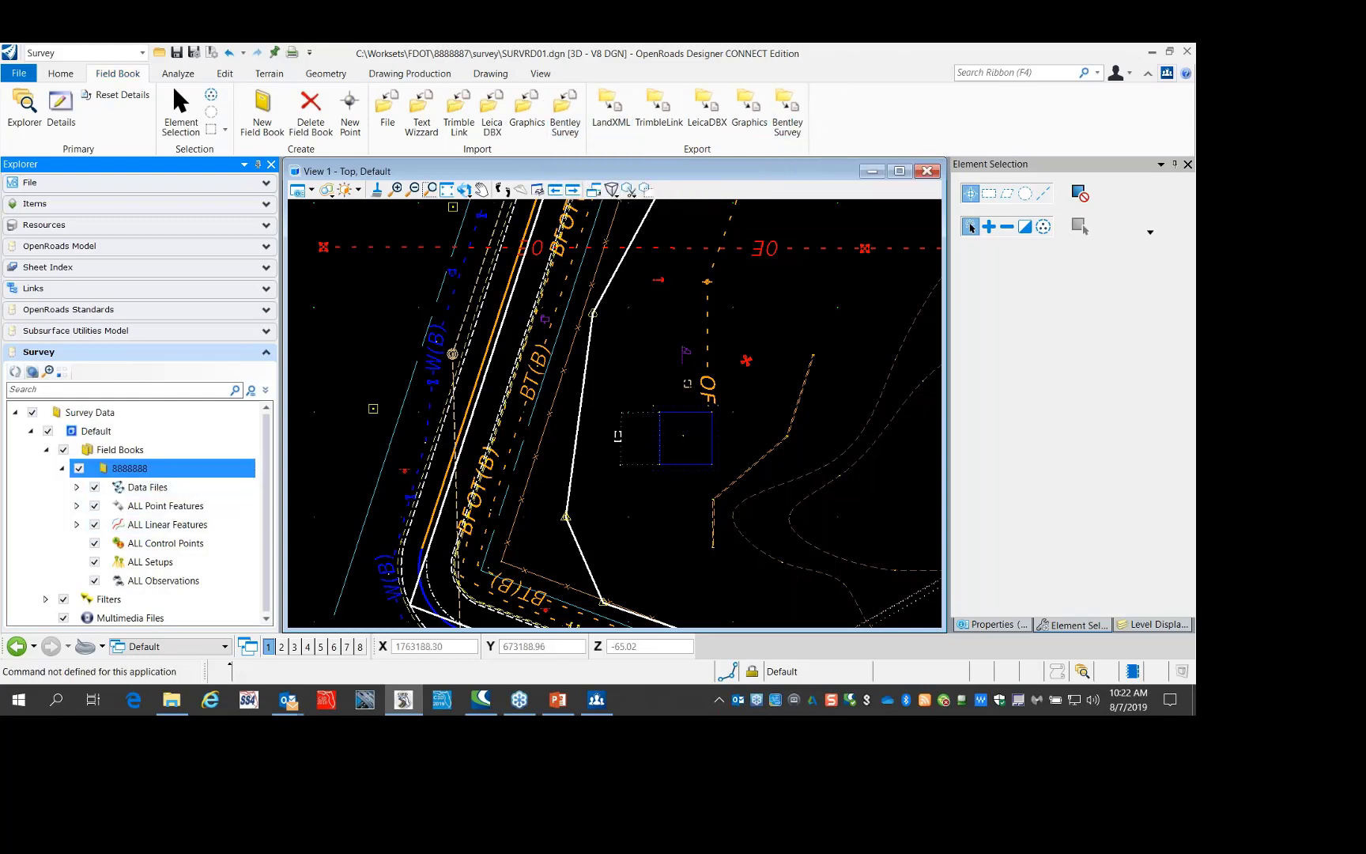
{"action": "right_click", "coordinate": [137, 468]}
{"action": "mouse_move", "coordinate": [198, 496]}
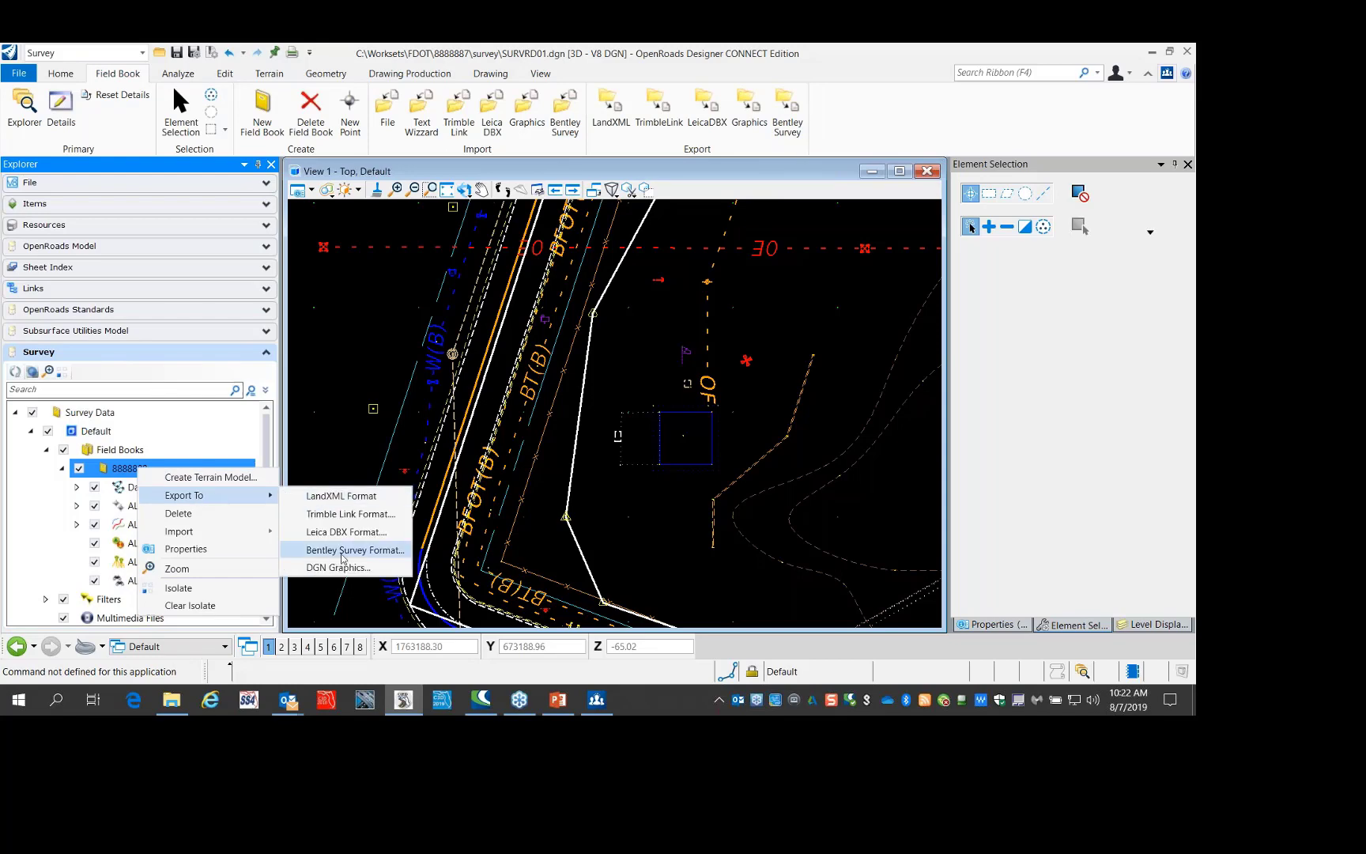
{"action": "left_click", "coordinate": [383, 552]}
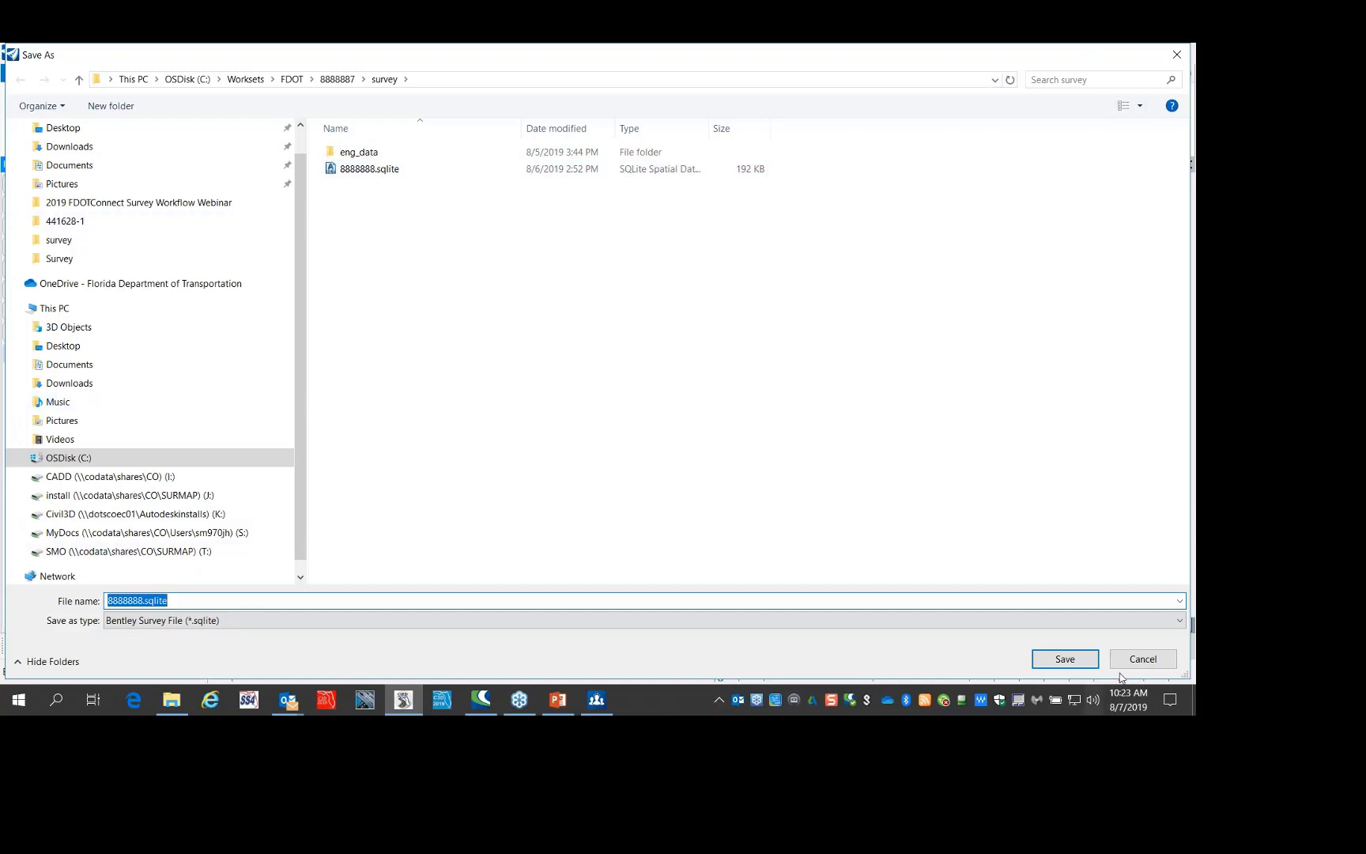
{"action": "left_click", "coordinate": [1149, 665]}
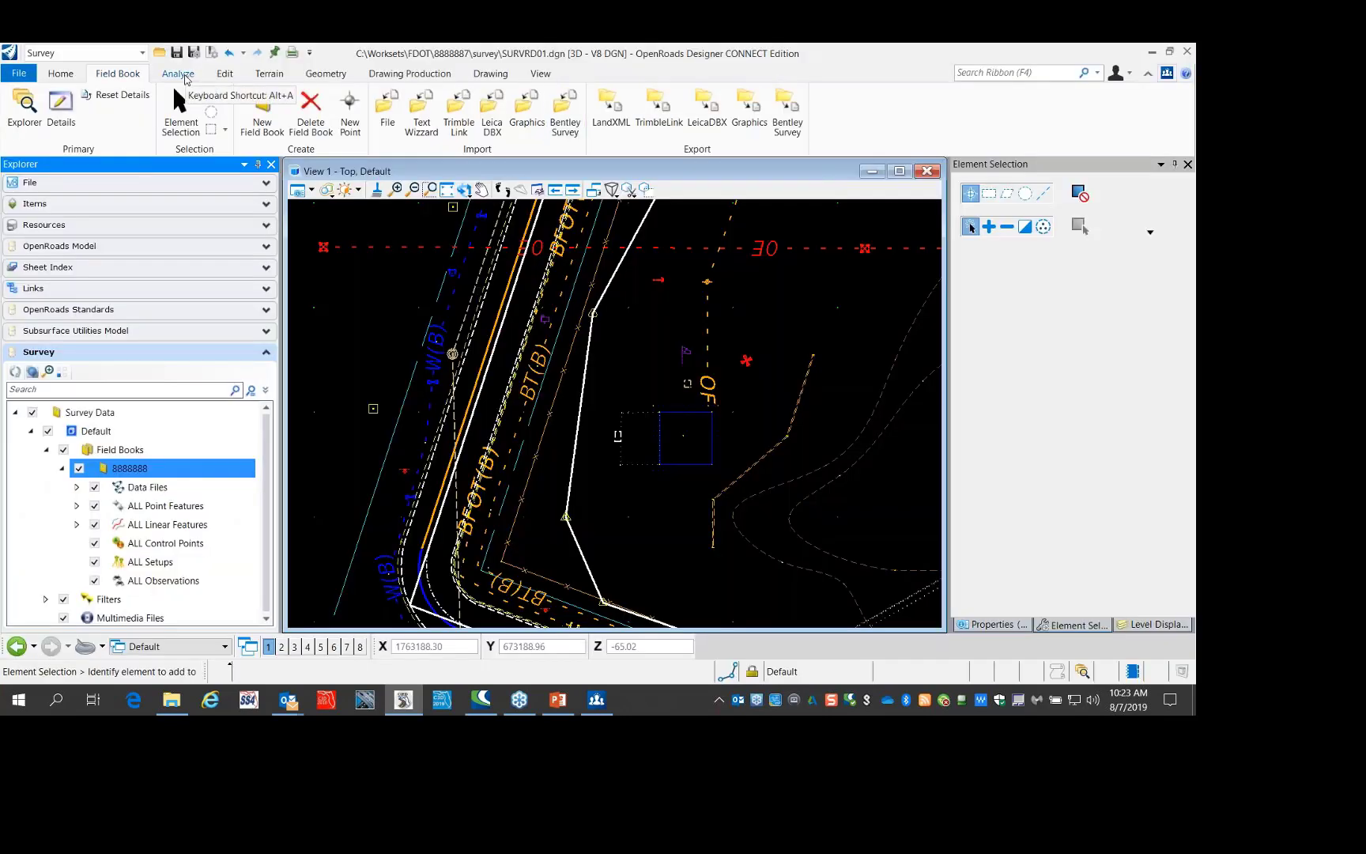
Try the All Annotations display from the Analyze tools and examine the survey points for annotations
{"action": "left_click", "coordinate": [179, 74]}
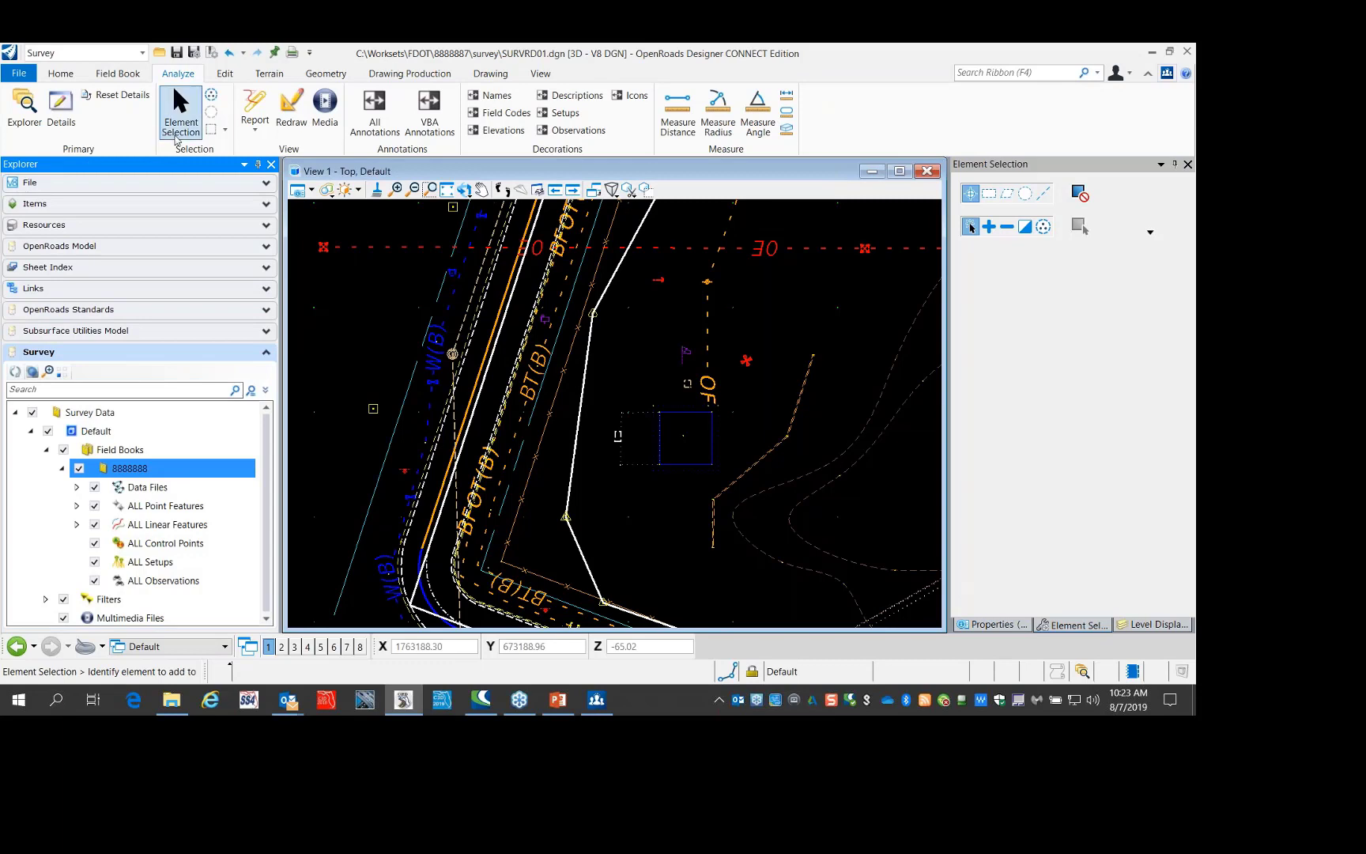
{"action": "left_click", "coordinate": [378, 115]}
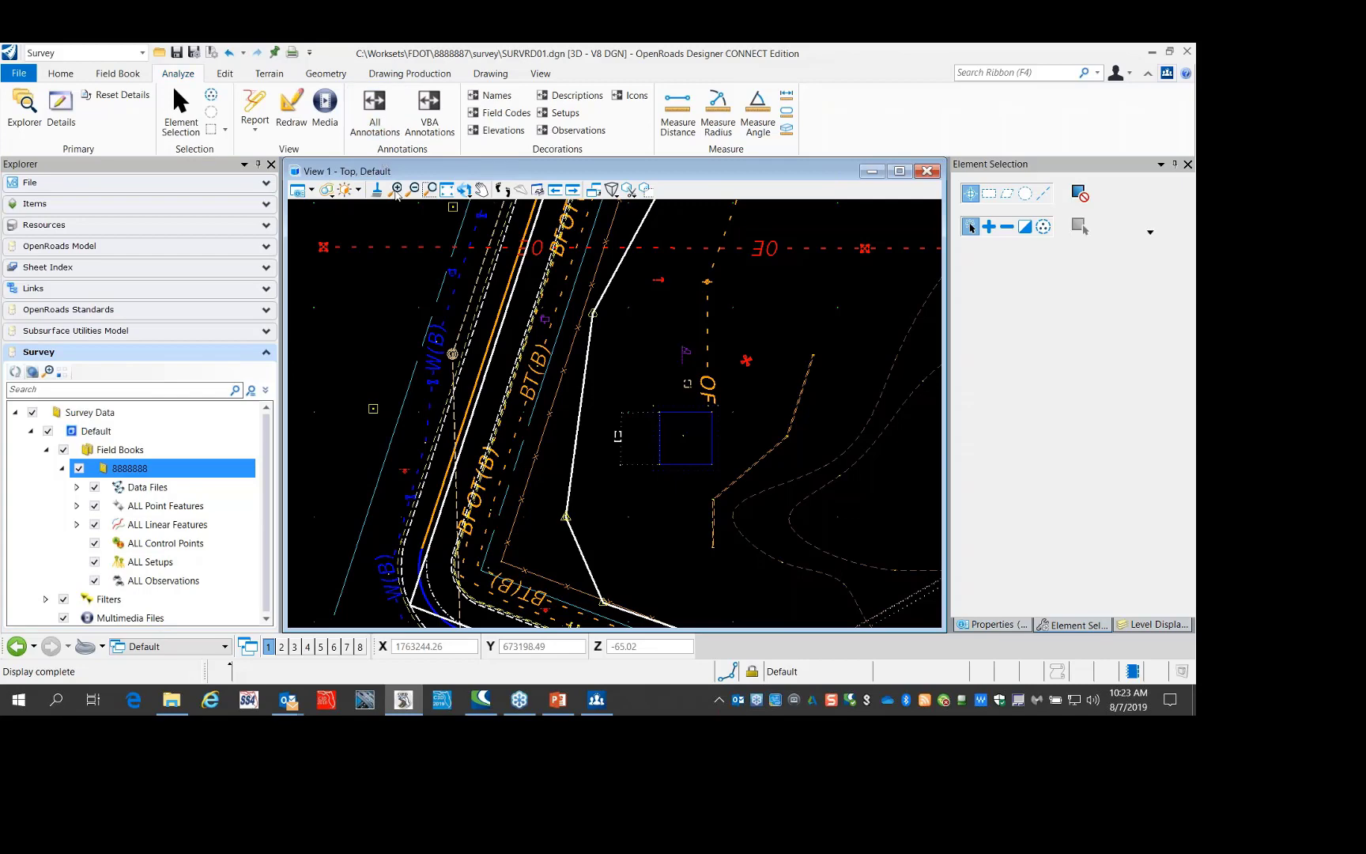
{"action": "scroll", "coordinate": [418, 378], "scroll_direction": "down", "scroll_amount": 2}
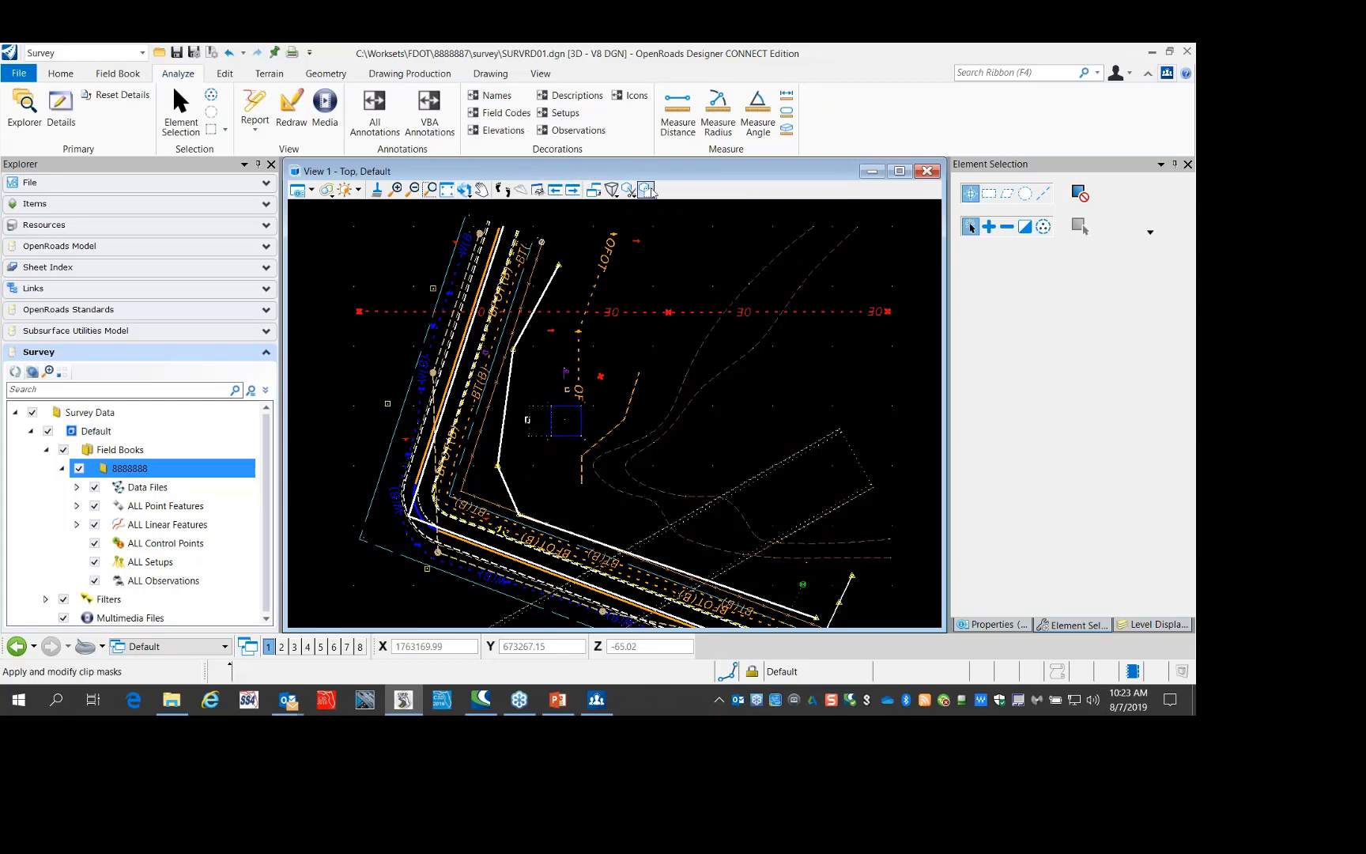
{"action": "scroll", "coordinate": [458, 243], "scroll_direction": "up", "scroll_amount": 5}
{"action": "scroll", "coordinate": [441, 216], "scroll_direction": "up", "scroll_amount": 5}
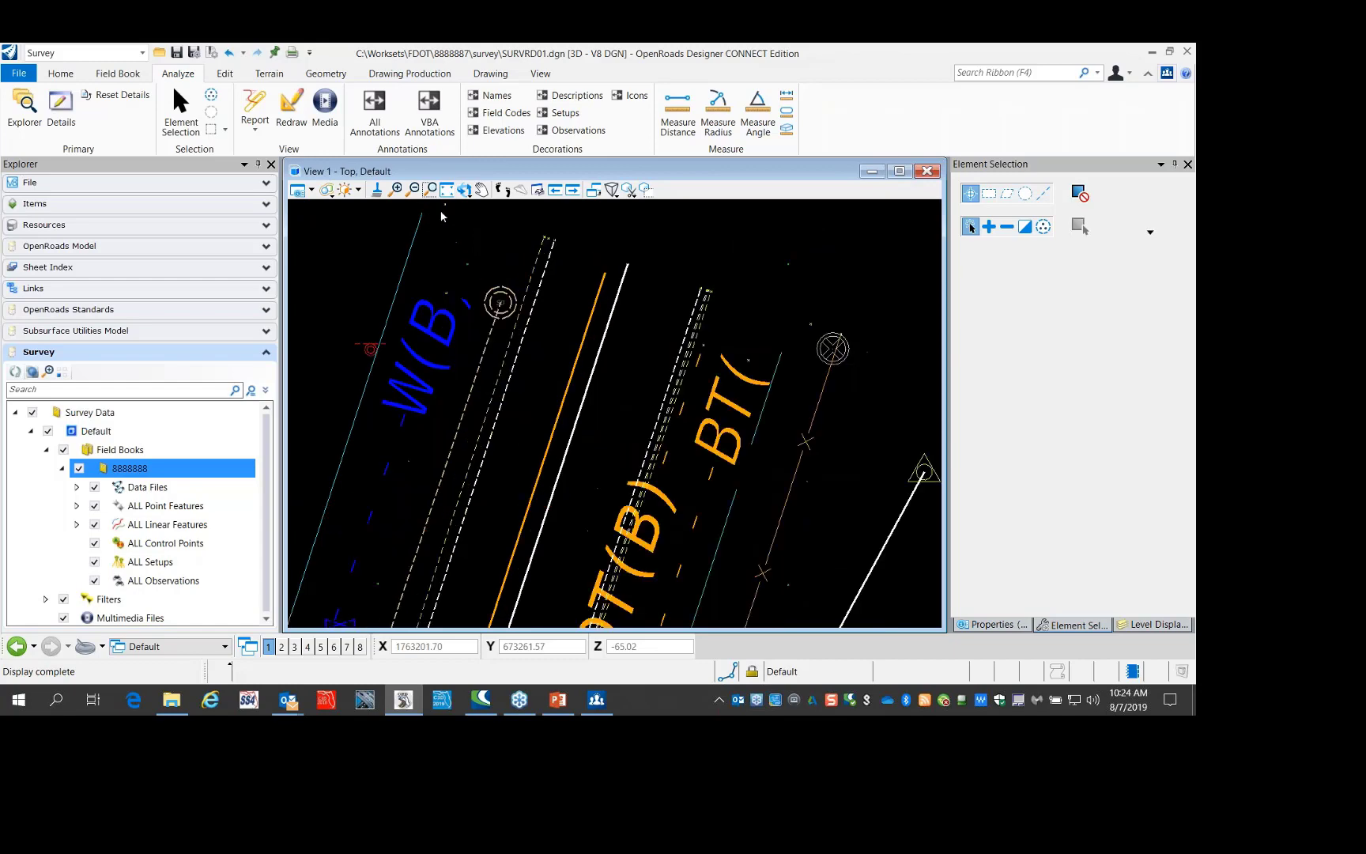
{"action": "scroll", "coordinate": [452, 284], "scroll_direction": "down", "scroll_amount": 5}
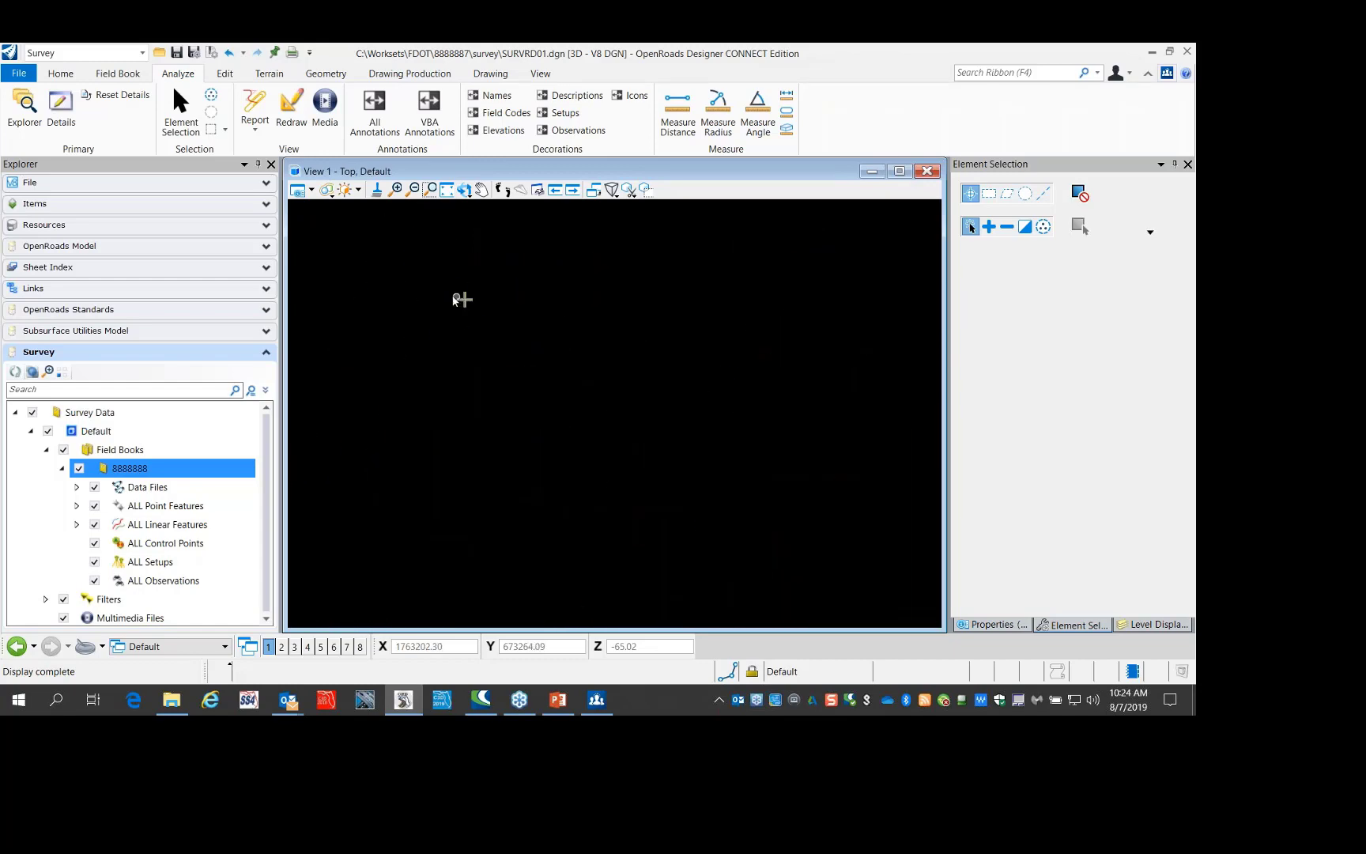
{"action": "scroll", "coordinate": [500, 395], "scroll_direction": "up", "scroll_amount": 5}
{"action": "left_click", "coordinate": [525, 409]}
{"action": "left_click", "coordinate": [528, 433]}
{"action": "scroll", "coordinate": [525, 319], "scroll_direction": "down", "scroll_amount": 1}
{"action": "scroll", "coordinate": [517, 345], "scroll_direction": "down", "scroll_amount": 2}
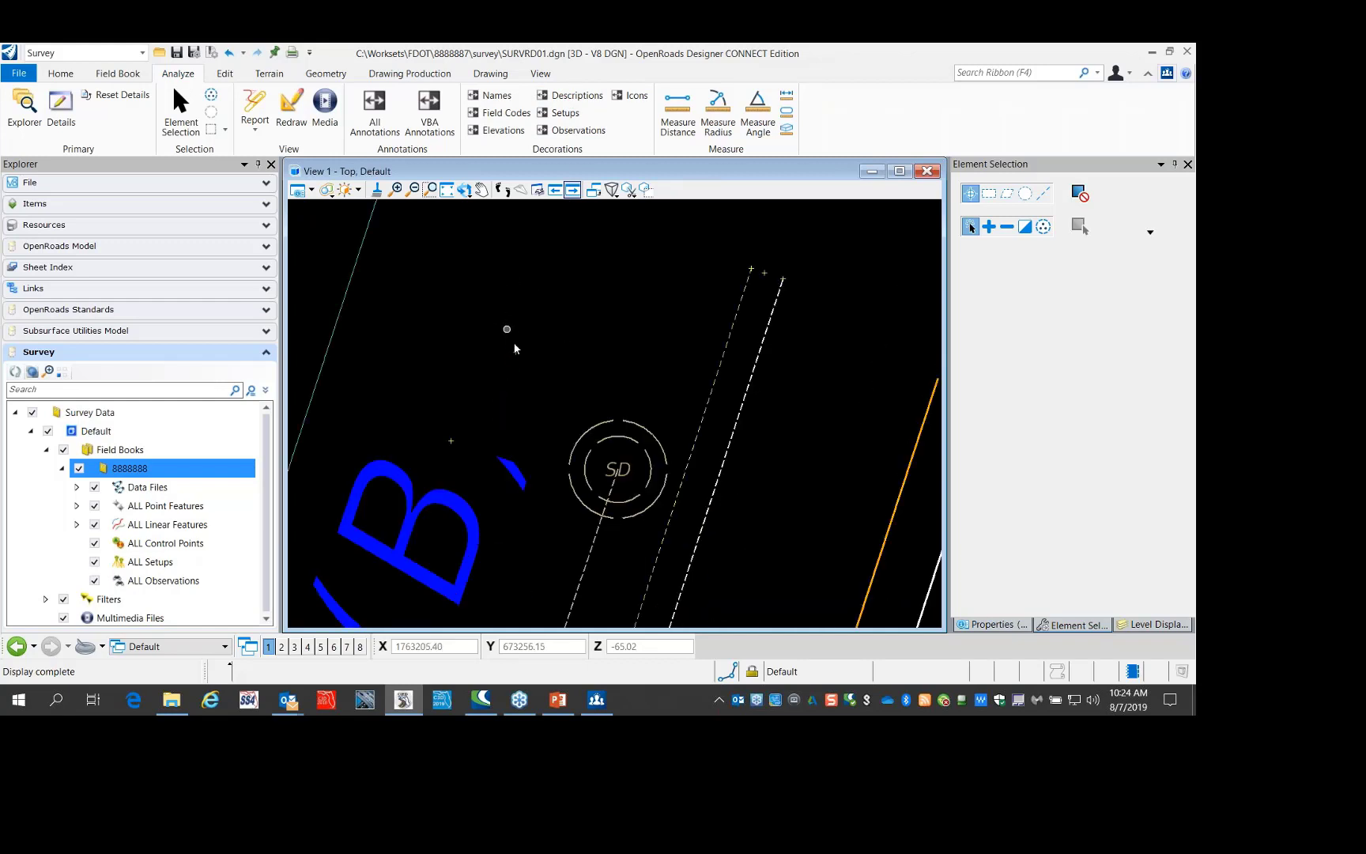
{"action": "scroll", "coordinate": [466, 237], "scroll_direction": "up", "scroll_amount": 1}
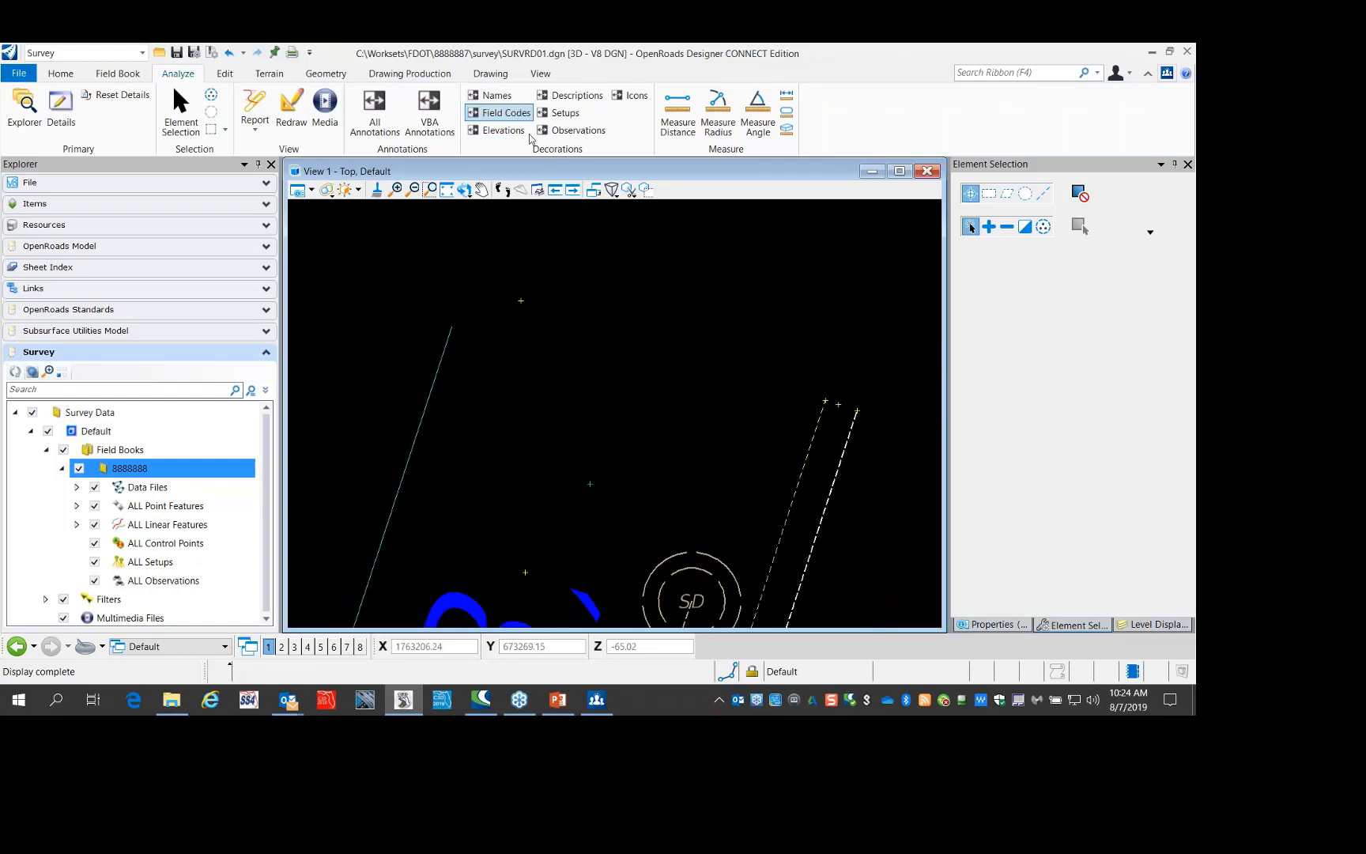
{"action": "scroll", "coordinate": [469, 343], "scroll_direction": "down", "scroll_amount": 2}
{"action": "scroll", "coordinate": [545, 375], "scroll_direction": "down", "scroll_amount": 2}
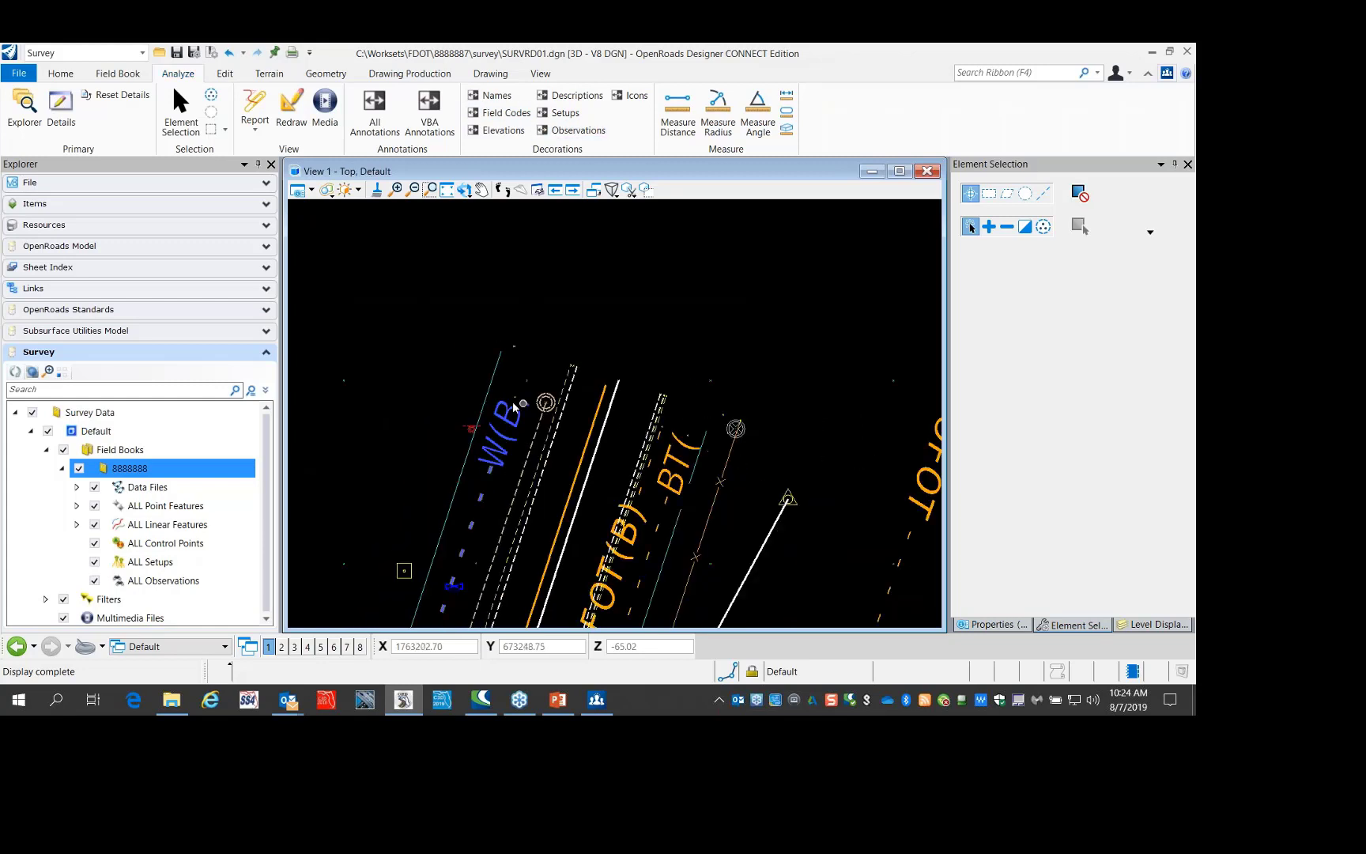
{"action": "scroll", "coordinate": [835, 432], "scroll_direction": "up", "scroll_amount": 2}
Turn on the Names decorations for the survey points and inspect them near the OFOT line and across the whole survey
{"action": "left_click", "coordinate": [482, 190]}
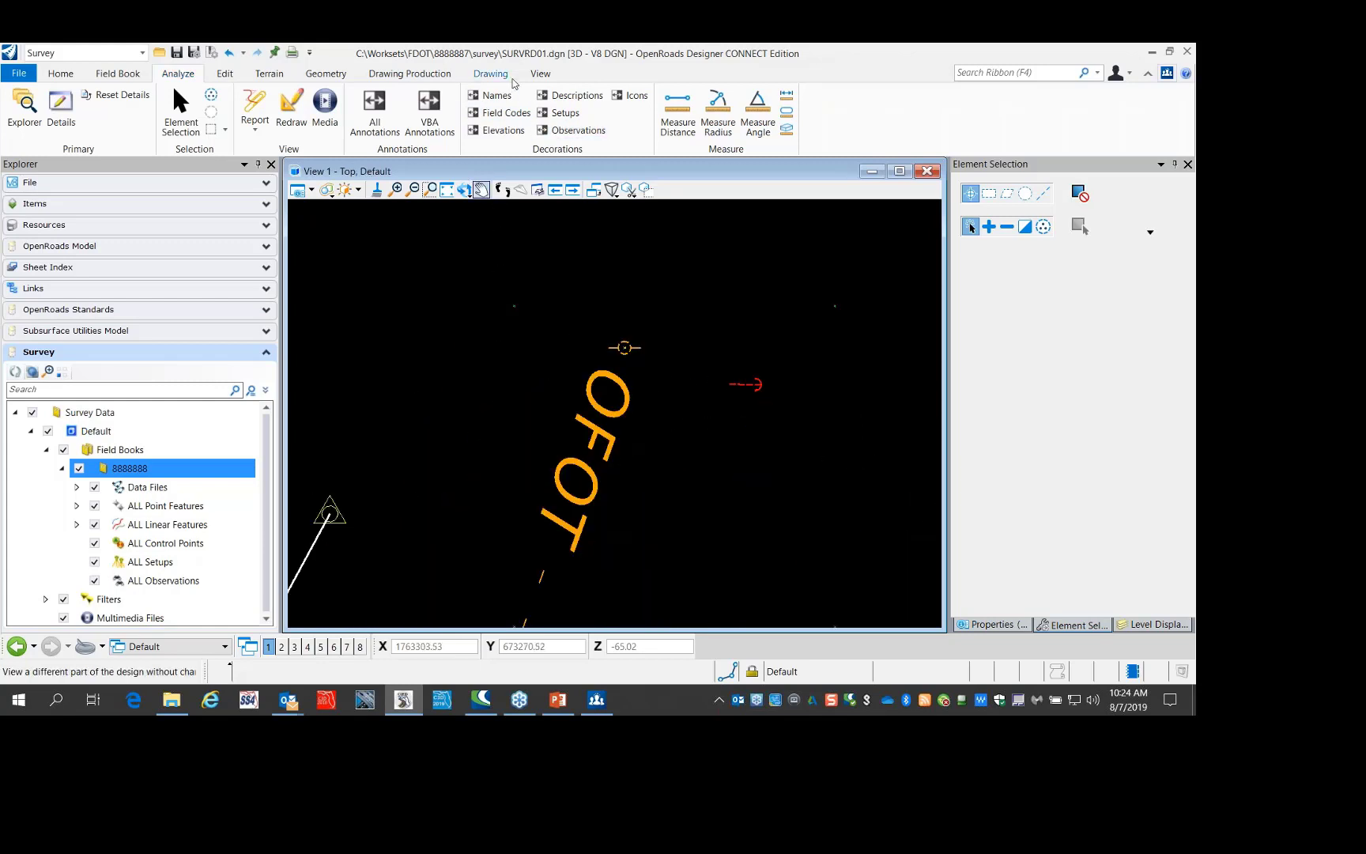
{"action": "left_click", "coordinate": [496, 95]}
{"action": "scroll", "coordinate": [542, 314], "scroll_direction": "up", "scroll_amount": 3}
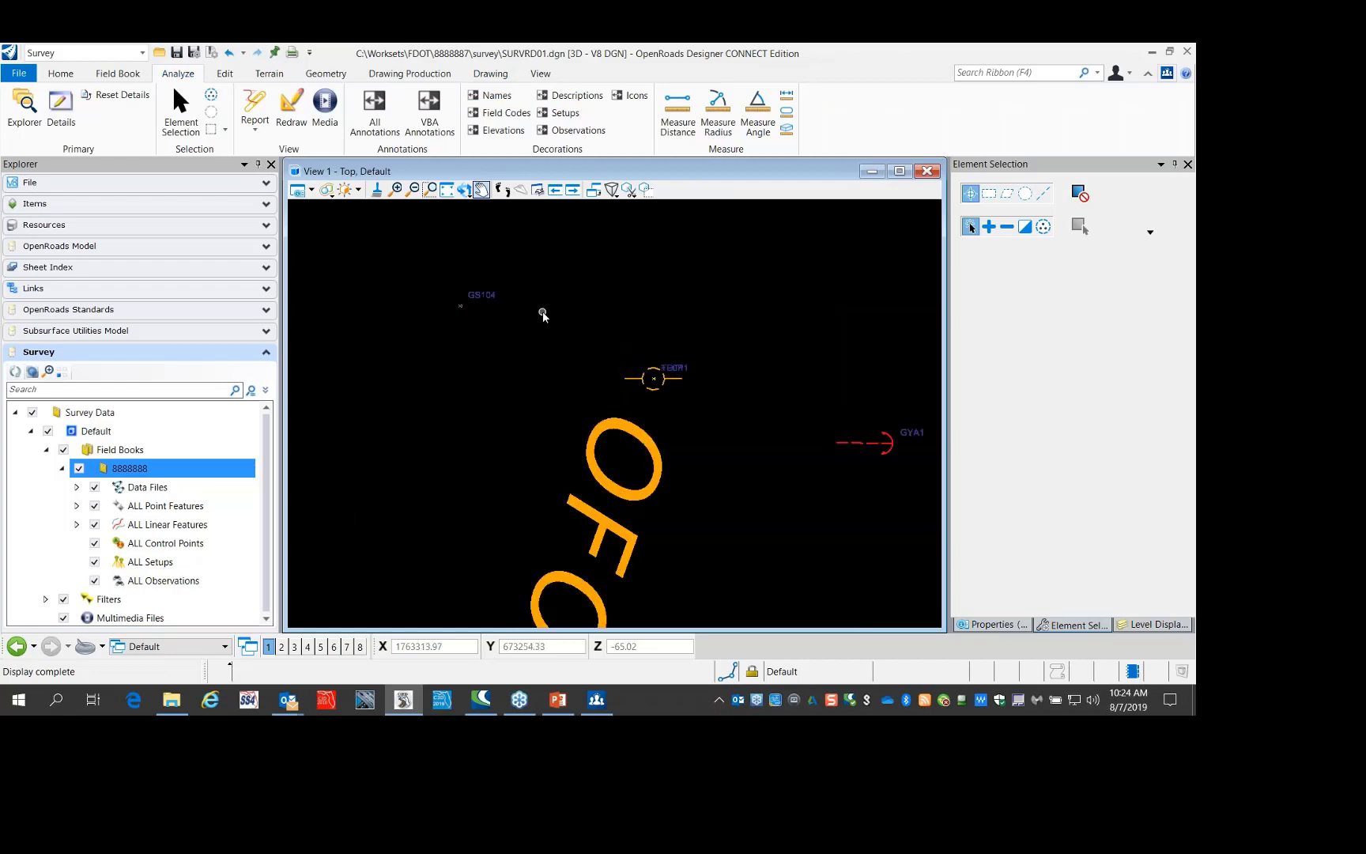
{"action": "scroll", "coordinate": [537, 324], "scroll_direction": "down", "scroll_amount": 5}
{"action": "scroll", "coordinate": [546, 331], "scroll_direction": "down", "scroll_amount": 3}
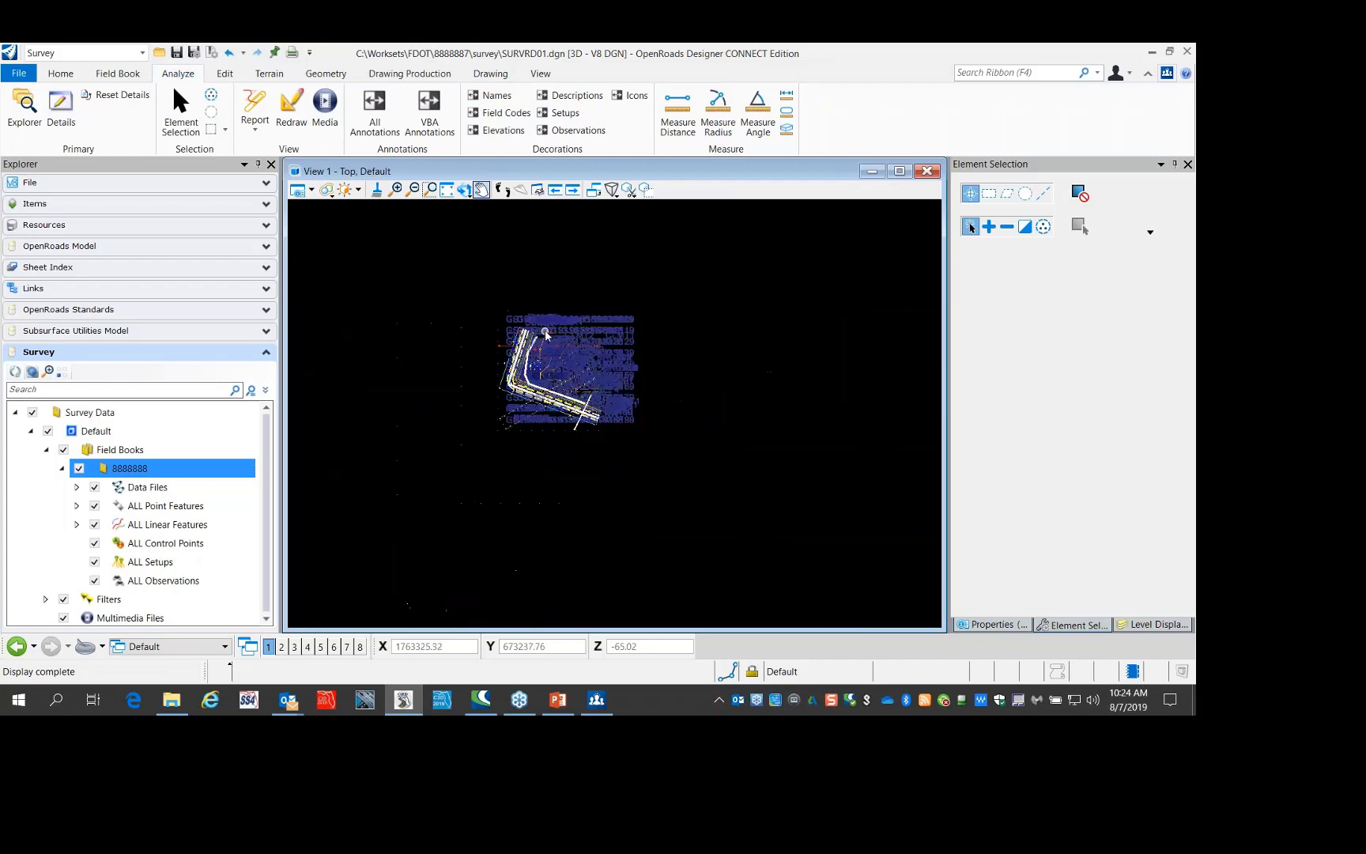
{"action": "scroll", "coordinate": [545, 330], "scroll_direction": "up", "scroll_amount": 5}
{"action": "scroll", "coordinate": [589, 347], "scroll_direction": "up", "scroll_amount": 2}
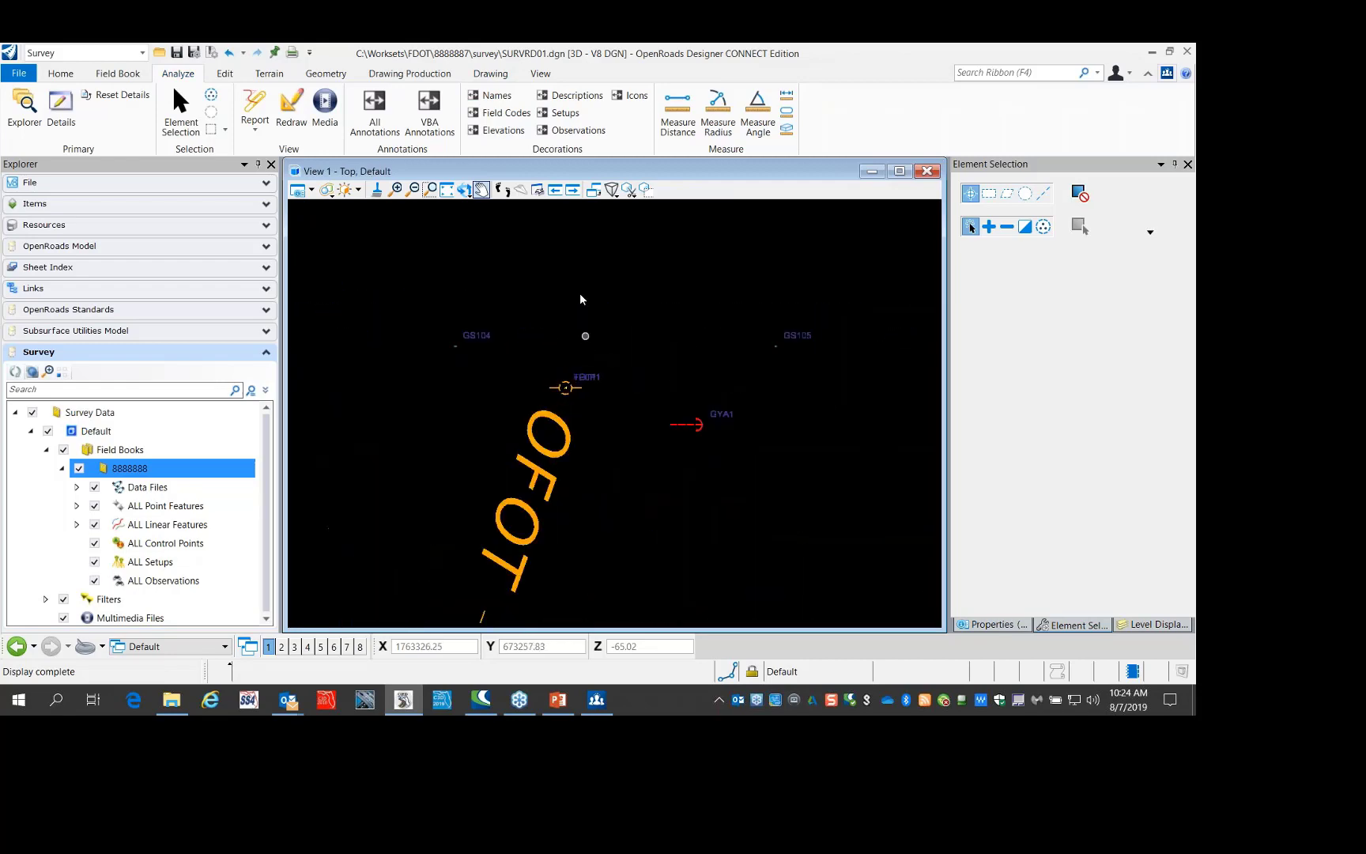
Turn on the Elevations and Descriptions decorations and inspect the labels at the guy anchor
{"action": "left_click", "coordinate": [496, 132]}
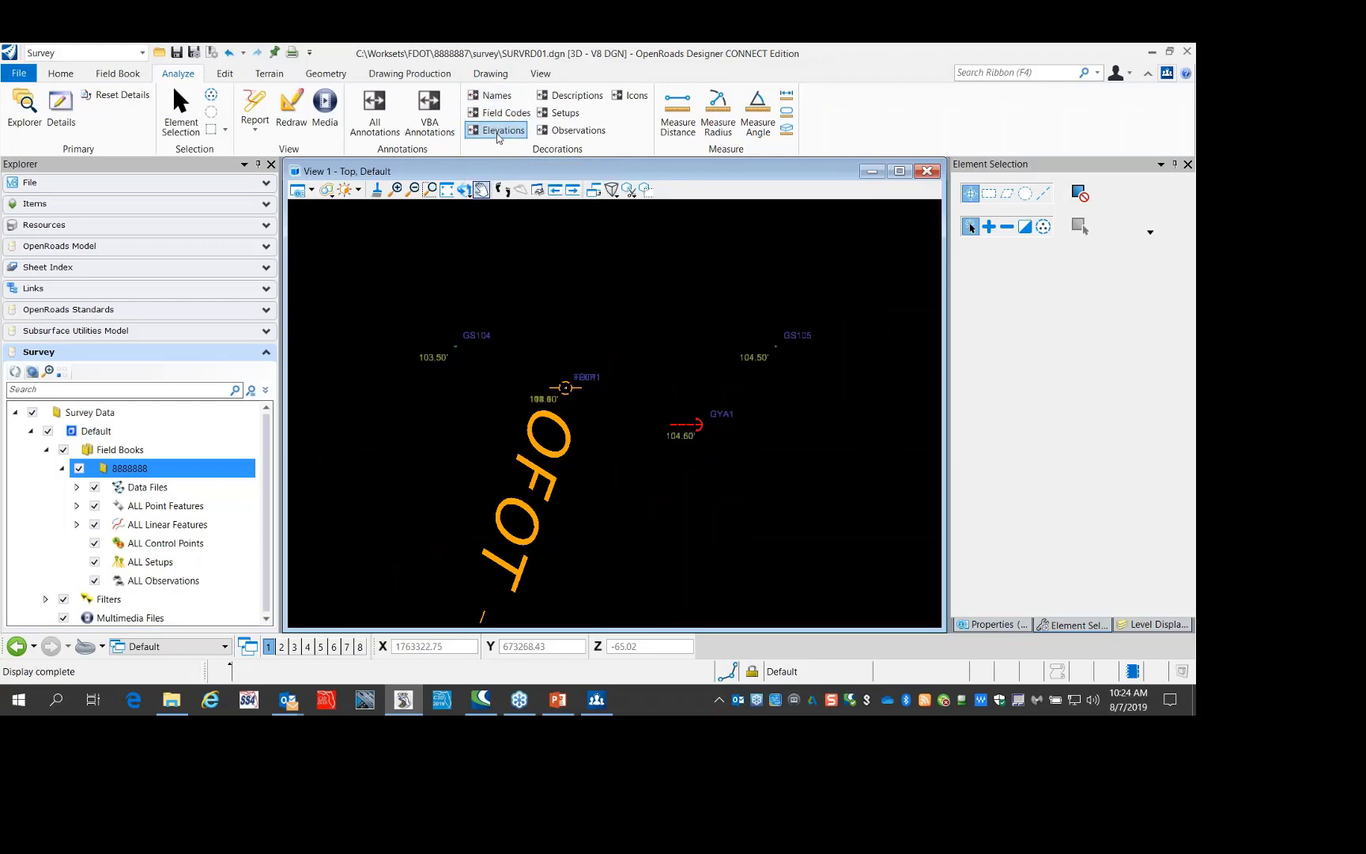
{"action": "left_click", "coordinate": [572, 96]}
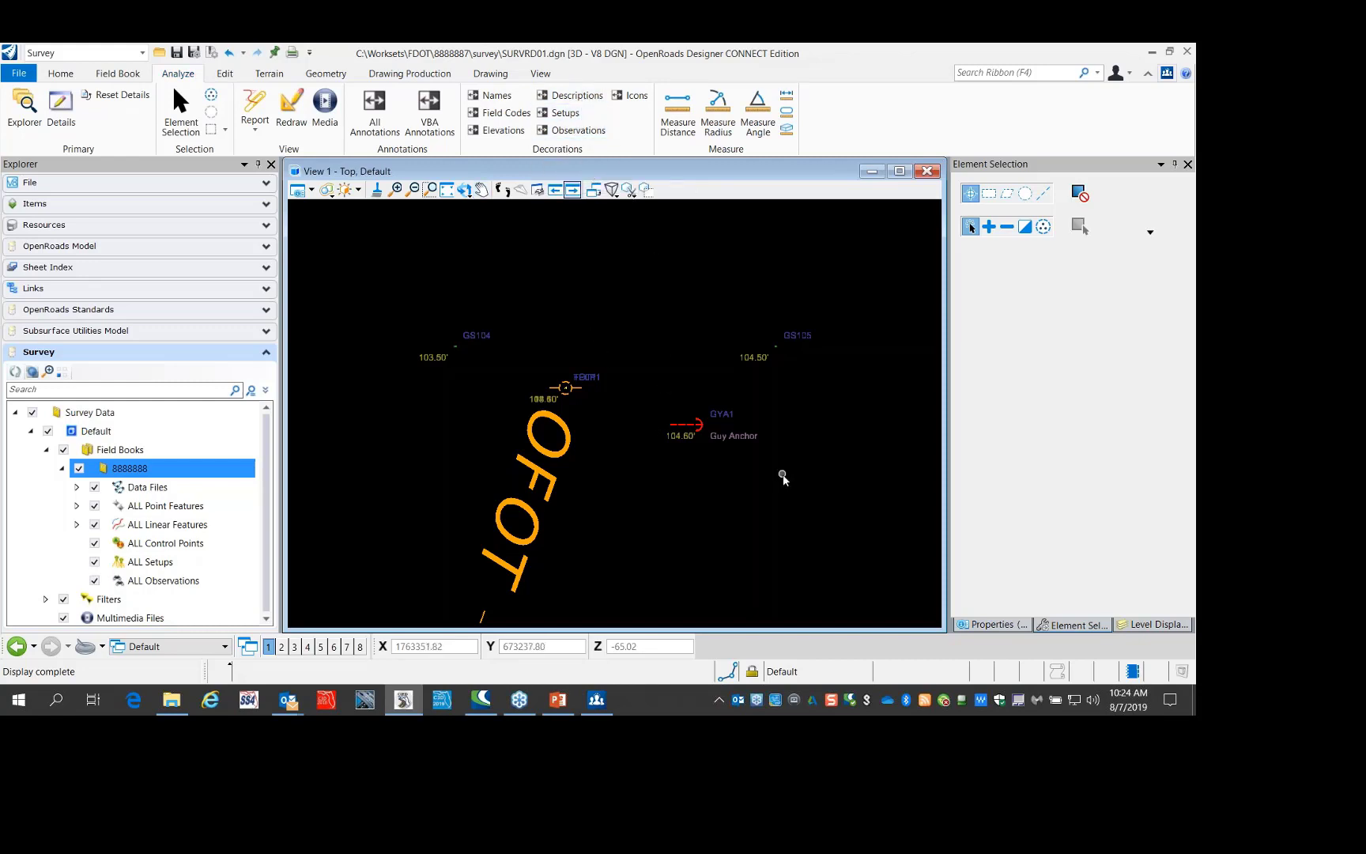
{"action": "scroll", "coordinate": [704, 468], "scroll_direction": "up", "scroll_amount": 3}
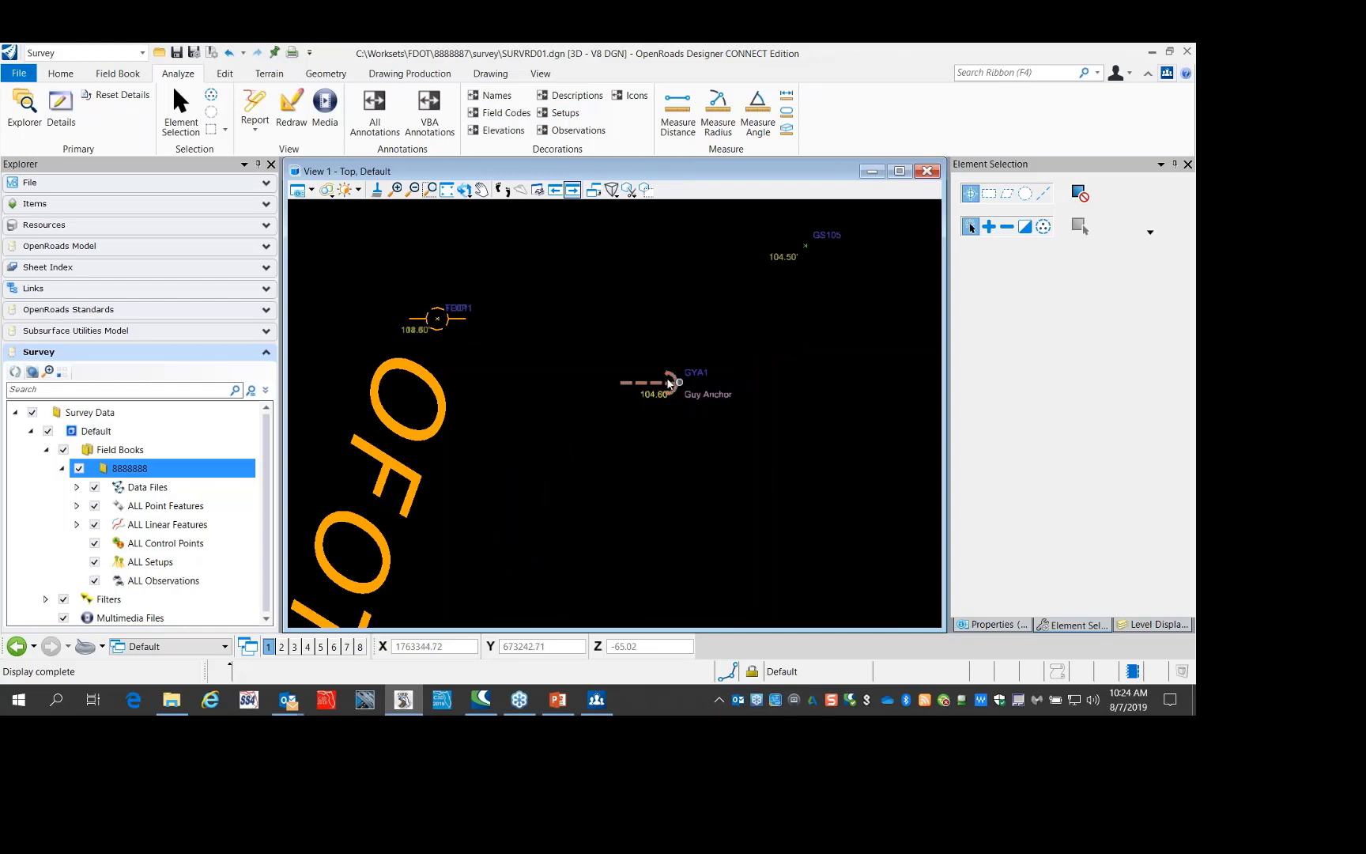
{"action": "scroll", "coordinate": [698, 401], "scroll_direction": "down", "scroll_amount": 2}
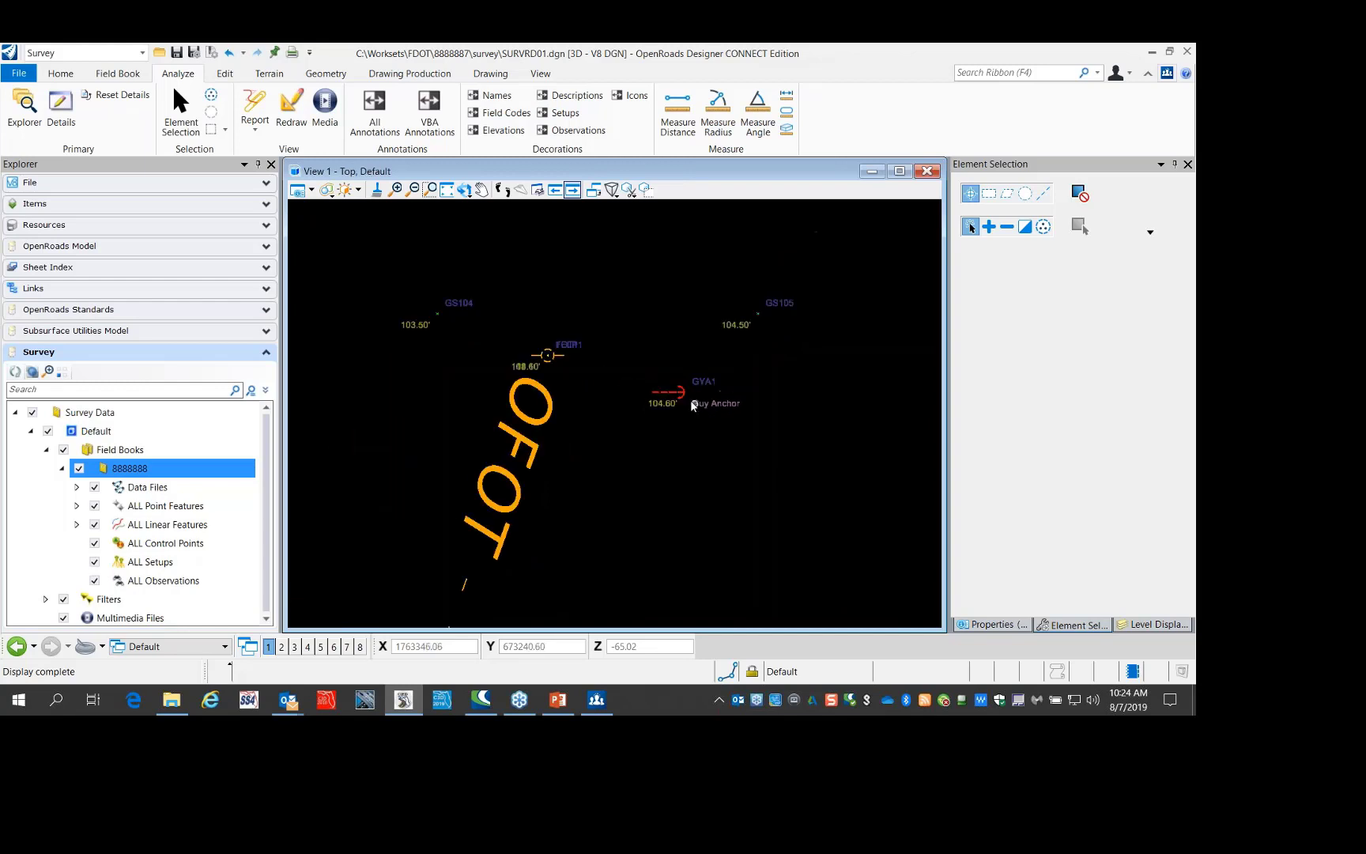
Turn off the Names and Elevations decorations and review the point descriptions across the survey
{"action": "left_click", "coordinate": [498, 96]}
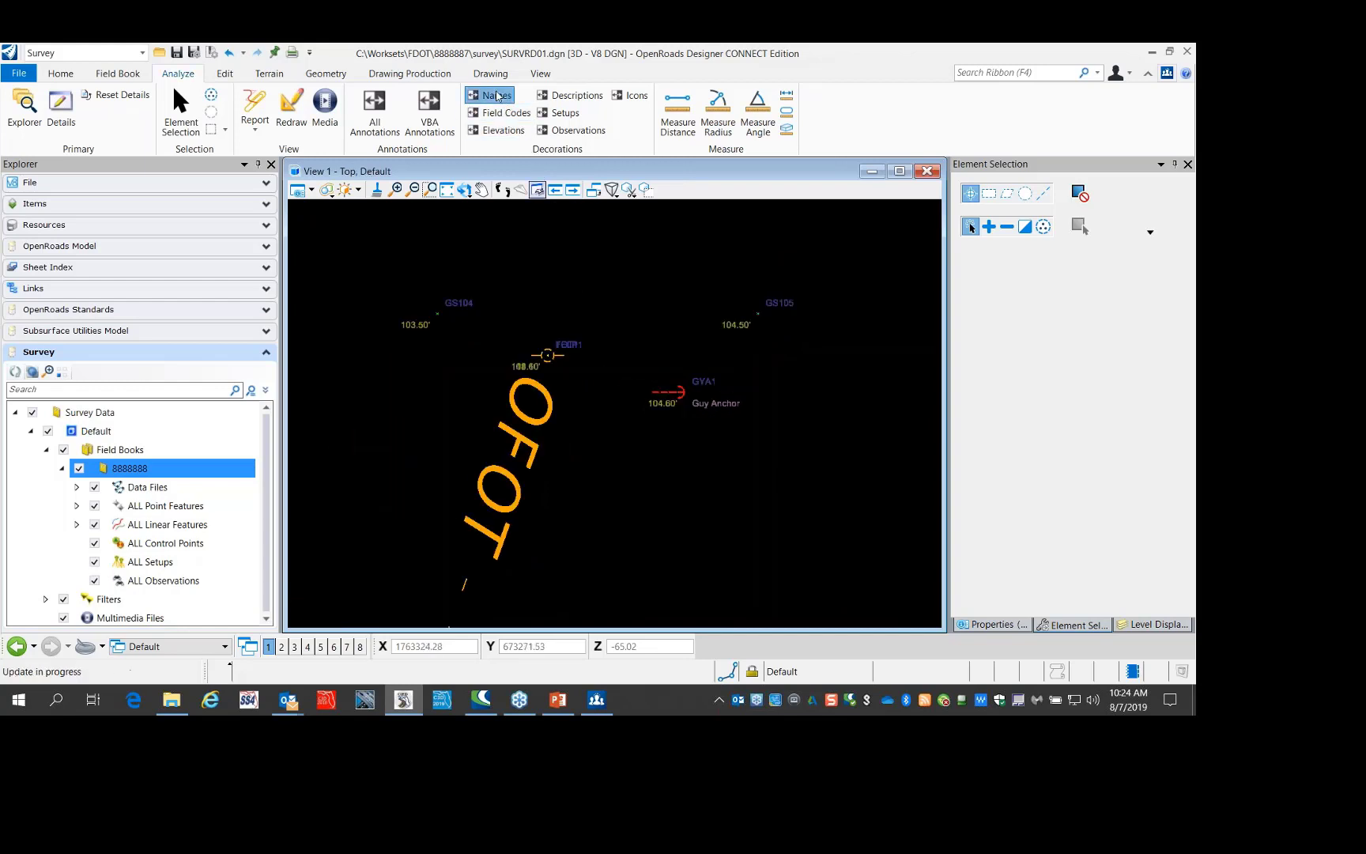
{"action": "left_click", "coordinate": [498, 130]}
{"action": "scroll", "coordinate": [708, 411], "scroll_direction": "down", "scroll_amount": 2}
{"action": "scroll", "coordinate": [662, 410], "scroll_direction": "up", "scroll_amount": 1}
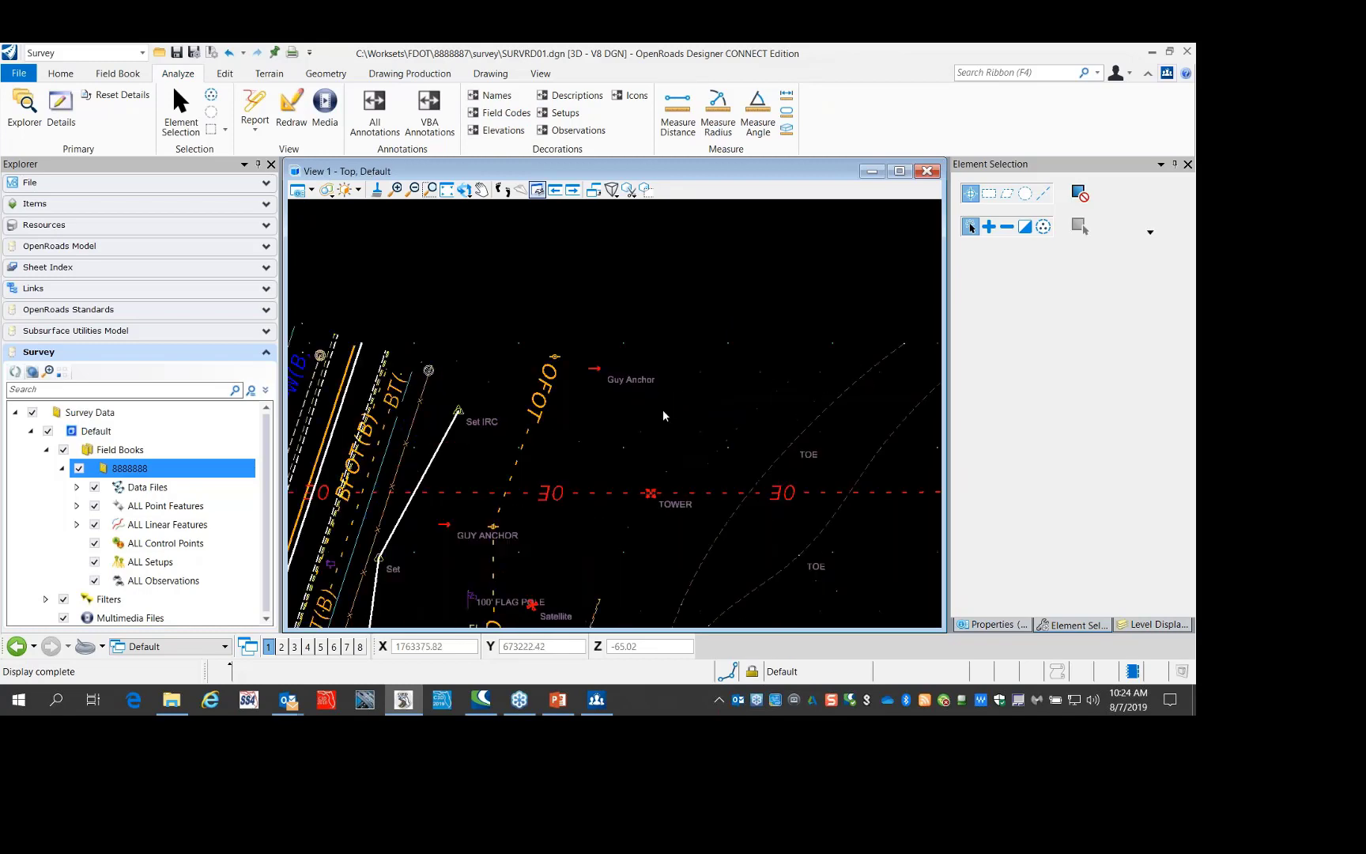
{"action": "scroll", "coordinate": [662, 409], "scroll_direction": "up", "scroll_amount": 2}
{"action": "mouse_move", "coordinate": [552, 340]}
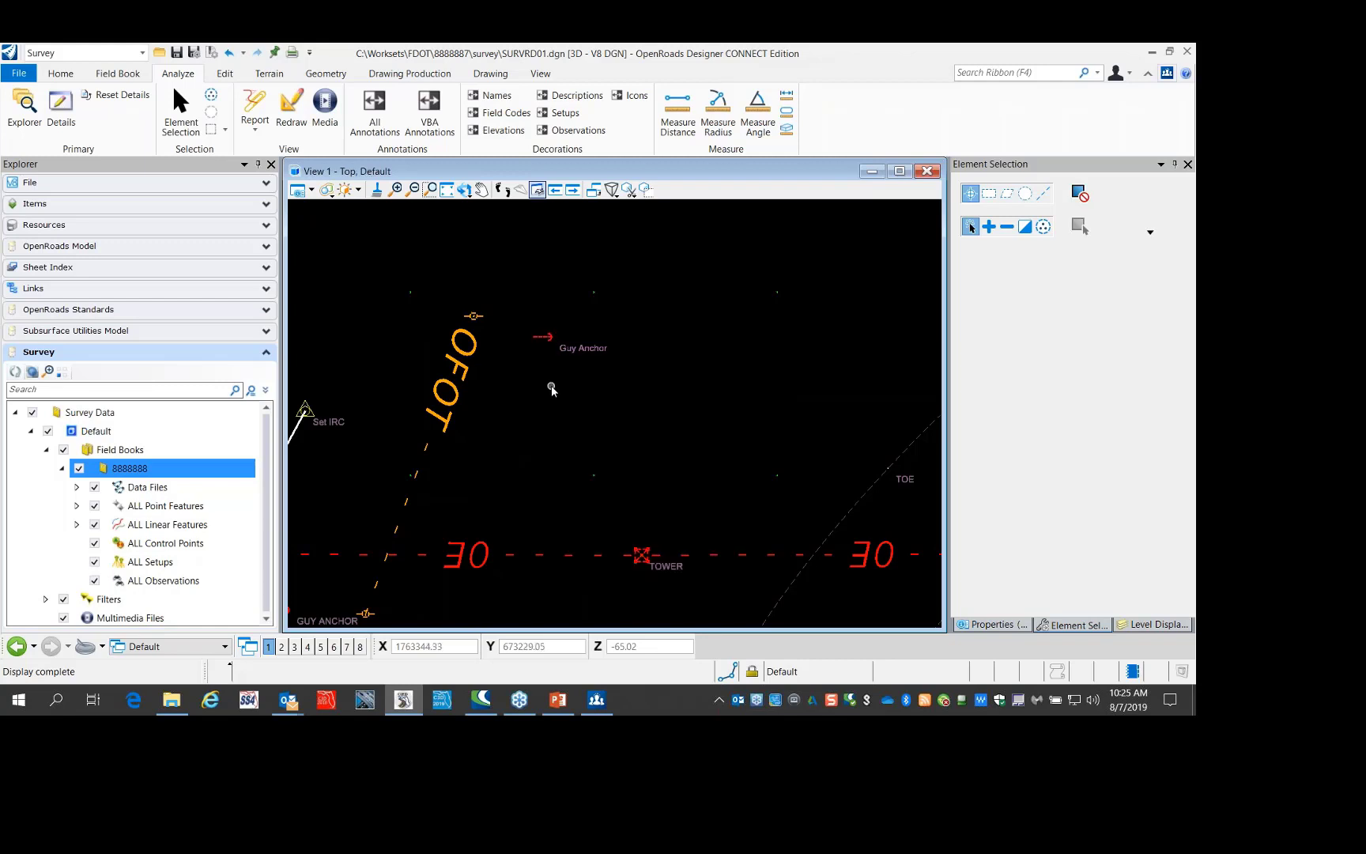
{"action": "scroll", "coordinate": [593, 350], "scroll_direction": "down", "scroll_amount": 3}
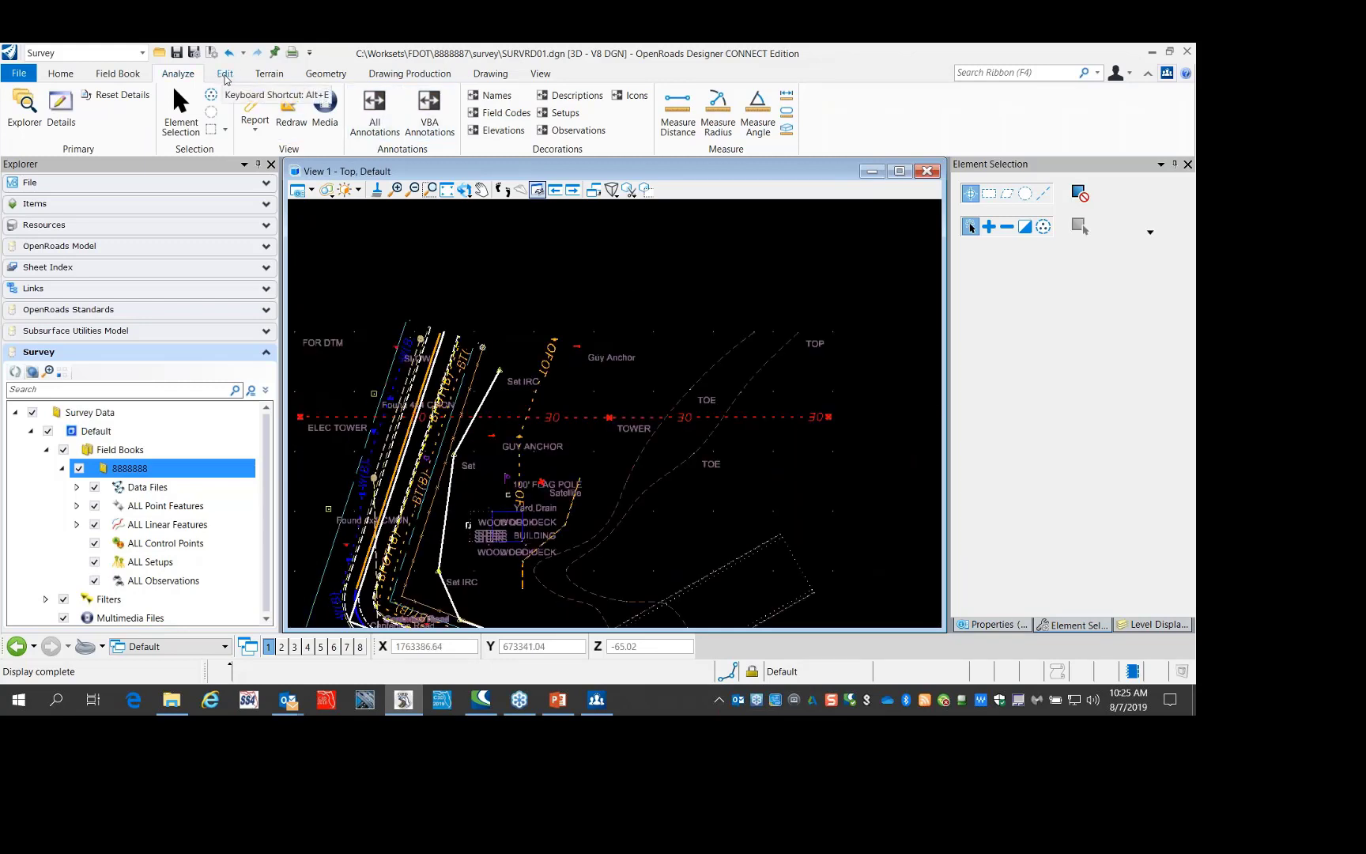
Review the Report, Edit and Terrain tools and the option for creating a terrain model from the Field Books
{"action": "left_click", "coordinate": [254, 102]}
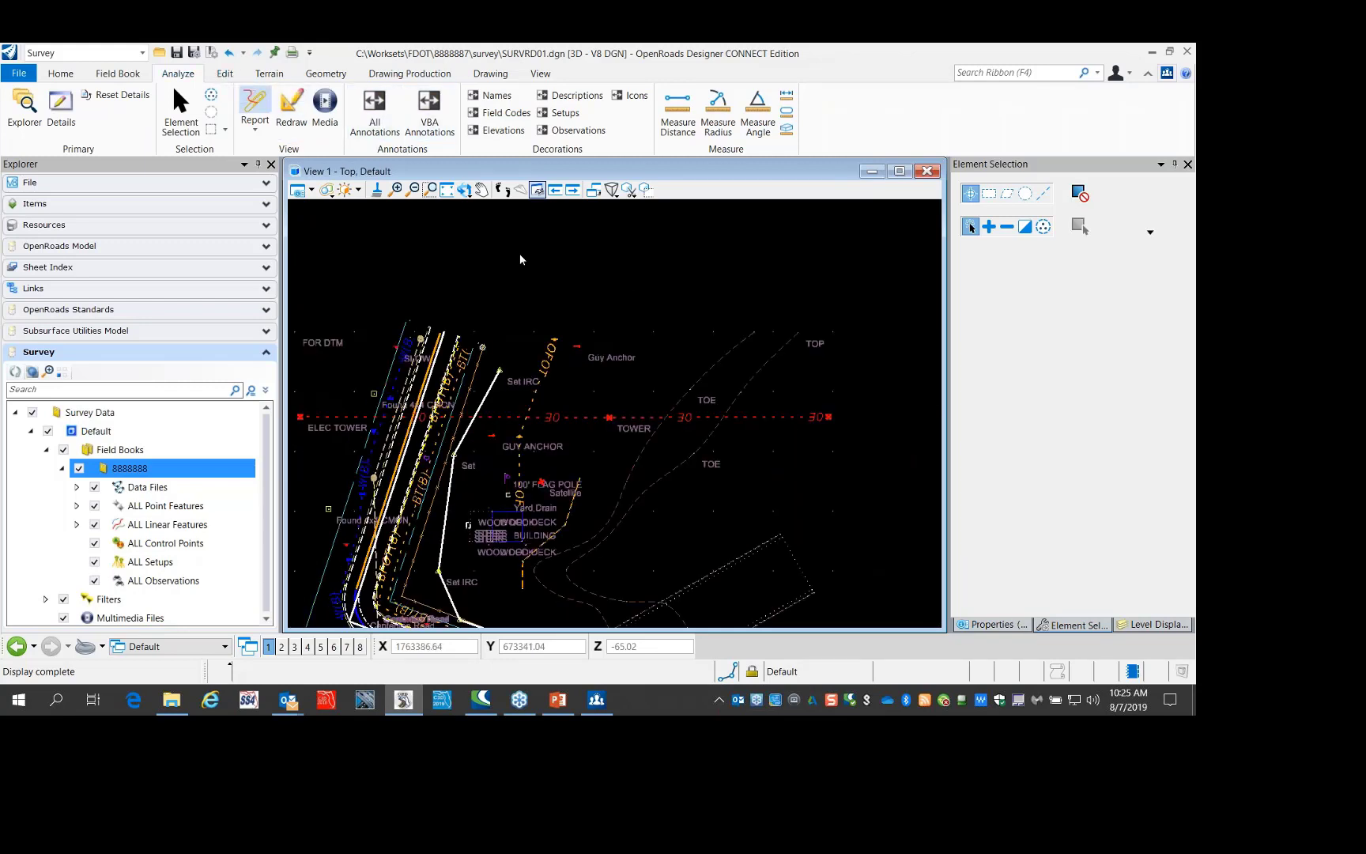
{"action": "left_click", "coordinate": [225, 74]}
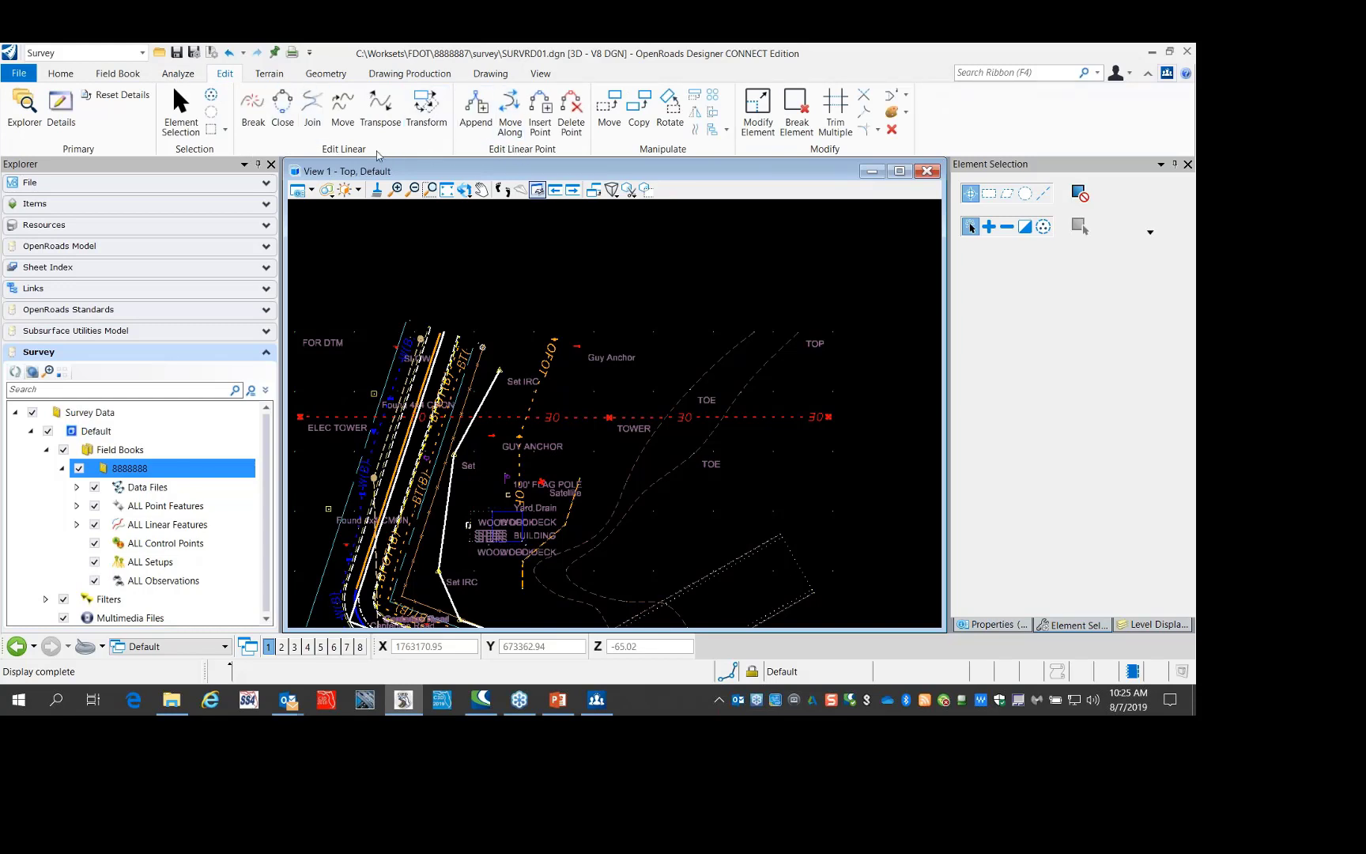
{"action": "left_click", "coordinate": [268, 74]}
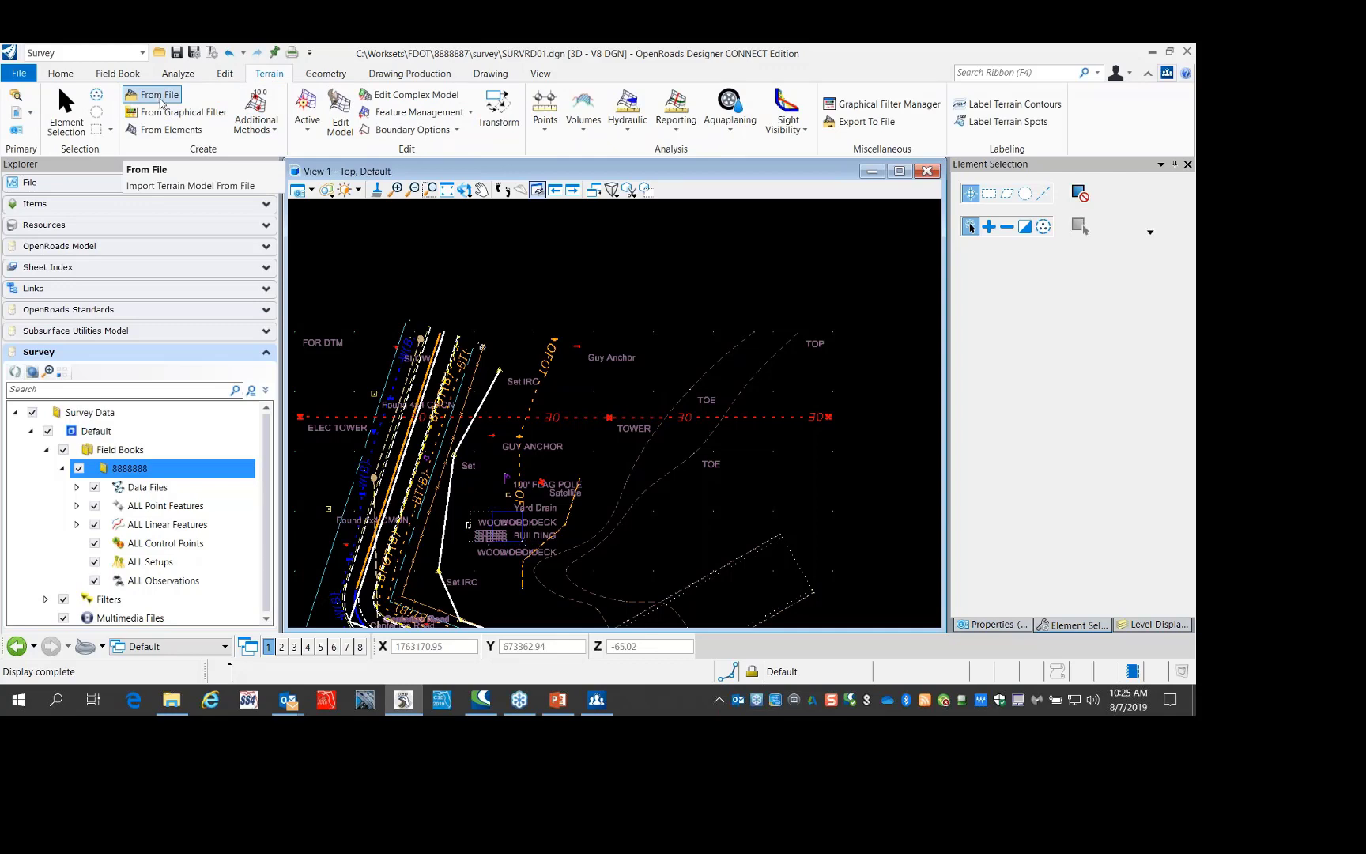
{"action": "right_click", "coordinate": [162, 451]}
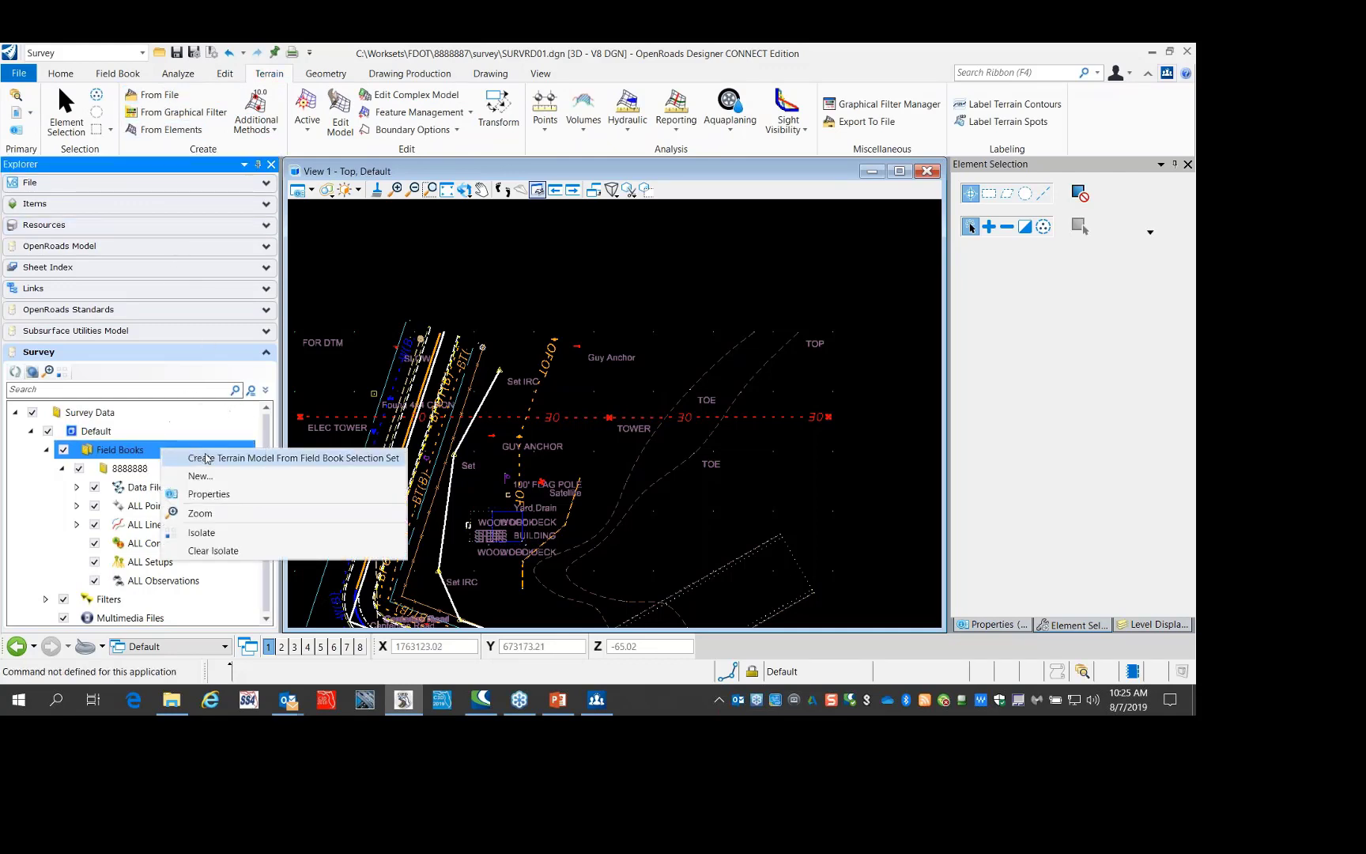
{"action": "left_click", "coordinate": [318, 75]}
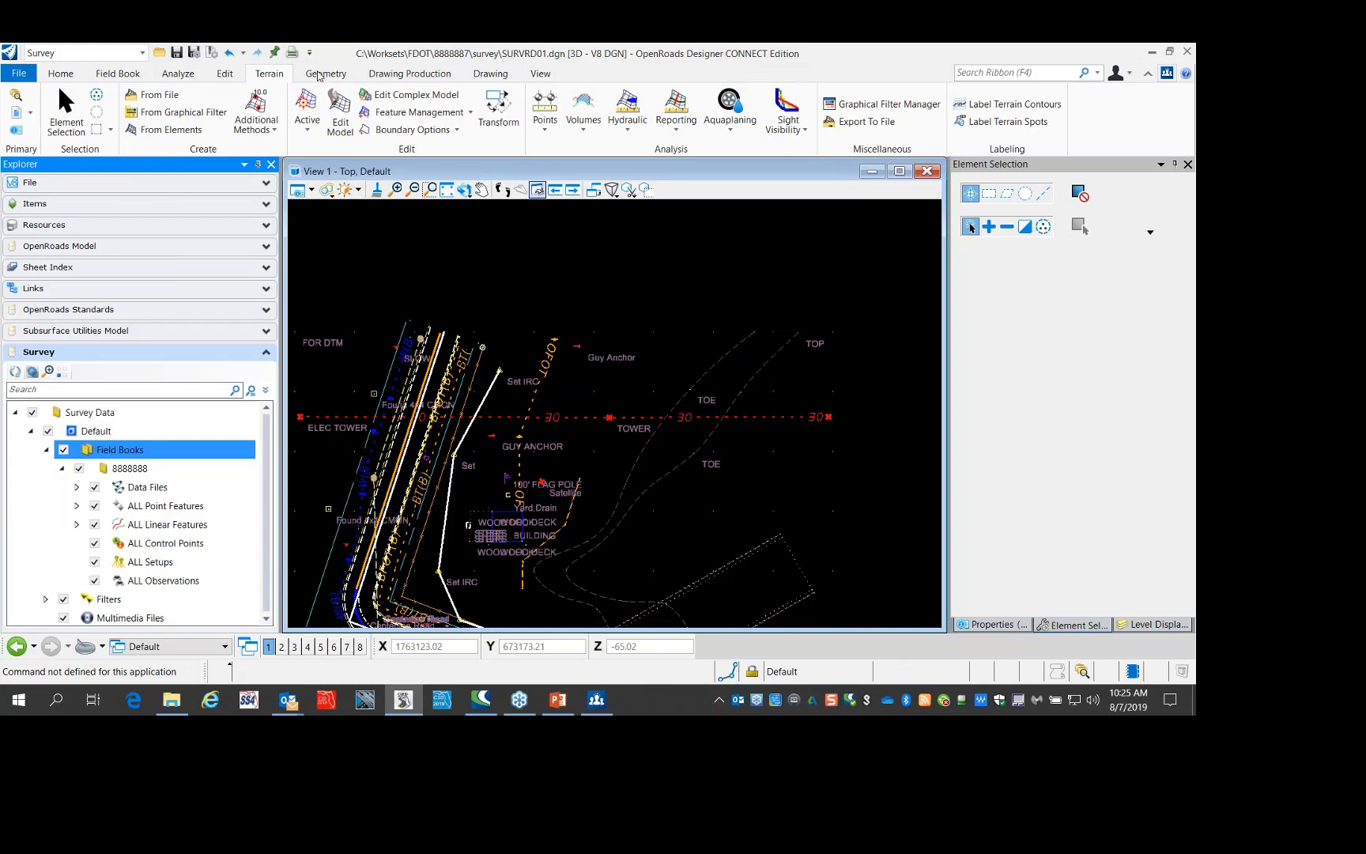
Review the Geometry tools for lines and arcs, the Import Geometry file selection and the Civil Toggles
{"action": "left_click", "coordinate": [318, 75]}
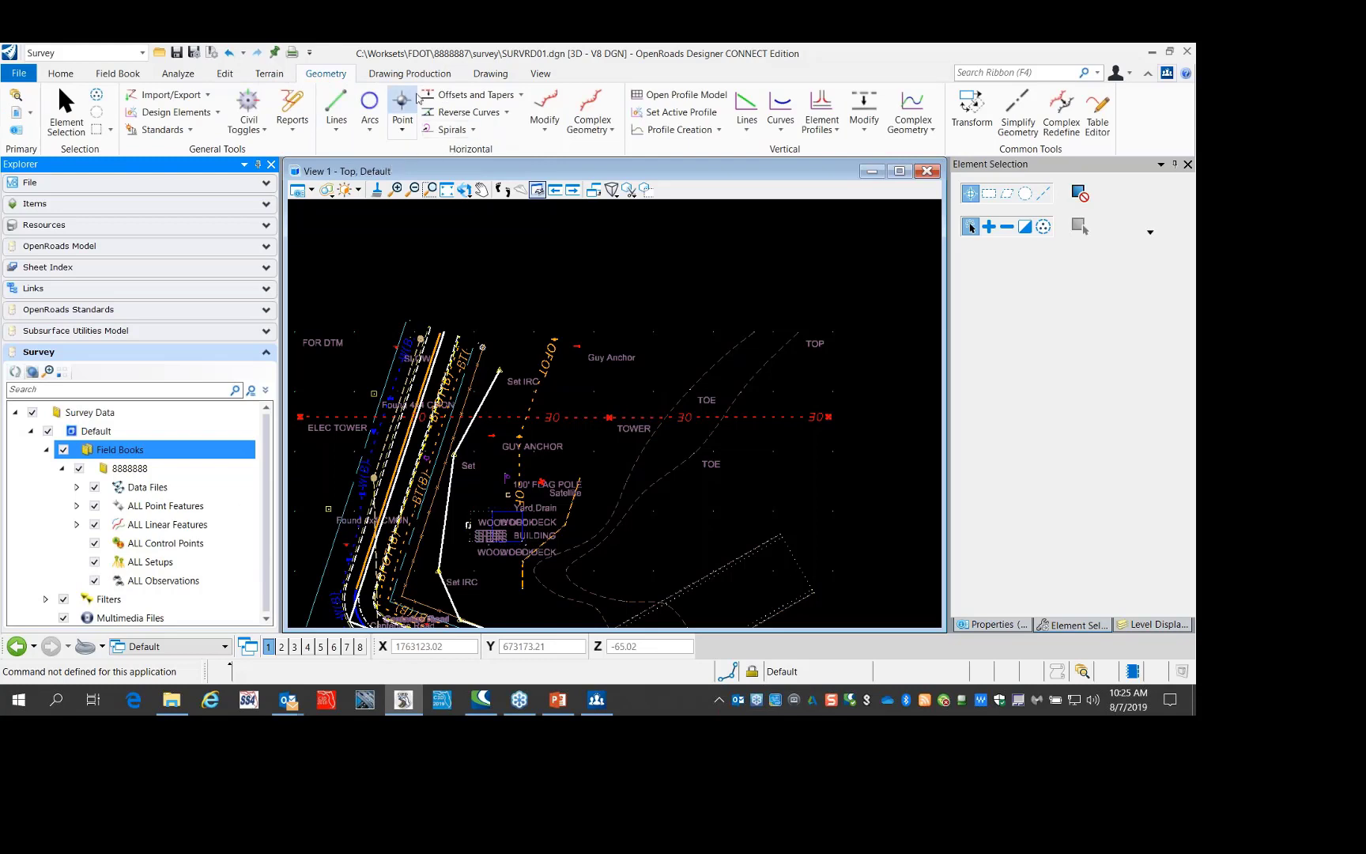
{"action": "left_click", "coordinate": [336, 130]}
{"action": "left_click", "coordinate": [372, 130]}
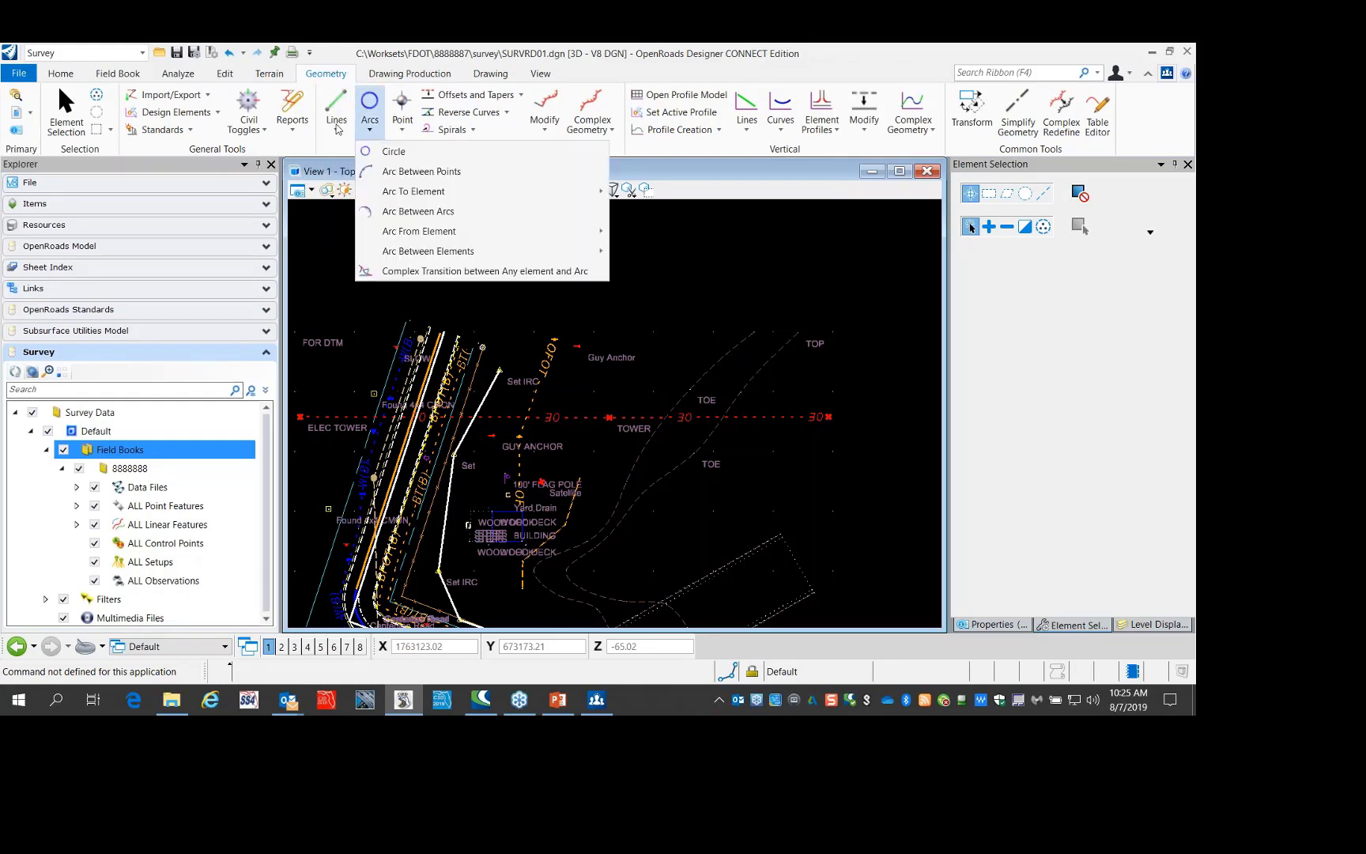
{"action": "left_click", "coordinate": [201, 97]}
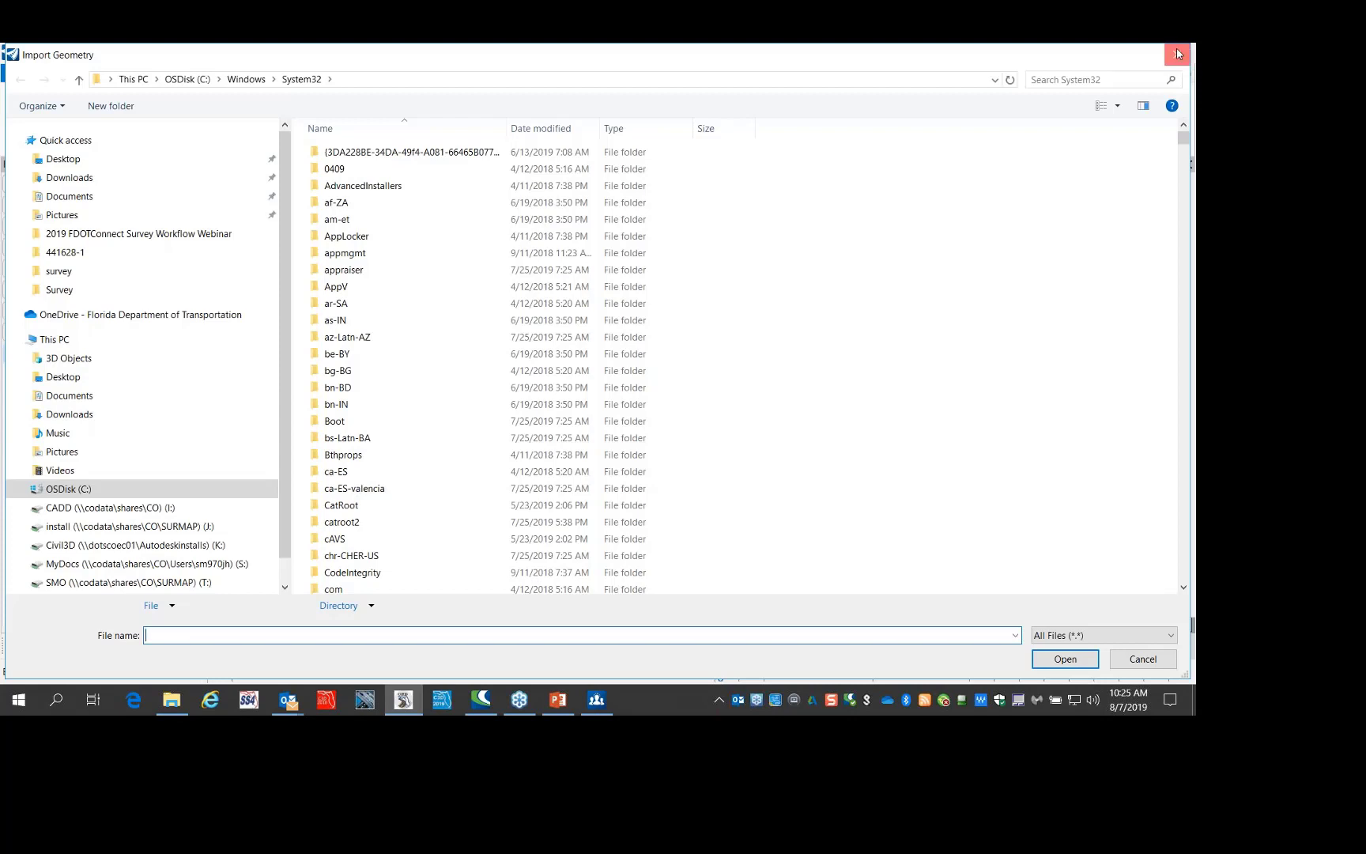
{"action": "left_click", "coordinate": [1178, 54]}
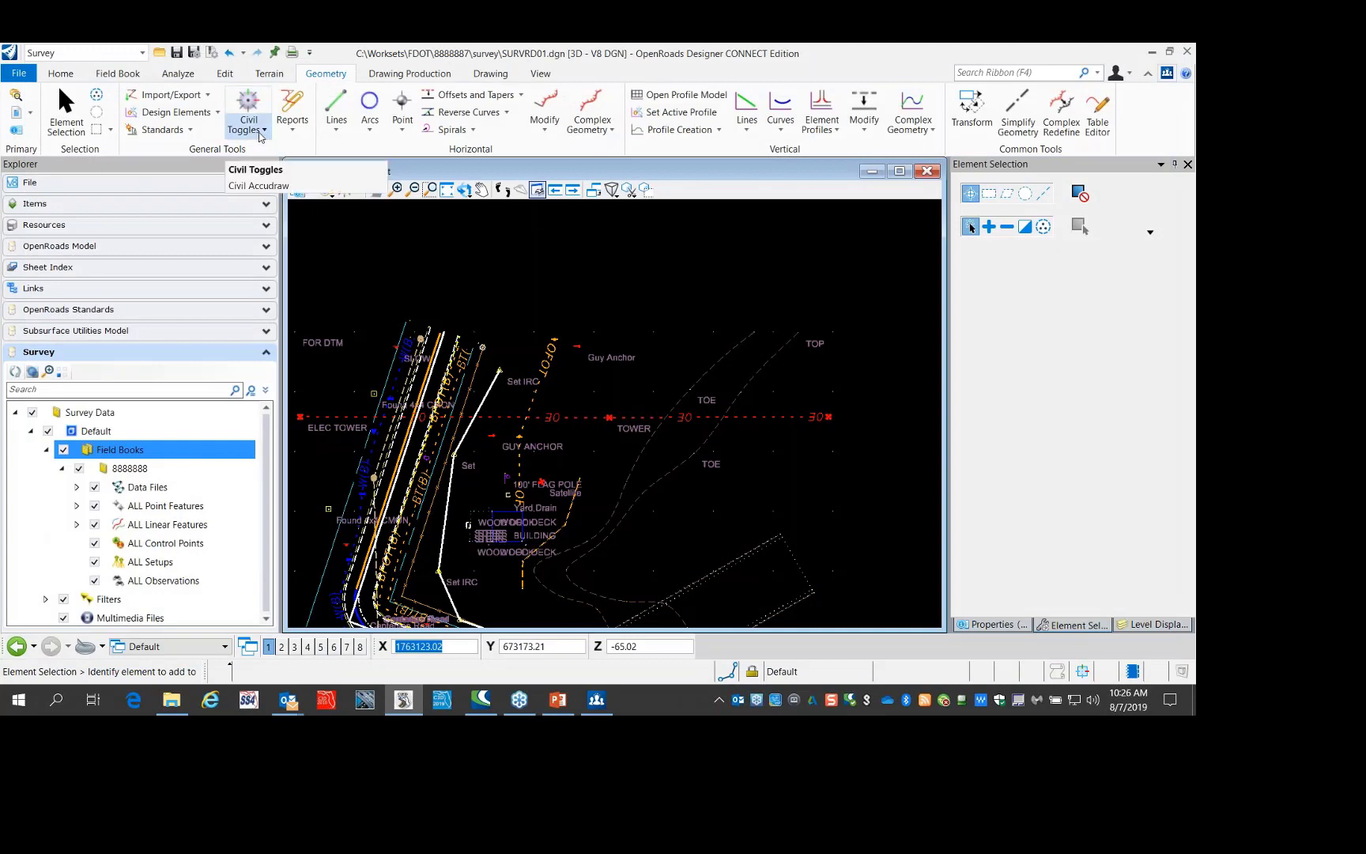
{"action": "left_click", "coordinate": [260, 131]}
{"action": "left_click", "coordinate": [260, 131]}
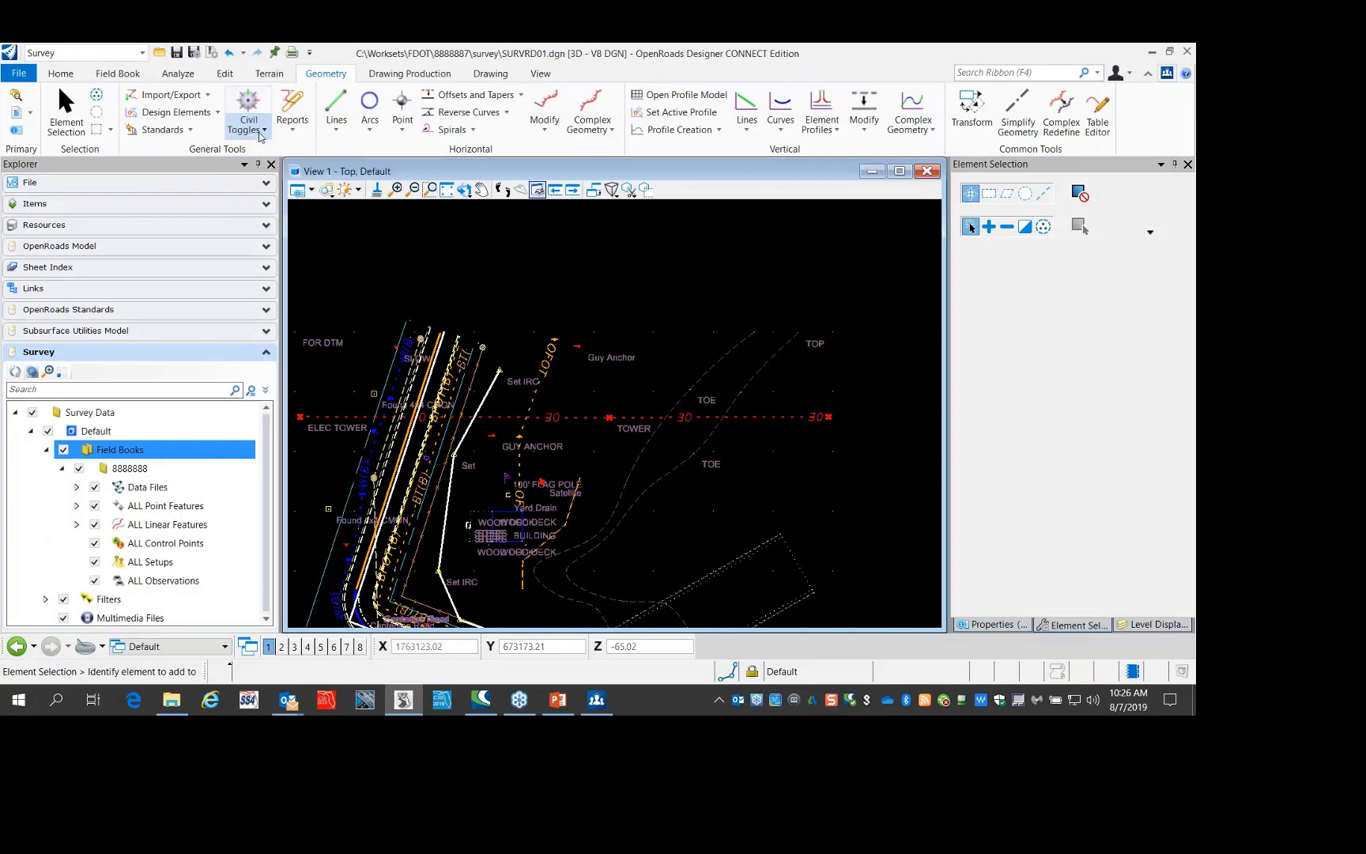
Place a geometry point with the Calculated Point feature definition just beyond the upper end of the OFOT line
{"action": "left_click", "coordinate": [405, 101]}
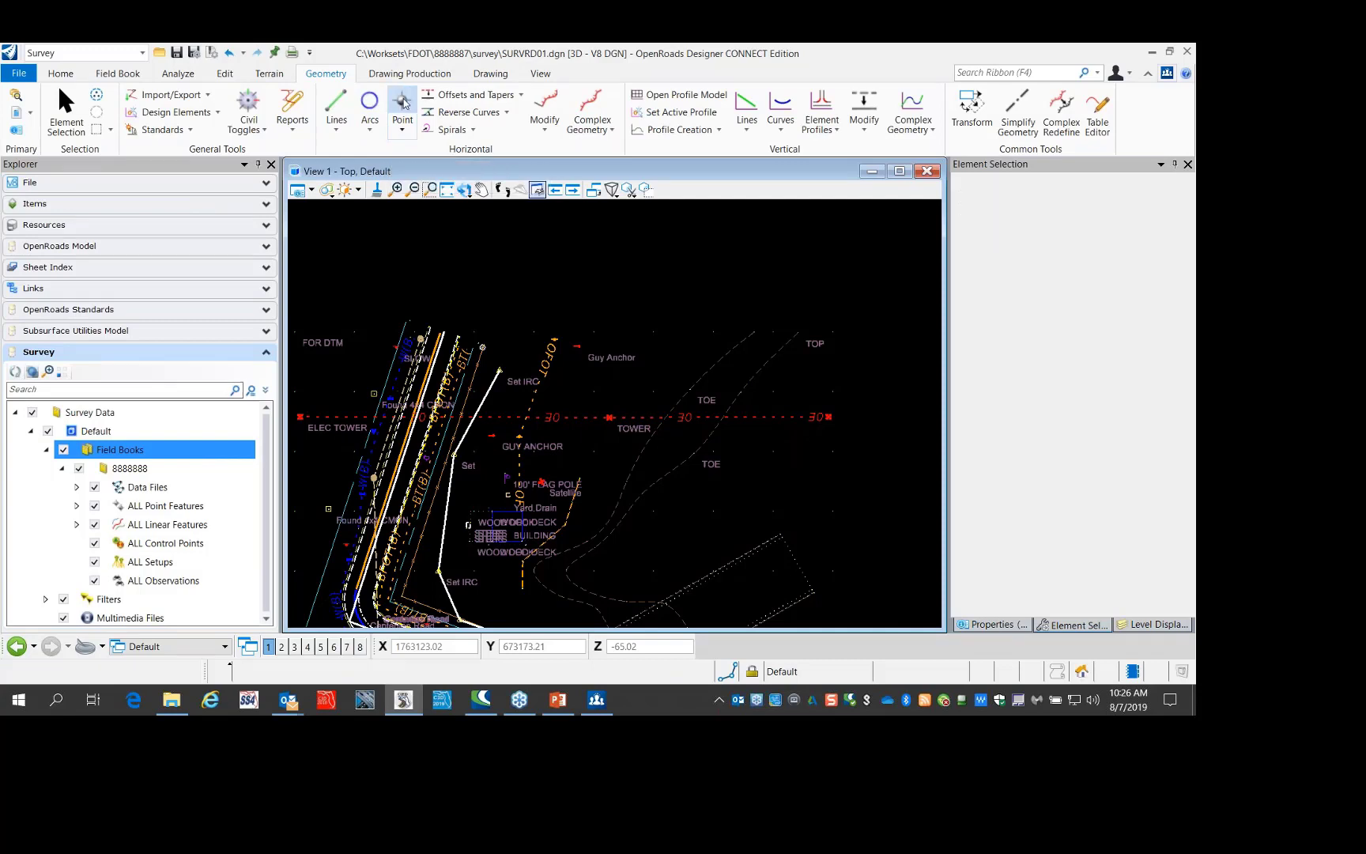
{"action": "left_click", "coordinate": [403, 129]}
{"action": "left_click", "coordinate": [424, 152]}
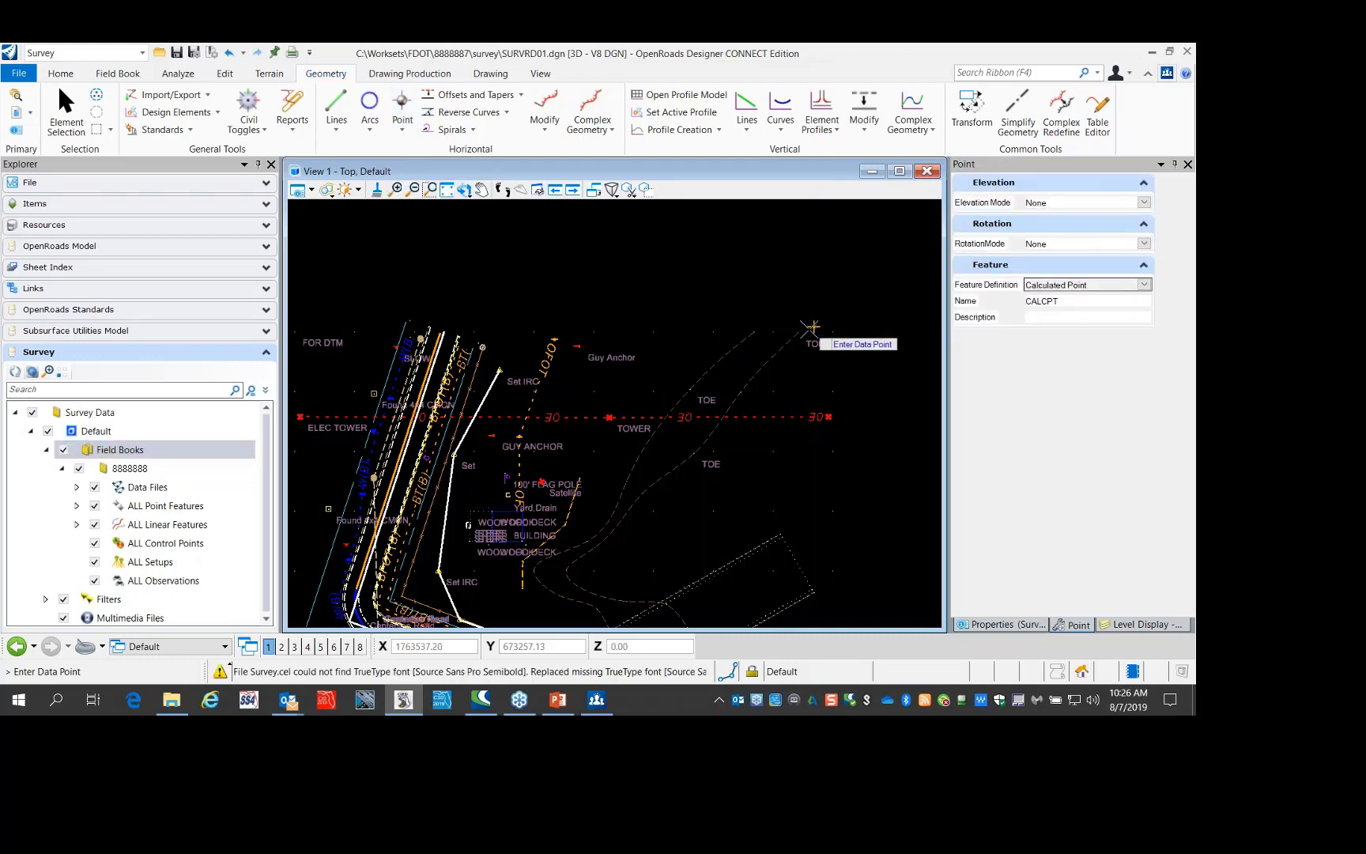
{"action": "left_click", "coordinate": [1144, 285]}
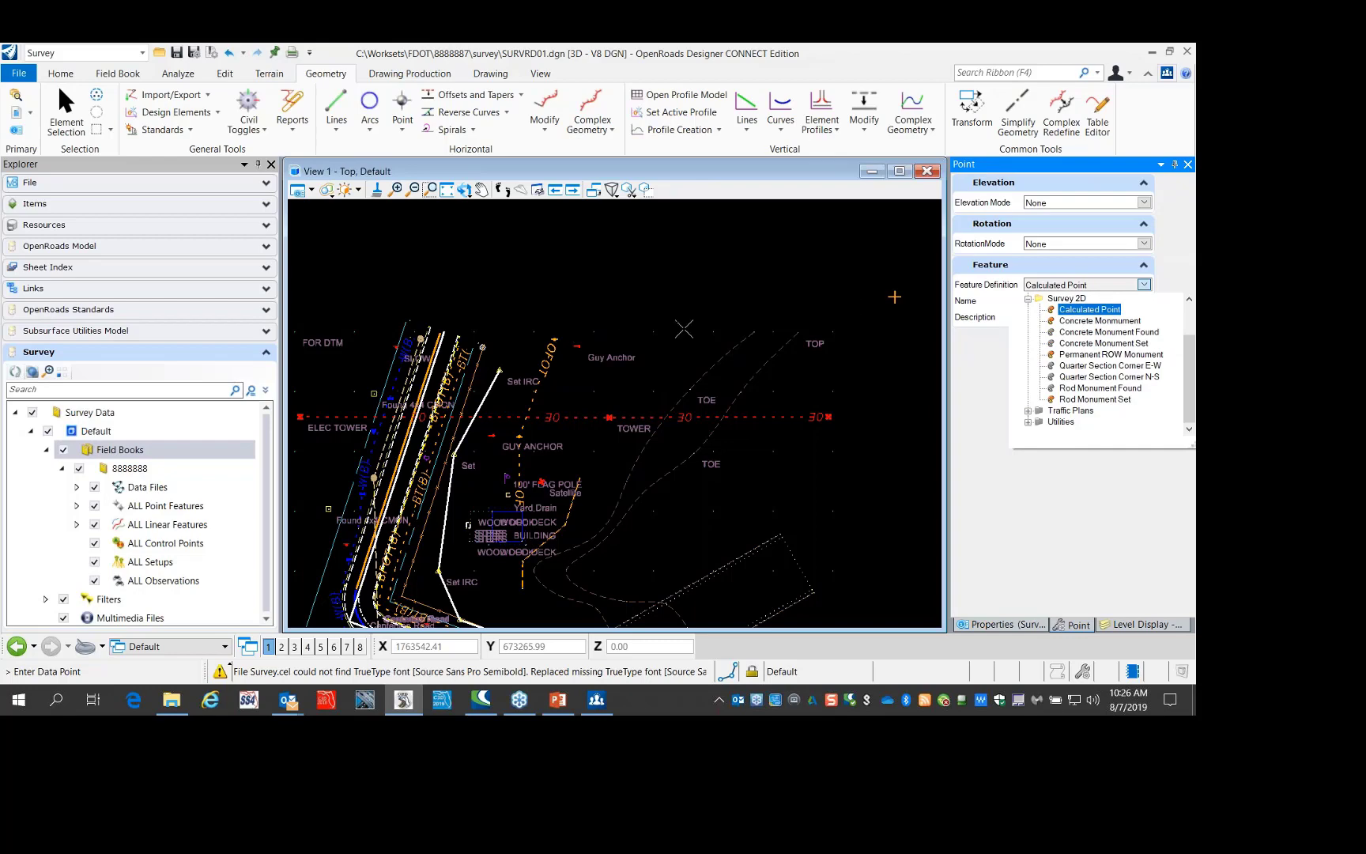
{"action": "left_click", "coordinate": [1072, 310]}
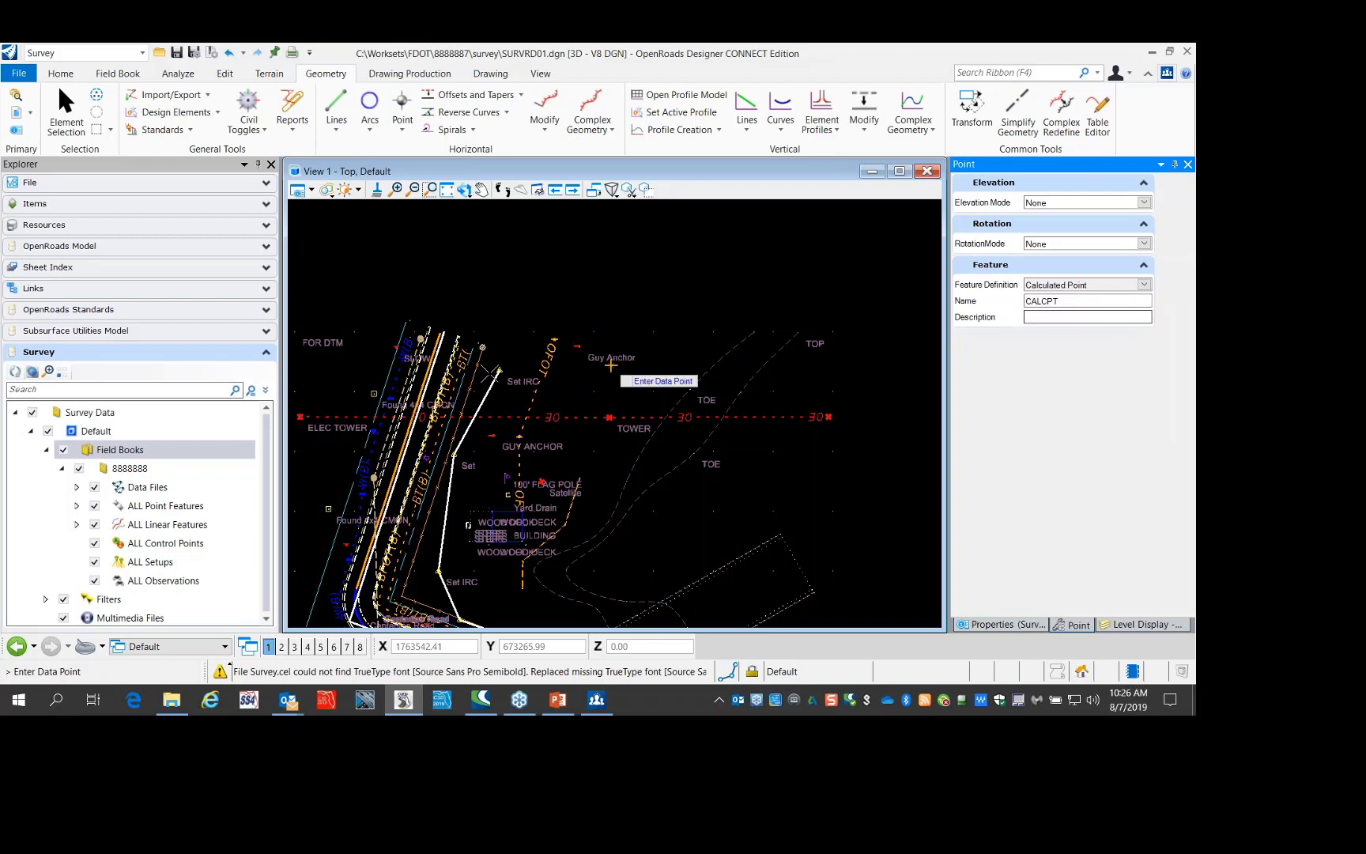
{"action": "scroll", "coordinate": [575, 309], "scroll_direction": "up", "scroll_amount": 2}
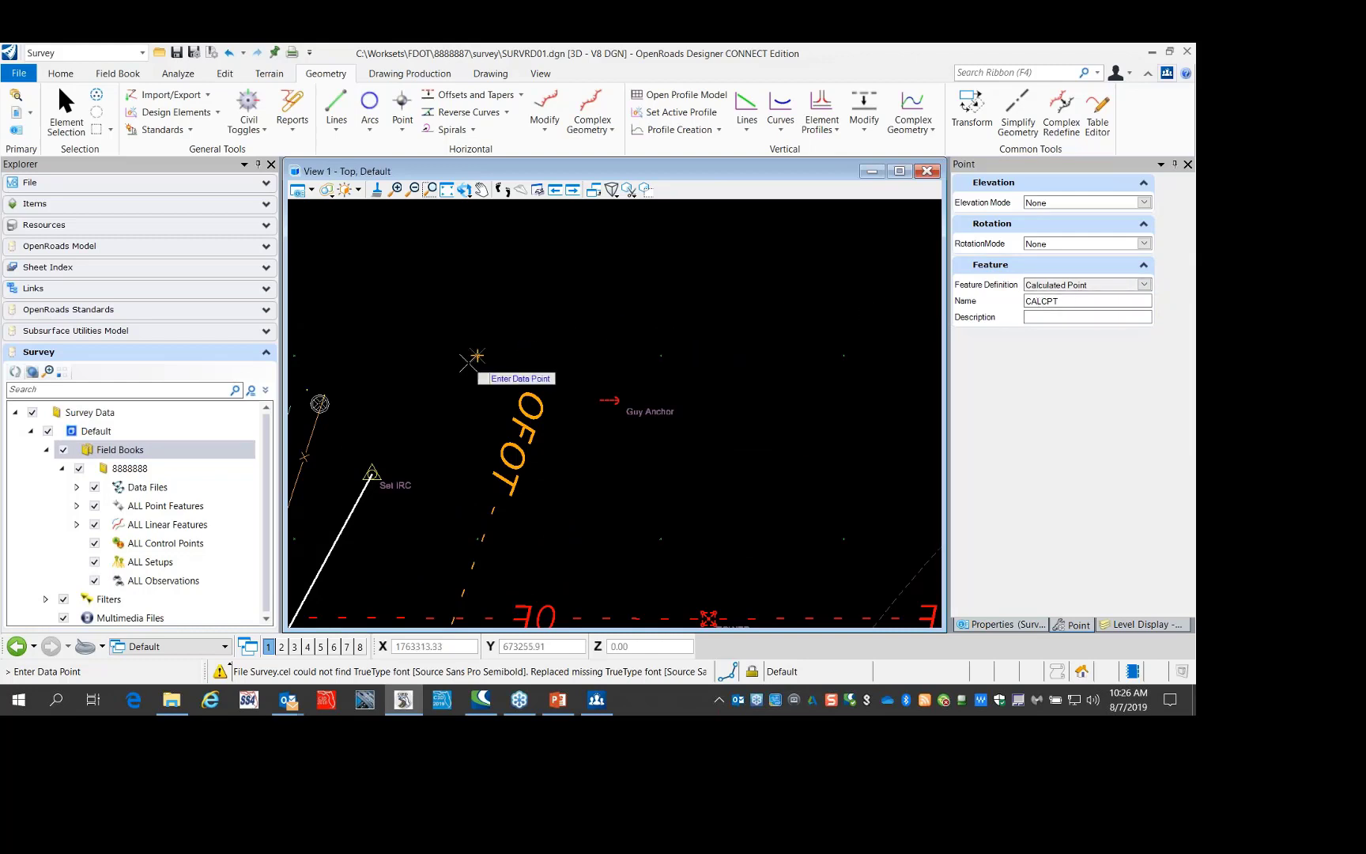
{"action": "scroll", "coordinate": [473, 366], "scroll_direction": "up", "scroll_amount": 2}
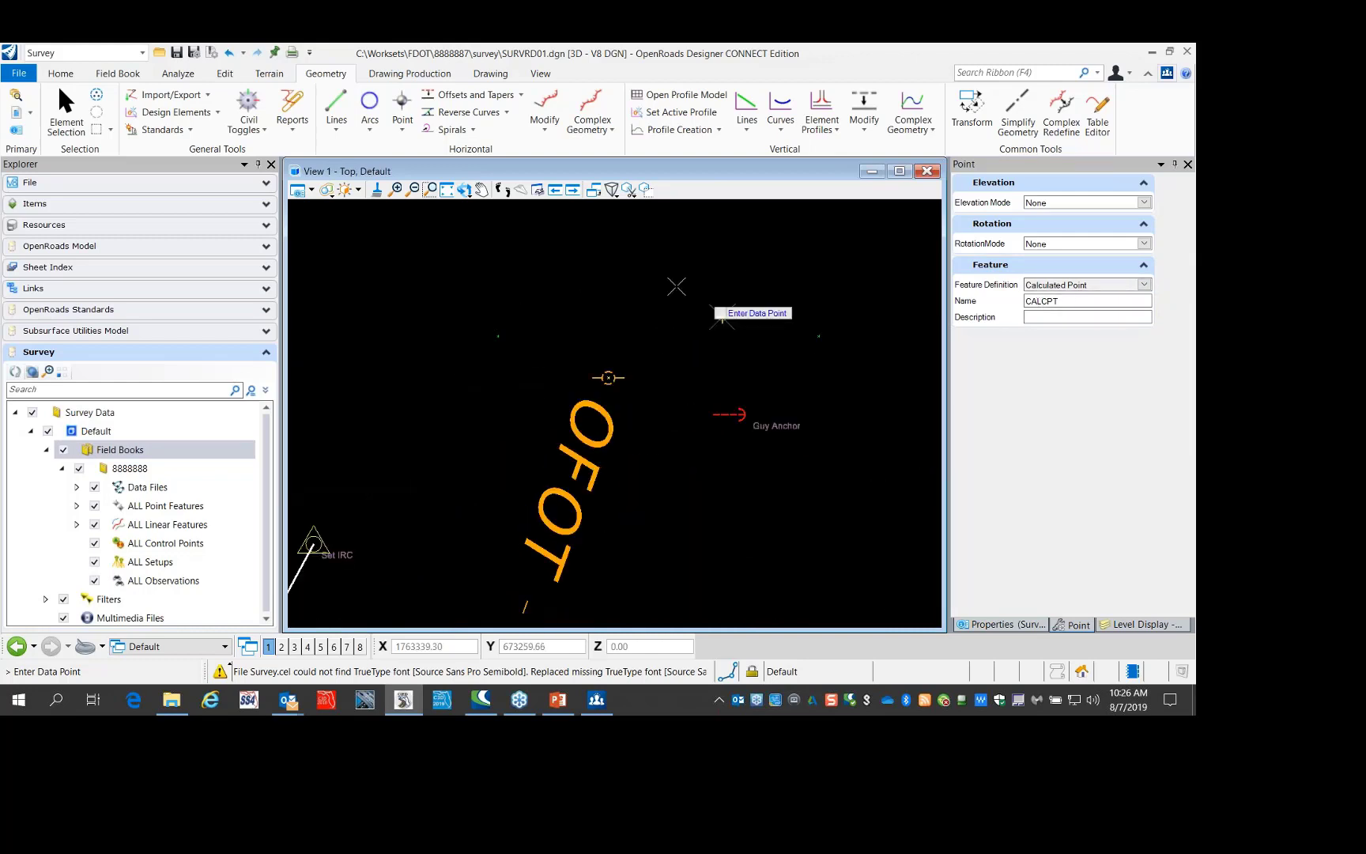
{"action": "left_click", "coordinate": [647, 275]}
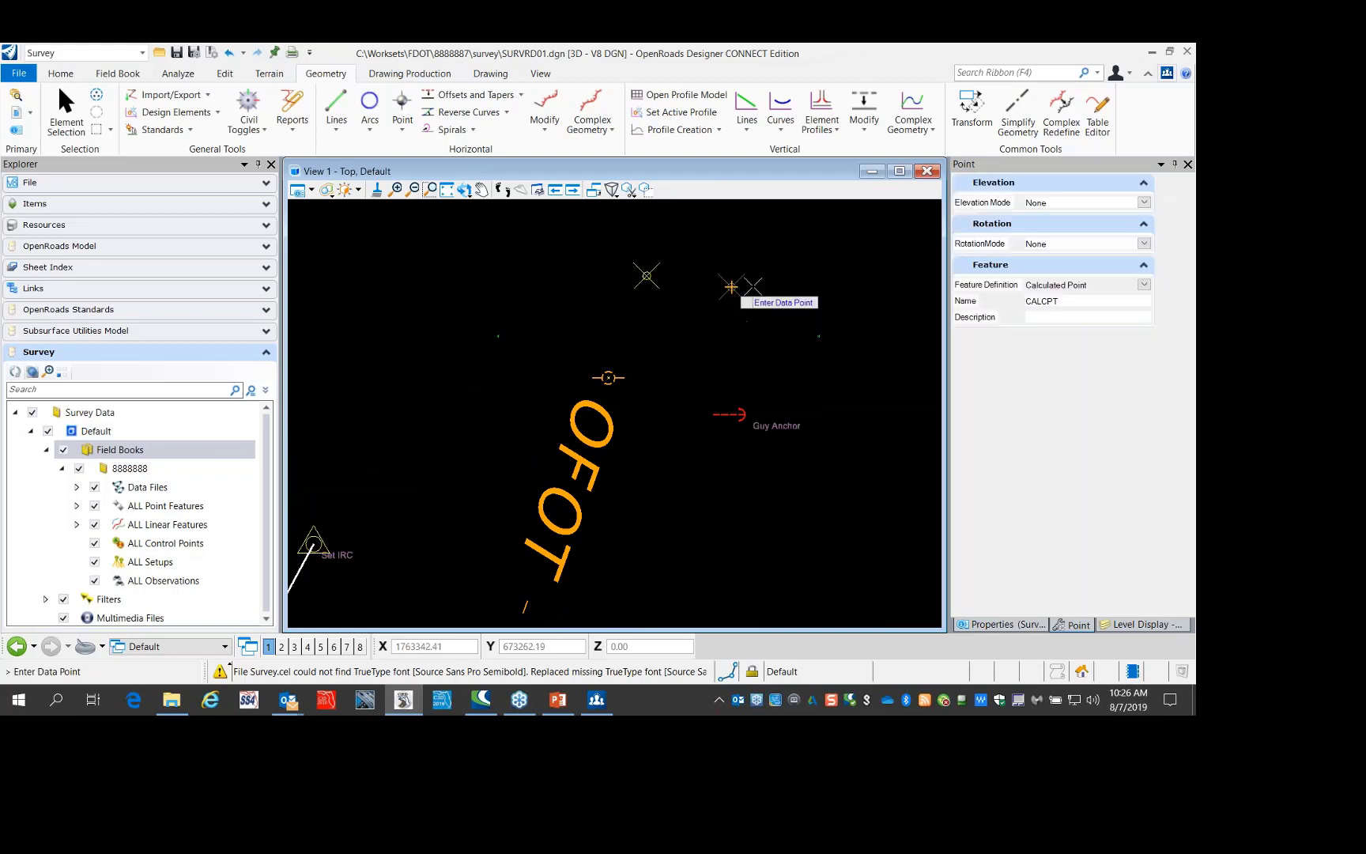
Place a point with the Concrete Monmument feature definition beside the calculated point, above the Guy Anchor
{"action": "left_click", "coordinate": [1144, 285]}
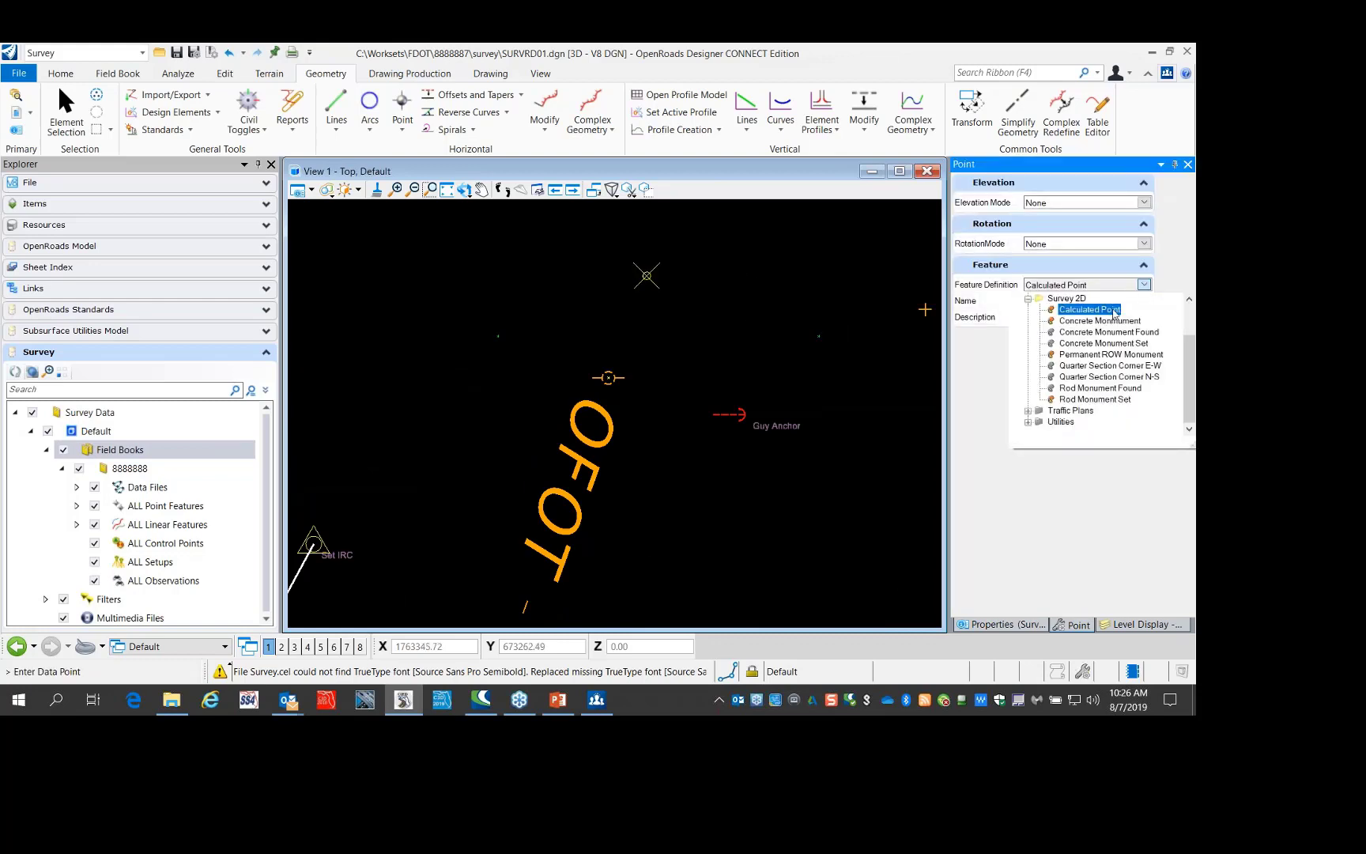
{"action": "left_click", "coordinate": [1101, 332]}
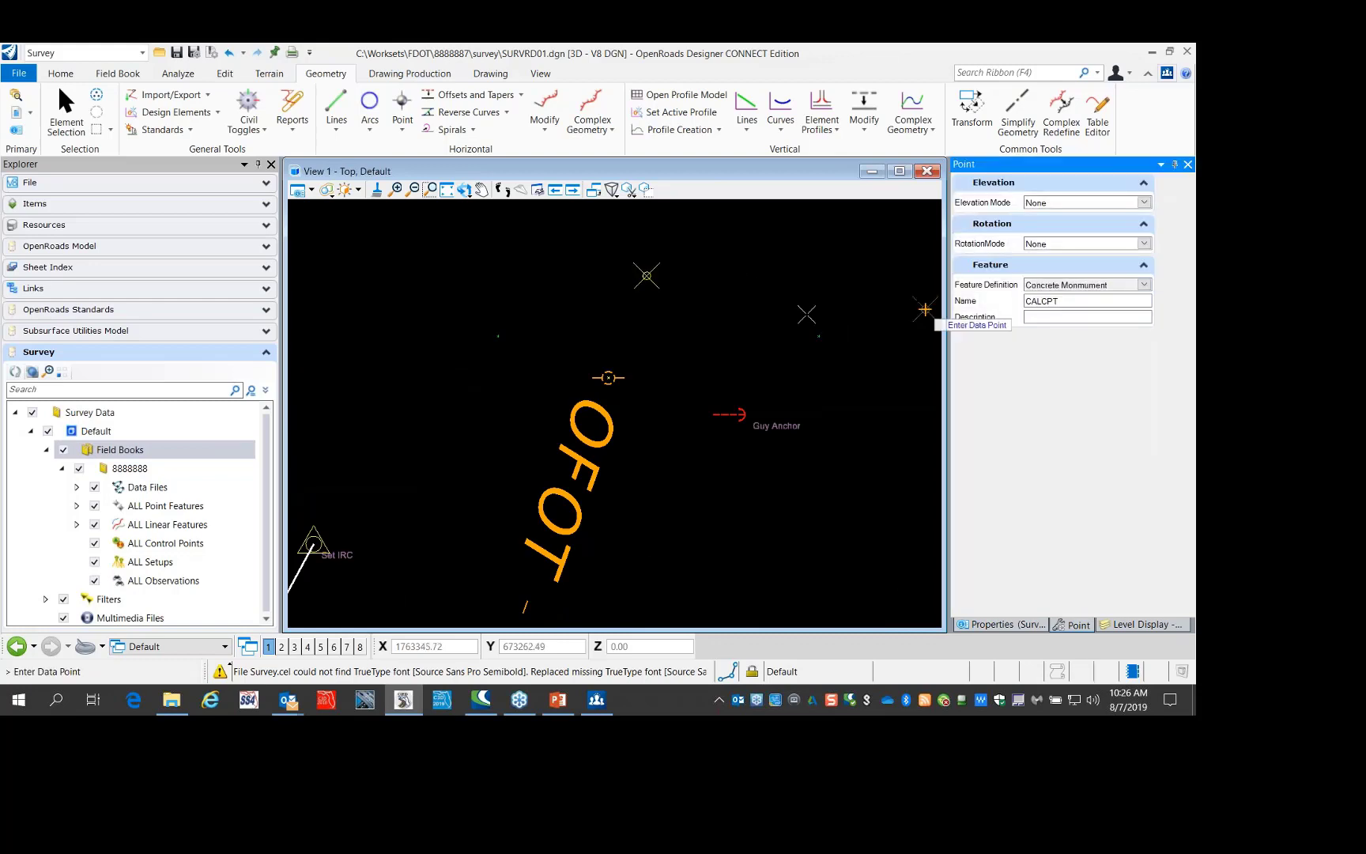
{"action": "left_click", "coordinate": [739, 259]}
{"action": "scroll", "coordinate": [731, 261], "scroll_direction": "down", "scroll_amount": 2}
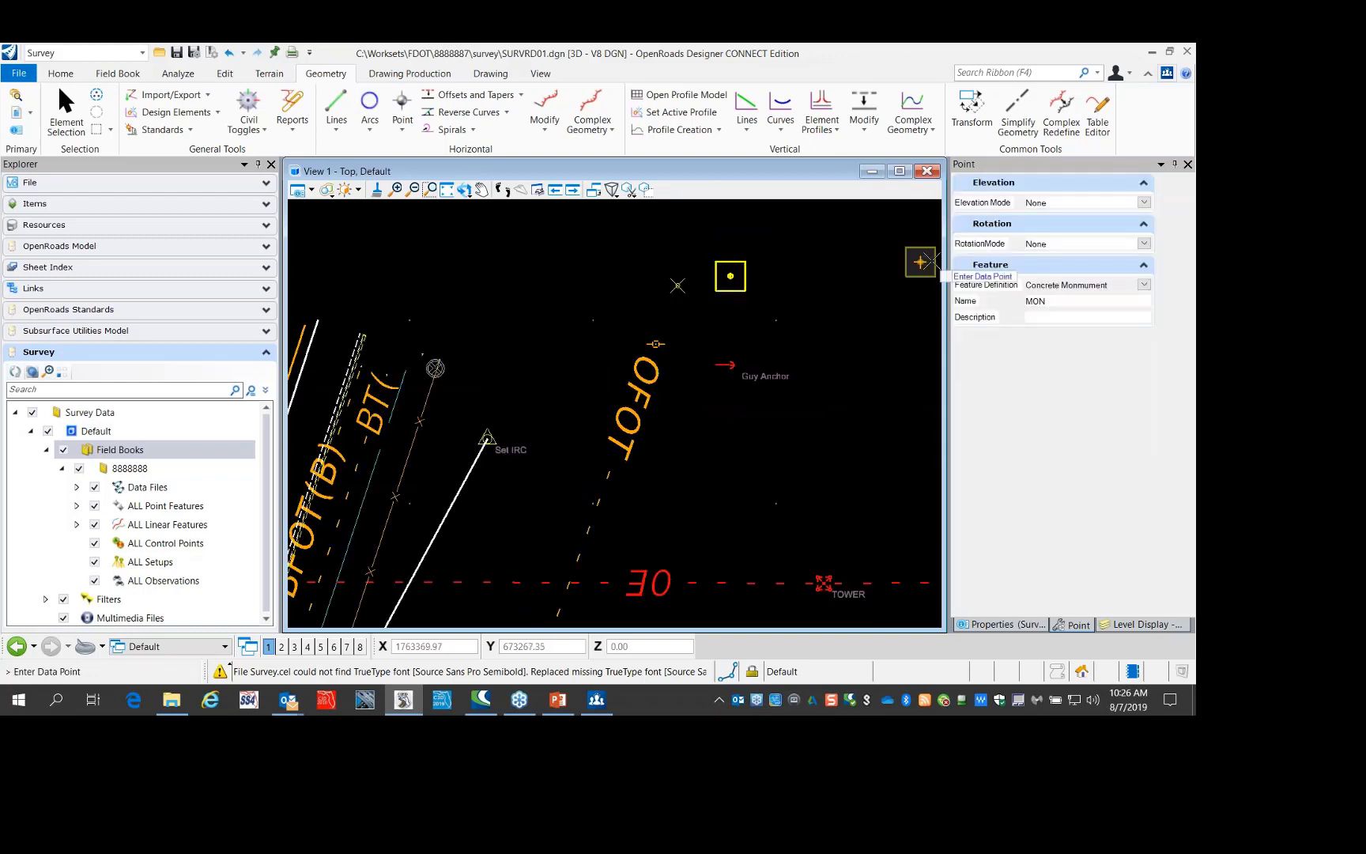
Place a point with the Rod Monument Set feature definition beside the concrete monument and inspect the placed symbols
{"action": "left_click", "coordinate": [1143, 286]}
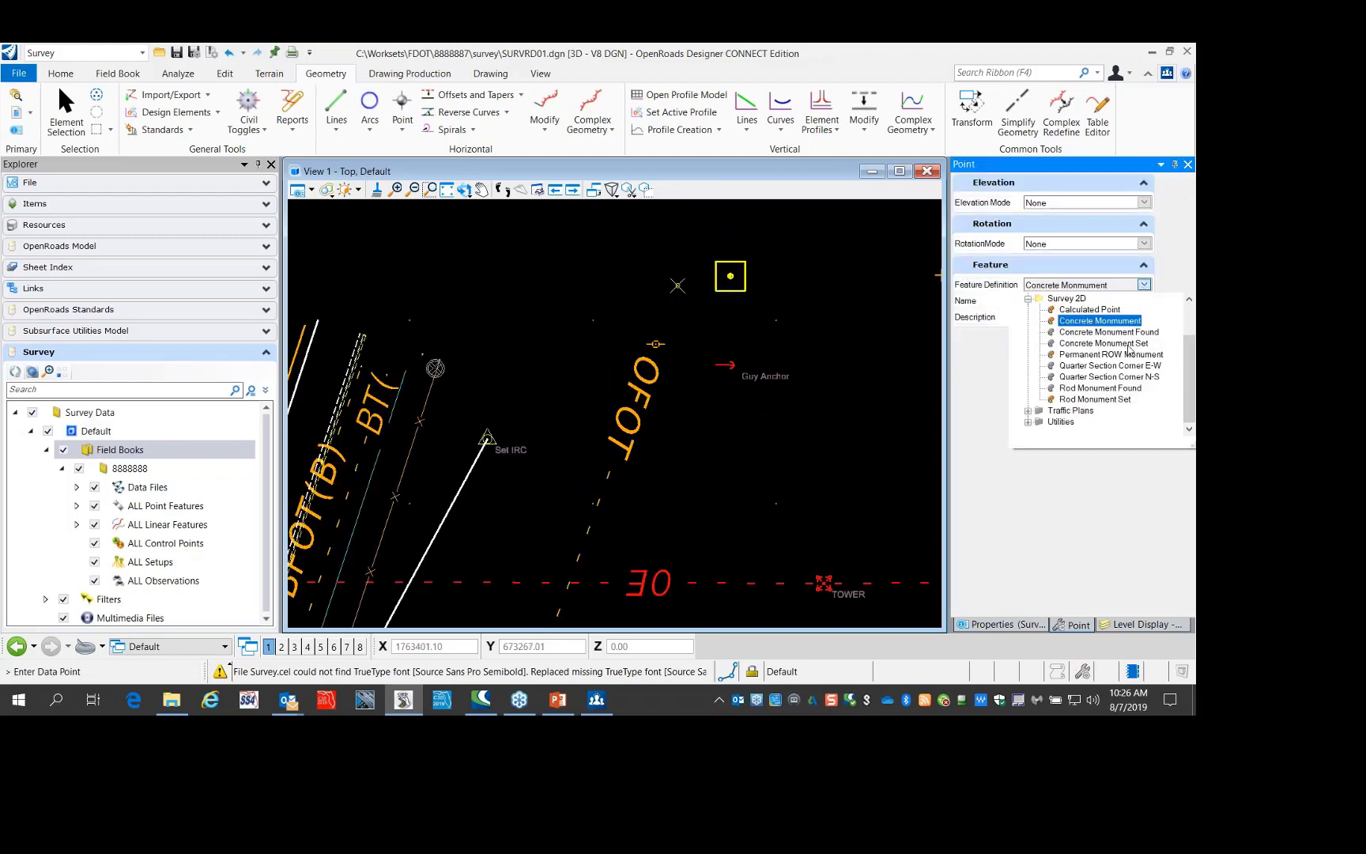
{"action": "left_click", "coordinate": [1095, 399]}
{"action": "left_click", "coordinate": [805, 255]}
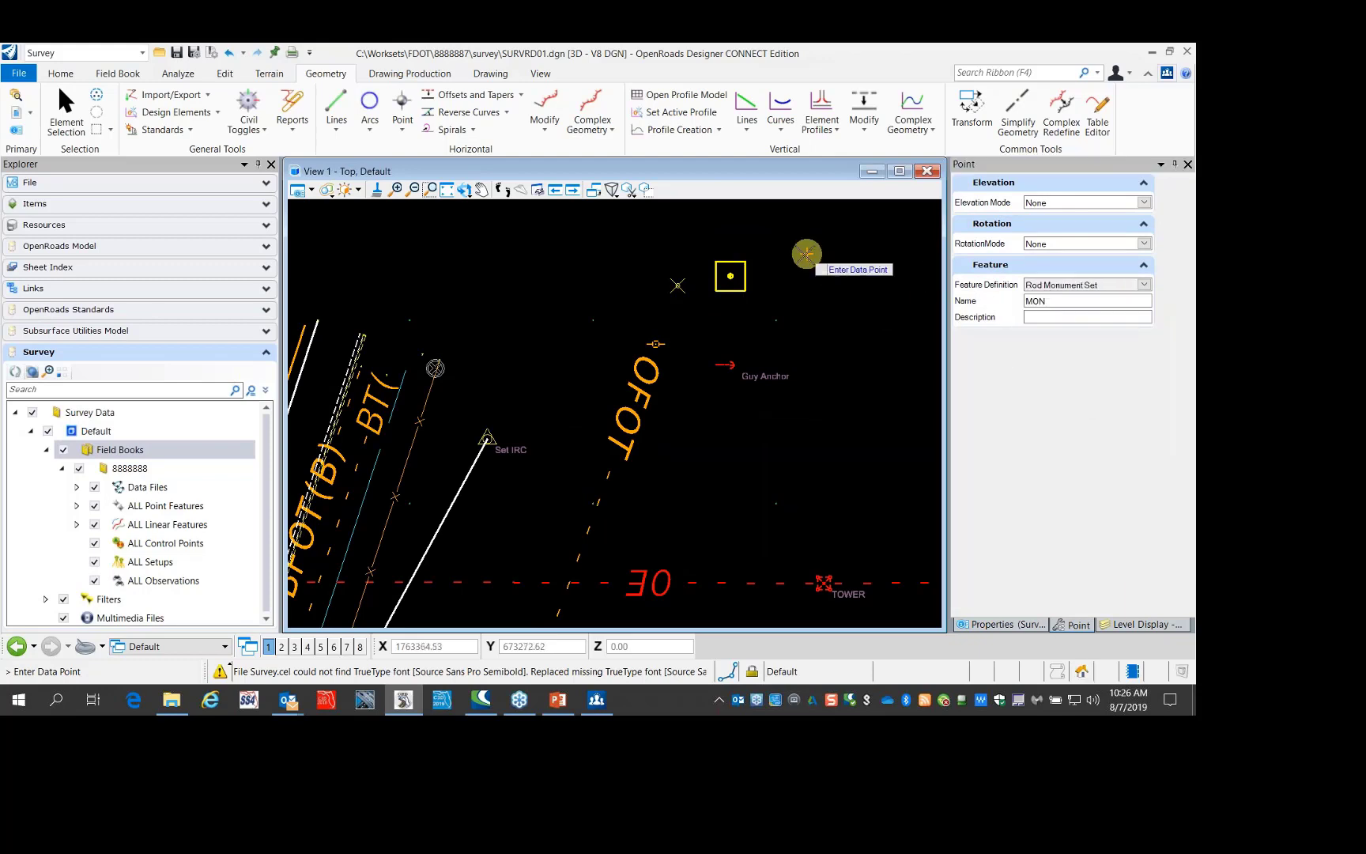
{"action": "right_click", "coordinate": [853, 299]}
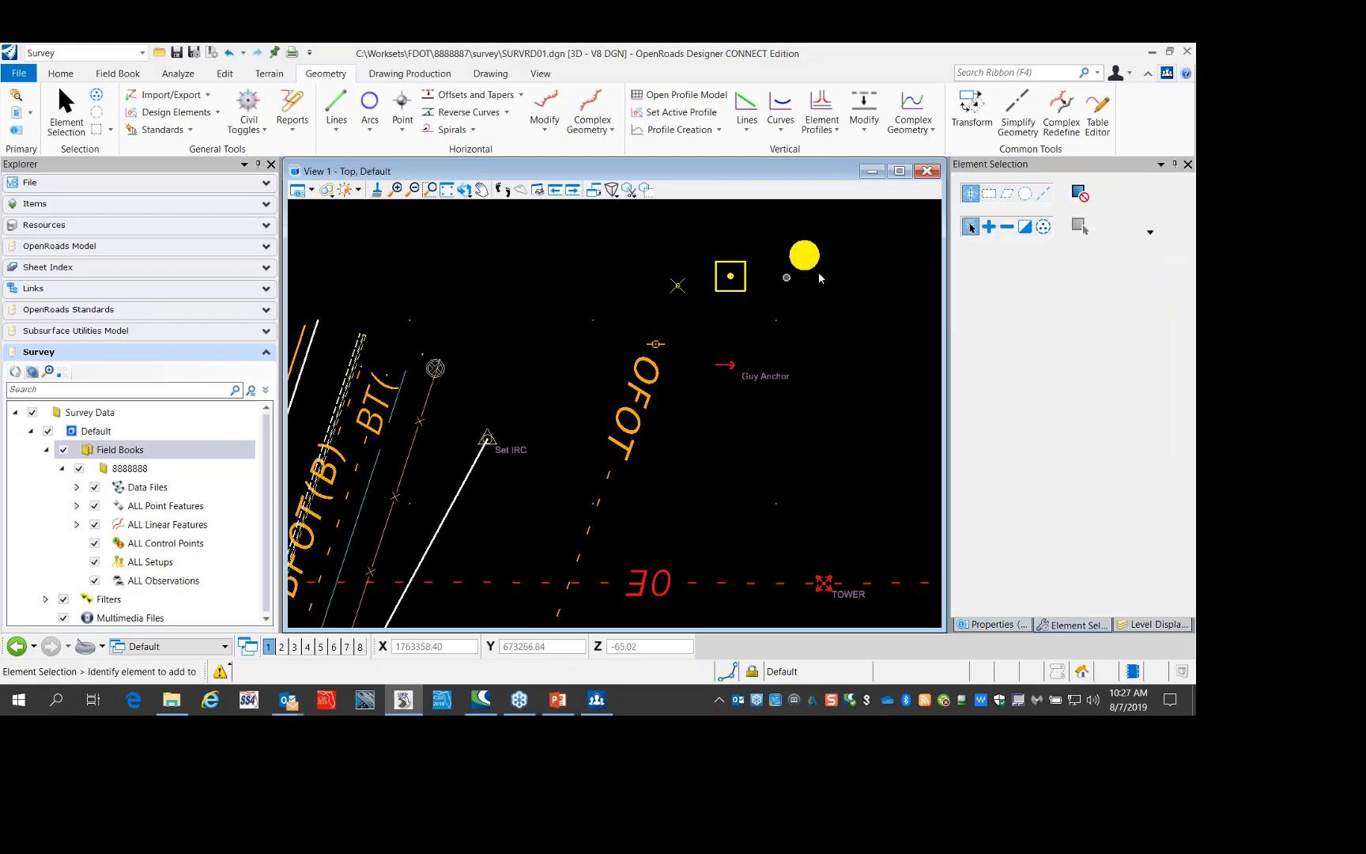
{"action": "scroll", "coordinate": [672, 273], "scroll_direction": "up", "scroll_amount": 3}
{"action": "scroll", "coordinate": [633, 284], "scroll_direction": "down", "scroll_amount": 3}
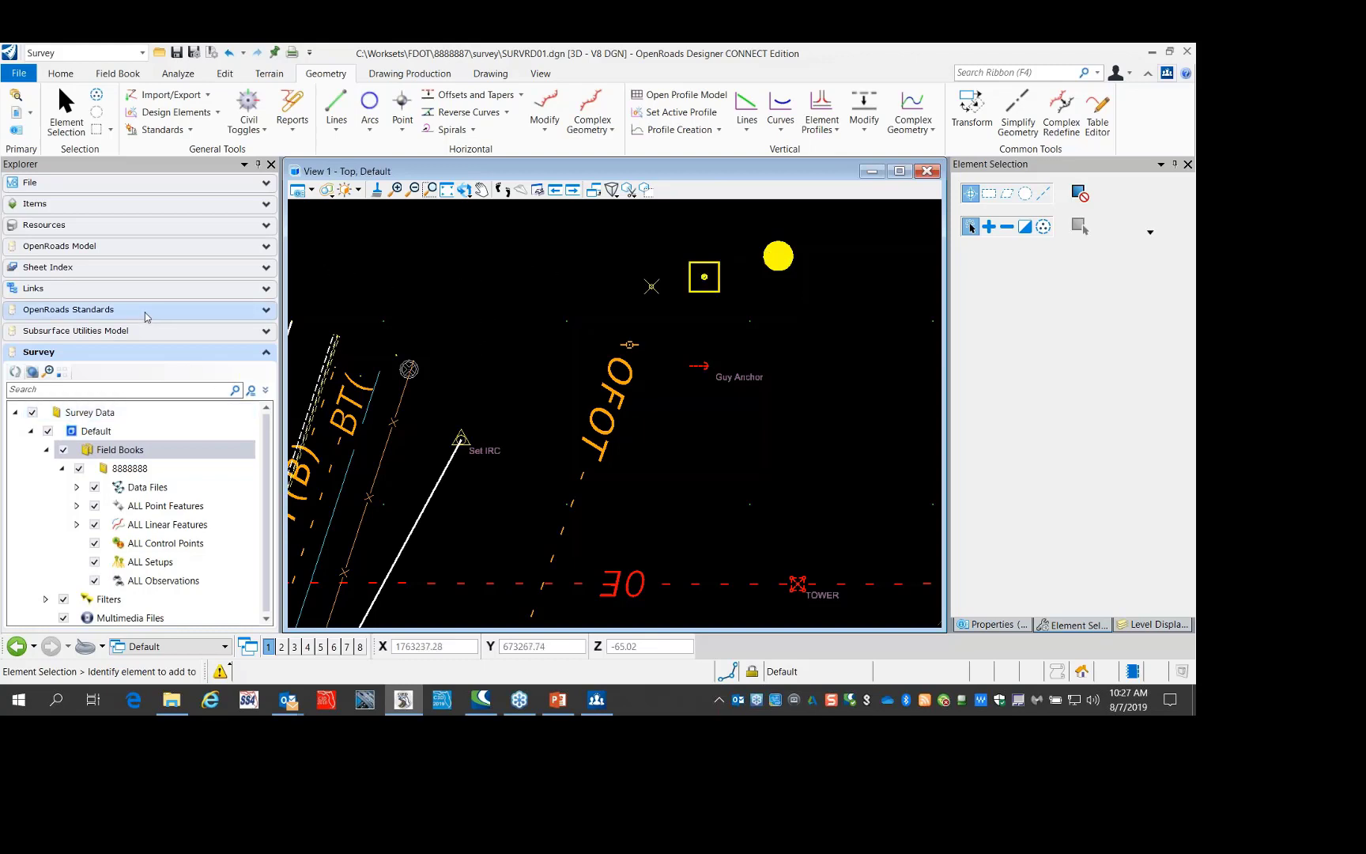
{"action": "key", "text": "ctrl"}
{"action": "key", "text": "ctrl"}
{"action": "key", "text": "ctrl"}
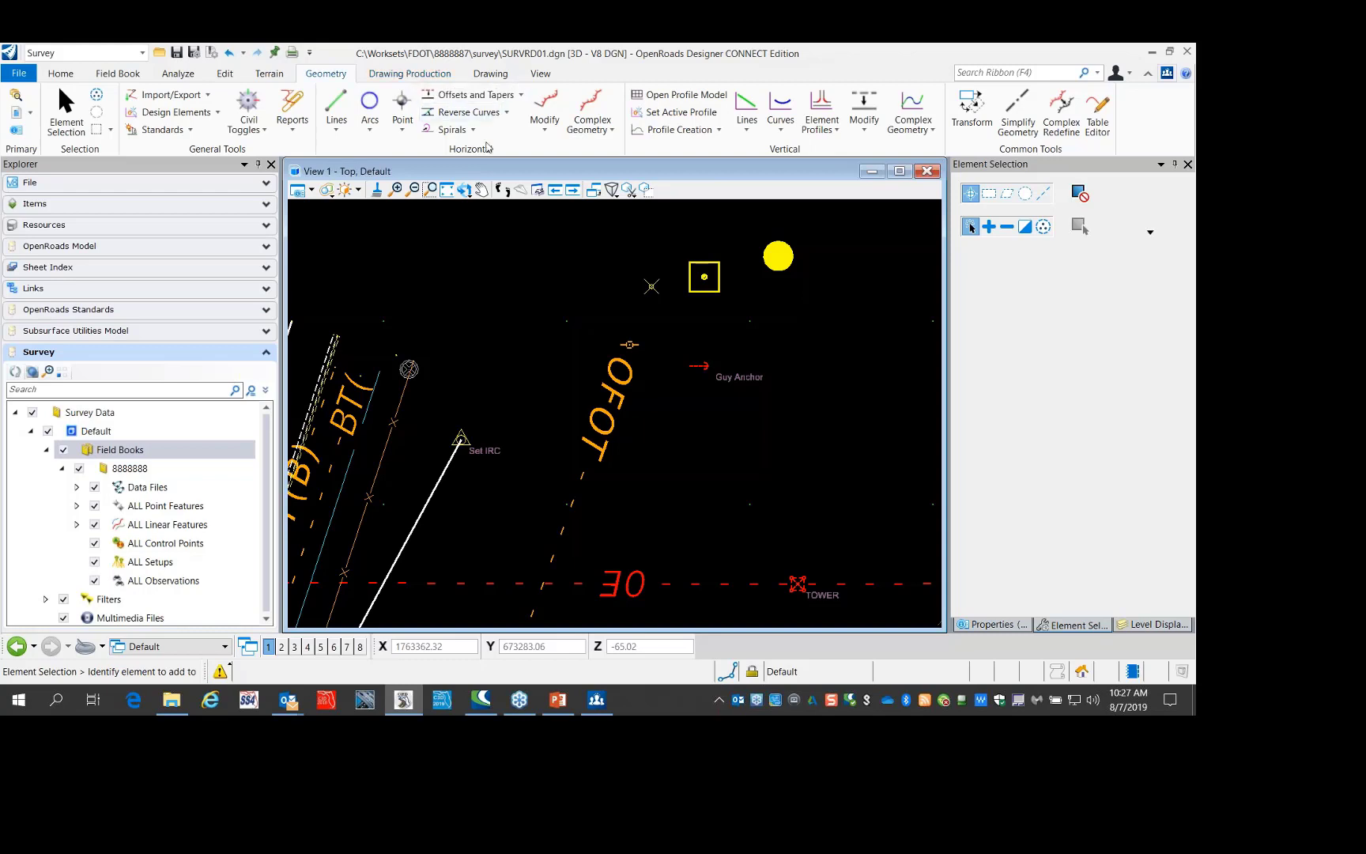
Review the available Modify and Complex Geometry commands for horizontal geometry
{"action": "left_click", "coordinate": [544, 133]}
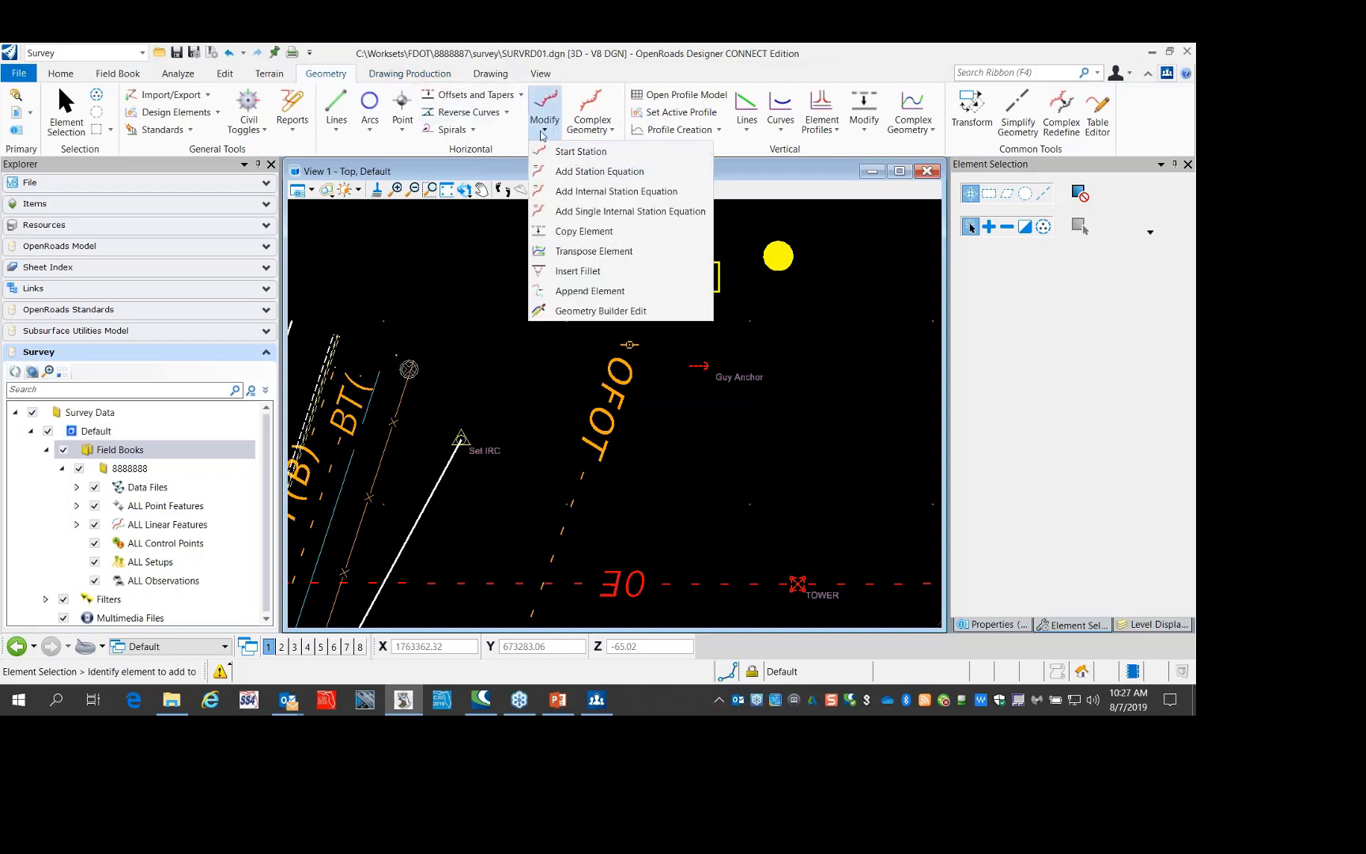
{"action": "left_click", "coordinate": [543, 132]}
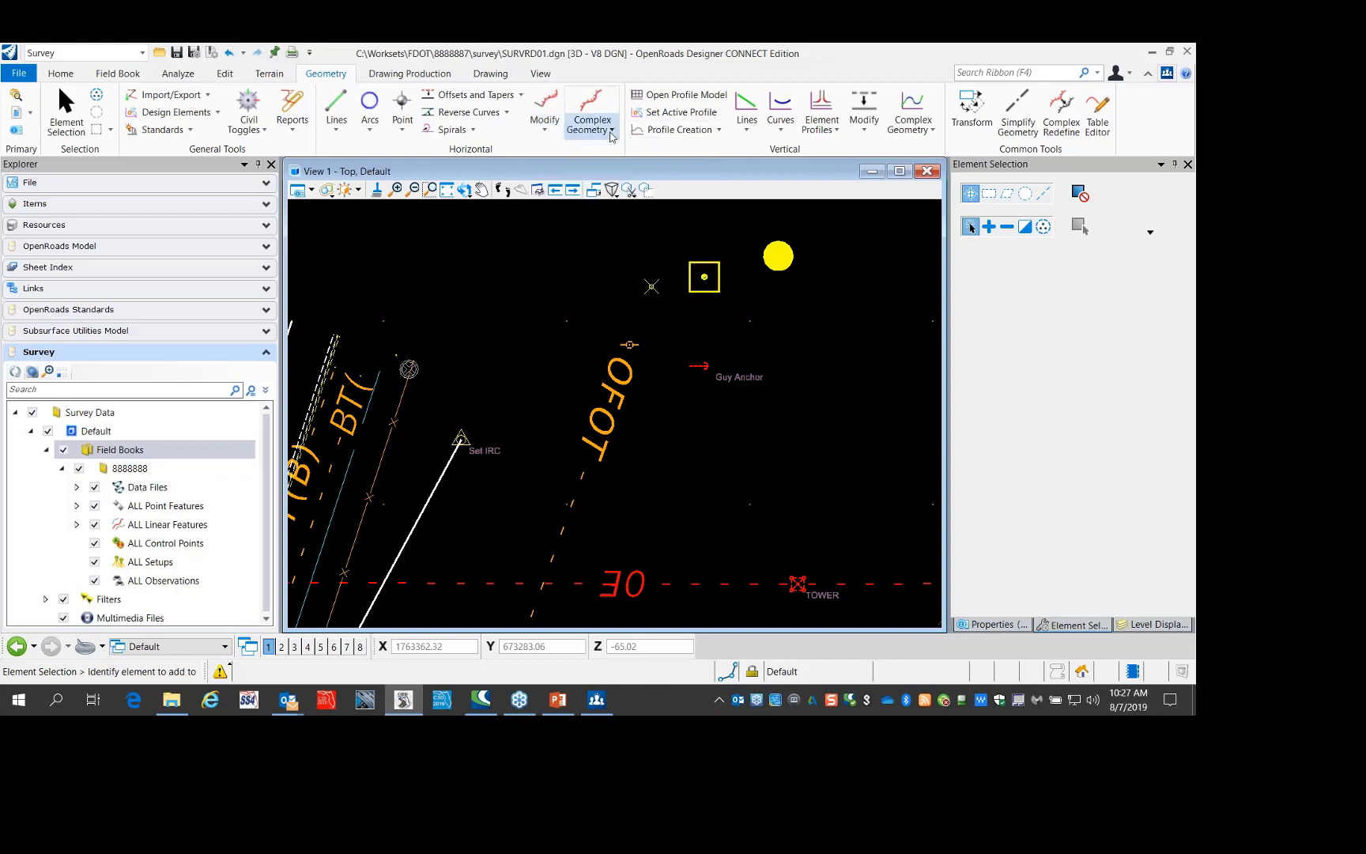
{"action": "left_click", "coordinate": [612, 133]}
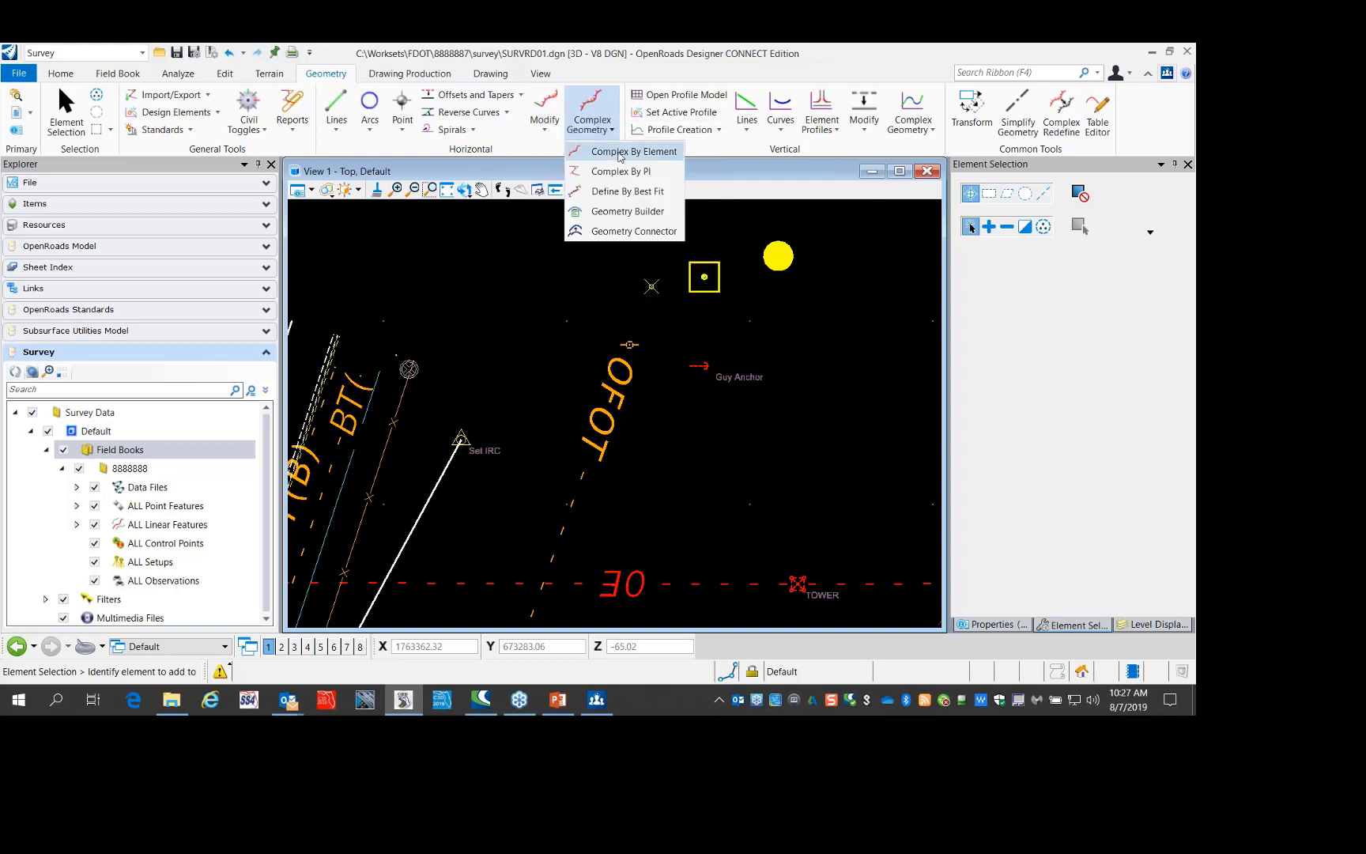
{"action": "left_click", "coordinate": [545, 131]}
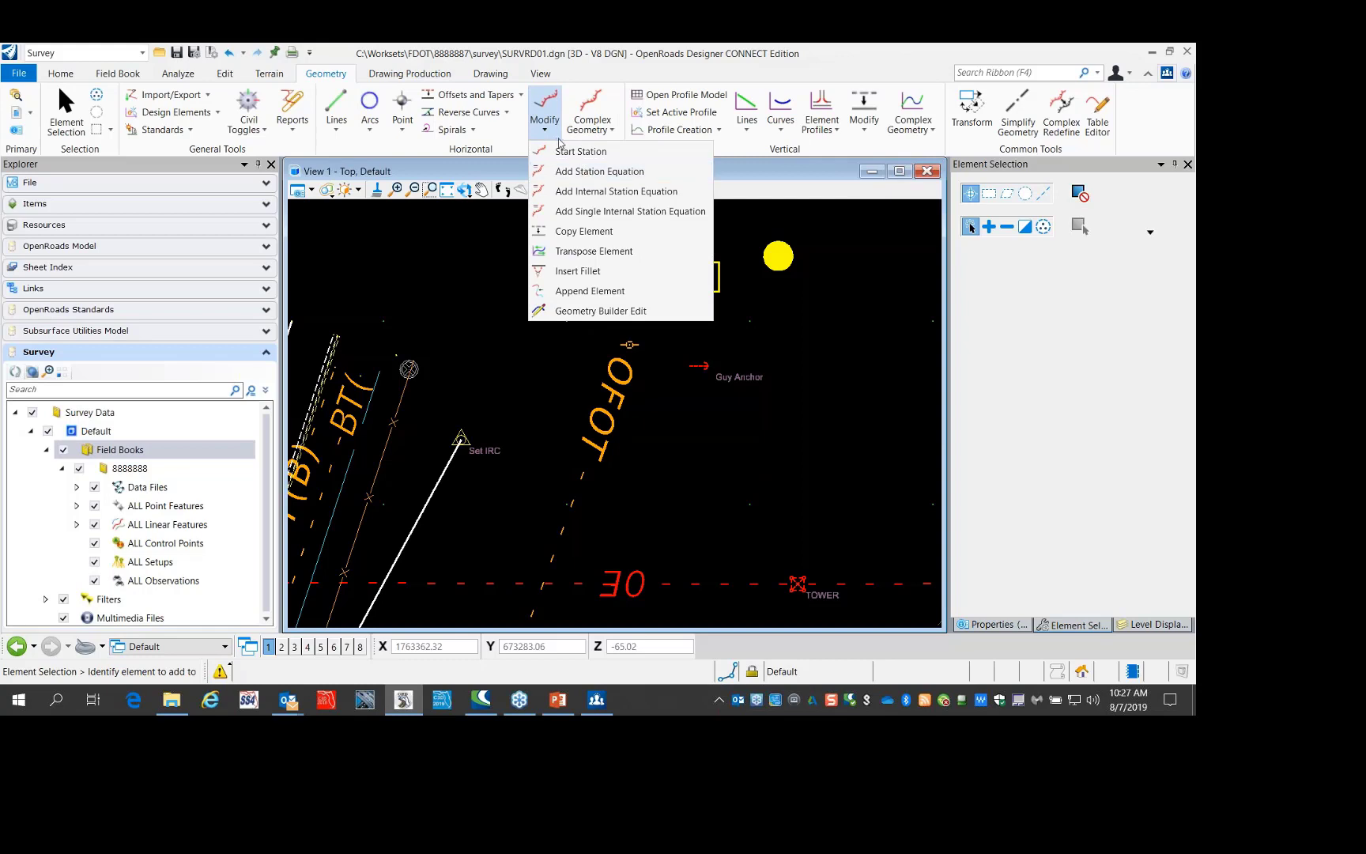
{"action": "left_click", "coordinate": [547, 133]}
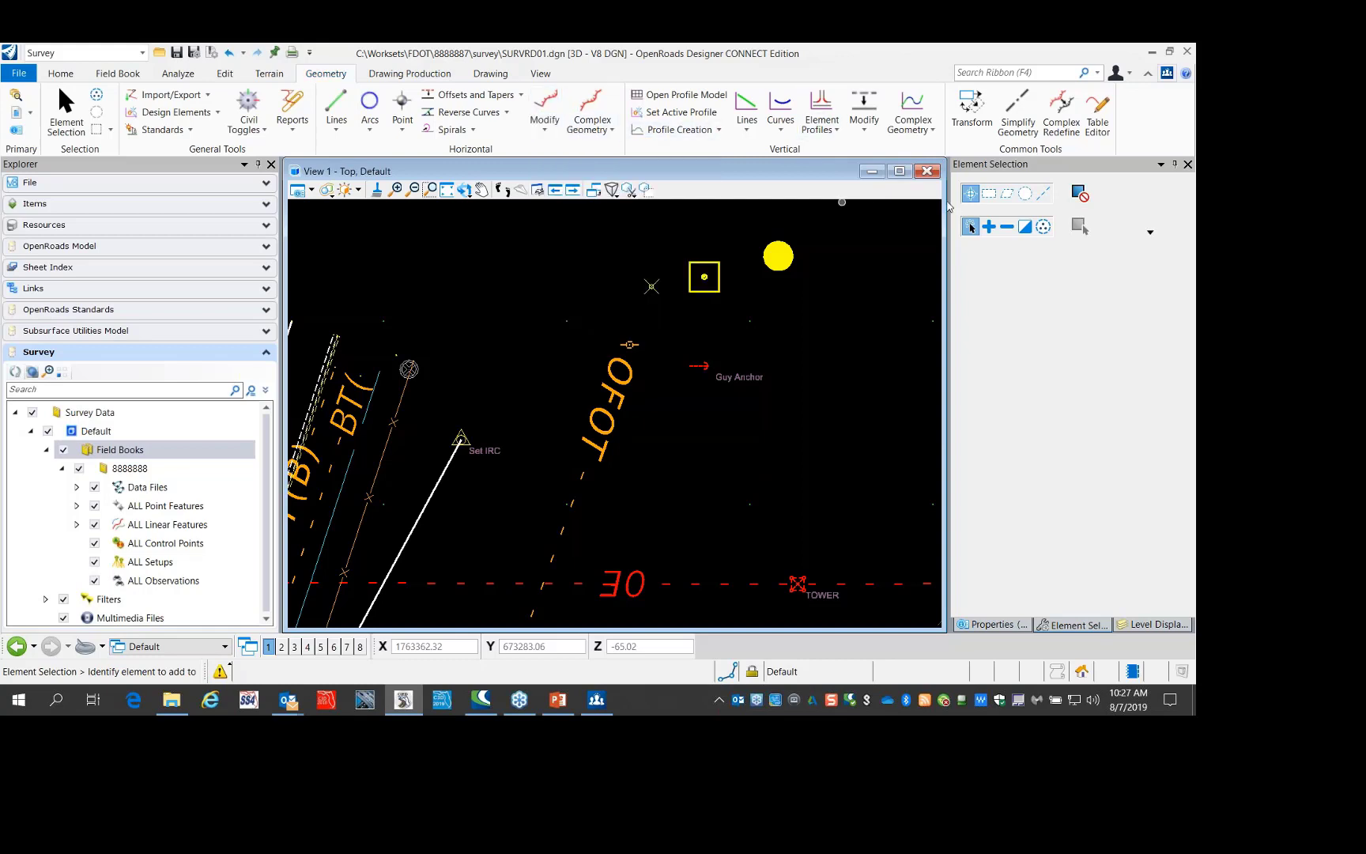
Try the drawing scale at 1"=50', inspect the placed monument symbols, and set the scale to 1"=40'
{"action": "left_click", "coordinate": [422, 75]}
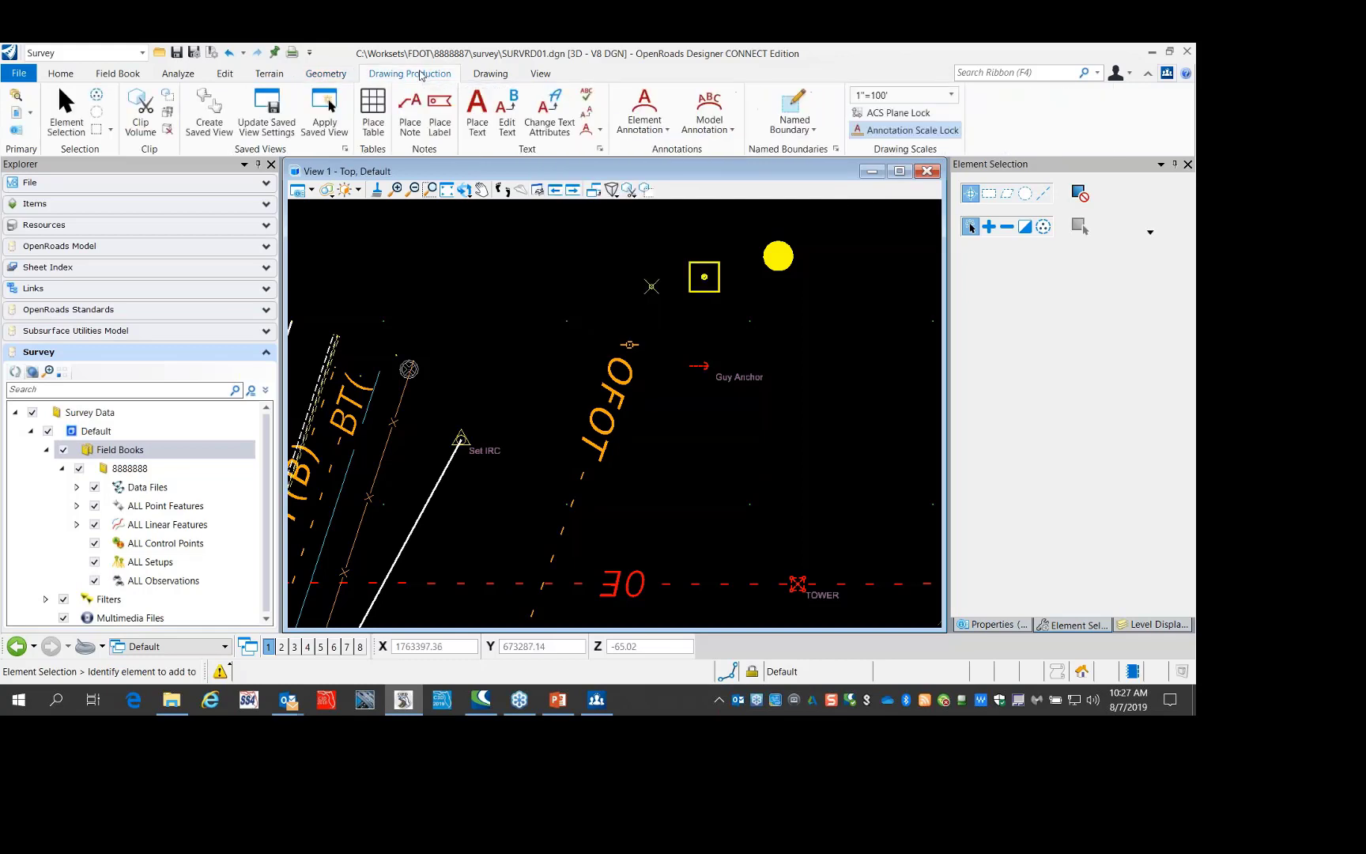
{"action": "left_click", "coordinate": [951, 95]}
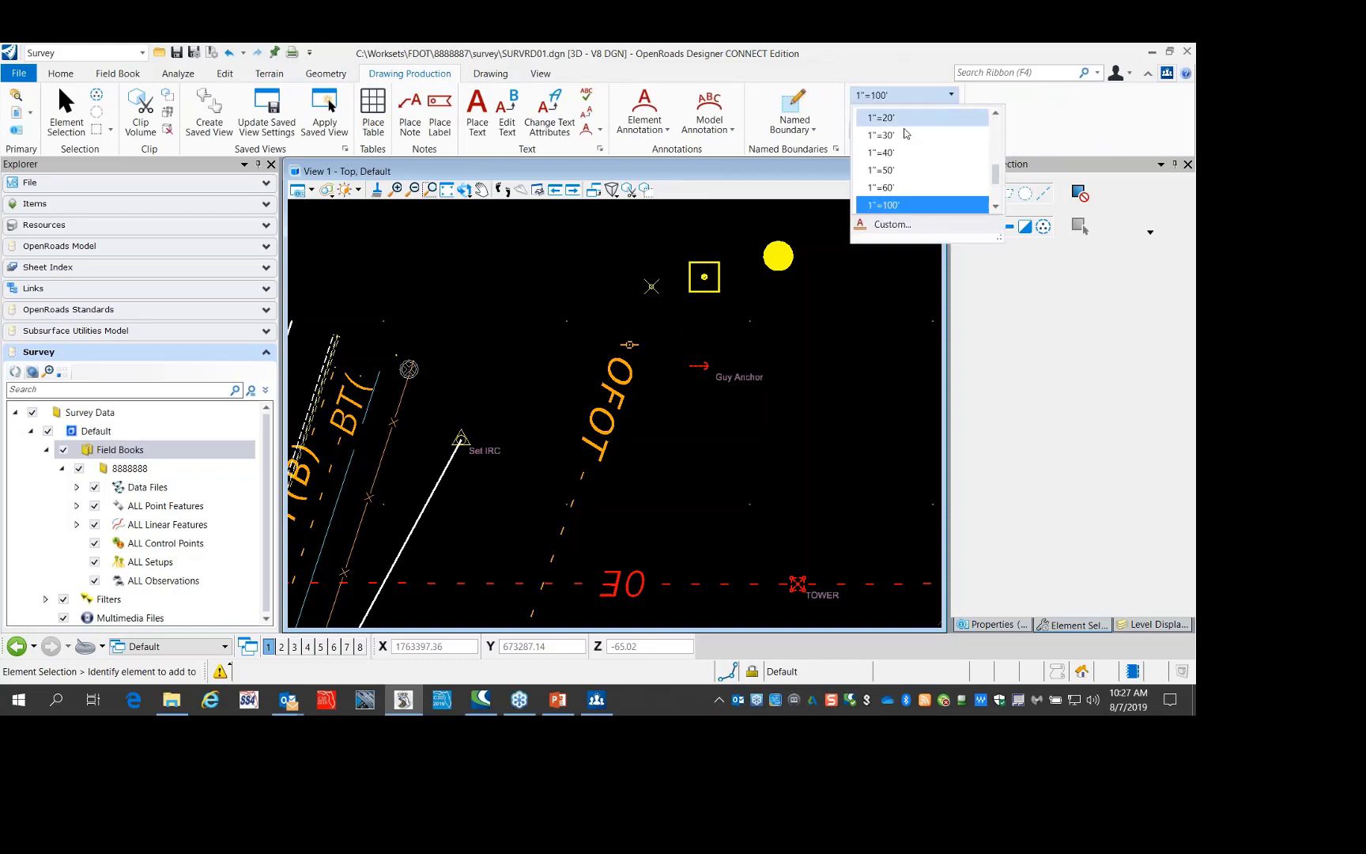
{"action": "left_click", "coordinate": [897, 172]}
{"action": "scroll", "coordinate": [740, 263], "scroll_direction": "up", "scroll_amount": 3}
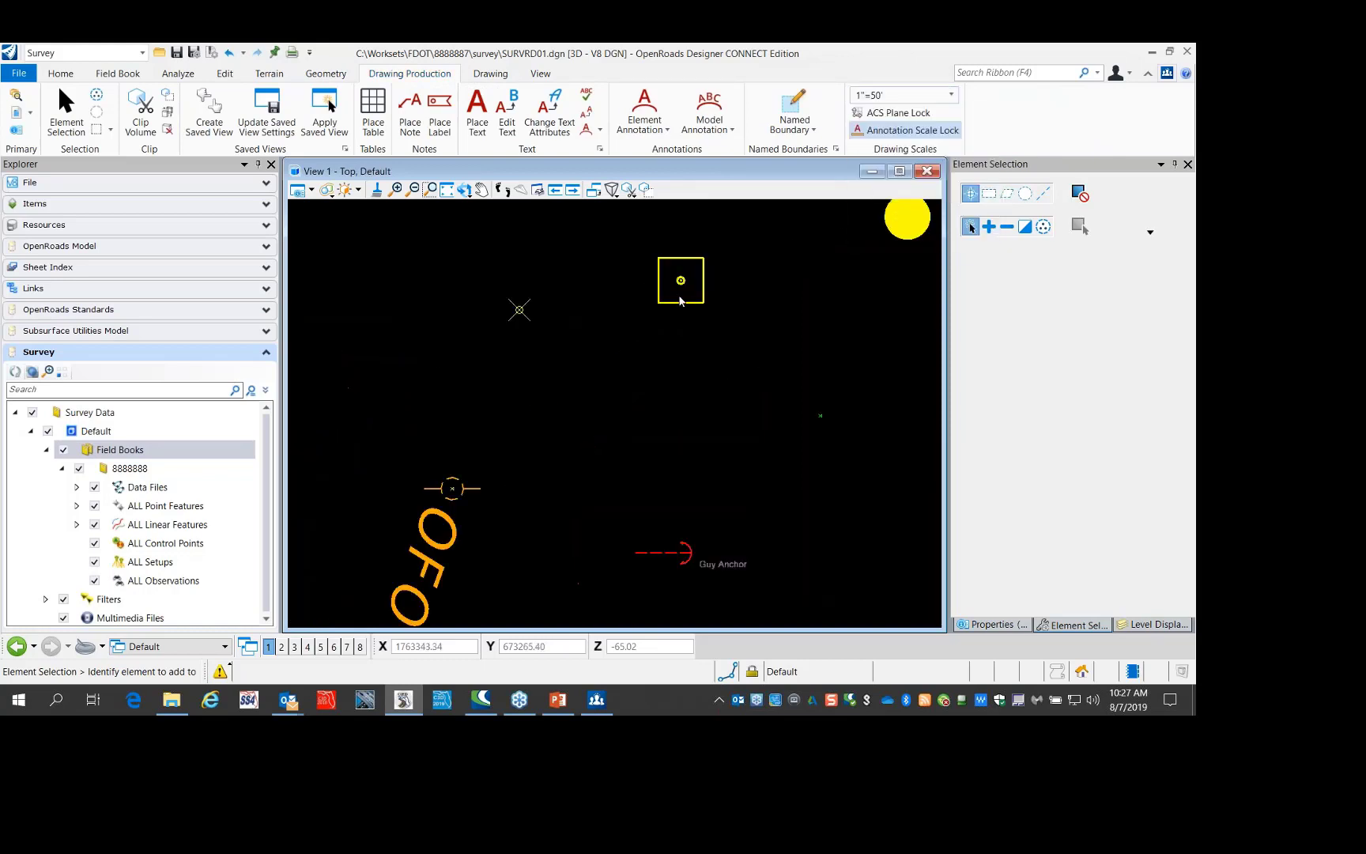
{"action": "left_click", "coordinate": [918, 96]}
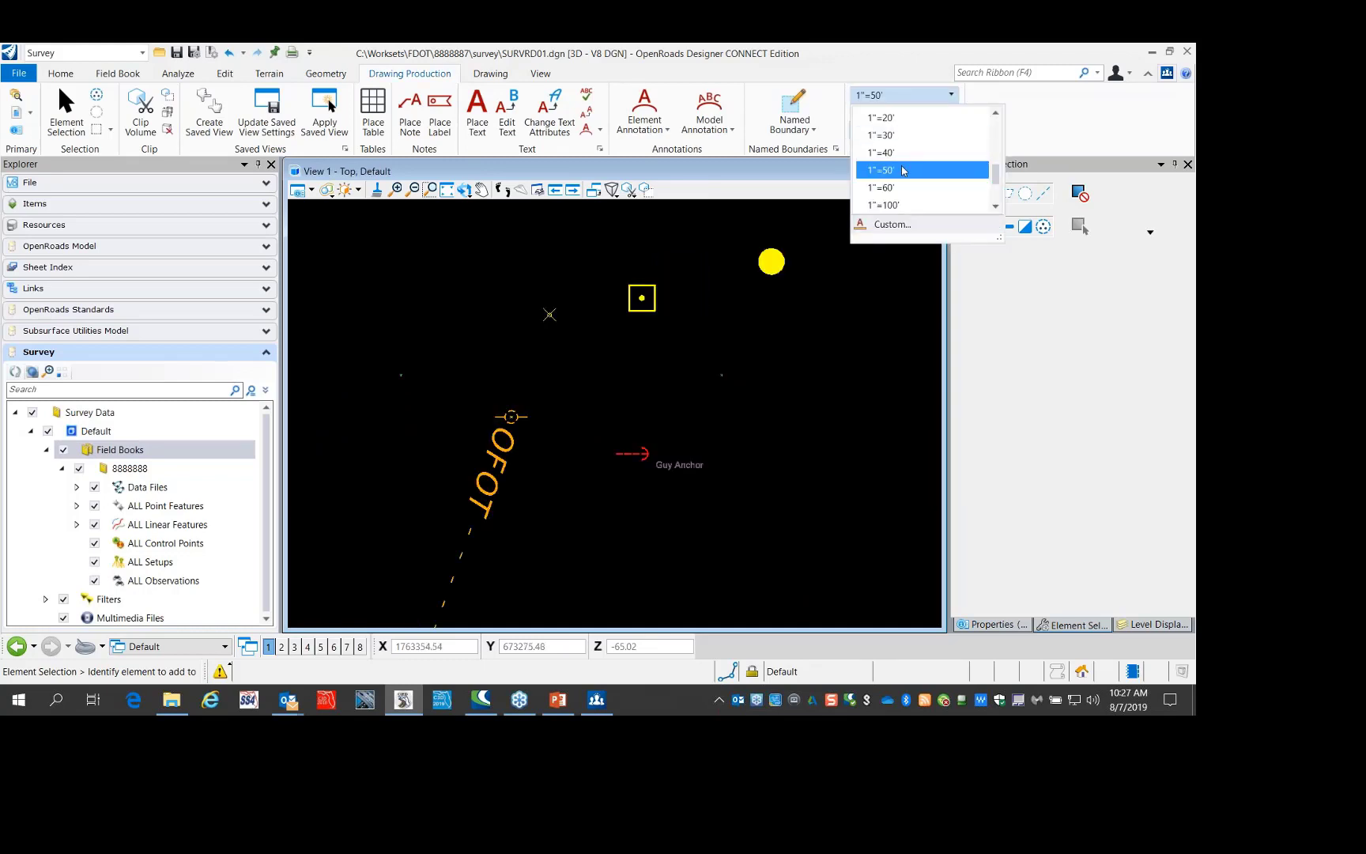
{"action": "left_click", "coordinate": [896, 154]}
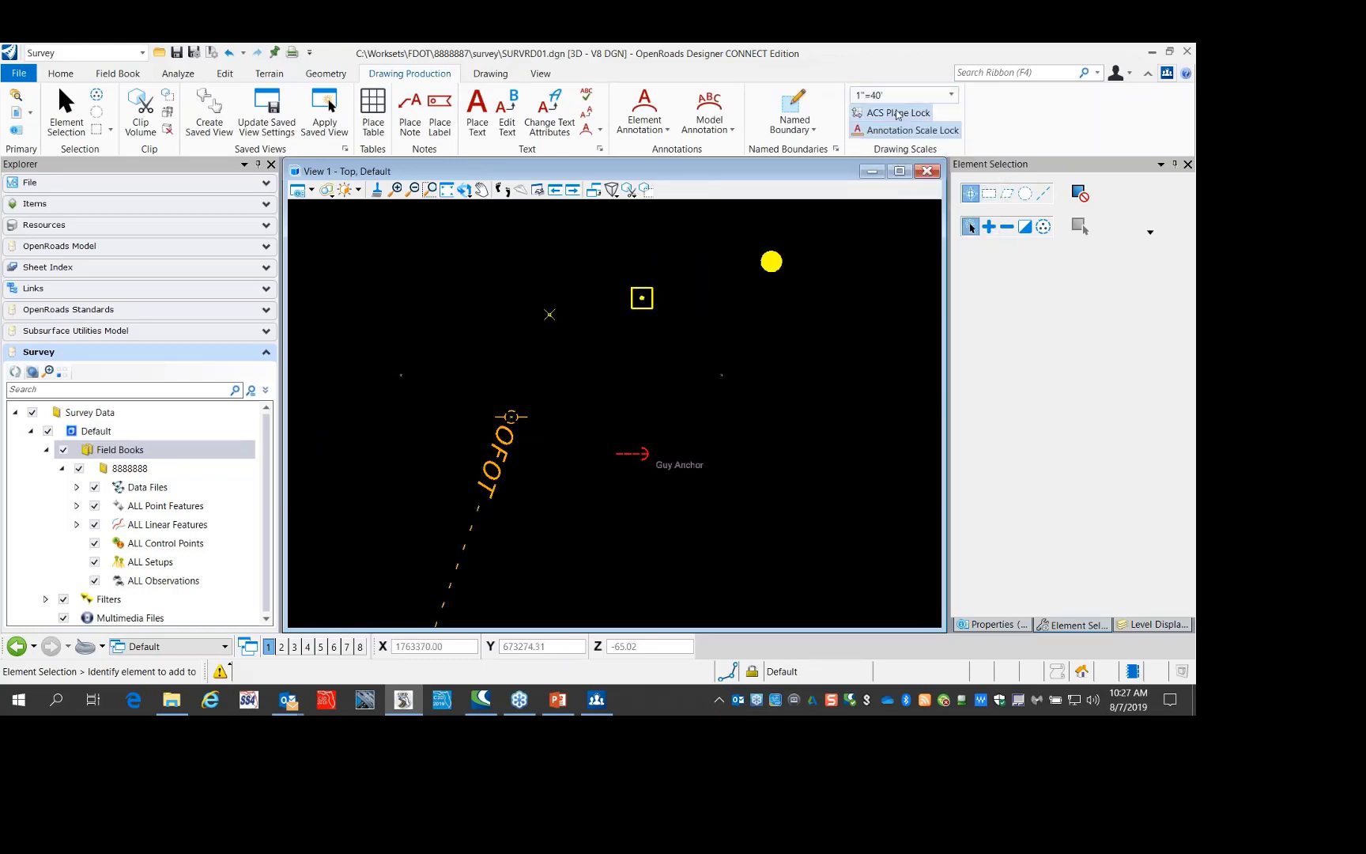
Try the drawing scale at 1"=10' to compare the symbol sizes and set the scale back to 1"=40'
{"action": "left_click", "coordinate": [921, 95]}
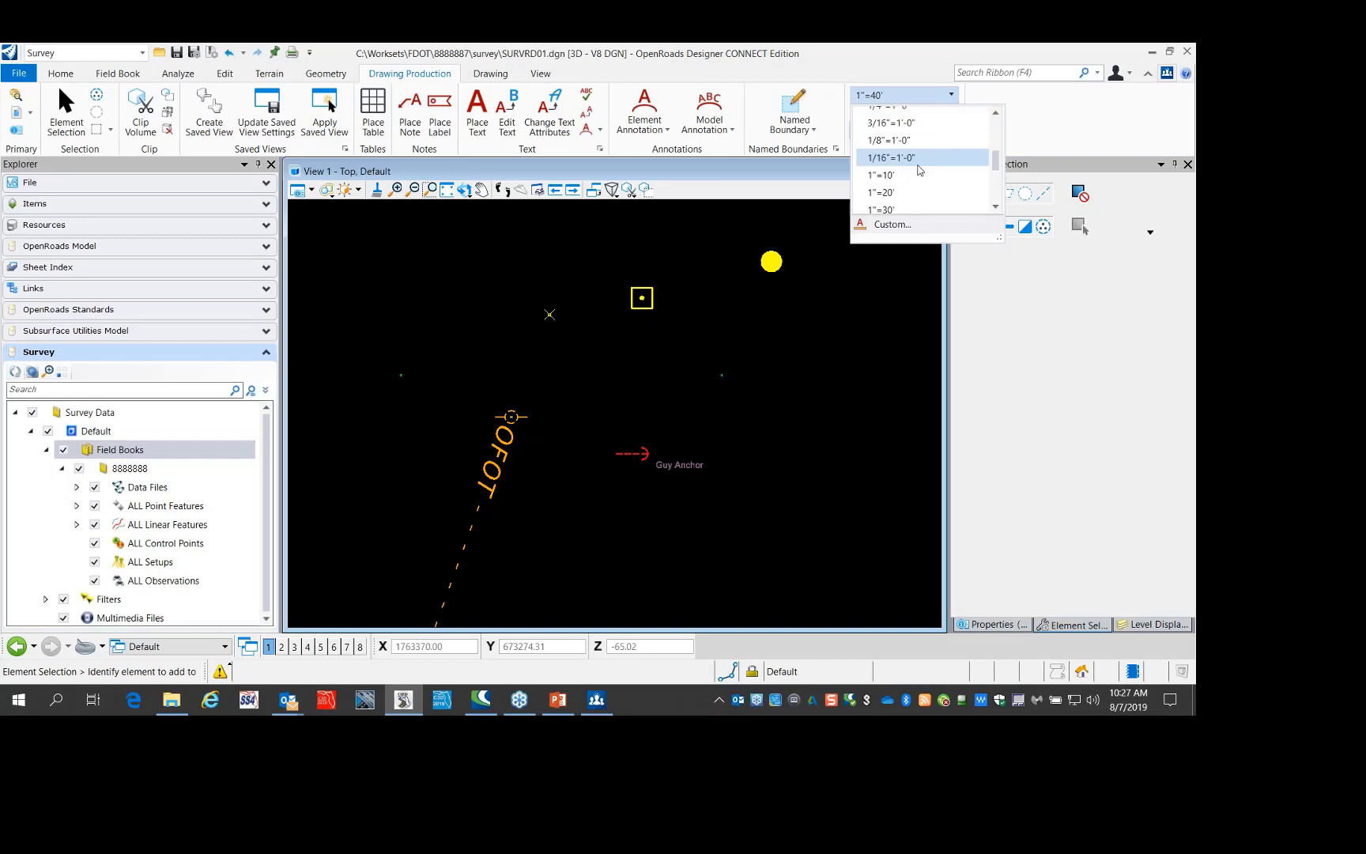
{"action": "scroll", "coordinate": [909, 186], "scroll_direction": "up", "scroll_amount": 2}
{"action": "left_click", "coordinate": [887, 175]}
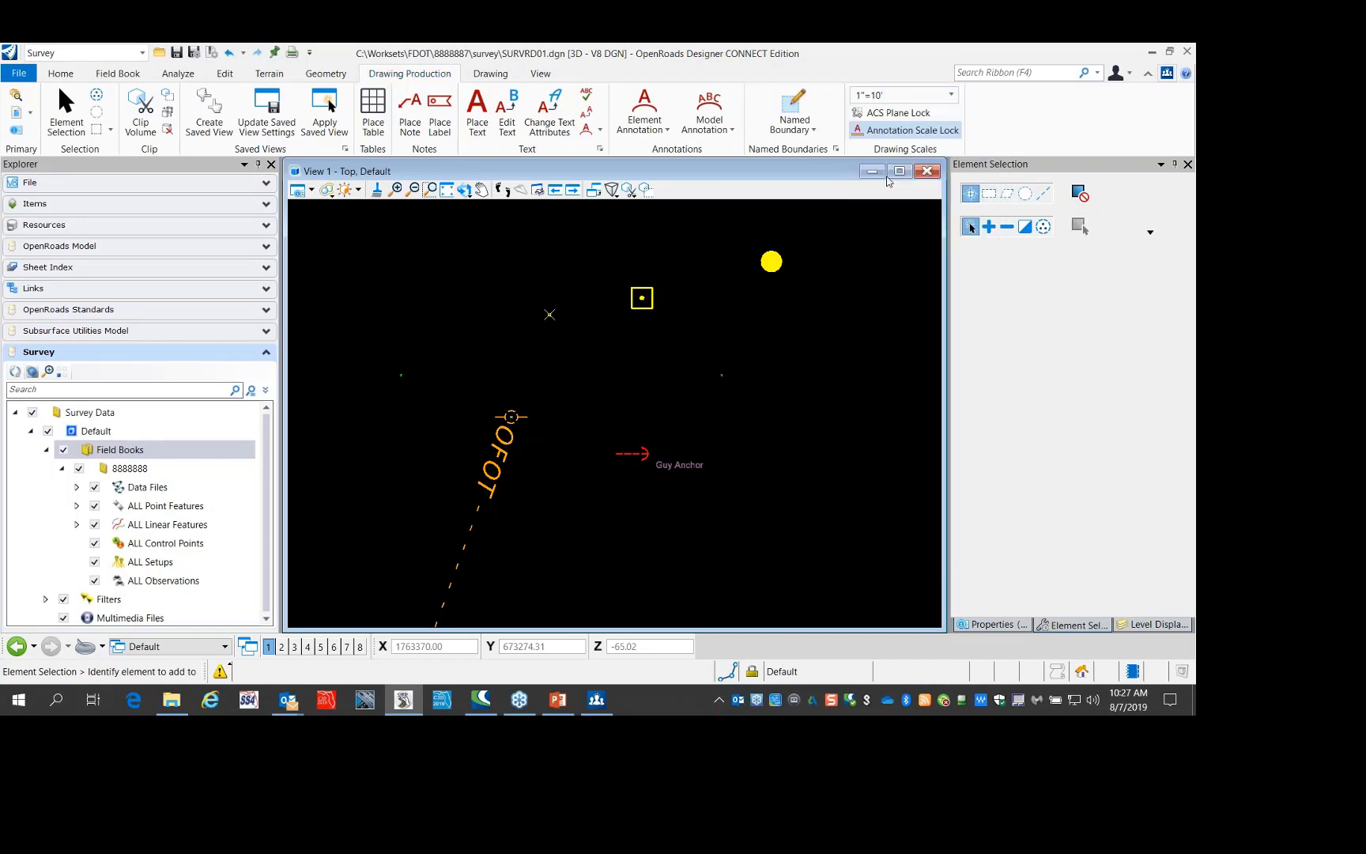
{"action": "left_click", "coordinate": [942, 96]}
{"action": "scroll", "coordinate": [900, 174], "scroll_direction": "down", "scroll_amount": 3}
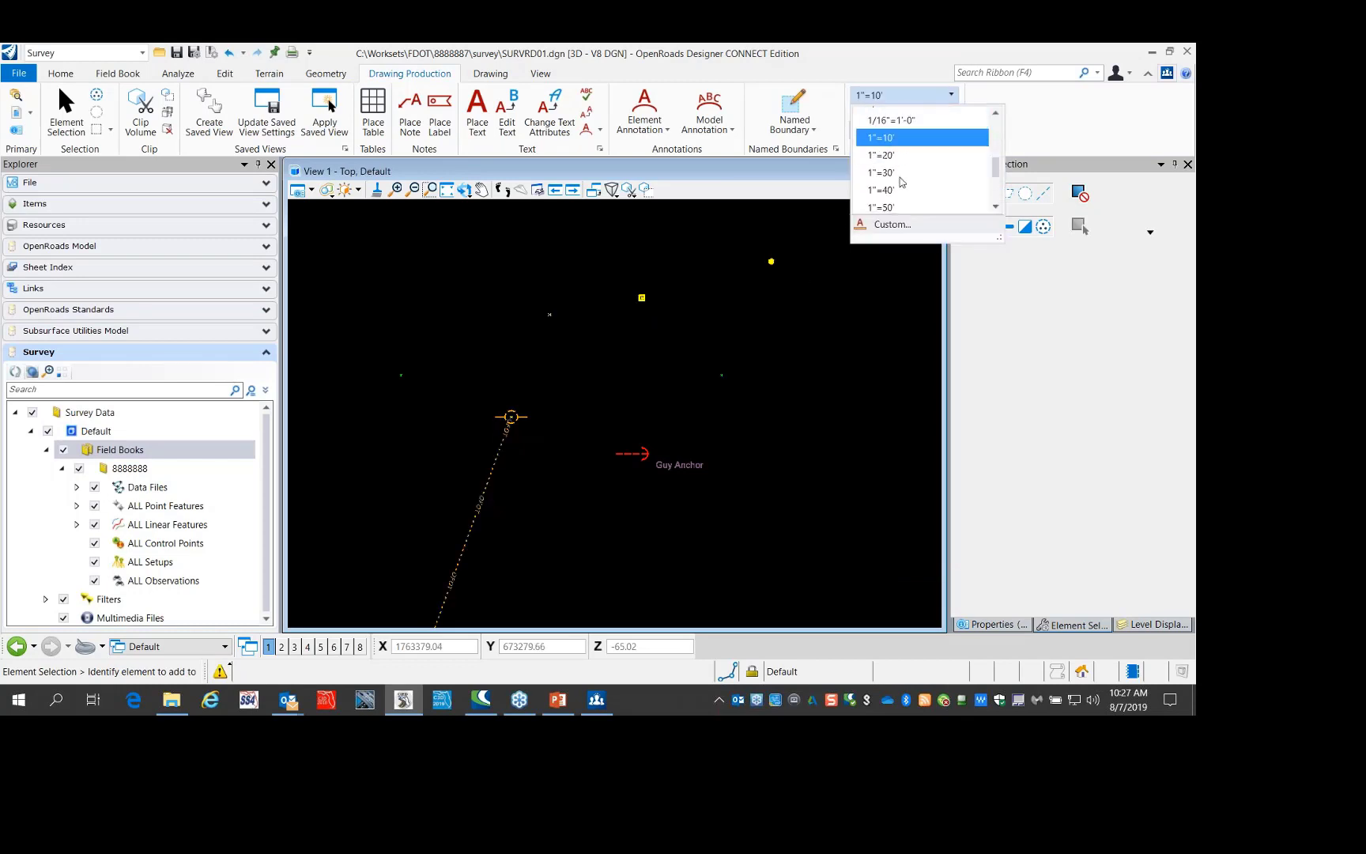
{"action": "left_click", "coordinate": [901, 157]}
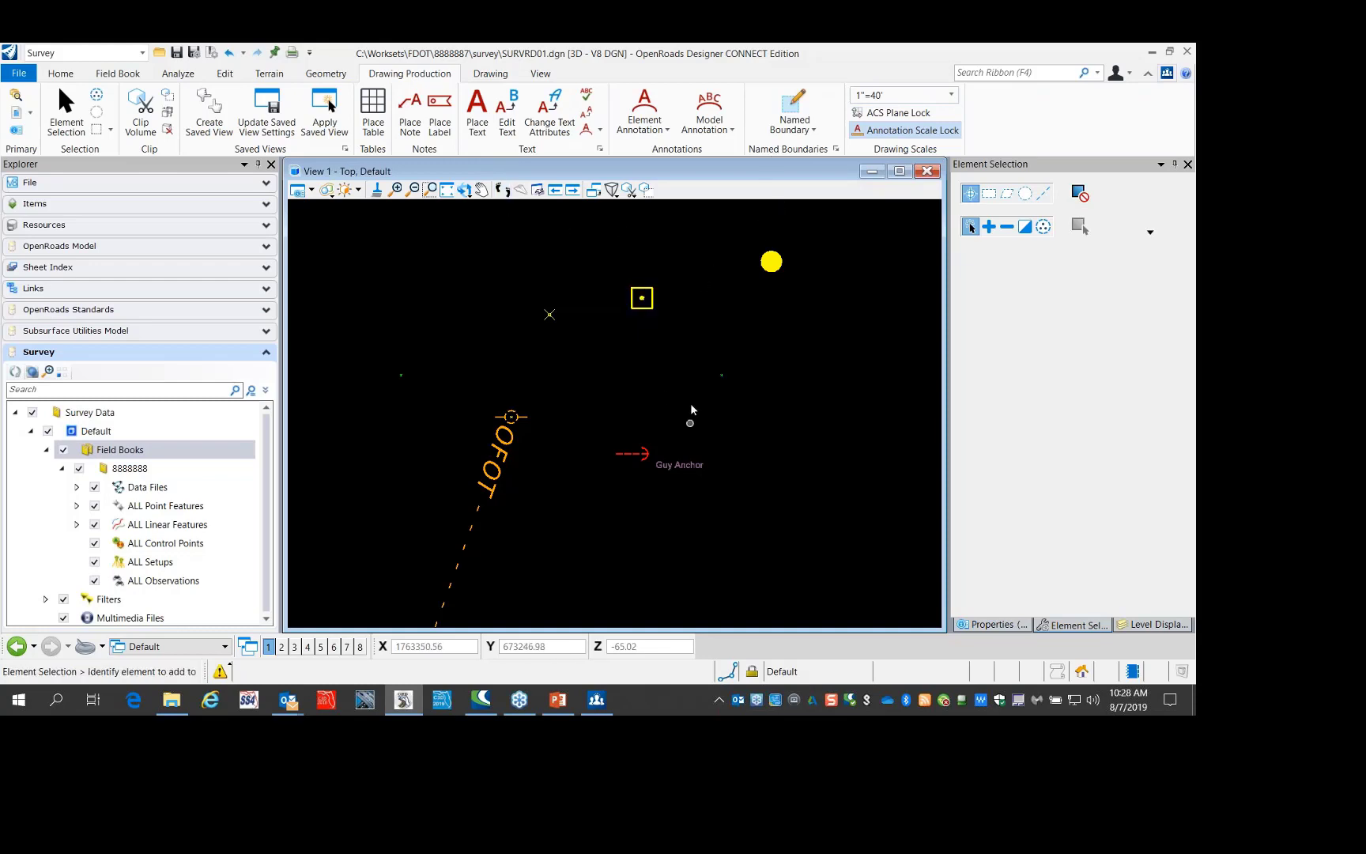
{"action": "scroll", "coordinate": [549, 327], "scroll_direction": "down", "scroll_amount": 5}
{"action": "scroll", "coordinate": [566, 383], "scroll_direction": "up", "scroll_amount": 5}
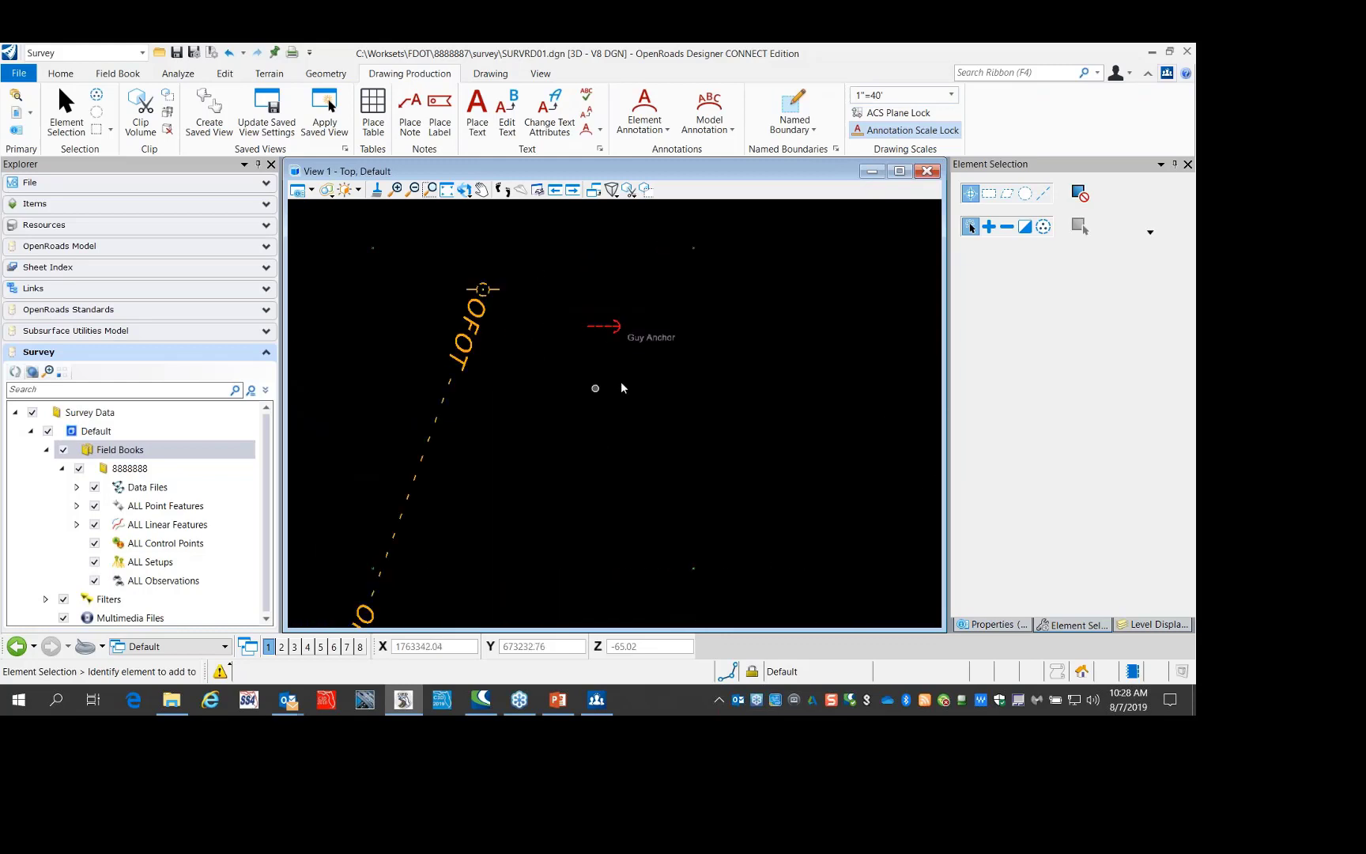
Annotate the Guy Anchor point below the placed monument symbols using the element annotation command
{"action": "scroll", "coordinate": [564, 372], "scroll_direction": "down", "scroll_amount": 3}
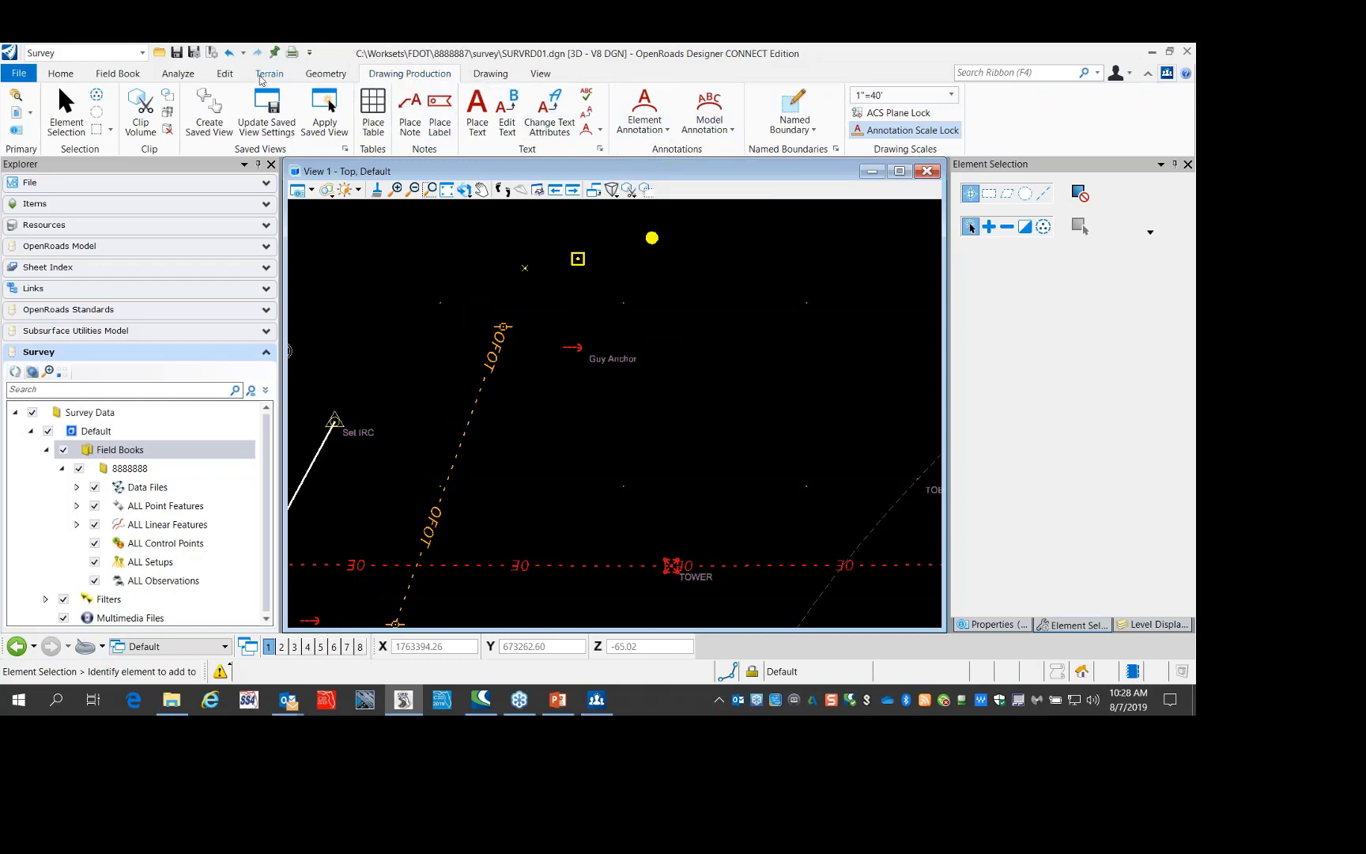
{"action": "left_click", "coordinate": [649, 103]}
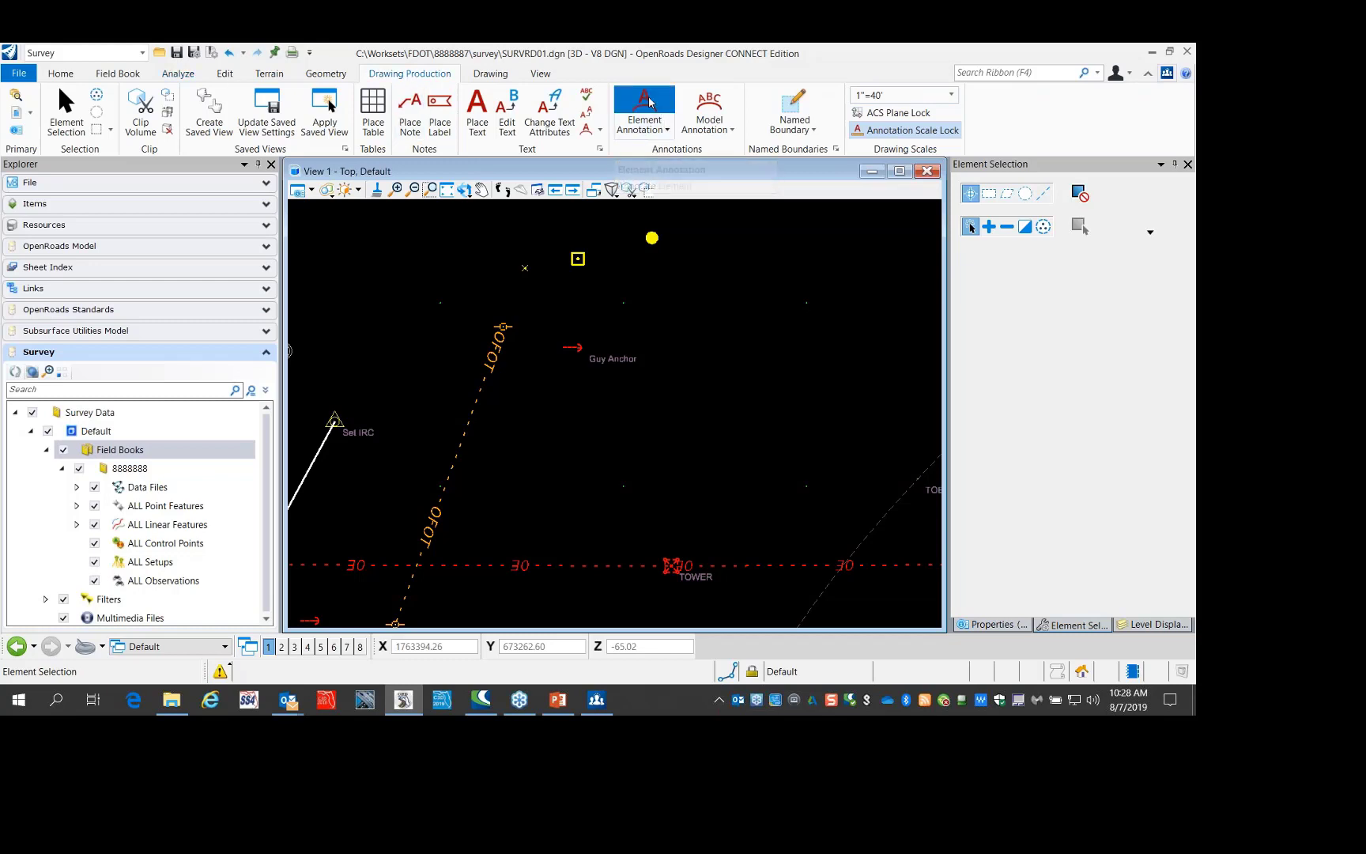
{"action": "scroll", "coordinate": [585, 364], "scroll_direction": "up", "scroll_amount": 2}
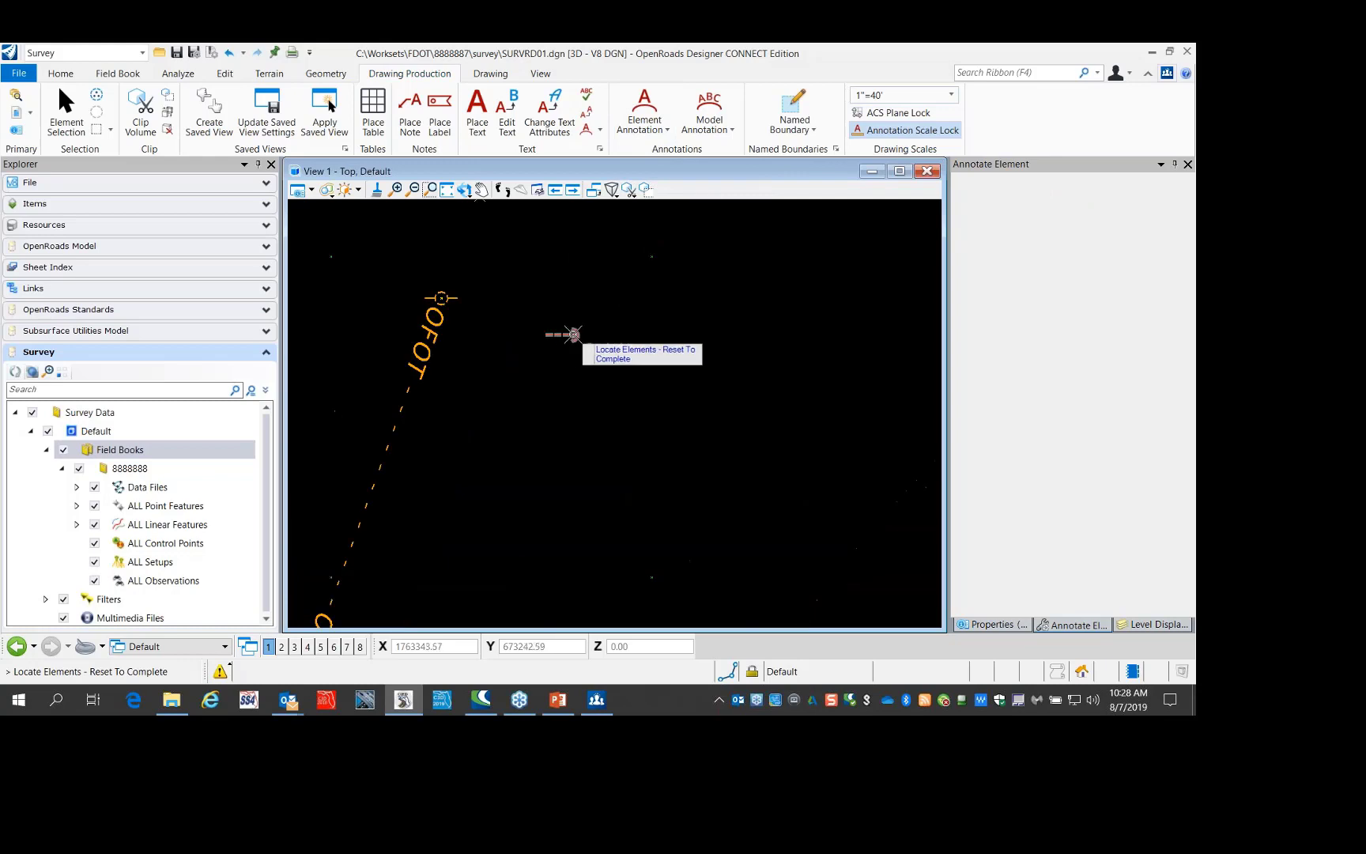
{"action": "right_click", "coordinate": [614, 298]}
{"action": "scroll", "coordinate": [592, 344], "scroll_direction": "down", "scroll_amount": 2}
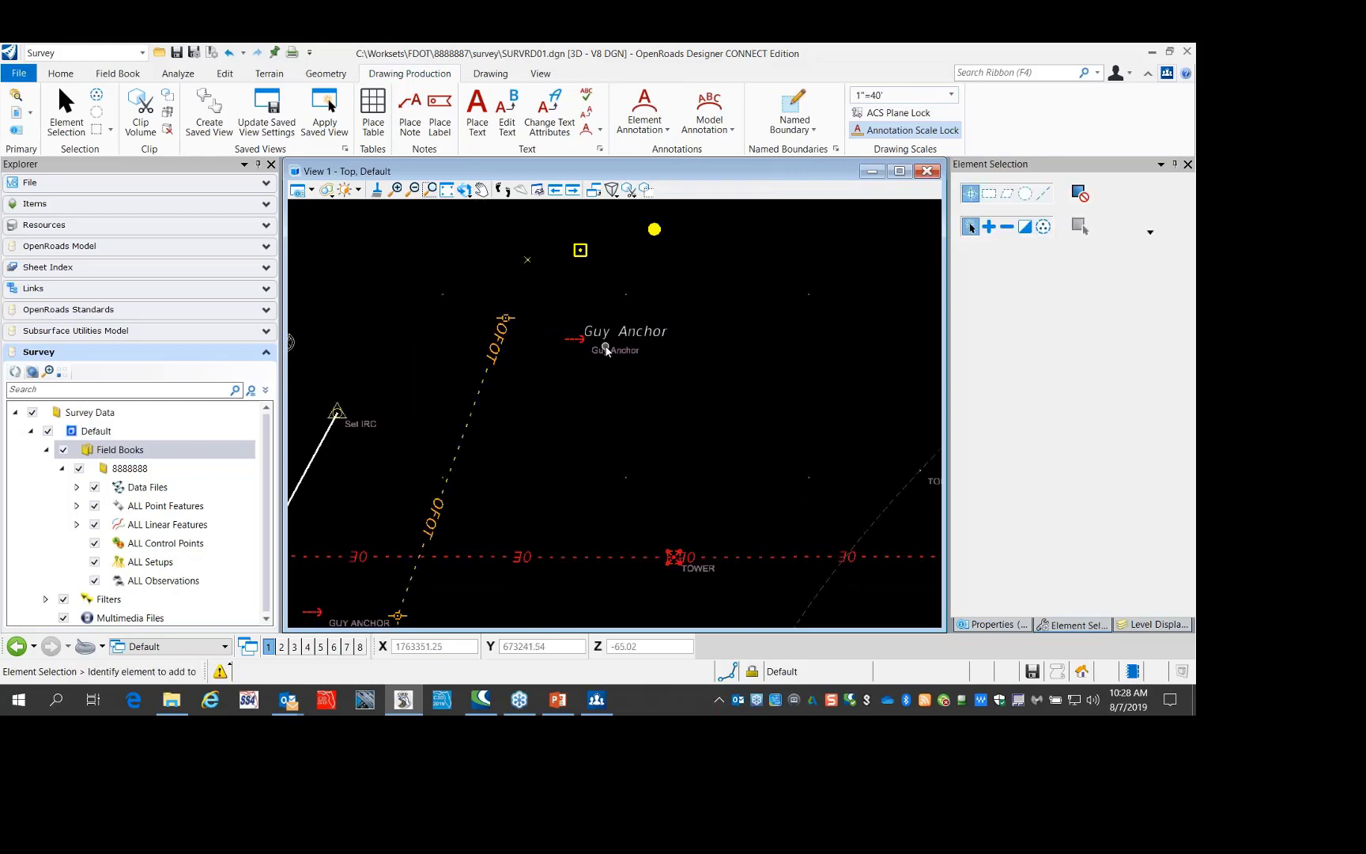
{"action": "scroll", "coordinate": [603, 345], "scroll_direction": "up", "scroll_amount": 4}
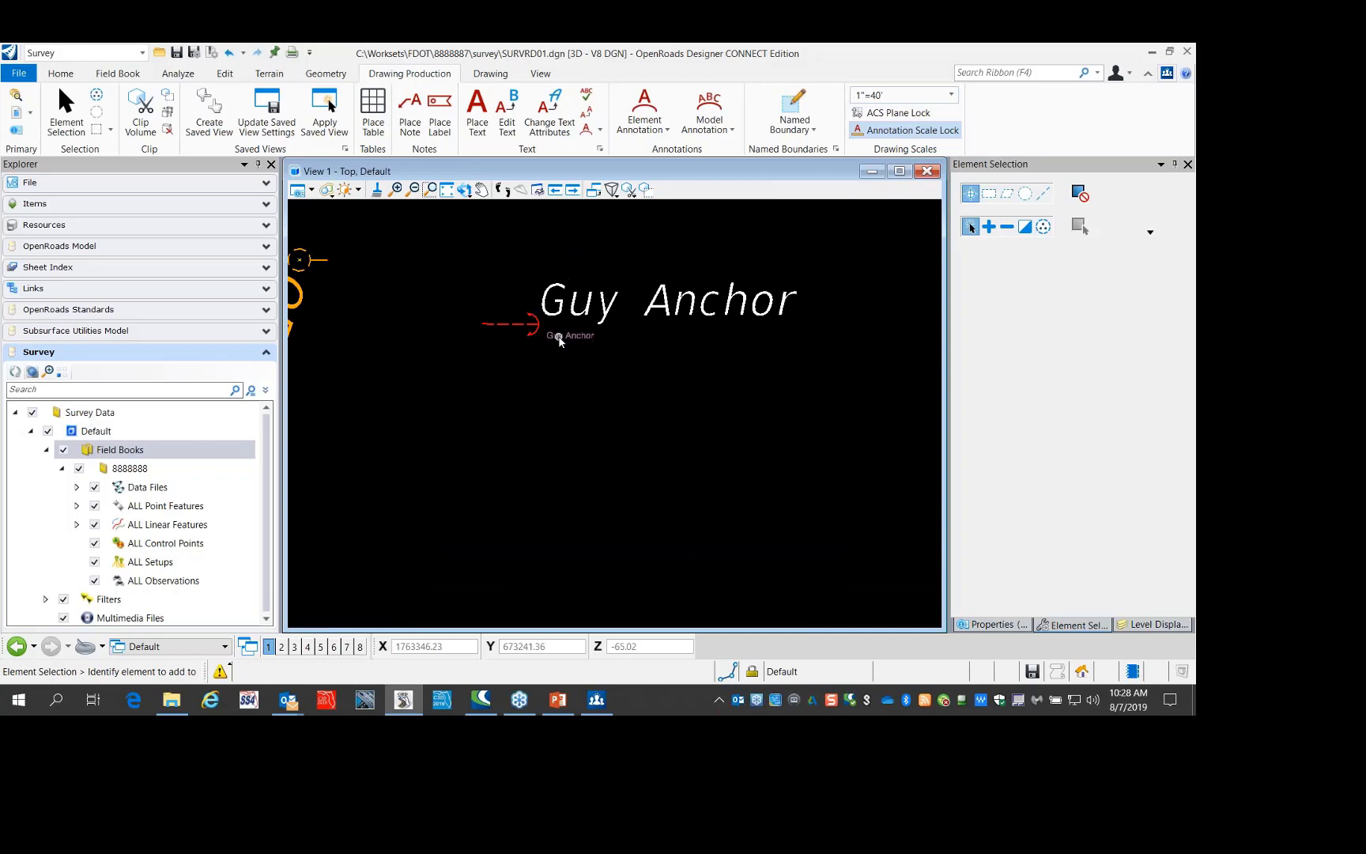
{"action": "scroll", "coordinate": [563, 339], "scroll_direction": "down", "scroll_amount": 1}
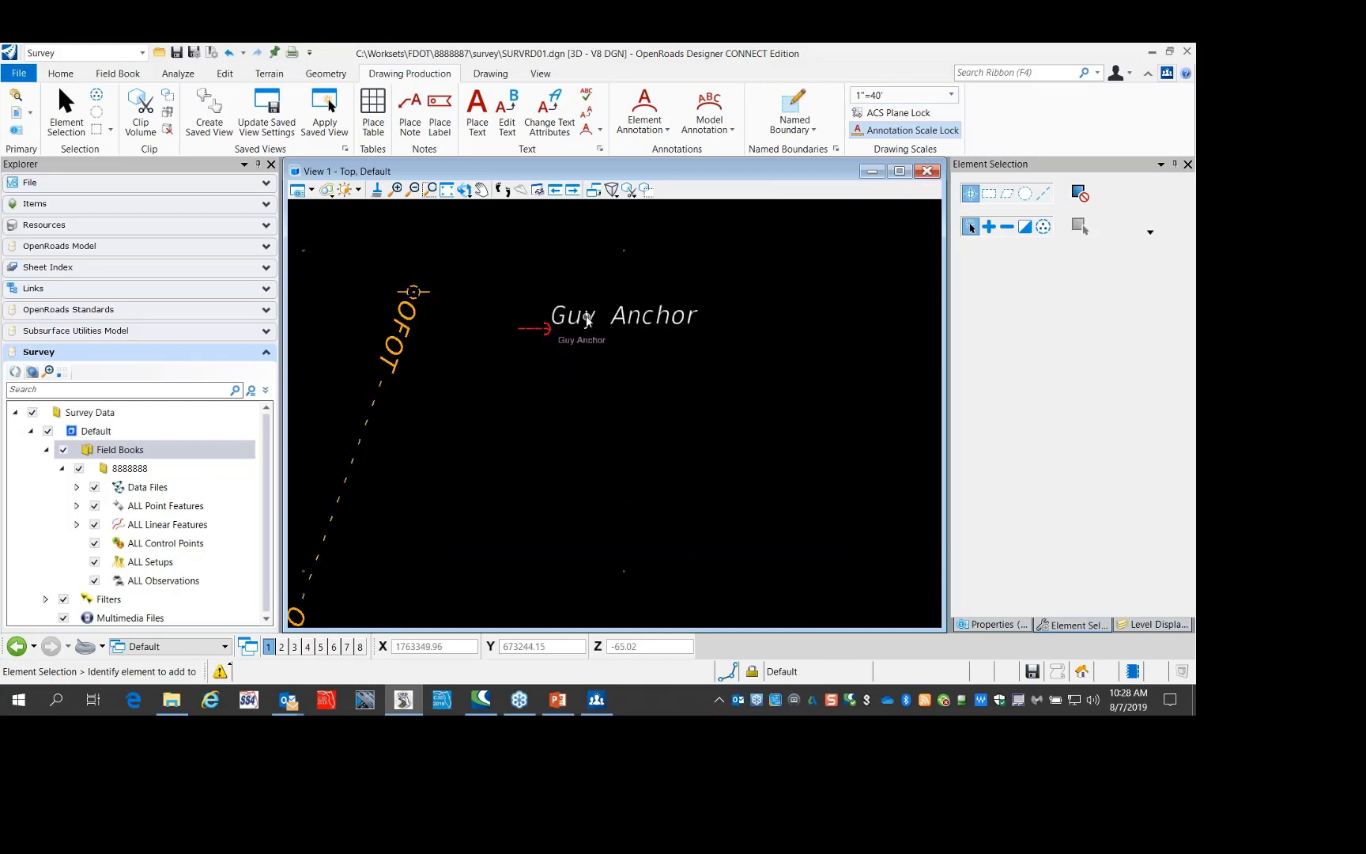
{"action": "scroll", "coordinate": [612, 324], "scroll_direction": "down", "scroll_amount": 1}
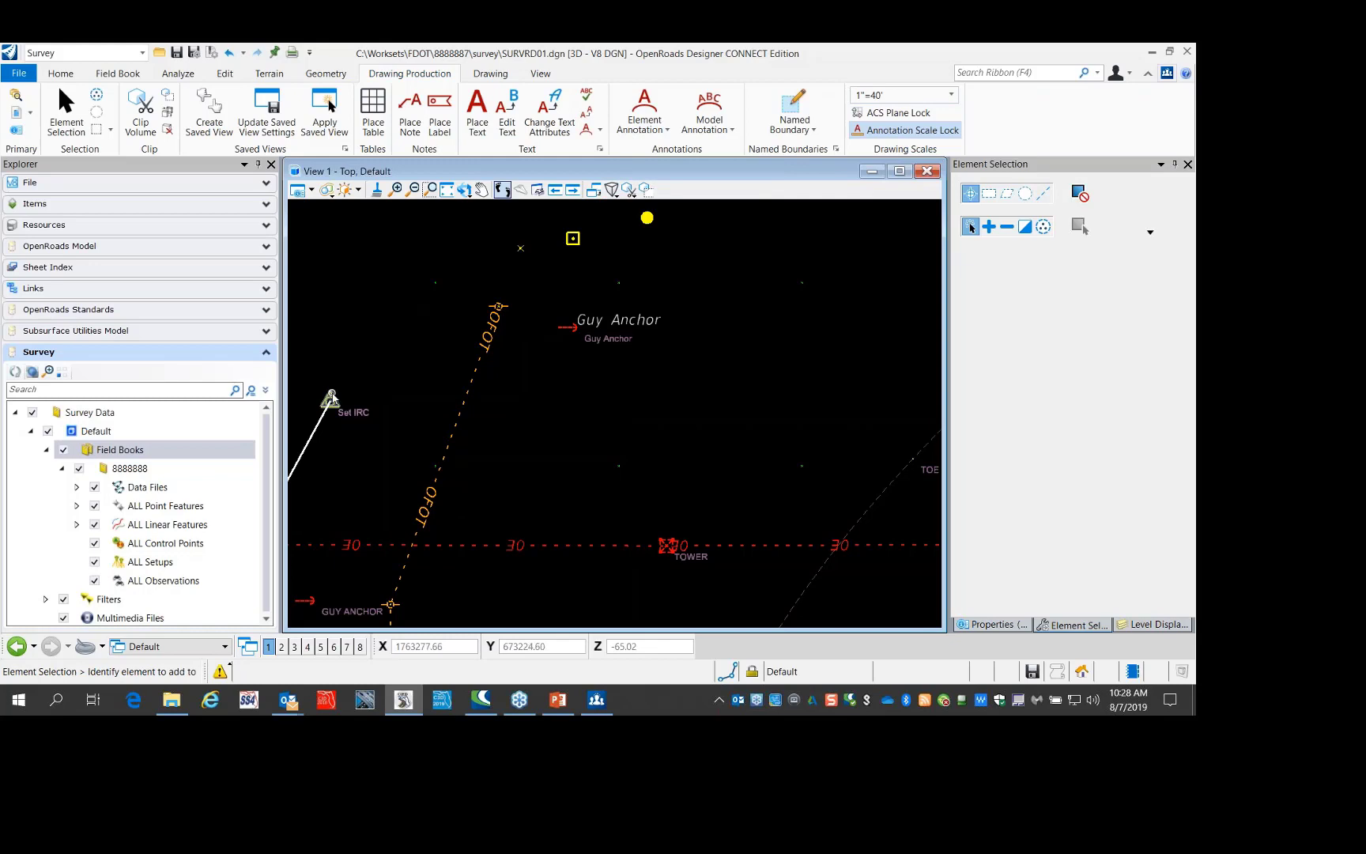
Annotate the Set IRC, TOWER and lower GUY ANCHOR points together and inspect their labels
{"action": "left_click", "coordinate": [331, 396]}
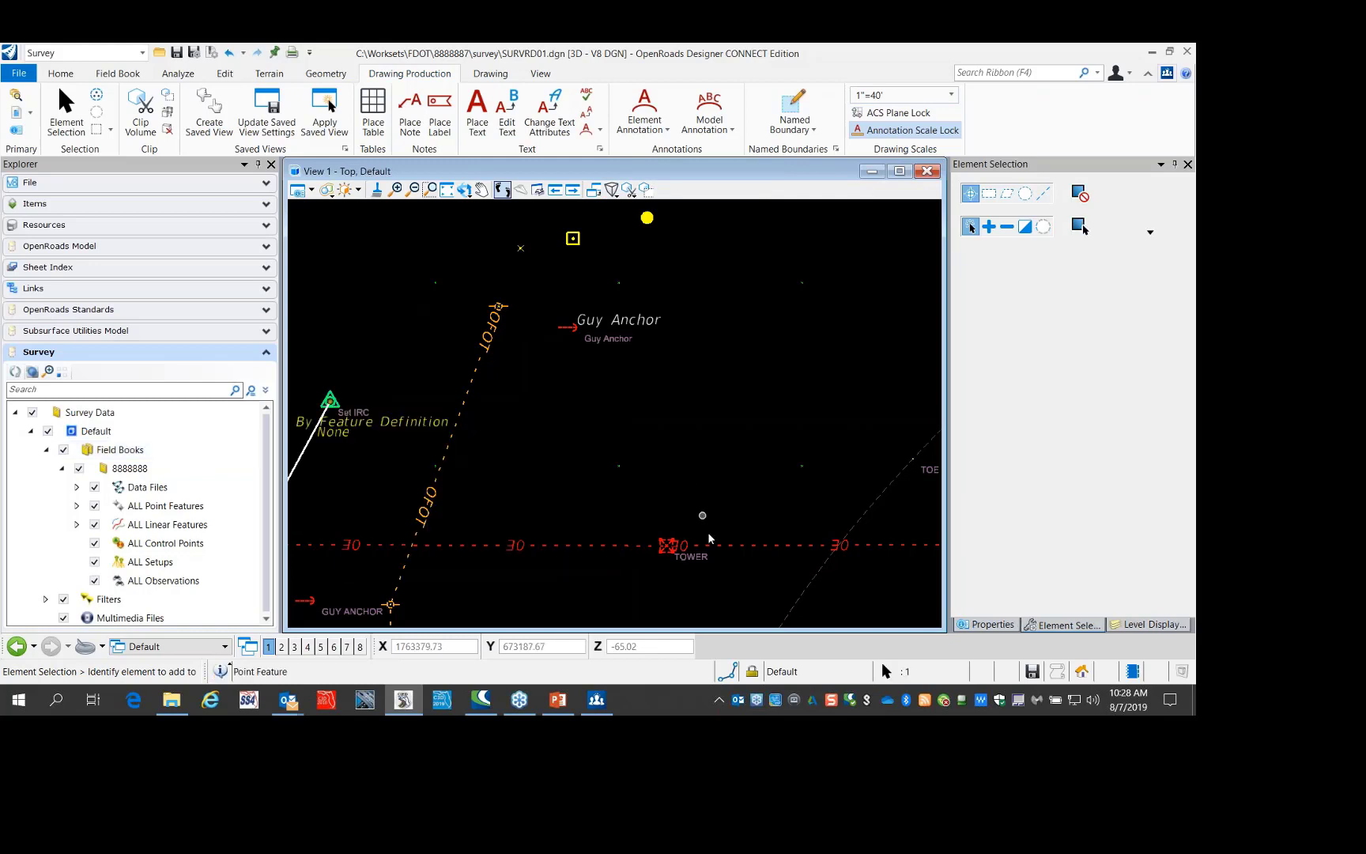
{"action": "left_click", "coordinate": [661, 542]}
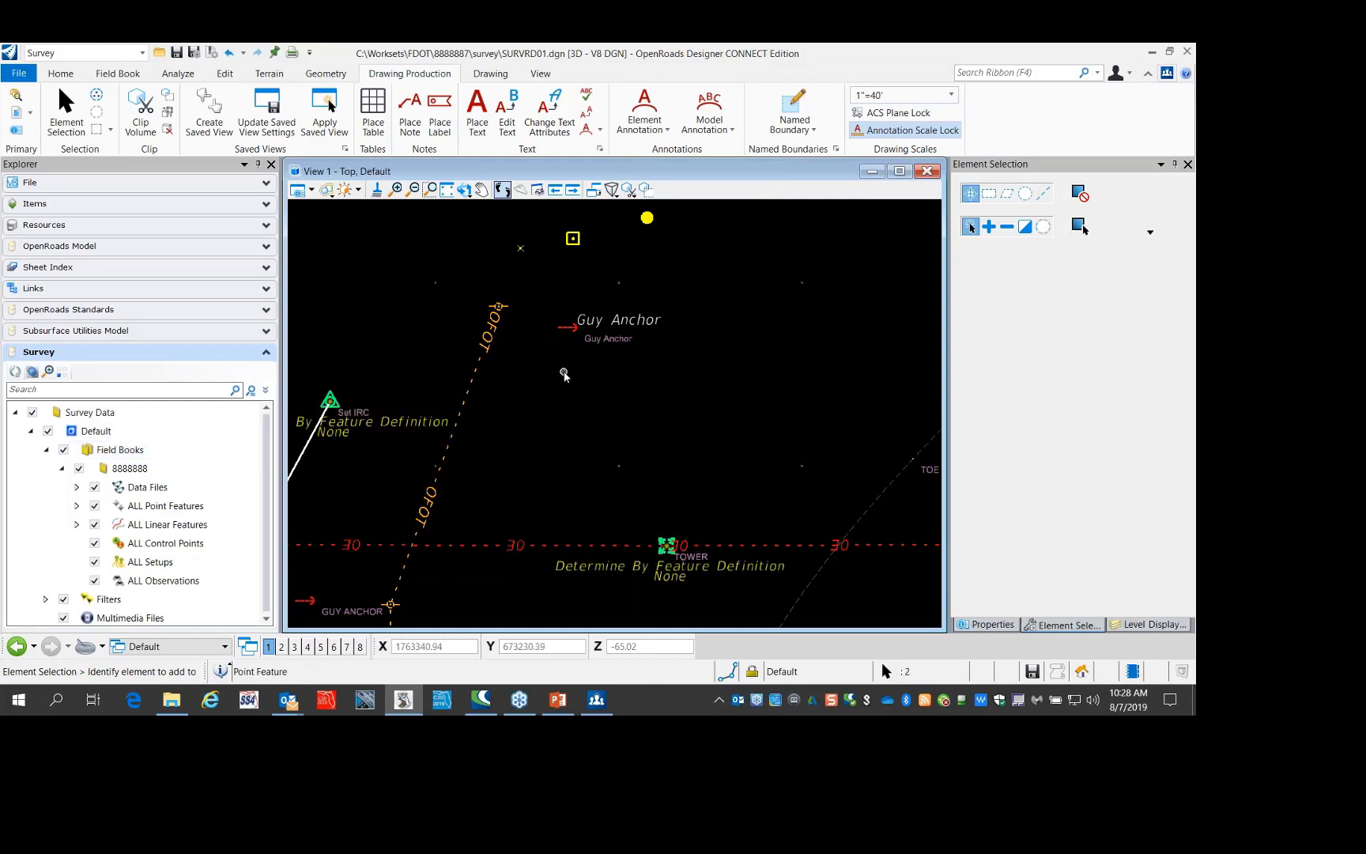
{"action": "scroll", "coordinate": [564, 374], "scroll_direction": "down", "scroll_amount": 2}
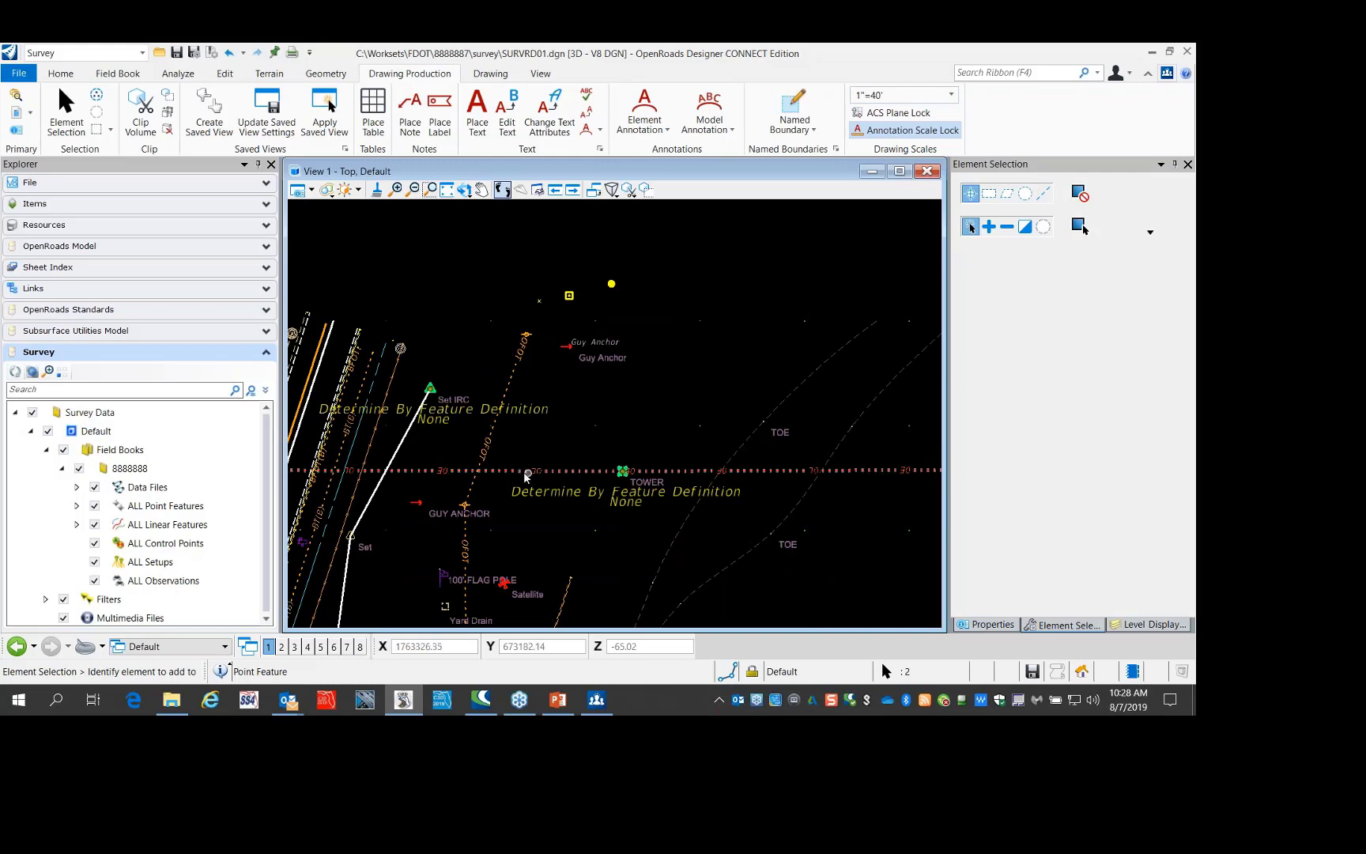
{"action": "mouse_move", "coordinate": [420, 510]}
{"action": "scroll", "coordinate": [419, 509], "scroll_direction": "up", "scroll_amount": 2}
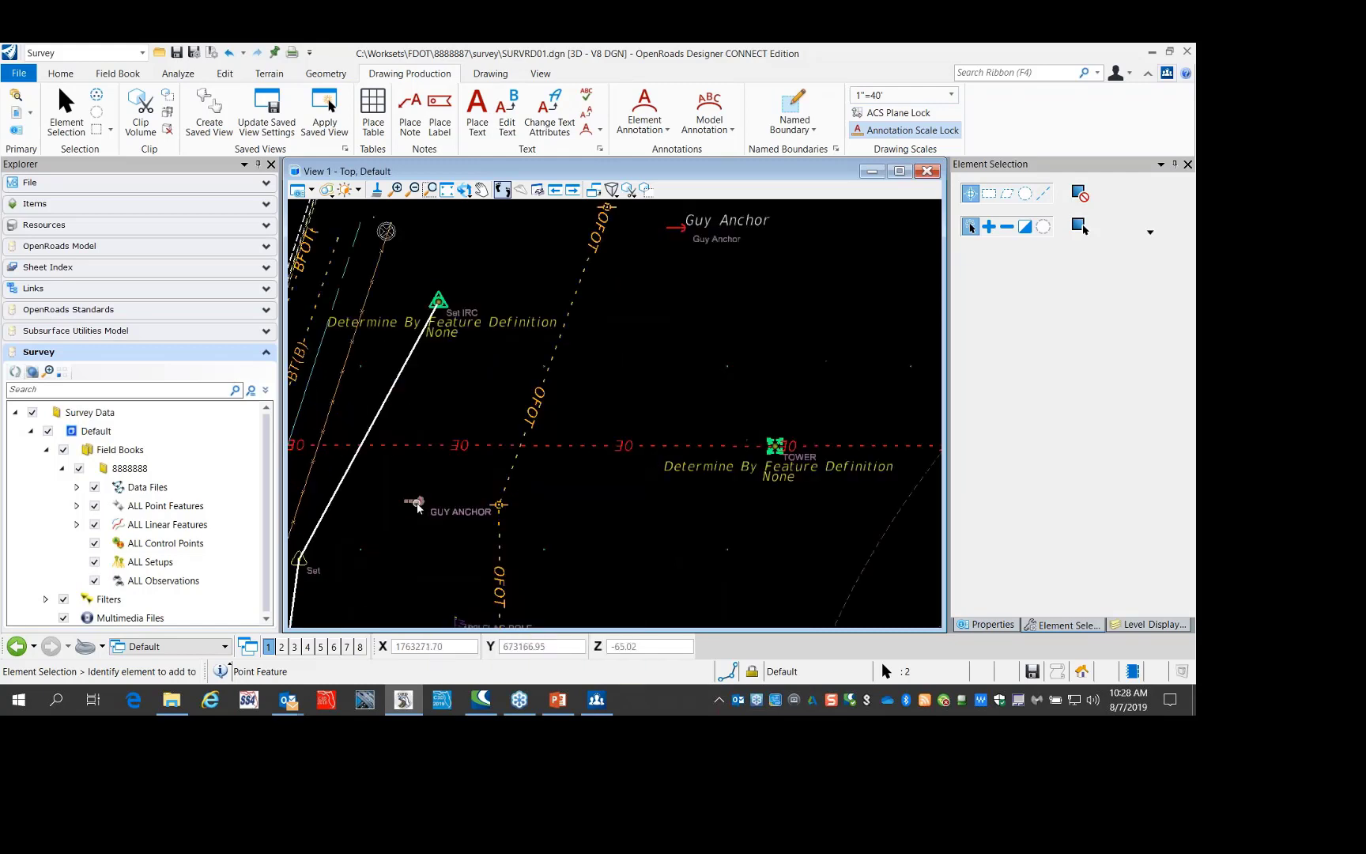
{"action": "left_click", "coordinate": [416, 504]}
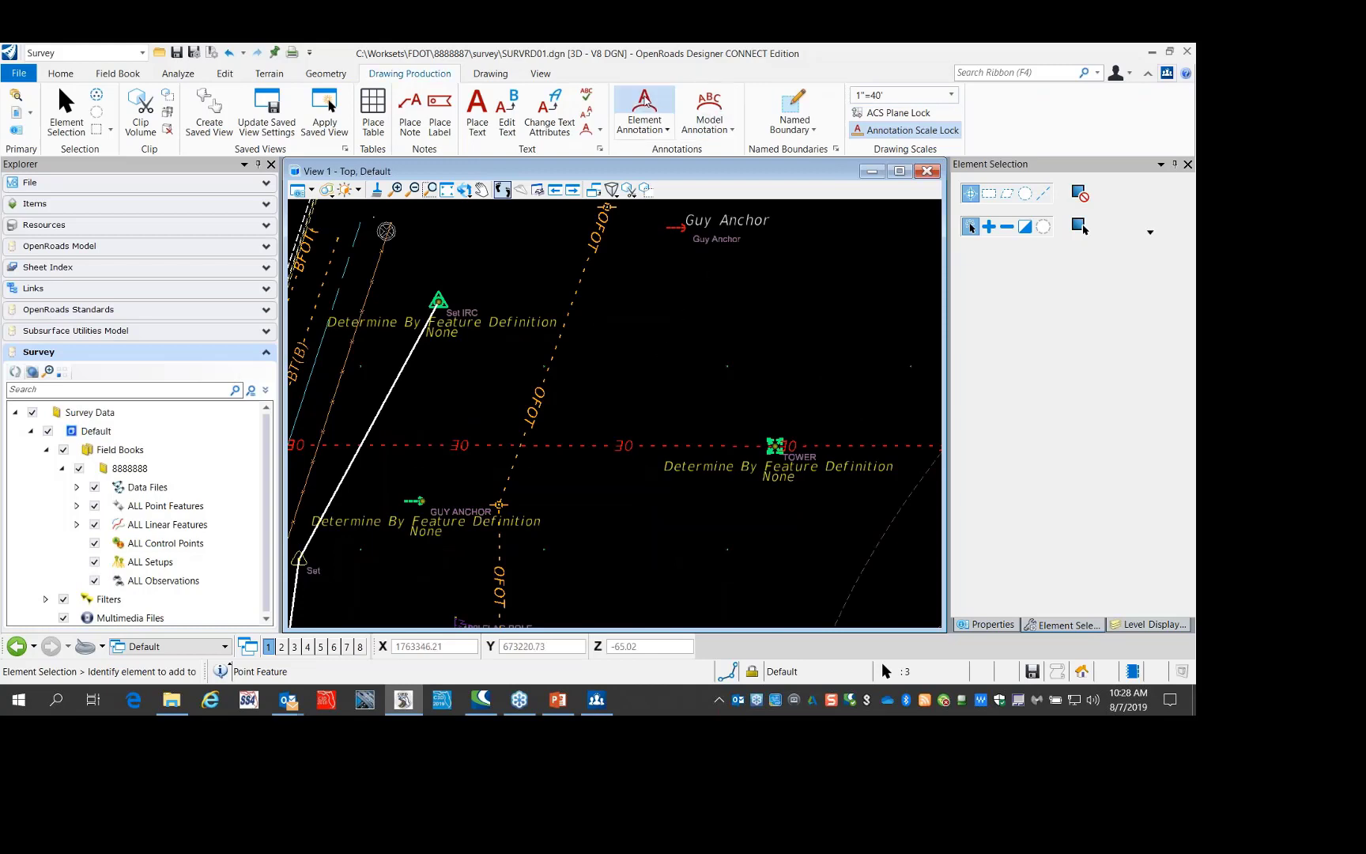
{"action": "left_click", "coordinate": [645, 99]}
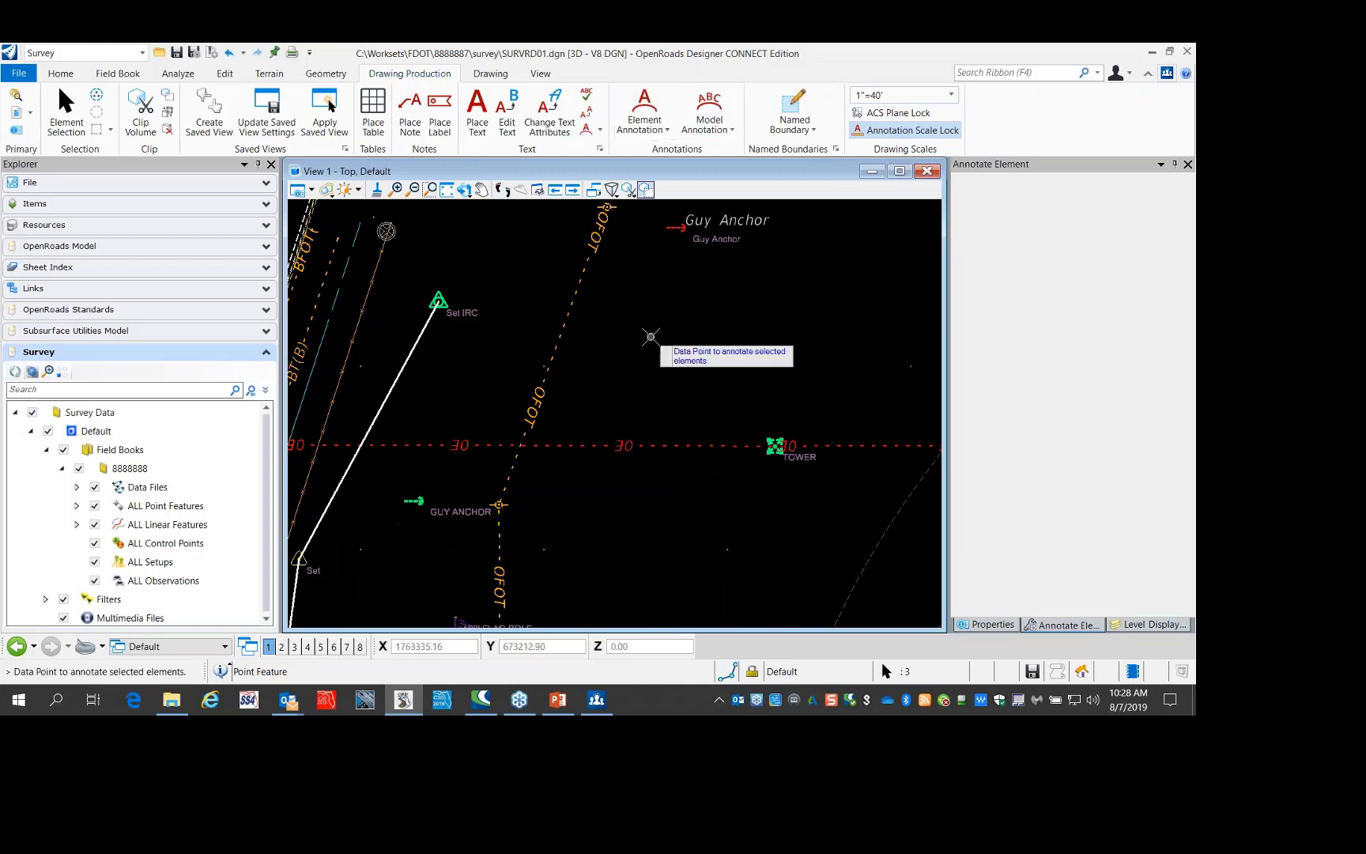
{"action": "left_click", "coordinate": [646, 332]}
{"action": "scroll", "coordinate": [397, 282], "scroll_direction": "down", "scroll_amount": 3}
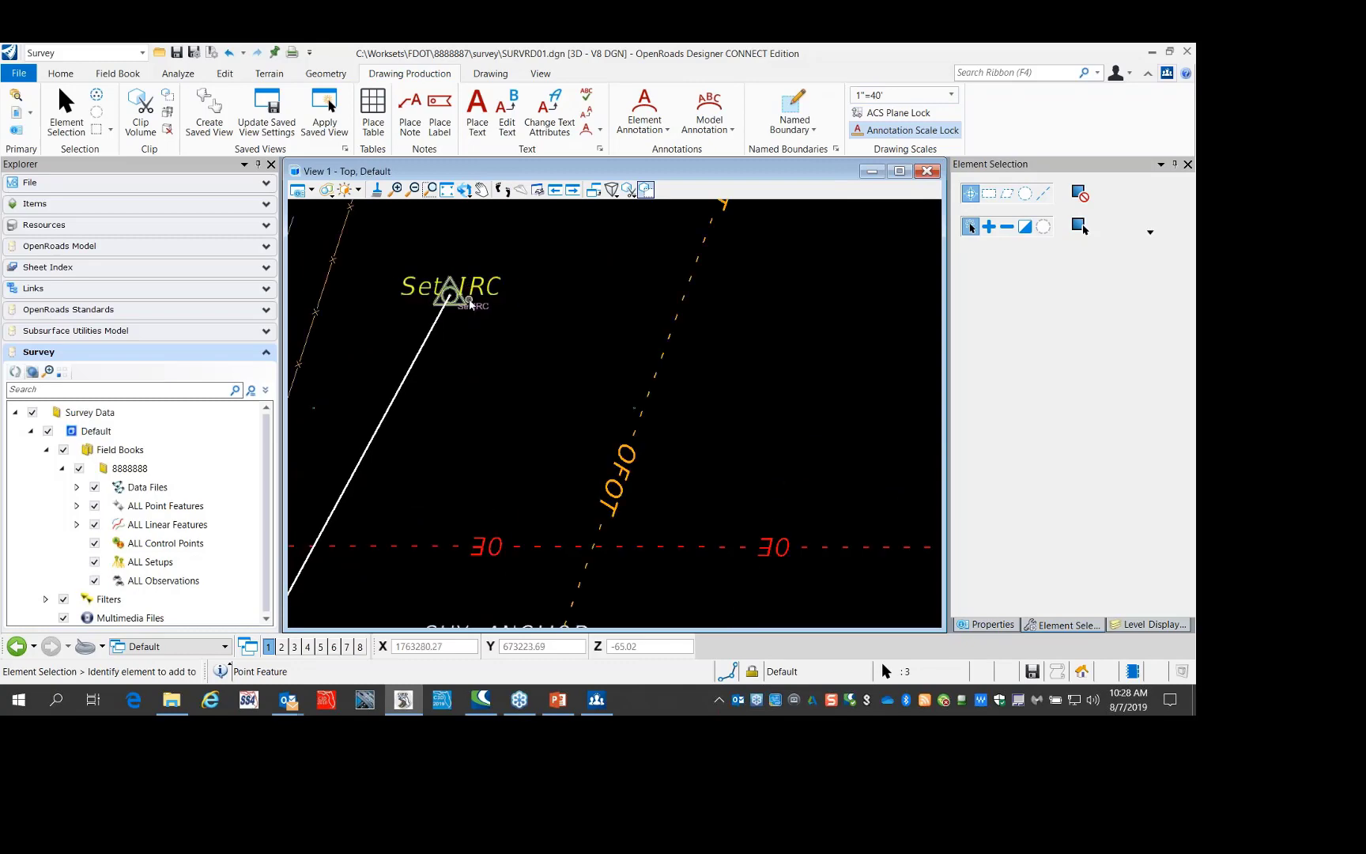
{"action": "scroll", "coordinate": [481, 505], "scroll_direction": "up", "scroll_amount": 2}
{"action": "scroll", "coordinate": [481, 504], "scroll_direction": "down", "scroll_amount": 3}
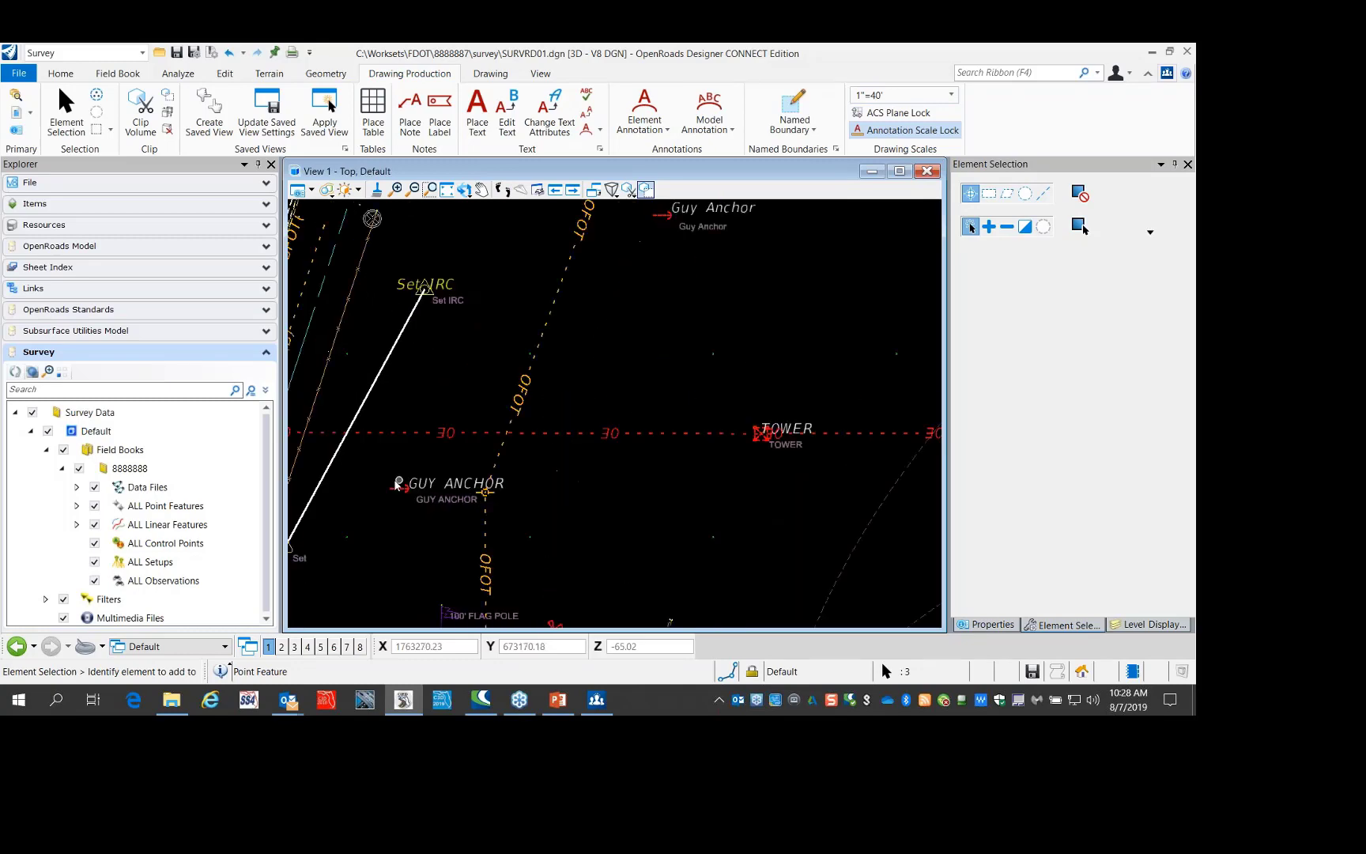
{"action": "scroll", "coordinate": [707, 431], "scroll_direction": "up", "scroll_amount": 3}
{"action": "scroll", "coordinate": [666, 423], "scroll_direction": "down", "scroll_amount": 4}
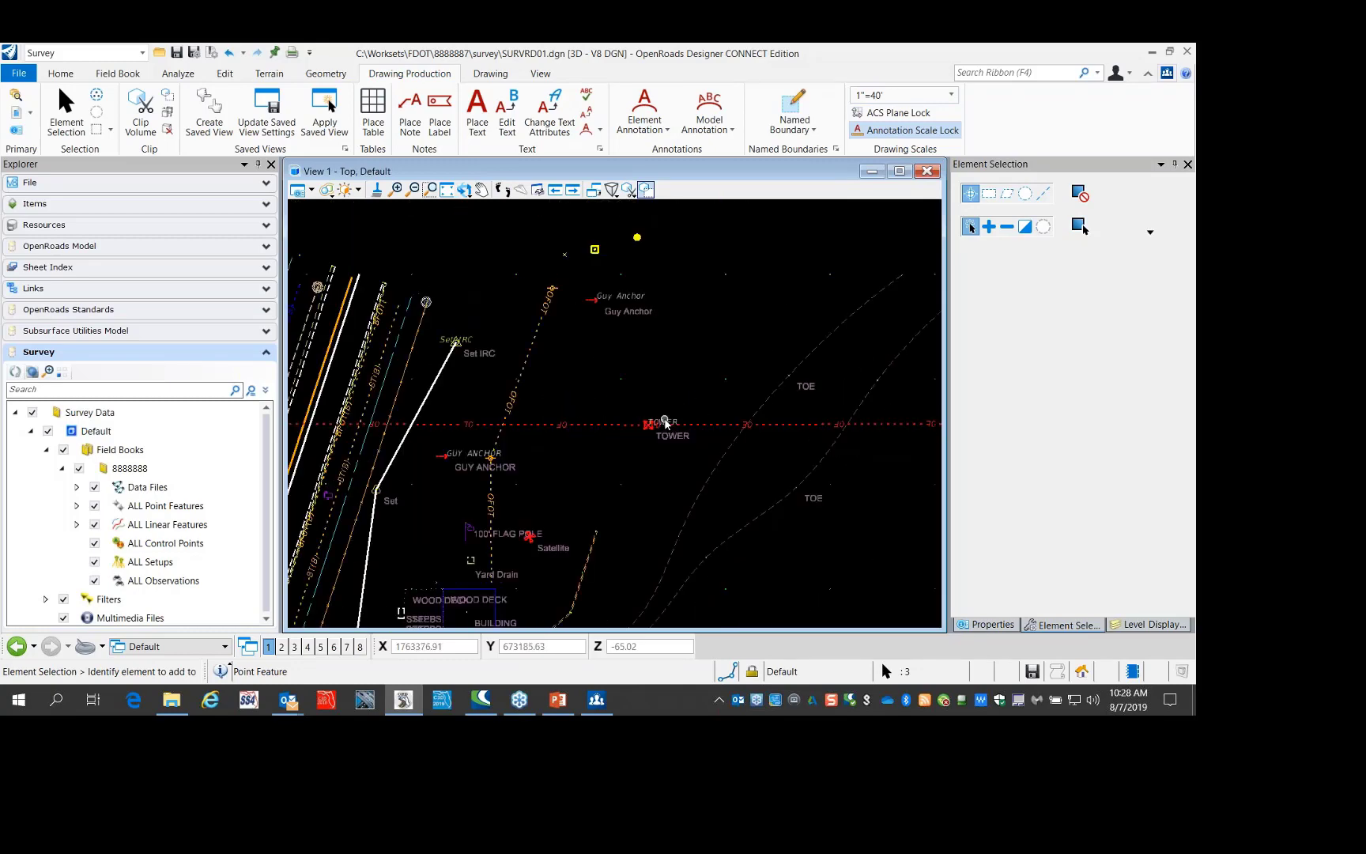
Examine the survey drawing as a whole and the feature information of the circular point symbol north-west of Set IRC
{"action": "scroll", "coordinate": [664, 378], "scroll_direction": "down", "scroll_amount": 2}
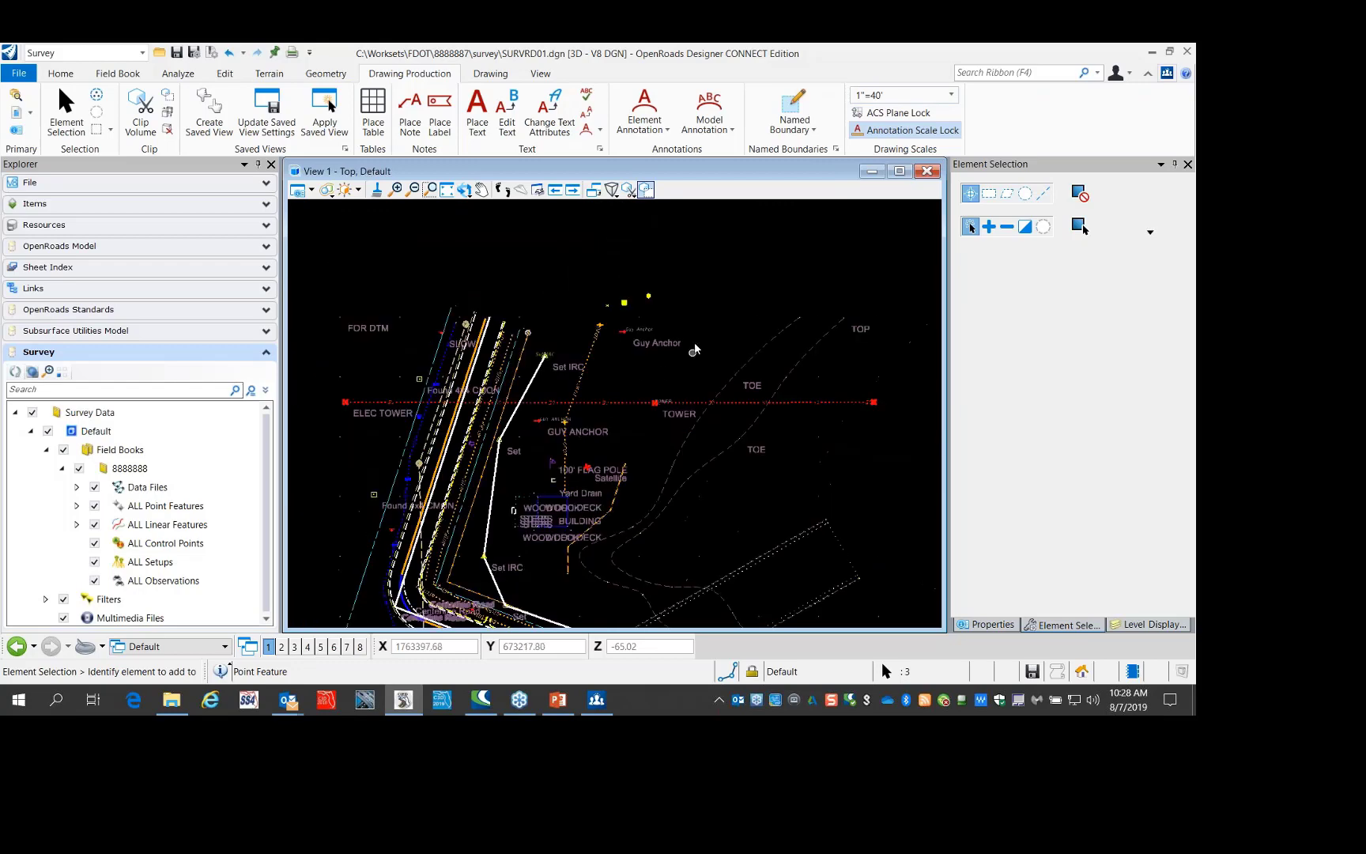
{"action": "scroll", "coordinate": [654, 267], "scroll_direction": "down", "scroll_amount": 2}
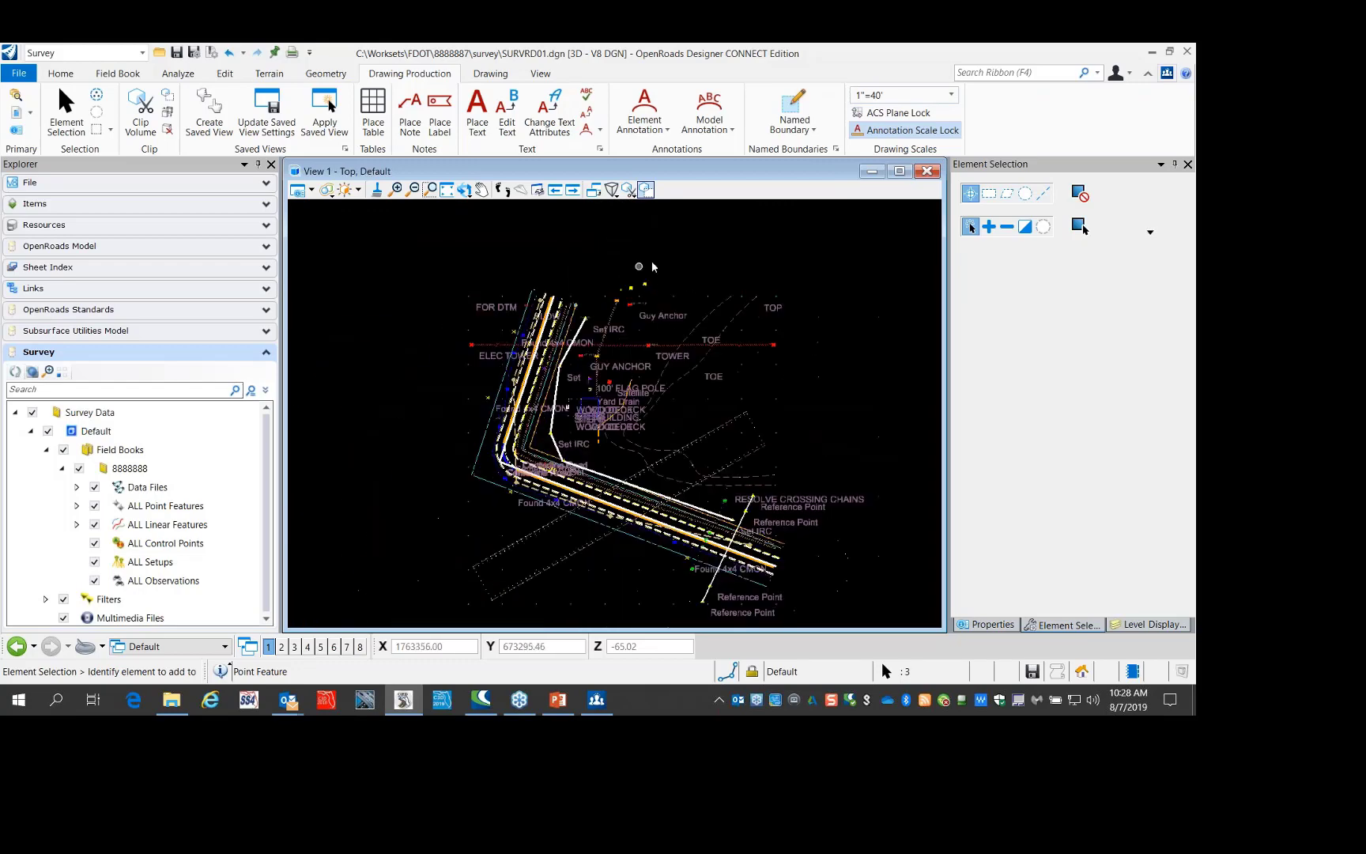
{"action": "scroll", "coordinate": [700, 244], "scroll_direction": "up", "scroll_amount": 2}
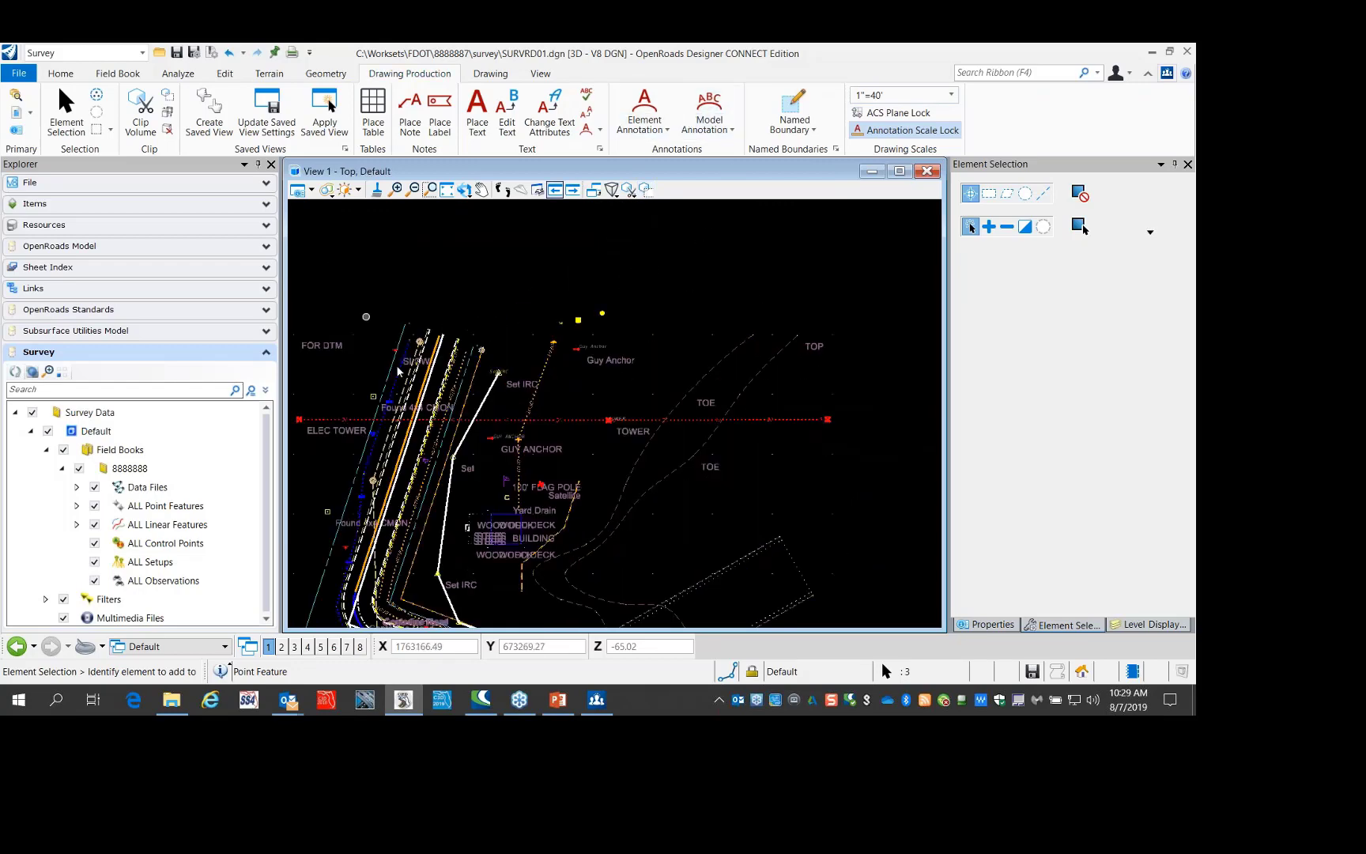
{"action": "mouse_move", "coordinate": [383, 253]}
{"action": "left_mouse_down"}
{"action": "mouse_move", "coordinate": [612, 484]}
{"action": "mouse_move", "coordinate": [874, 509]}
{"action": "mouse_move", "coordinate": [841, 486]}
{"action": "left_mouse_up"}
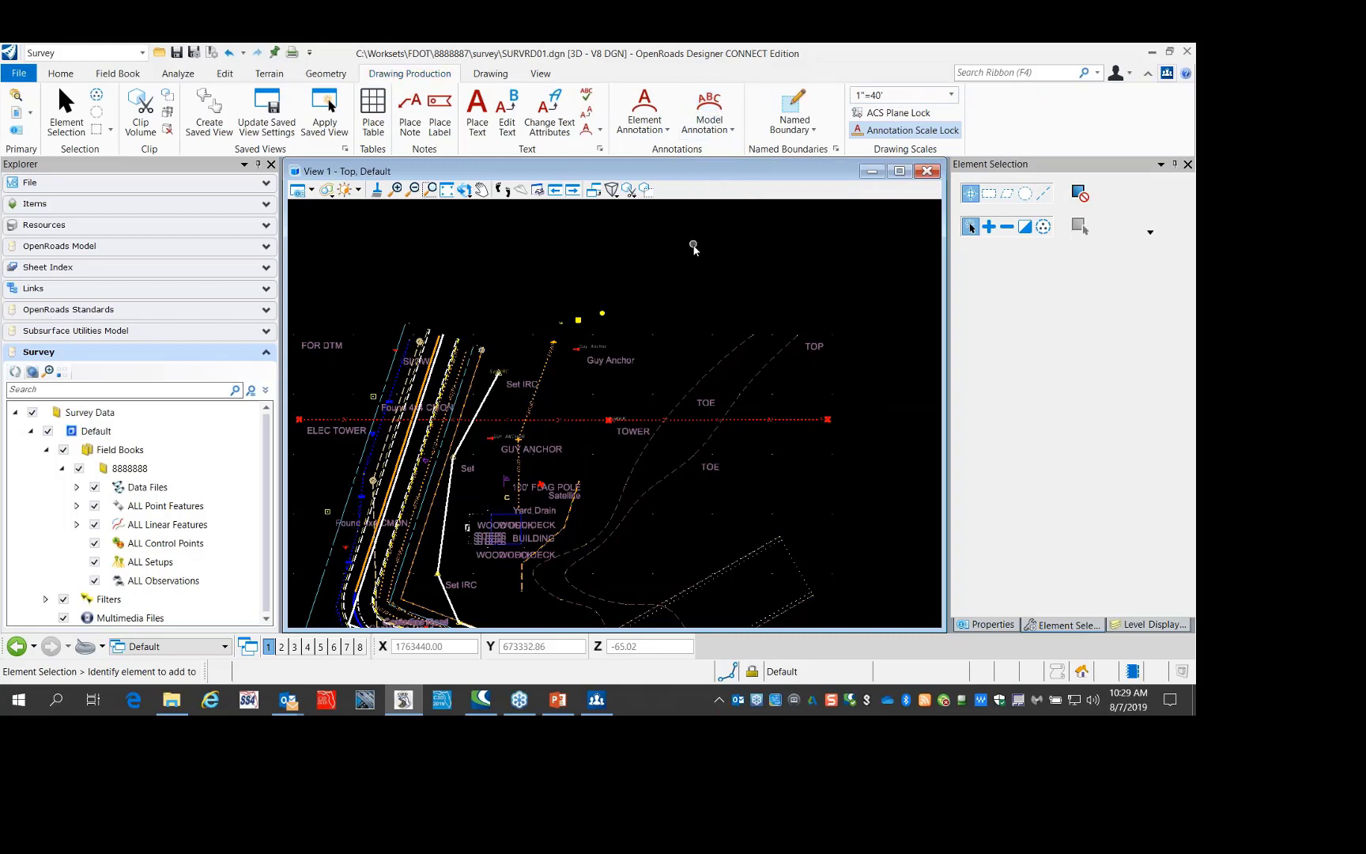
{"action": "scroll", "coordinate": [603, 318], "scroll_direction": "down", "scroll_amount": 1}
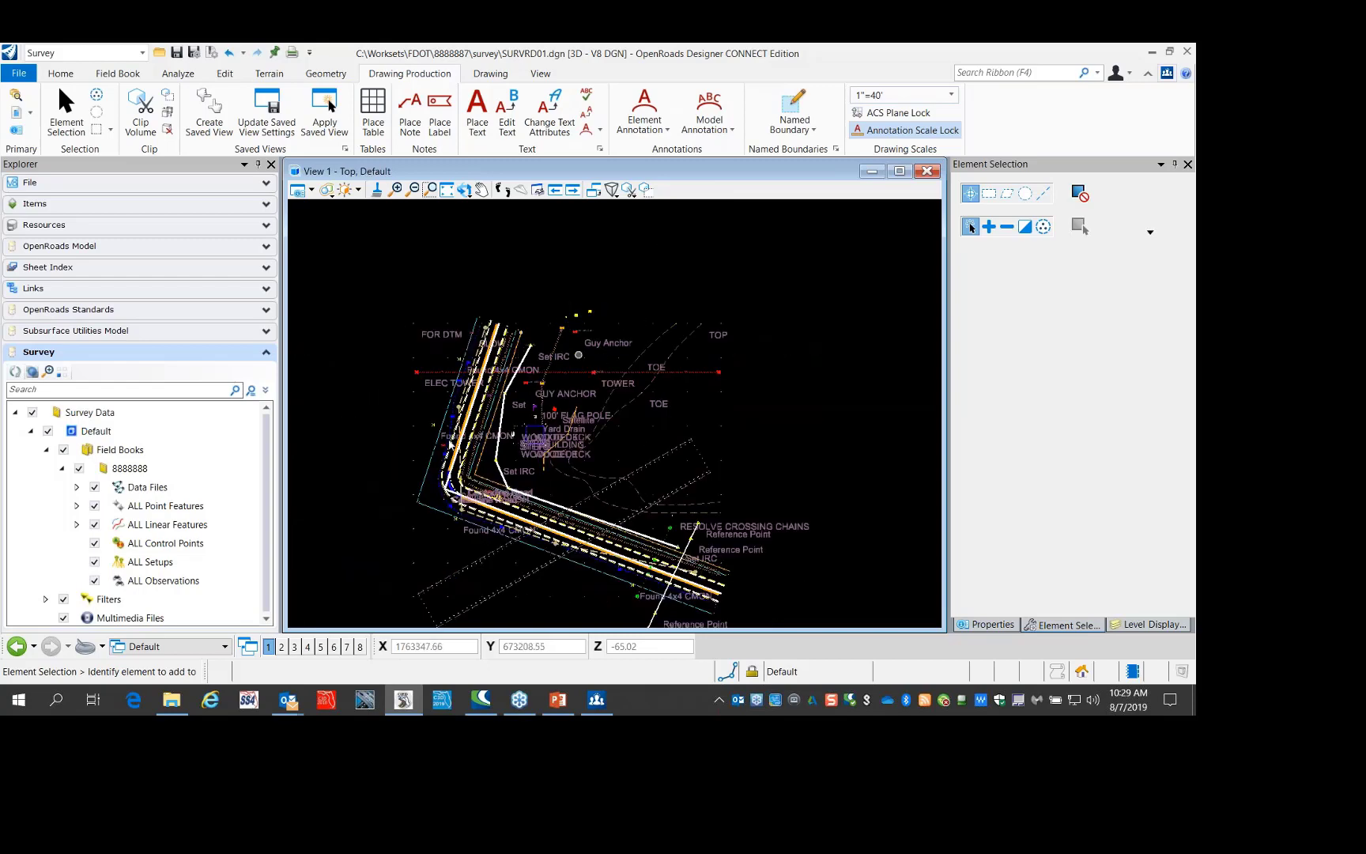
{"action": "scroll", "coordinate": [561, 297], "scroll_direction": "down", "scroll_amount": 1}
{"action": "scroll", "coordinate": [564, 346], "scroll_direction": "up", "scroll_amount": 1}
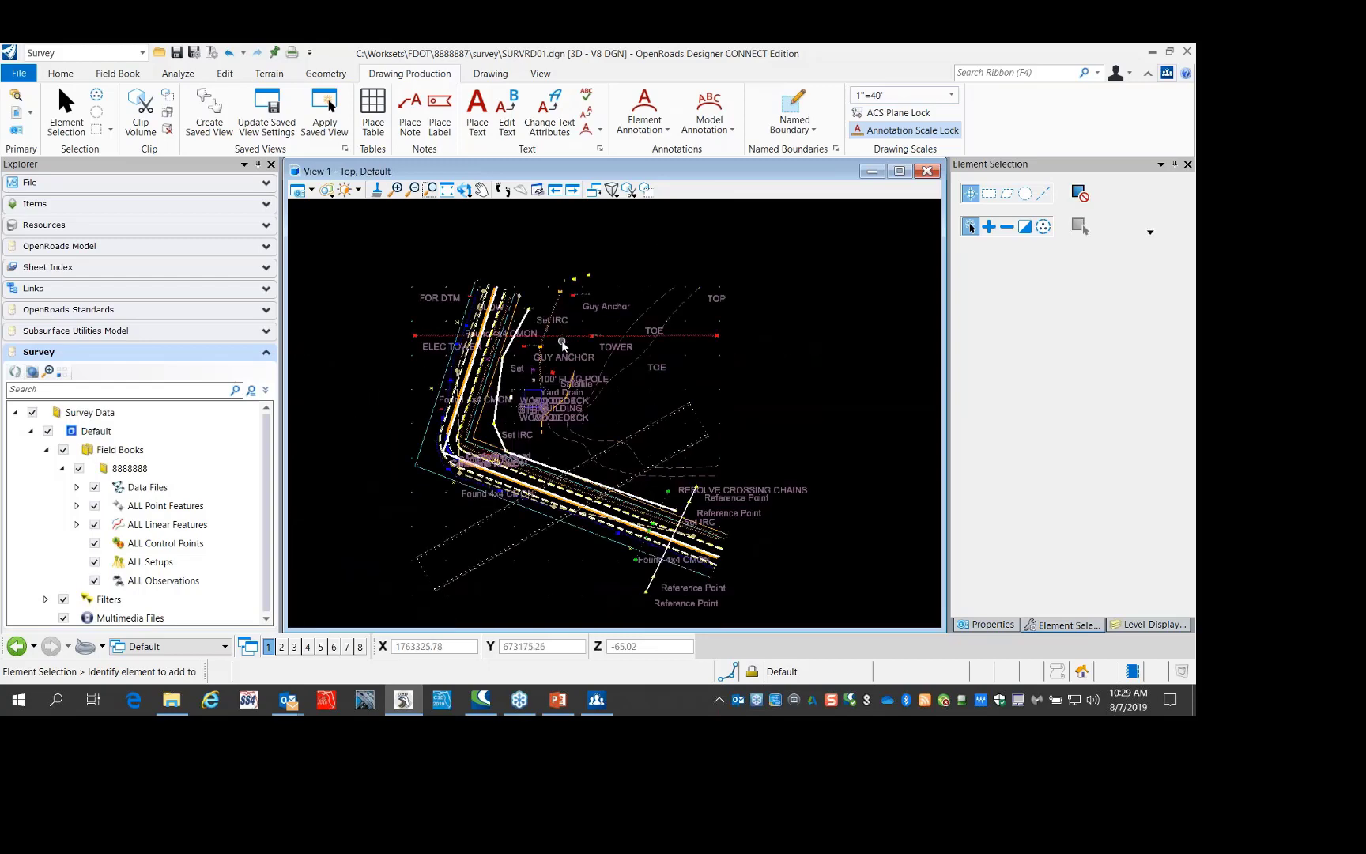
{"action": "scroll", "coordinate": [563, 345], "scroll_direction": "down", "scroll_amount": 1}
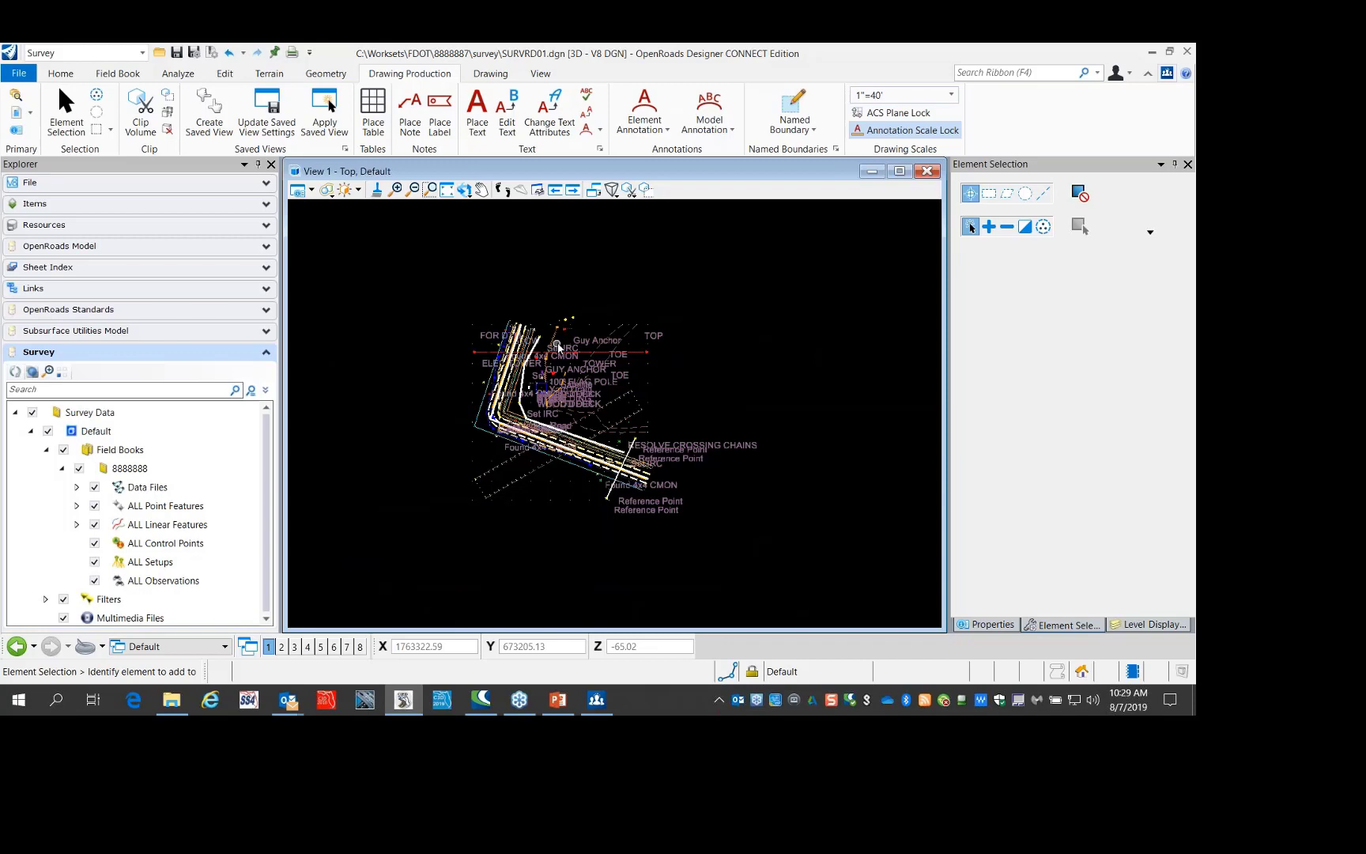
{"action": "scroll", "coordinate": [558, 346], "scroll_direction": "up", "scroll_amount": 2}
{"action": "scroll", "coordinate": [506, 323], "scroll_direction": "up", "scroll_amount": 1}
{"action": "scroll", "coordinate": [686, 300], "scroll_direction": "down", "scroll_amount": 1}
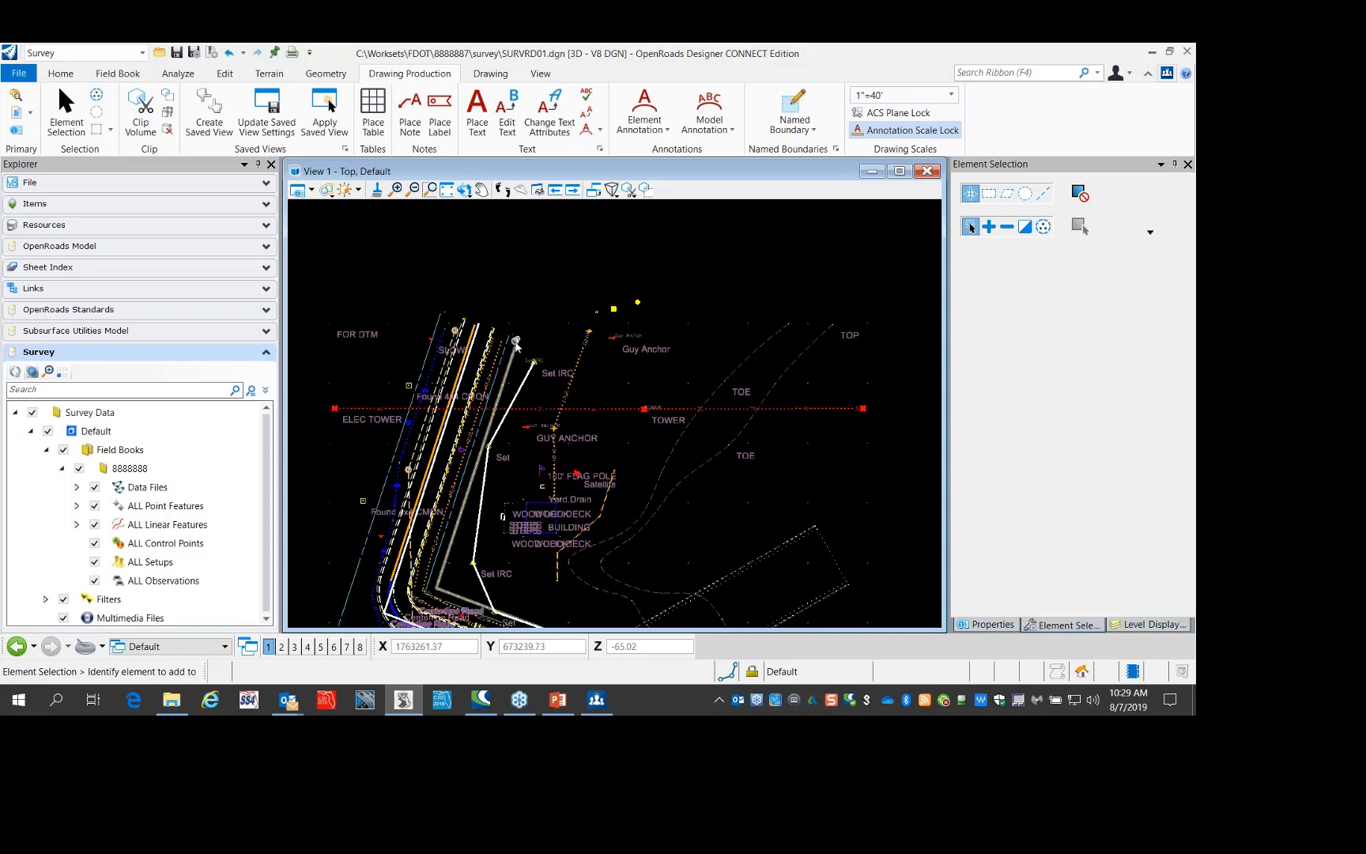
{"action": "scroll", "coordinate": [517, 347], "scroll_direction": "up", "scroll_amount": 2}
{"action": "scroll", "coordinate": [517, 346], "scroll_direction": "up", "scroll_amount": 2}
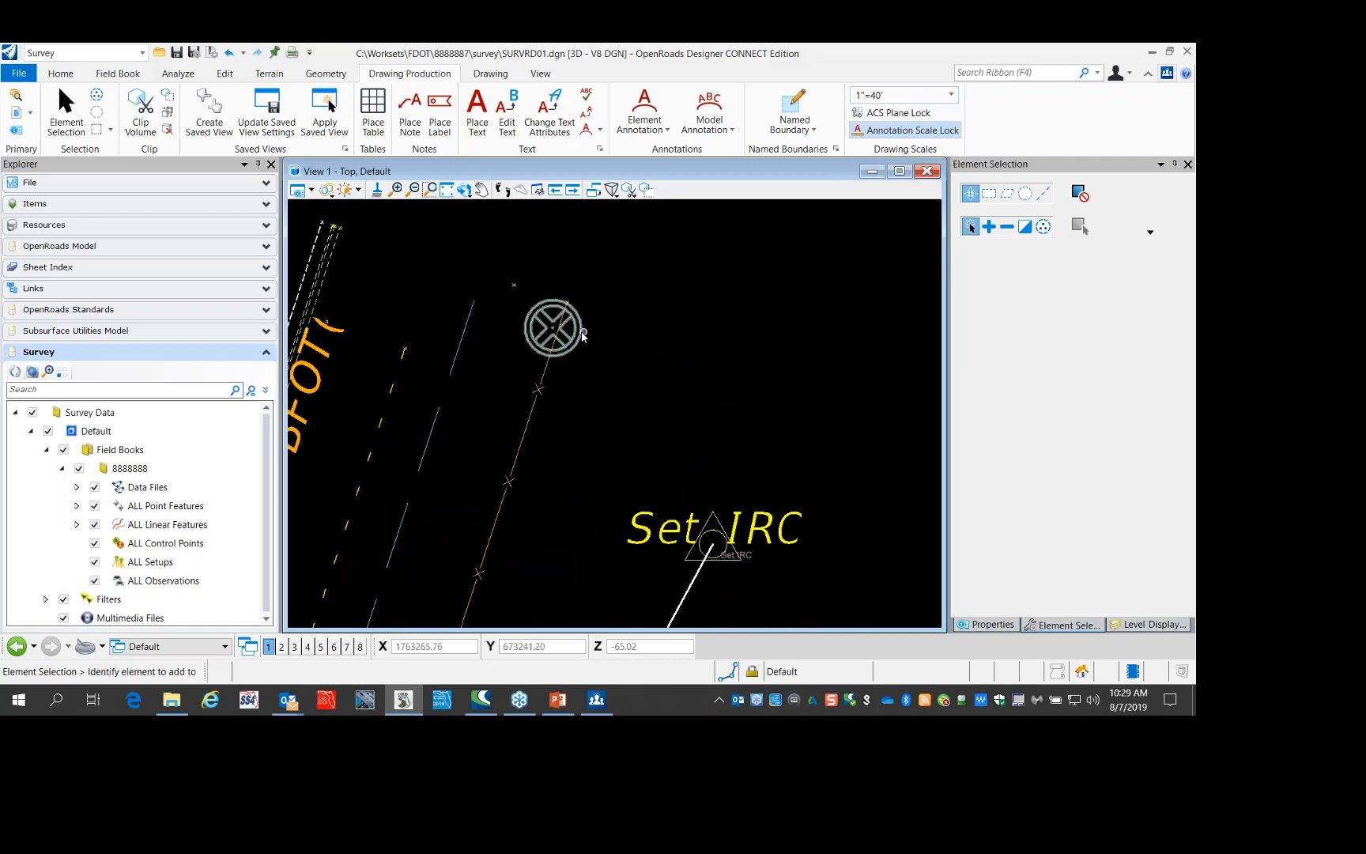
{"action": "mouse_move", "coordinate": [578, 338]}
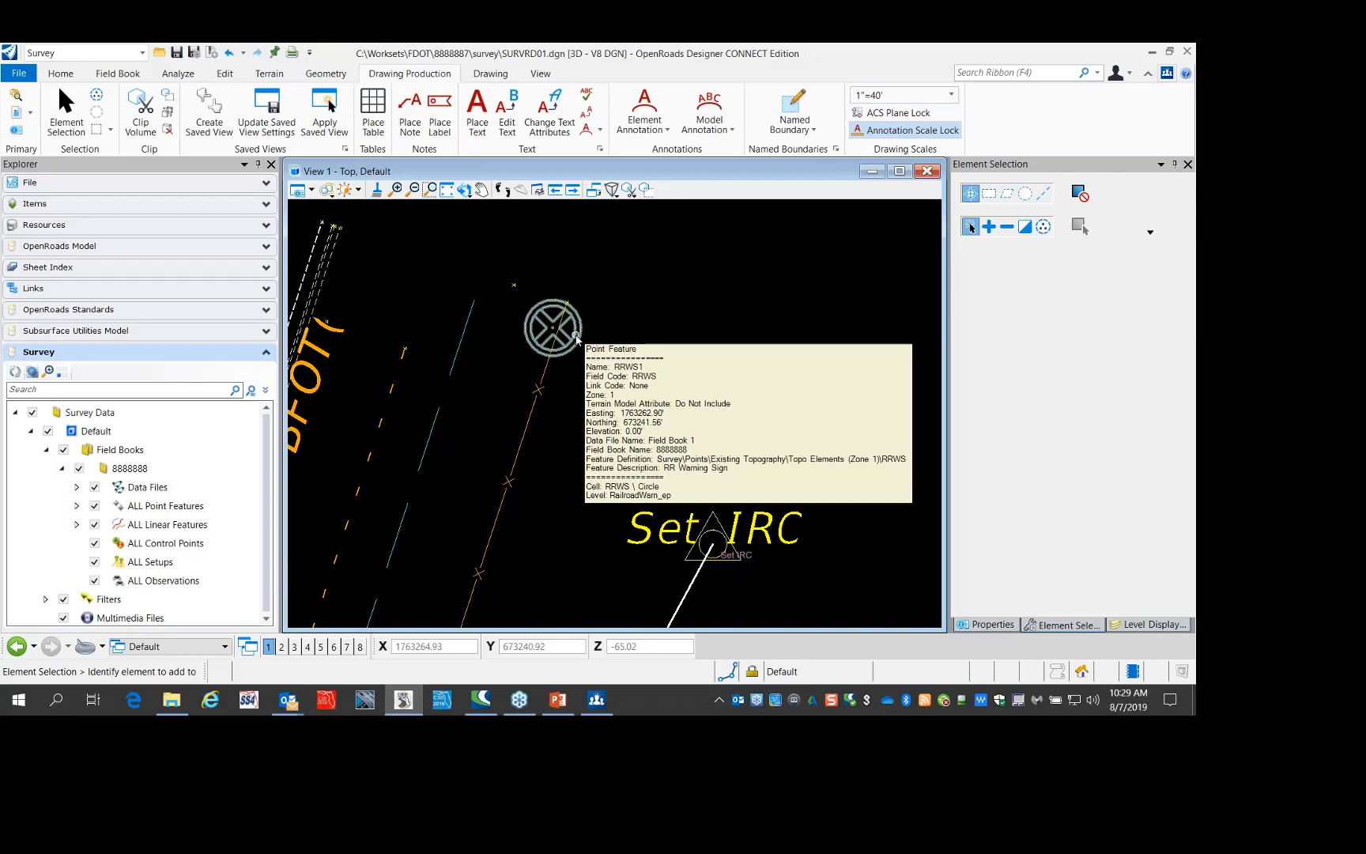
Turn off the Descriptions decorations for the survey features
{"action": "scroll", "coordinate": [478, 340], "scroll_direction": "down", "scroll_amount": 3}
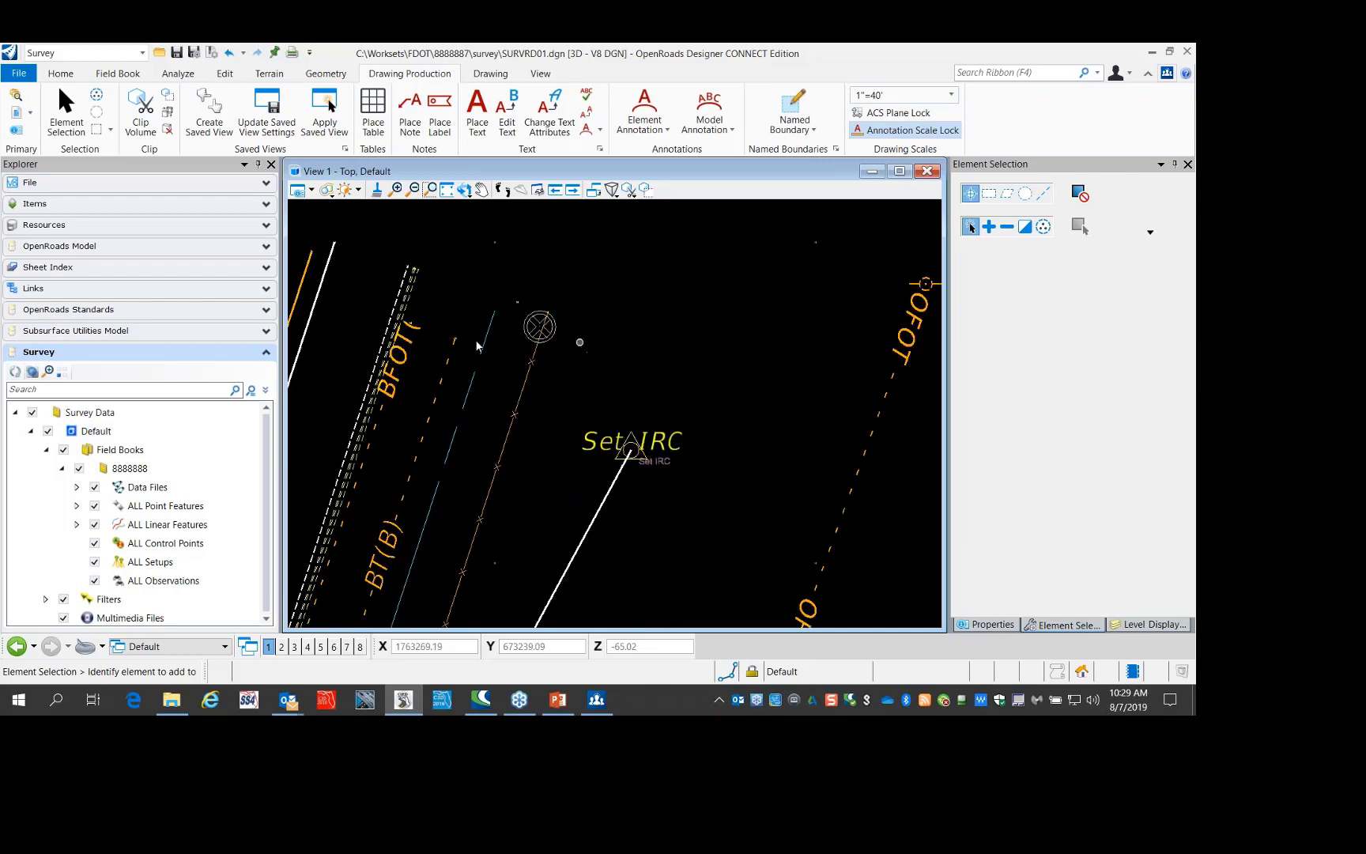
{"action": "scroll", "coordinate": [715, 359], "scroll_direction": "up", "scroll_amount": 2}
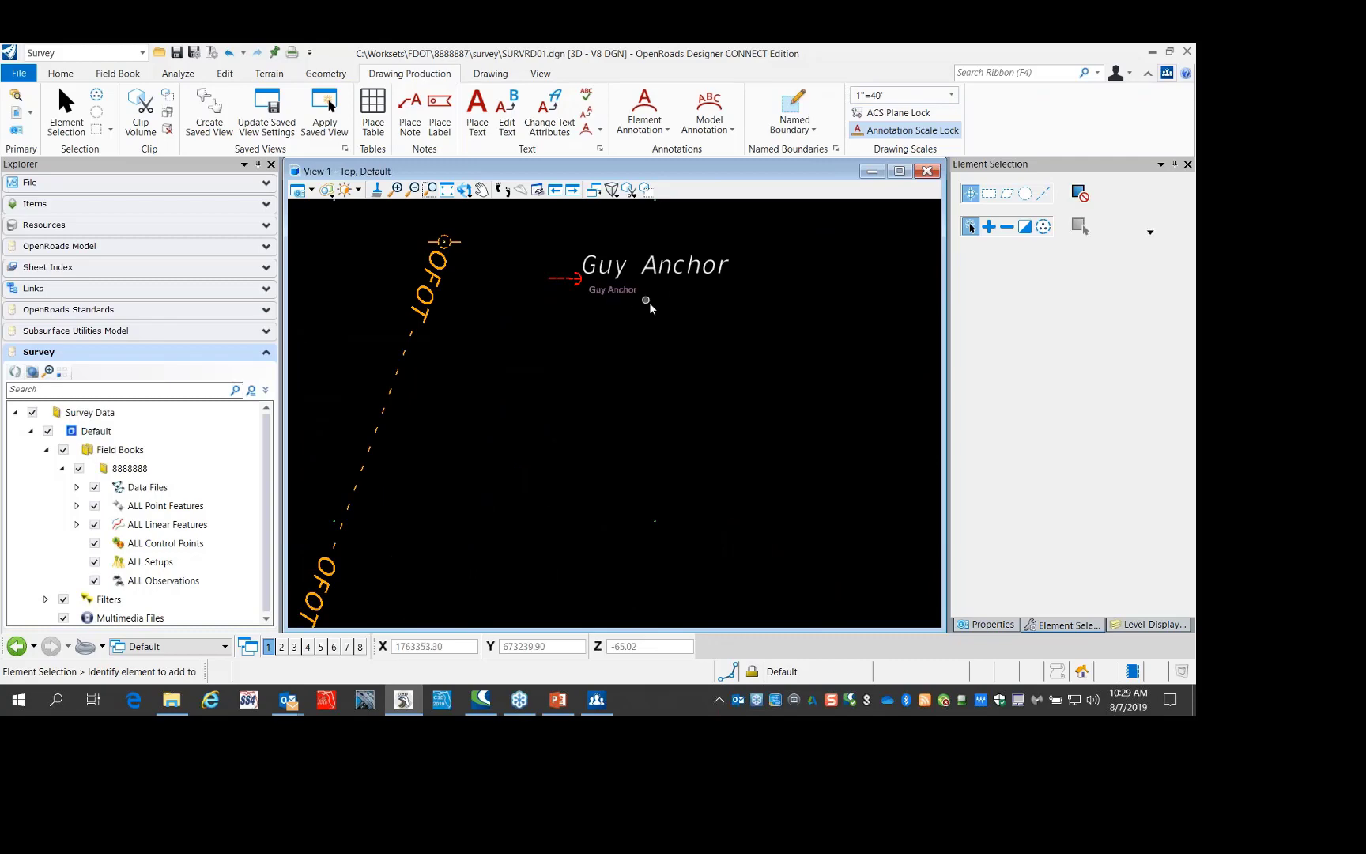
{"action": "scroll", "coordinate": [649, 302], "scroll_direction": "down", "scroll_amount": 2}
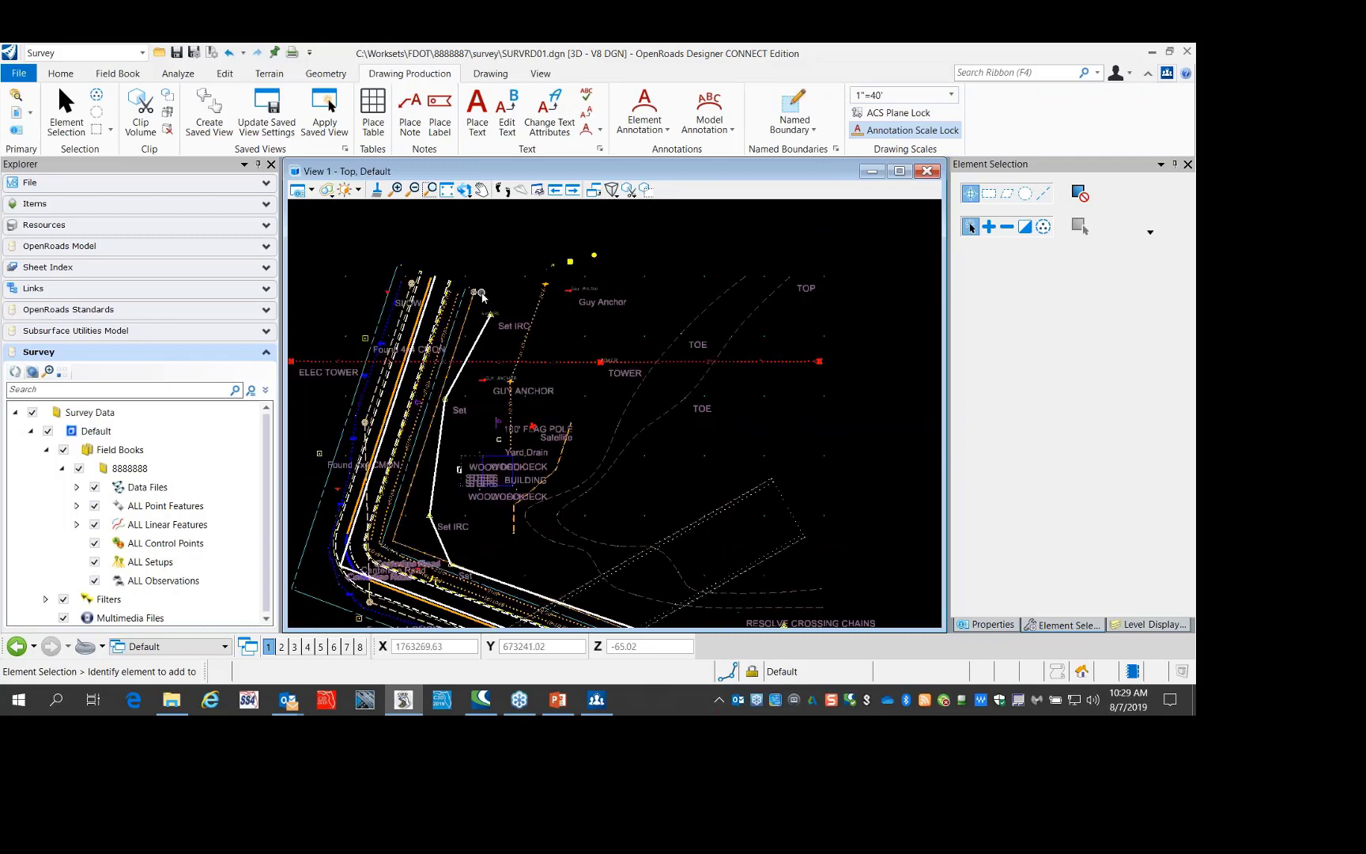
{"action": "left_click", "coordinate": [178, 74]}
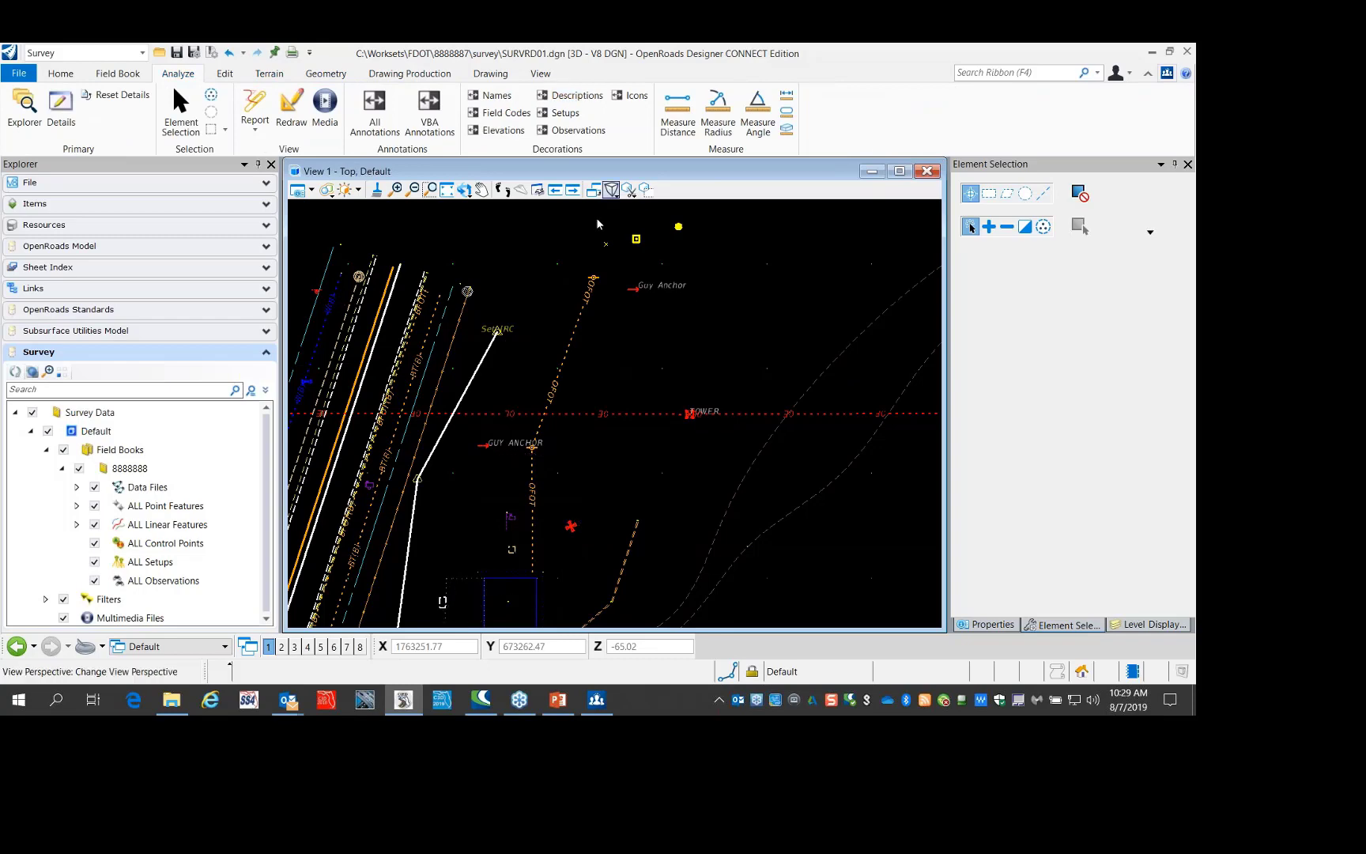
Examine the survey drawing's line styles and annotation labels around Set IRC and the guy anchors, both close up and as a whole
{"action": "scroll", "coordinate": [468, 294], "scroll_direction": "up", "scroll_amount": 3}
{"action": "scroll", "coordinate": [485, 299], "scroll_direction": "down", "scroll_amount": 3}
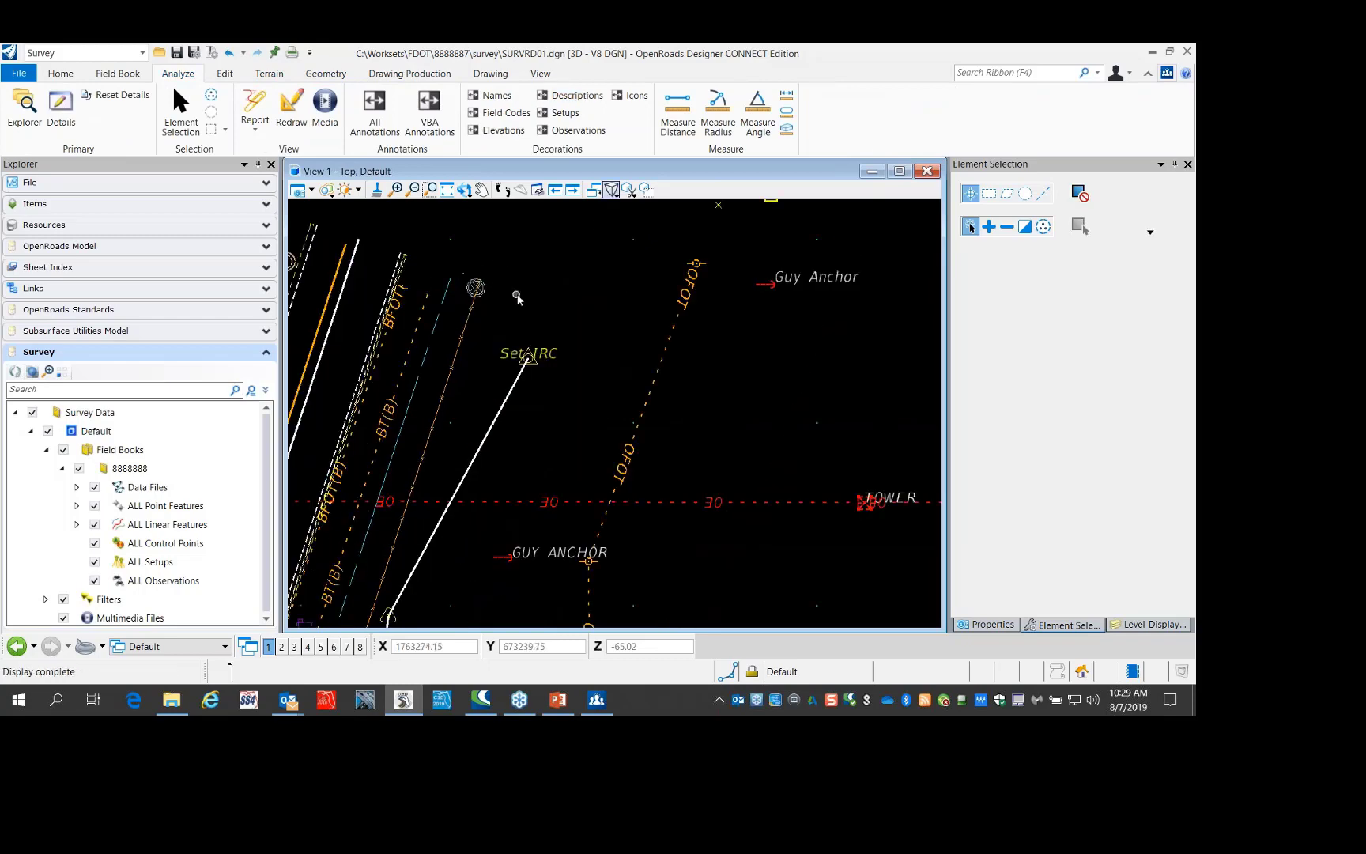
{"action": "scroll", "coordinate": [518, 304], "scroll_direction": "down", "scroll_amount": 3}
{"action": "left_click", "coordinate": [411, 73]}
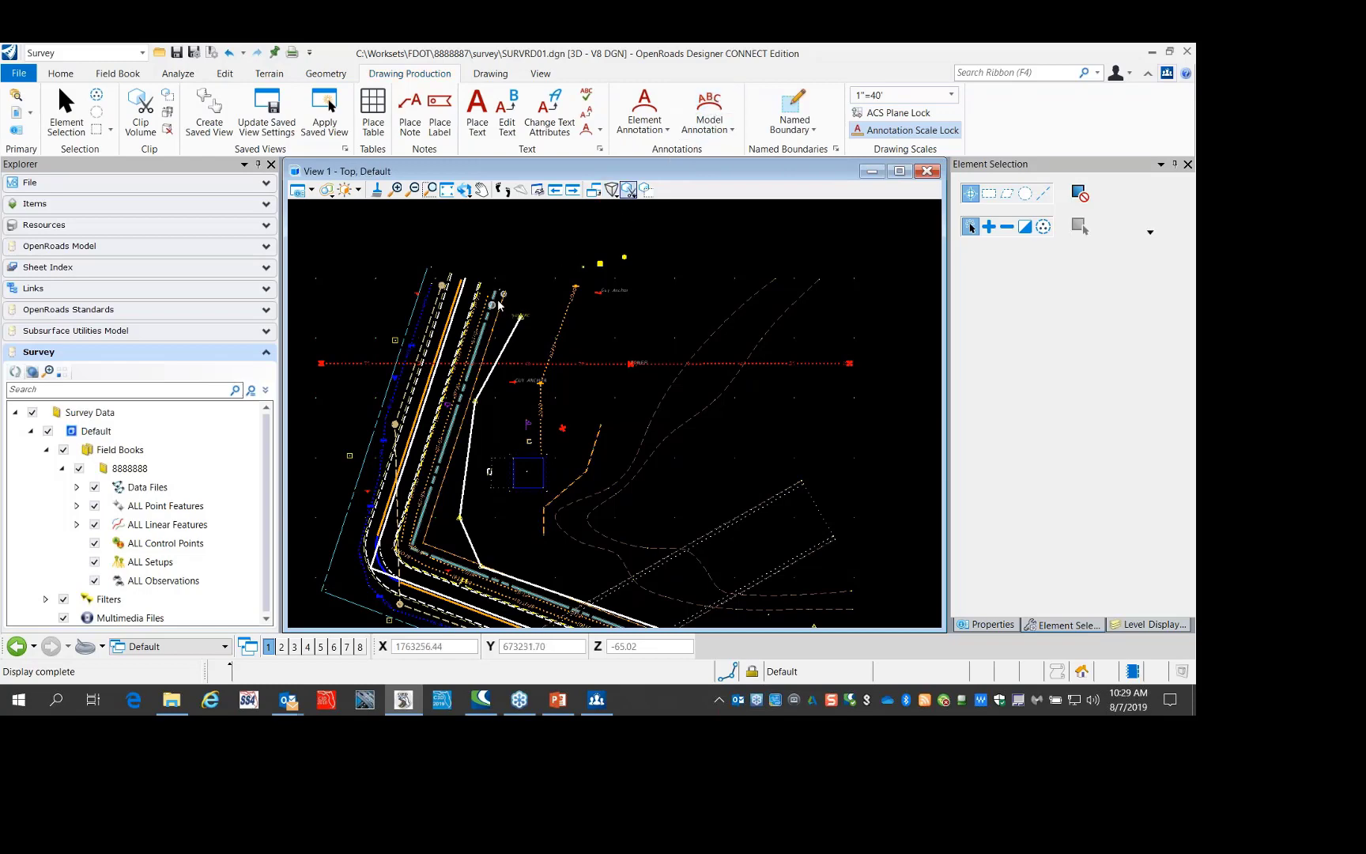
{"action": "scroll", "coordinate": [505, 300], "scroll_direction": "up", "scroll_amount": 2}
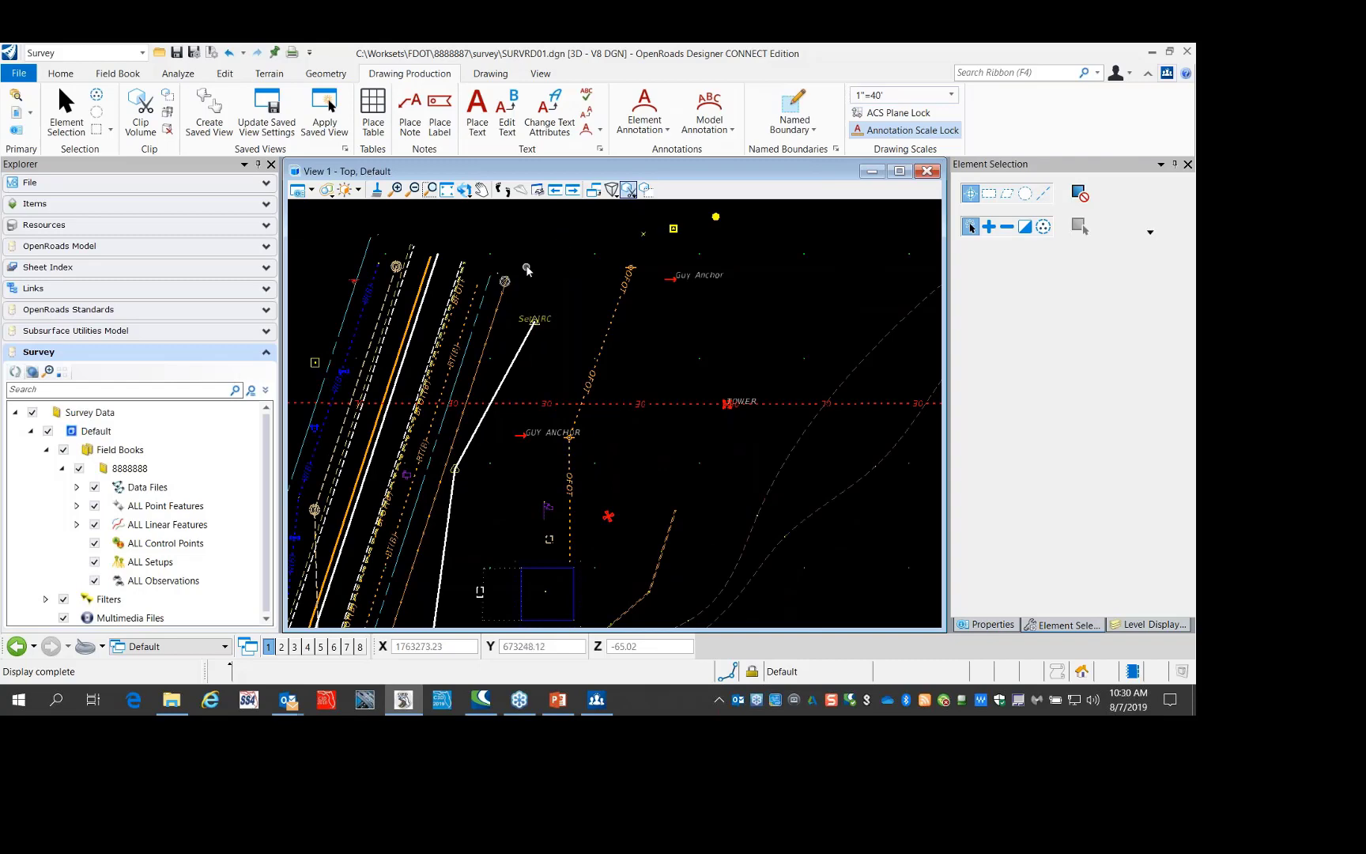
{"action": "scroll", "coordinate": [506, 283], "scroll_direction": "up", "scroll_amount": 1}
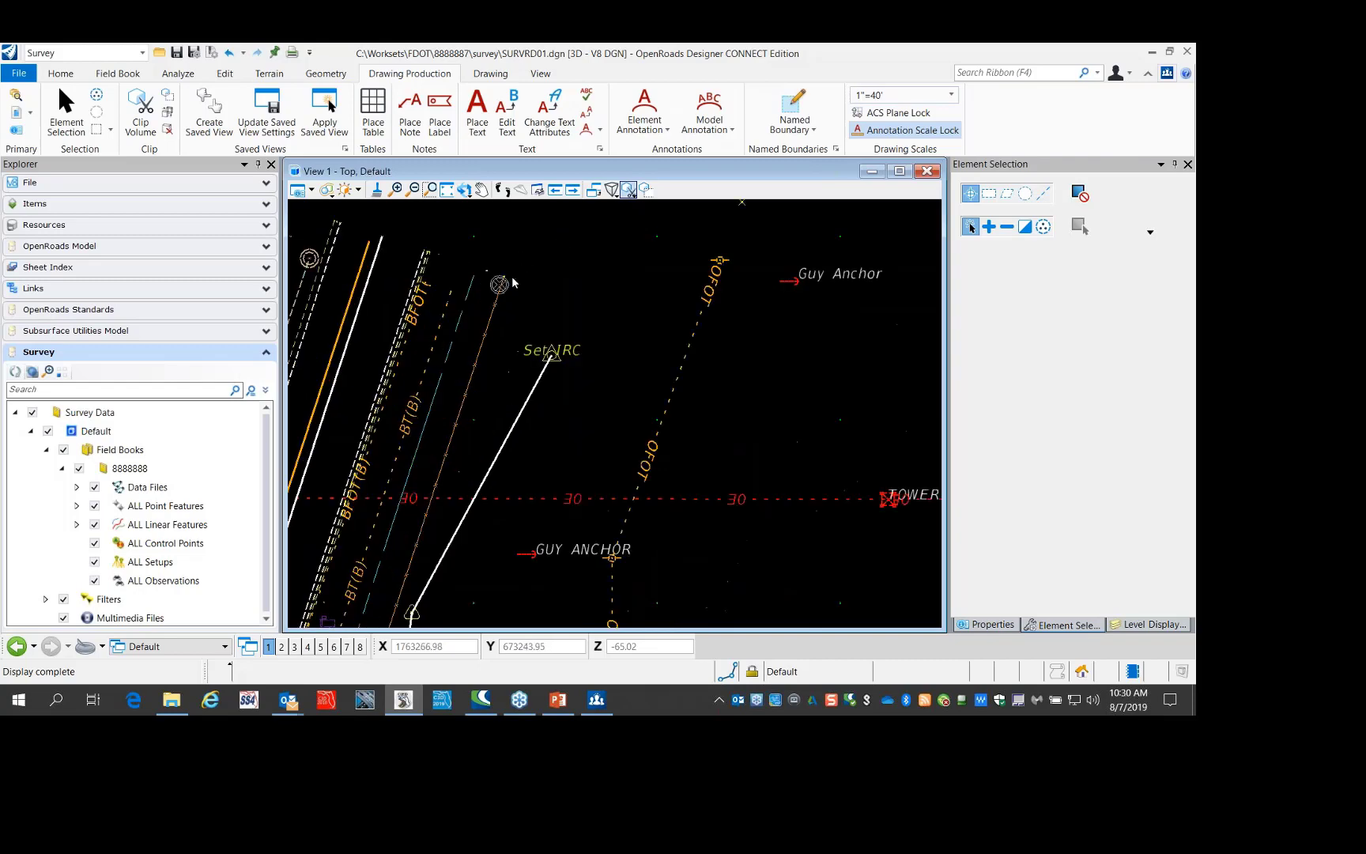
{"action": "scroll", "coordinate": [518, 277], "scroll_direction": "up", "scroll_amount": 1}
{"action": "scroll", "coordinate": [535, 247], "scroll_direction": "down", "scroll_amount": 1}
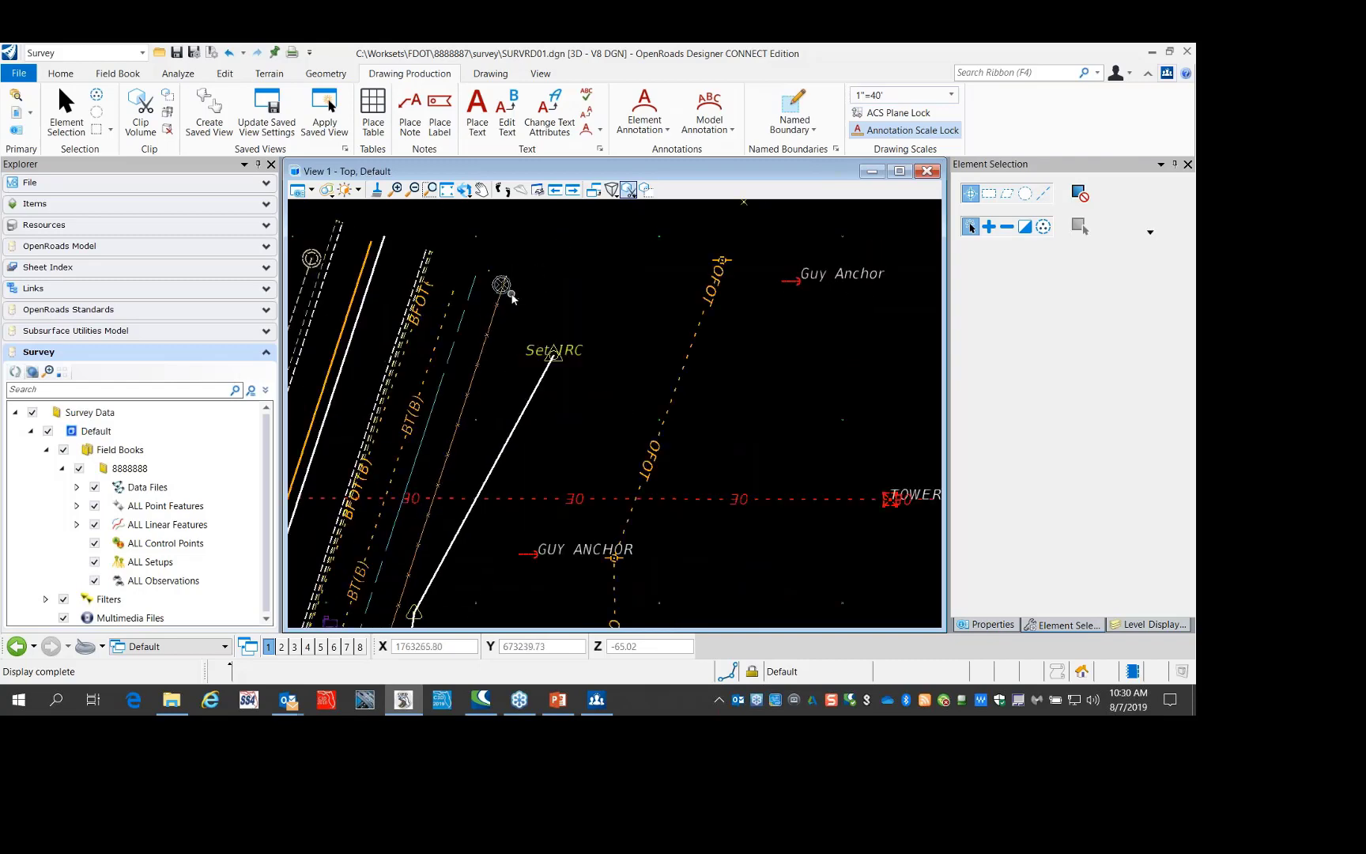
{"action": "scroll", "coordinate": [515, 296], "scroll_direction": "down", "scroll_amount": 5}
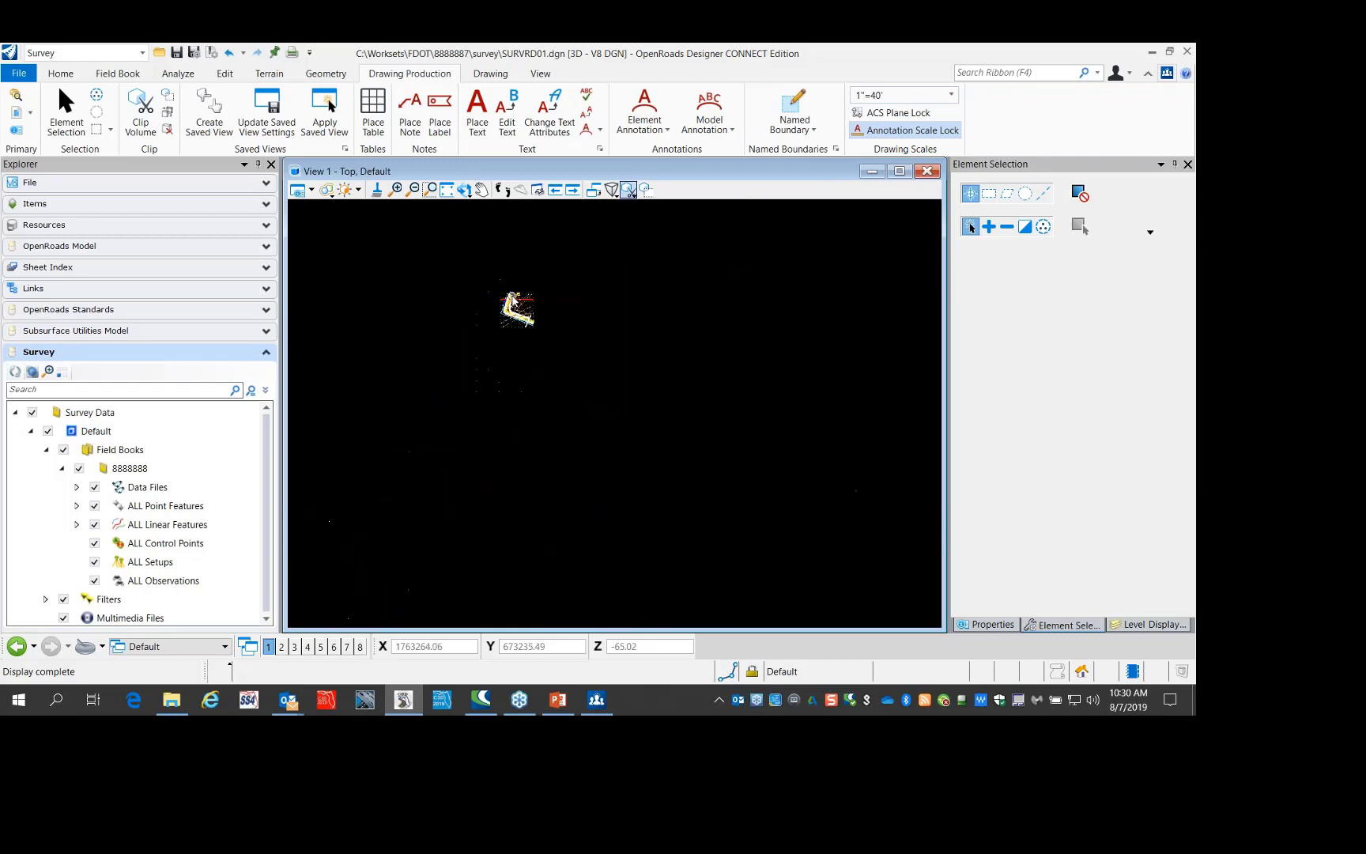
{"action": "scroll", "coordinate": [522, 297], "scroll_direction": "up", "scroll_amount": 2}
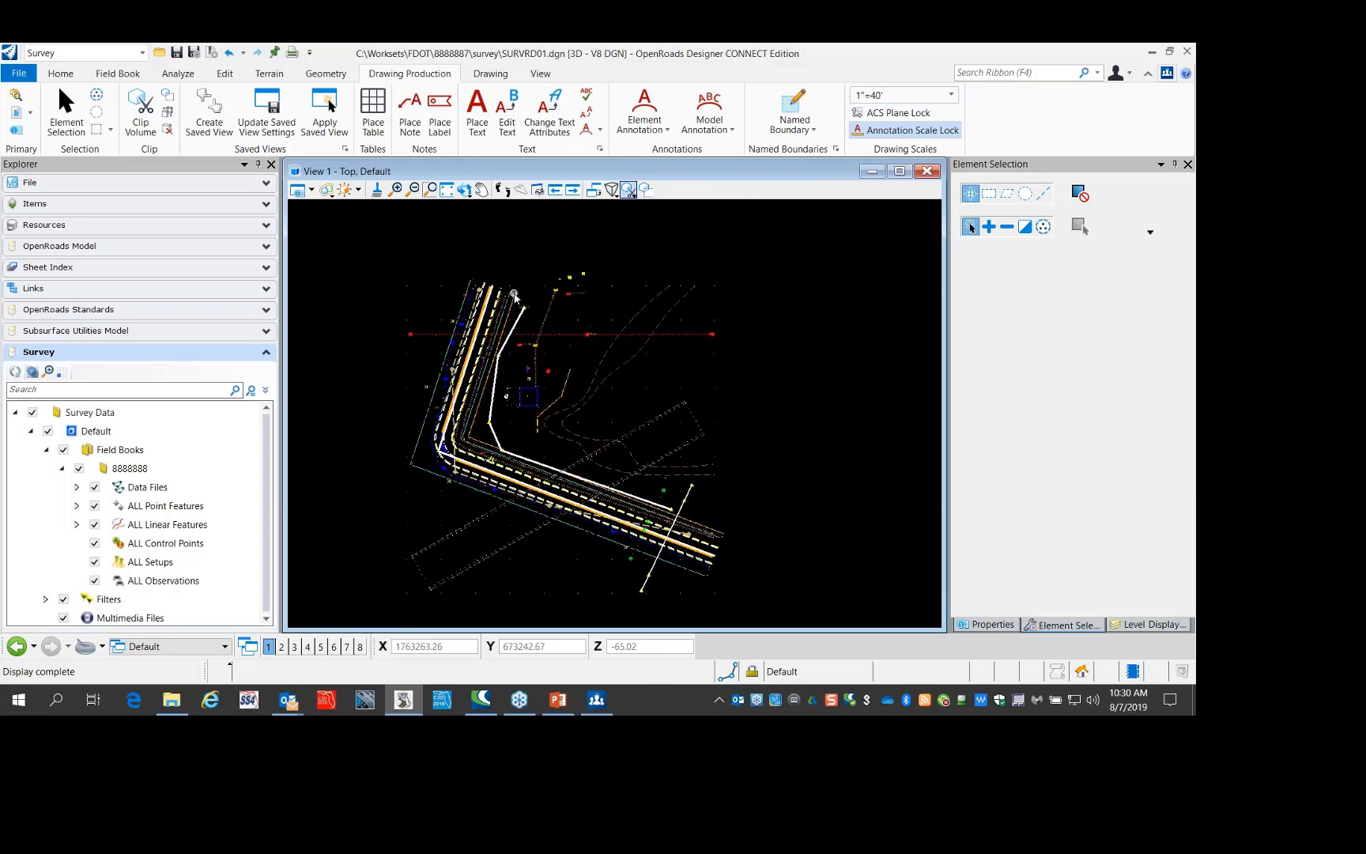
{"action": "scroll", "coordinate": [514, 296], "scroll_direction": "up", "scroll_amount": 2}
{"action": "scroll", "coordinate": [495, 296], "scroll_direction": "up", "scroll_amount": 3}
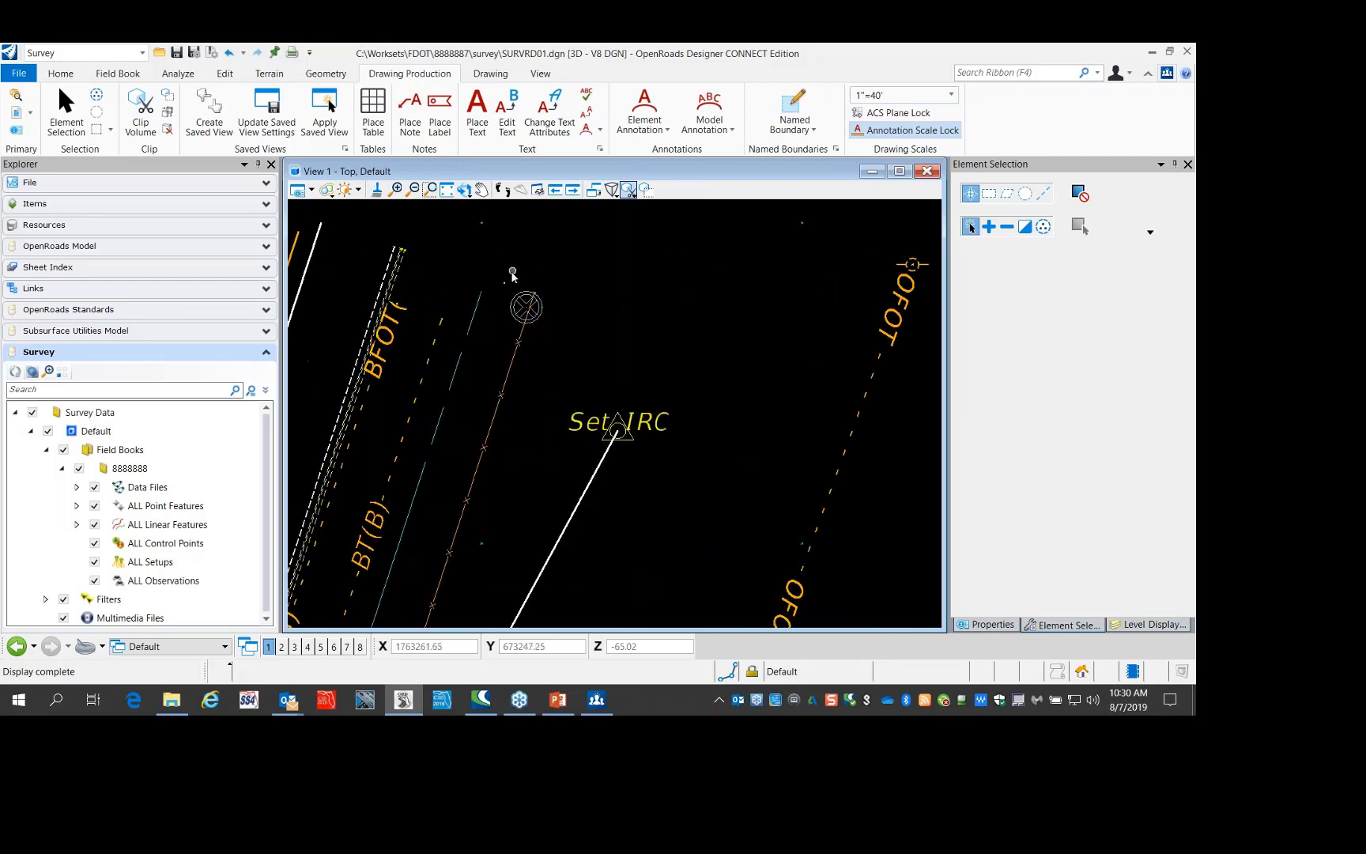
{"action": "scroll", "coordinate": [513, 274], "scroll_direction": "down", "scroll_amount": 5}
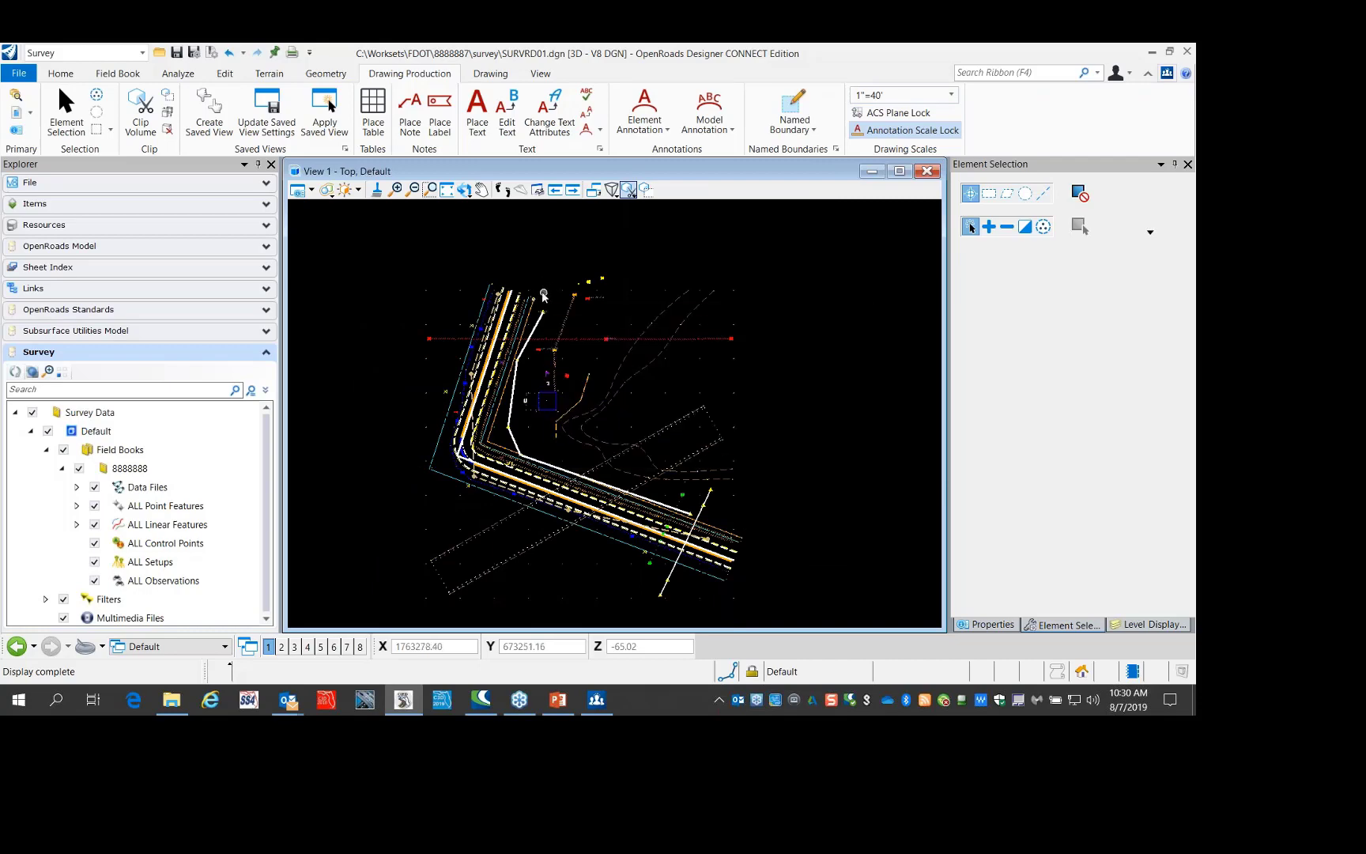
{"action": "scroll", "coordinate": [536, 296], "scroll_direction": "up", "scroll_amount": 2}
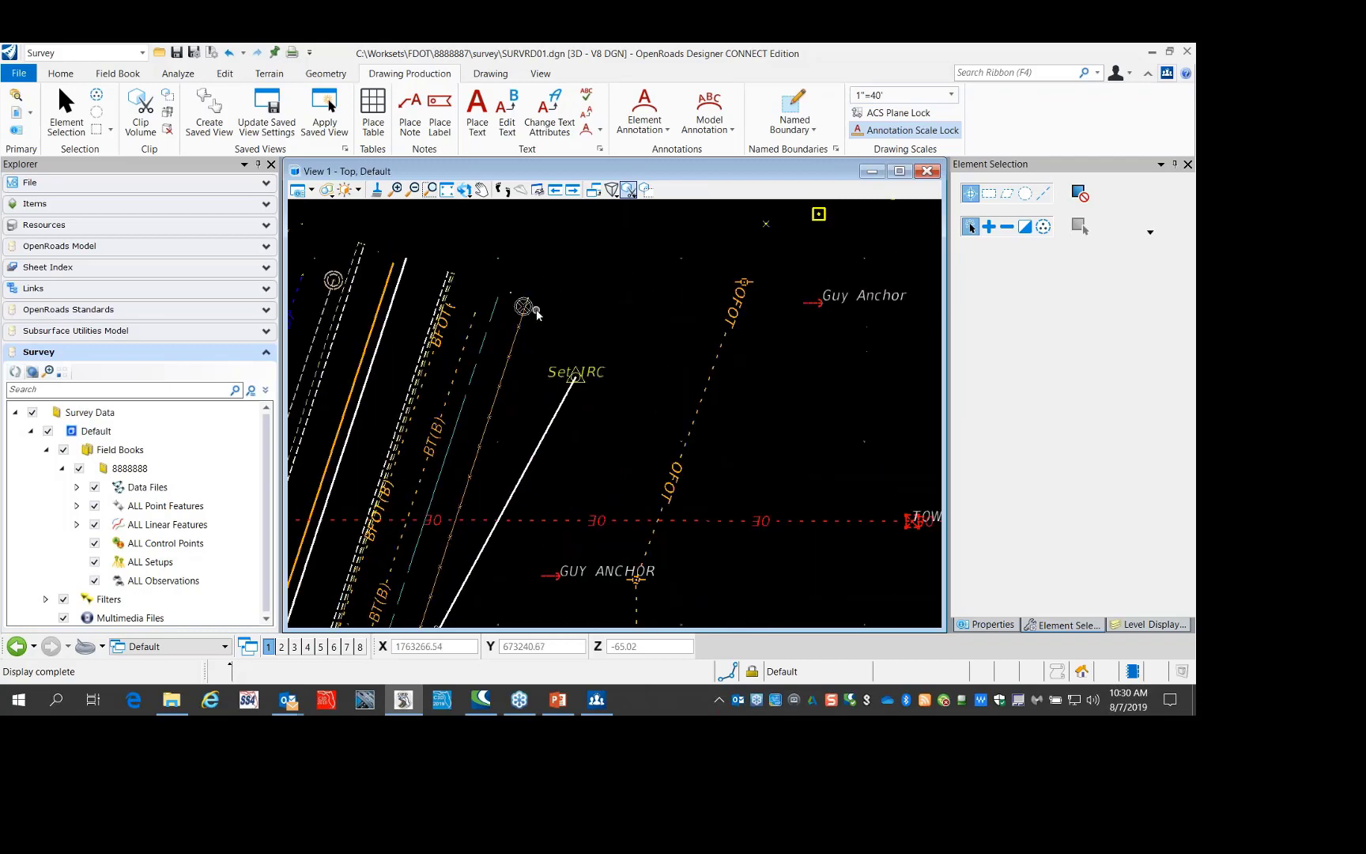
{"action": "scroll", "coordinate": [538, 310], "scroll_direction": "down", "scroll_amount": 2}
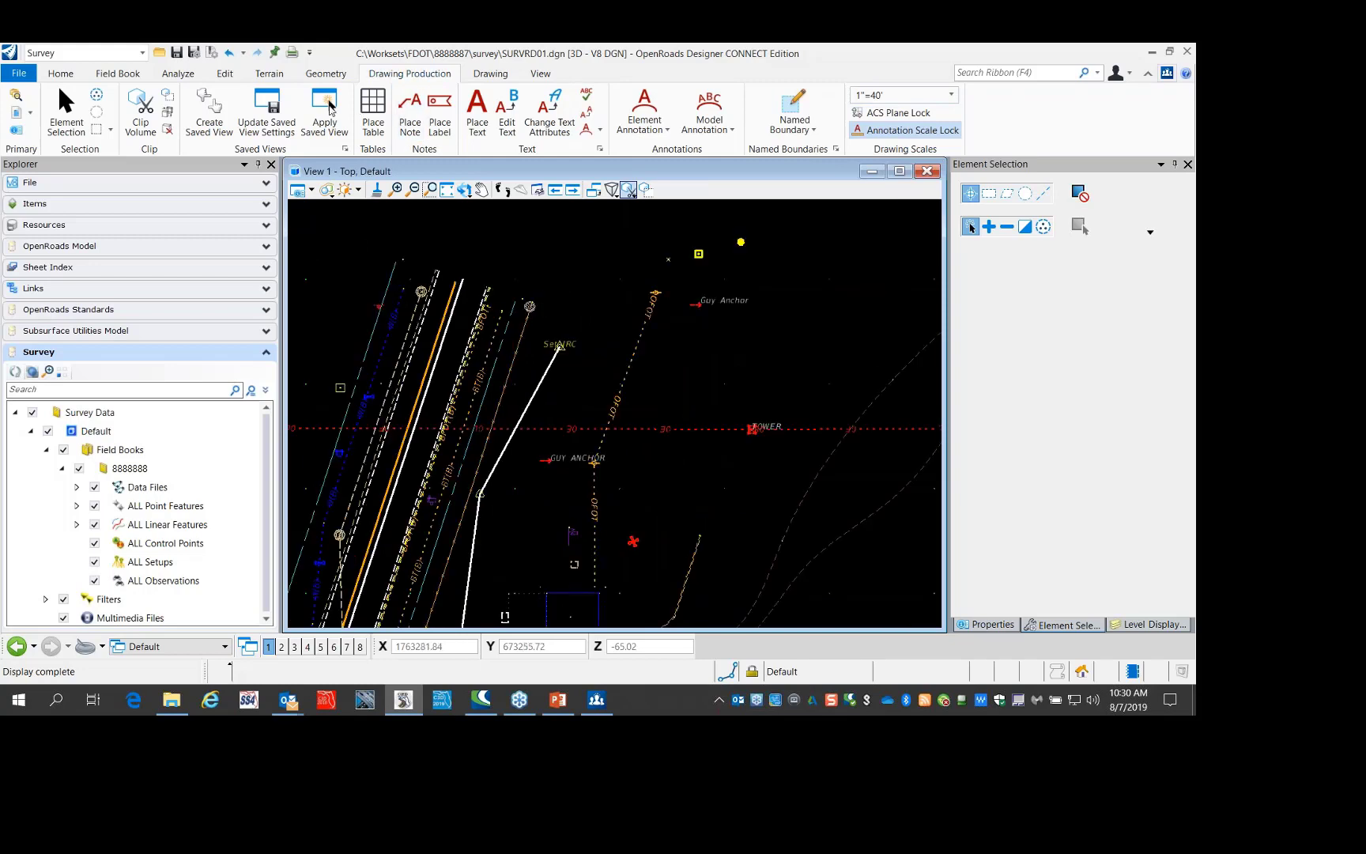
Open the survey details table for all point features of field book 8888888
{"action": "left_click", "coordinate": [189, 510]}
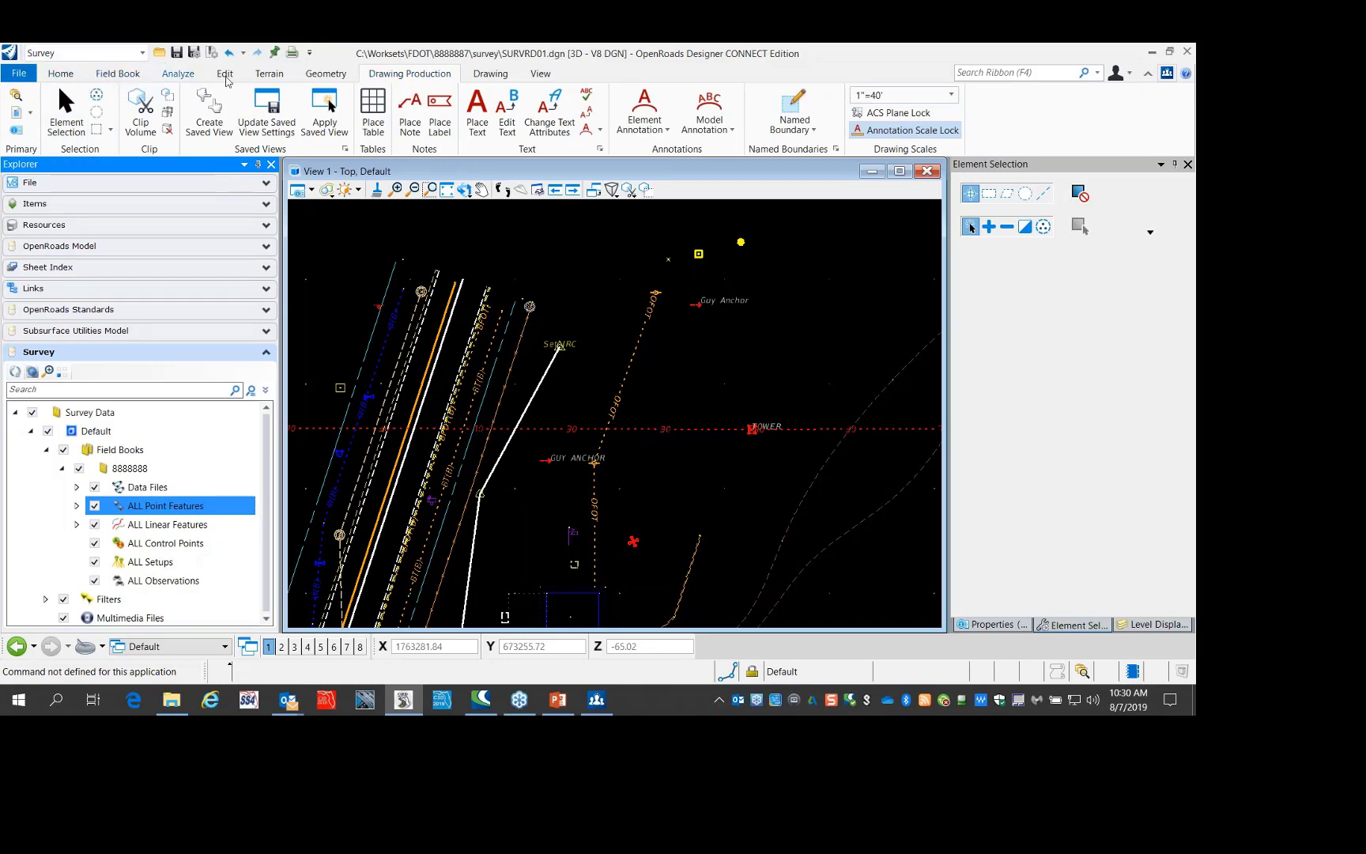
{"action": "left_click", "coordinate": [180, 74]}
{"action": "left_click", "coordinate": [69, 111]}
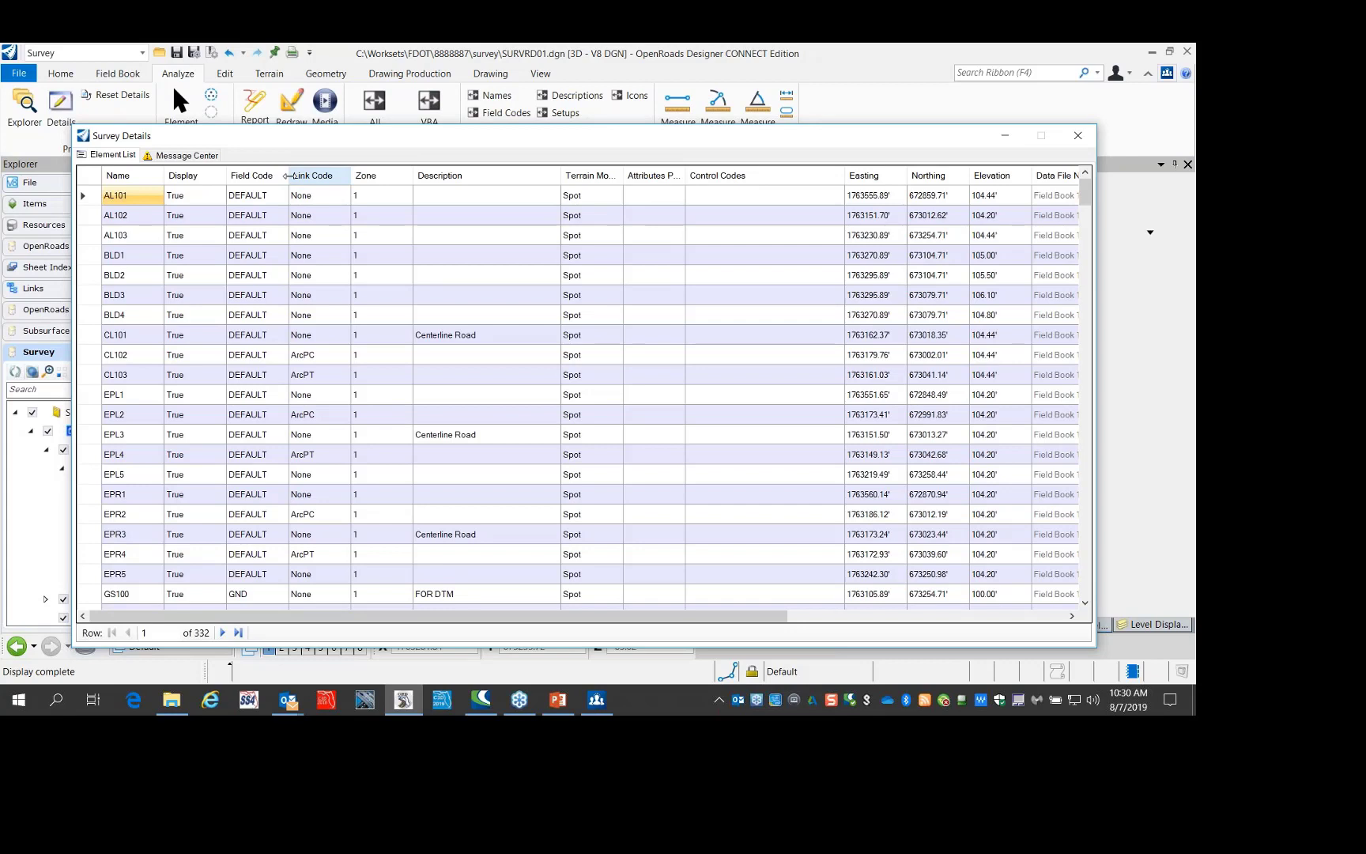
Sort the point features table by Description in descending order and review the described points
{"action": "right_click", "coordinate": [511, 179]}
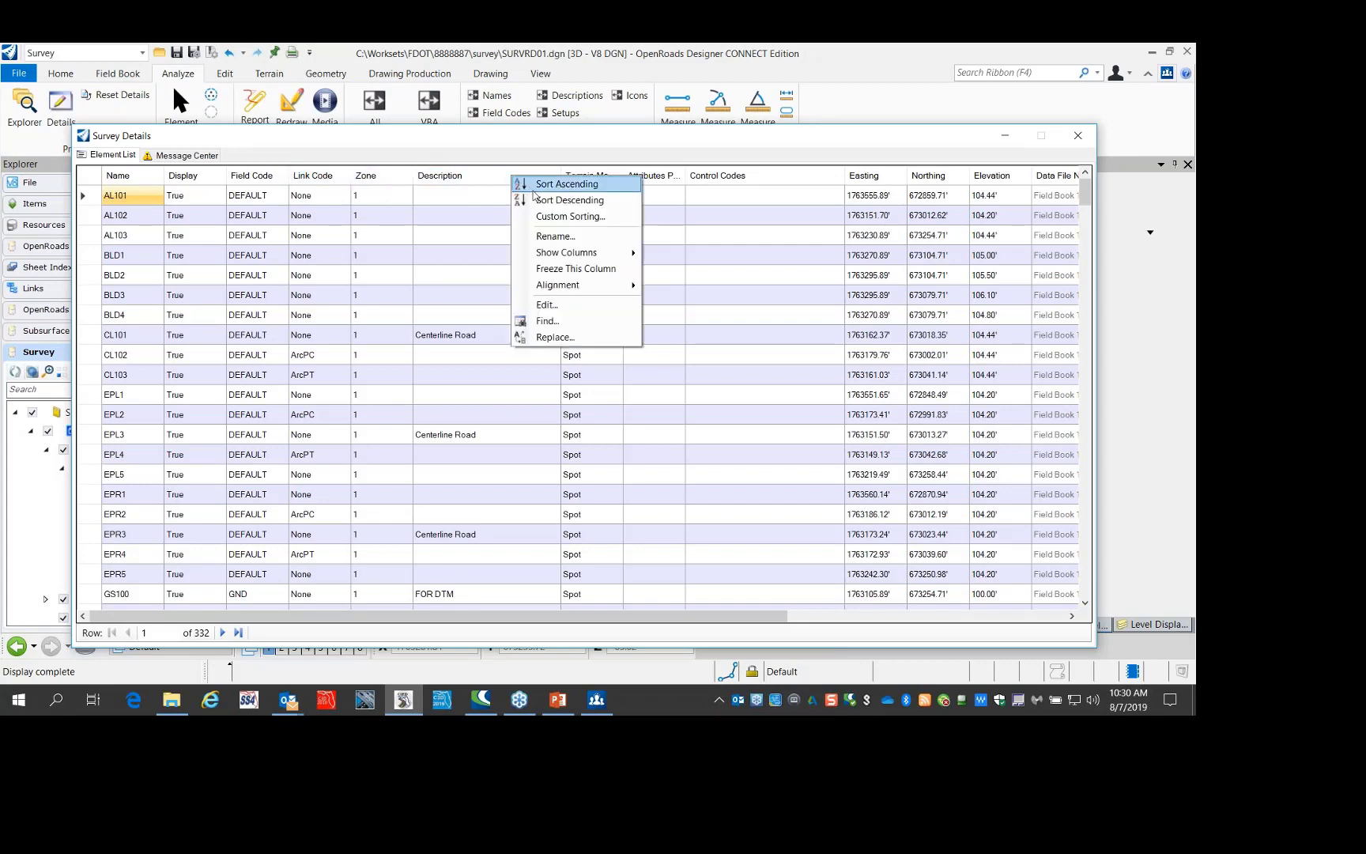
{"action": "left_click", "coordinate": [544, 201]}
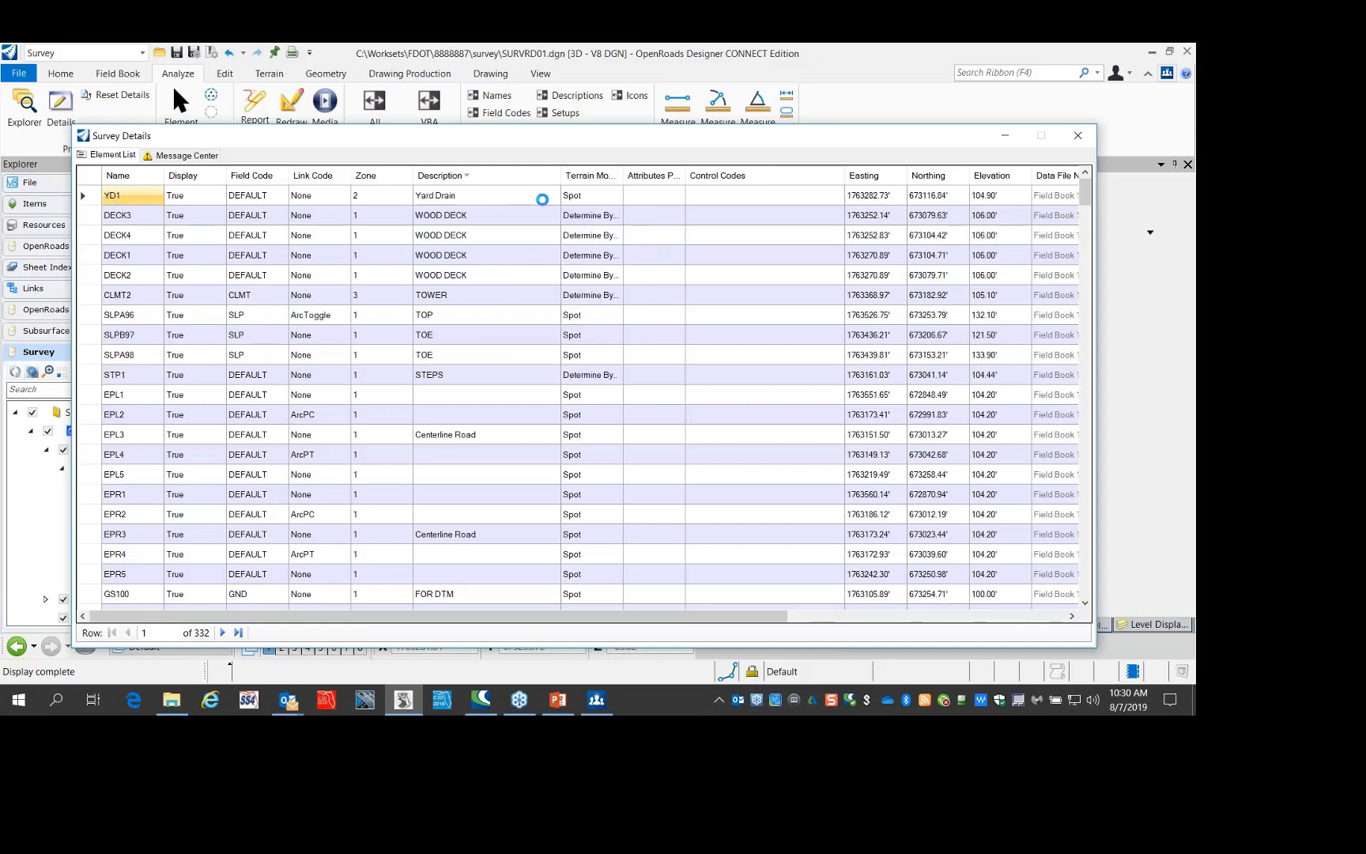
{"action": "scroll", "coordinate": [456, 262], "scroll_direction": "down", "scroll_amount": 1}
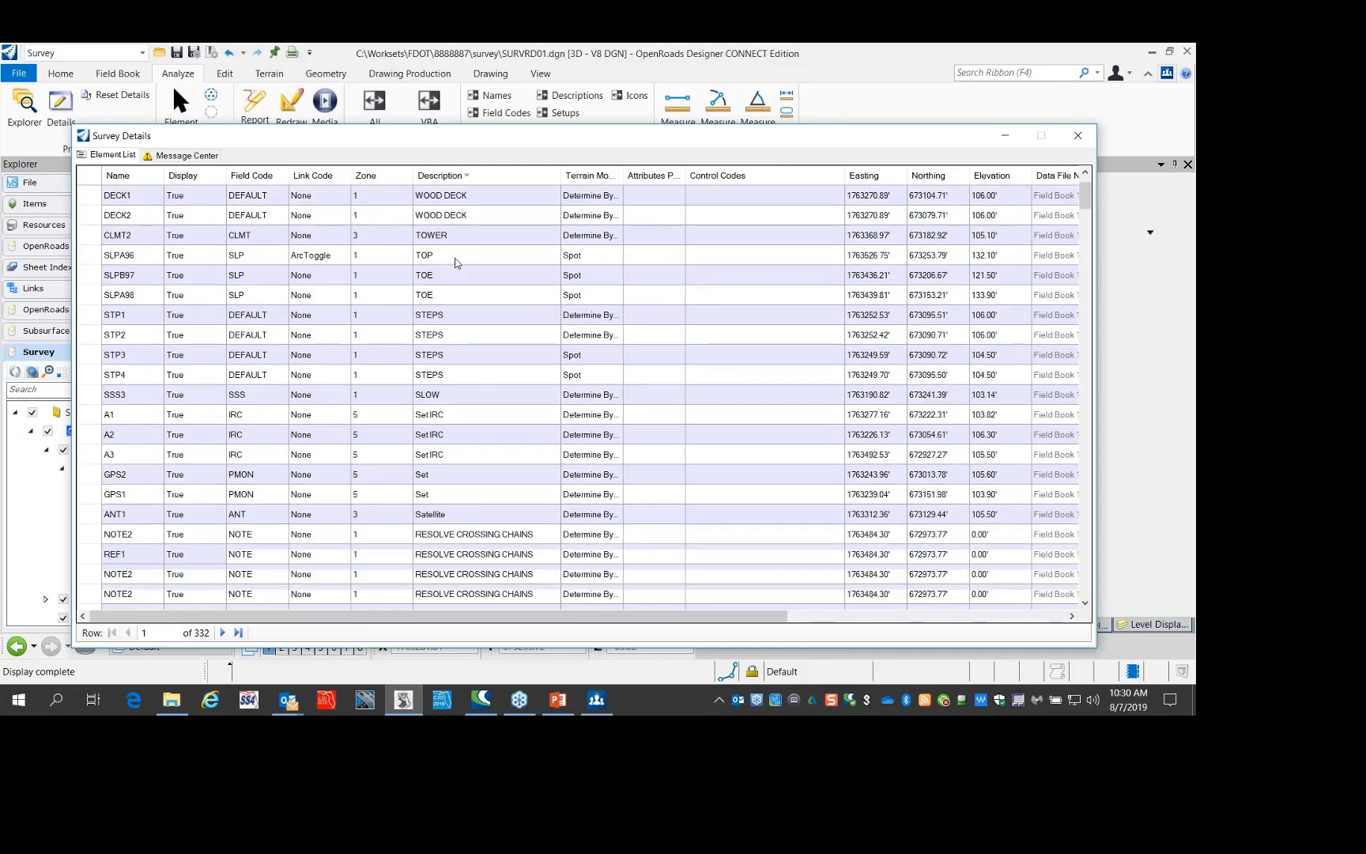
{"action": "scroll", "coordinate": [456, 263], "scroll_direction": "down", "scroll_amount": 2}
{"action": "scroll", "coordinate": [273, 245], "scroll_direction": "up", "scroll_amount": 4}
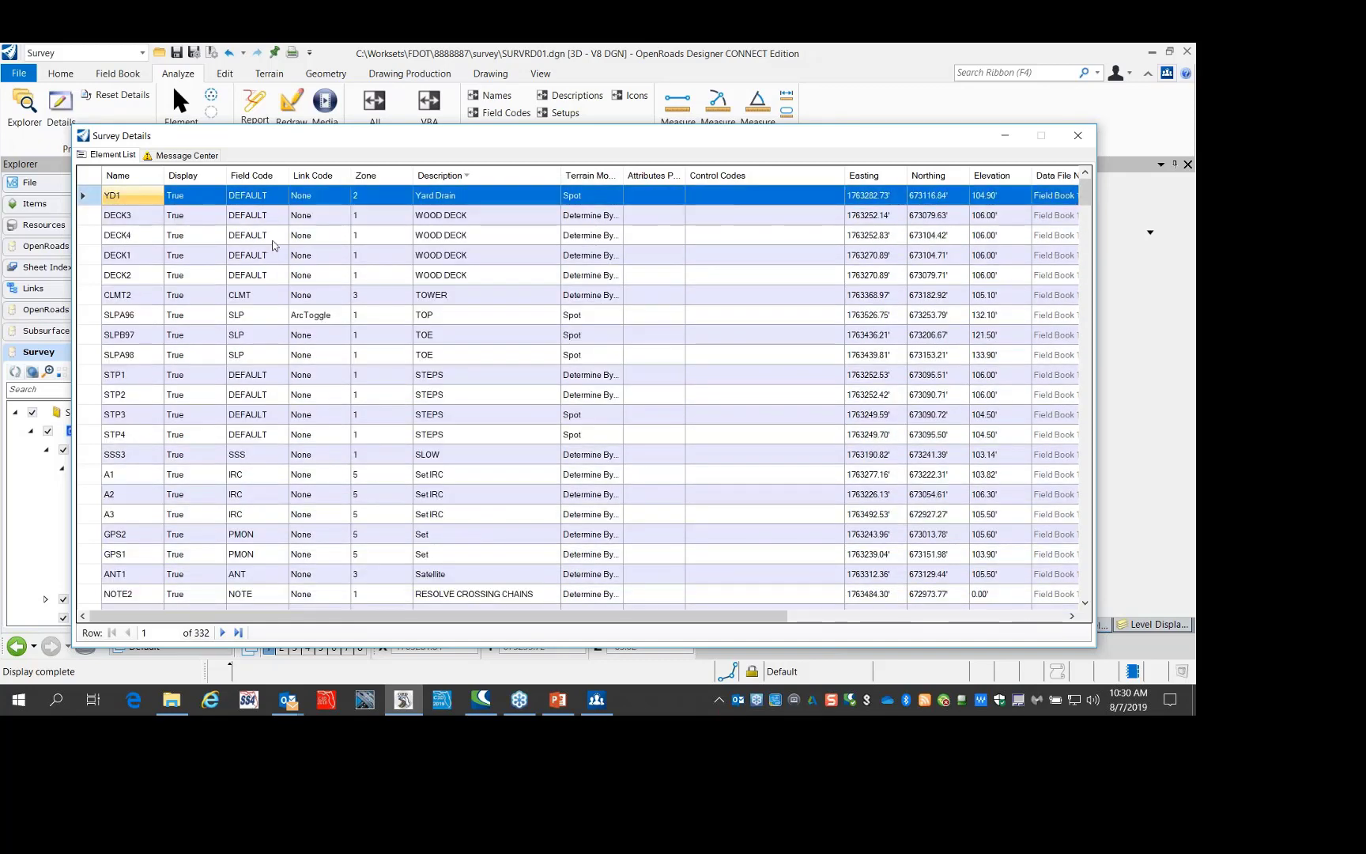
Select the point feature rows from YD1 through MISC1 and create a selection set from them
{"action": "scroll", "coordinate": [284, 261], "scroll_direction": "down", "scroll_amount": 4}
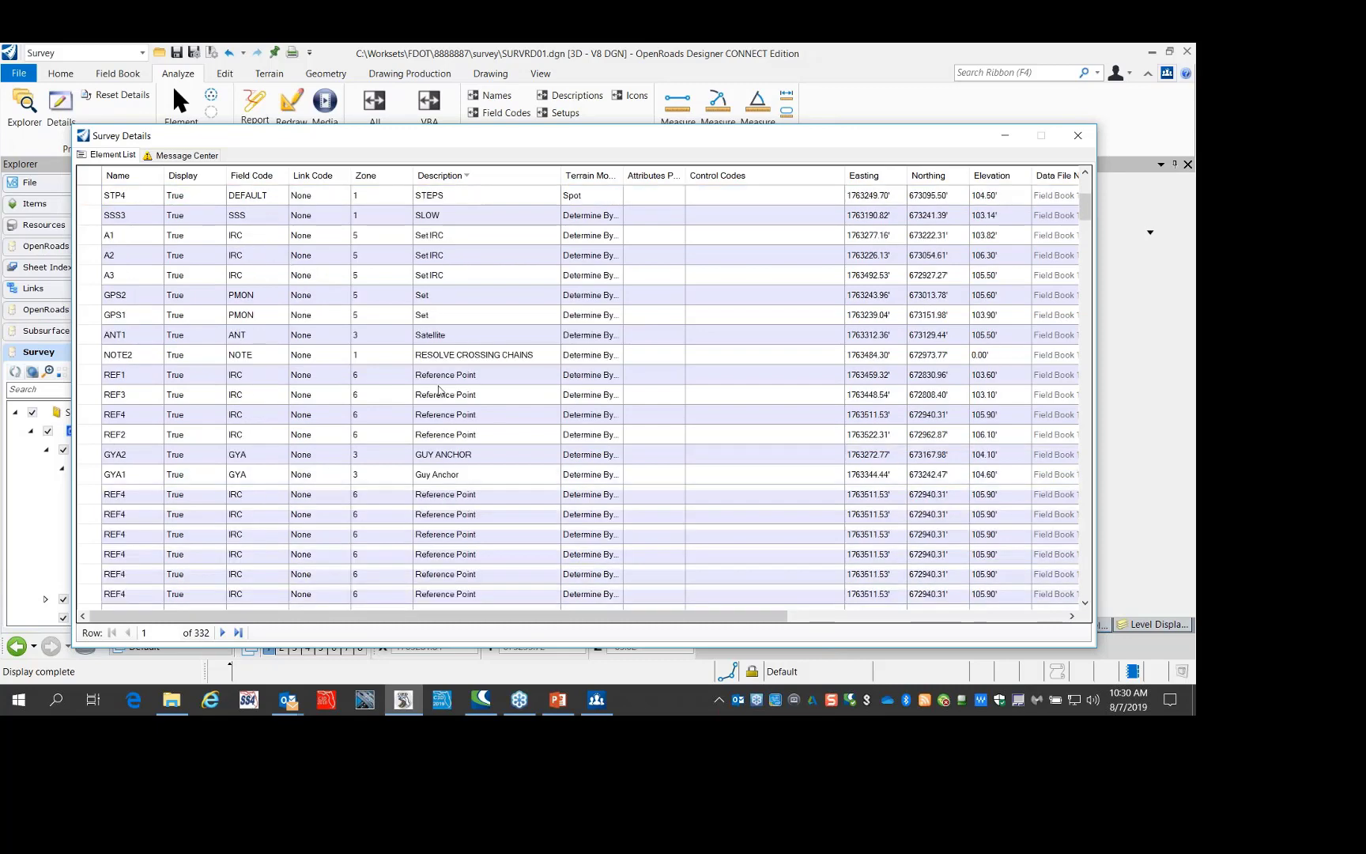
{"action": "scroll", "coordinate": [439, 390], "scroll_direction": "down", "scroll_amount": 6}
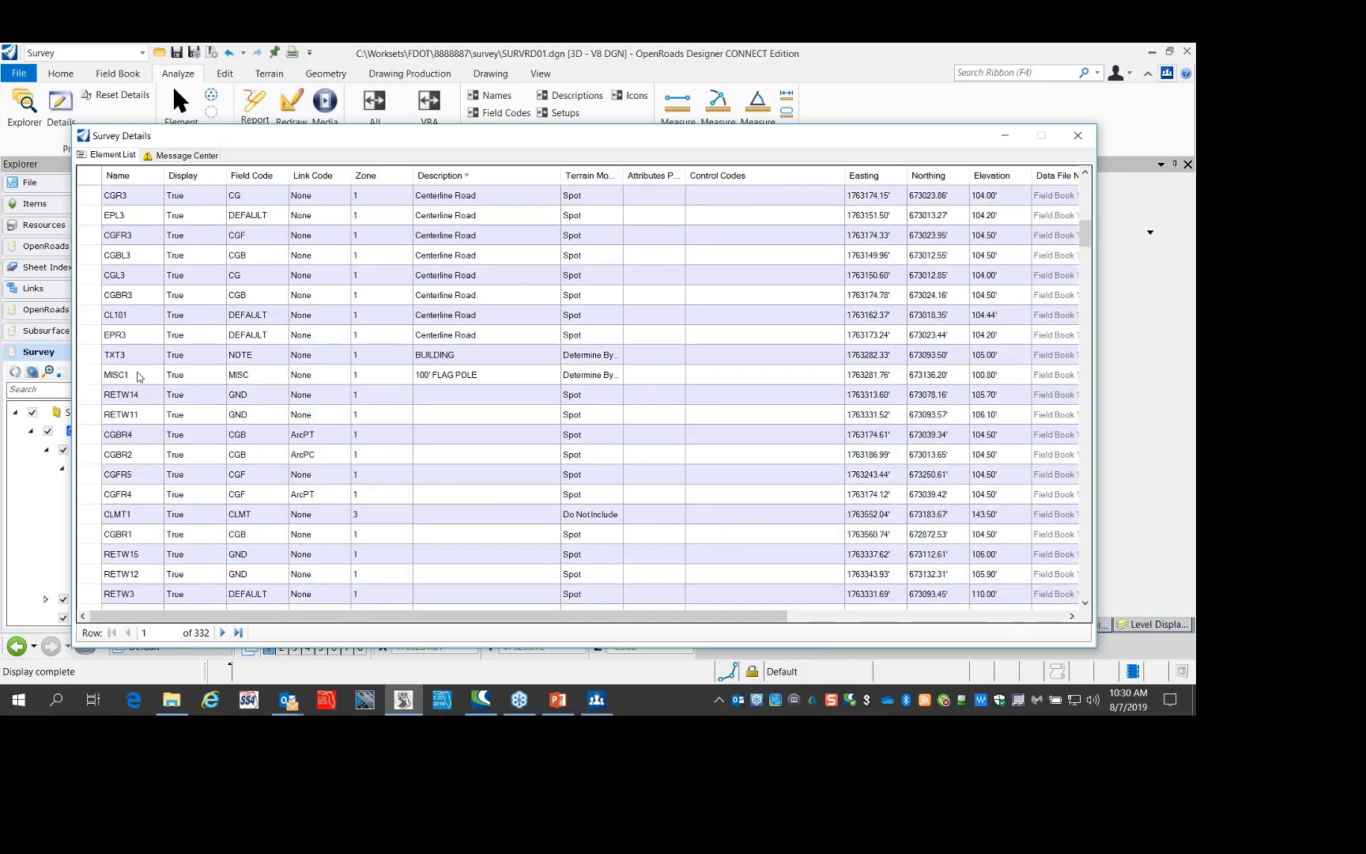
{"action": "left_click", "coordinate": [95, 379], "text": "shift"}
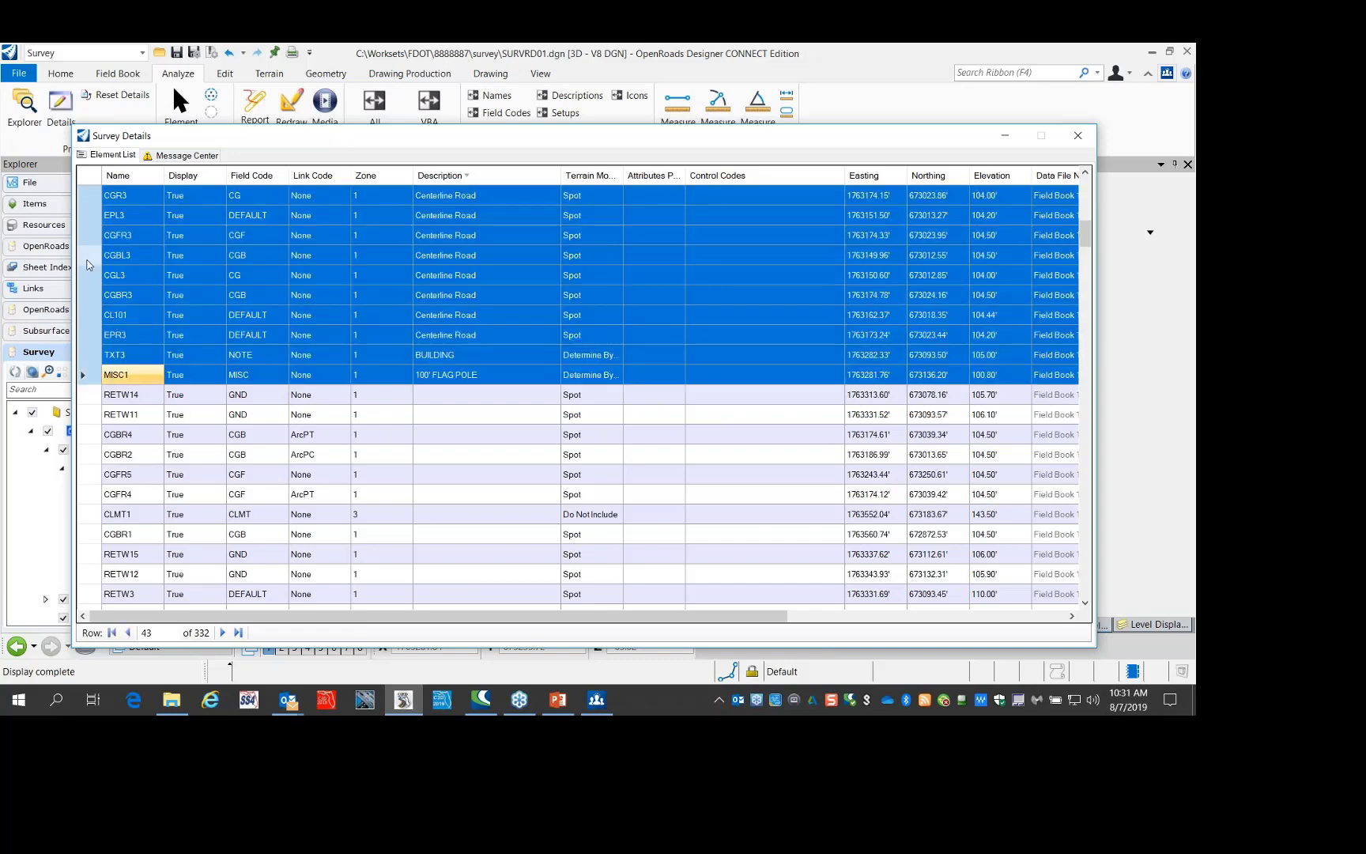
{"action": "right_click", "coordinate": [89, 265]}
{"action": "mouse_move", "coordinate": [253, 301]}
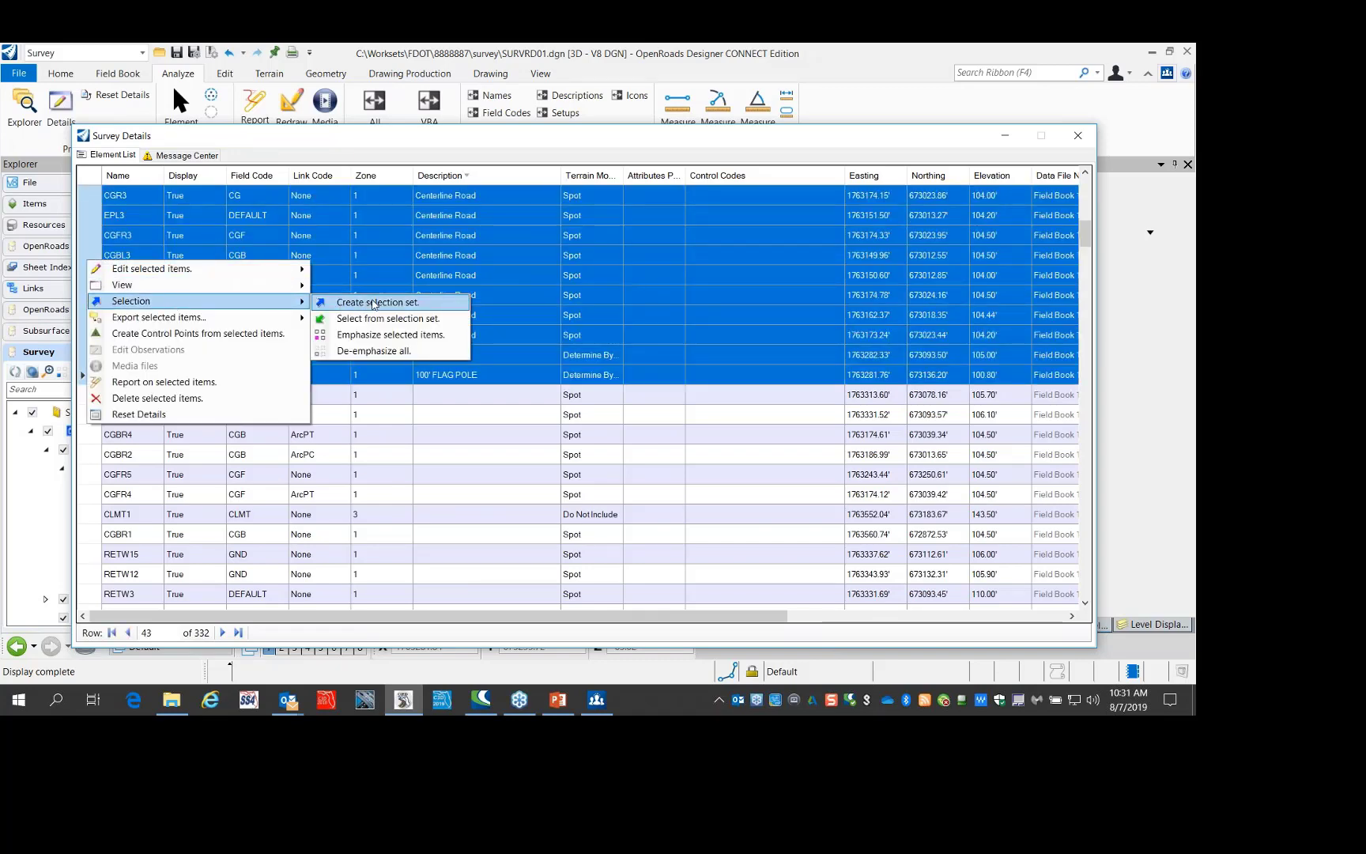
{"action": "left_click", "coordinate": [375, 304]}
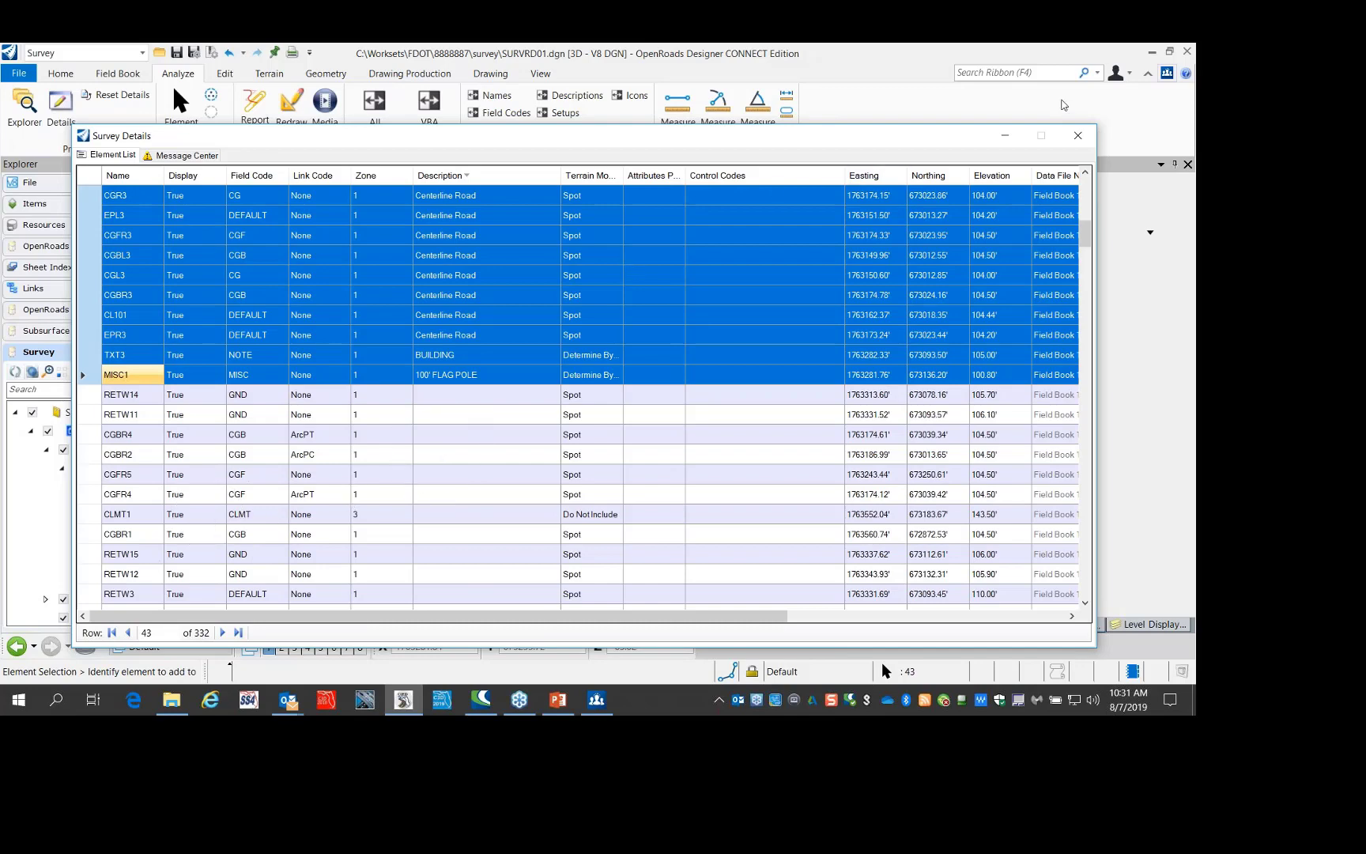
Minimize the Survey Details window and annotate the selected point features with Element Annotation
{"action": "left_click", "coordinate": [1007, 136]}
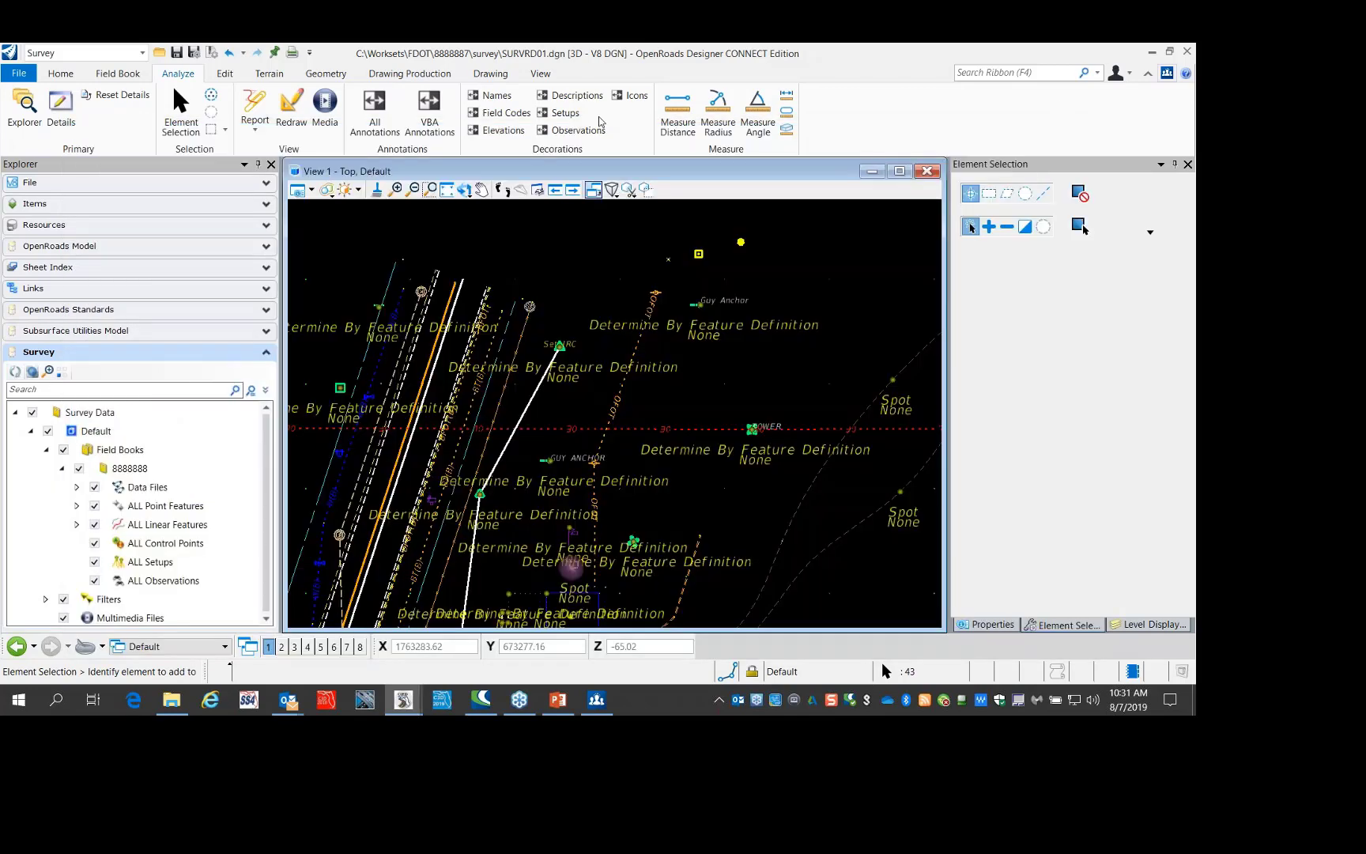
{"action": "left_click", "coordinate": [412, 79]}
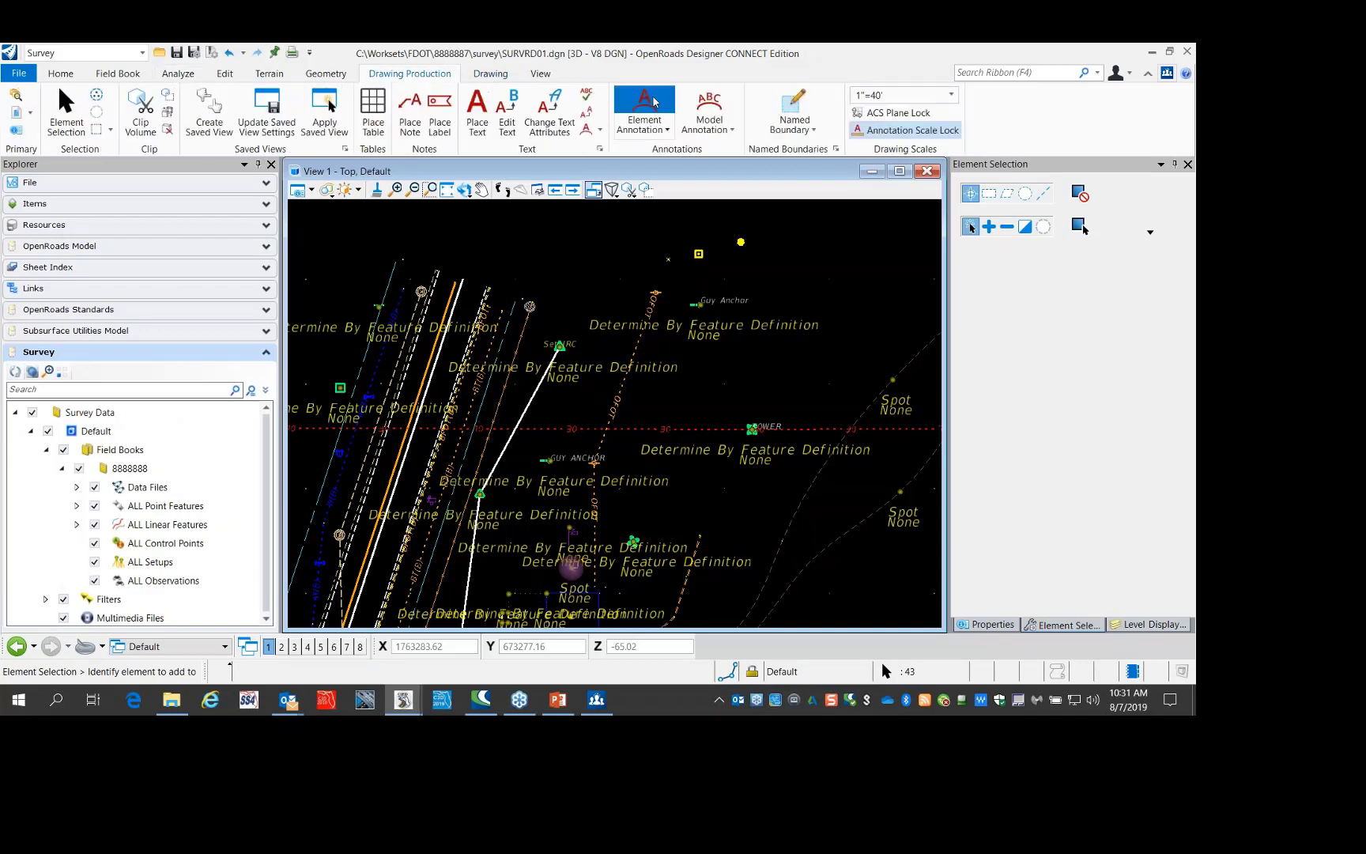
{"action": "left_click", "coordinate": [654, 101]}
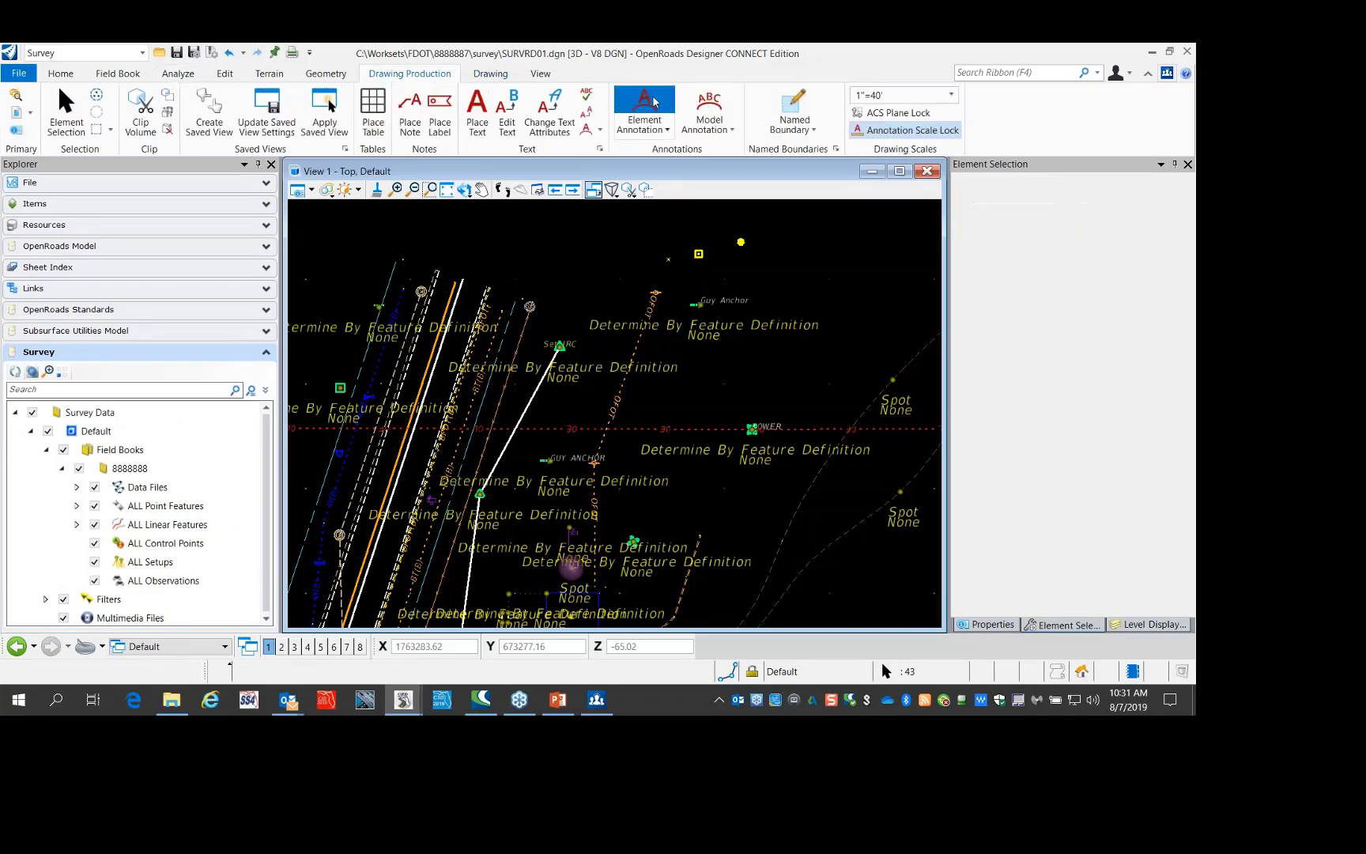
{"action": "left_click", "coordinate": [574, 253]}
Examine the point feature annotations around the building, the flag pole and along the roadway
{"action": "scroll", "coordinate": [574, 253], "scroll_direction": "down", "scroll_amount": 3}
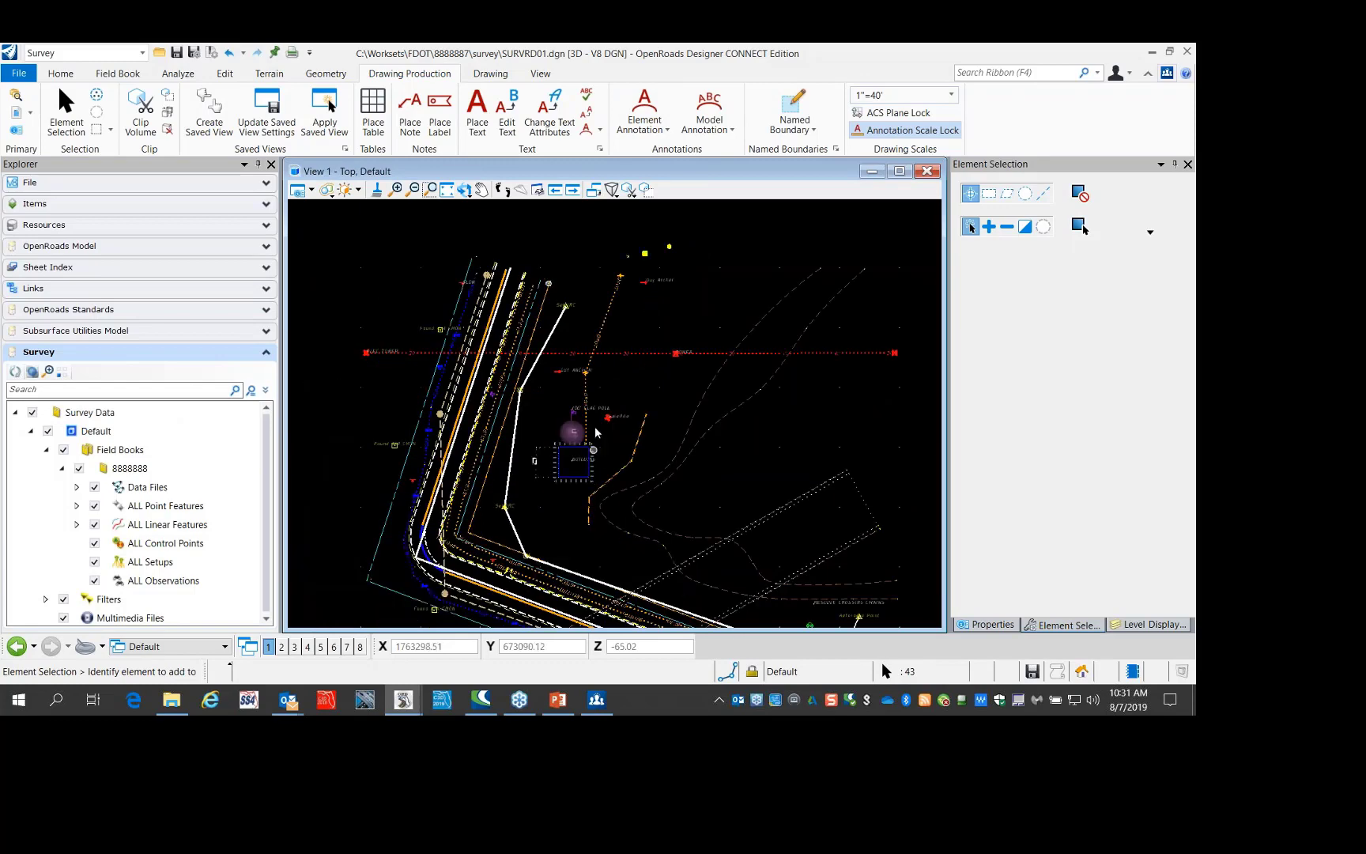
{"action": "scroll", "coordinate": [595, 429], "scroll_direction": "up", "scroll_amount": 3}
{"action": "scroll", "coordinate": [569, 430], "scroll_direction": "down", "scroll_amount": 1}
{"action": "scroll", "coordinate": [566, 430], "scroll_direction": "up", "scroll_amount": 1}
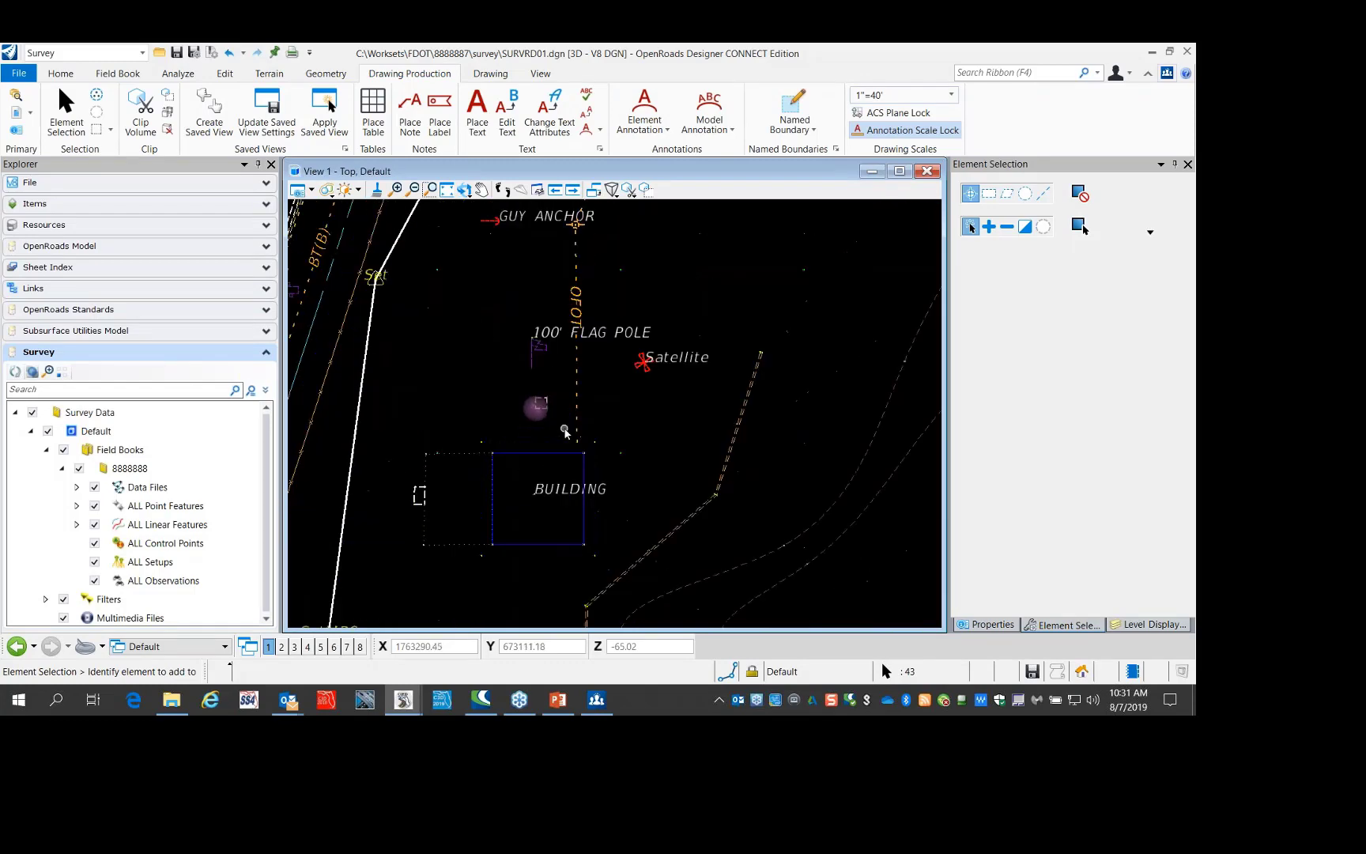
{"action": "scroll", "coordinate": [565, 431], "scroll_direction": "down", "scroll_amount": 3}
{"action": "scroll", "coordinate": [397, 357], "scroll_direction": "up", "scroll_amount": 2}
{"action": "scroll", "coordinate": [414, 385], "scroll_direction": "down", "scroll_amount": 2}
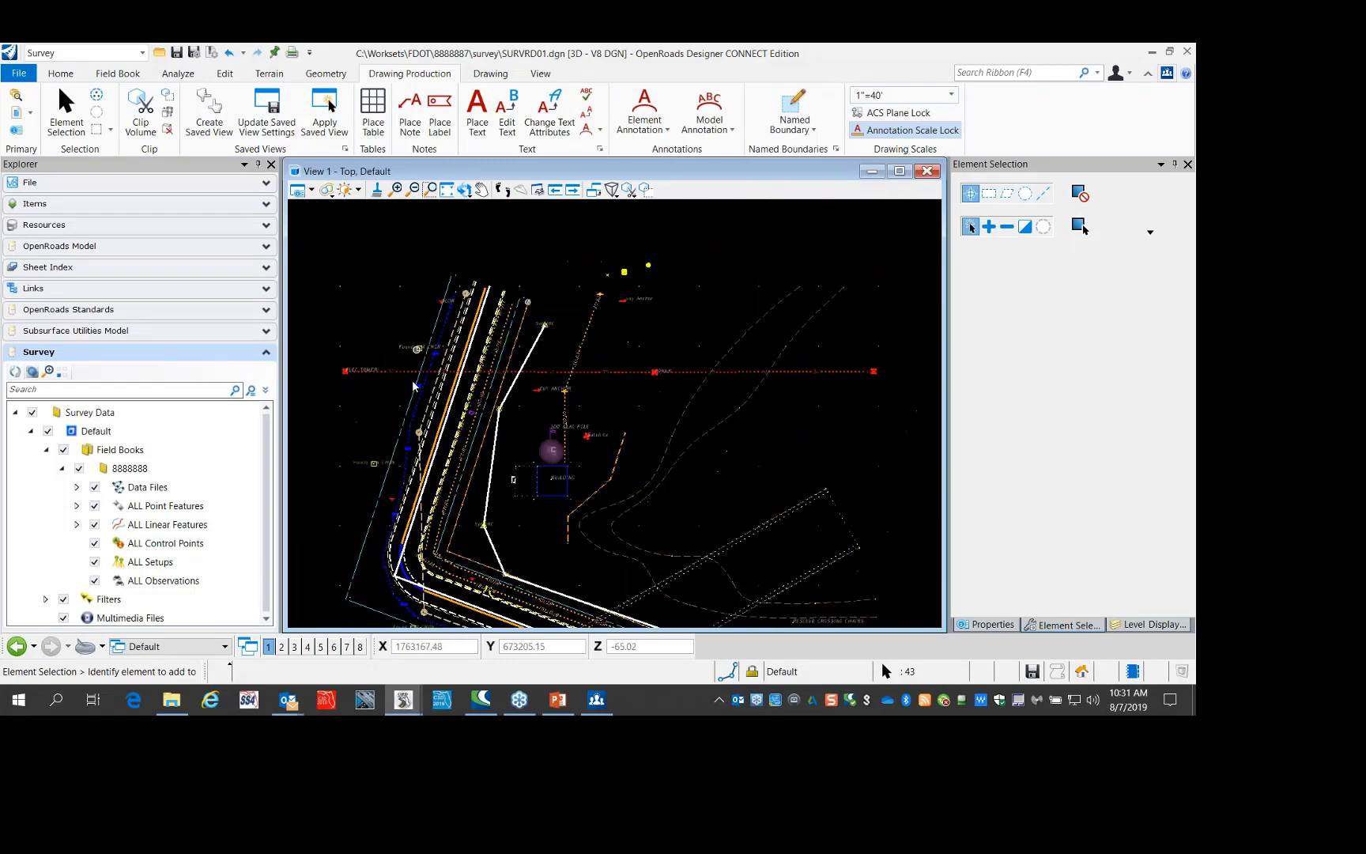
{"action": "scroll", "coordinate": [430, 303], "scroll_direction": "up", "scroll_amount": 2}
{"action": "scroll", "coordinate": [426, 324], "scroll_direction": "down", "scroll_amount": 2}
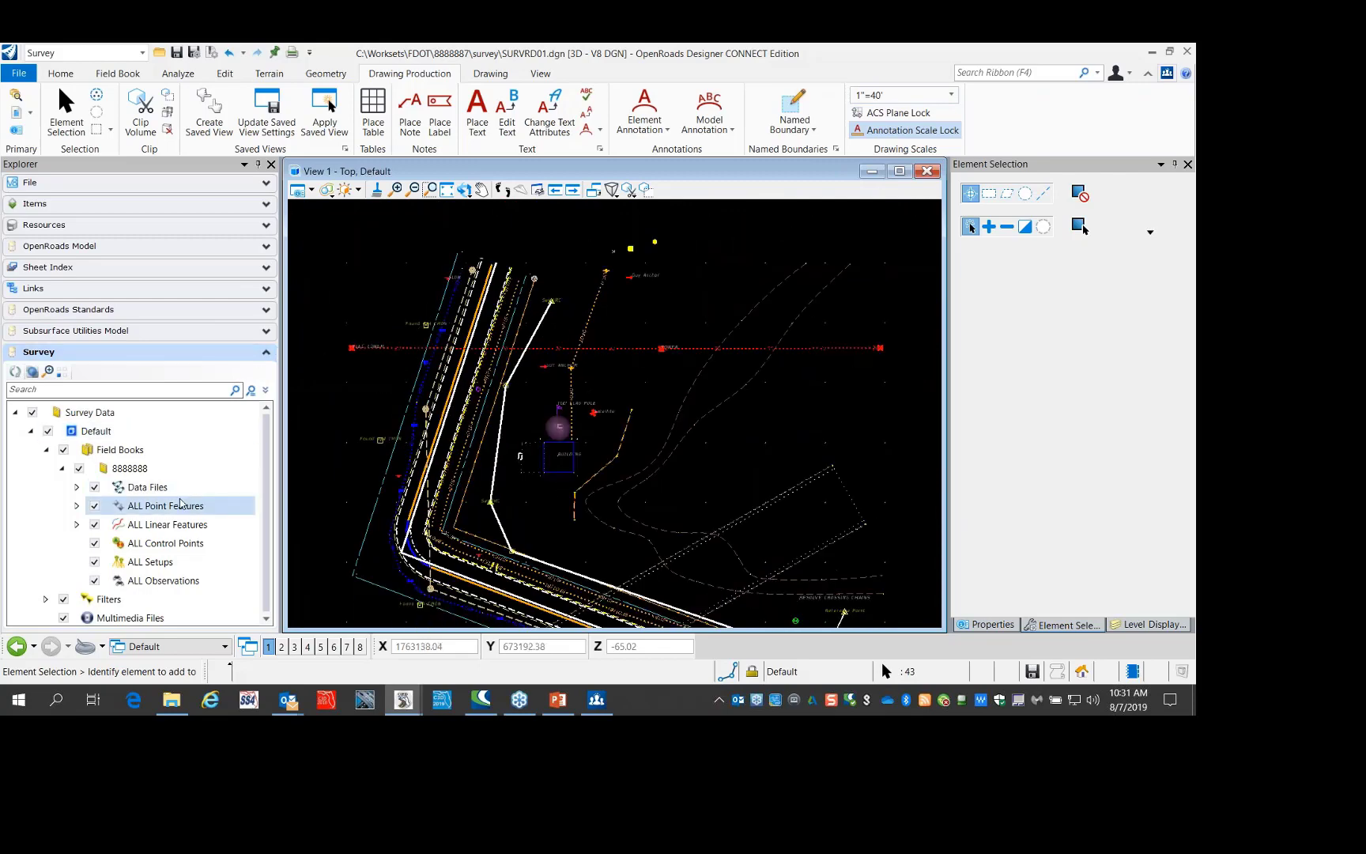
Open the survey details for ALL Linear Features and sort the list by Description in descending order
{"action": "left_click", "coordinate": [166, 524]}
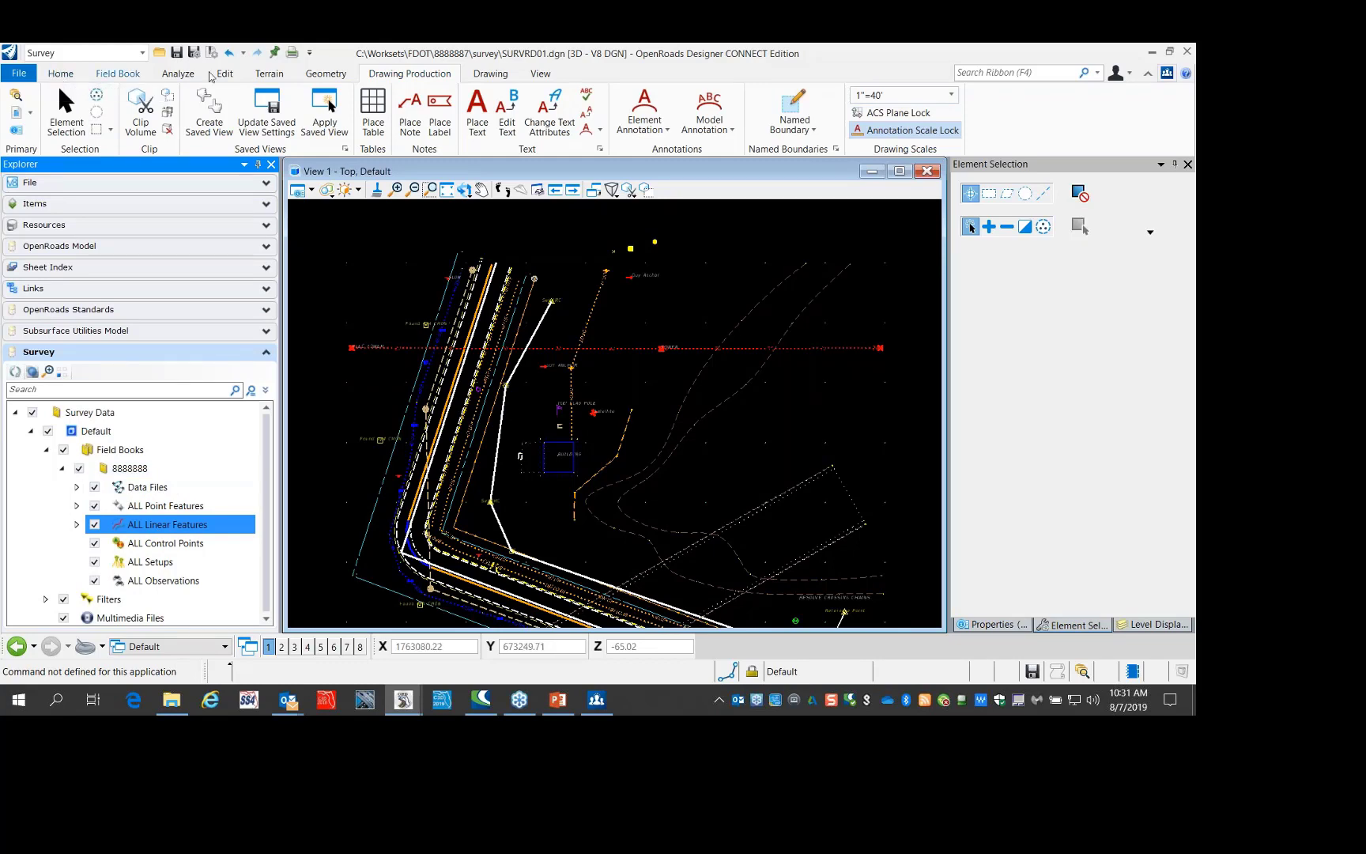
{"action": "left_click", "coordinate": [179, 73]}
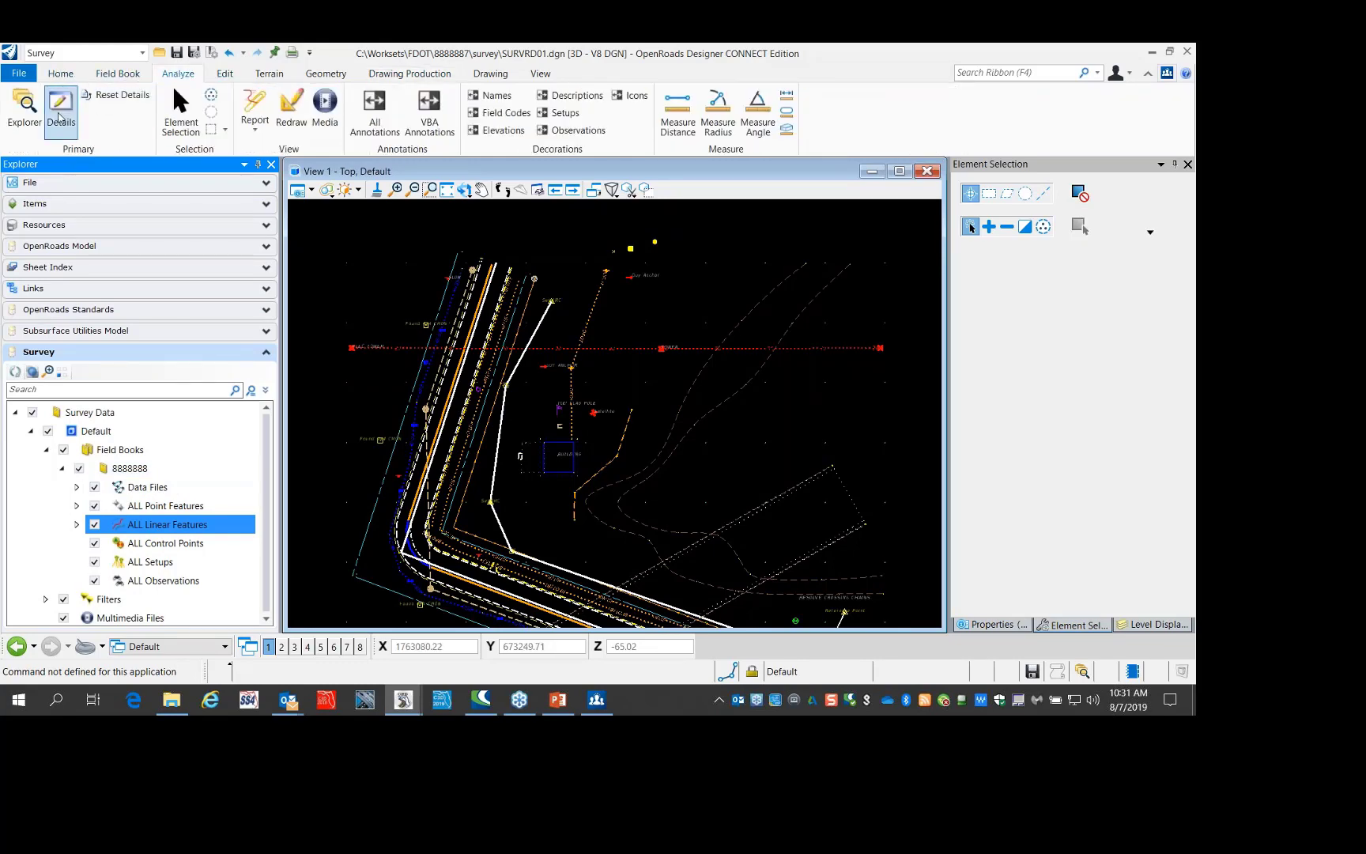
{"action": "left_click", "coordinate": [61, 112]}
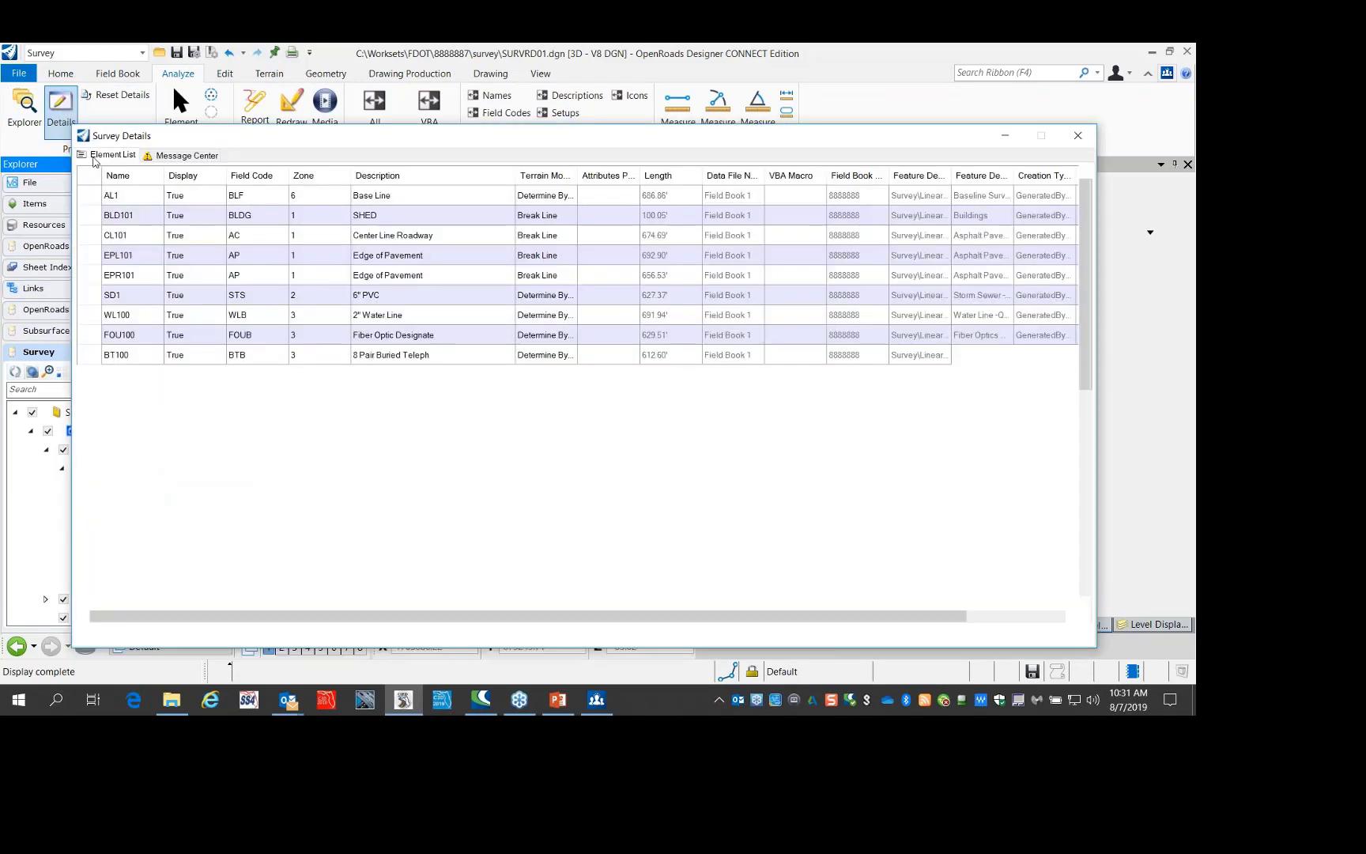
{"action": "right_click", "coordinate": [414, 176]}
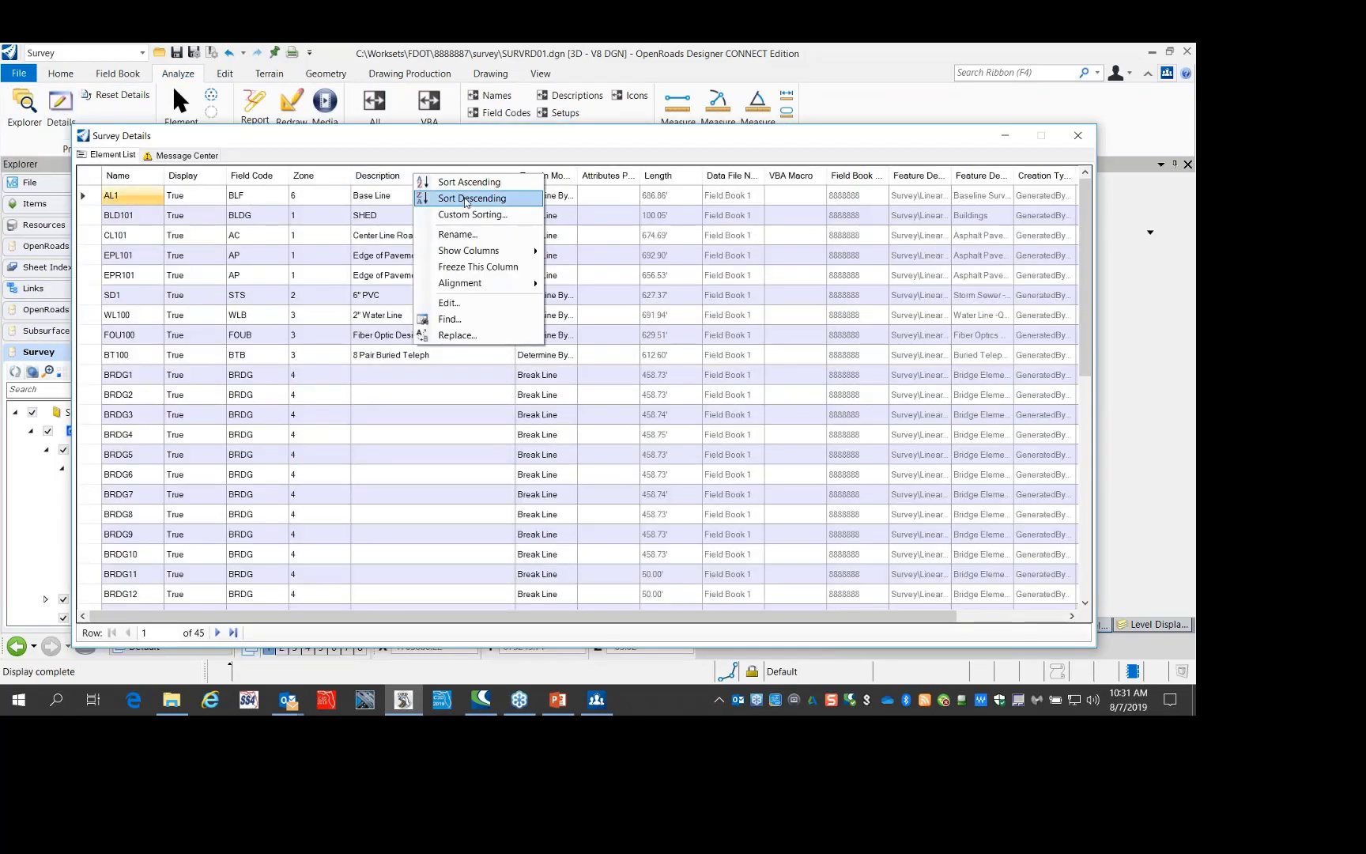
{"action": "left_click", "coordinate": [466, 198]}
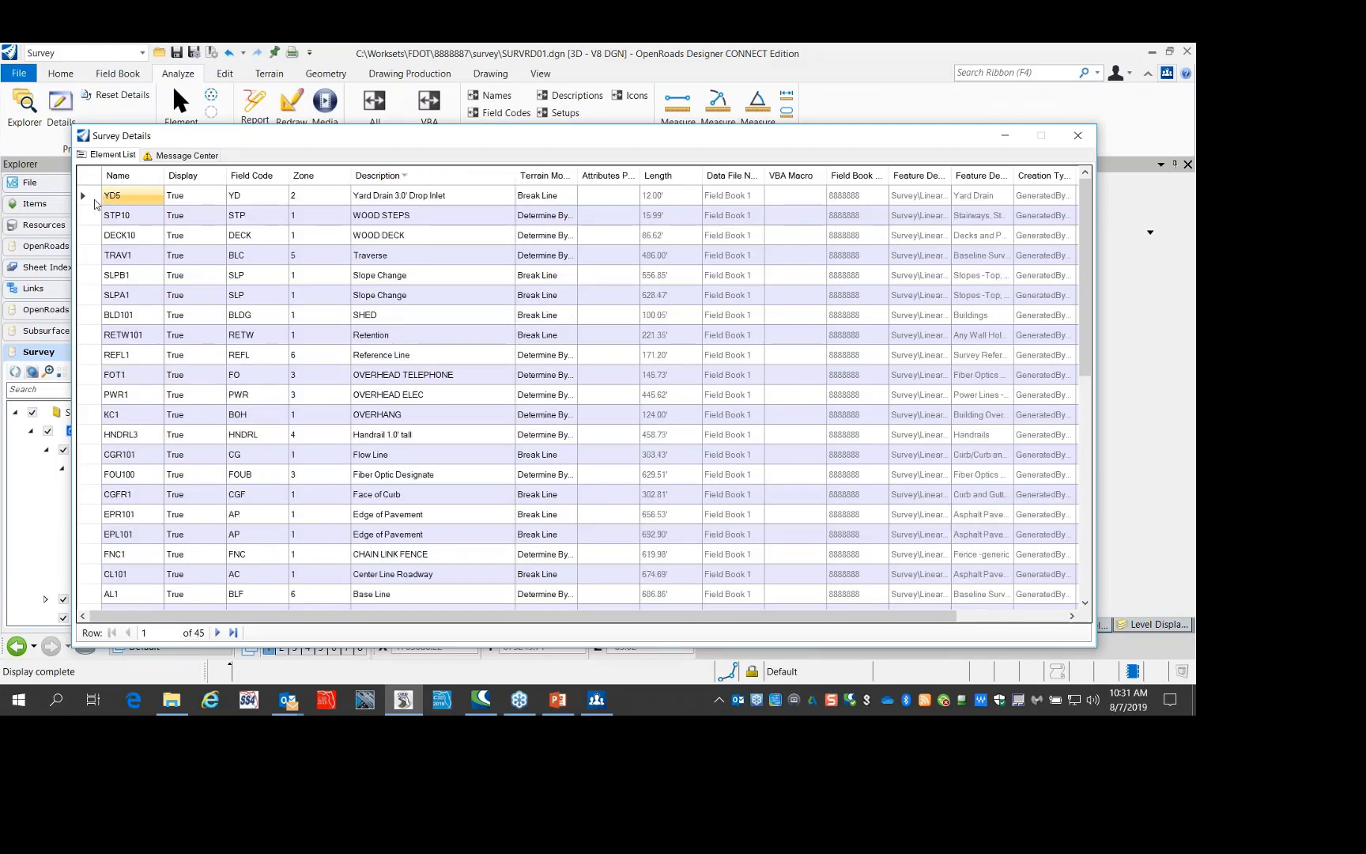
Select the linear feature rows from YD5 through HNDRL6 and create a selection set from them
{"action": "left_click", "coordinate": [86, 198]}
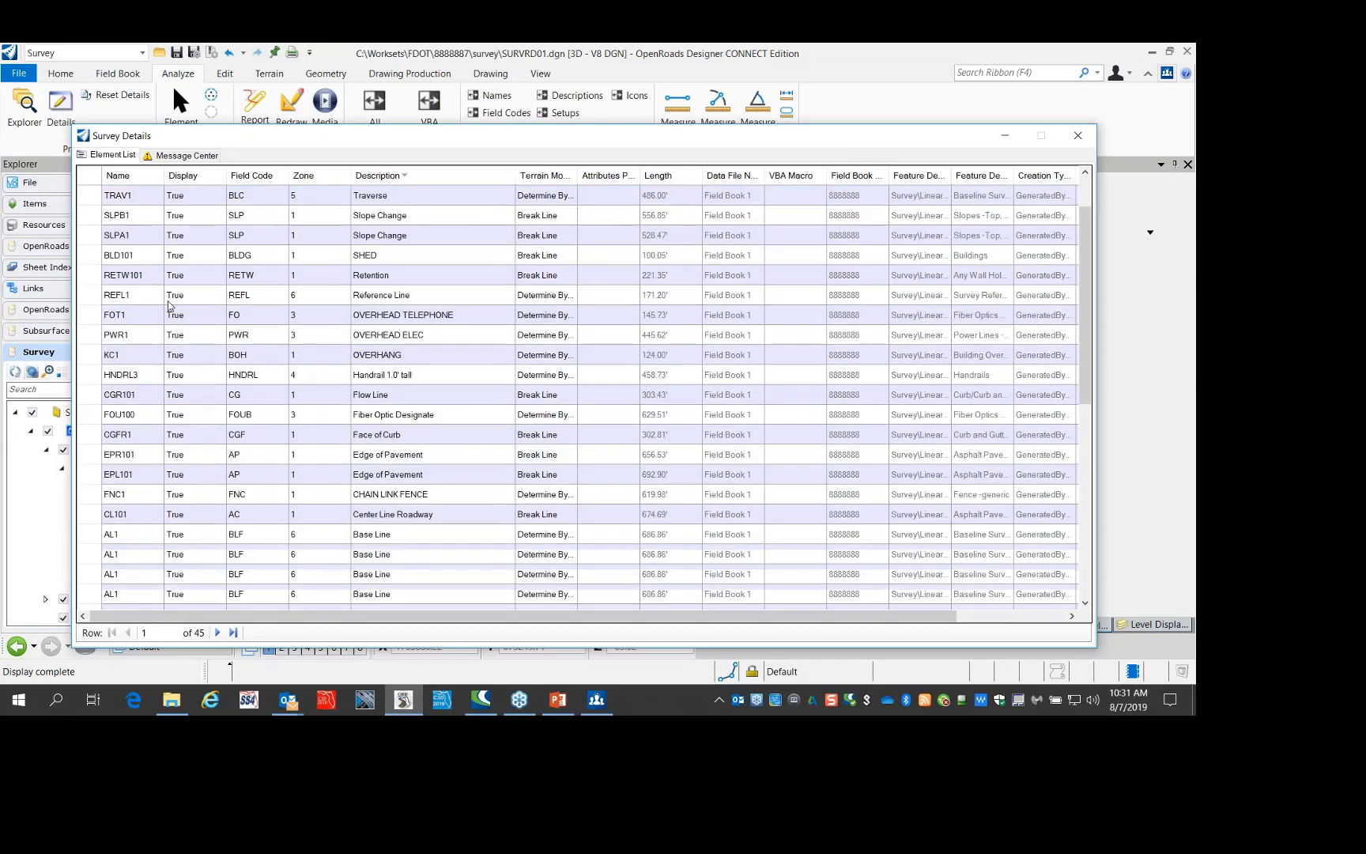
{"action": "scroll", "coordinate": [168, 306], "scroll_direction": "down", "scroll_amount": 1}
{"action": "scroll", "coordinate": [168, 306], "scroll_direction": "down", "scroll_amount": 5}
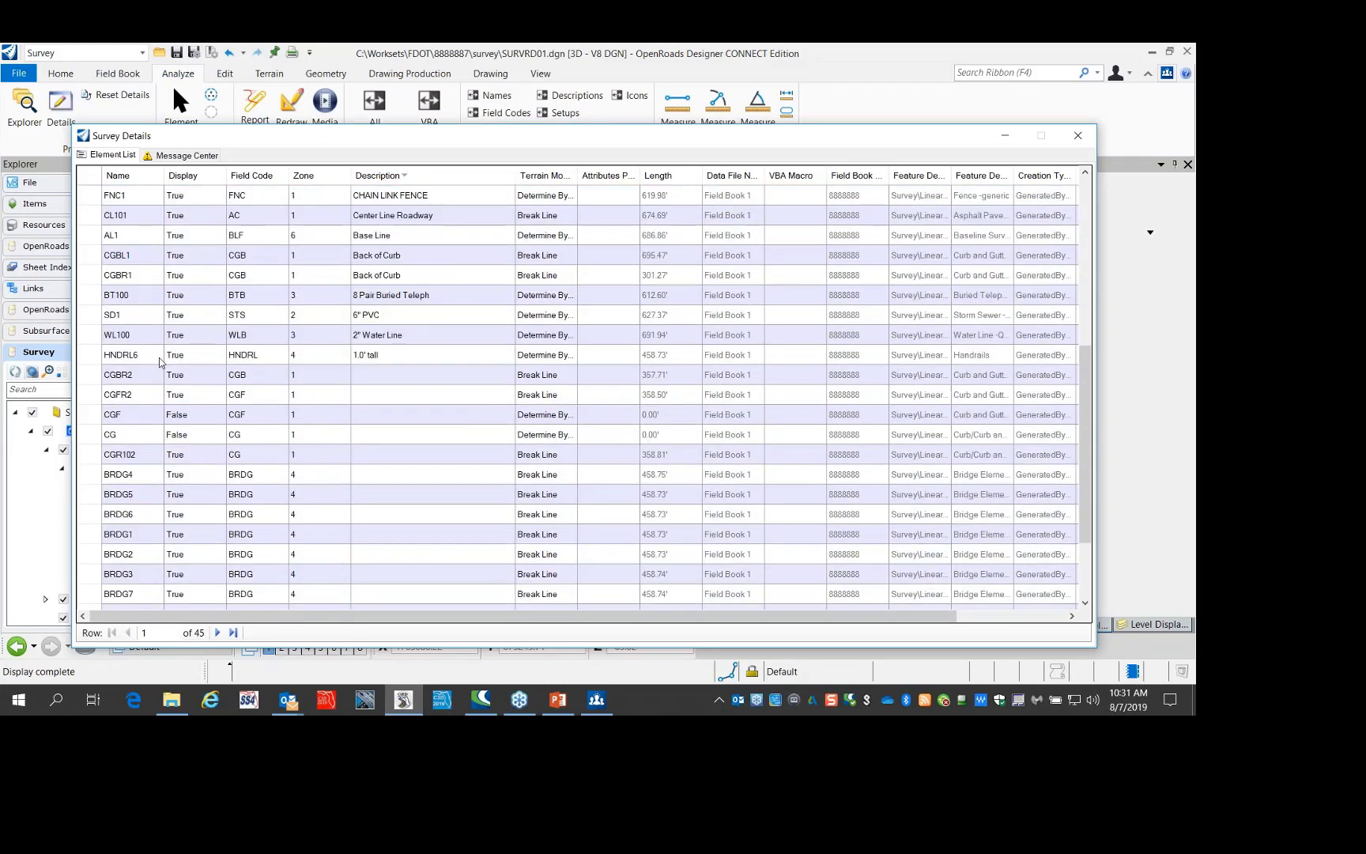
{"action": "left_click", "coordinate": [87, 357], "text": "shift"}
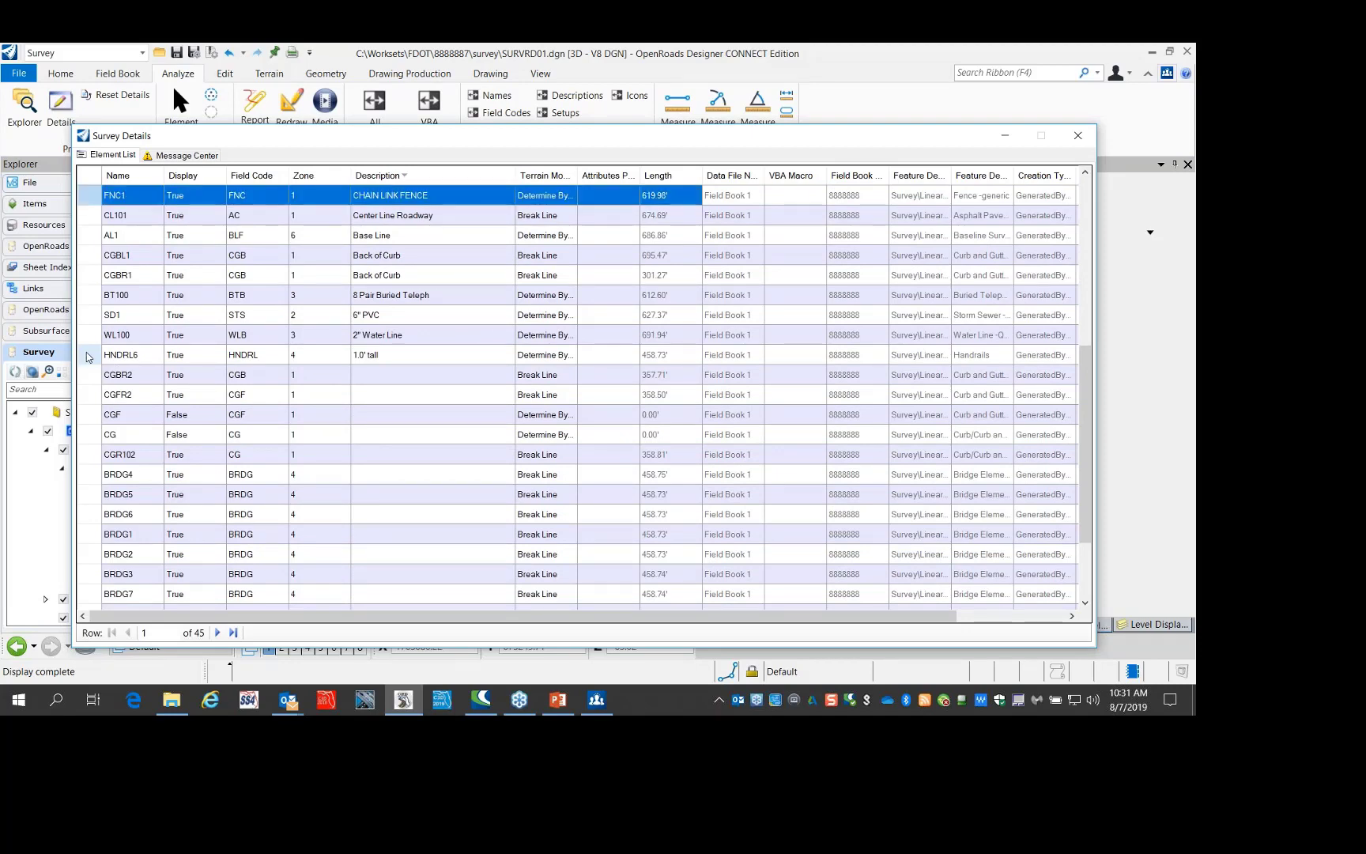
{"action": "right_click", "coordinate": [93, 239]}
{"action": "mouse_move", "coordinate": [136, 277]}
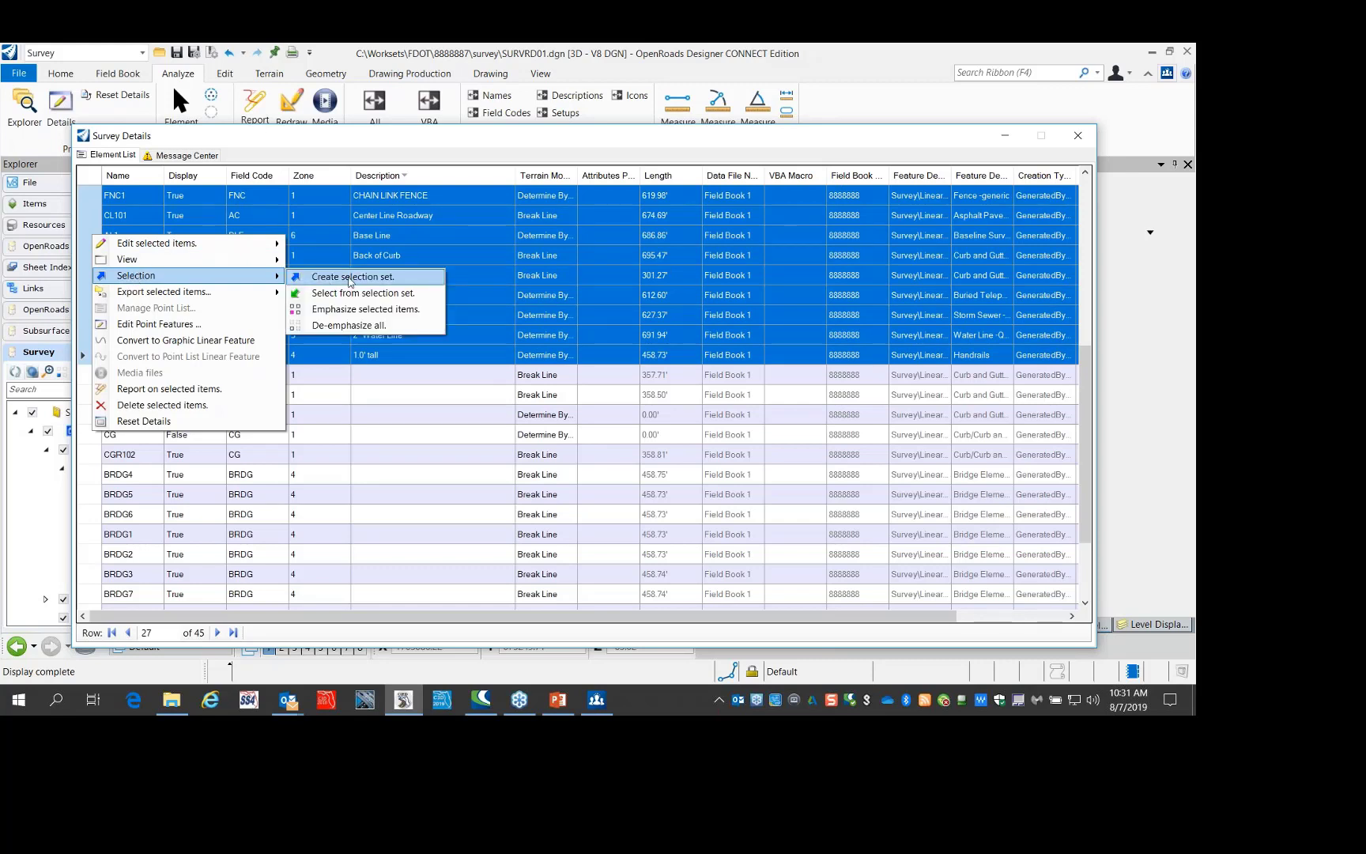
{"action": "left_click", "coordinate": [348, 278]}
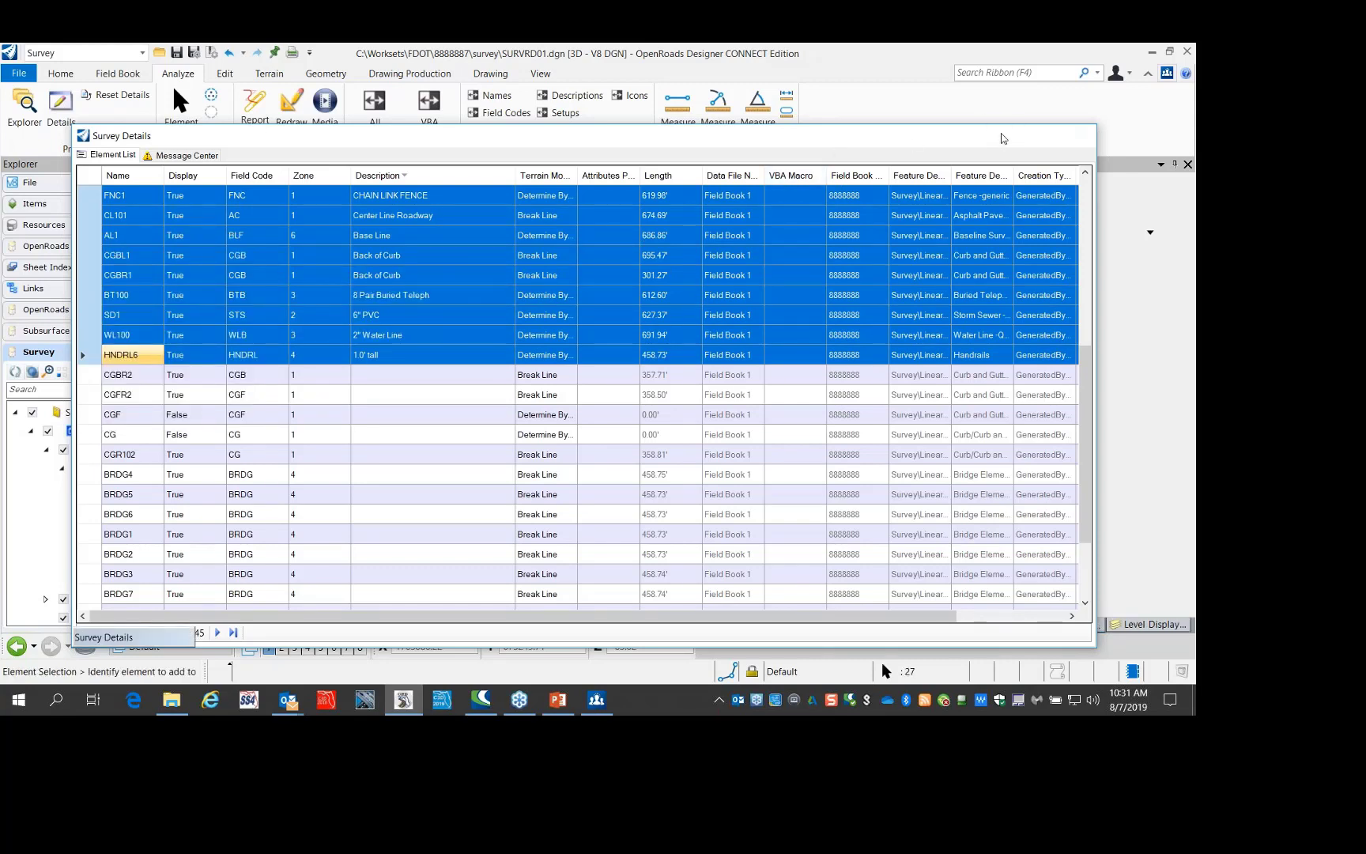
Minimize the Survey Details window and annotate the selected linear features with Element Annotation
{"action": "left_click", "coordinate": [1002, 139]}
{"action": "left_click", "coordinate": [409, 73]}
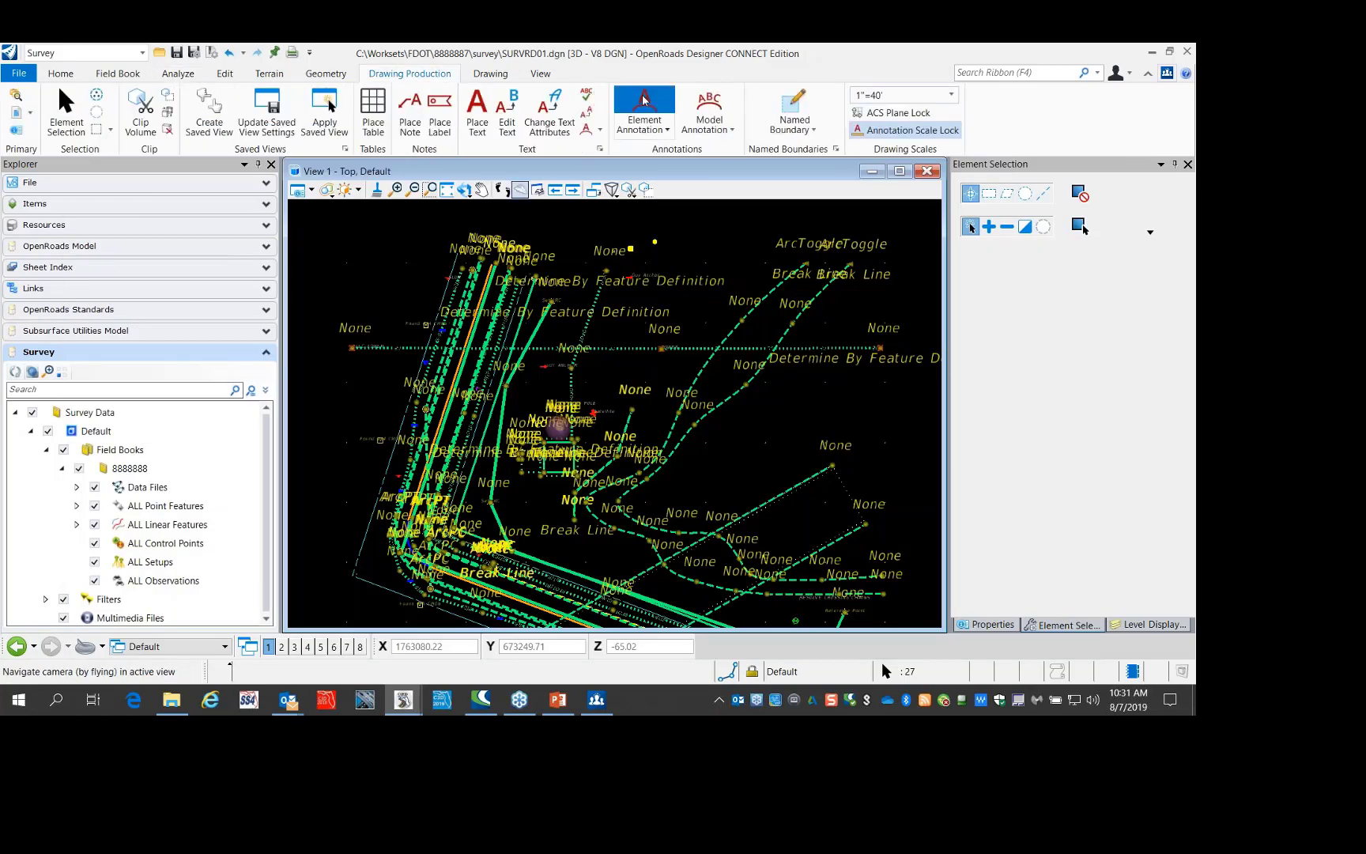
{"action": "left_click", "coordinate": [587, 95]}
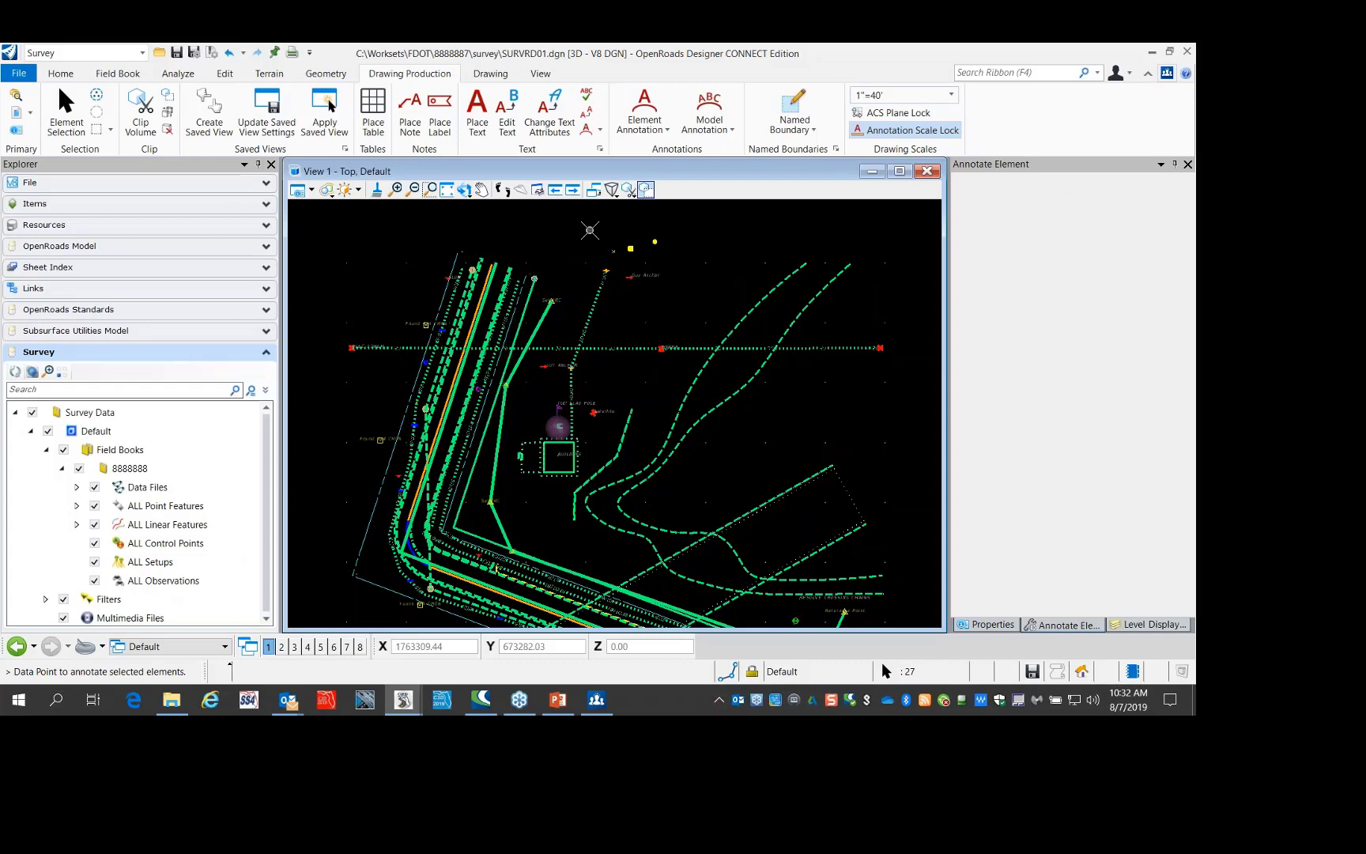
{"action": "left_click", "coordinate": [590, 230]}
{"action": "scroll", "coordinate": [501, 270], "scroll_direction": "up", "scroll_amount": 1}
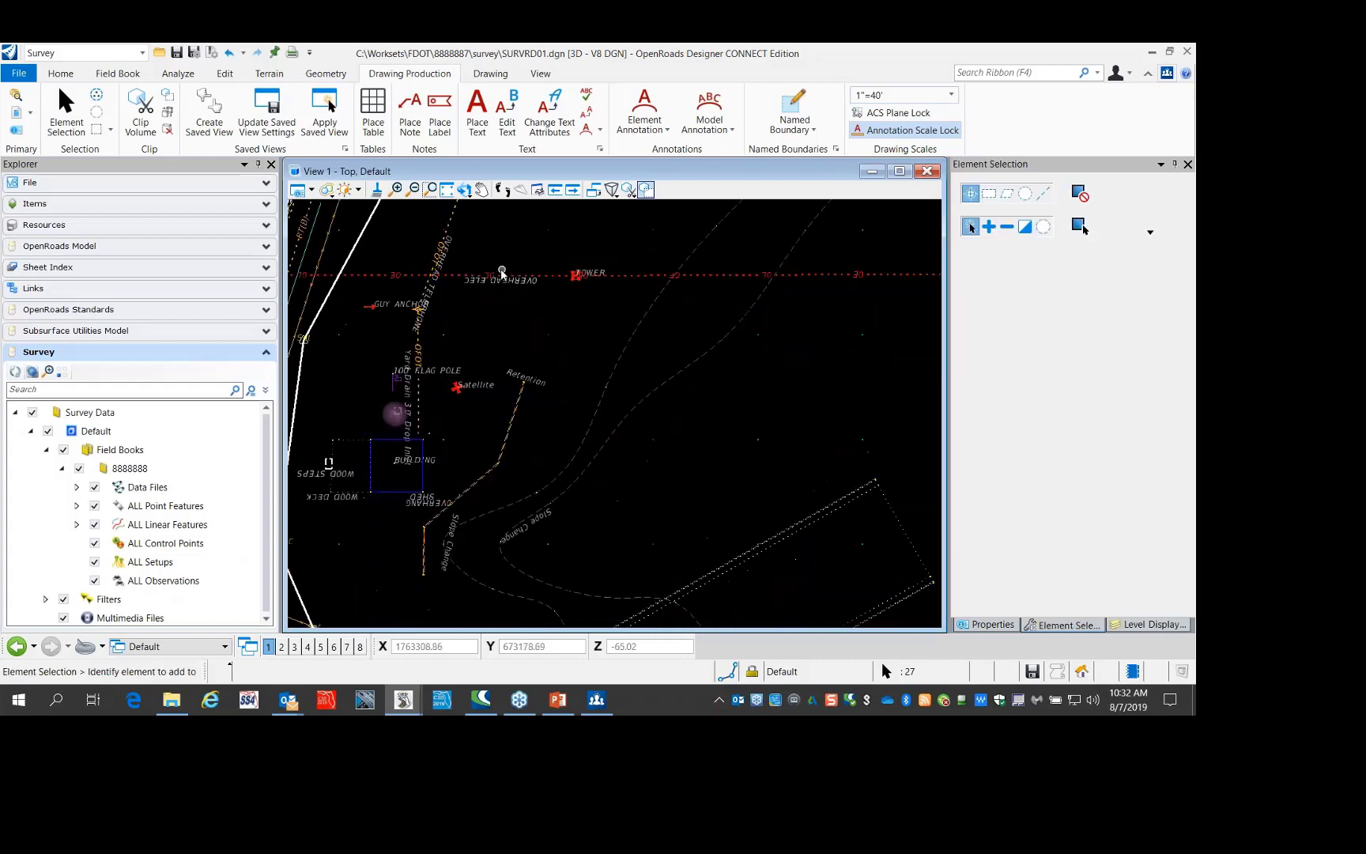
{"action": "scroll", "coordinate": [459, 289], "scroll_direction": "down", "scroll_amount": 3}
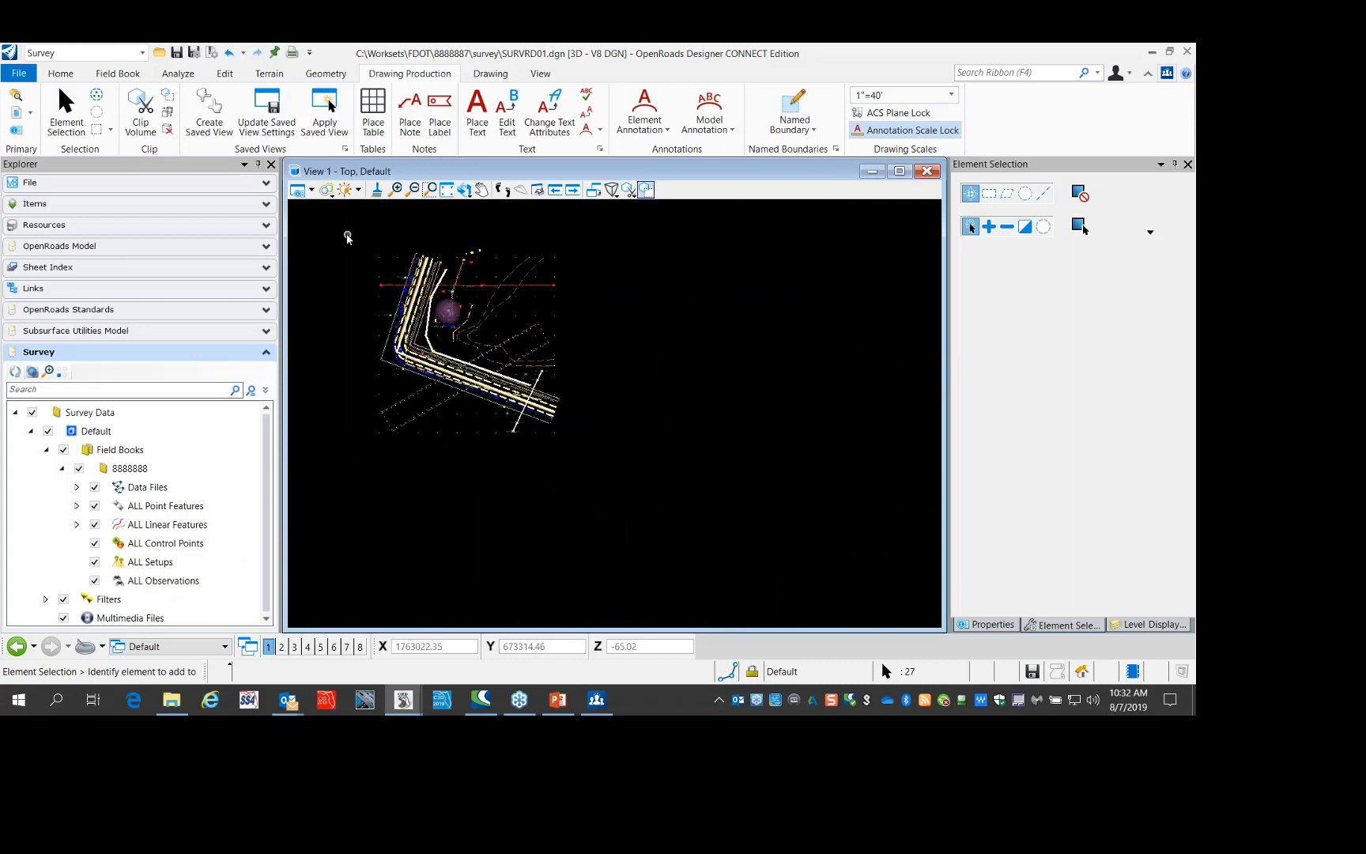
Apply the STANDARDS.DREXRD level filter in Level Display and inspect the yard drain annotation
{"action": "scroll", "coordinate": [346, 235], "scroll_direction": "up", "scroll_amount": 2}
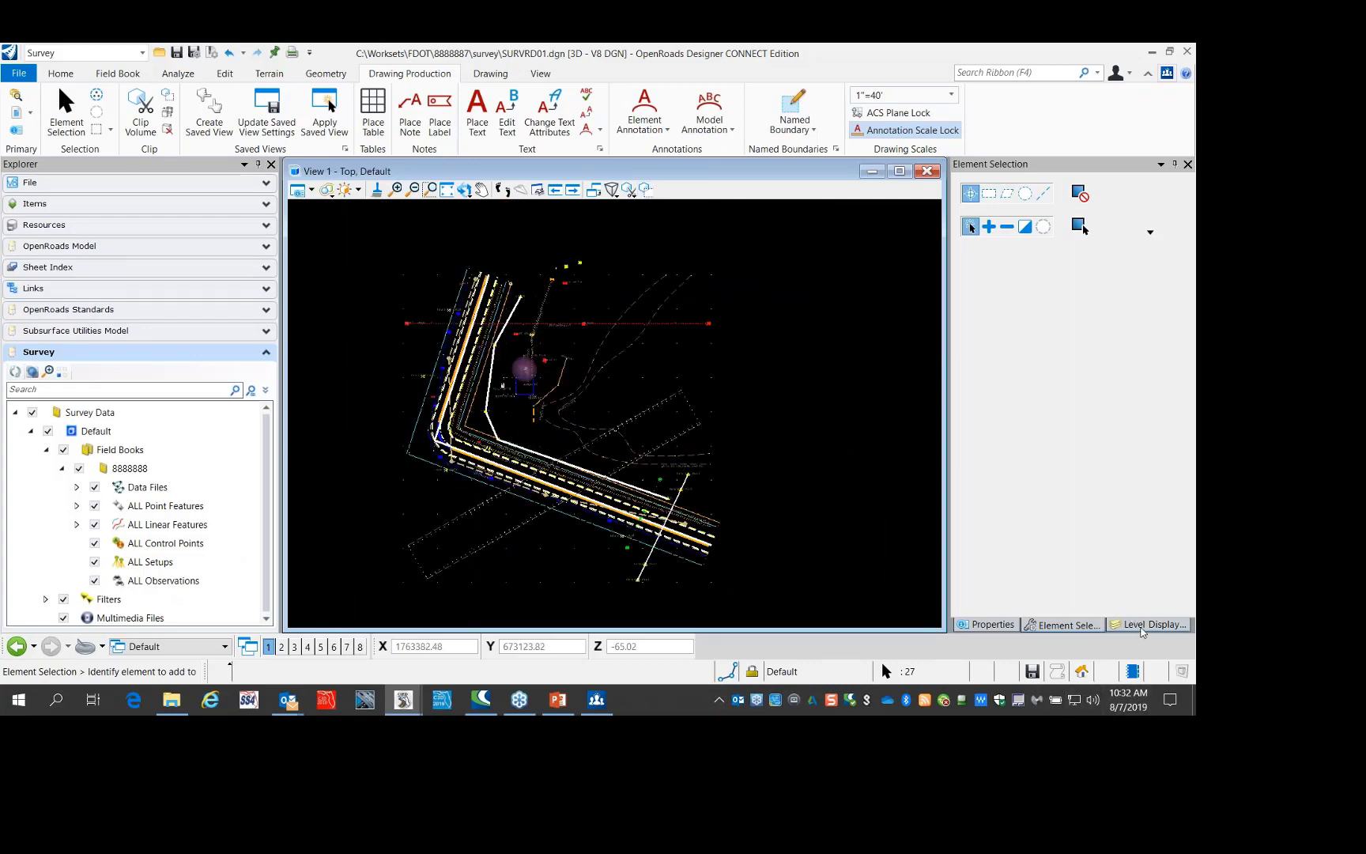
{"action": "left_click", "coordinate": [1142, 625]}
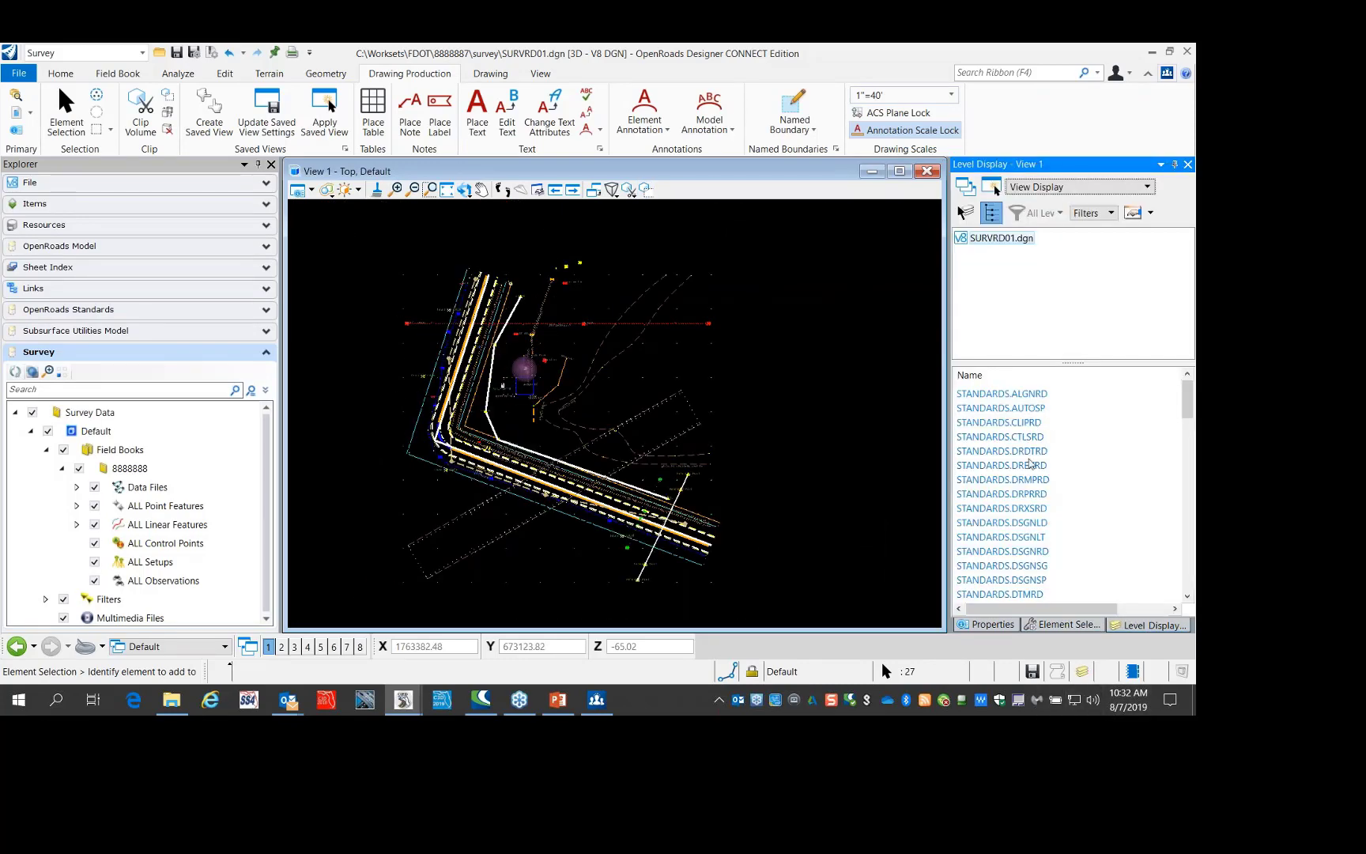
{"action": "left_click", "coordinate": [1031, 465]}
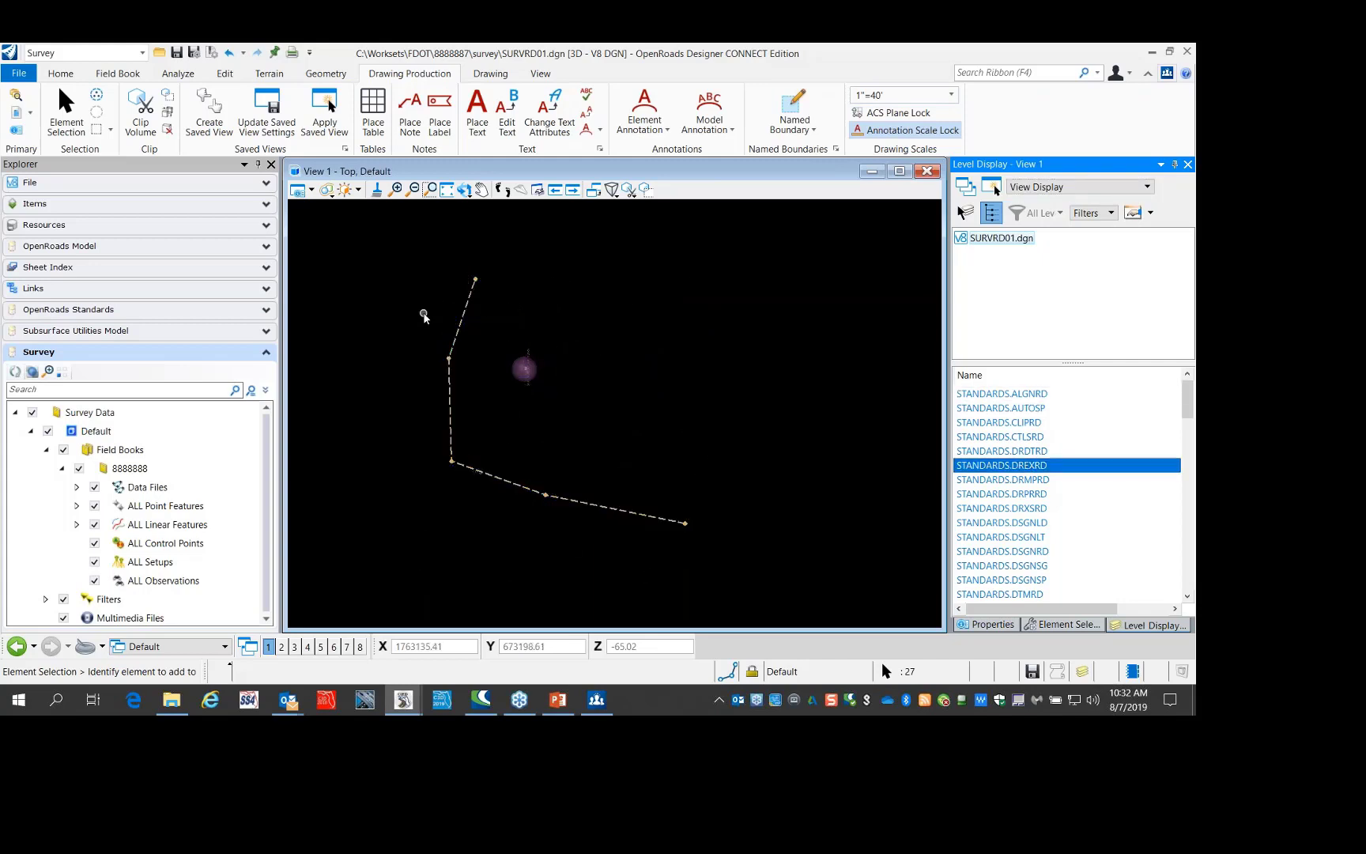
{"action": "scroll", "coordinate": [424, 315], "scroll_direction": "up", "scroll_amount": 3}
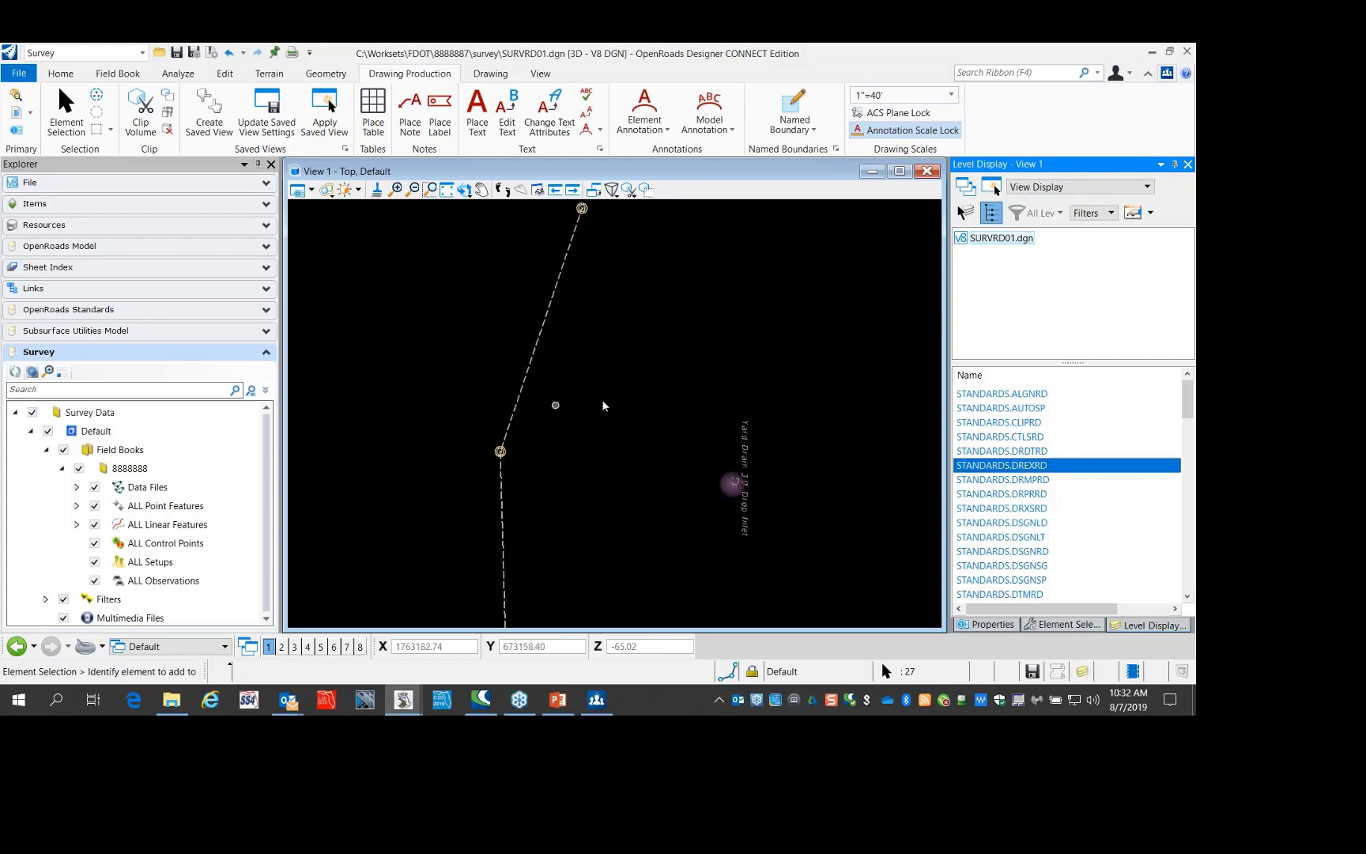
{"action": "left_click", "coordinate": [156, 506]}
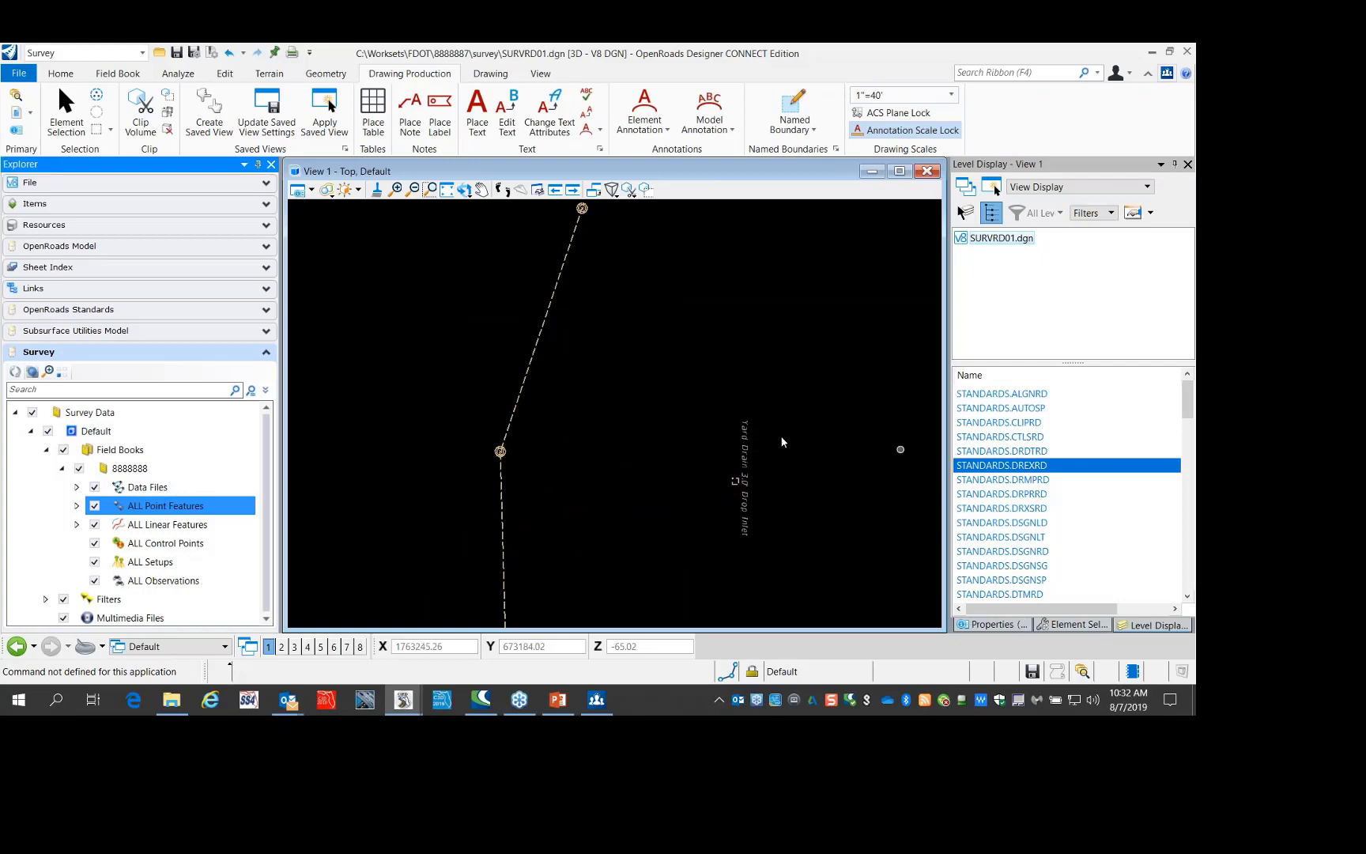
{"action": "scroll", "coordinate": [730, 472], "scroll_direction": "up", "scroll_amount": 3}
{"action": "scroll", "coordinate": [646, 425], "scroll_direction": "down", "scroll_amount": 4}
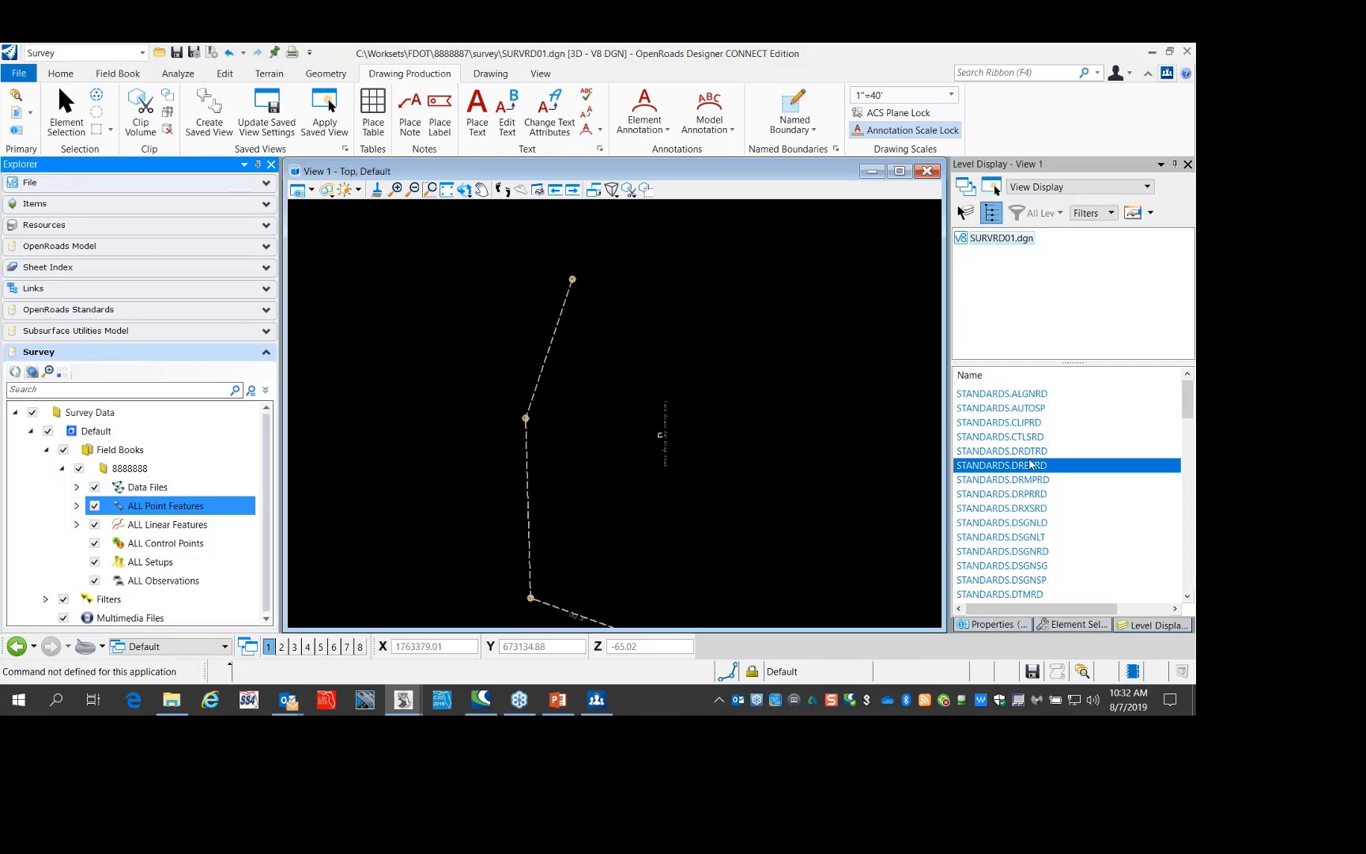
Restore the full level display, then apply the STANDARDS.TOPORD level filter to show only the topography levels
{"action": "scroll", "coordinate": [1031, 465], "scroll_direction": "down", "scroll_amount": 4}
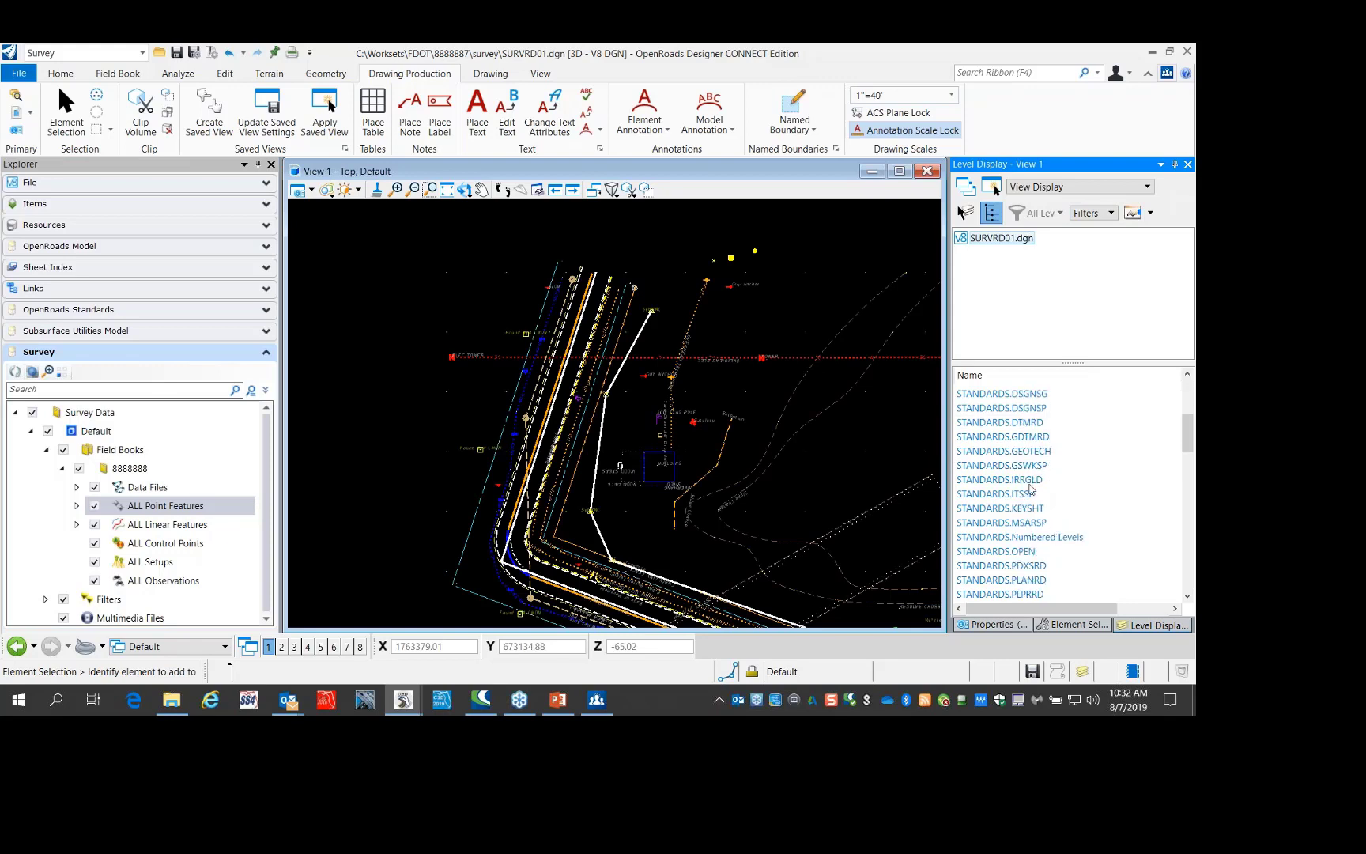
{"action": "scroll", "coordinate": [1060, 512], "scroll_direction": "down", "scroll_amount": 2}
{"action": "scroll", "coordinate": [1038, 550], "scroll_direction": "down", "scroll_amount": 2}
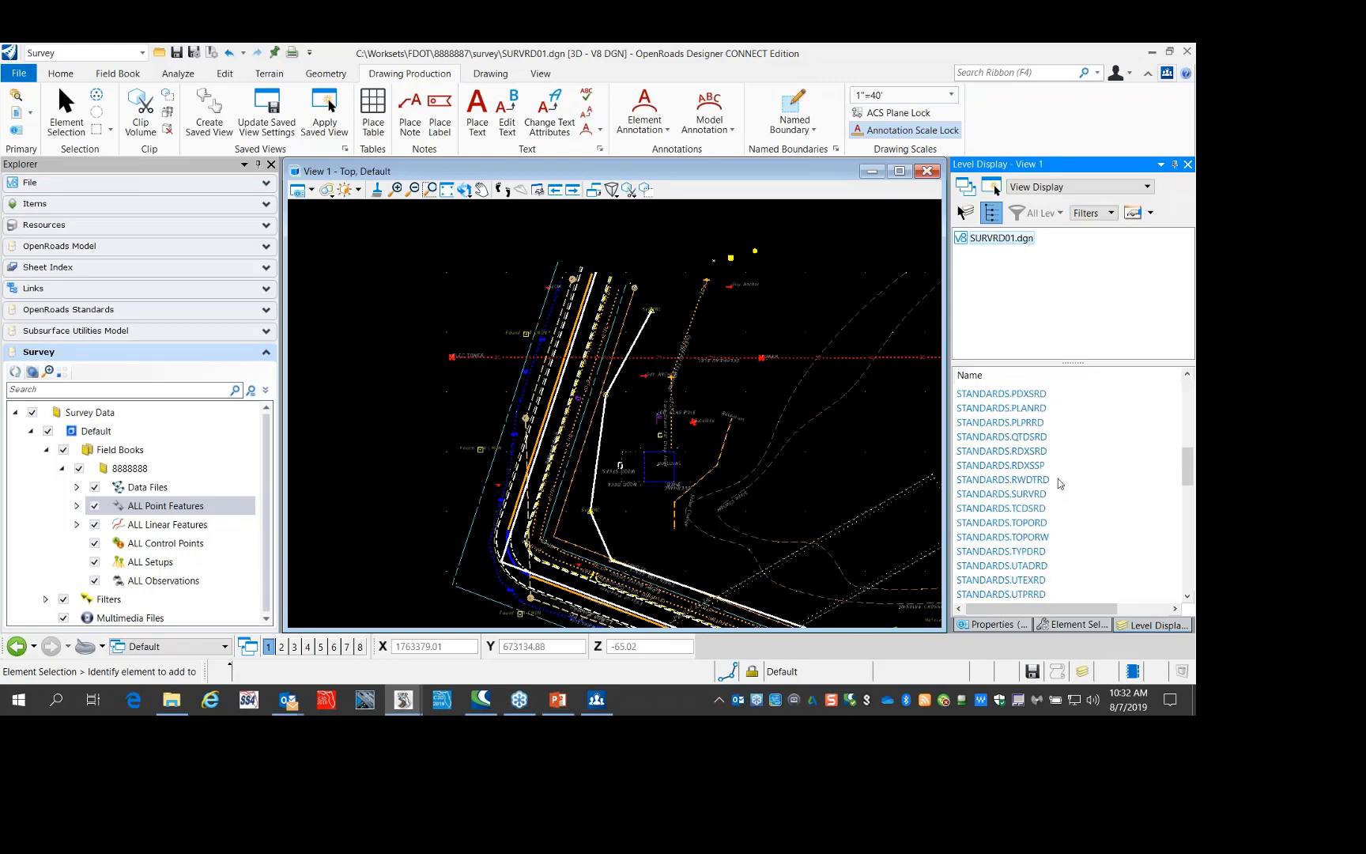
{"action": "left_click", "coordinate": [1038, 522]}
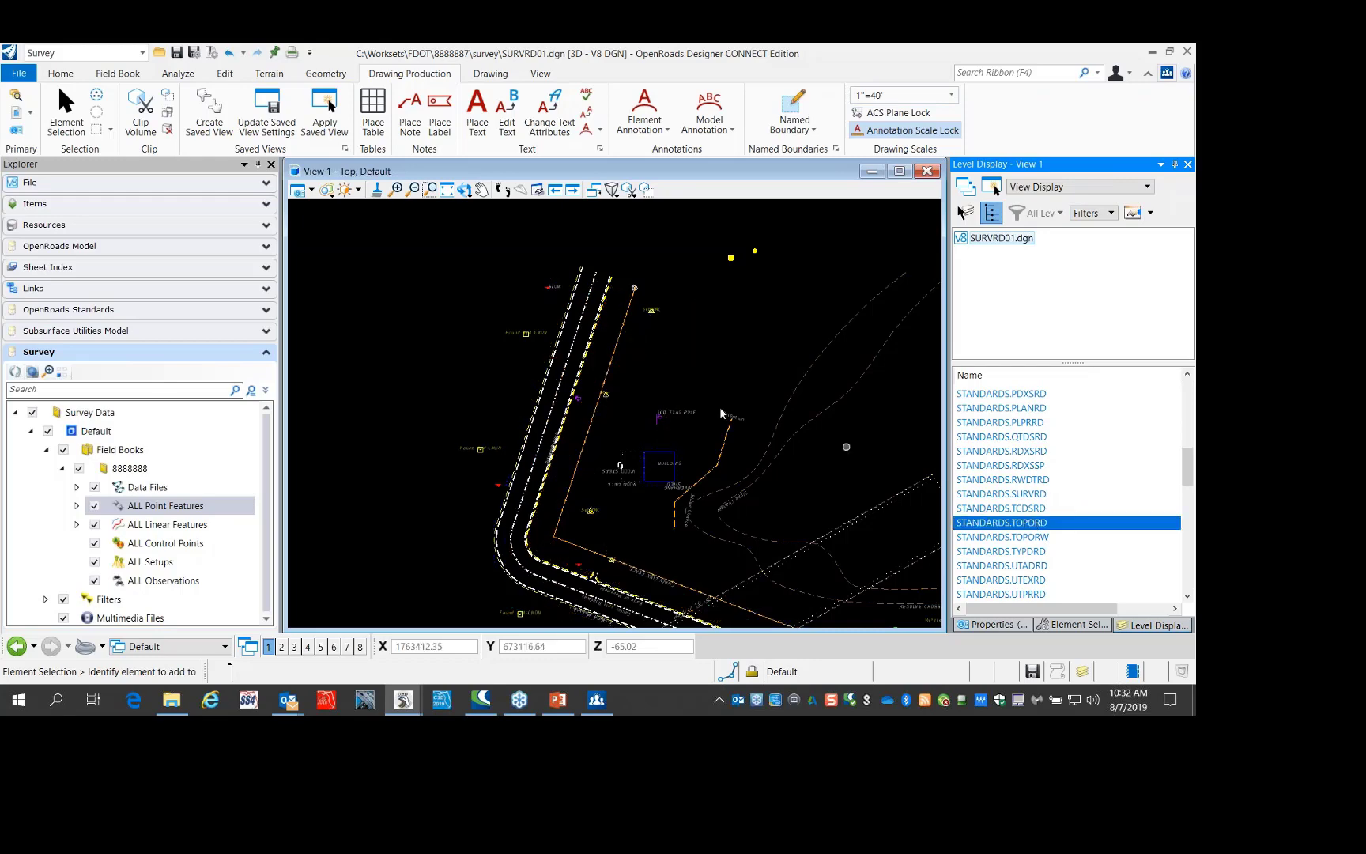
Inspect the topography labels around the building and slope changes, then clear the STANDARDS.TOPORD level filter
{"action": "scroll", "coordinate": [664, 433], "scroll_direction": "up", "scroll_amount": 2}
{"action": "scroll", "coordinate": [664, 433], "scroll_direction": "up", "scroll_amount": 3}
{"action": "scroll", "coordinate": [640, 419], "scroll_direction": "down", "scroll_amount": 6}
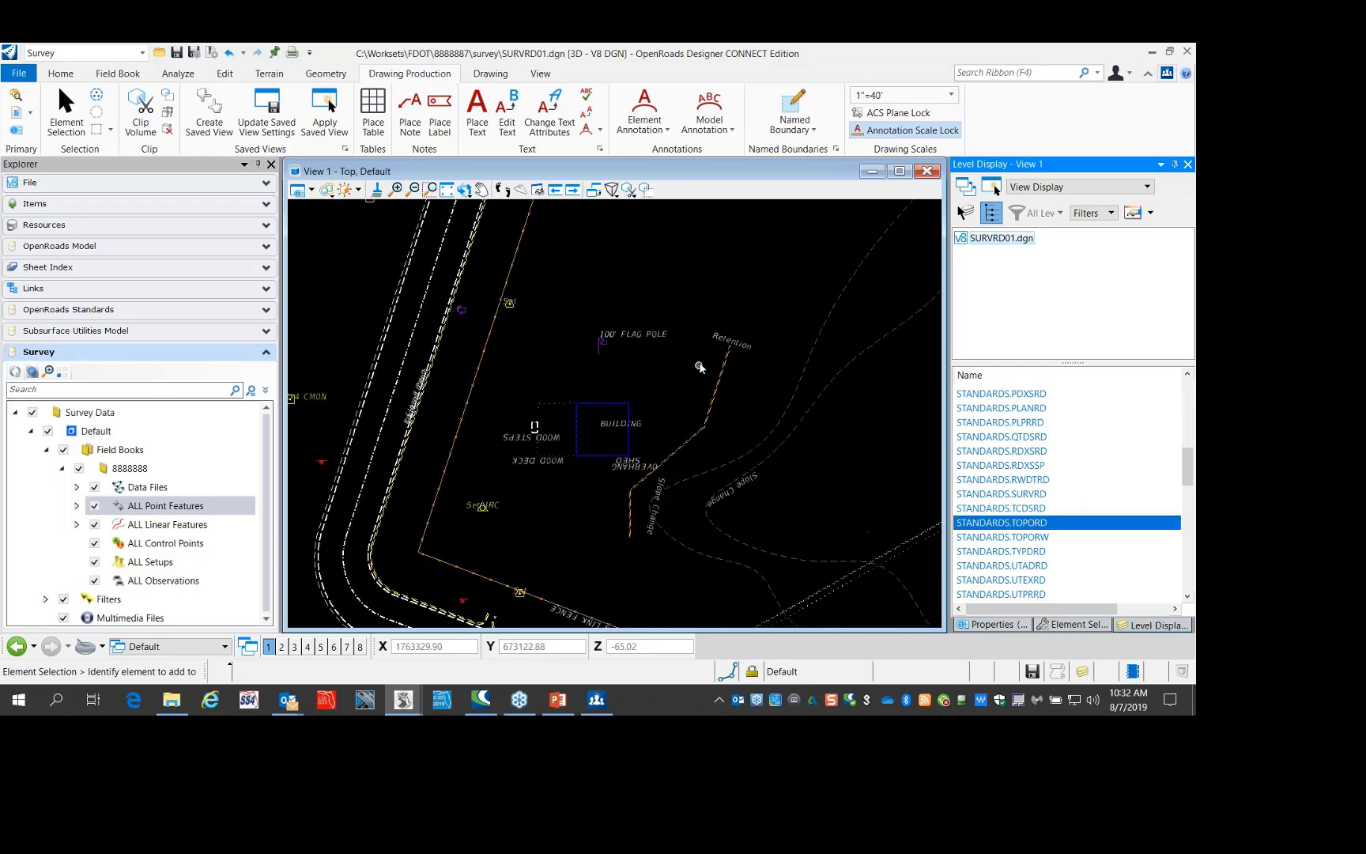
{"action": "scroll", "coordinate": [573, 383], "scroll_direction": "up", "scroll_amount": 2}
{"action": "scroll", "coordinate": [573, 383], "scroll_direction": "down", "scroll_amount": 2}
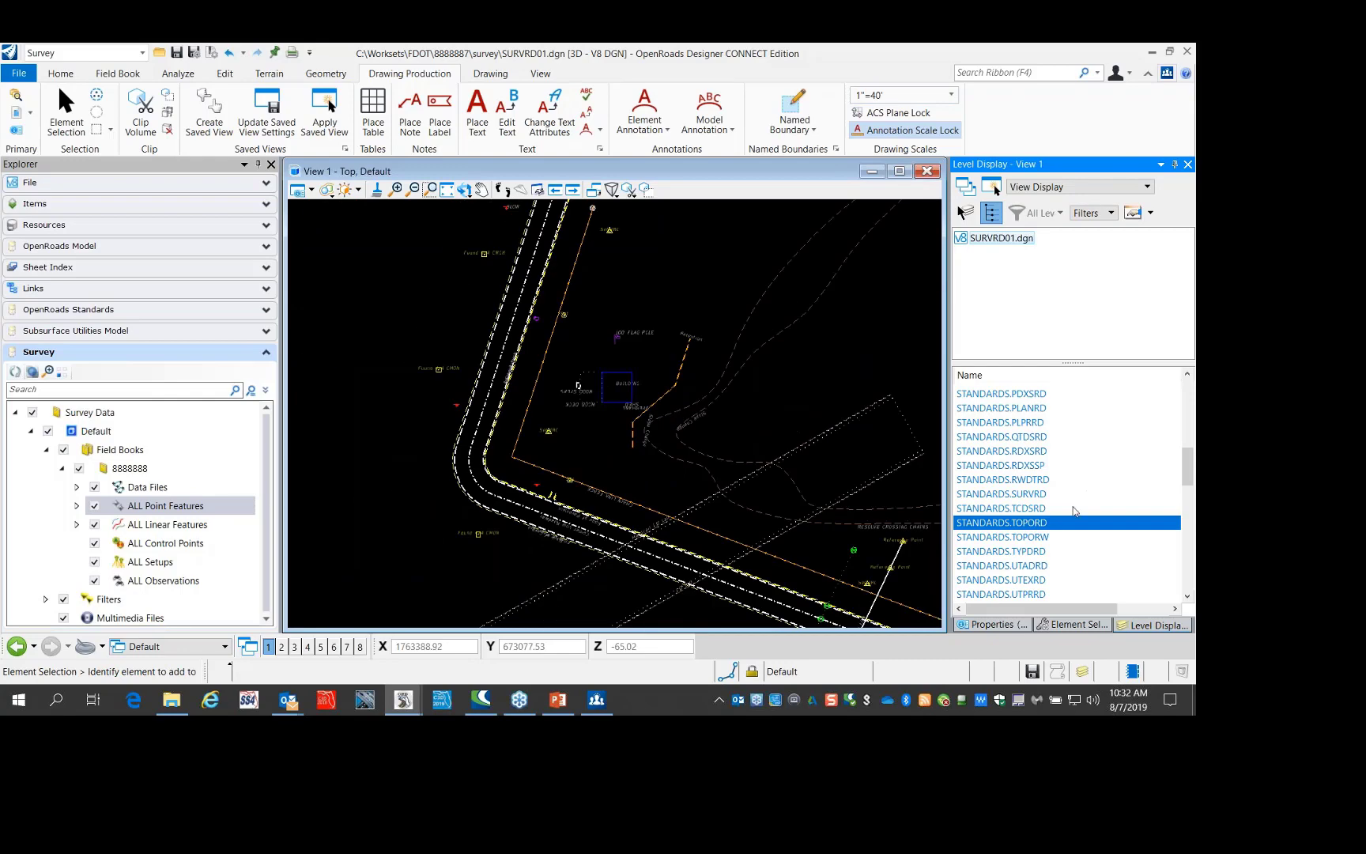
{"action": "left_click", "coordinate": [1073, 522]}
Apply the STANDARDS.UTEXRD level filter and inspect the overhead utility, guy anchor and satellite annotations
{"action": "scroll", "coordinate": [1061, 479], "scroll_direction": "down", "scroll_amount": 3}
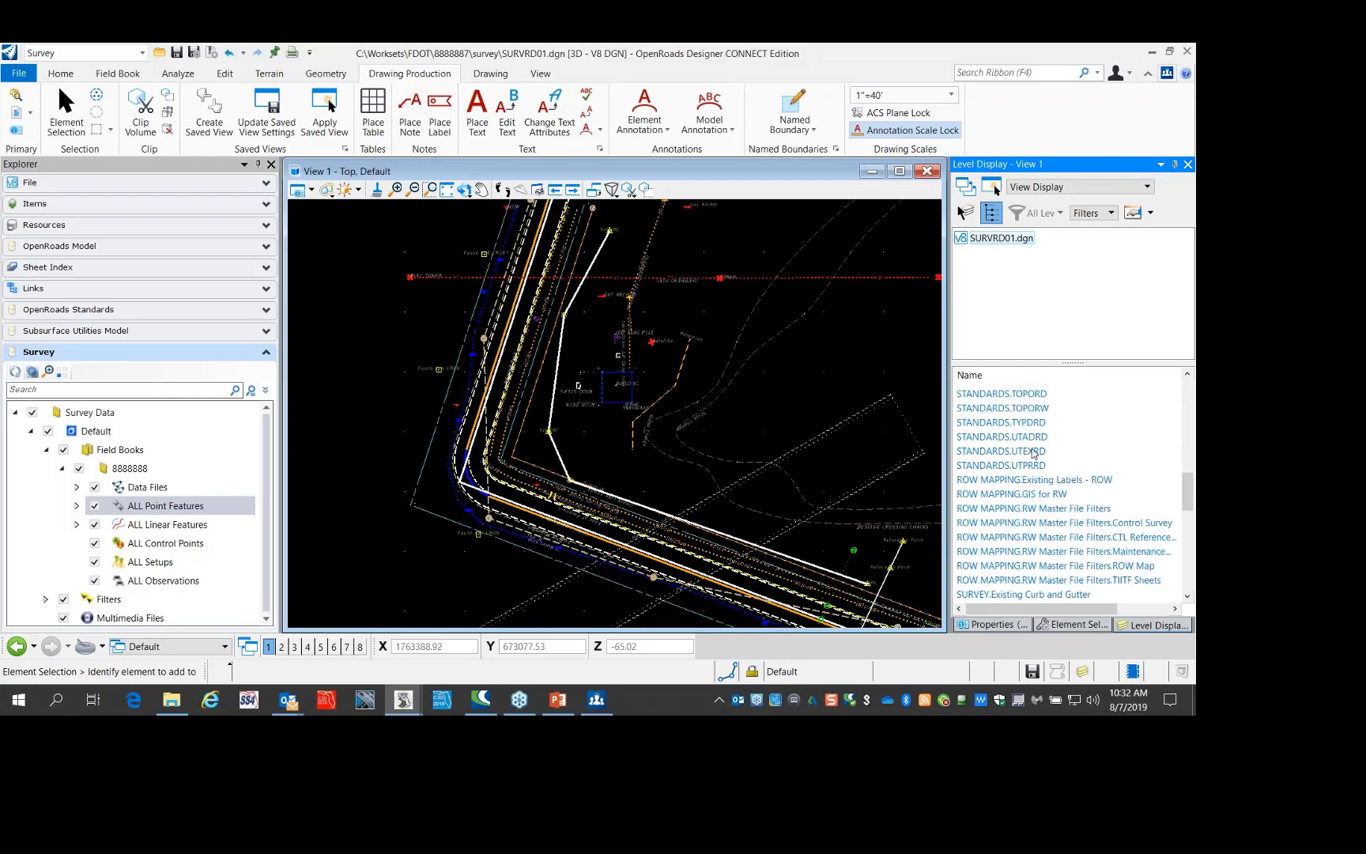
{"action": "left_click", "coordinate": [1034, 453]}
{"action": "scroll", "coordinate": [659, 281], "scroll_direction": "up", "scroll_amount": 3}
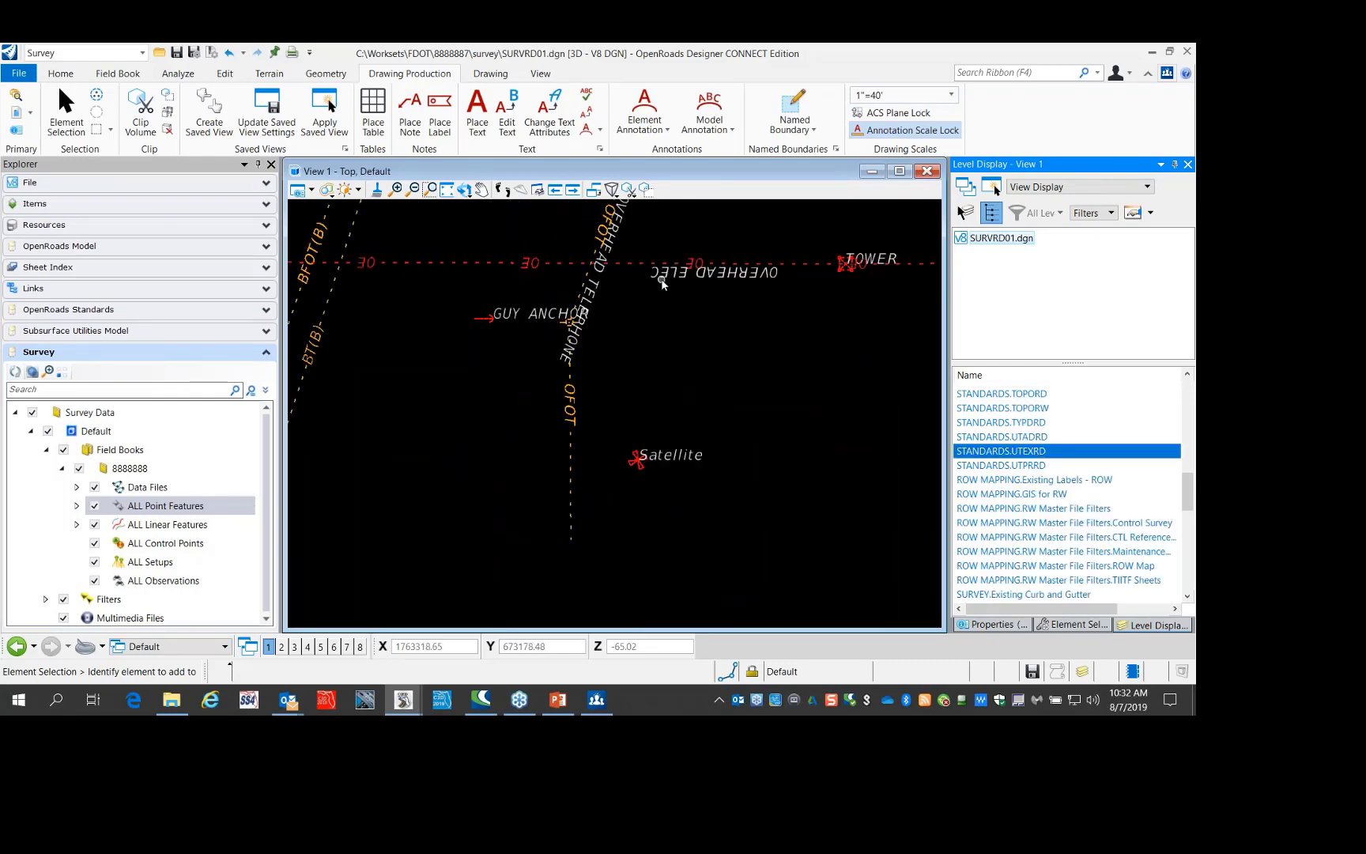
{"action": "scroll", "coordinate": [662, 283], "scroll_direction": "down", "scroll_amount": 2}
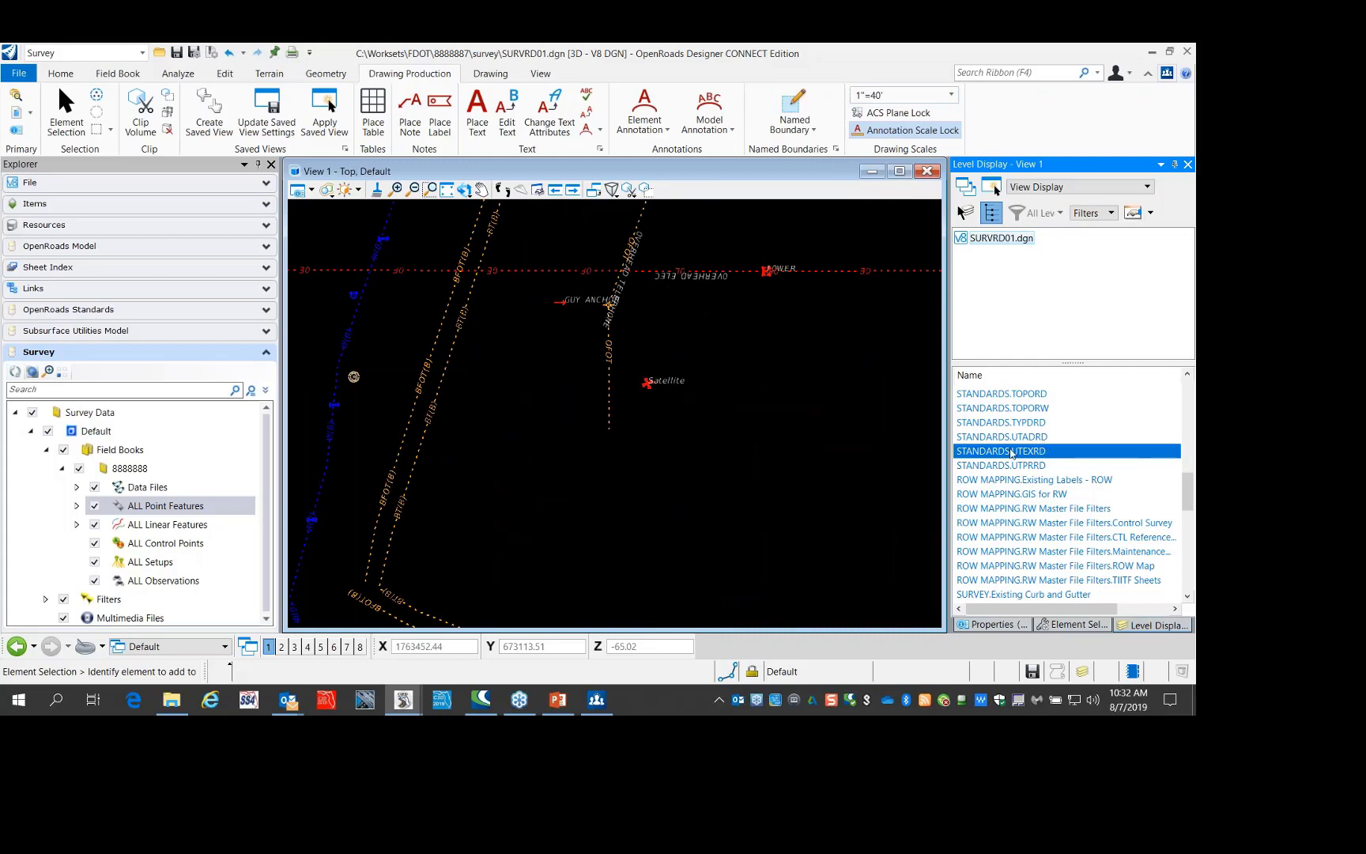
Add the SURVEY.Existing Curb and Gutter filter to the utility levels, then clear both it and STANDARDS.UTEXRD
{"action": "scroll", "coordinate": [1015, 455], "scroll_direction": "down", "scroll_amount": 2}
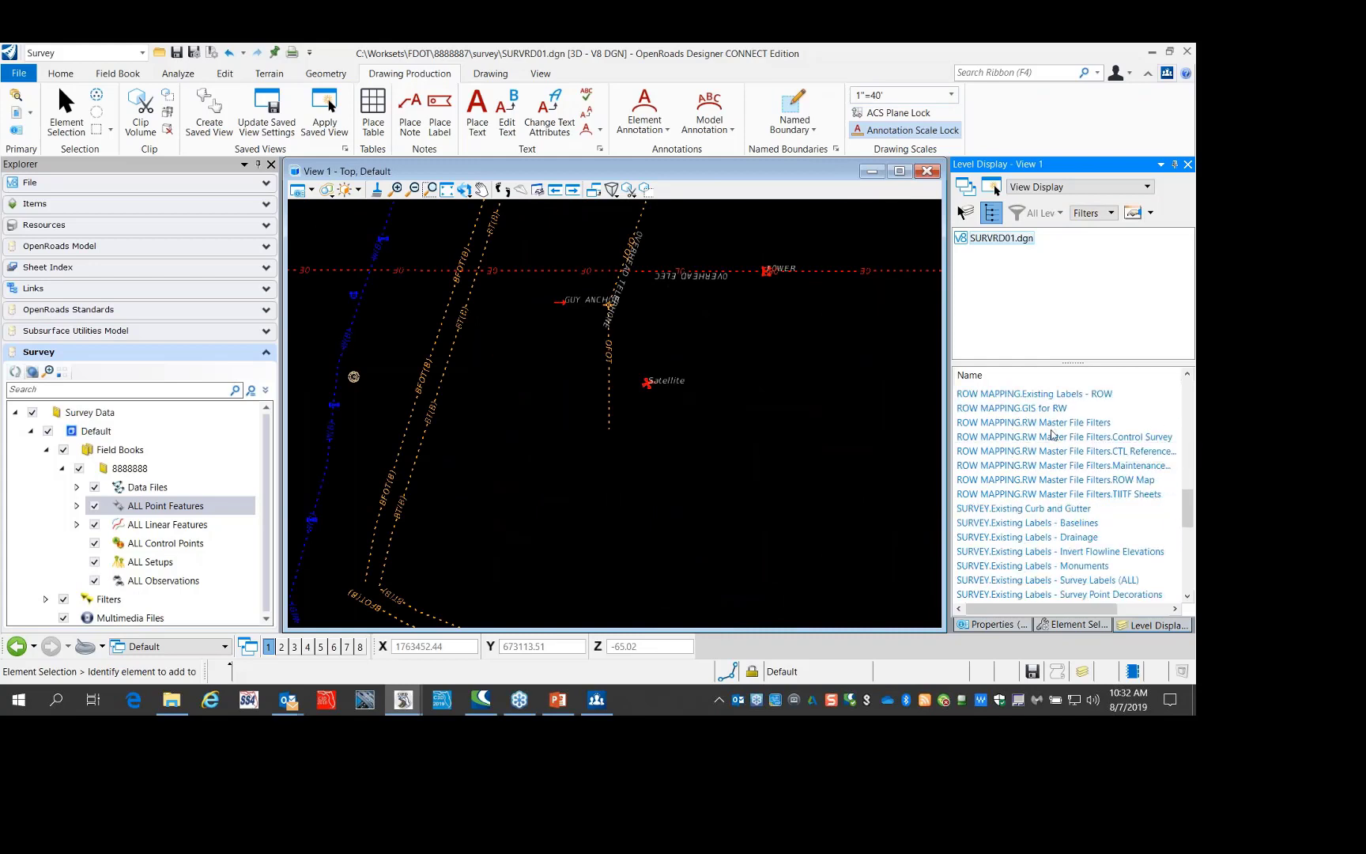
{"action": "scroll", "coordinate": [1054, 445], "scroll_direction": "down", "scroll_amount": 2}
{"action": "scroll", "coordinate": [1034, 434], "scroll_direction": "down", "scroll_amount": 1}
{"action": "scroll", "coordinate": [1034, 438], "scroll_direction": "up", "scroll_amount": 1}
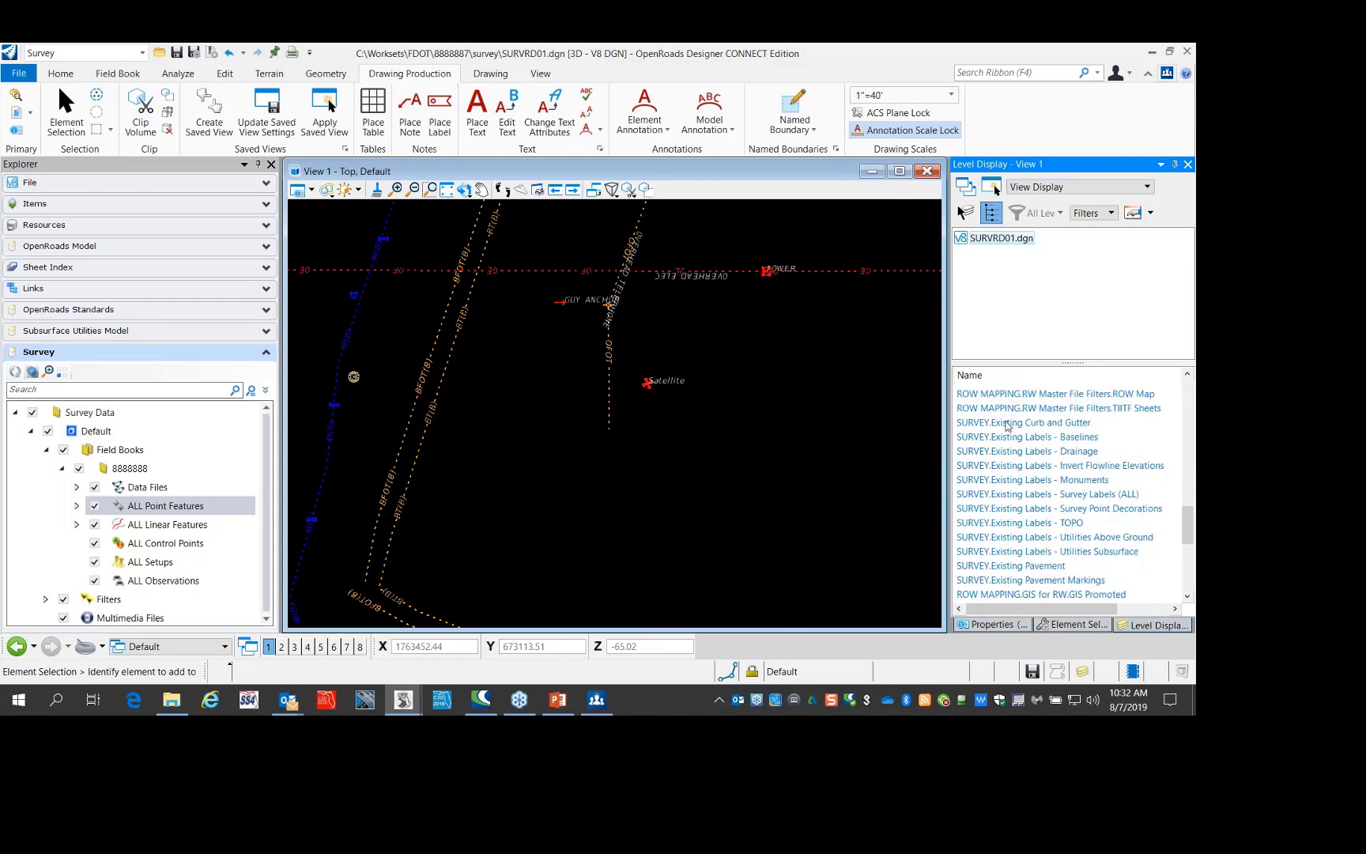
{"action": "left_click", "coordinate": [1021, 425]}
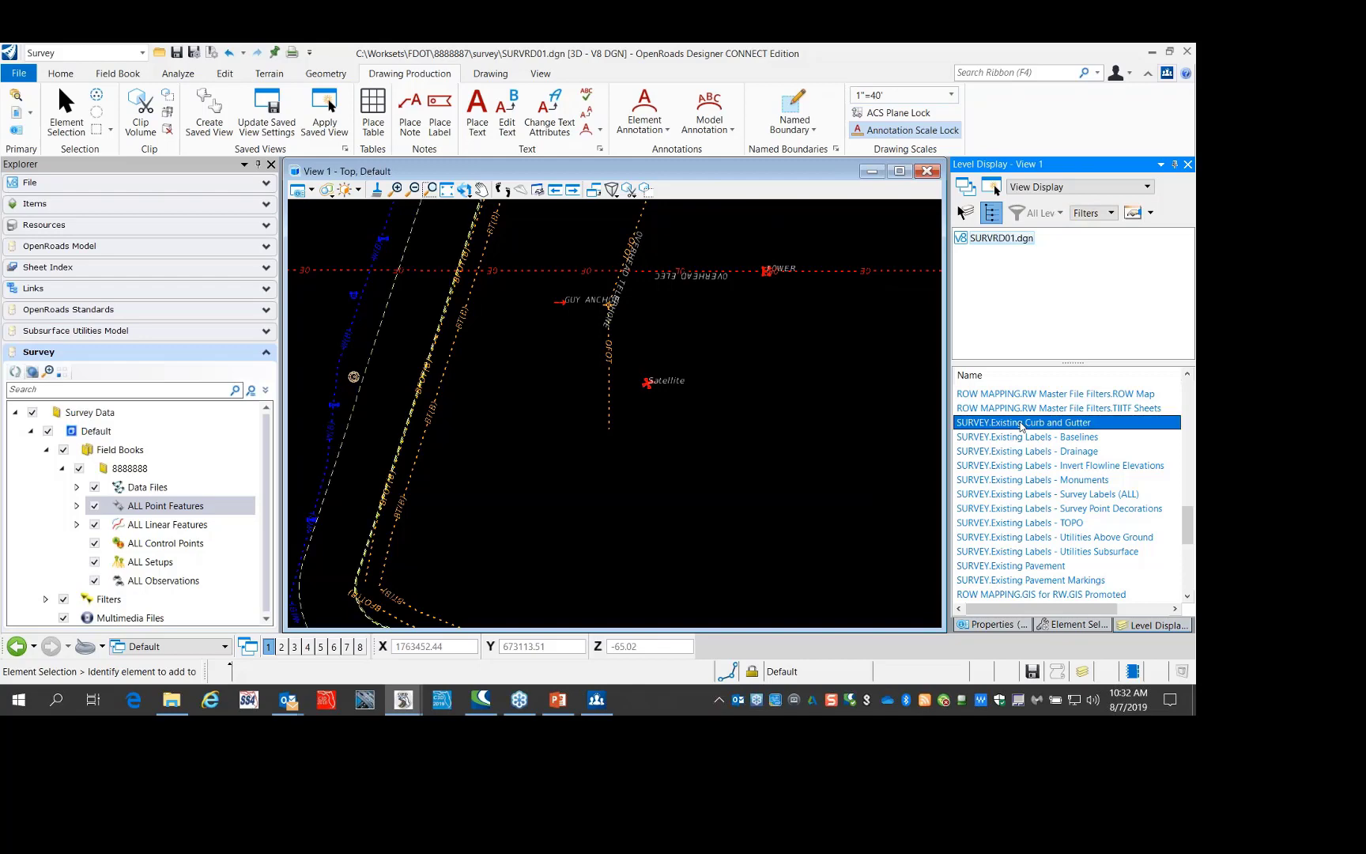
{"action": "left_click", "coordinate": [1021, 424]}
{"action": "scroll", "coordinate": [1029, 443], "scroll_direction": "up", "scroll_amount": 3}
{"action": "left_click", "coordinate": [1040, 407]}
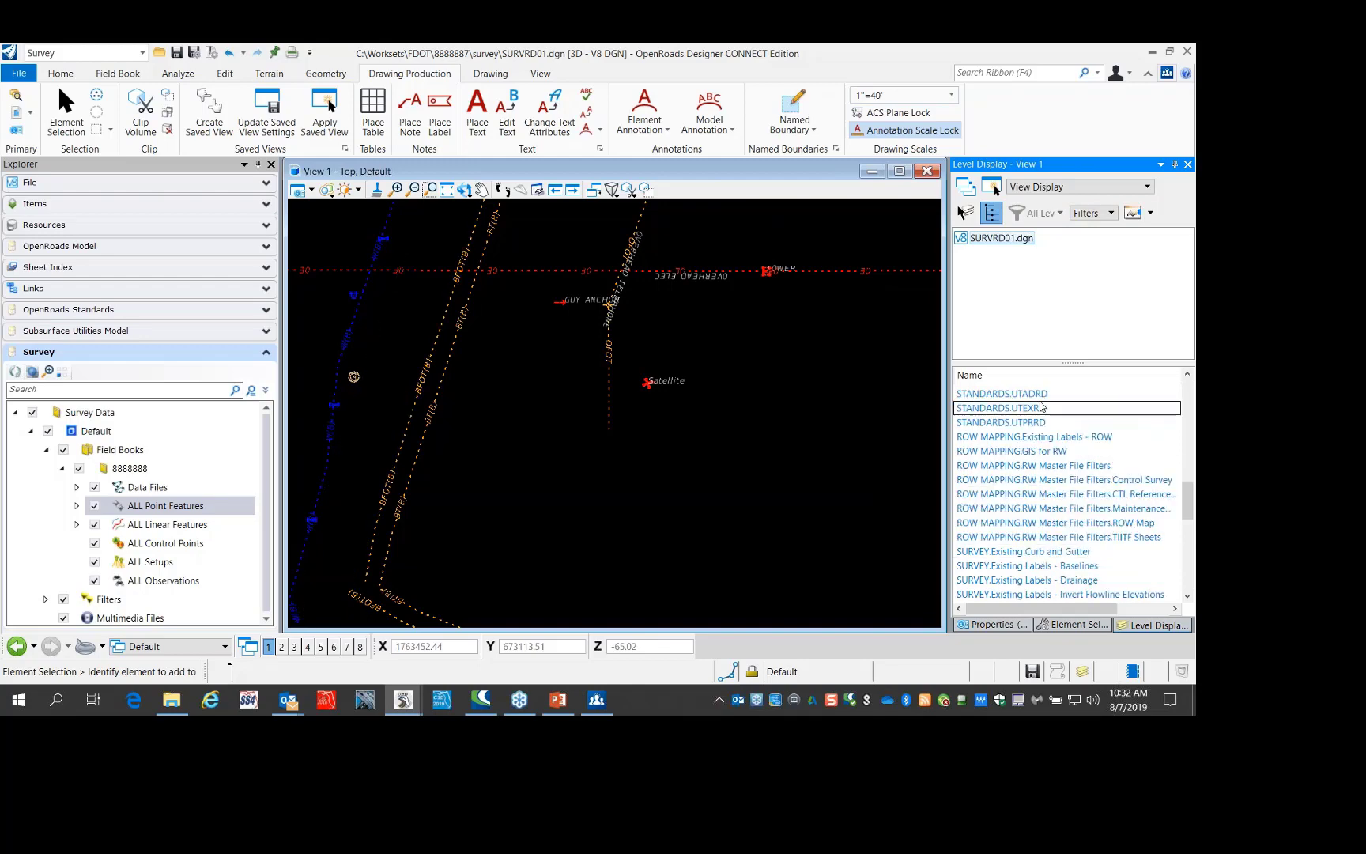
Display only the levels from the SURVEY.Existing Curb and Gutter, Existing Pavement and Existing Pavement Markings filters and inspect the roadway linework
{"action": "scroll", "coordinate": [1042, 447], "scroll_direction": "down", "scroll_amount": 2}
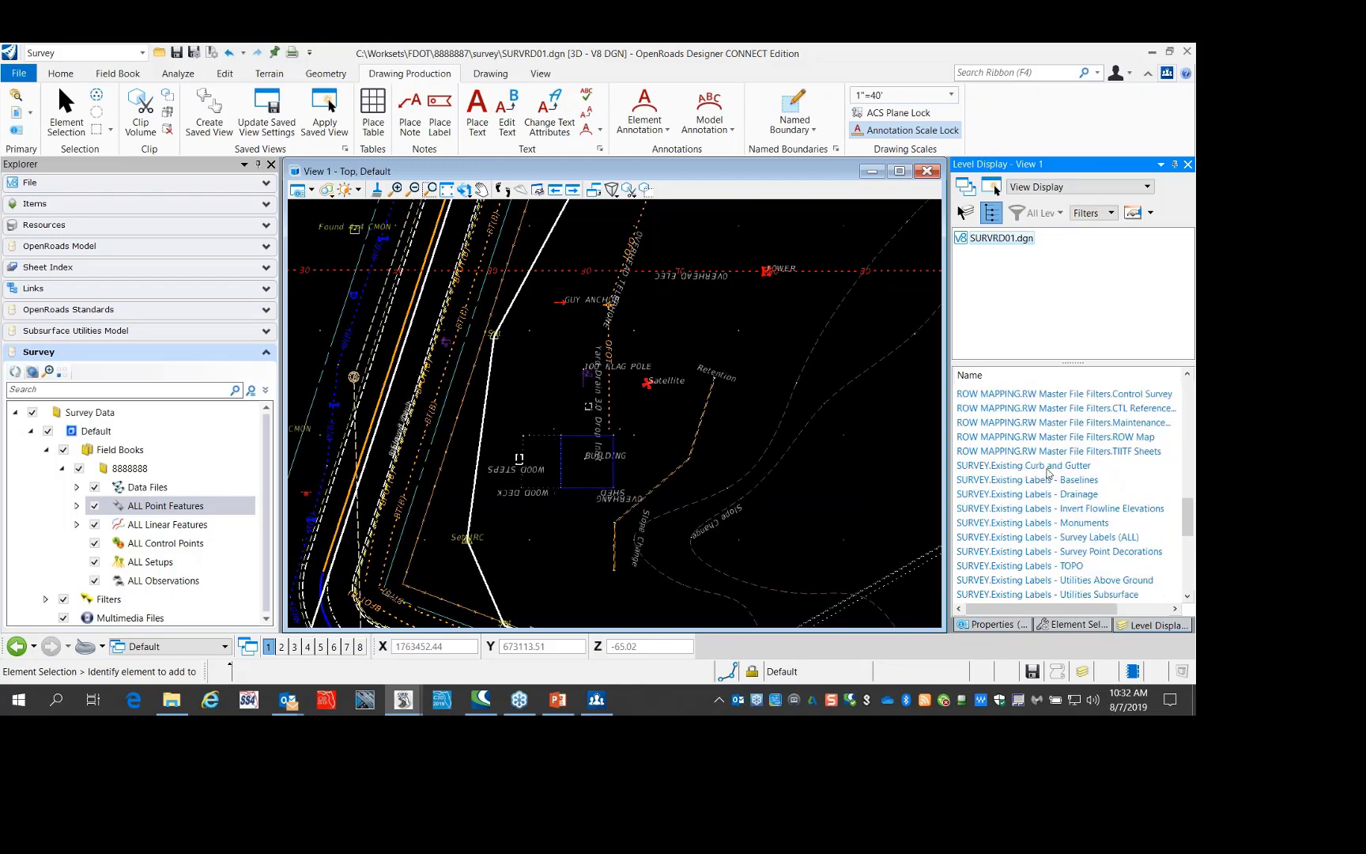
{"action": "left_click", "coordinate": [1049, 472]}
{"action": "scroll", "coordinate": [1059, 490], "scroll_direction": "down", "scroll_amount": 3}
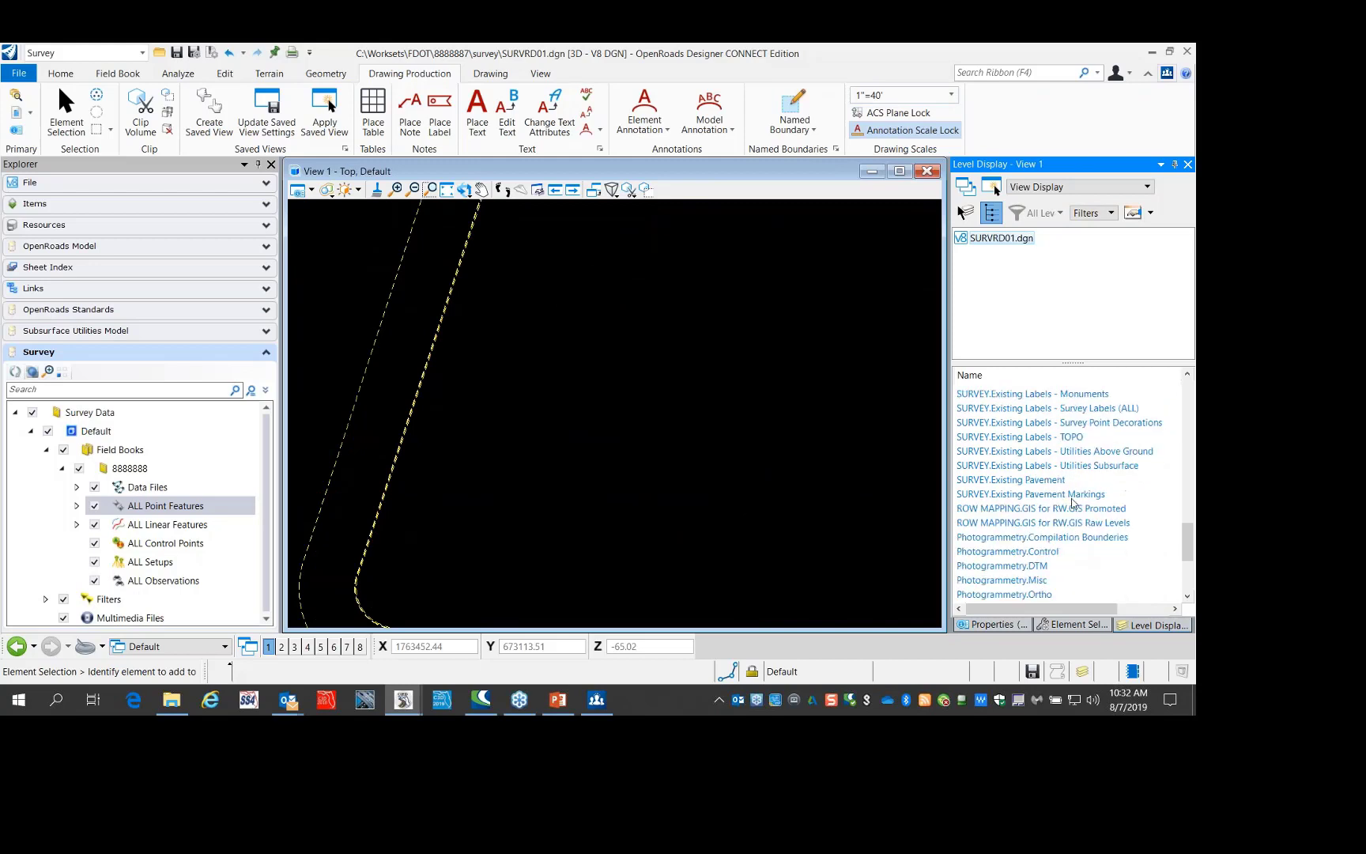
{"action": "left_click", "coordinate": [1045, 480]}
{"action": "left_click", "coordinate": [1045, 495]}
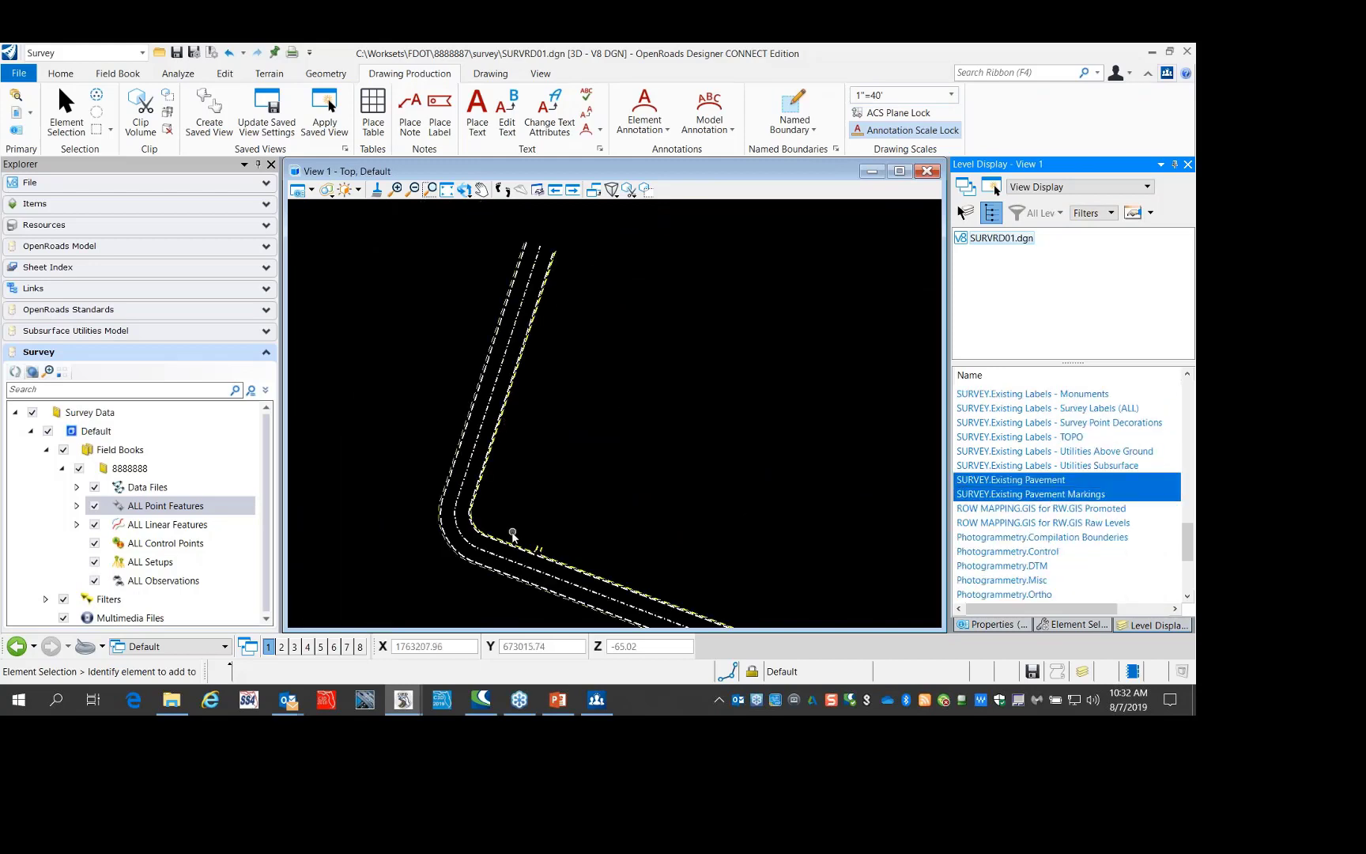
{"action": "scroll", "coordinate": [512, 534], "scroll_direction": "up", "scroll_amount": 3}
Remove the SURVEY.Existing Pavement and SURVEY.Existing Pavement Markings filters from the view
{"action": "left_click", "coordinate": [1087, 480]}
{"action": "left_click", "coordinate": [1091, 495]}
{"action": "left_click", "coordinate": [1085, 506]}
{"action": "left_click", "coordinate": [1080, 509]}
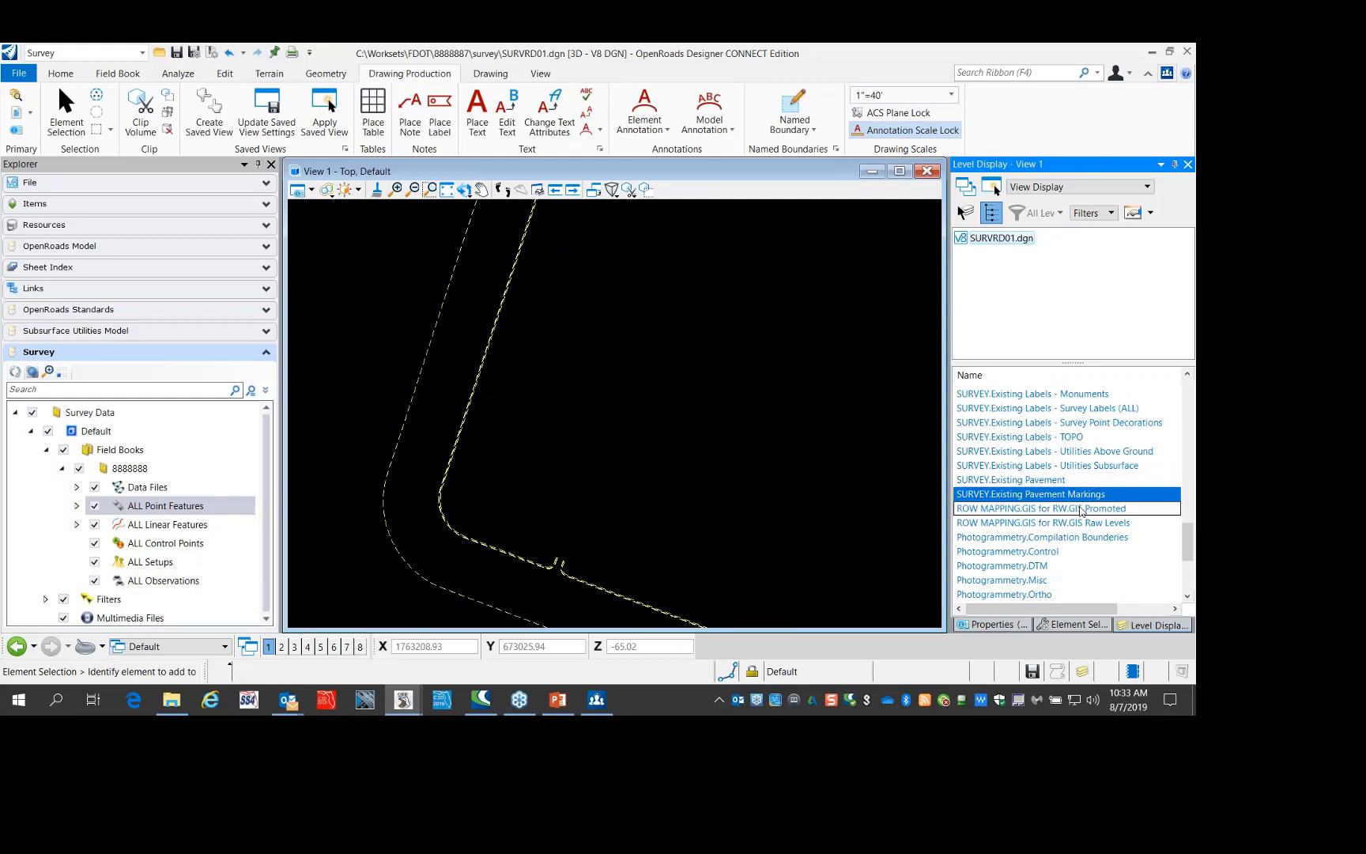
Apply the SURVEY.Existing Labels - Survey Labels (ALL) filter, drop the Existing Curb and Gutter filter, and inspect the survey labels alone
{"action": "left_click", "coordinate": [1084, 409]}
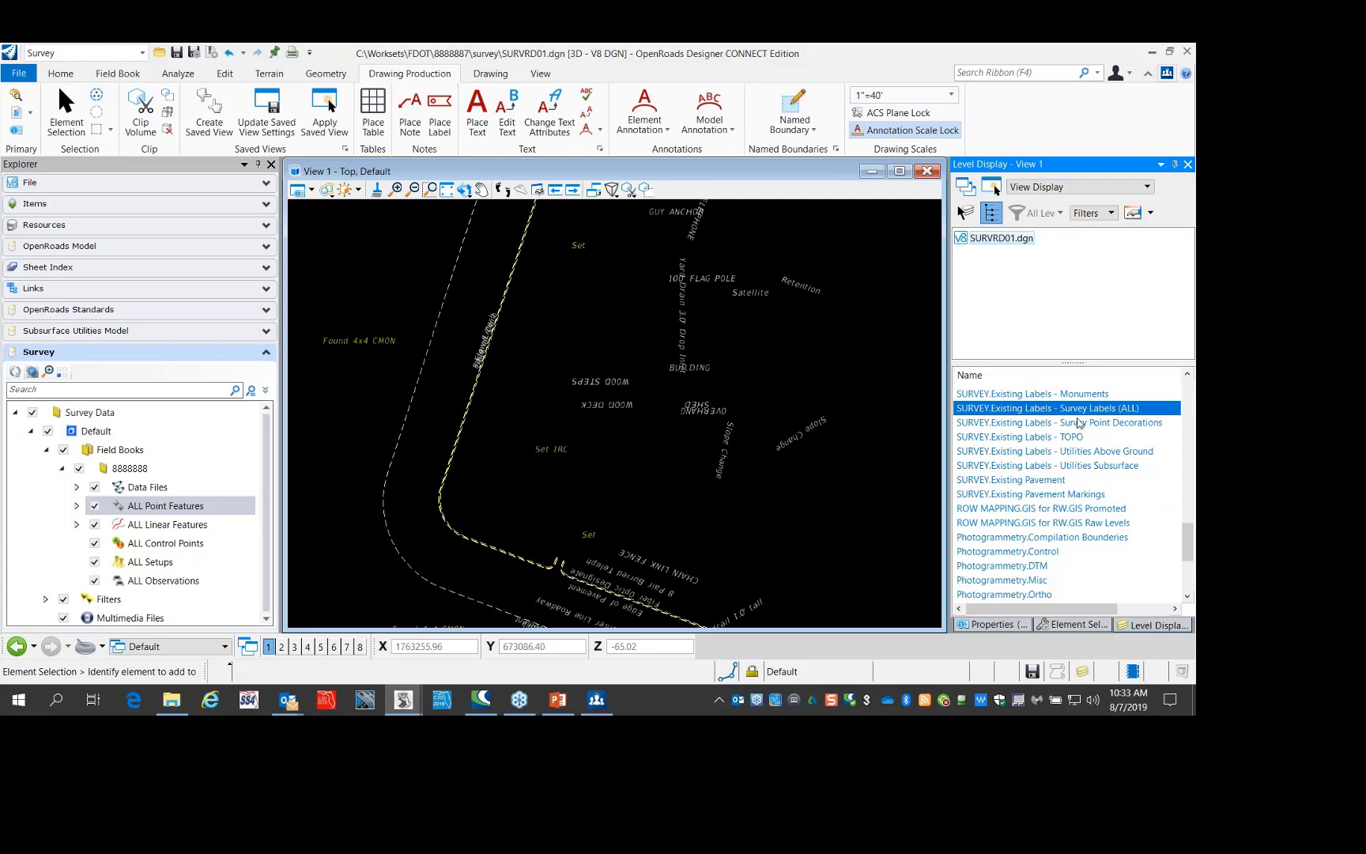
{"action": "scroll", "coordinate": [1078, 550], "scroll_direction": "down", "scroll_amount": 2}
{"action": "scroll", "coordinate": [1078, 545], "scroll_direction": "up", "scroll_amount": 4}
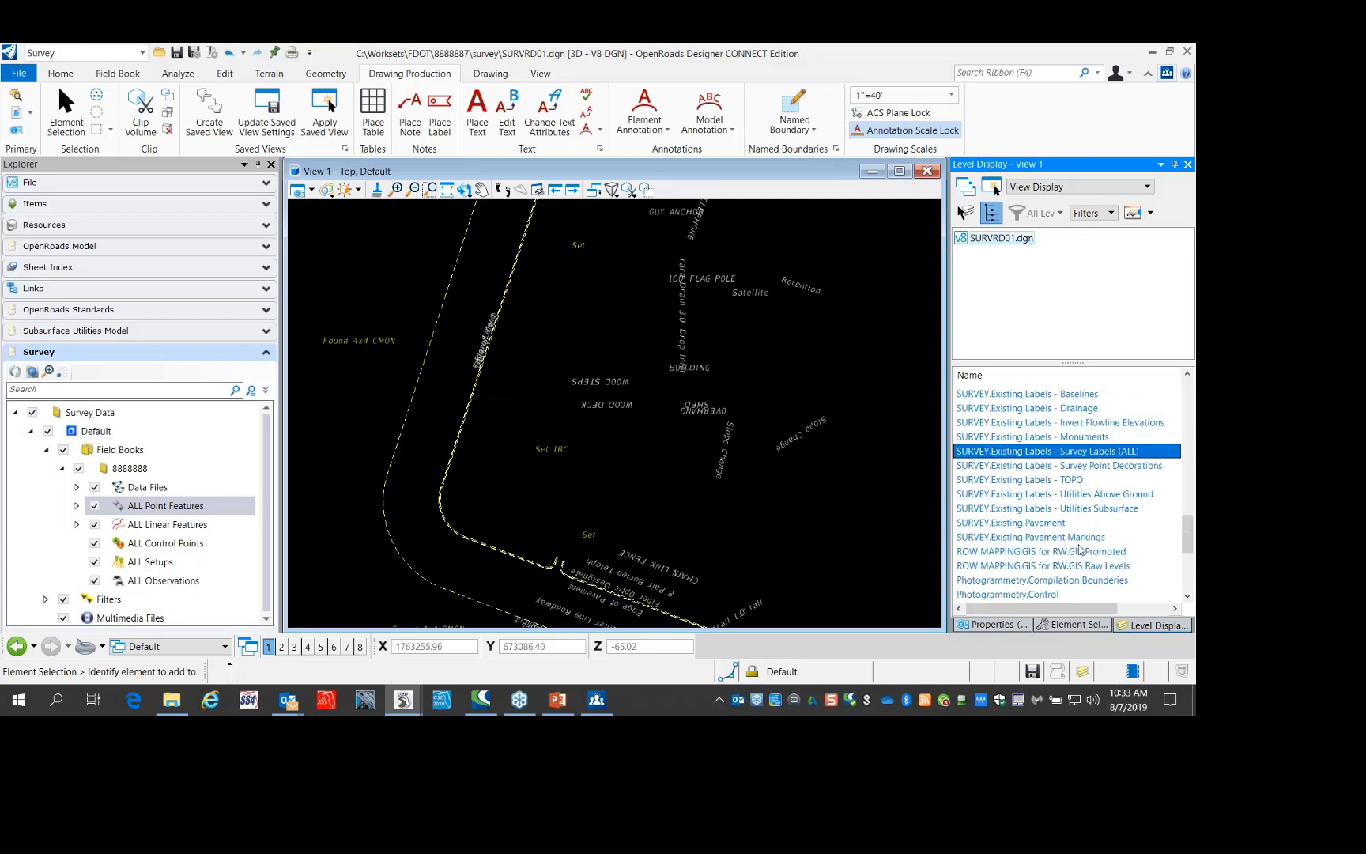
{"action": "left_click", "coordinate": [1076, 424]}
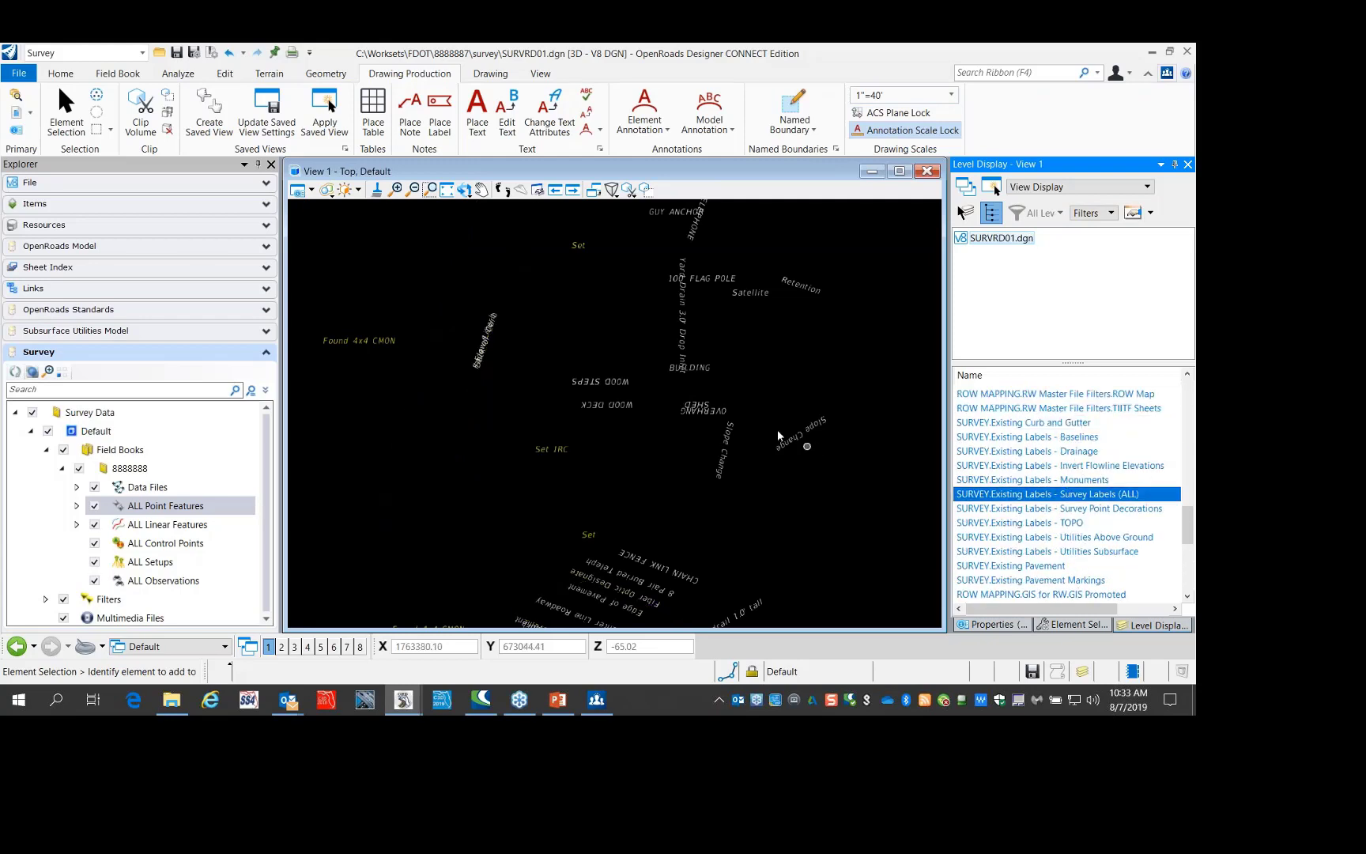
{"action": "scroll", "coordinate": [613, 347], "scroll_direction": "up", "scroll_amount": 1}
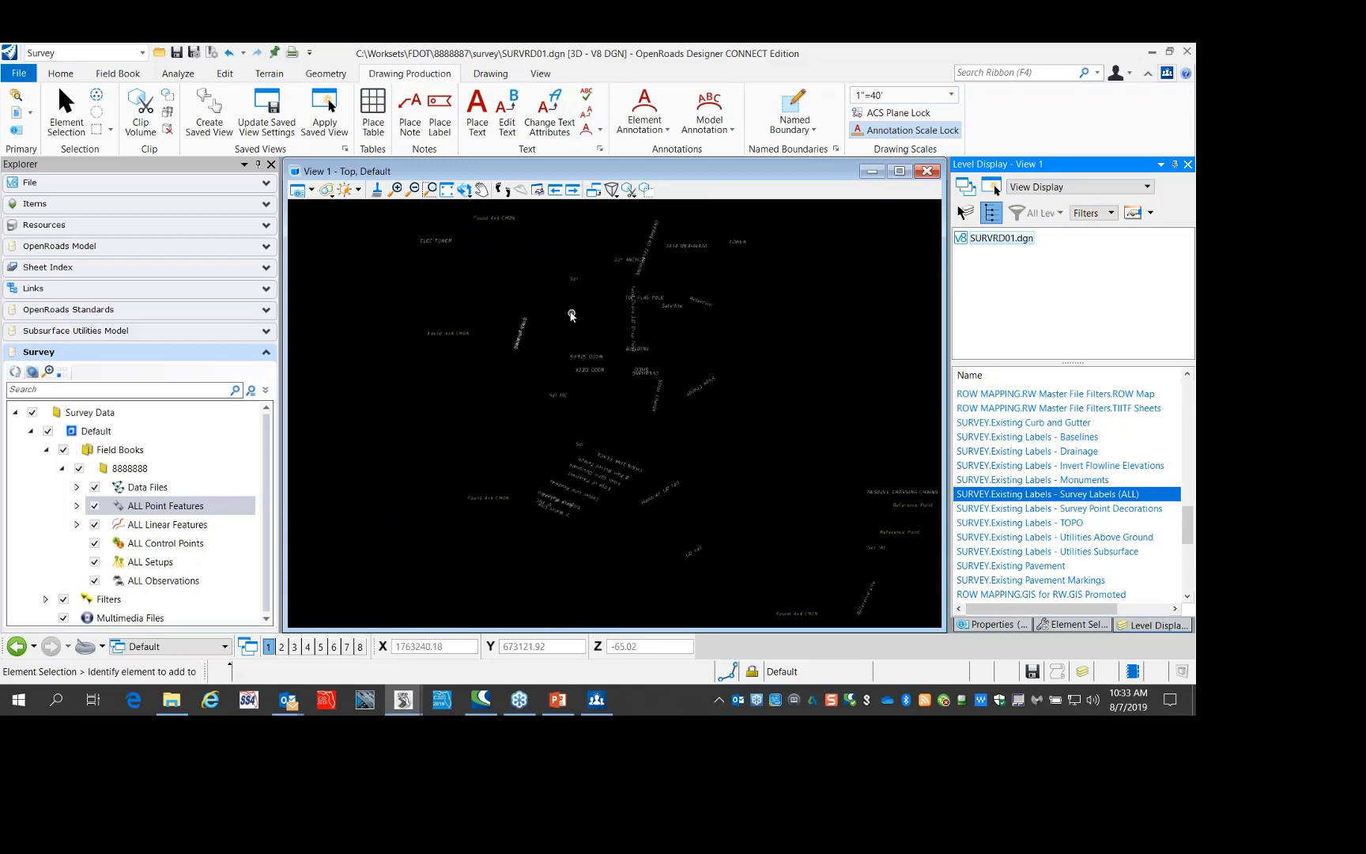
{"action": "scroll", "coordinate": [567, 310], "scroll_direction": "up", "scroll_amount": 1}
Replace the all-labels filter with SURVEY.Existing Labels - Monuments and inspect the monument labels
{"action": "left_click", "coordinate": [1075, 495]}
{"action": "left_click", "coordinate": [1076, 480]}
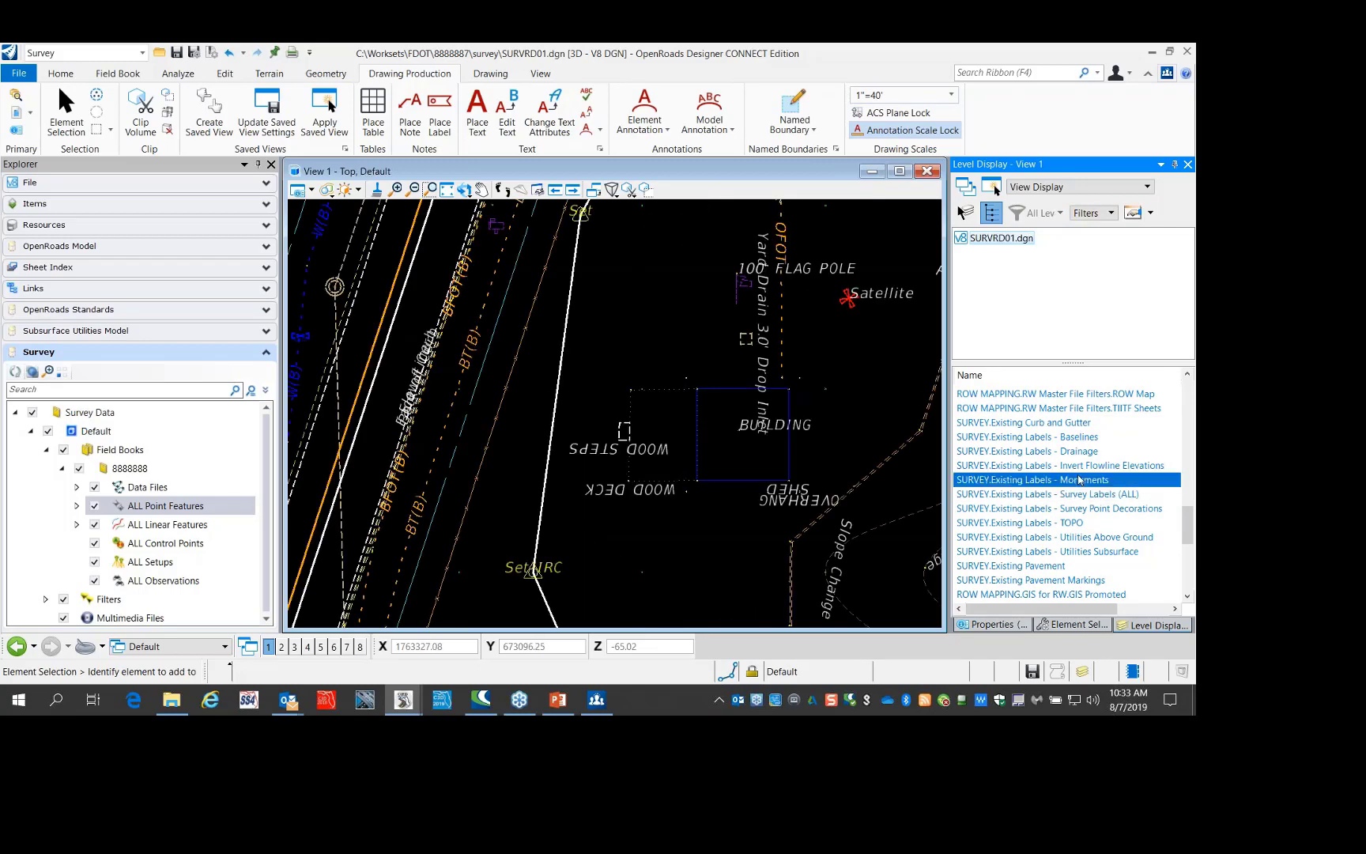
{"action": "scroll", "coordinate": [544, 255], "scroll_direction": "up", "scroll_amount": 5}
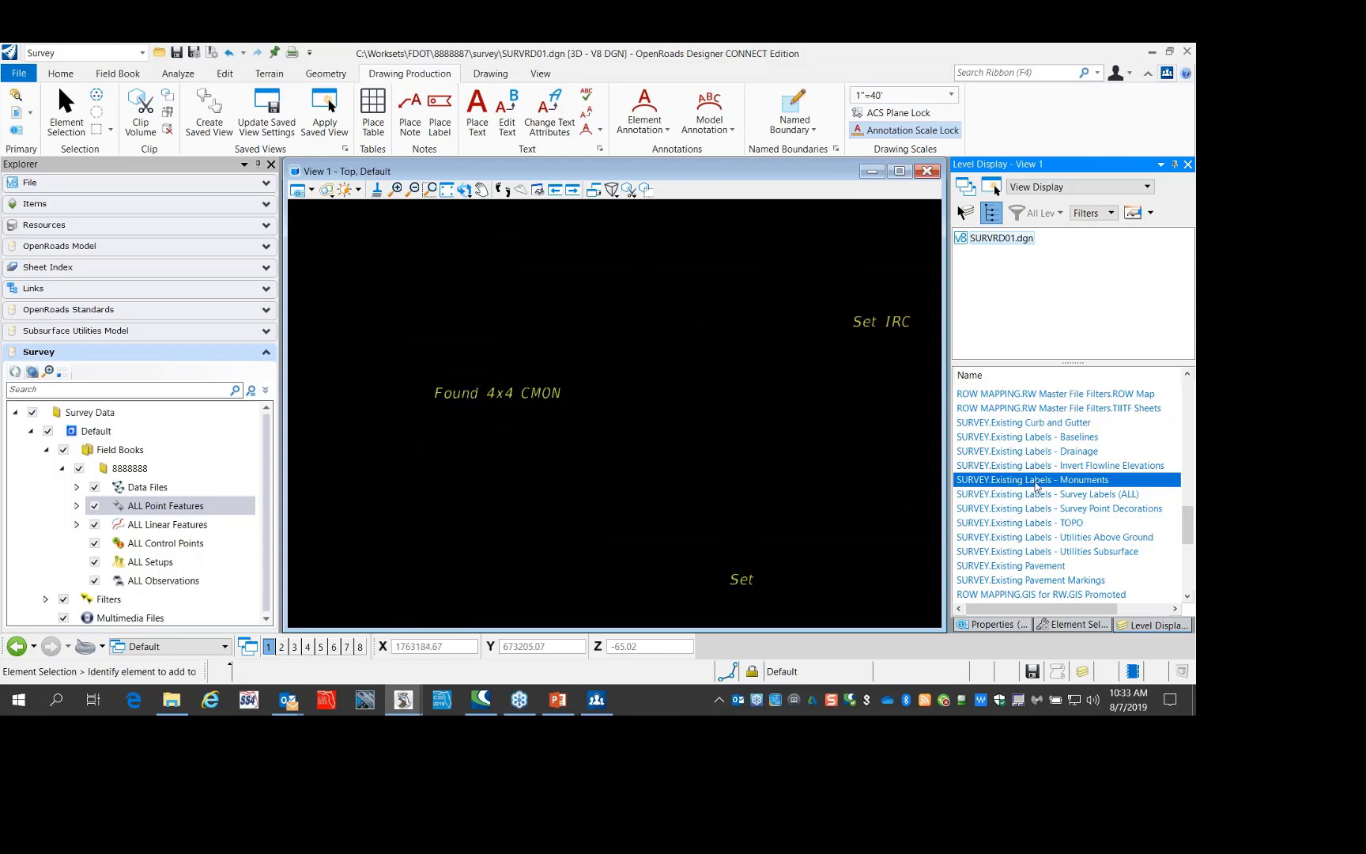
{"action": "scroll", "coordinate": [1031, 490], "scroll_direction": "down", "scroll_amount": 3}
{"action": "scroll", "coordinate": [1030, 490], "scroll_direction": "up", "scroll_amount": 5}
{"action": "scroll", "coordinate": [1030, 489], "scroll_direction": "down", "scroll_amount": 2}
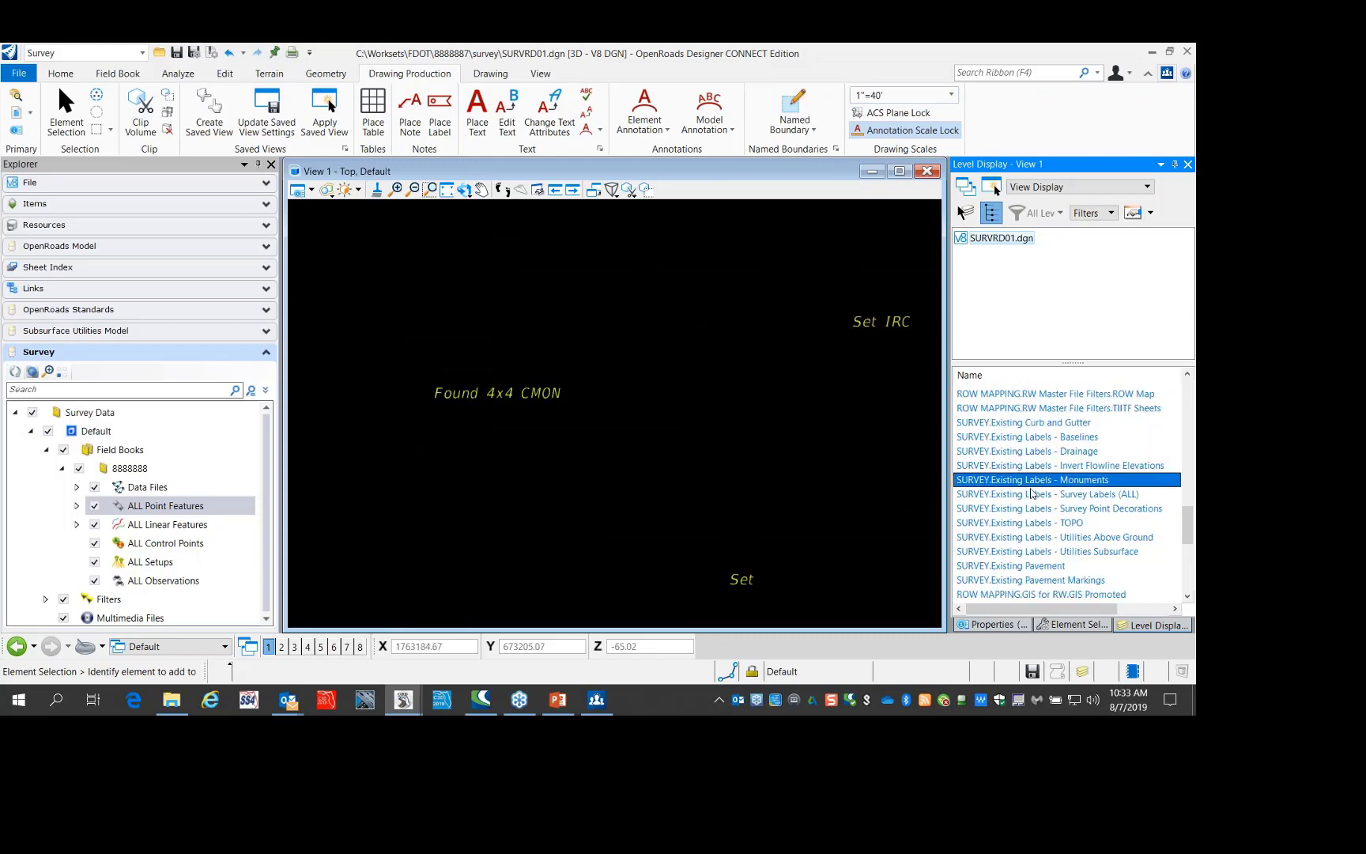
Browse the available level filters, then clear the SURVEY.Existing Labels - Monuments filter to restore the full level display
{"action": "scroll", "coordinate": [1036, 491], "scroll_direction": "down", "scroll_amount": 1}
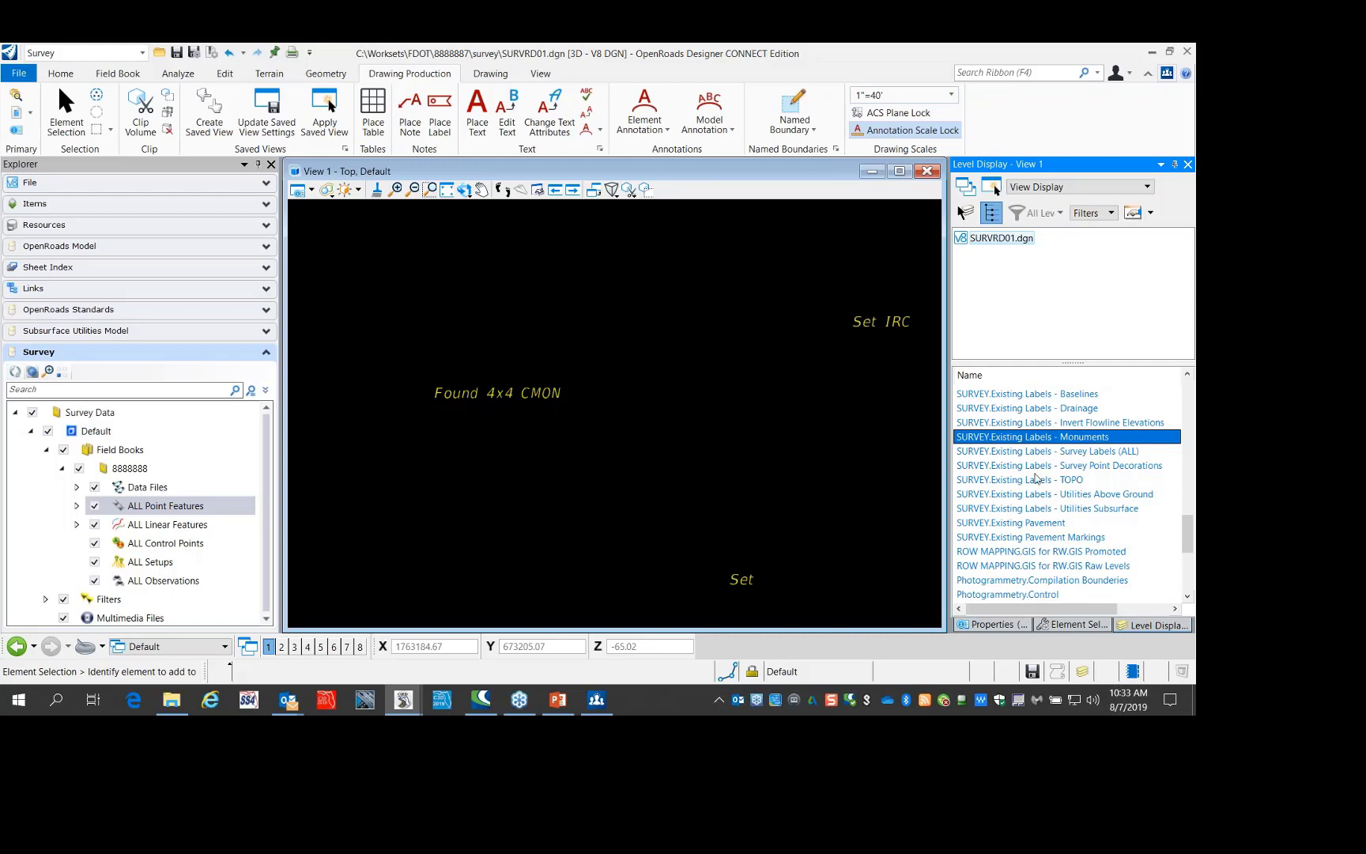
{"action": "scroll", "coordinate": [1037, 478], "scroll_direction": "down", "scroll_amount": 3}
{"action": "scroll", "coordinate": [1026, 467], "scroll_direction": "up", "scroll_amount": 1}
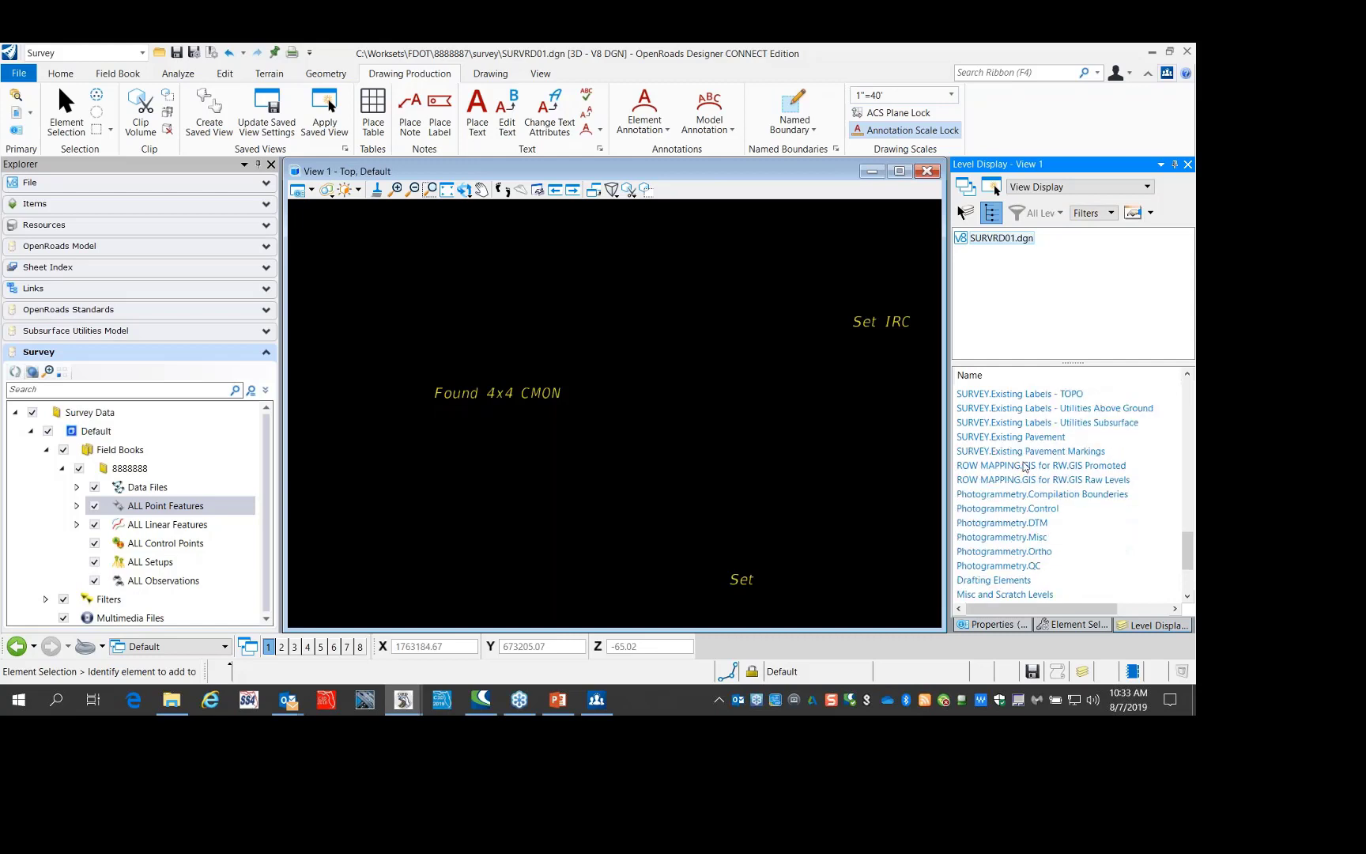
{"action": "scroll", "coordinate": [1025, 467], "scroll_direction": "down", "scroll_amount": 2}
{"action": "scroll", "coordinate": [1025, 467], "scroll_direction": "up", "scroll_amount": 5}
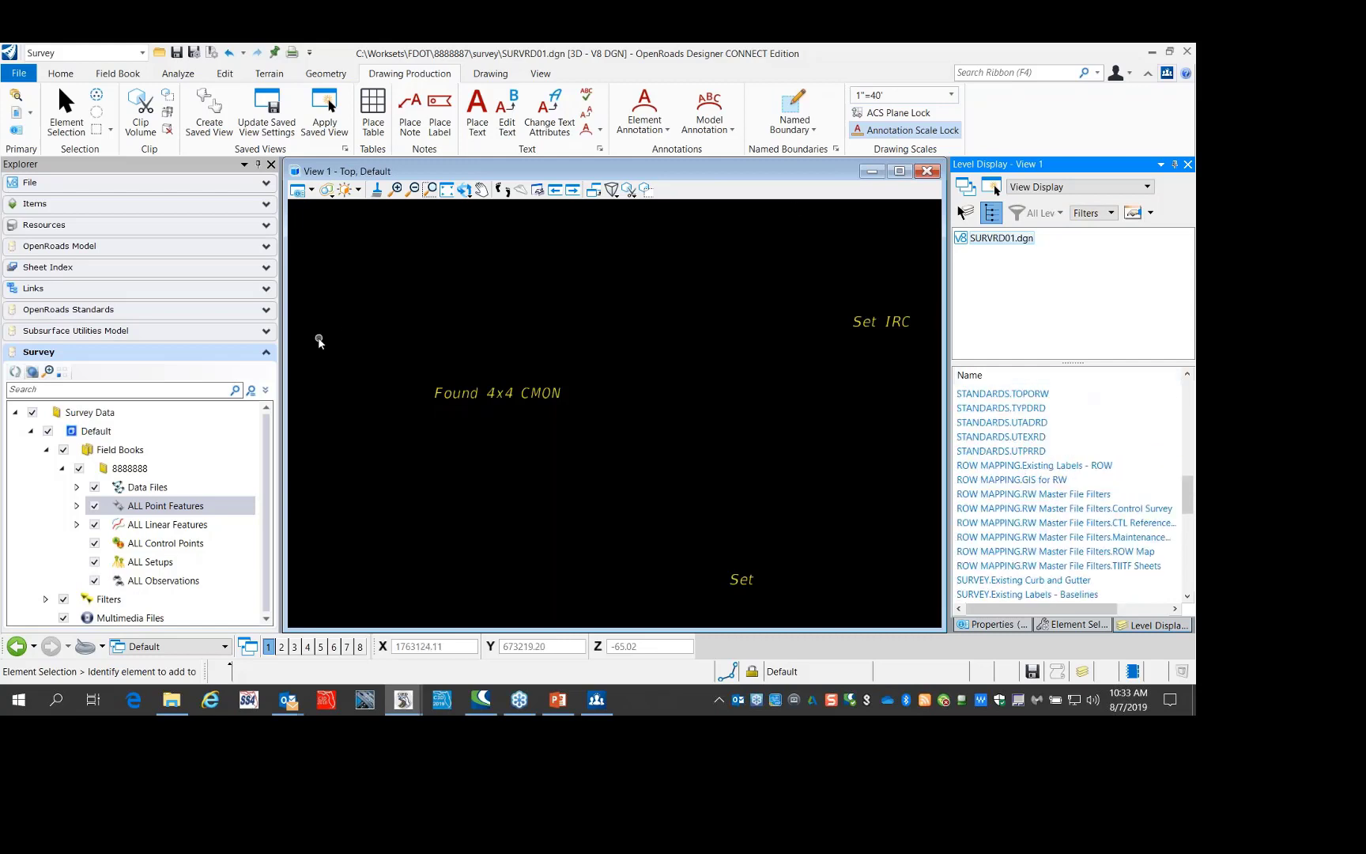
{"action": "scroll", "coordinate": [1052, 504], "scroll_direction": "up", "scroll_amount": 4}
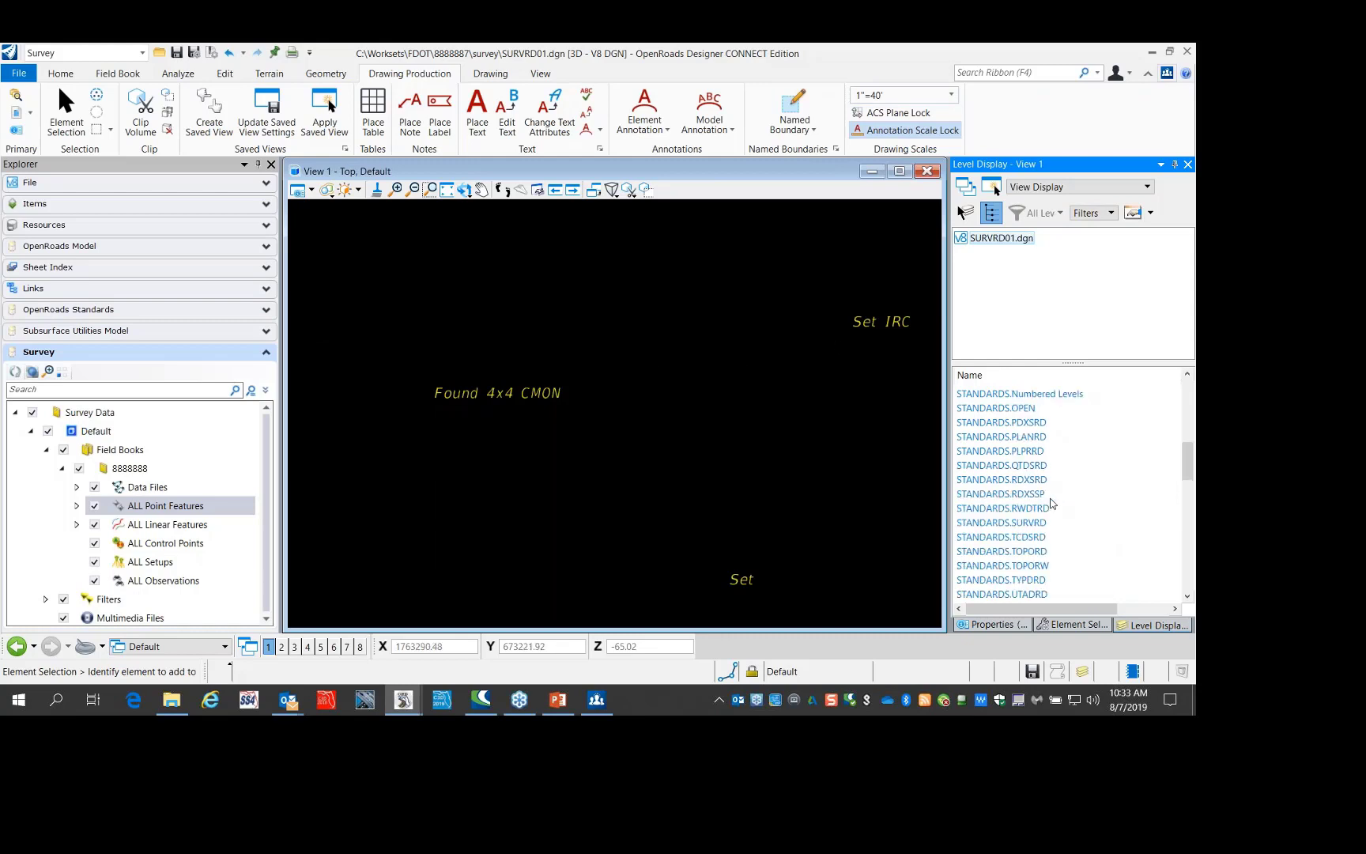
{"action": "scroll", "coordinate": [1051, 481], "scroll_direction": "up", "scroll_amount": 7}
{"action": "scroll", "coordinate": [1103, 473], "scroll_direction": "down", "scroll_amount": 6}
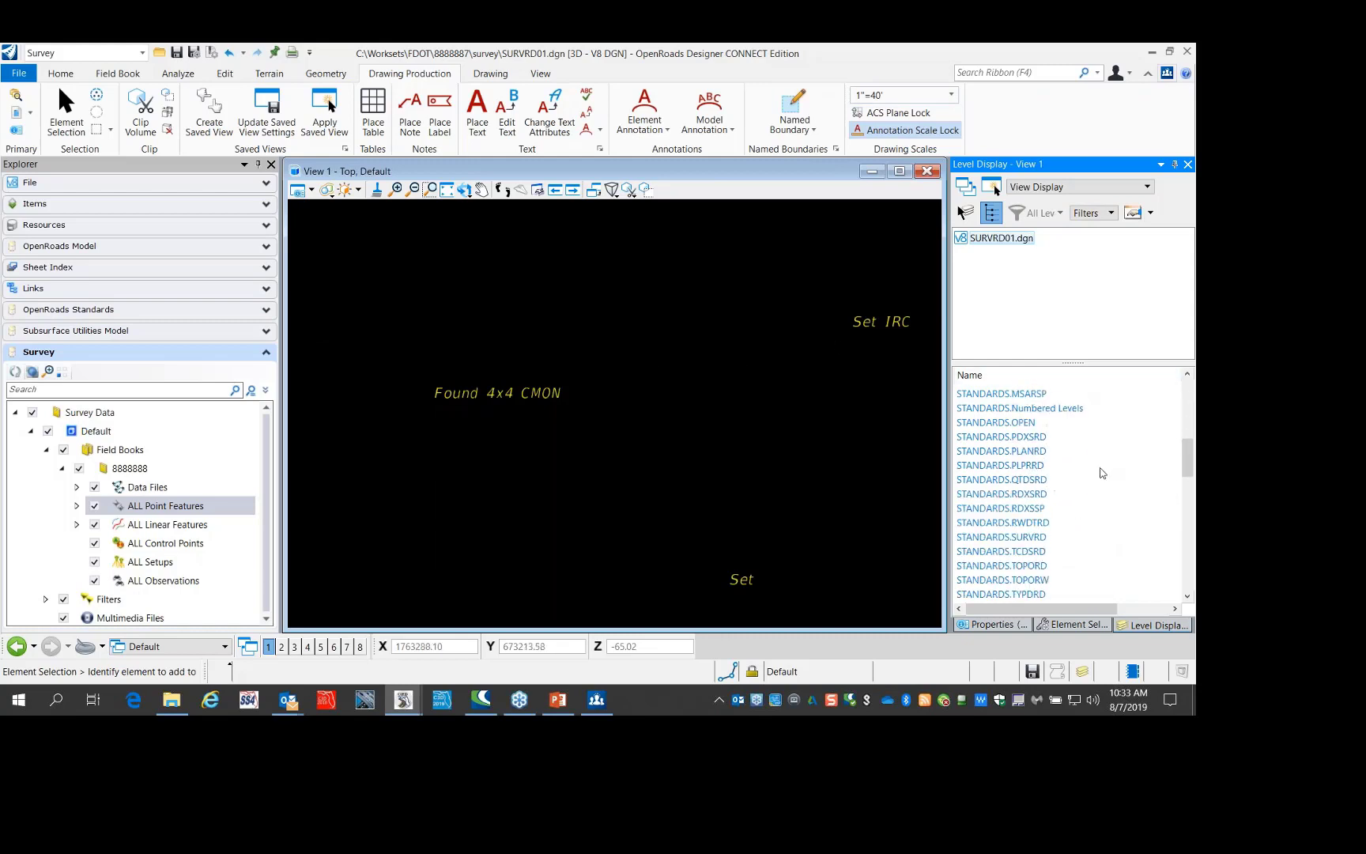
{"action": "scroll", "coordinate": [1103, 472], "scroll_direction": "down", "scroll_amount": 7}
{"action": "left_click", "coordinate": [1083, 566]}
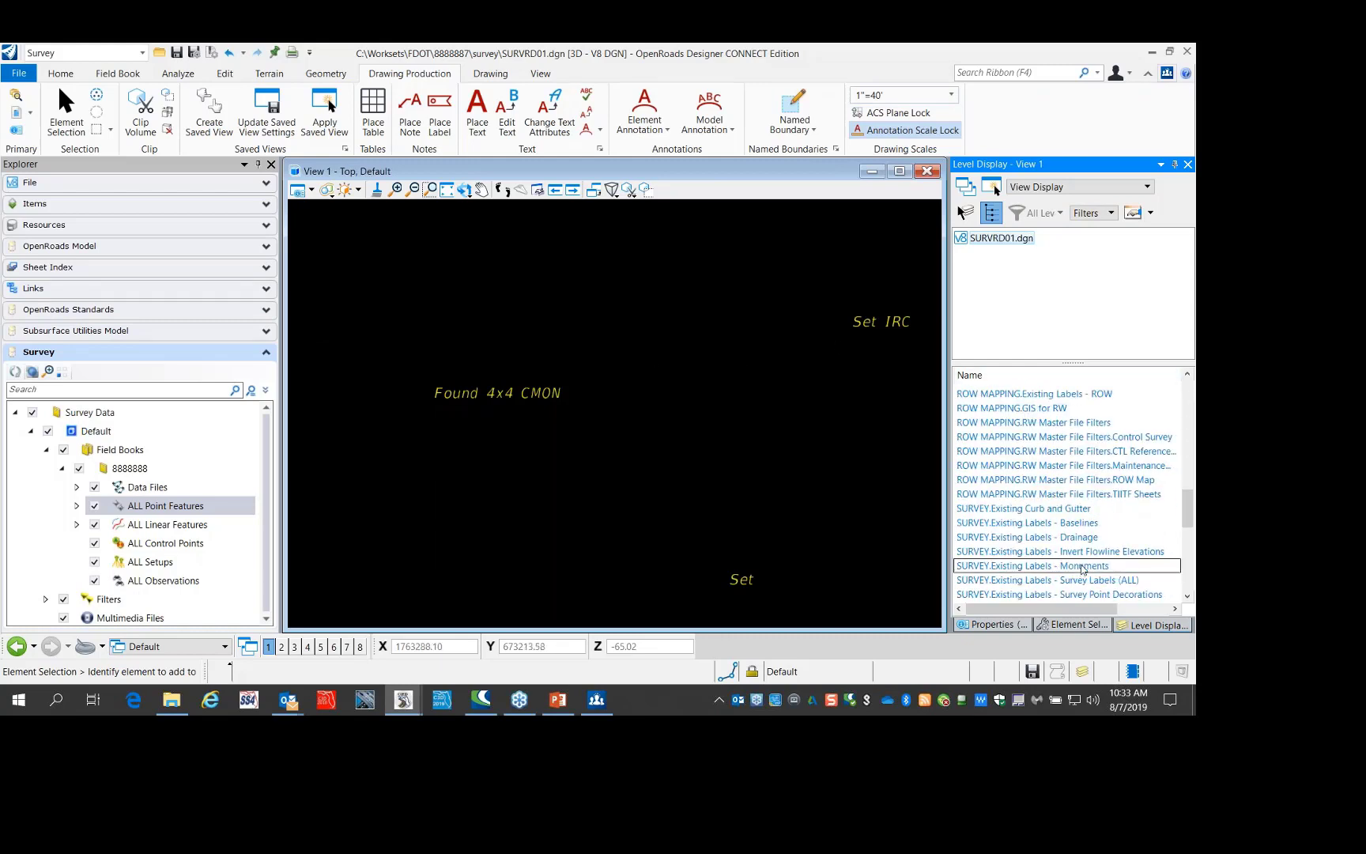
Edit the Guy Anchor label north of the overhead electric line, adding "Metal" as a second line of text
{"action": "mouse_move", "coordinate": [679, 492]}
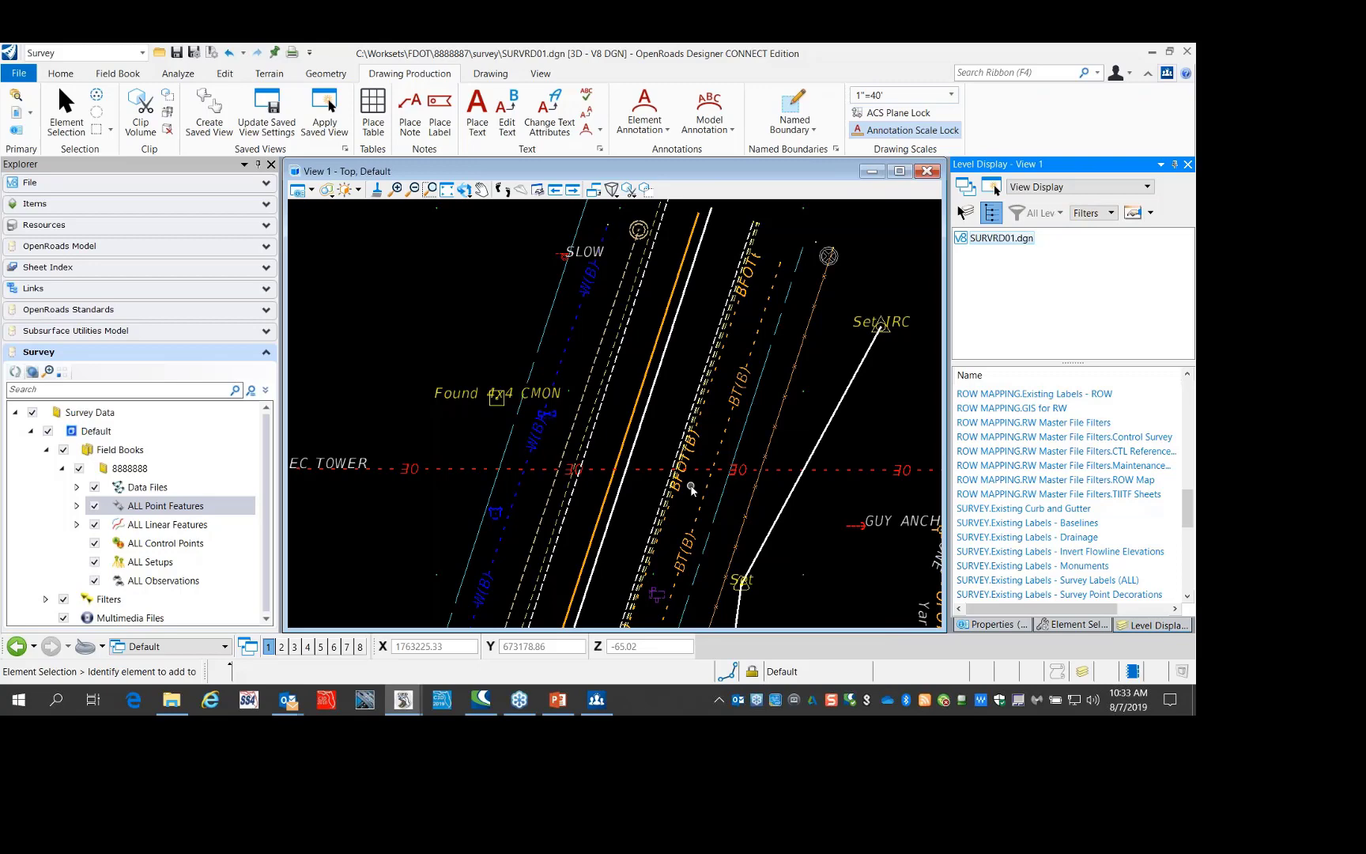
{"action": "scroll", "coordinate": [514, 329], "scroll_direction": "down", "scroll_amount": 2}
{"action": "scroll", "coordinate": [855, 417], "scroll_direction": "up", "scroll_amount": 3}
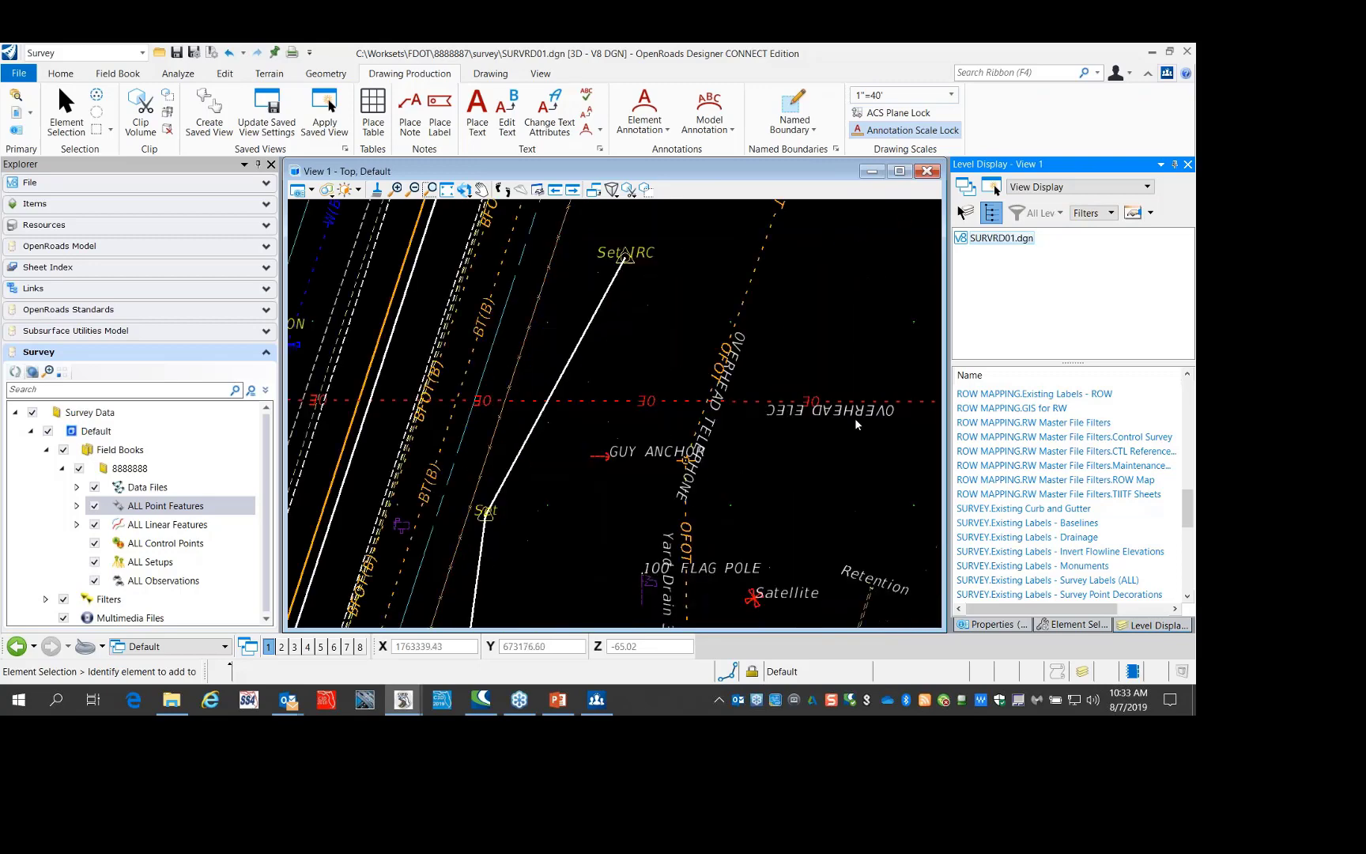
{"action": "scroll", "coordinate": [725, 288], "scroll_direction": "down", "scroll_amount": 3}
{"action": "scroll", "coordinate": [725, 287], "scroll_direction": "up", "scroll_amount": 3}
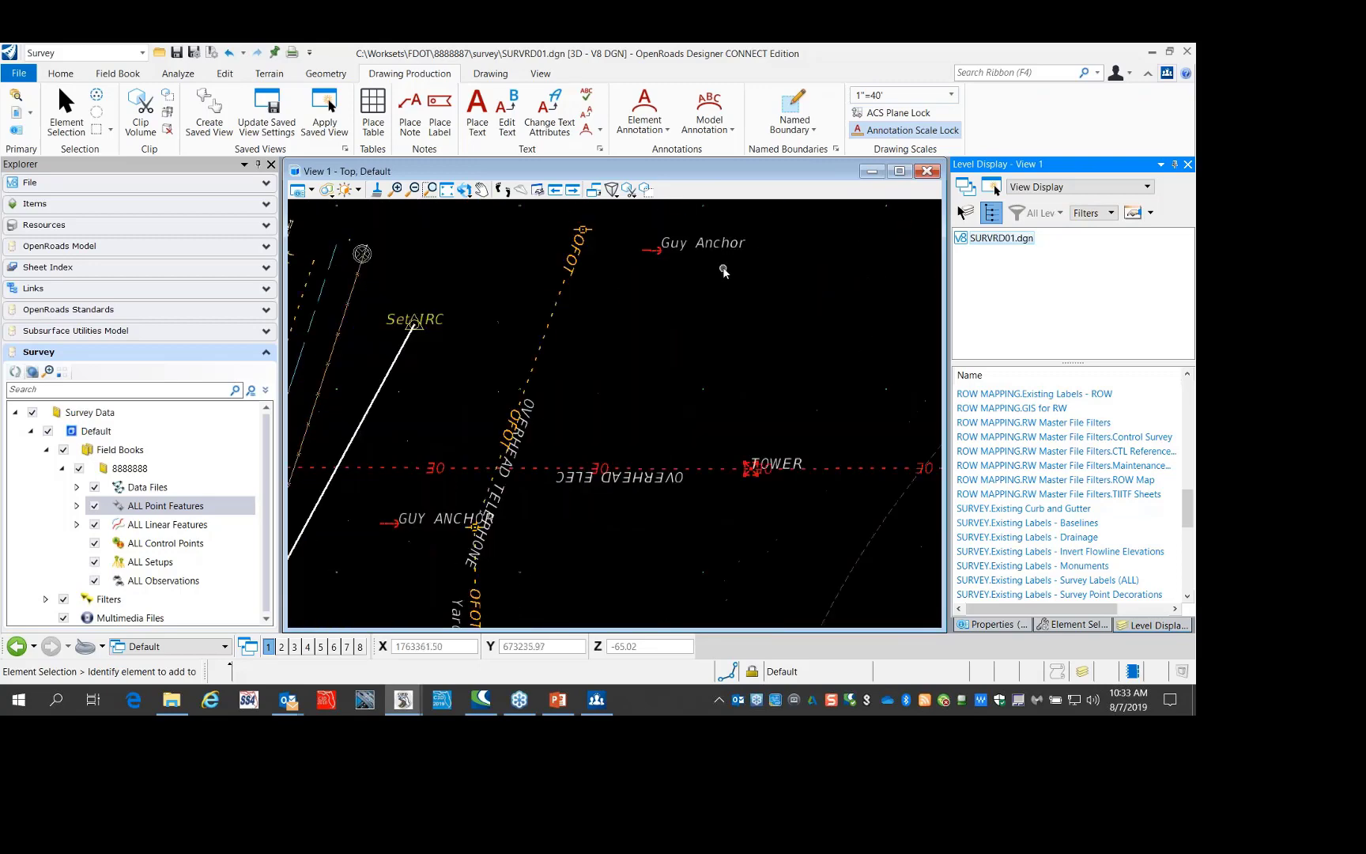
{"action": "scroll", "coordinate": [660, 338], "scroll_direction": "down", "scroll_amount": 2}
{"action": "scroll", "coordinate": [657, 336], "scroll_direction": "up", "scroll_amount": 3}
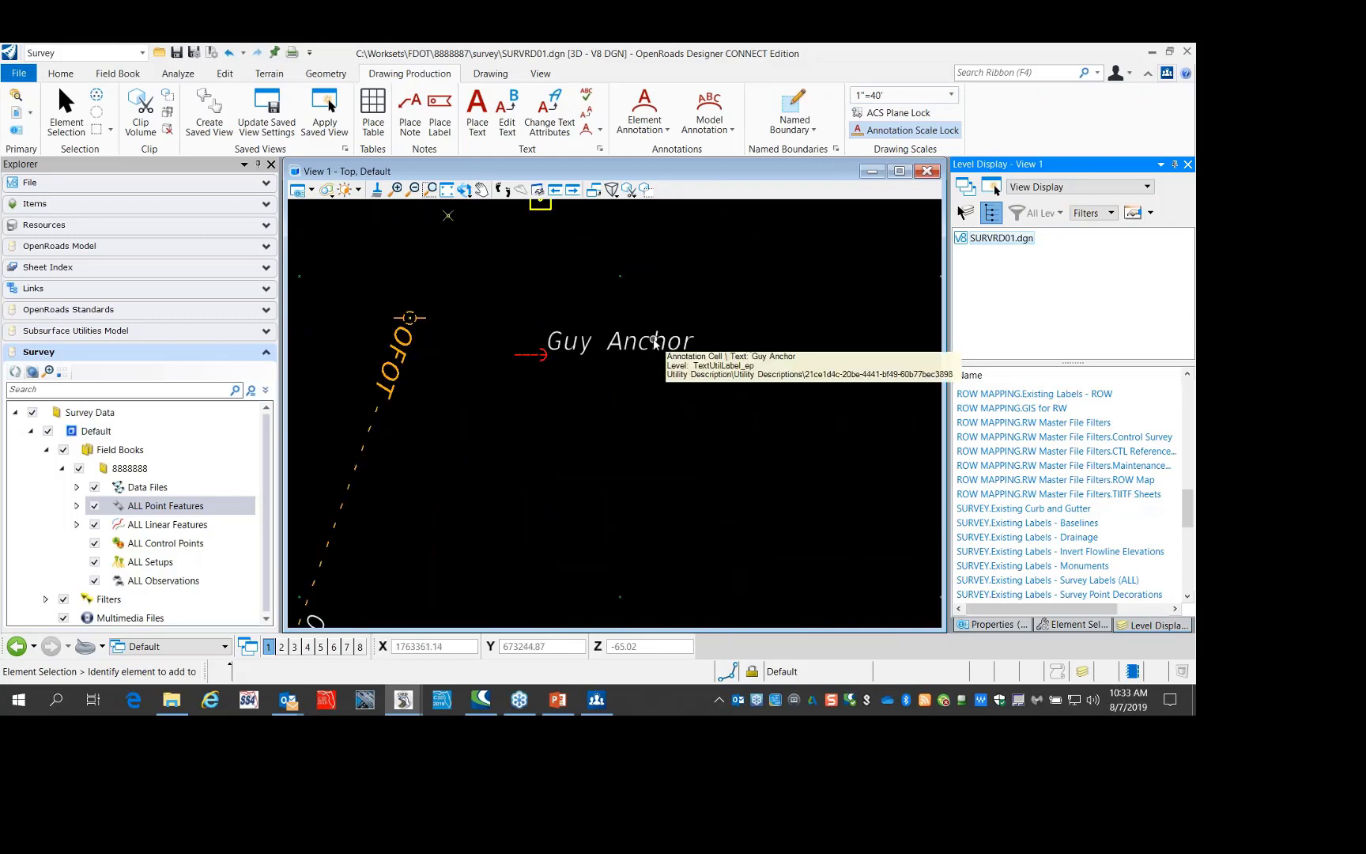
{"action": "left_click", "coordinate": [656, 341]}
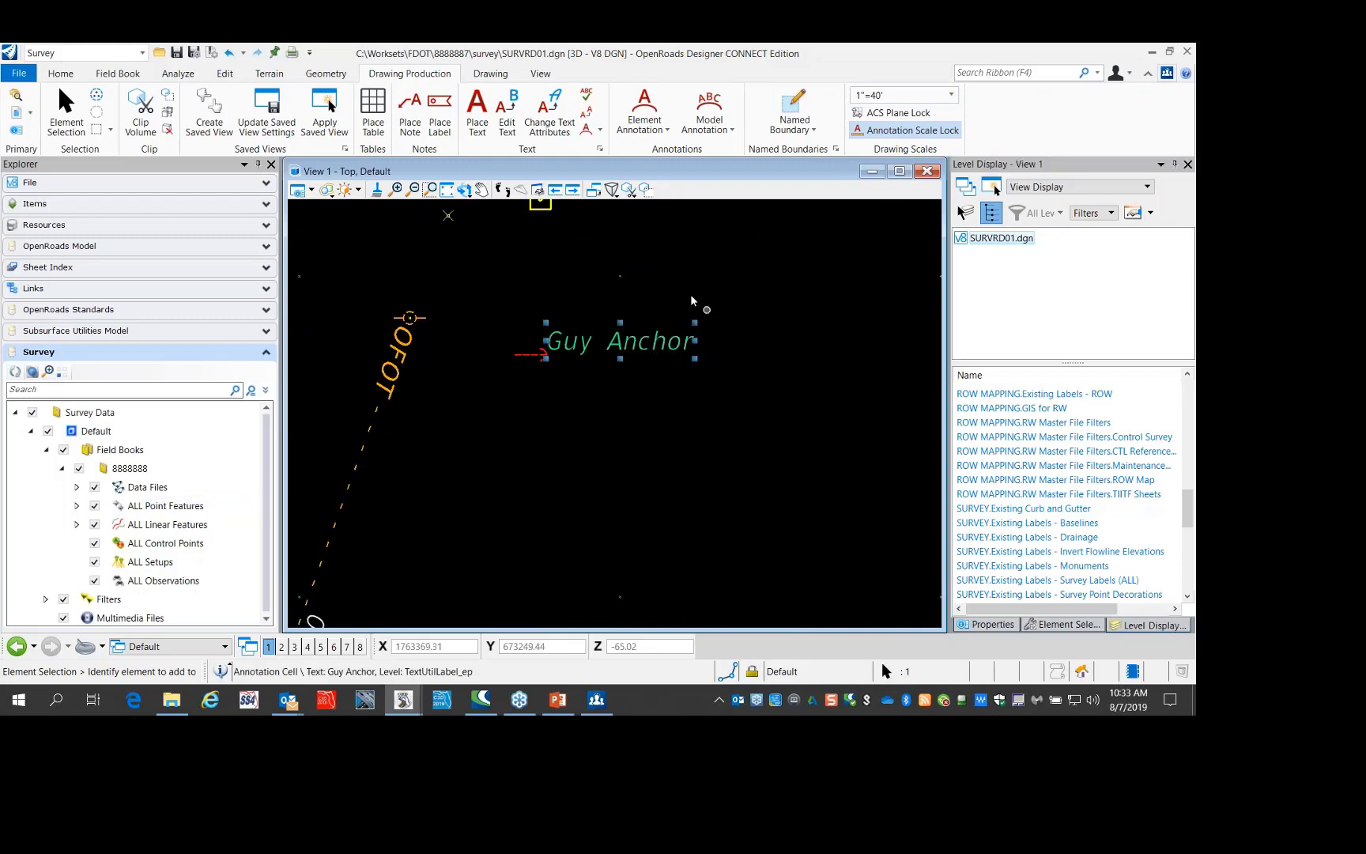
{"action": "left_click", "coordinate": [507, 115]}
{"action": "left_click", "coordinate": [666, 328]}
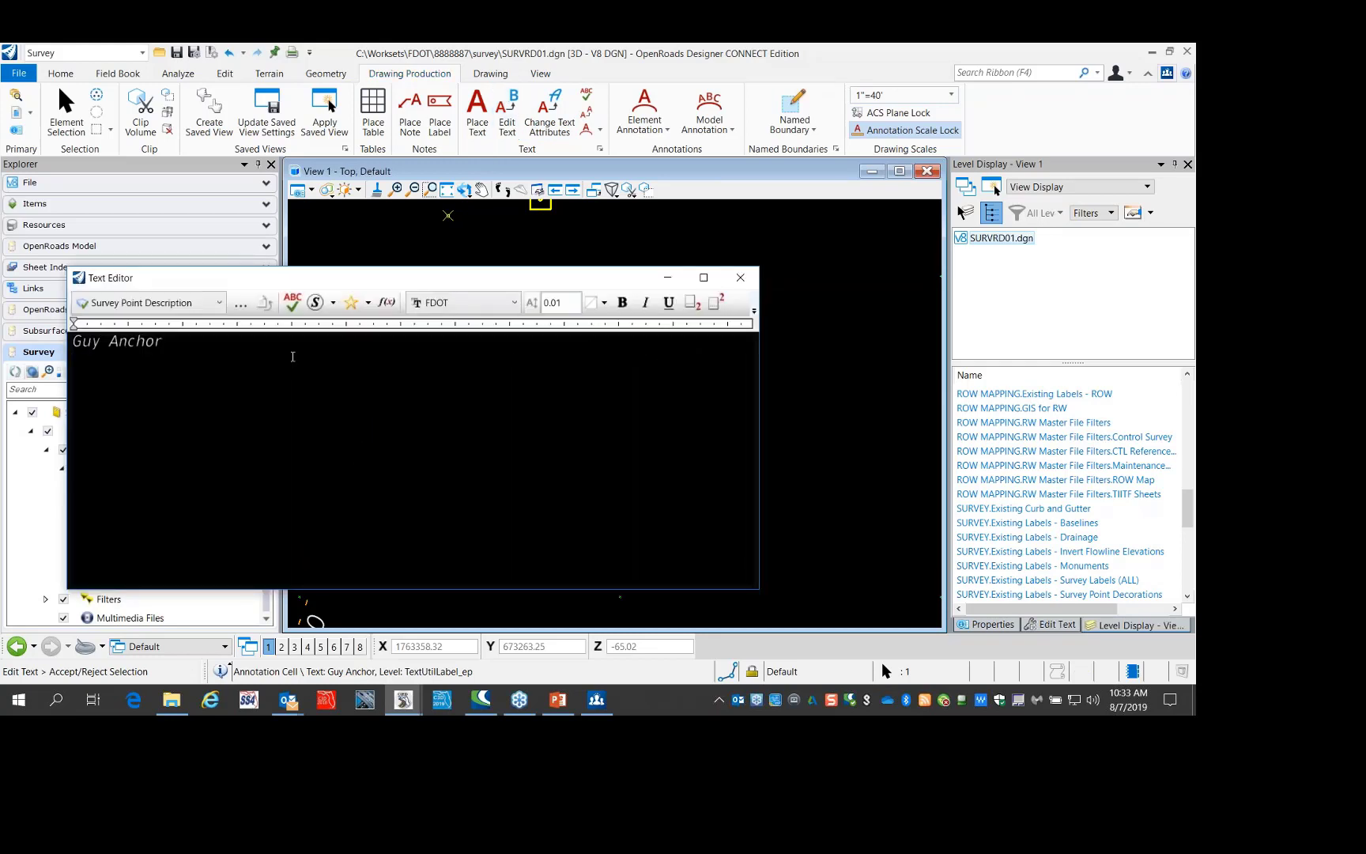
{"action": "type", "text": "Metal"}
{"action": "key", "text": "Return"}
{"action": "left_click", "coordinate": [869, 327]}
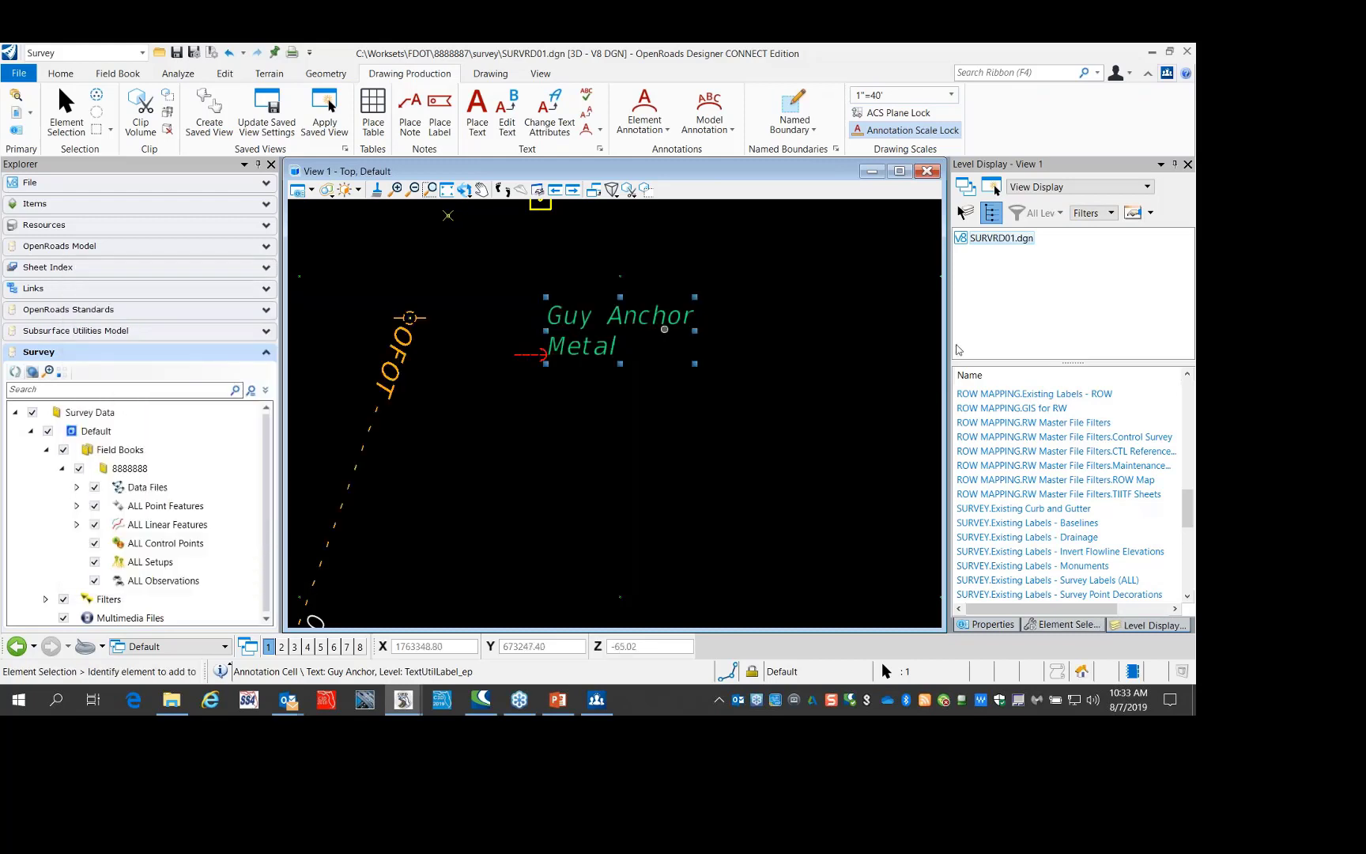
{"action": "left_click", "coordinate": [803, 326]}
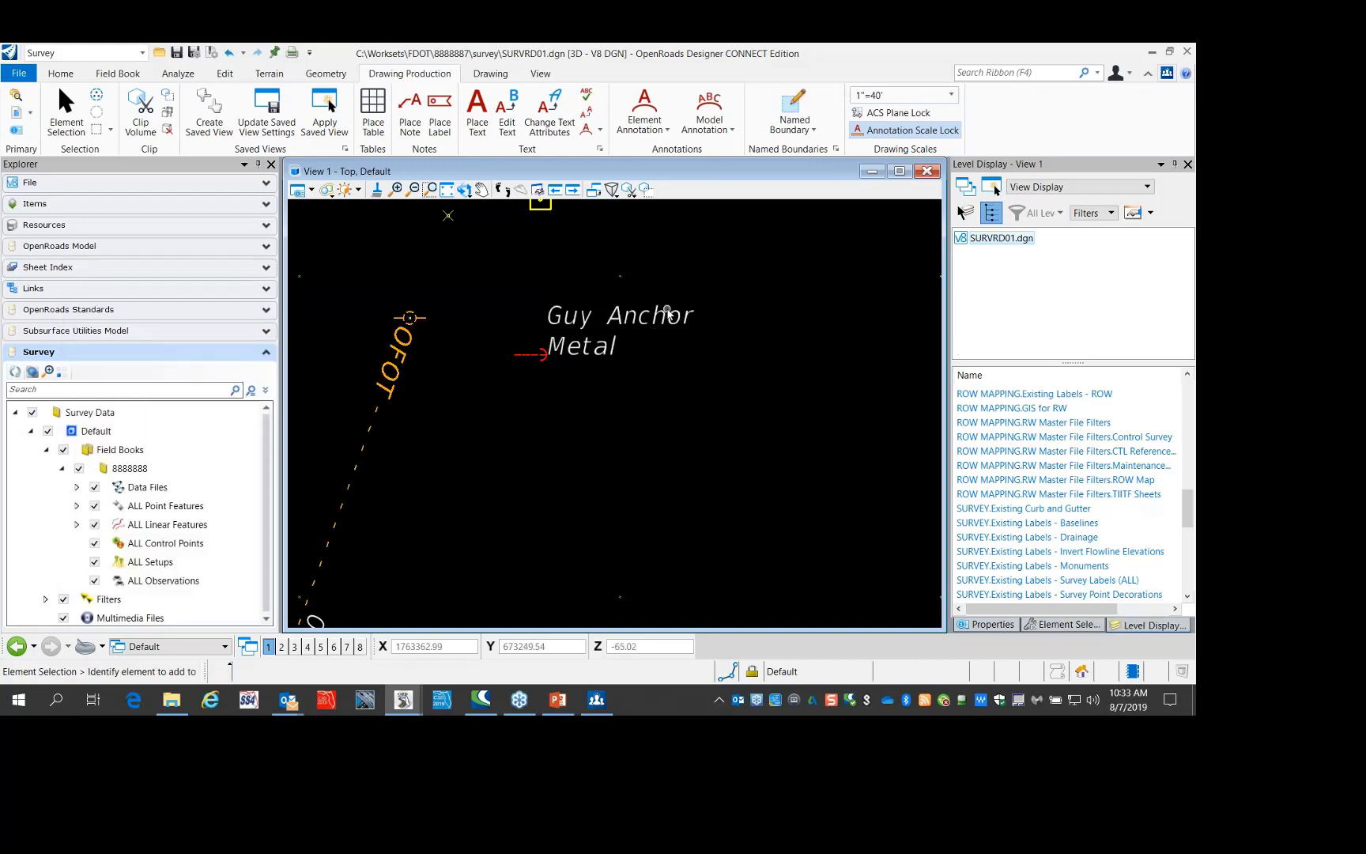
Move the two-line Guy Anchor label up and to the right, clear of its guy anchor symbol
{"action": "left_click", "coordinate": [620, 326]}
{"action": "left_click_drag", "start_coordinate": [619, 326], "coordinate": [733, 301]}
{"action": "left_click", "coordinate": [724, 255]}
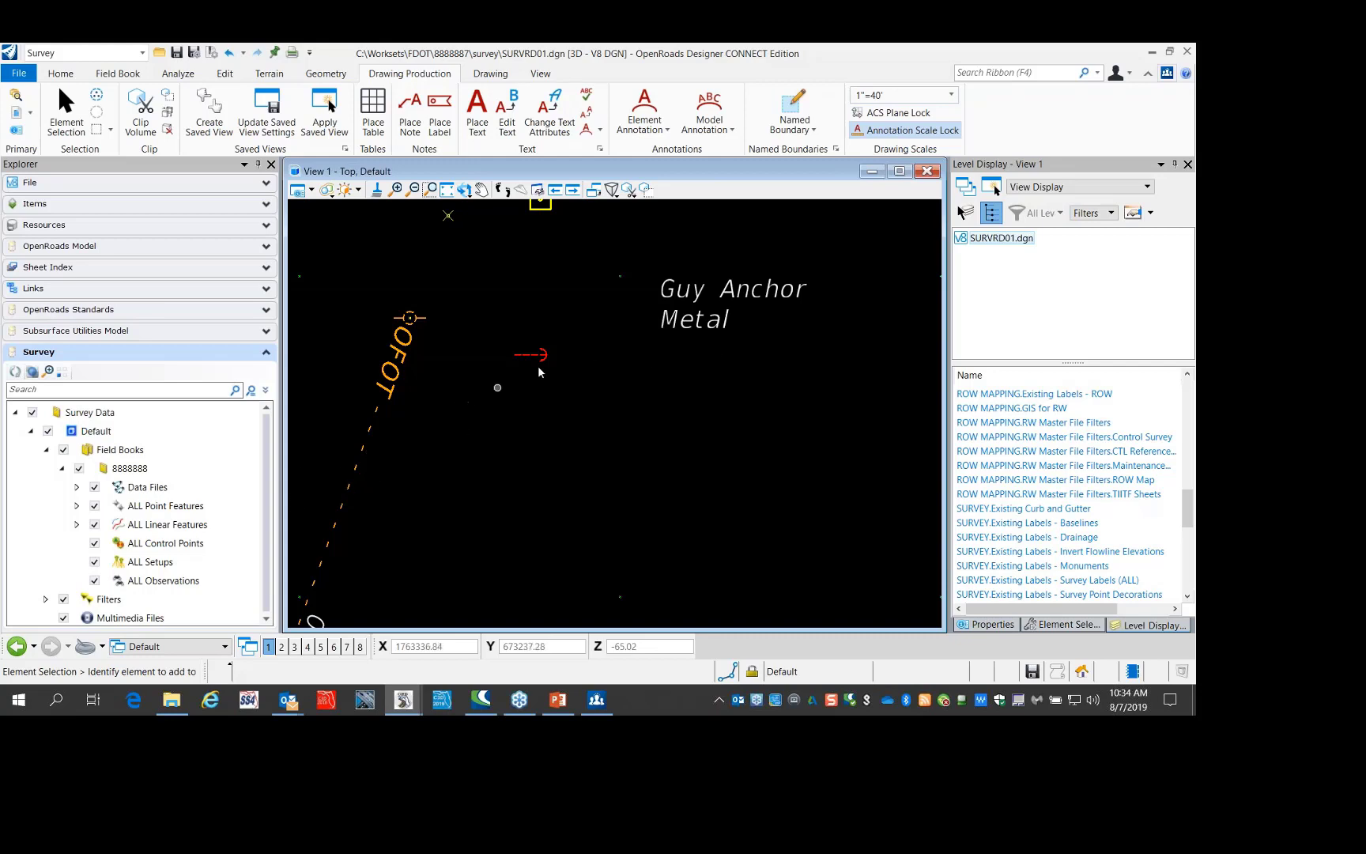
Remove all model annotations from the survey drawing
{"action": "mouse_move", "coordinate": [732, 327]}
{"action": "scroll", "coordinate": [595, 336], "scroll_direction": "down", "scroll_amount": 5}
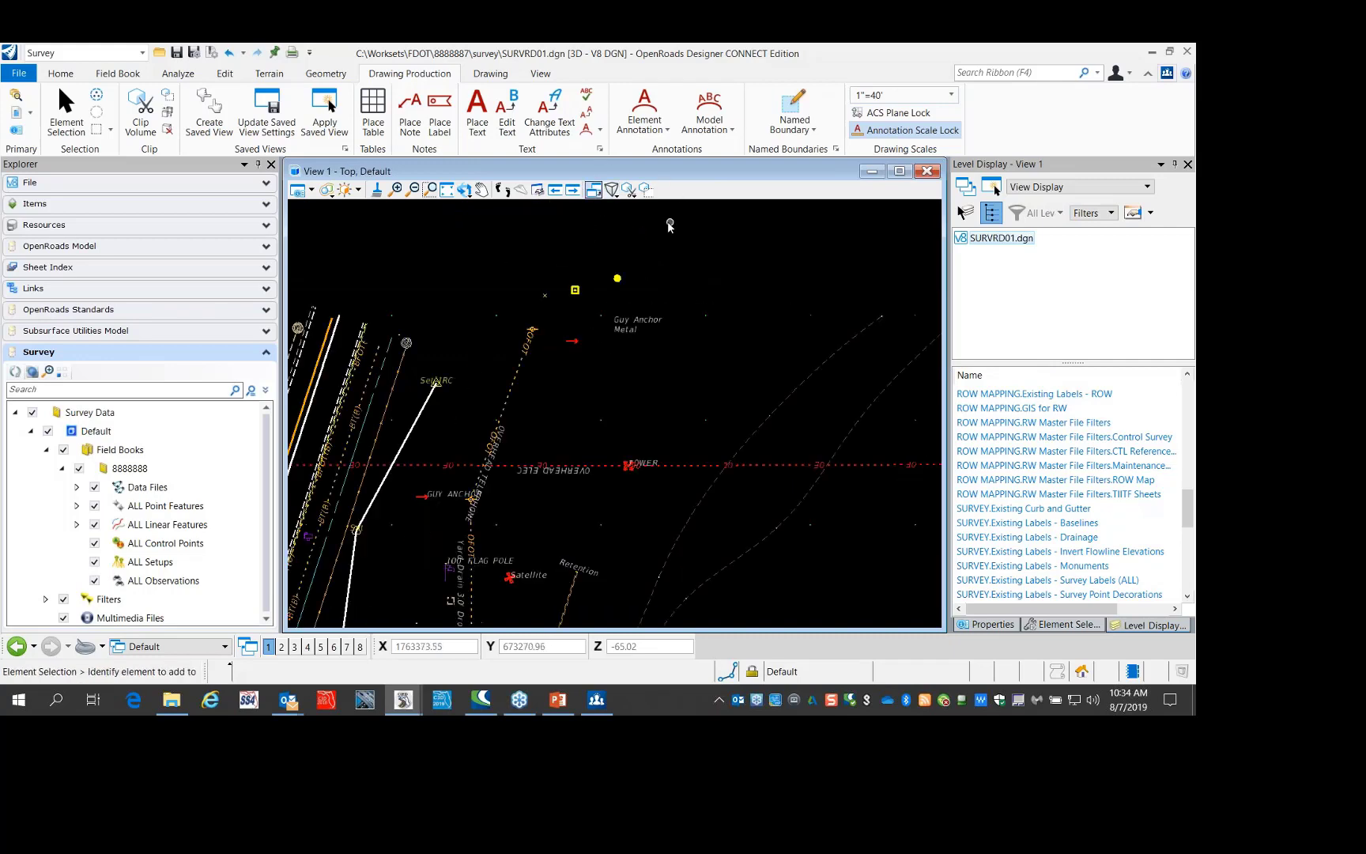
{"action": "left_click", "coordinate": [714, 129]}
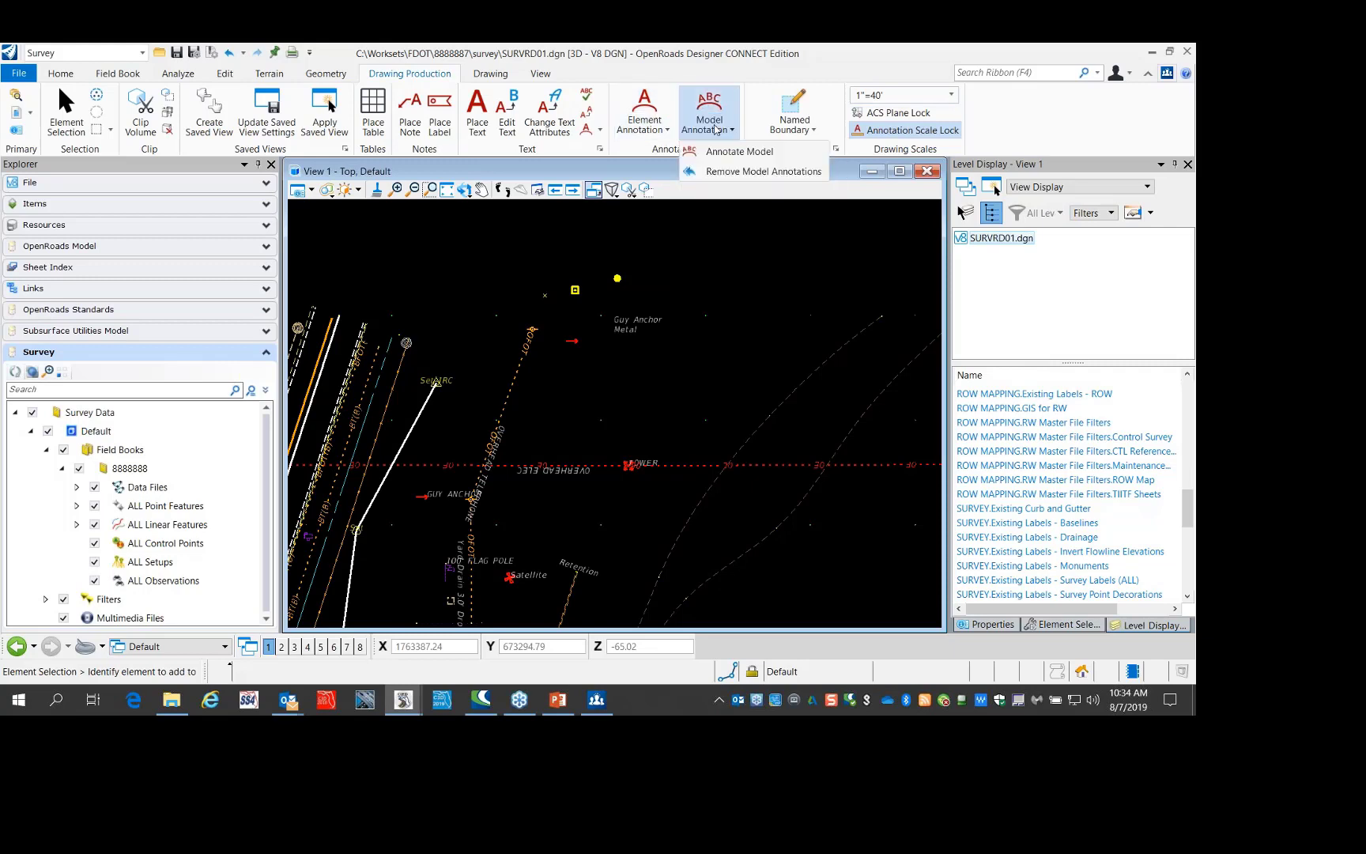
{"action": "left_click", "coordinate": [740, 172]}
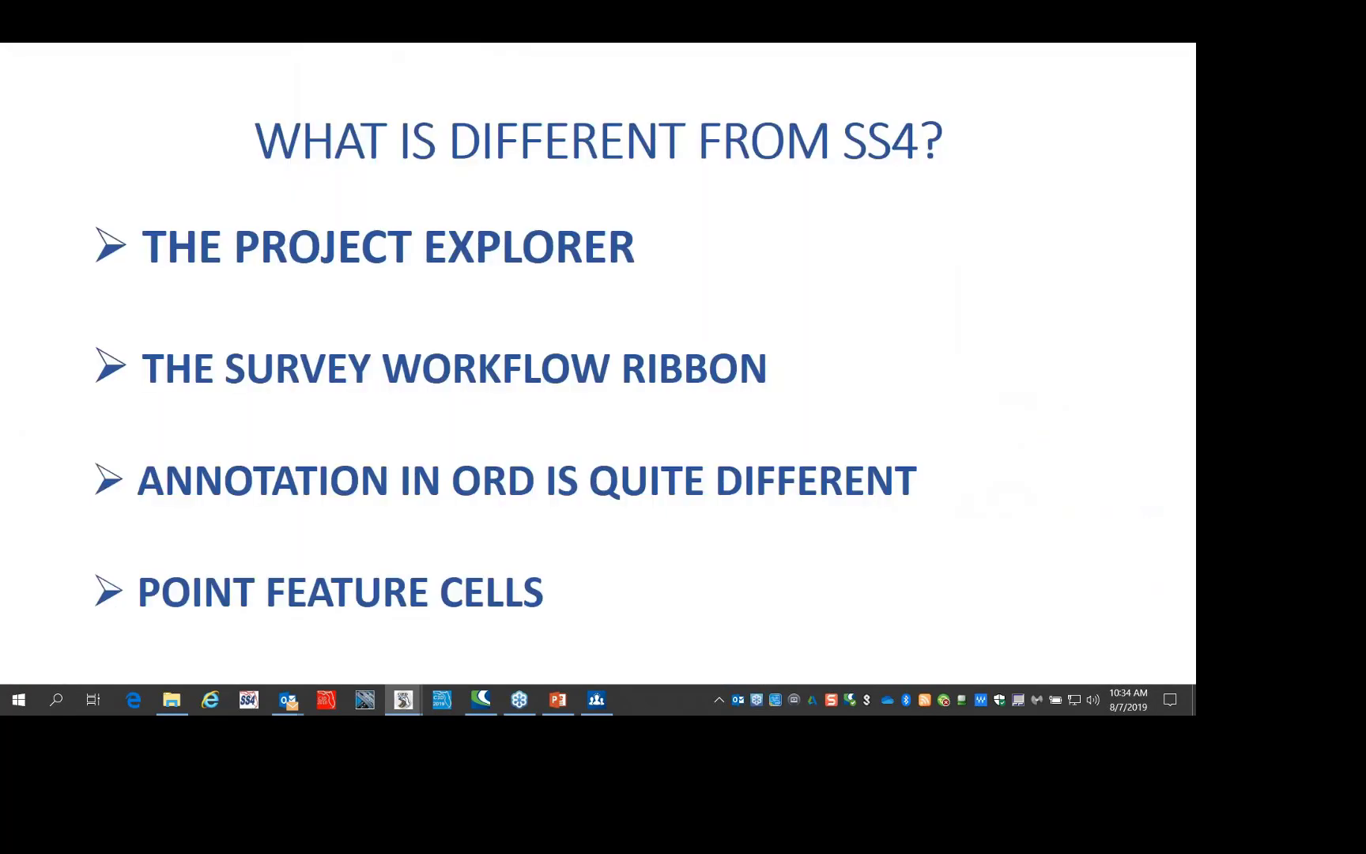
Switch from the slide show back to the SURVRD01.dgn drawing in OpenRoads Designer
{"action": "mouse_move", "coordinate": [404, 699]}
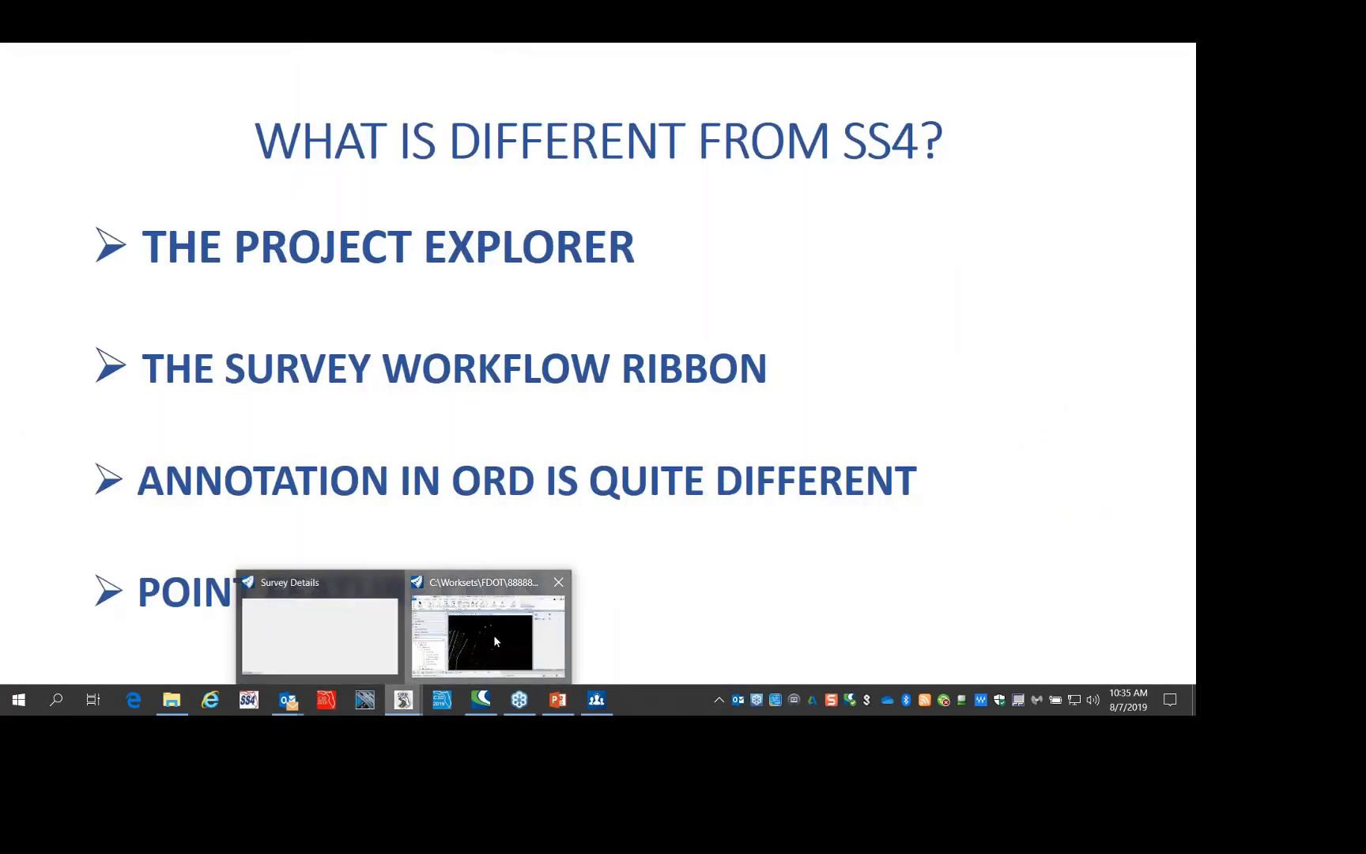
{"action": "left_click", "coordinate": [494, 637]}
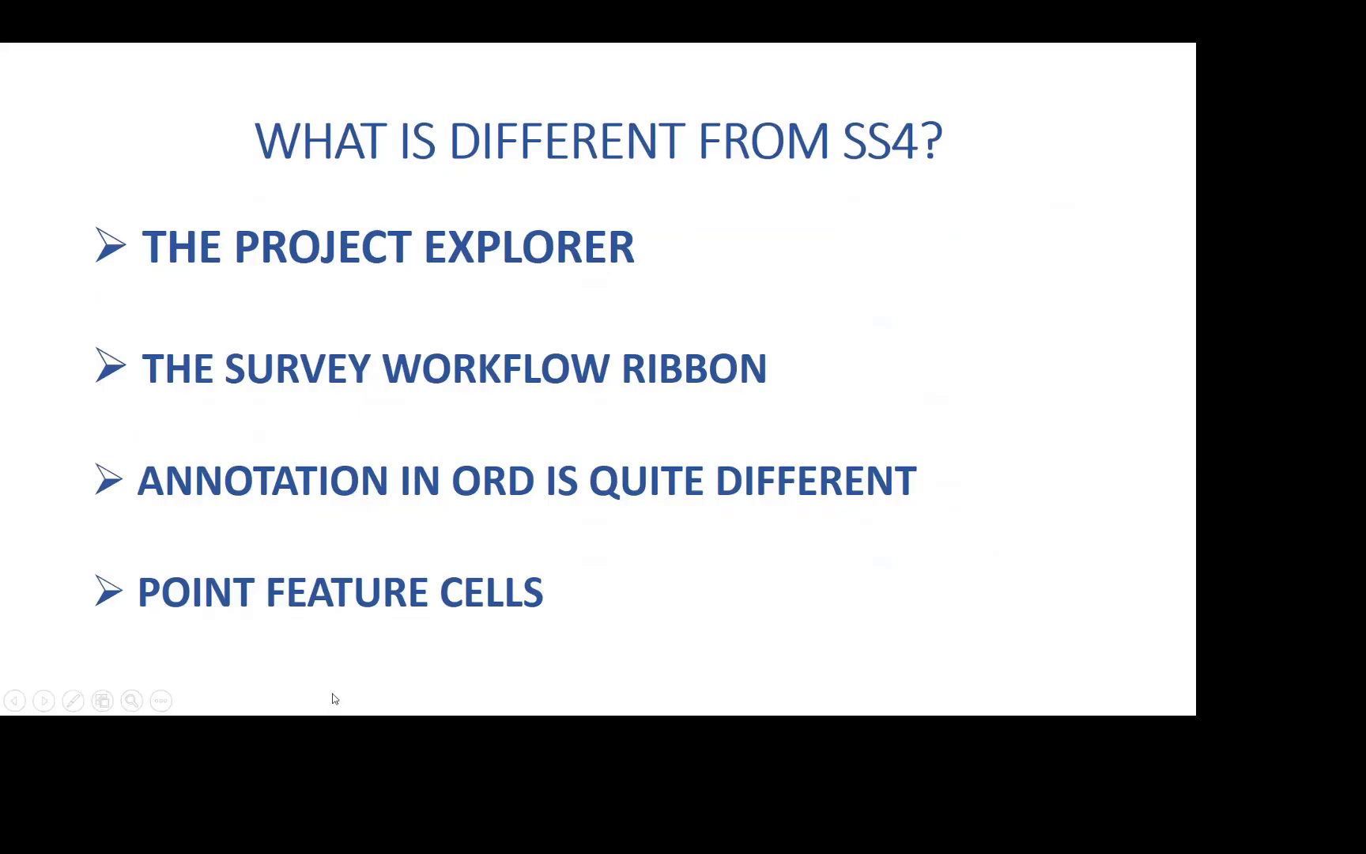
{"action": "key", "text": "super"}
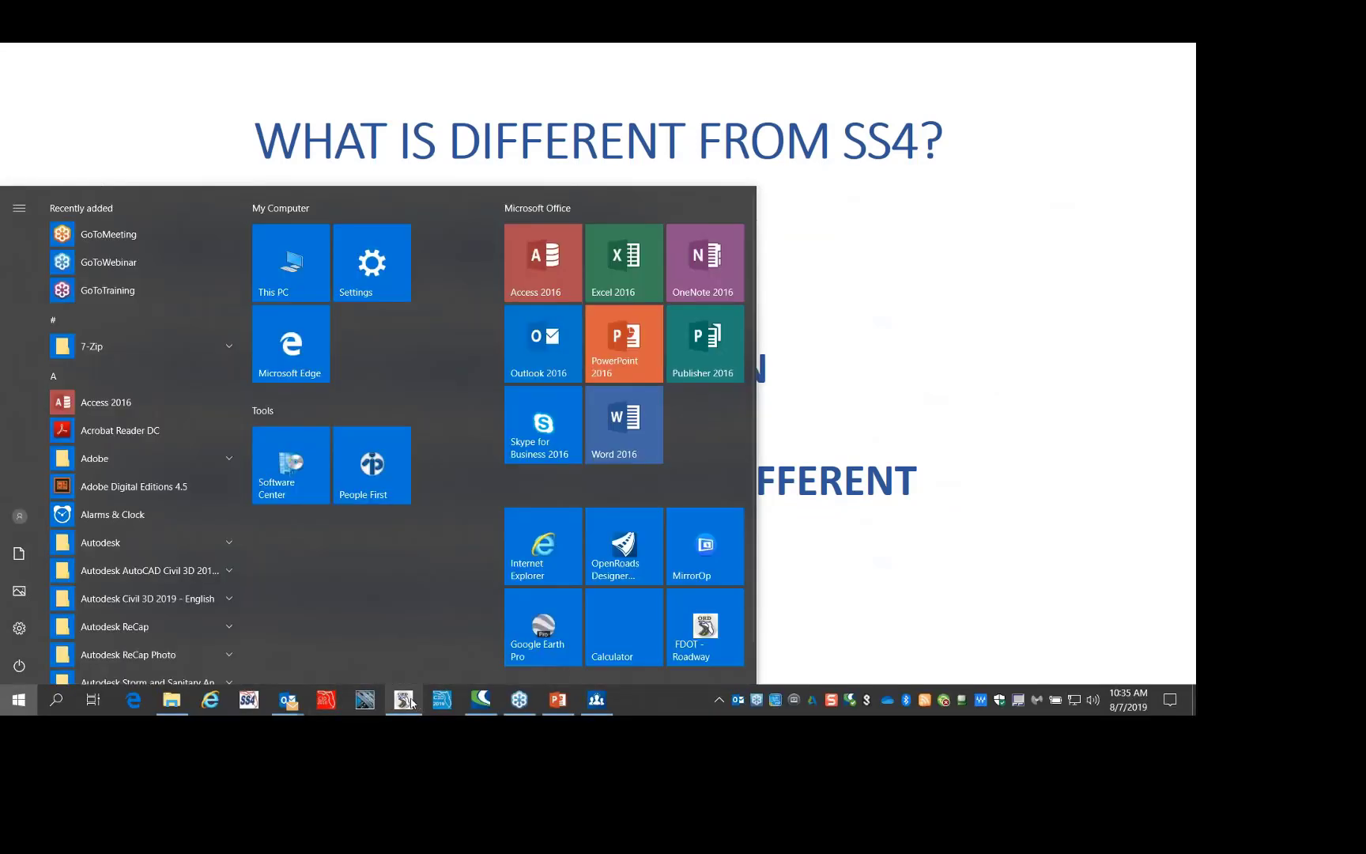
{"action": "left_click", "coordinate": [404, 700]}
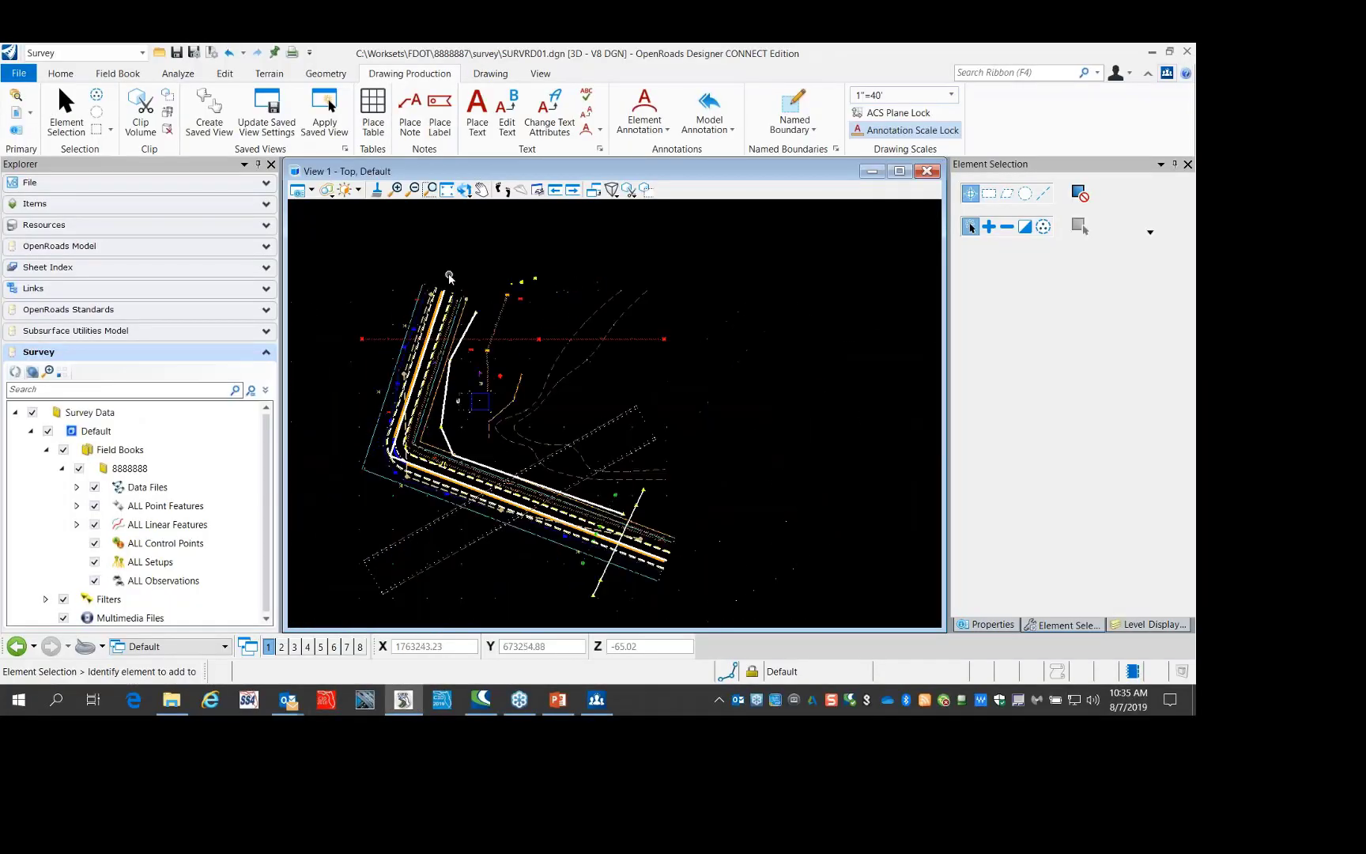
Turn off the display of the Default survey data and examine the remaining baseline geometry and yellow point symbols
{"action": "left_click", "coordinate": [49, 432]}
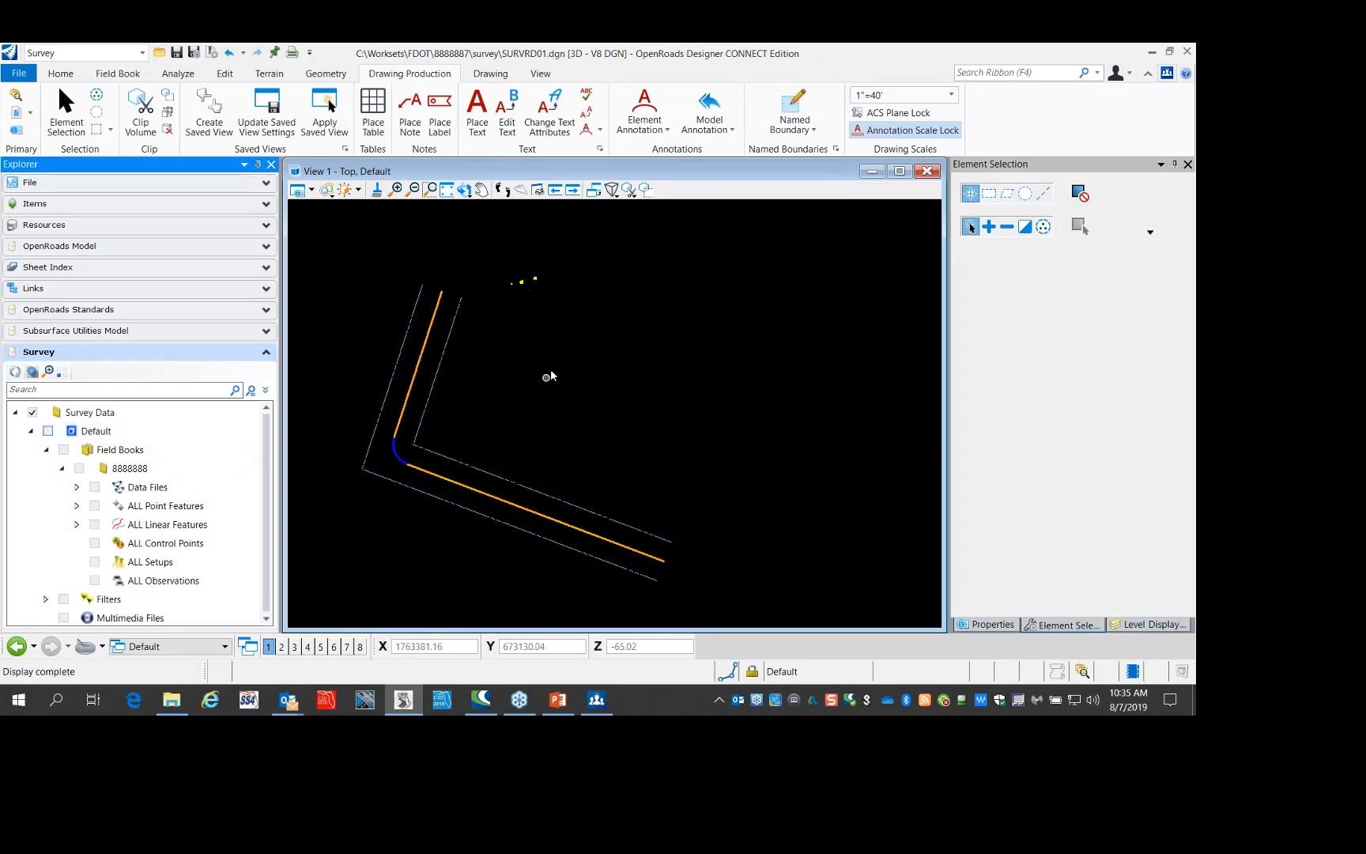
{"action": "scroll", "coordinate": [527, 277], "scroll_direction": "up", "scroll_amount": 4}
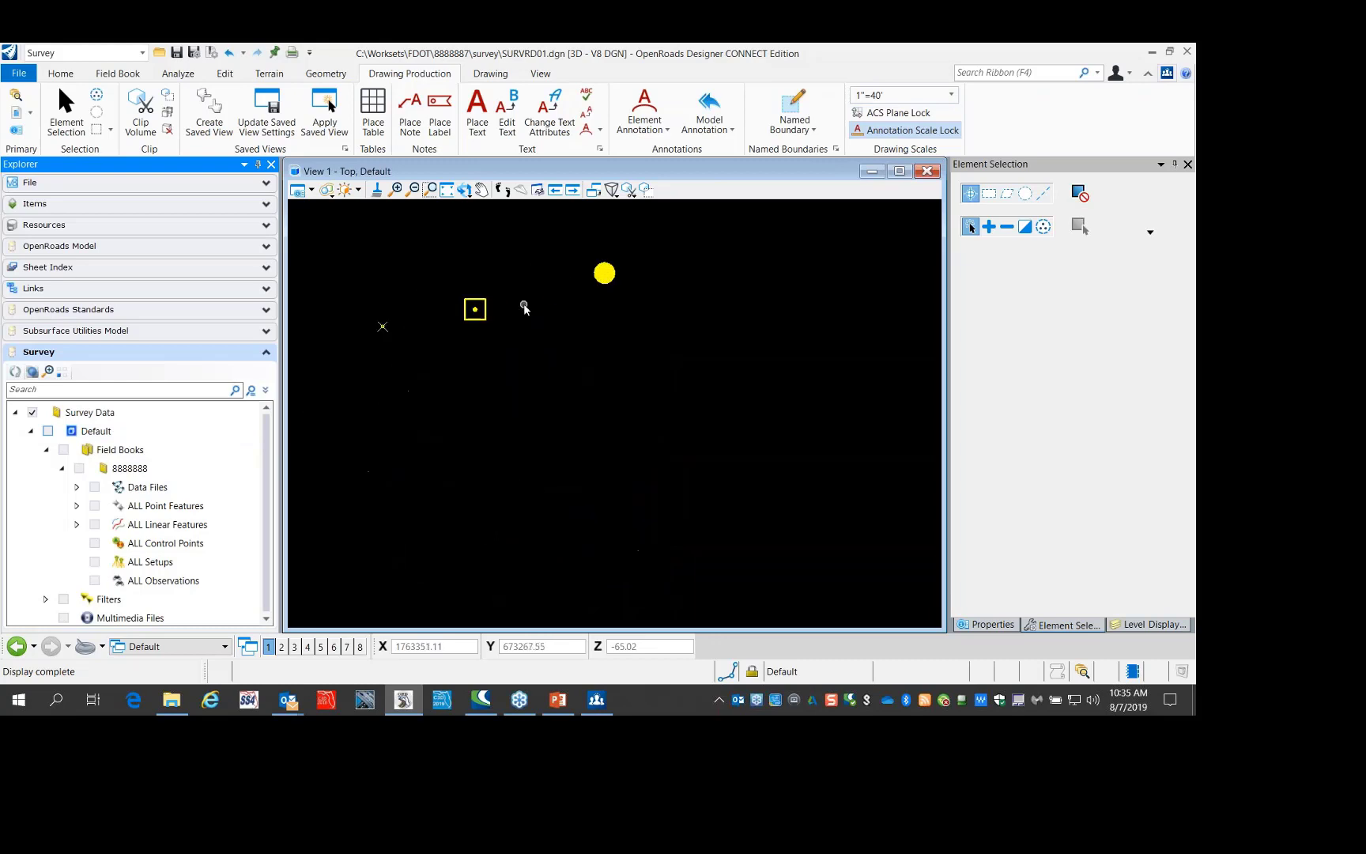
{"action": "scroll", "coordinate": [486, 307], "scroll_direction": "down", "scroll_amount": 2}
{"action": "scroll", "coordinate": [494, 307], "scroll_direction": "down", "scroll_amount": 3}
{"action": "scroll", "coordinate": [499, 305], "scroll_direction": "up", "scroll_amount": 3}
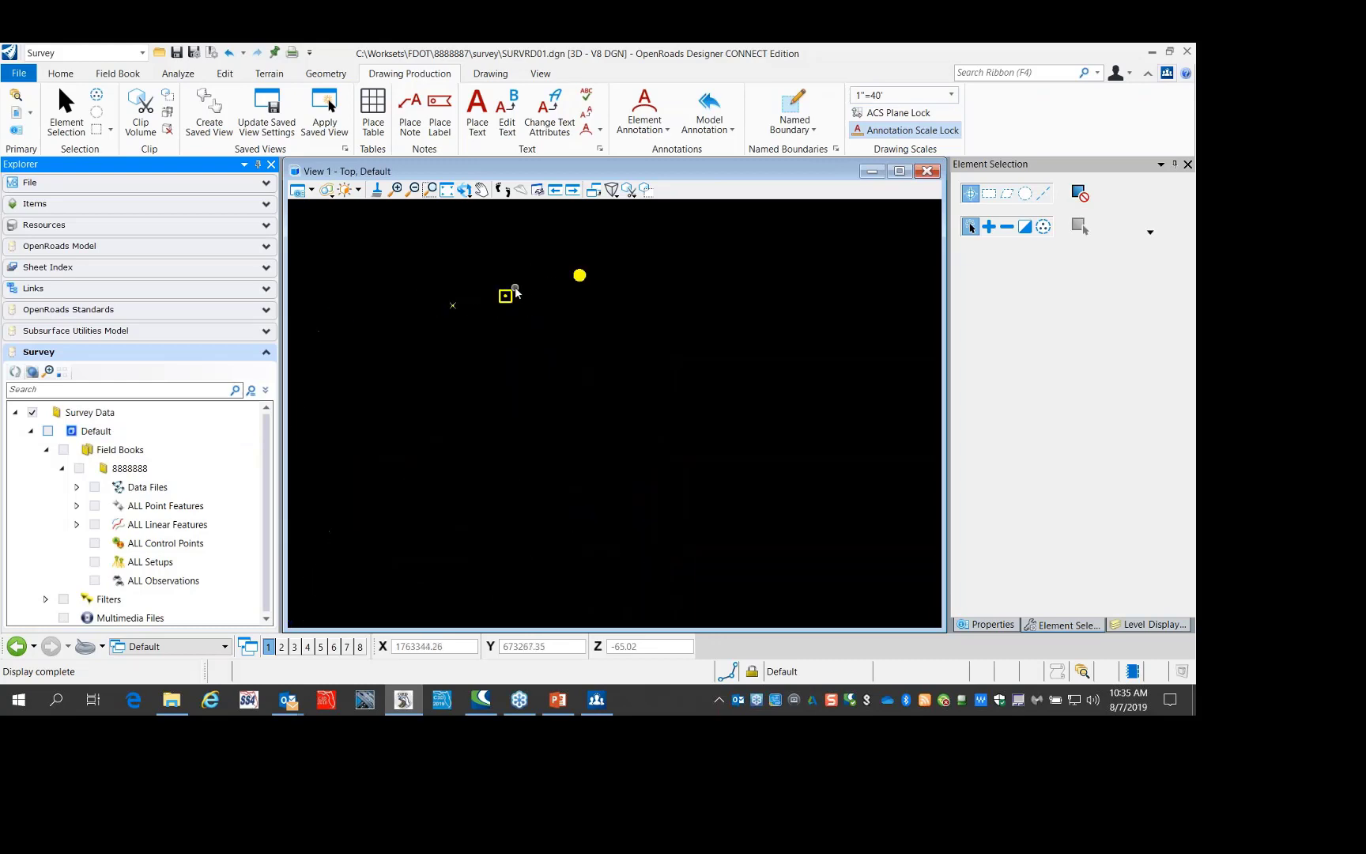
{"action": "scroll", "coordinate": [512, 290], "scroll_direction": "down", "scroll_amount": 1}
{"action": "scroll", "coordinate": [518, 286], "scroll_direction": "down", "scroll_amount": 1}
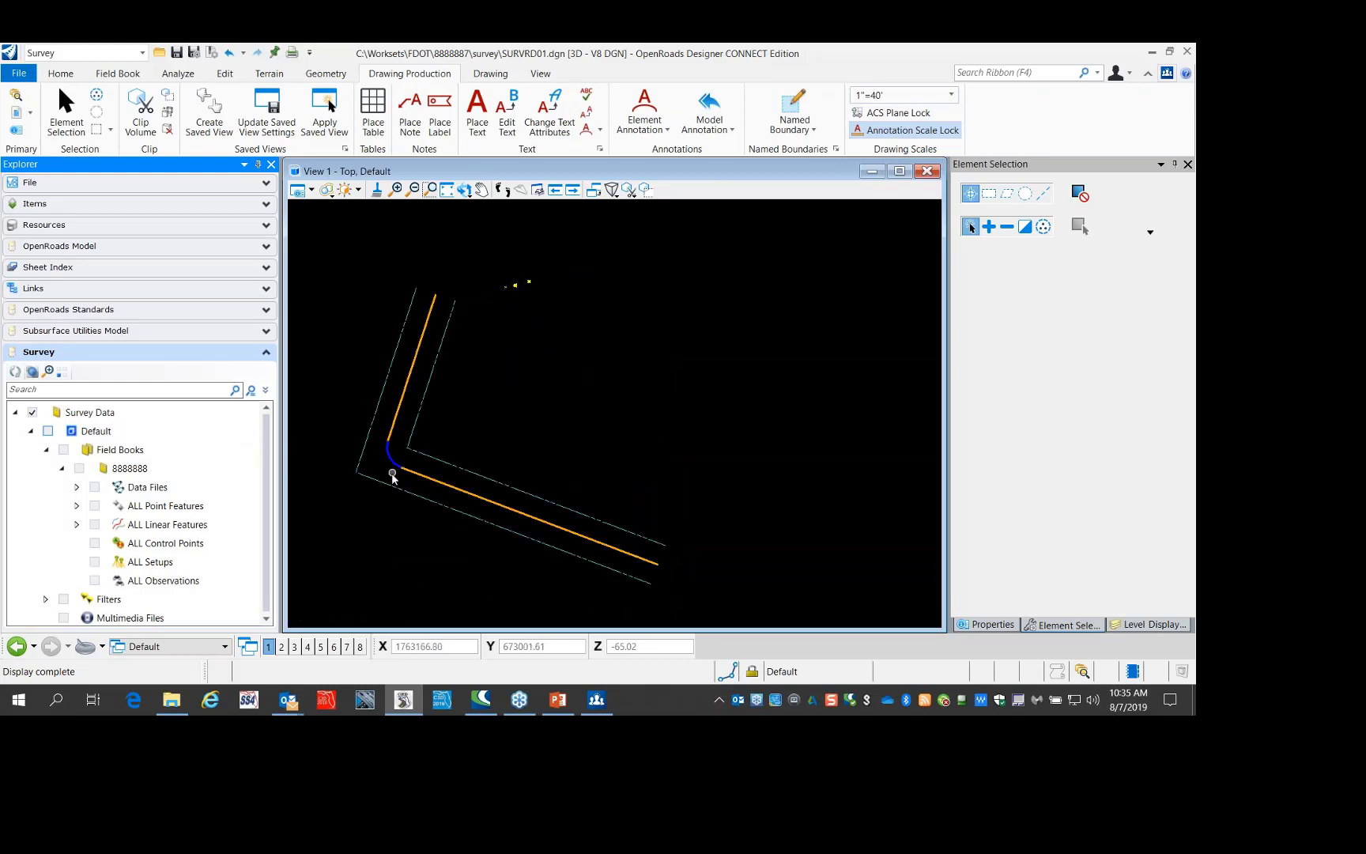
{"action": "scroll", "coordinate": [392, 475], "scroll_direction": "up", "scroll_amount": 2}
{"action": "scroll", "coordinate": [348, 448], "scroll_direction": "down", "scroll_amount": 2}
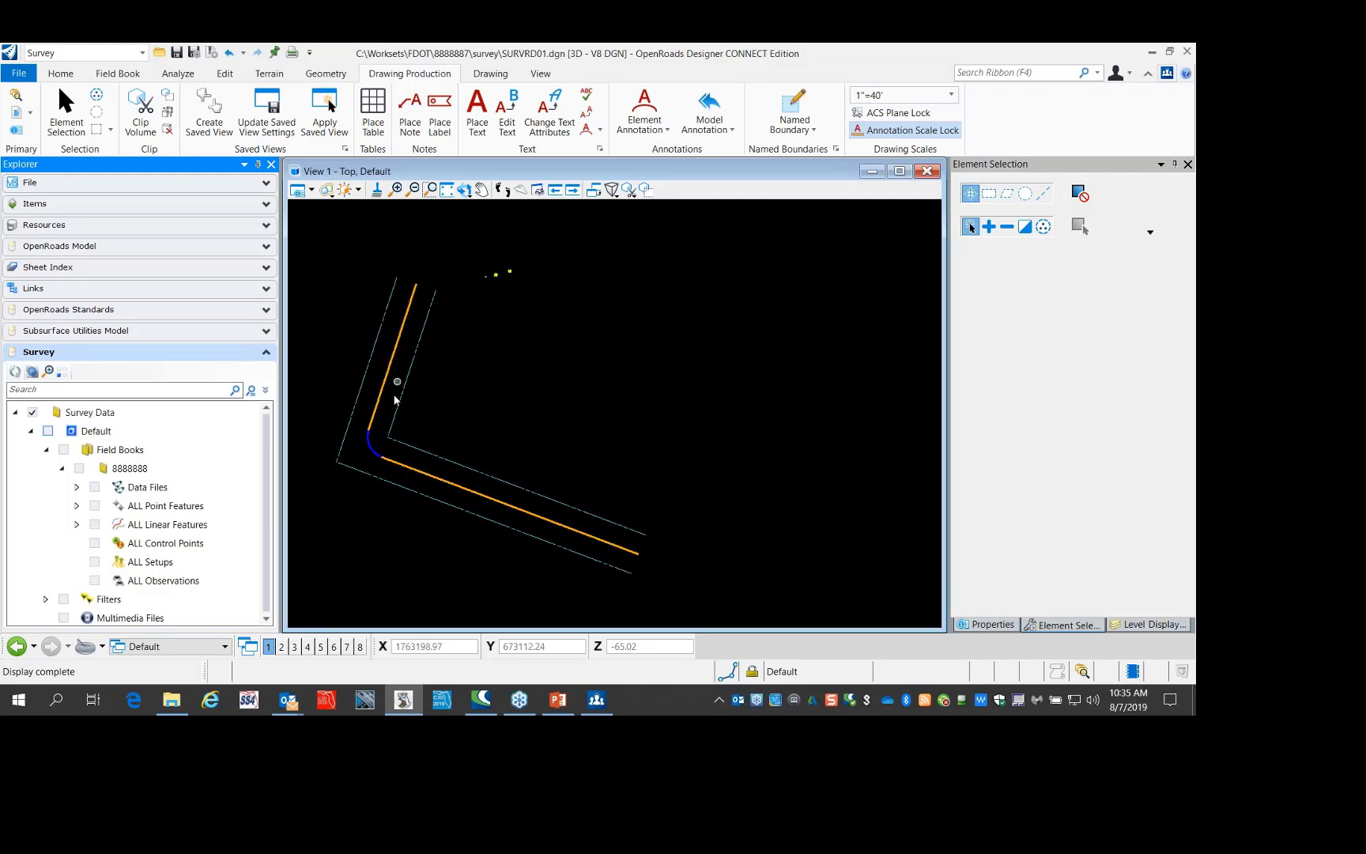
Select the baseline to review its bearings and distances, deselect it, and inspect the nearby yellow point symbols
{"action": "left_click", "coordinate": [379, 459]}
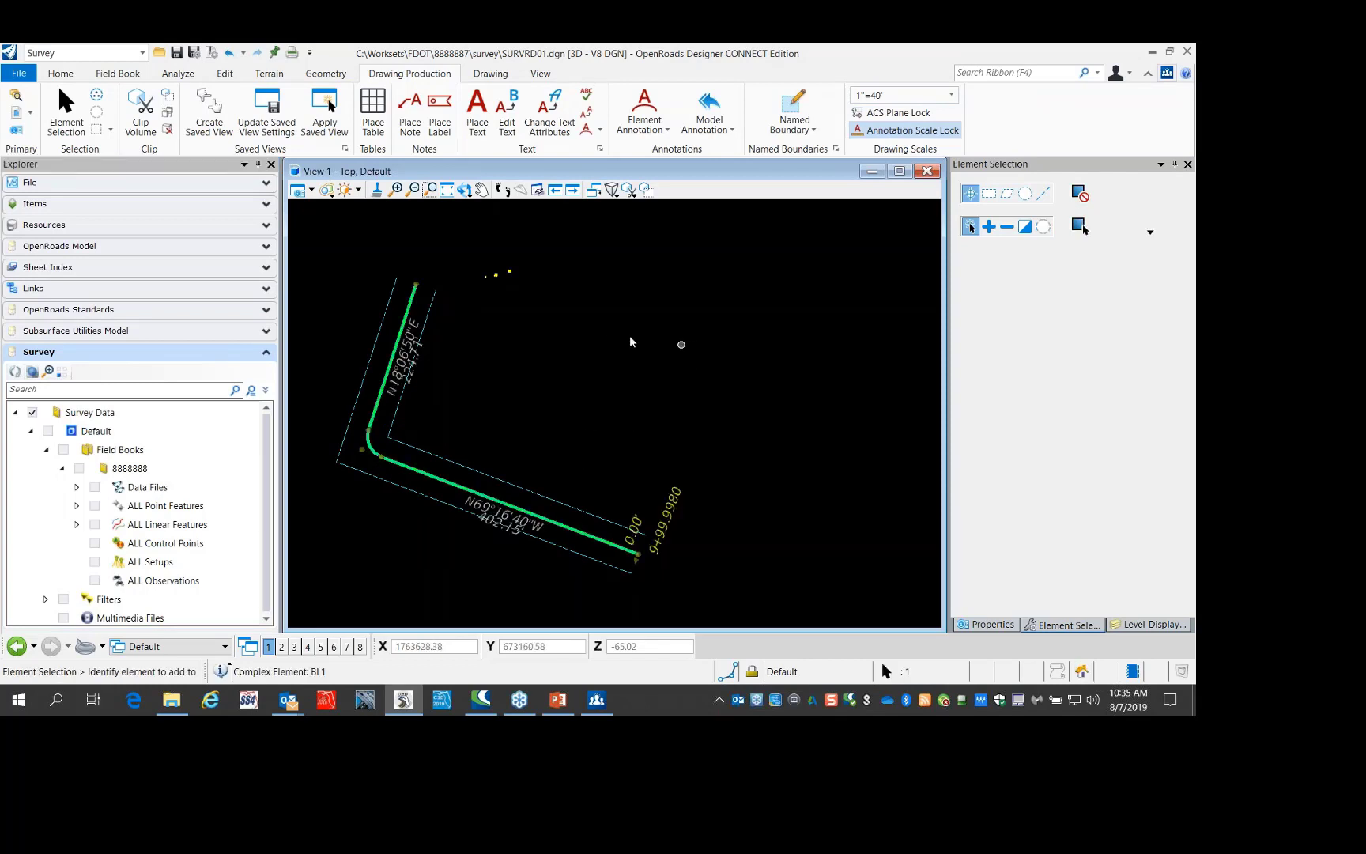
{"action": "left_click", "coordinate": [463, 396]}
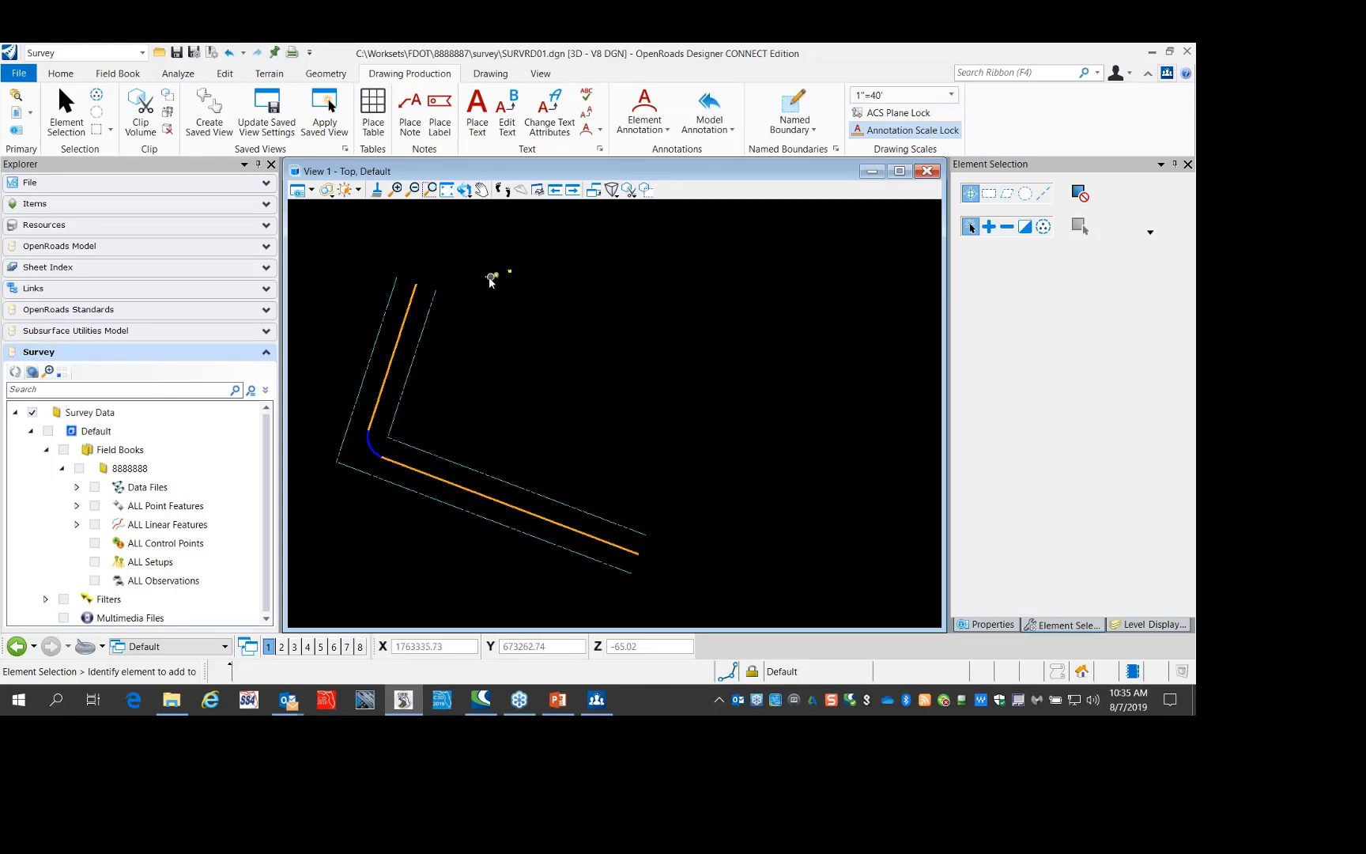
{"action": "scroll", "coordinate": [487, 277], "scroll_direction": "up", "scroll_amount": 3}
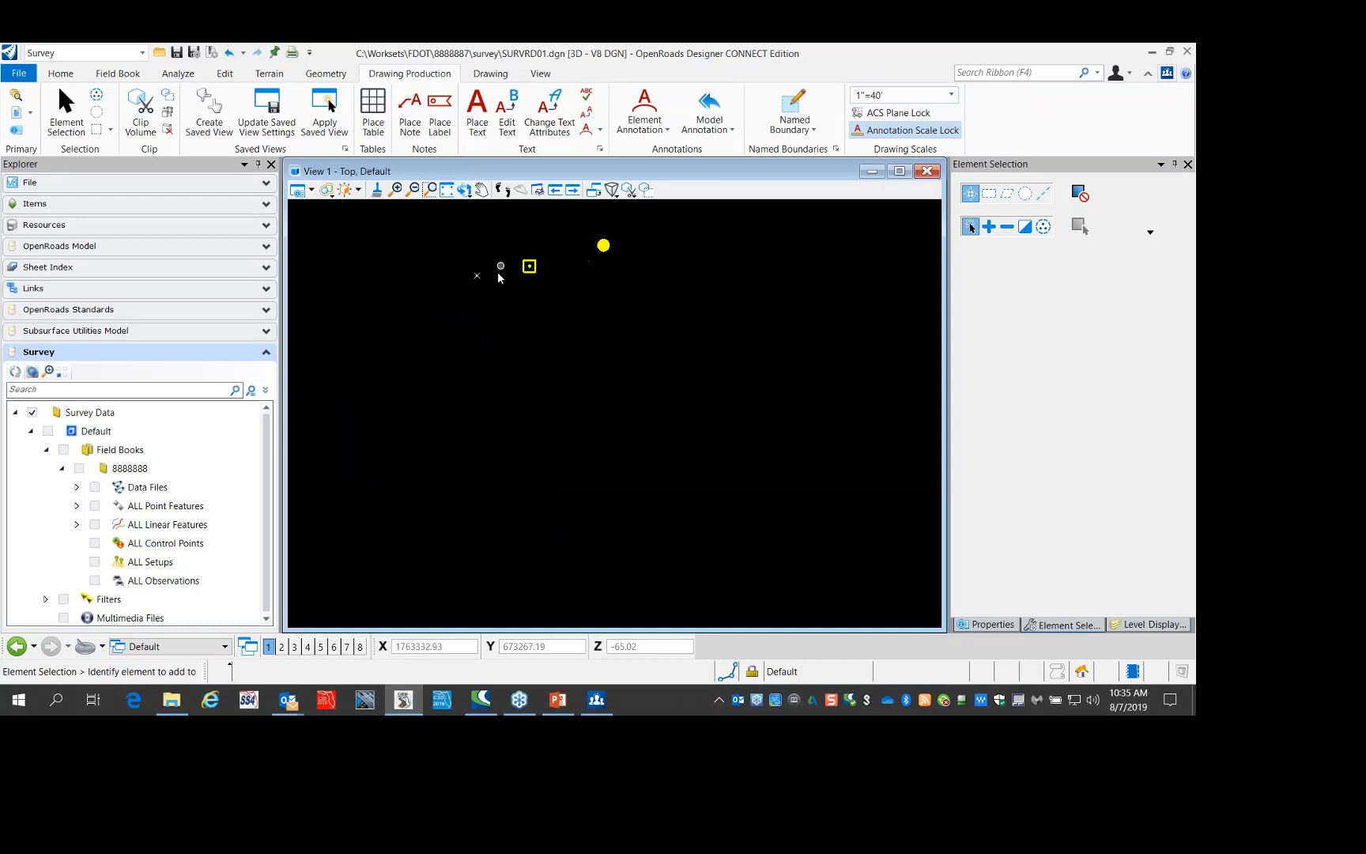
{"action": "scroll", "coordinate": [494, 282], "scroll_direction": "down", "scroll_amount": 1}
{"action": "scroll", "coordinate": [495, 281], "scroll_direction": "down", "scroll_amount": 2}
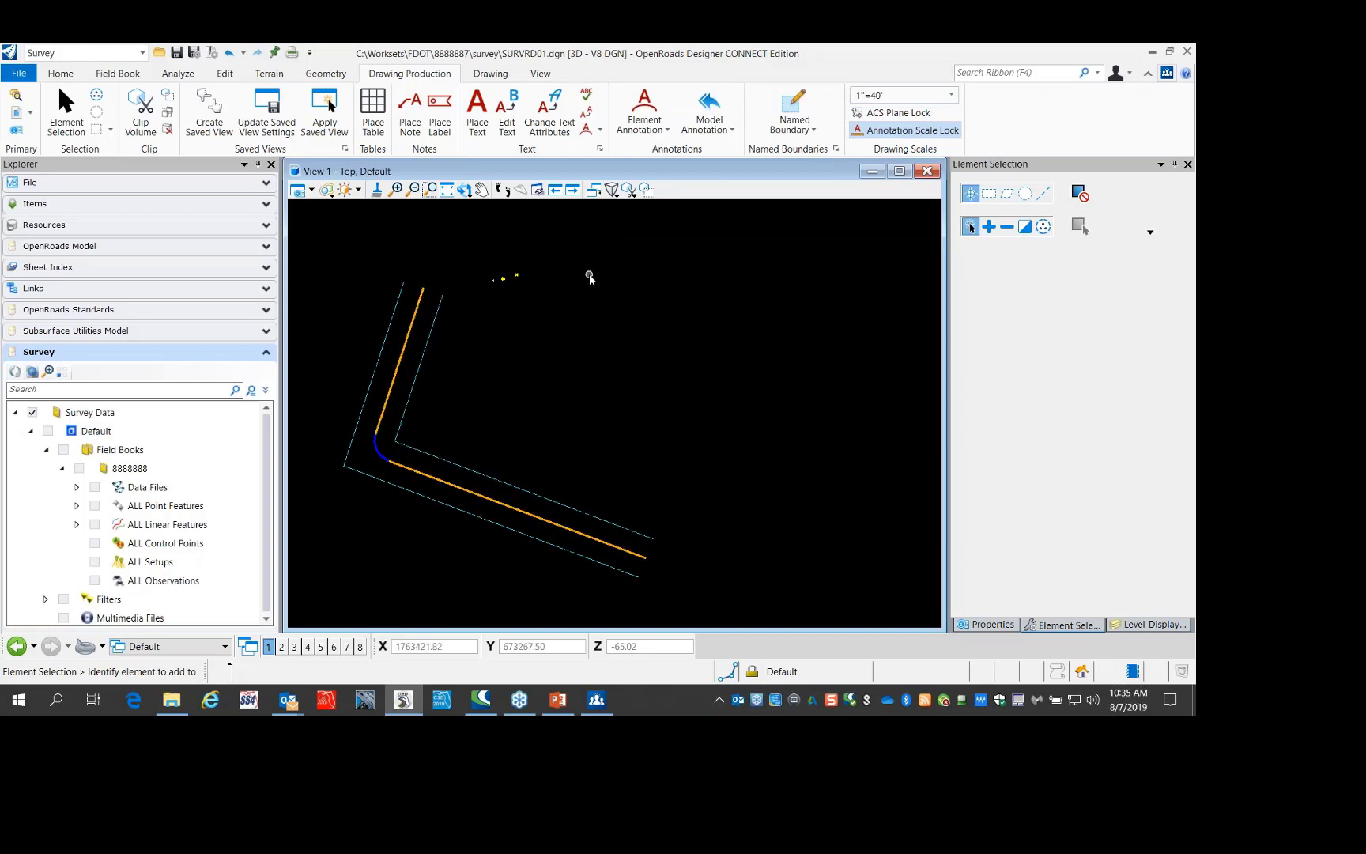
Annotate the baseline alignment with the Annotate Element tool
{"action": "left_click", "coordinate": [647, 103]}
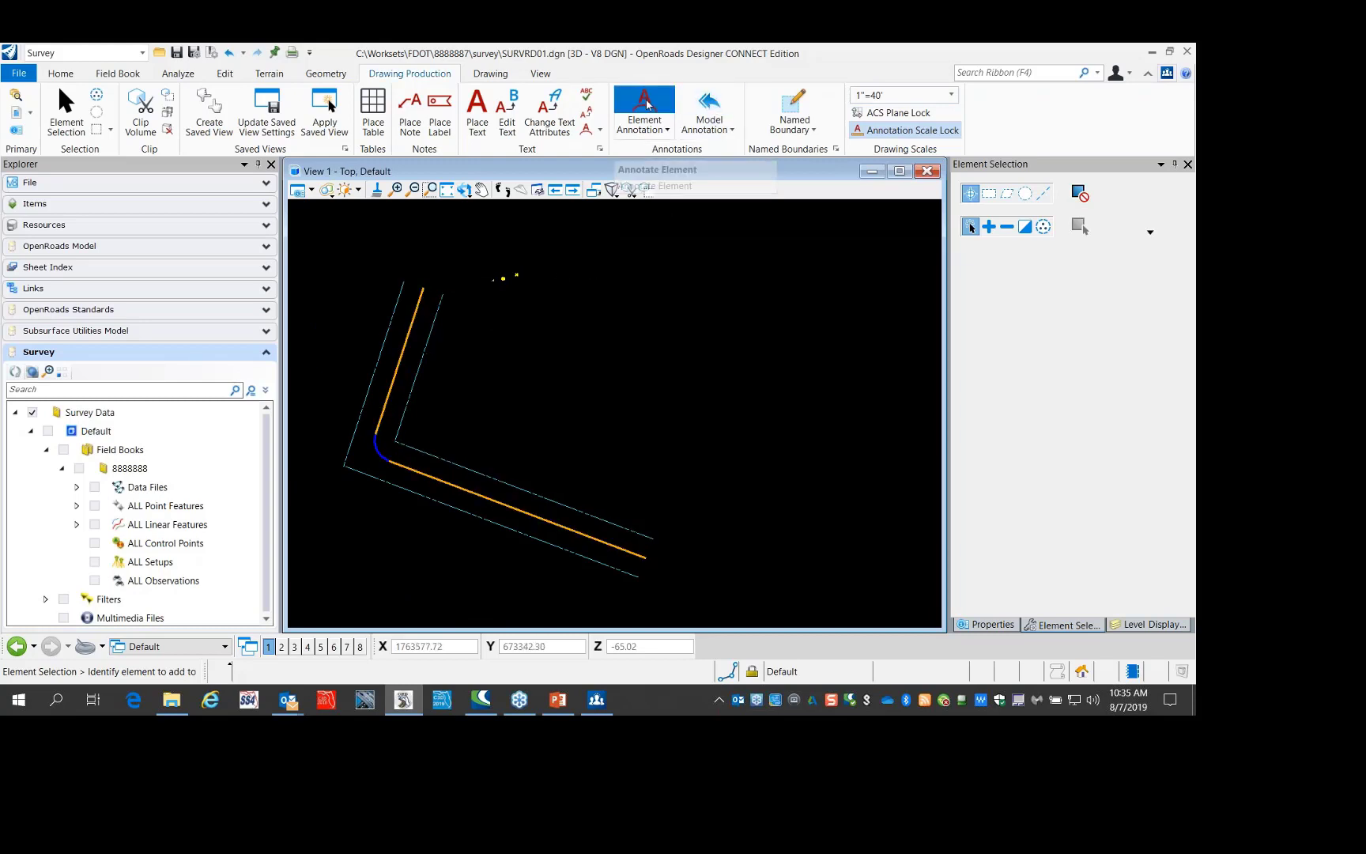
{"action": "left_click", "coordinate": [378, 424]}
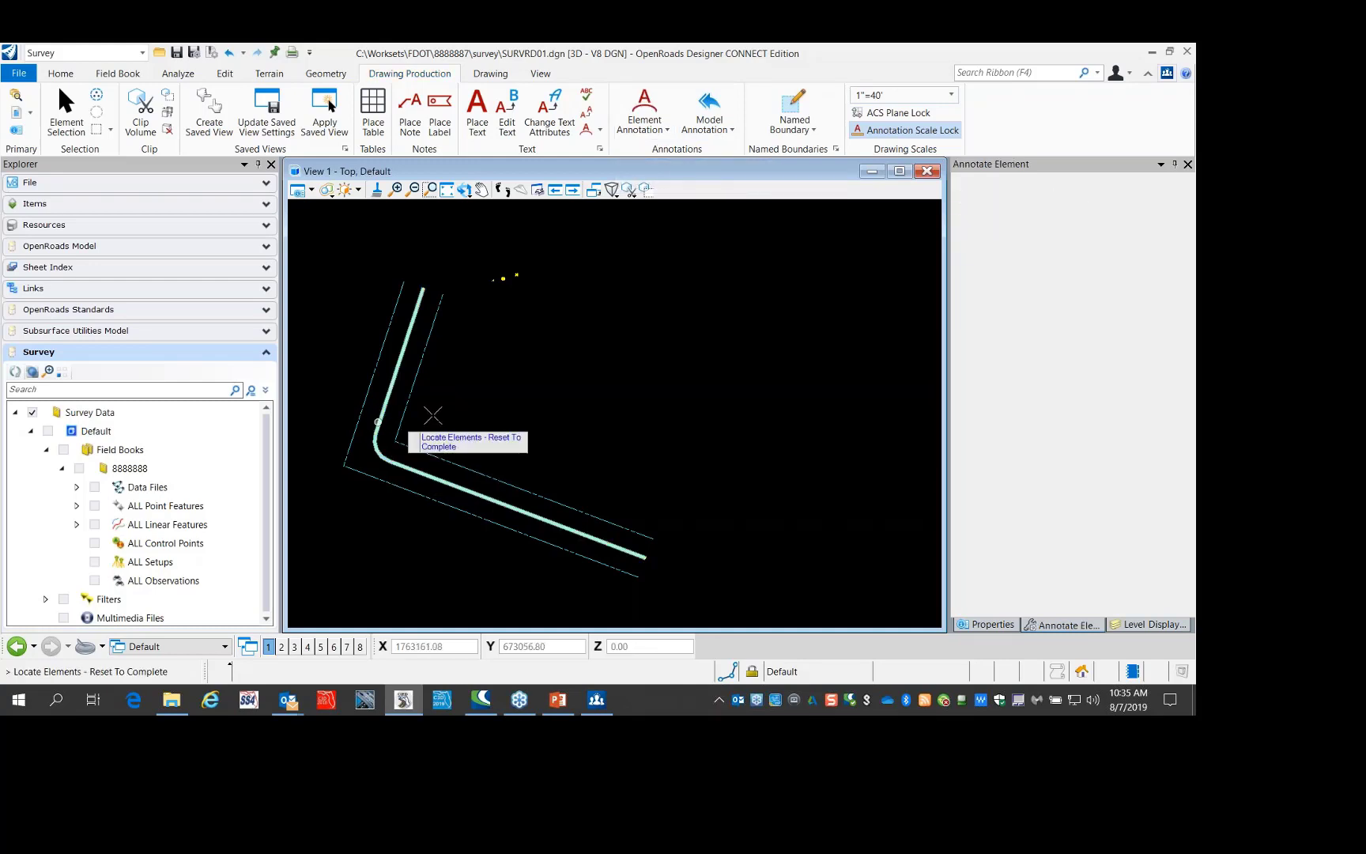
{"action": "right_click", "coordinate": [502, 398]}
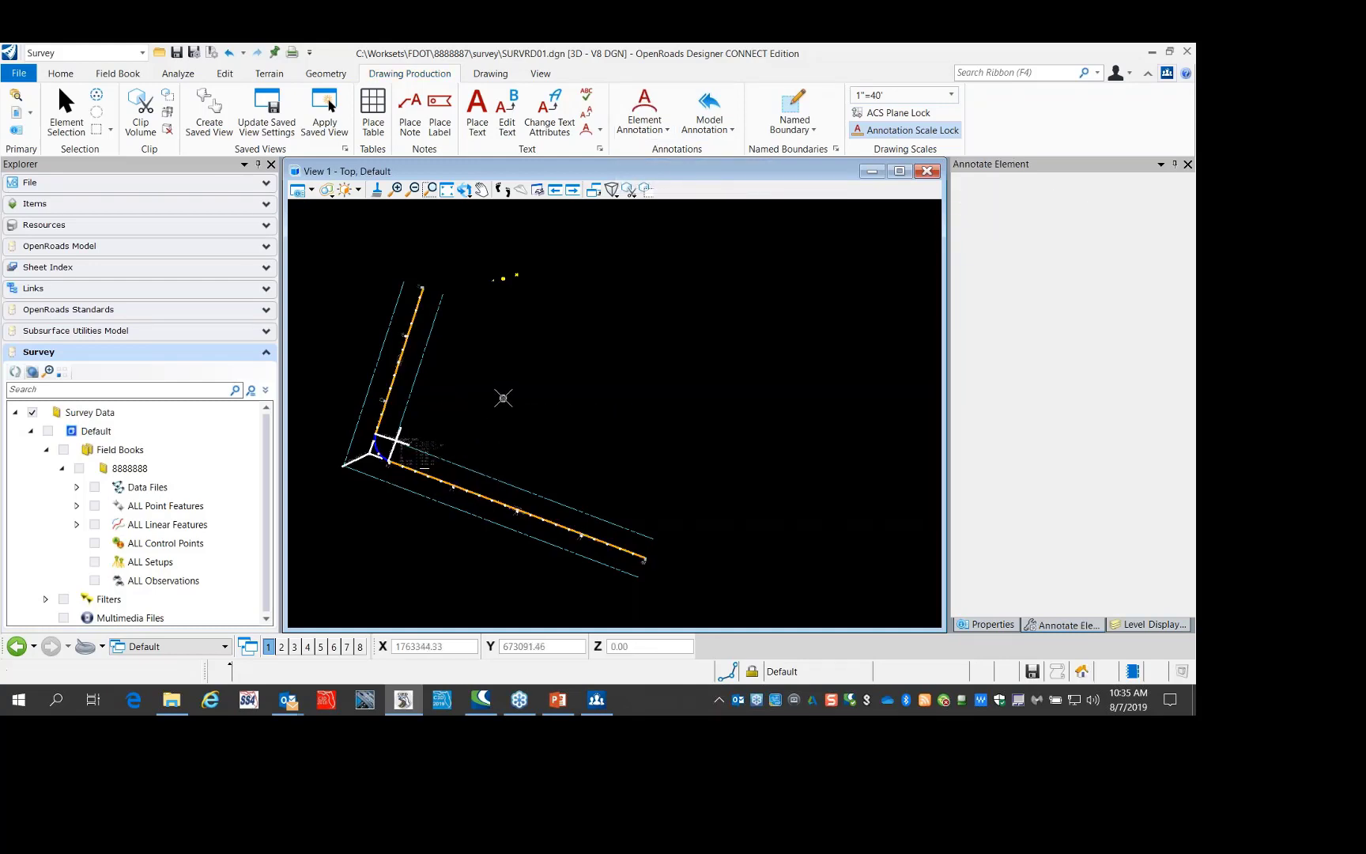
Set the drawing scale to 1"=100' and review the baseline stationing and curve data annotations
{"action": "scroll", "coordinate": [382, 475], "scroll_direction": "up", "scroll_amount": 1}
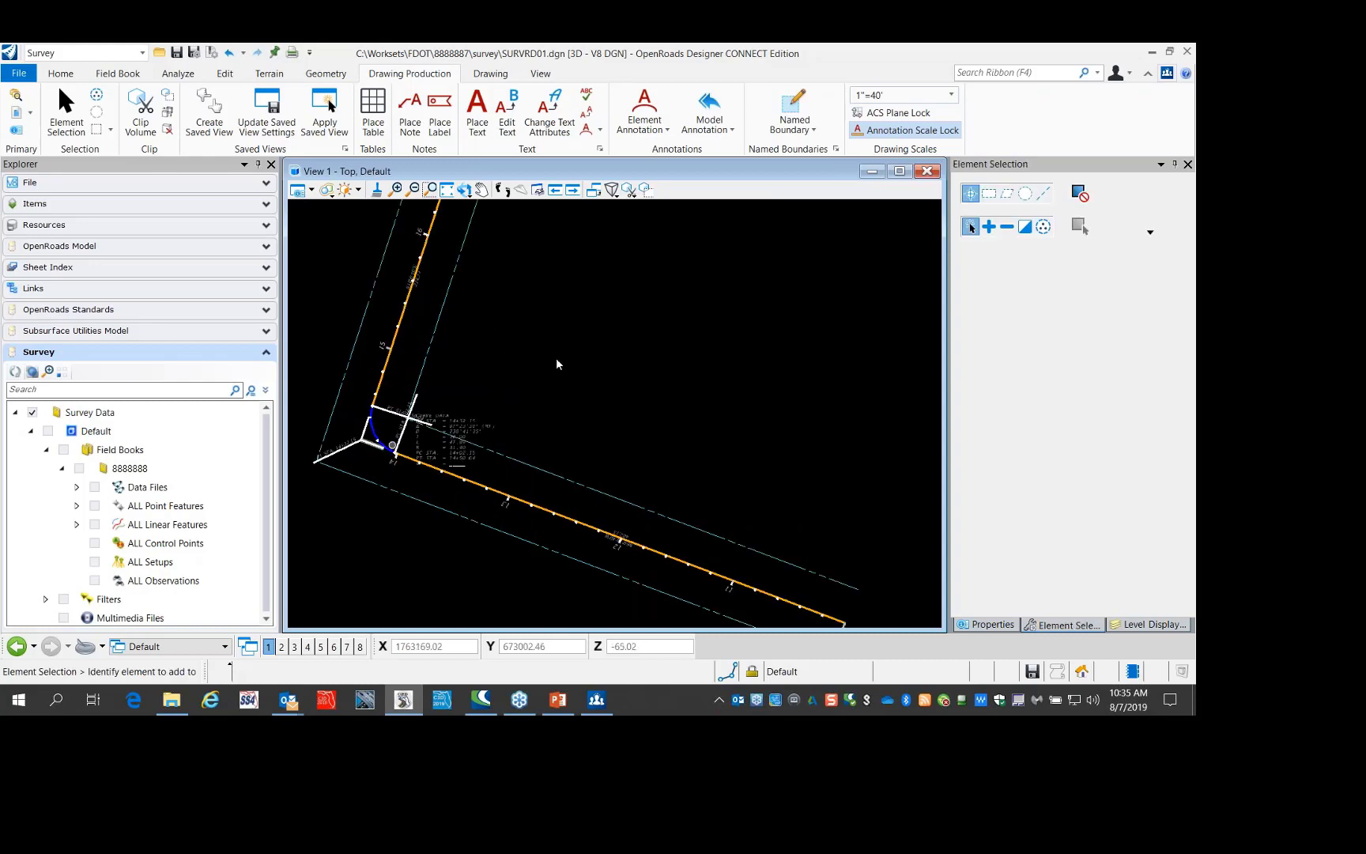
{"action": "left_click", "coordinate": [931, 95]}
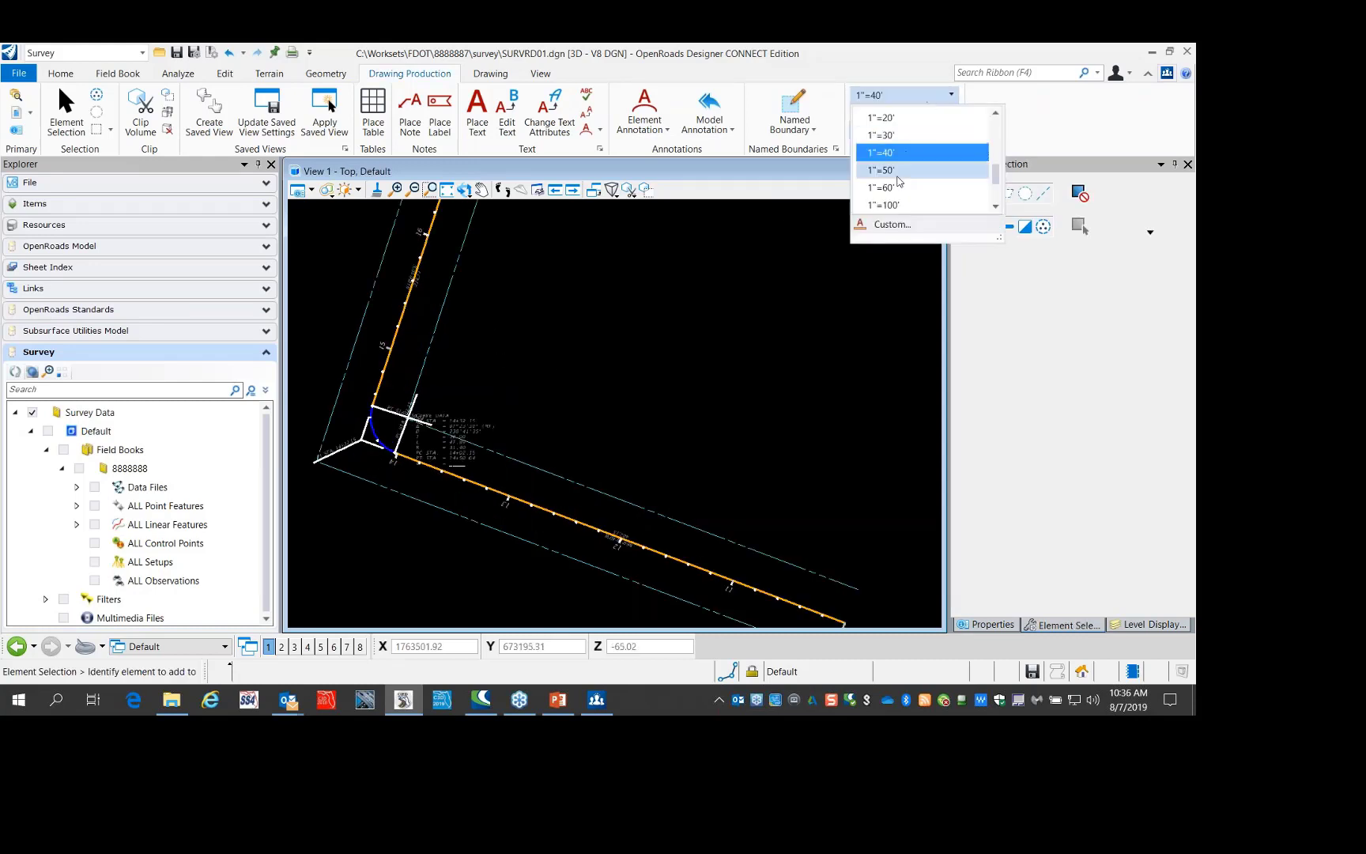
{"action": "left_click", "coordinate": [894, 205]}
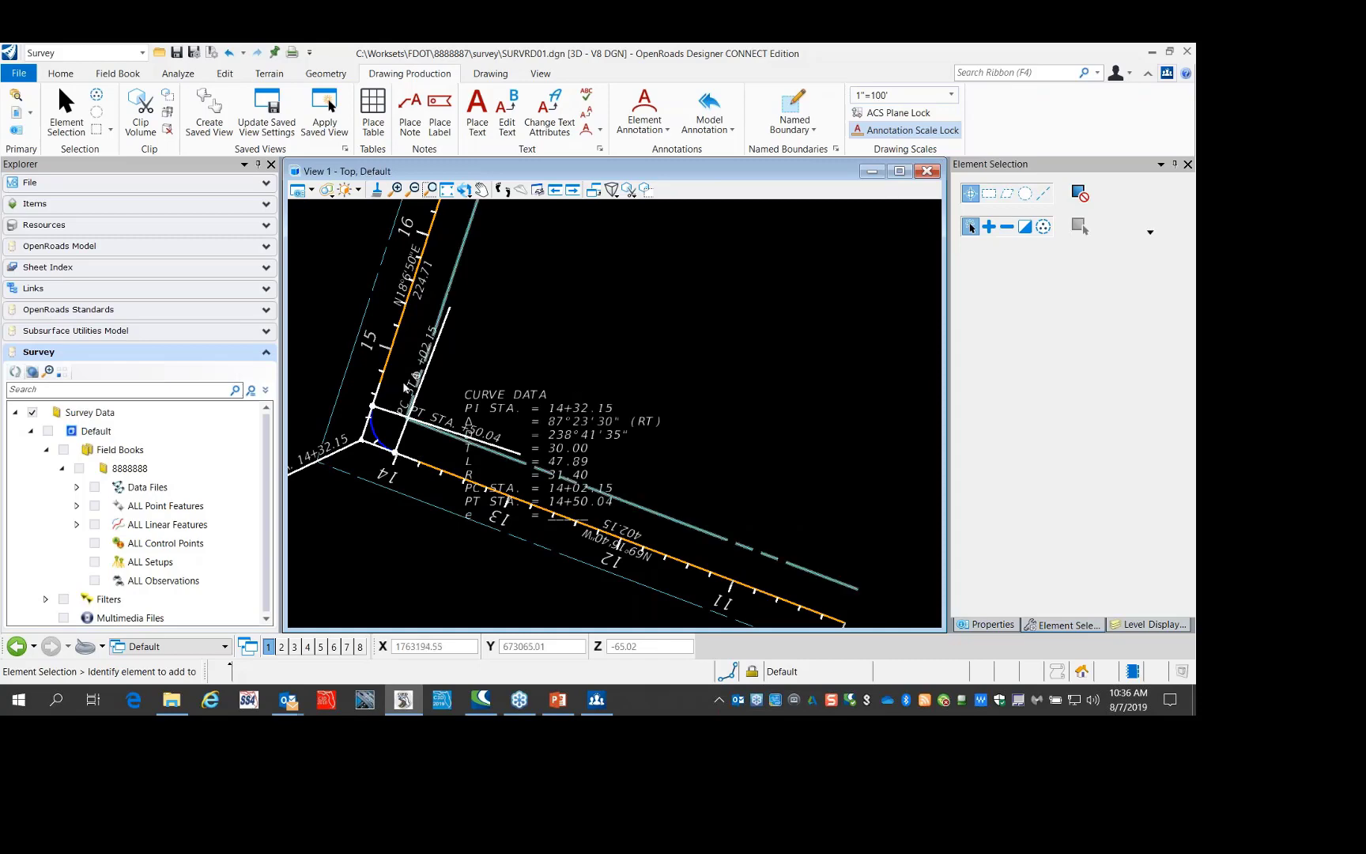
{"action": "scroll", "coordinate": [406, 388], "scroll_direction": "down", "scroll_amount": 2}
{"action": "scroll", "coordinate": [404, 339], "scroll_direction": "up", "scroll_amount": 4}
{"action": "scroll", "coordinate": [403, 338], "scroll_direction": "down", "scroll_amount": 4}
{"action": "scroll", "coordinate": [404, 338], "scroll_direction": "up", "scroll_amount": 3}
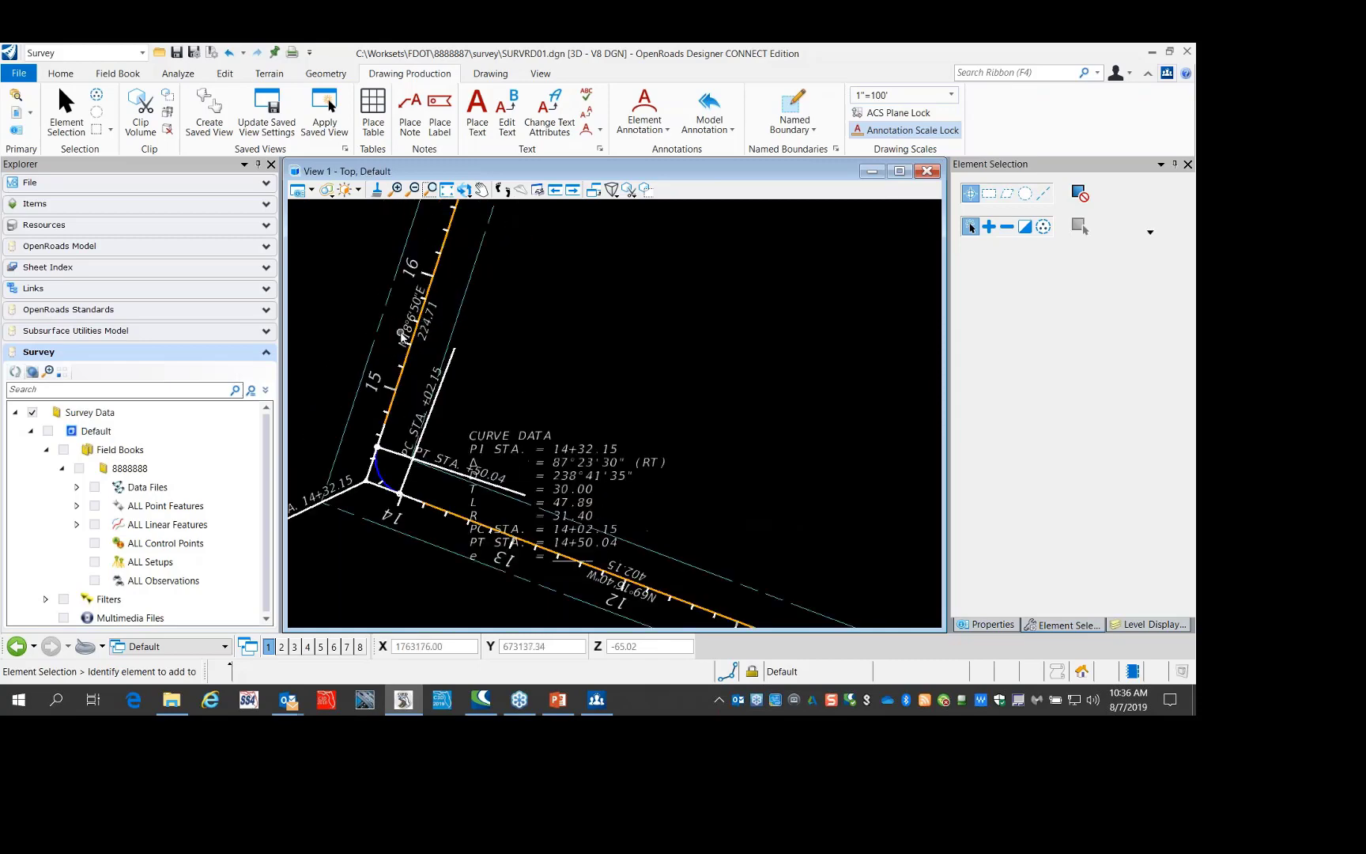
{"action": "scroll", "coordinate": [403, 339], "scroll_direction": "down", "scroll_amount": 3}
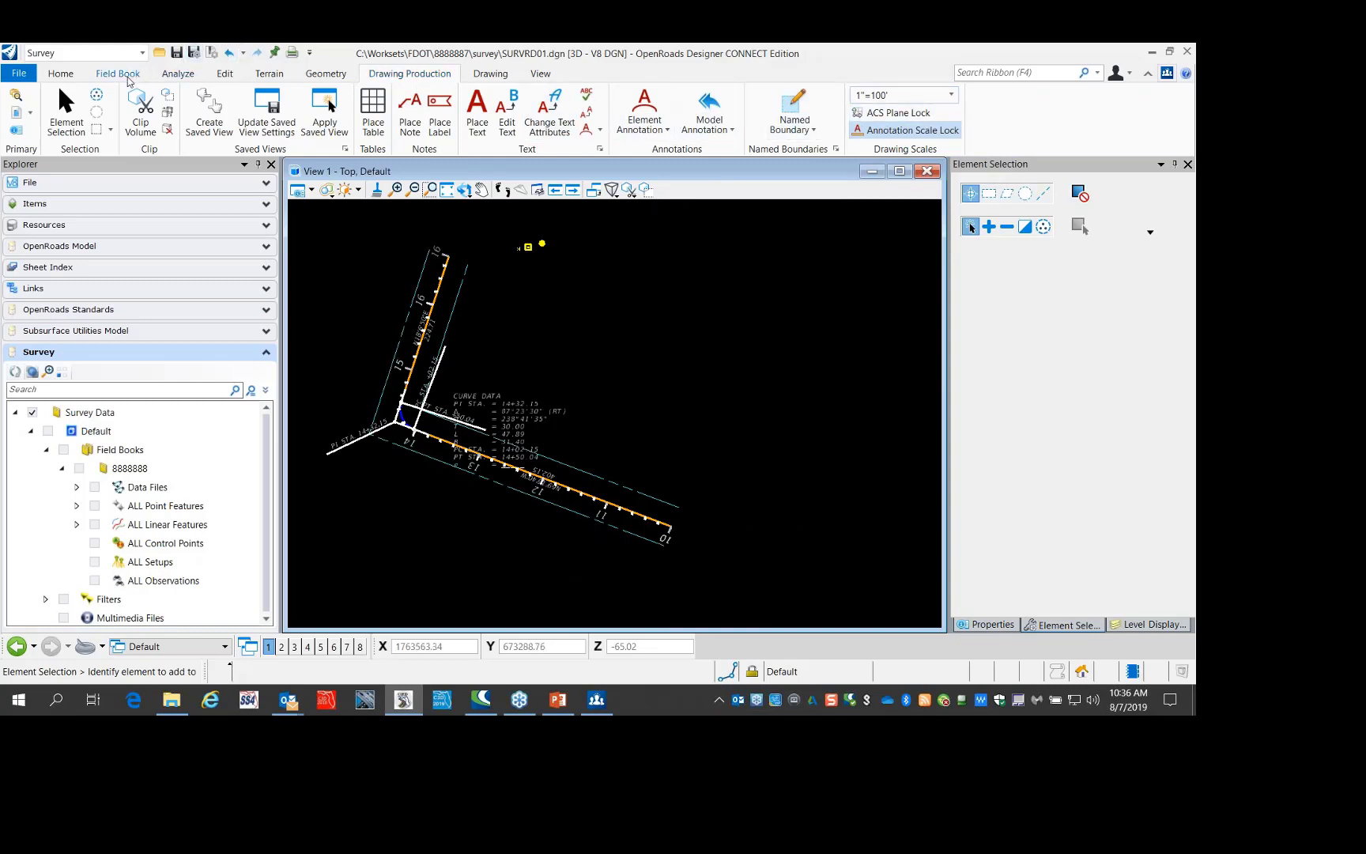
Switch to the OpenRoads Modeling workflow and filter the baseline to display only 500 foot major annotations
{"action": "left_click", "coordinate": [119, 53]}
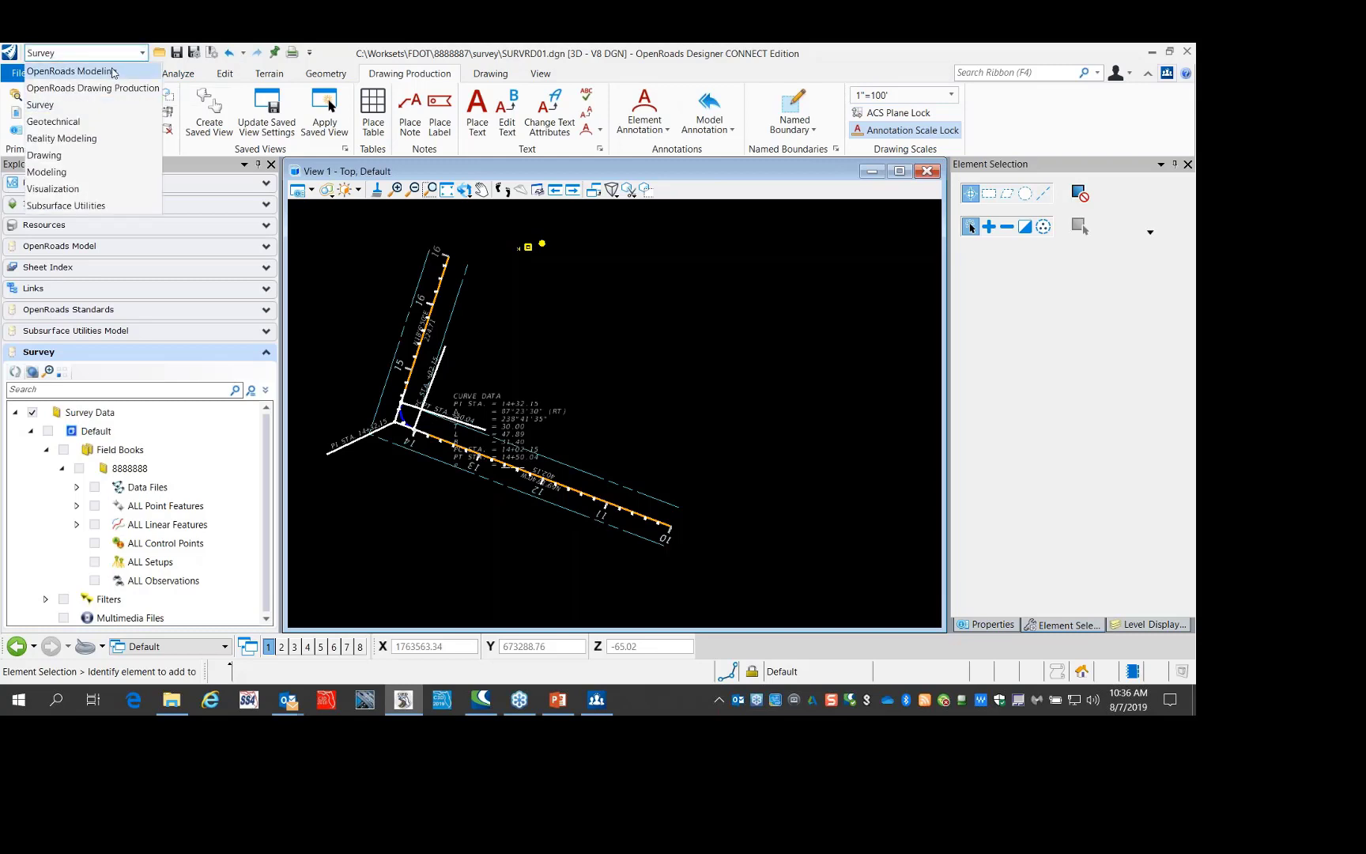
{"action": "left_click", "coordinate": [117, 71]}
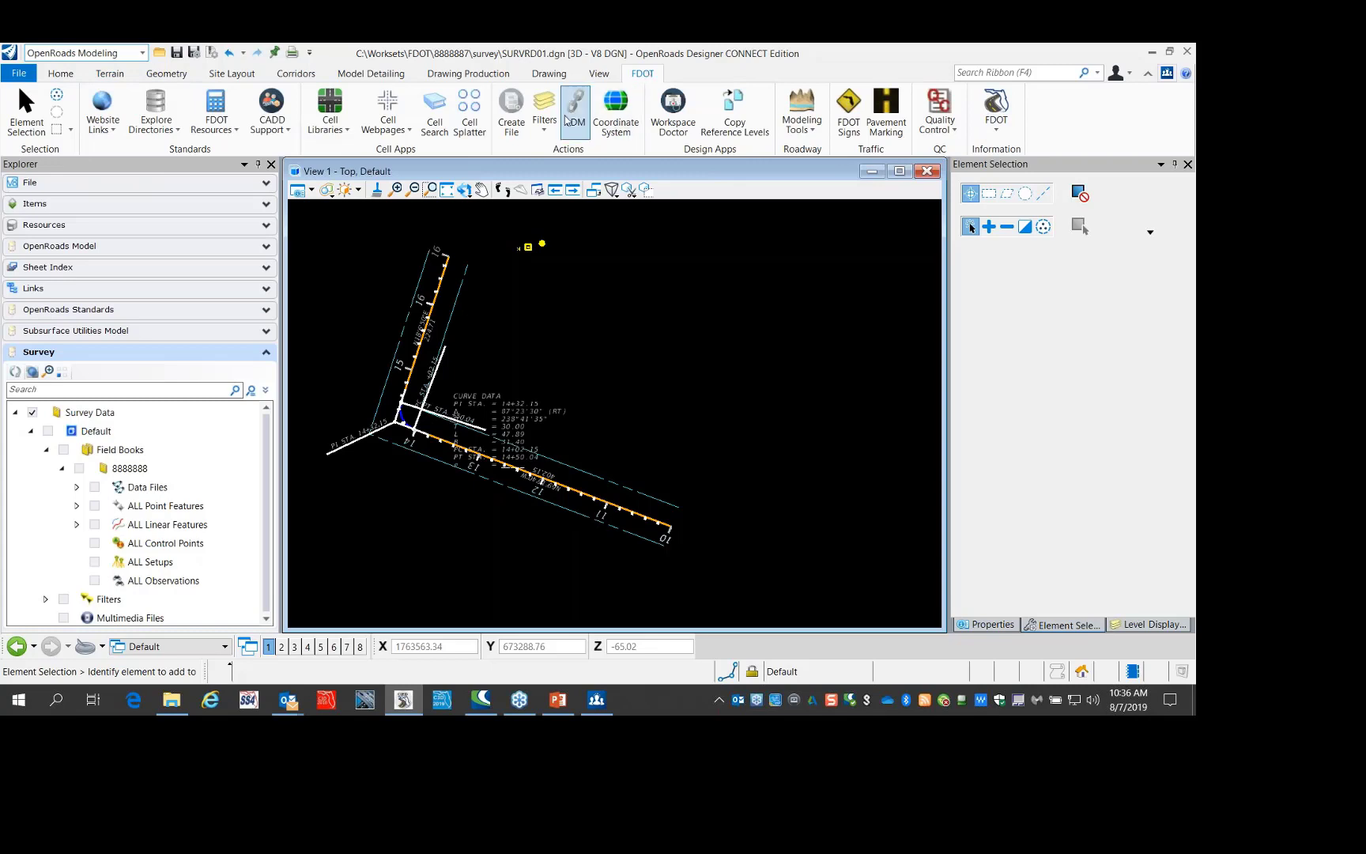
{"action": "left_click", "coordinate": [547, 134]}
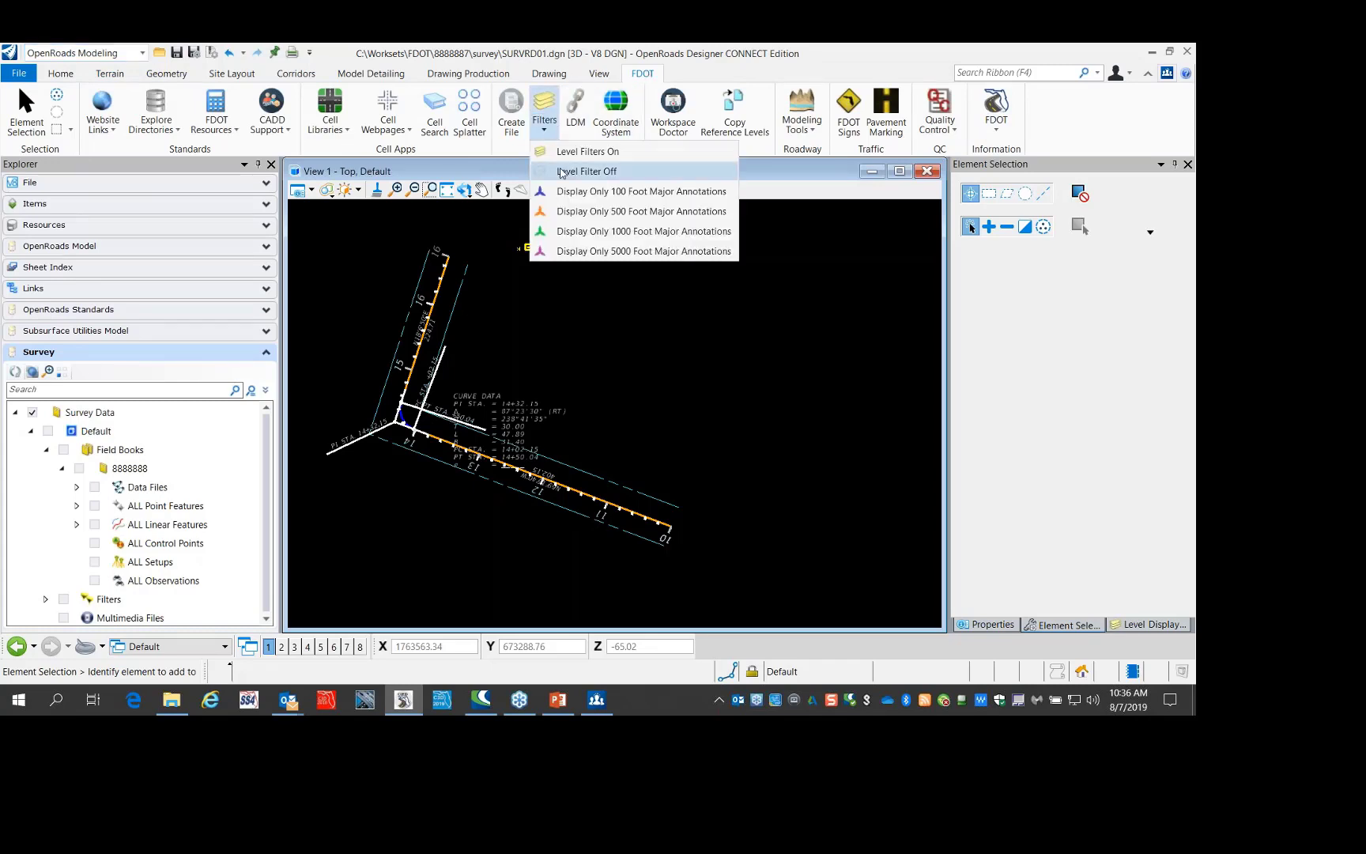
{"action": "left_click", "coordinate": [616, 212]}
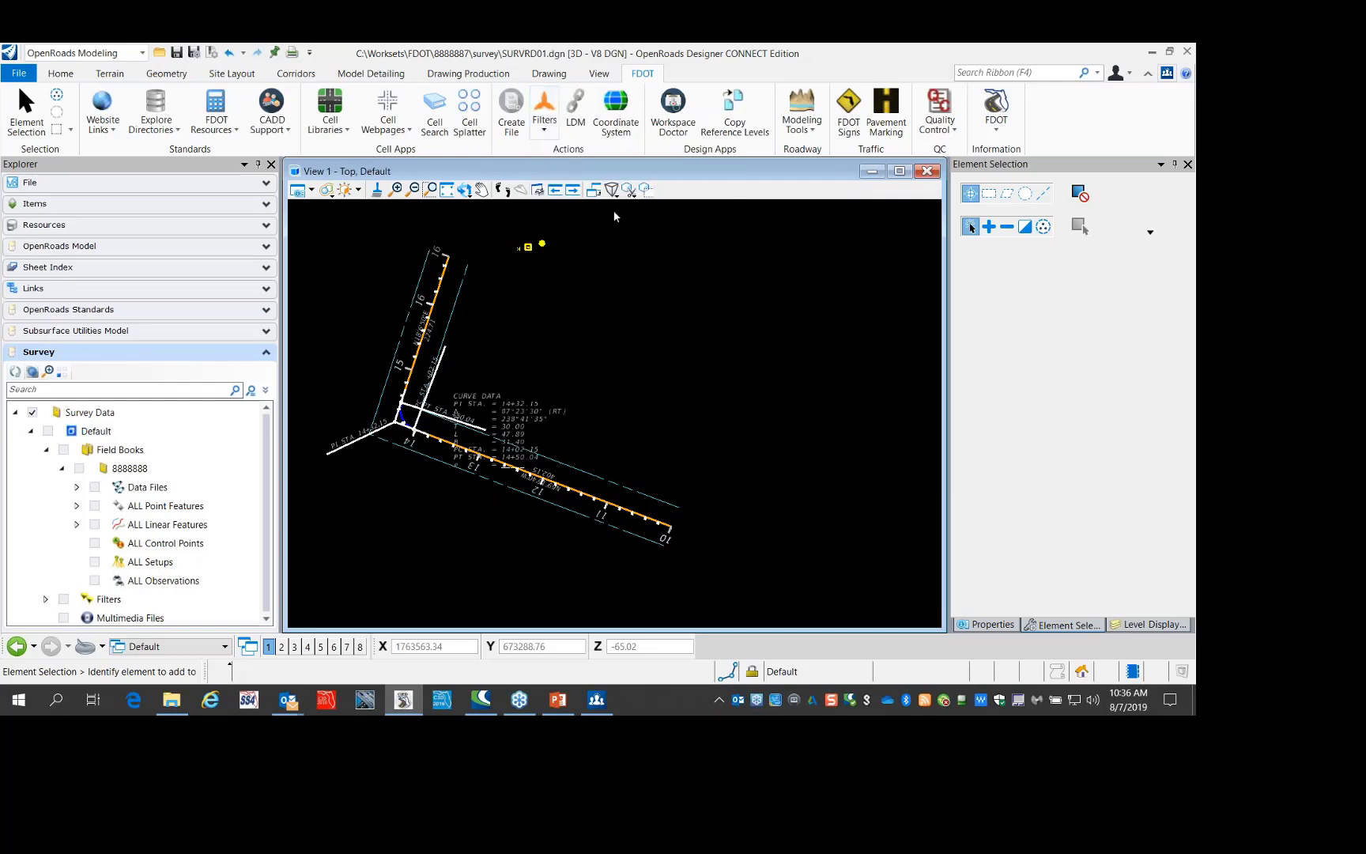
{"action": "scroll", "coordinate": [423, 385], "scroll_direction": "up", "scroll_amount": 5}
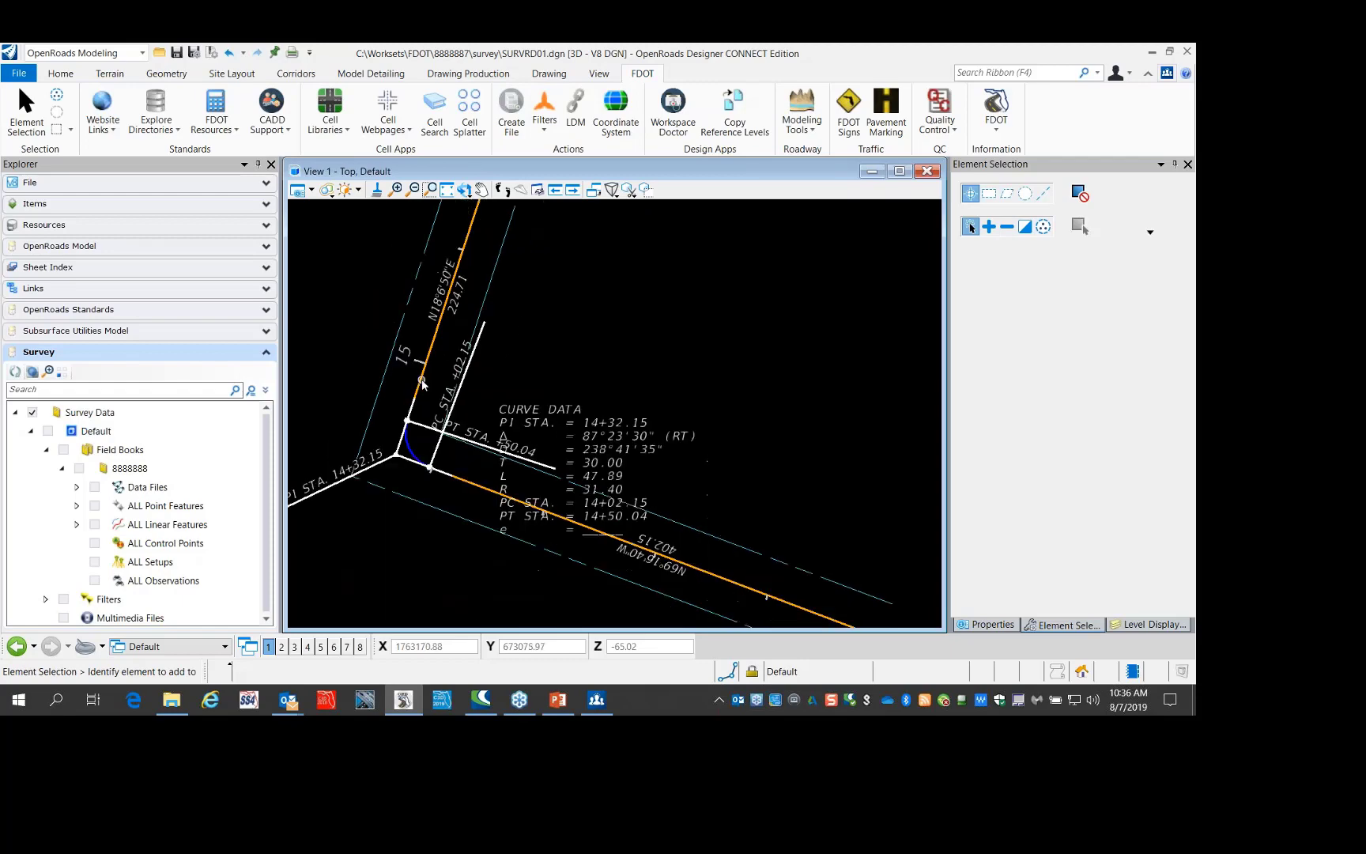
{"action": "scroll", "coordinate": [422, 383], "scroll_direction": "down", "scroll_amount": 2}
{"action": "scroll", "coordinate": [420, 382], "scroll_direction": "up", "scroll_amount": 3}
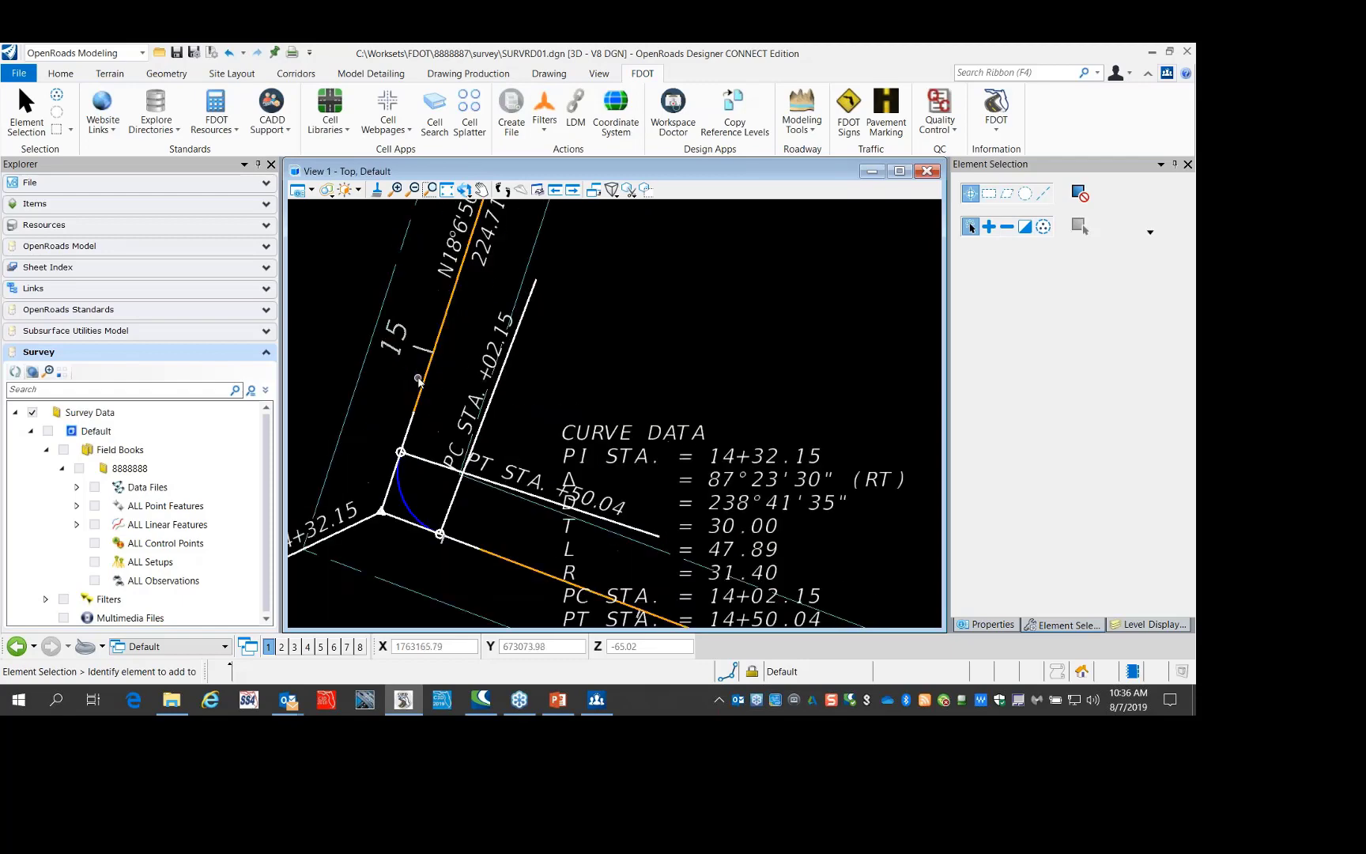
{"action": "scroll", "coordinate": [419, 382], "scroll_direction": "down", "scroll_amount": 2}
Change the annotation filter to display only 1000 foot major annotations and check the stationing along the baseline
{"action": "left_click", "coordinate": [544, 111]}
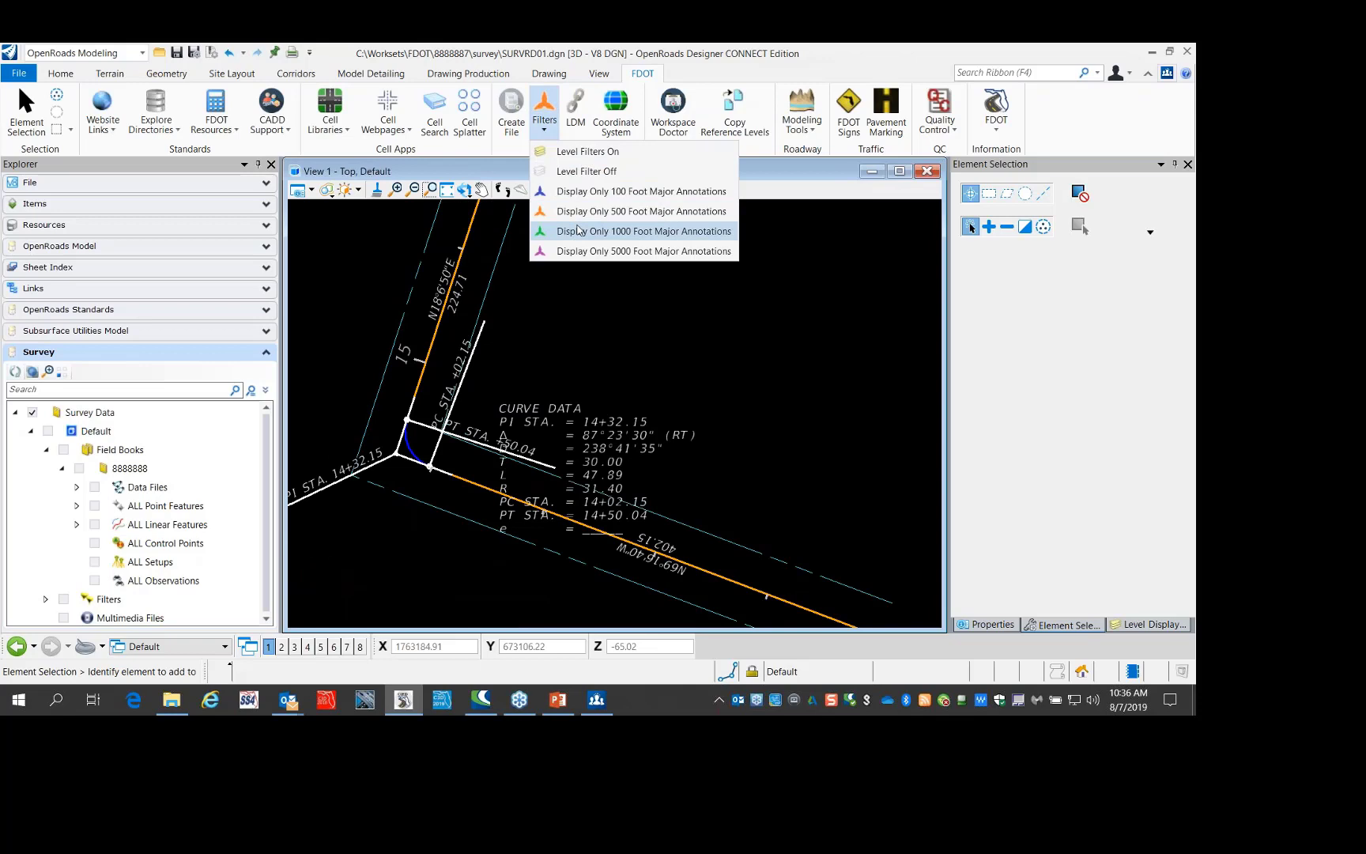
{"action": "left_click", "coordinate": [579, 232]}
{"action": "scroll", "coordinate": [465, 330], "scroll_direction": "down", "scroll_amount": 2}
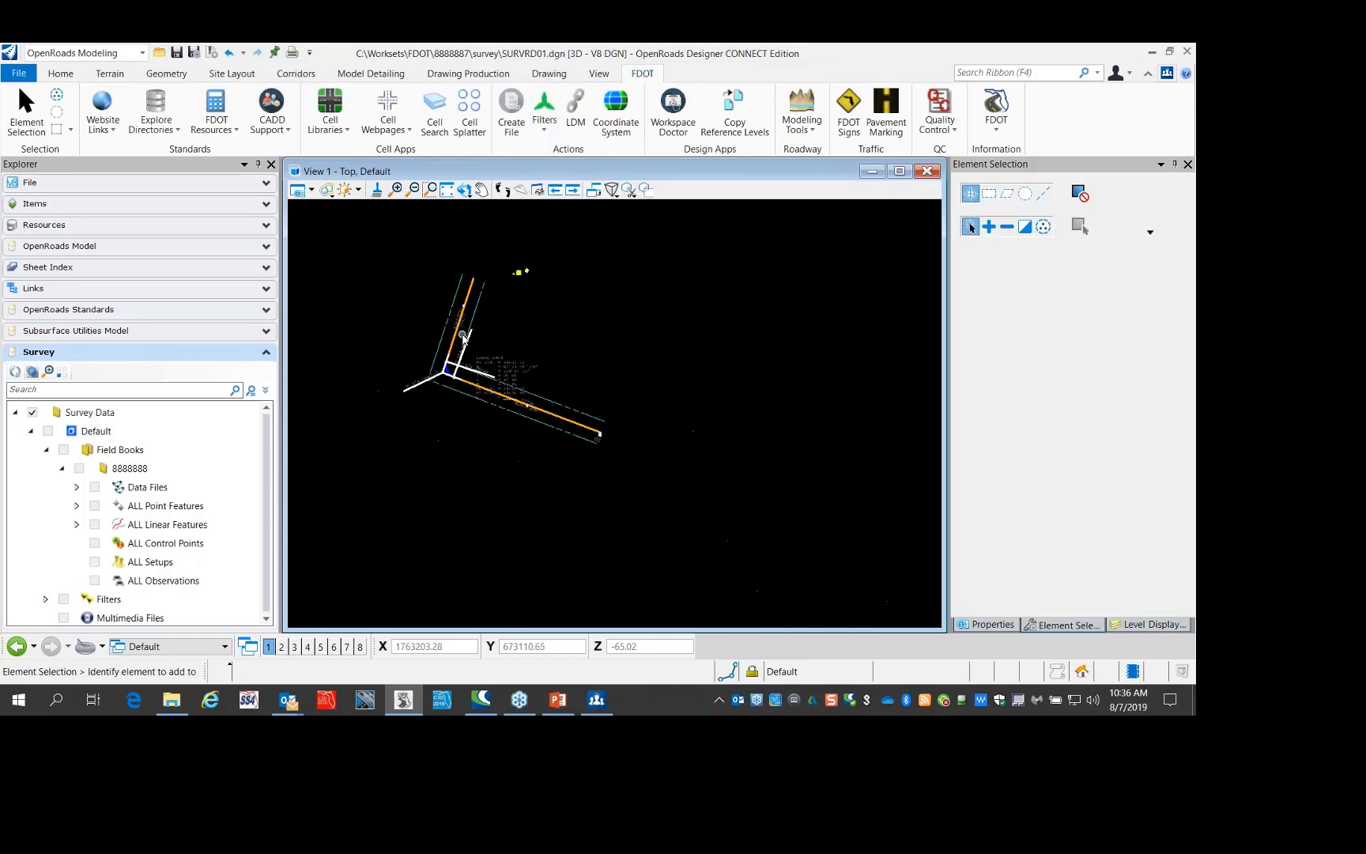
{"action": "scroll", "coordinate": [471, 316], "scroll_direction": "up", "scroll_amount": 2}
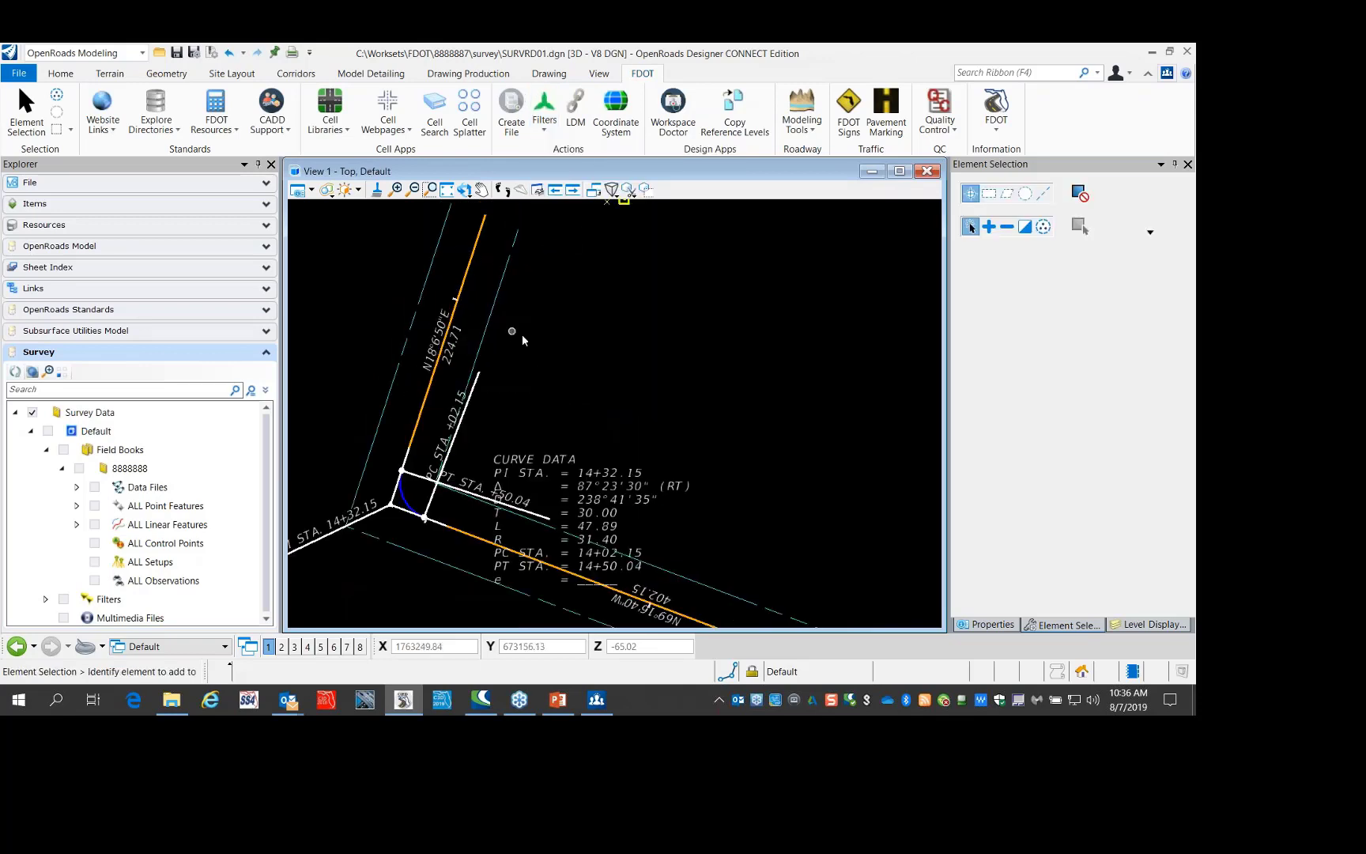
{"action": "scroll", "coordinate": [512, 335], "scroll_direction": "down", "scroll_amount": 3}
{"action": "scroll", "coordinate": [687, 525], "scroll_direction": "up", "scroll_amount": 3}
{"action": "scroll", "coordinate": [688, 526], "scroll_direction": "down", "scroll_amount": 3}
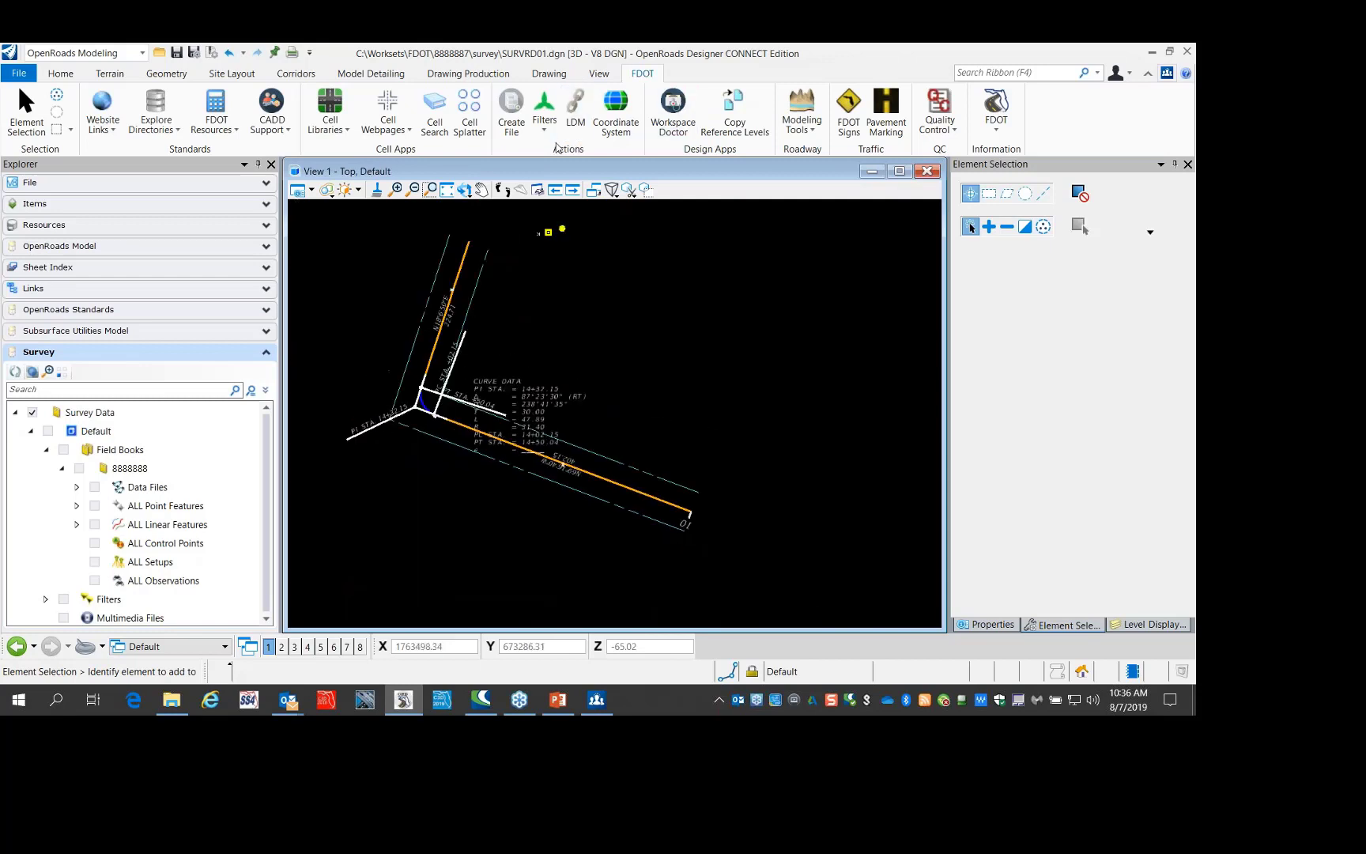
Filter the baseline to display only 100 foot major annotations and set the drawing scale to 1"=40'
{"action": "left_click", "coordinate": [544, 114]}
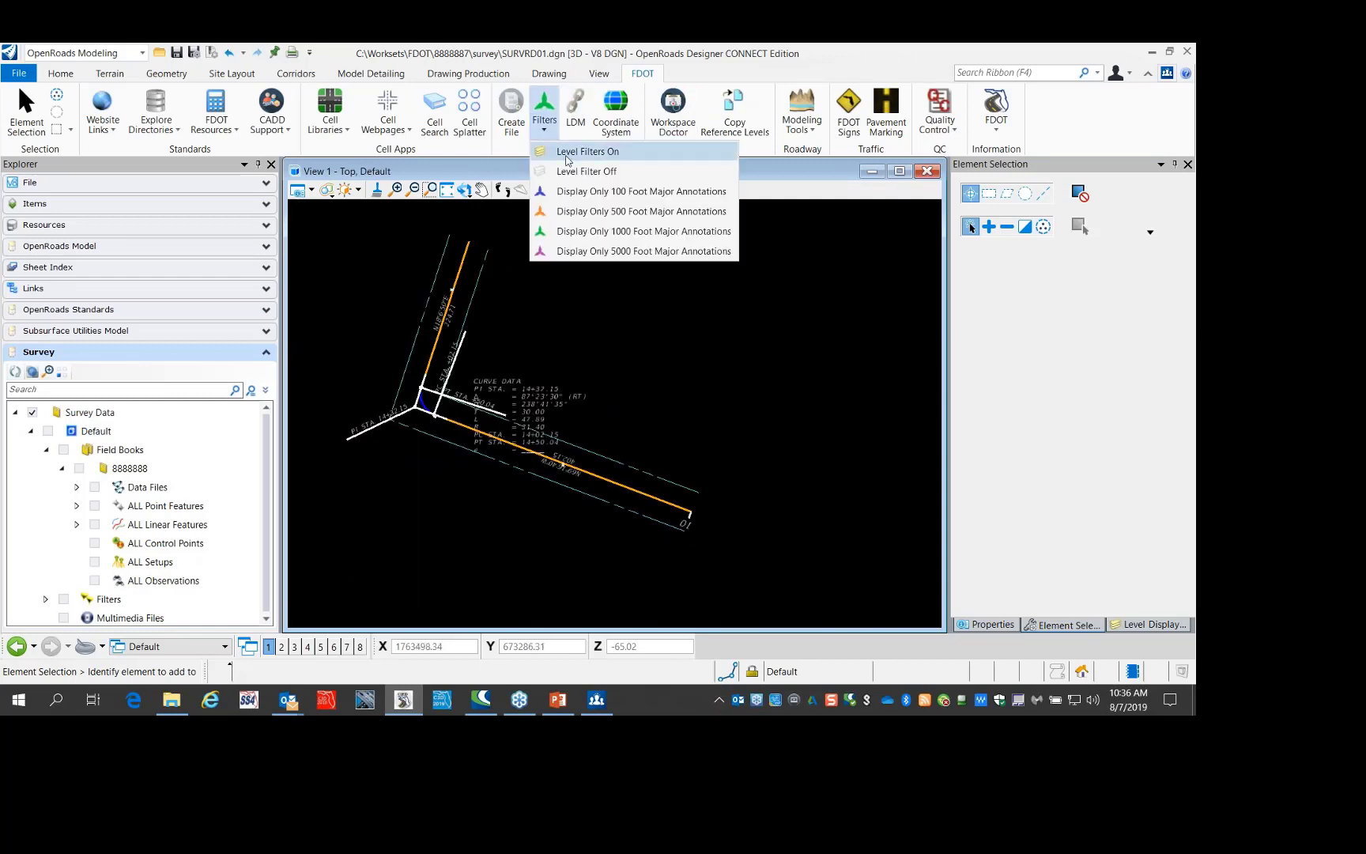
{"action": "left_click", "coordinate": [605, 192]}
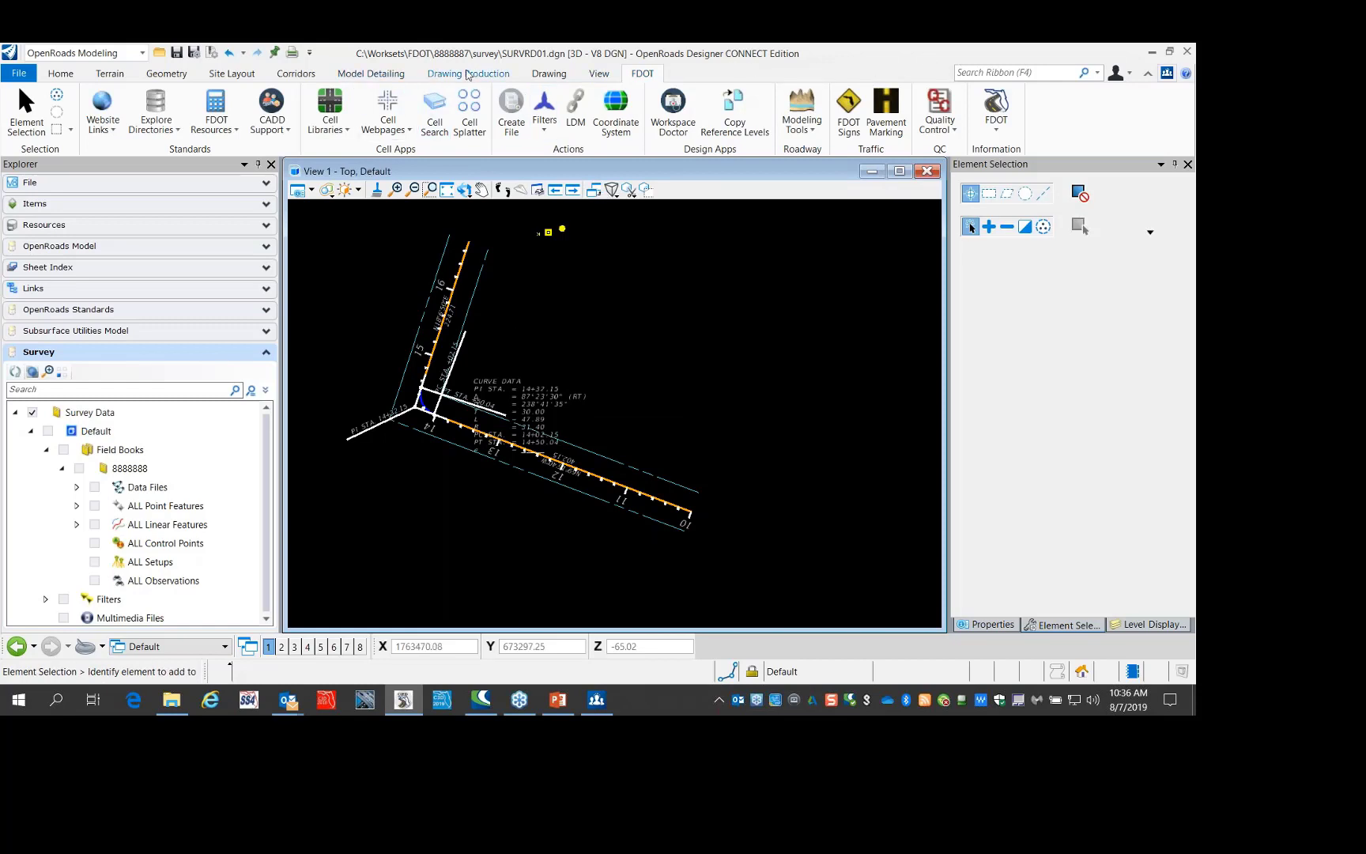
{"action": "left_click", "coordinate": [467, 74]}
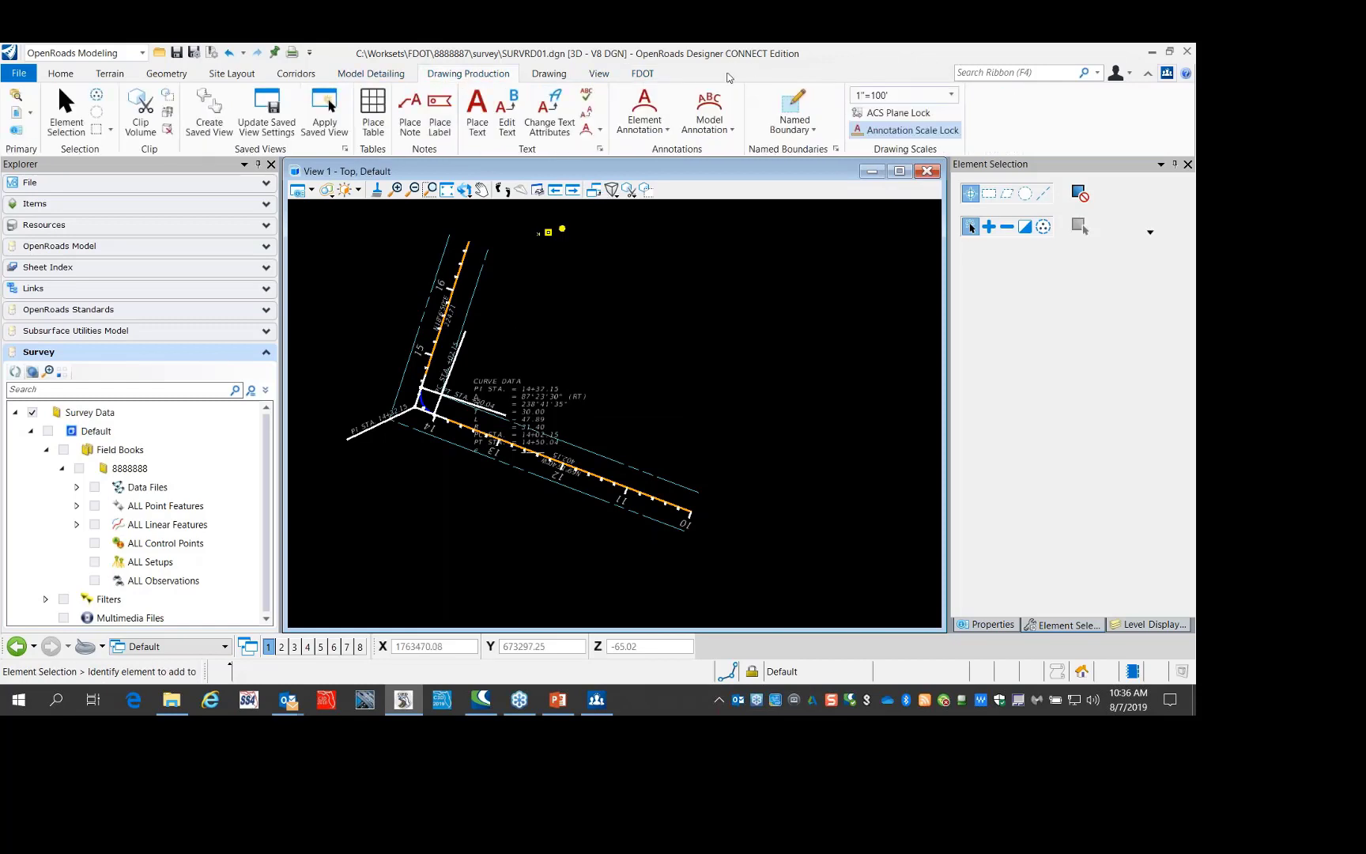
{"action": "left_click", "coordinate": [943, 98]}
{"action": "left_click", "coordinate": [890, 159]}
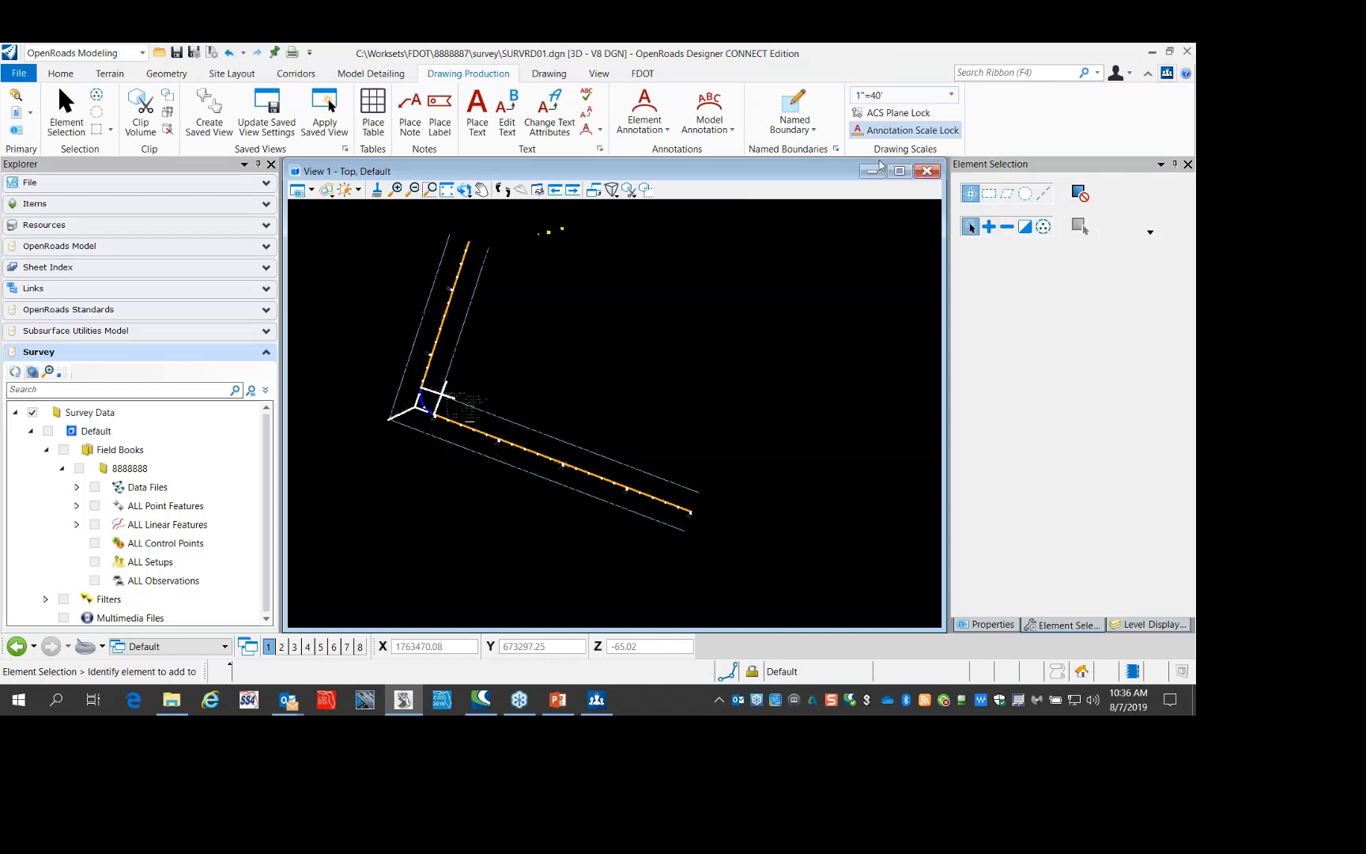
Move the curve data text block up and away from the PC and PT station labels
{"action": "scroll", "coordinate": [393, 432], "scroll_direction": "up", "scroll_amount": 2}
{"action": "scroll", "coordinate": [450, 360], "scroll_direction": "up", "scroll_amount": 3}
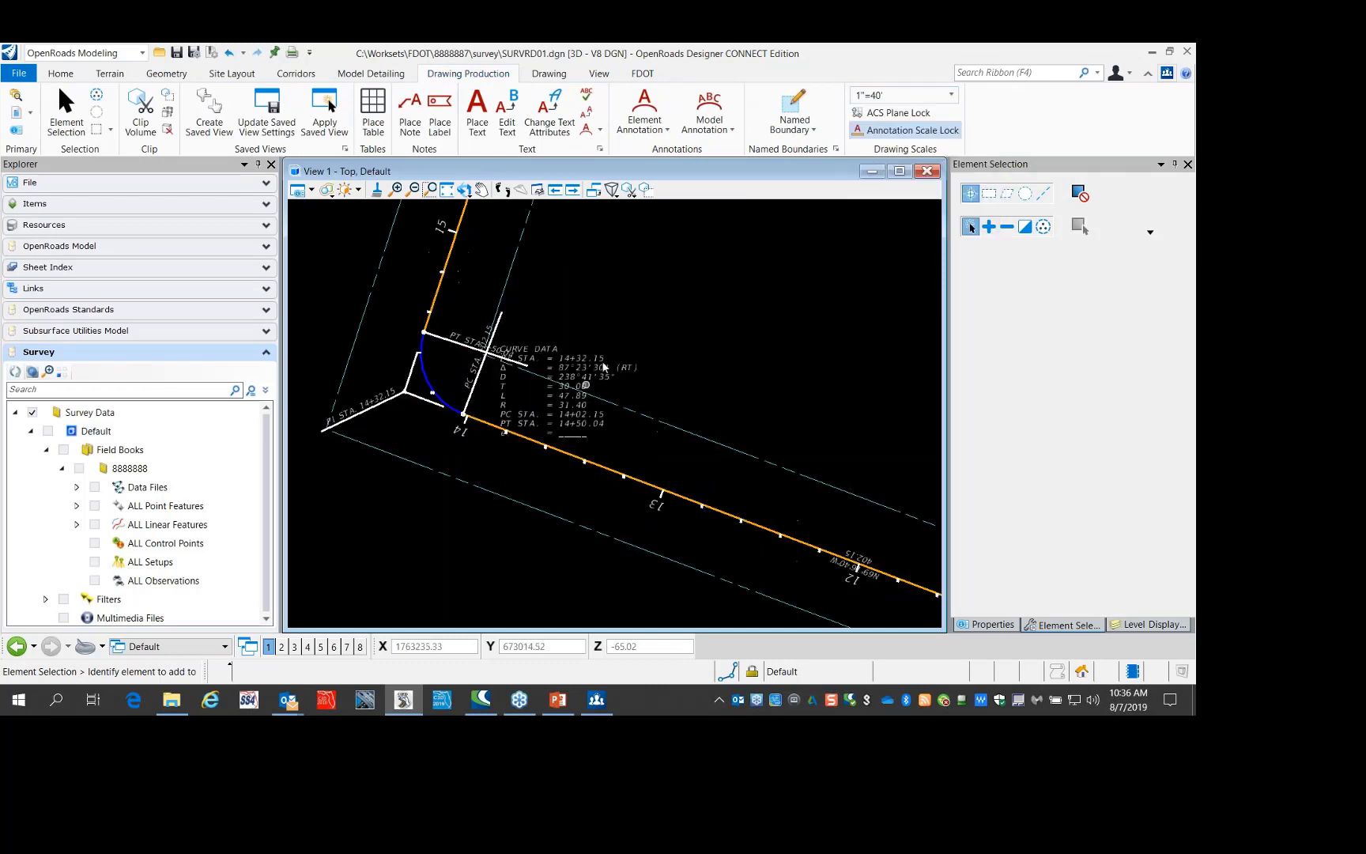
{"action": "left_click", "coordinate": [574, 369]}
{"action": "left_click_drag", "start_coordinate": [583, 373], "coordinate": [638, 299]}
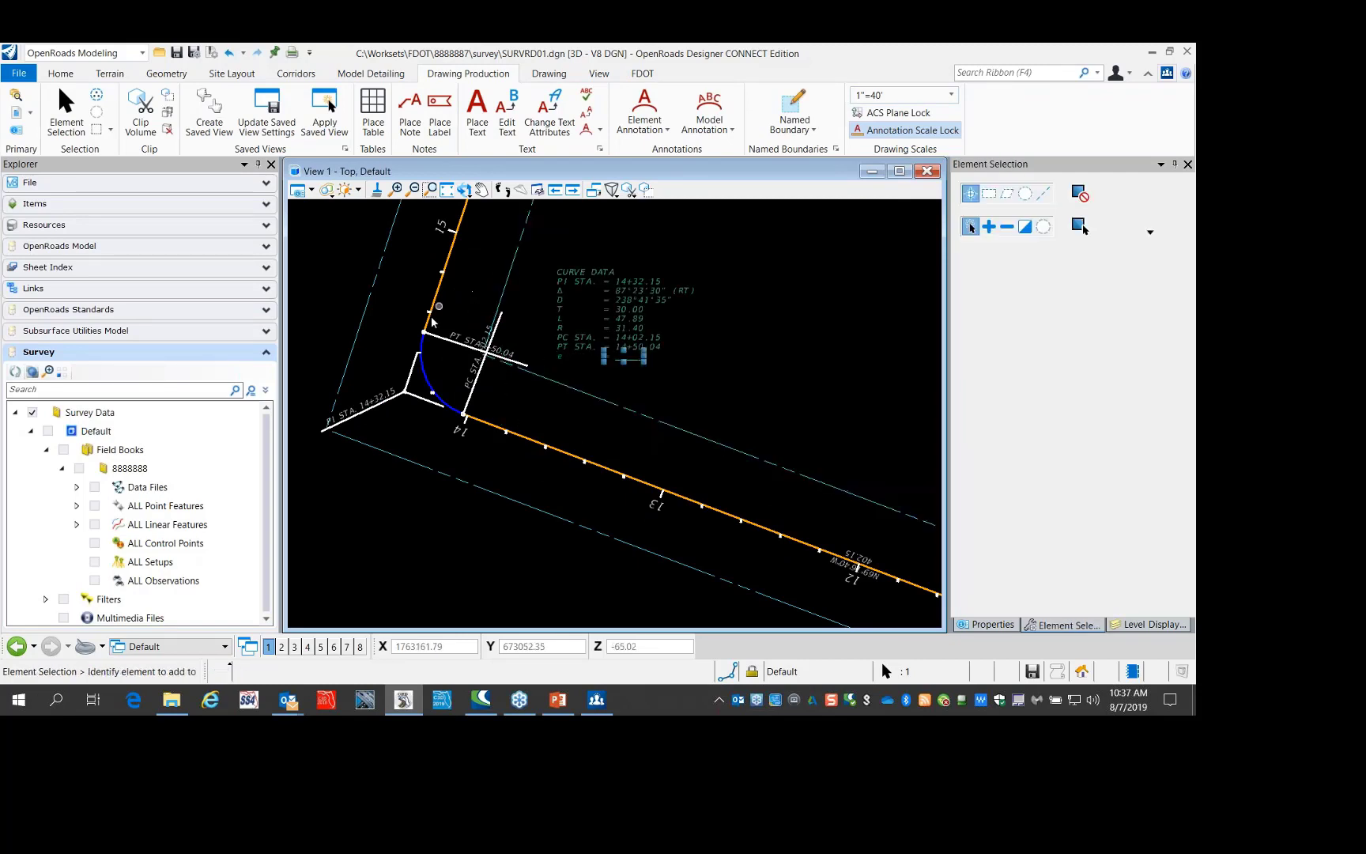
Examine the stationing, bearing and curve annotations along the baseline
{"action": "scroll", "coordinate": [442, 380], "scroll_direction": "down", "scroll_amount": 1}
{"action": "scroll", "coordinate": [429, 395], "scroll_direction": "down", "scroll_amount": 2}
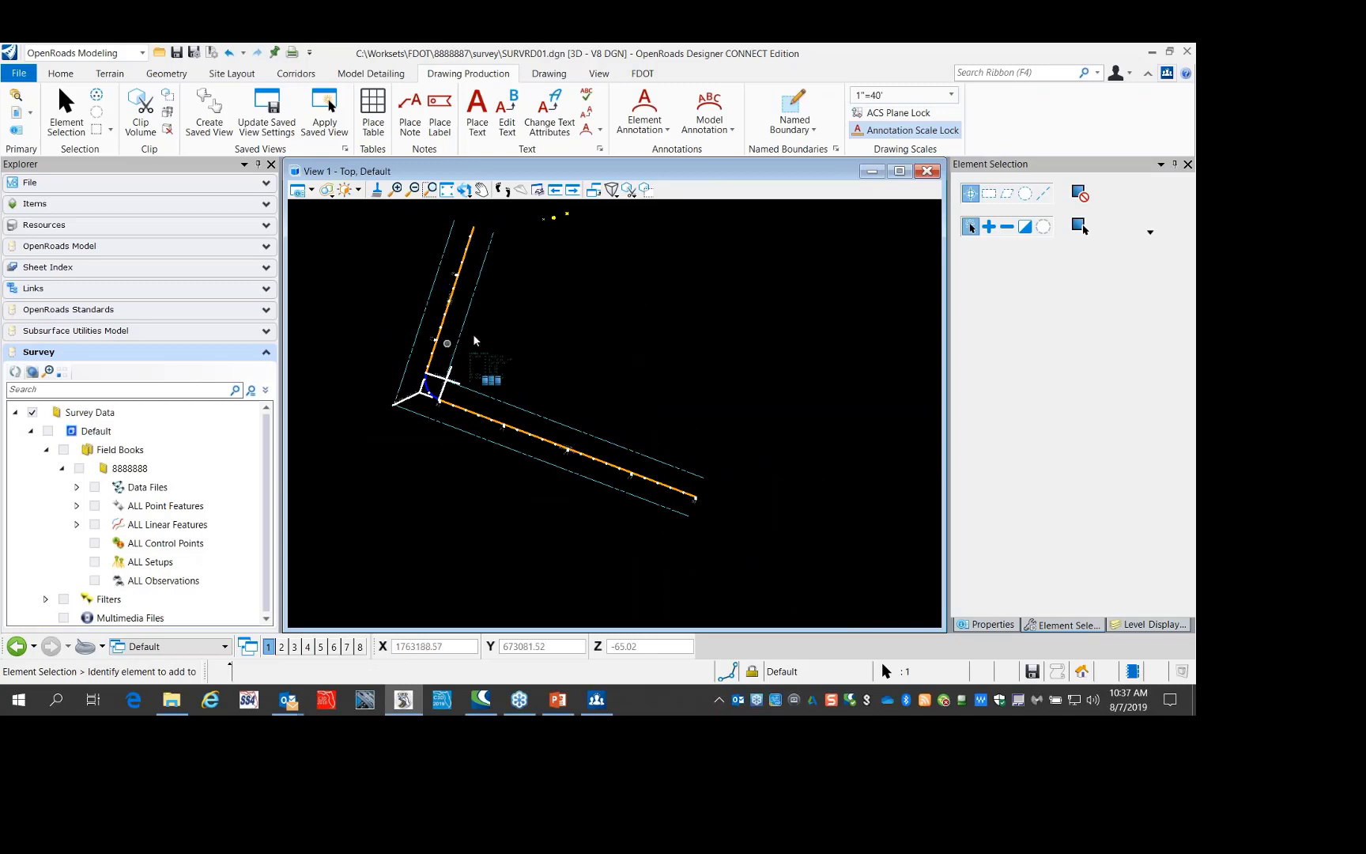
{"action": "middle_click_drag", "start_coordinate": [439, 291], "coordinate": [427, 330]}
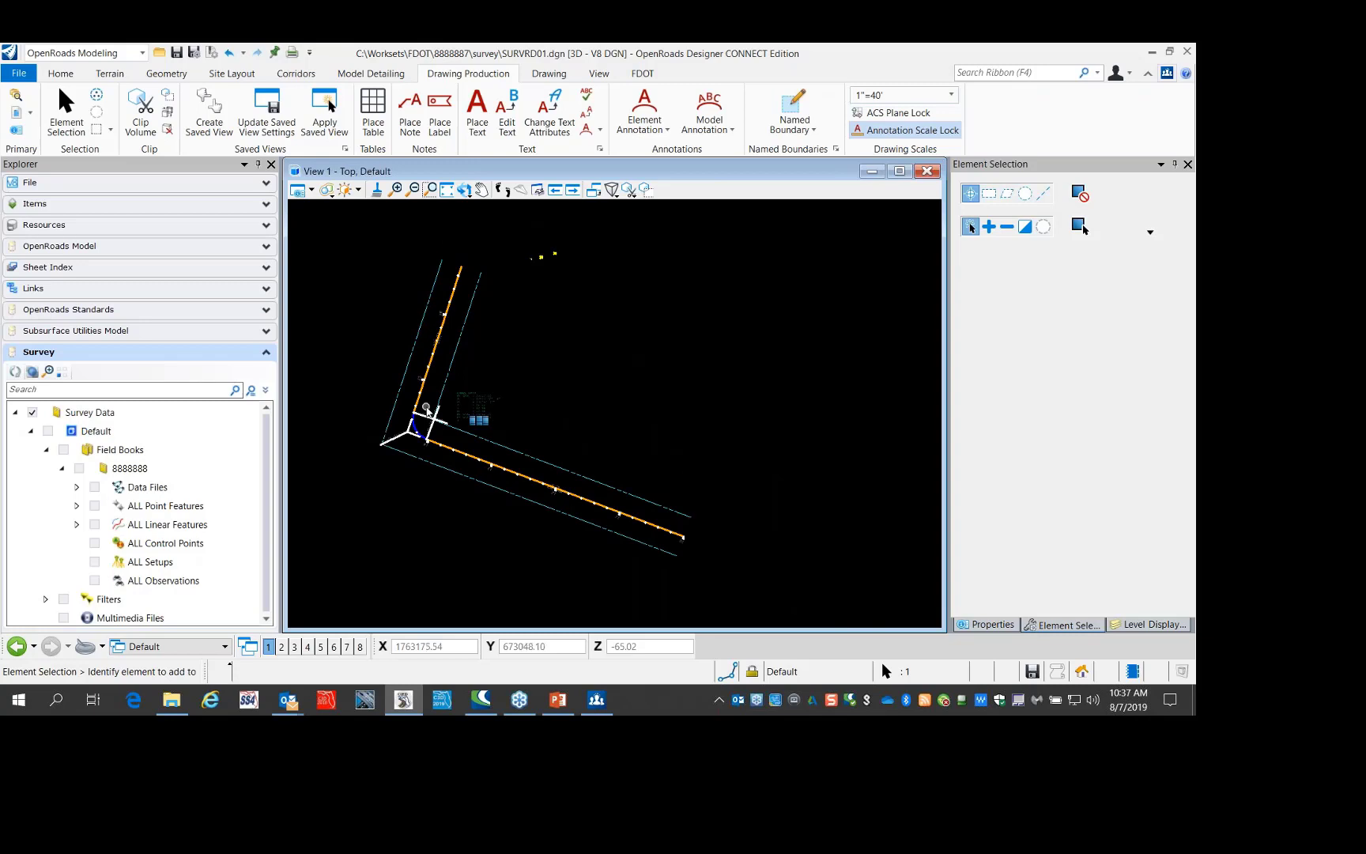
{"action": "scroll", "coordinate": [433, 412], "scroll_direction": "up", "scroll_amount": 2}
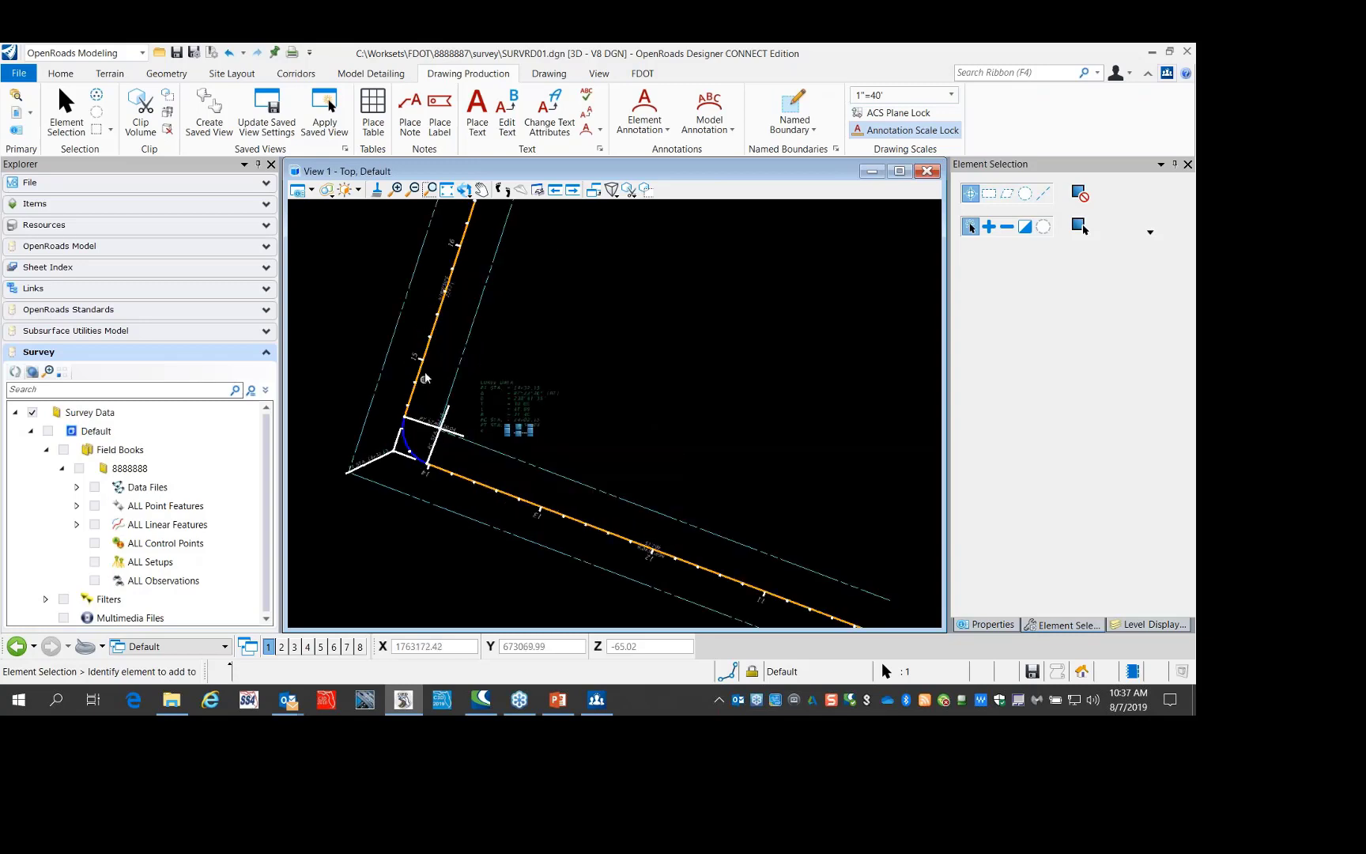
{"action": "scroll", "coordinate": [440, 358], "scroll_direction": "up", "scroll_amount": 2}
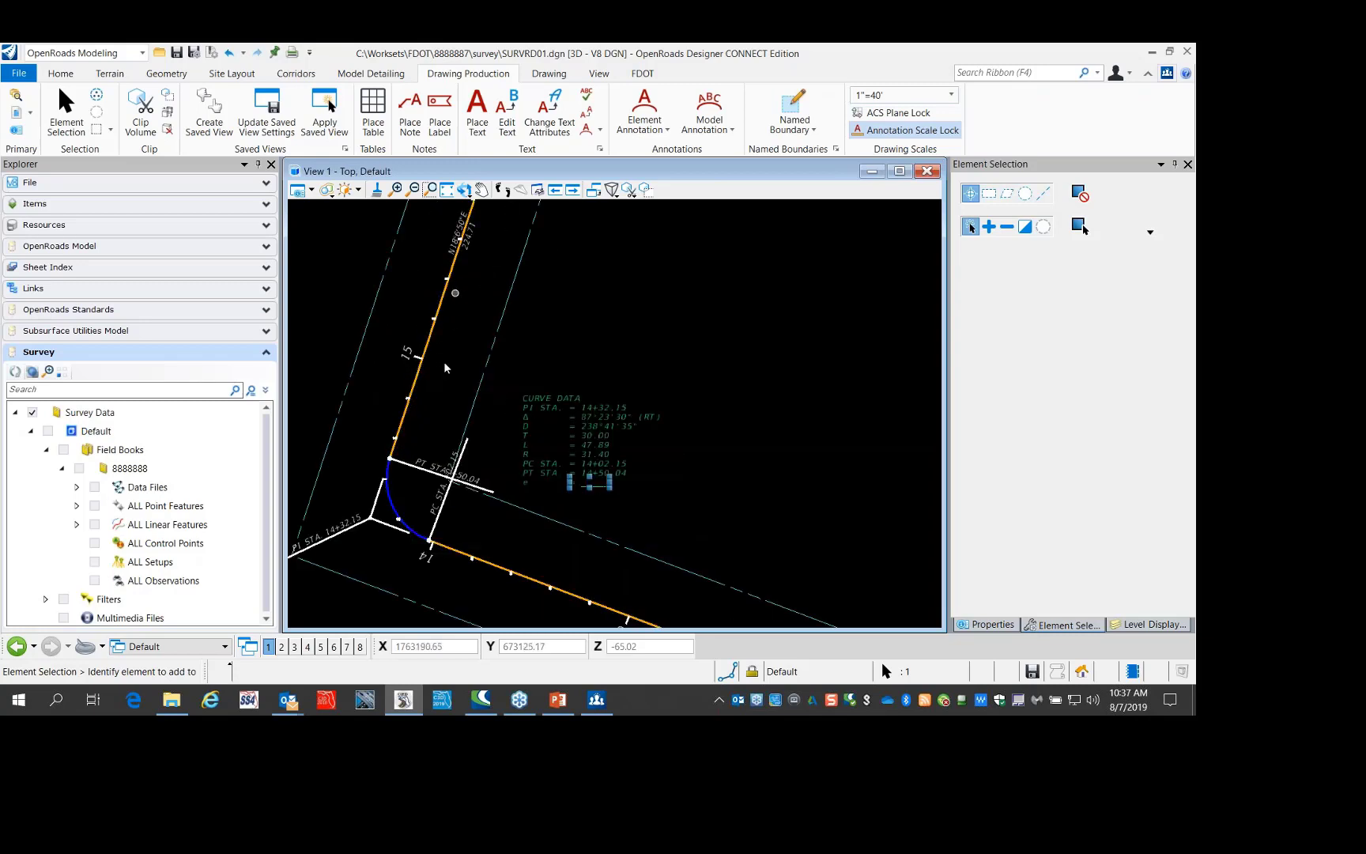
{"action": "scroll", "coordinate": [405, 378], "scroll_direction": "down", "scroll_amount": 2}
{"action": "scroll", "coordinate": [403, 374], "scroll_direction": "up", "scroll_amount": 2}
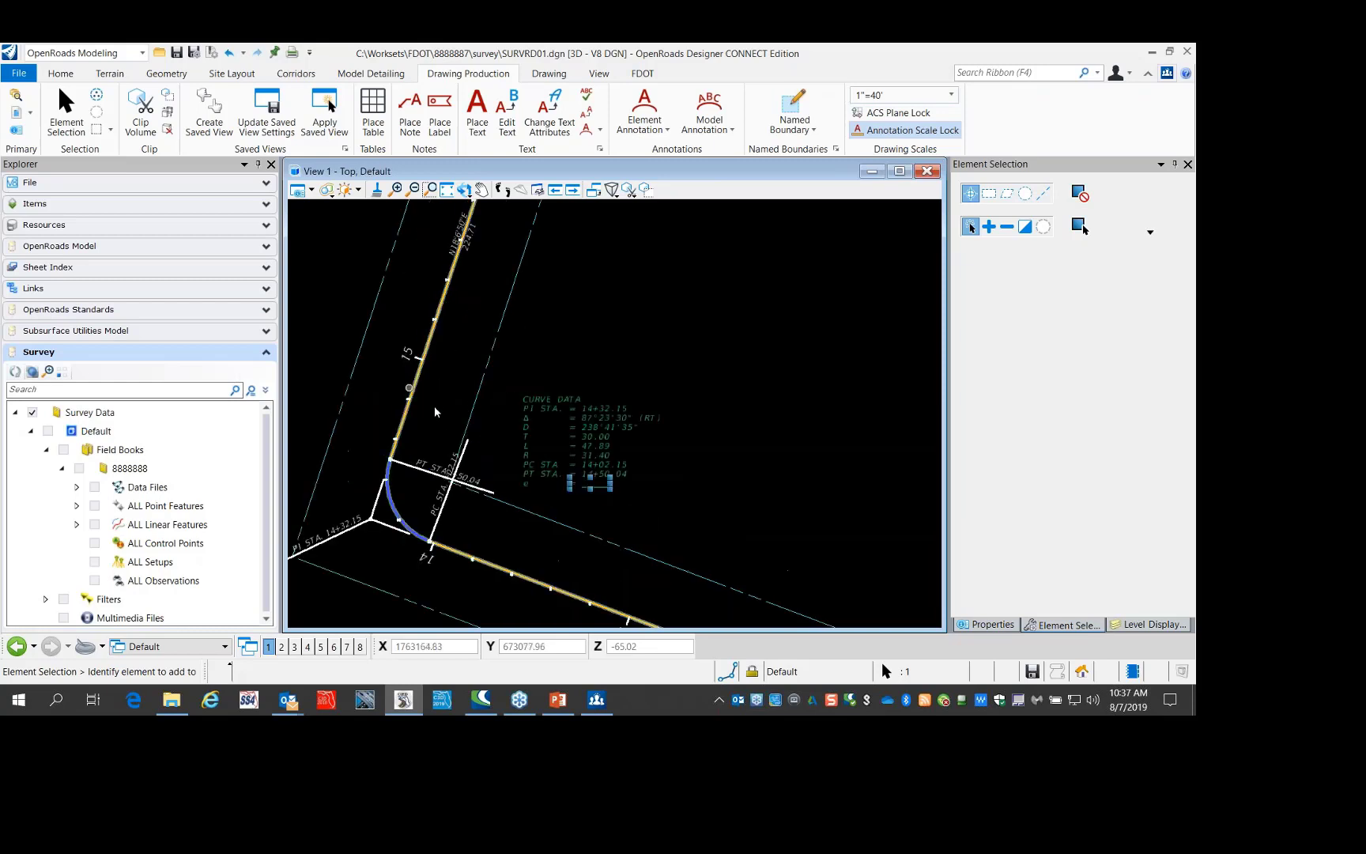
{"action": "scroll", "coordinate": [412, 378], "scroll_direction": "down", "scroll_amount": 2}
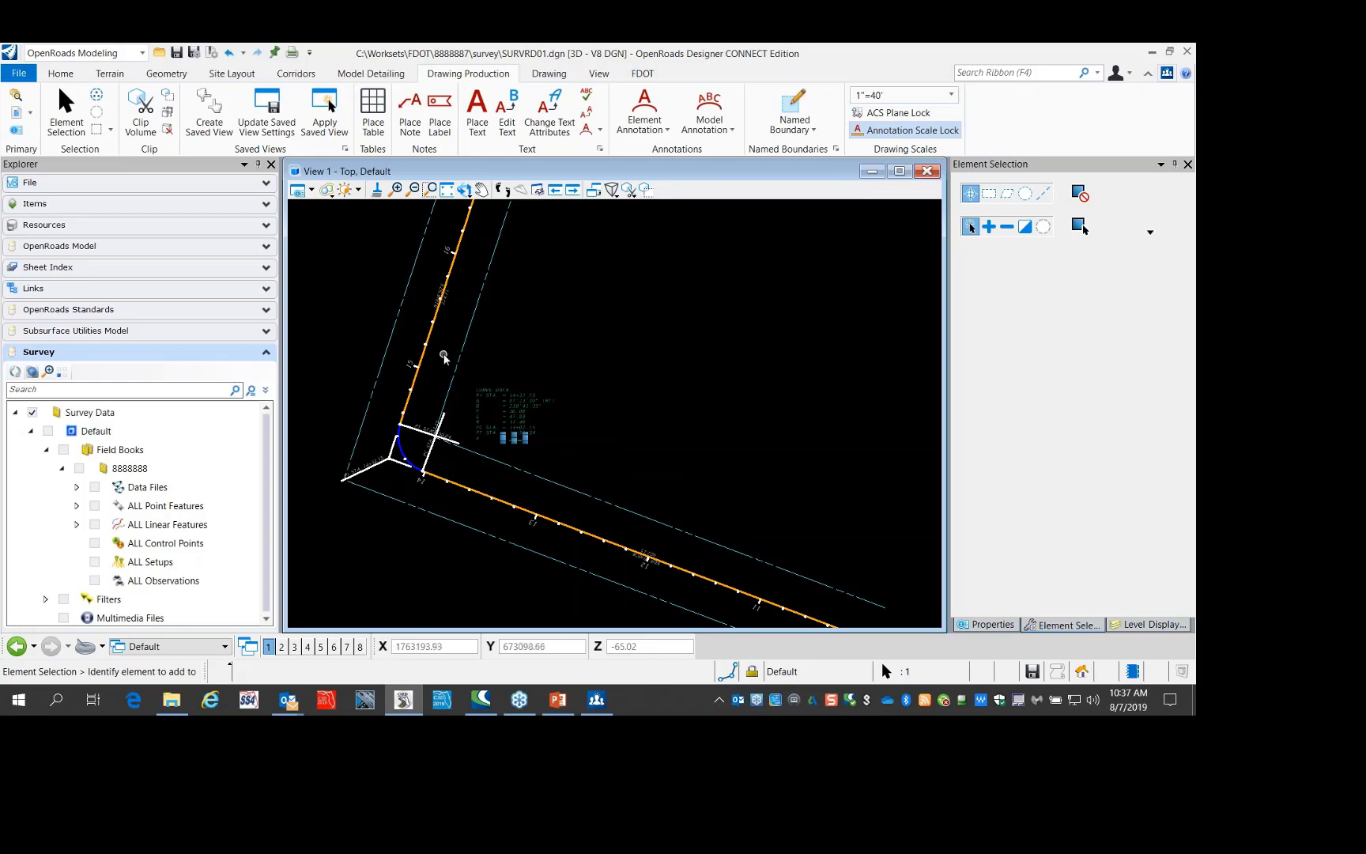
{"action": "scroll", "coordinate": [441, 351], "scroll_direction": "up", "scroll_amount": 3}
{"action": "scroll", "coordinate": [414, 371], "scroll_direction": "down", "scroll_amount": 3}
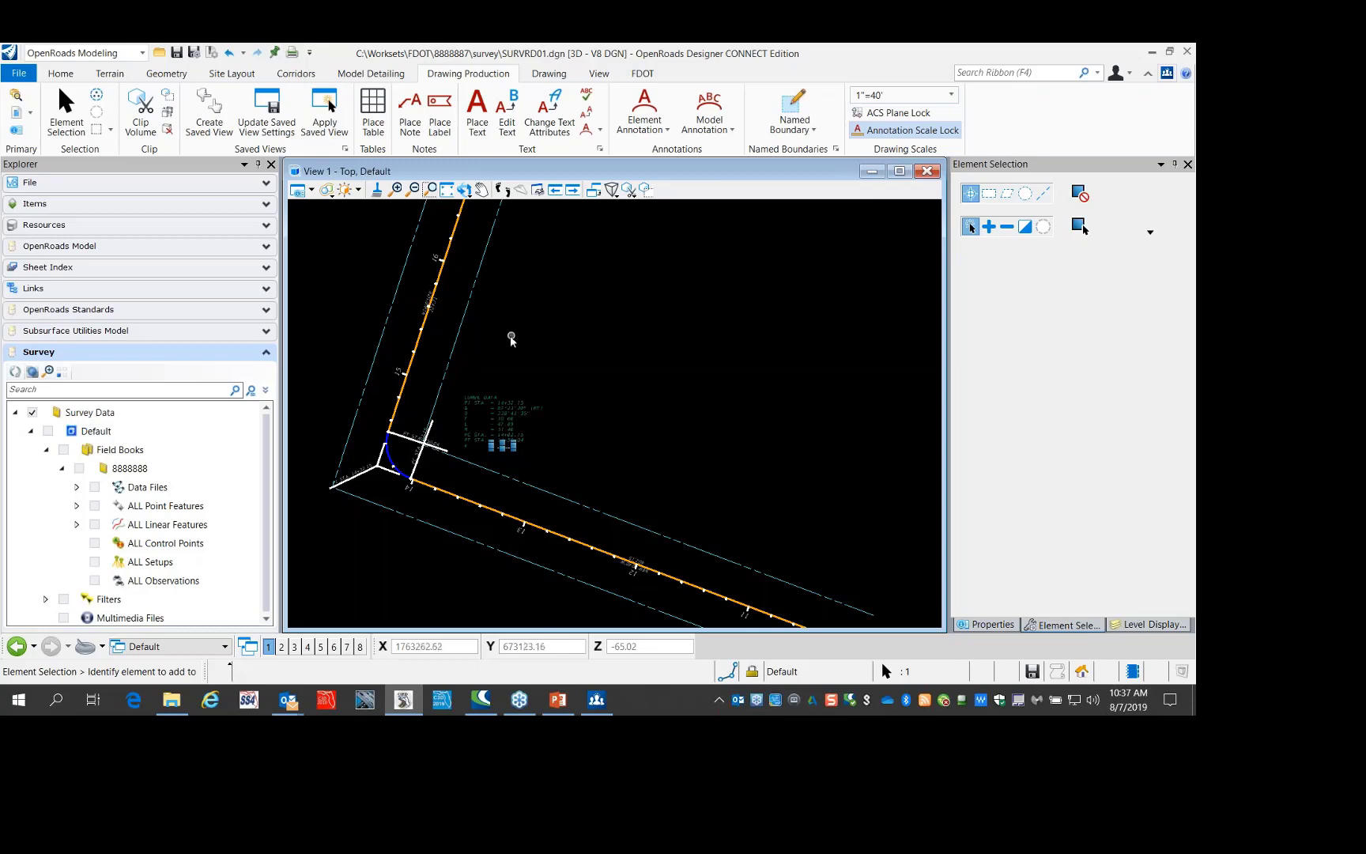
Turn on the display of all Default survey data and inspect the features around the baseline curve
{"action": "left_click", "coordinate": [48, 431]}
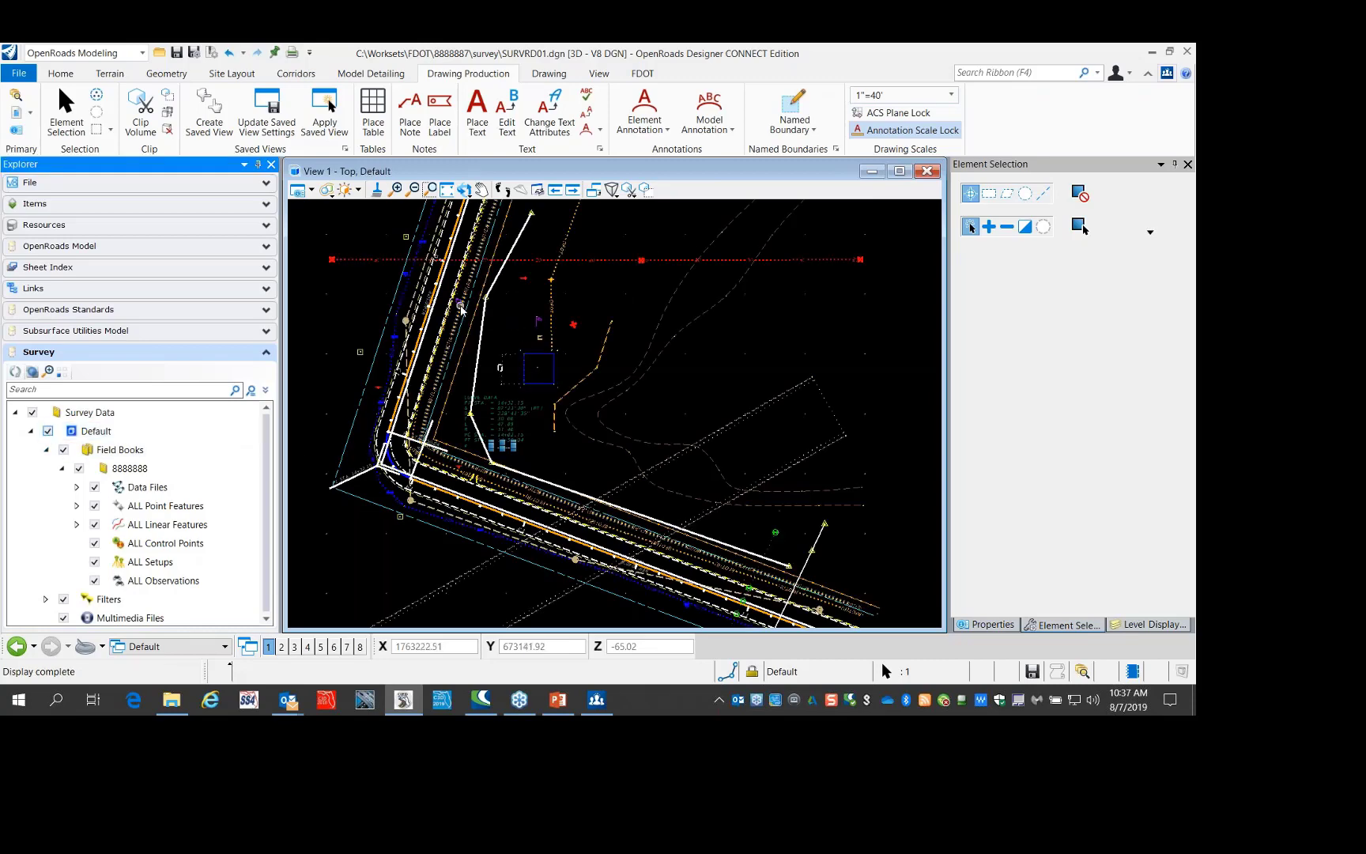
{"action": "scroll", "coordinate": [395, 463], "scroll_direction": "up", "scroll_amount": 4}
{"action": "scroll", "coordinate": [401, 460], "scroll_direction": "down", "scroll_amount": 2}
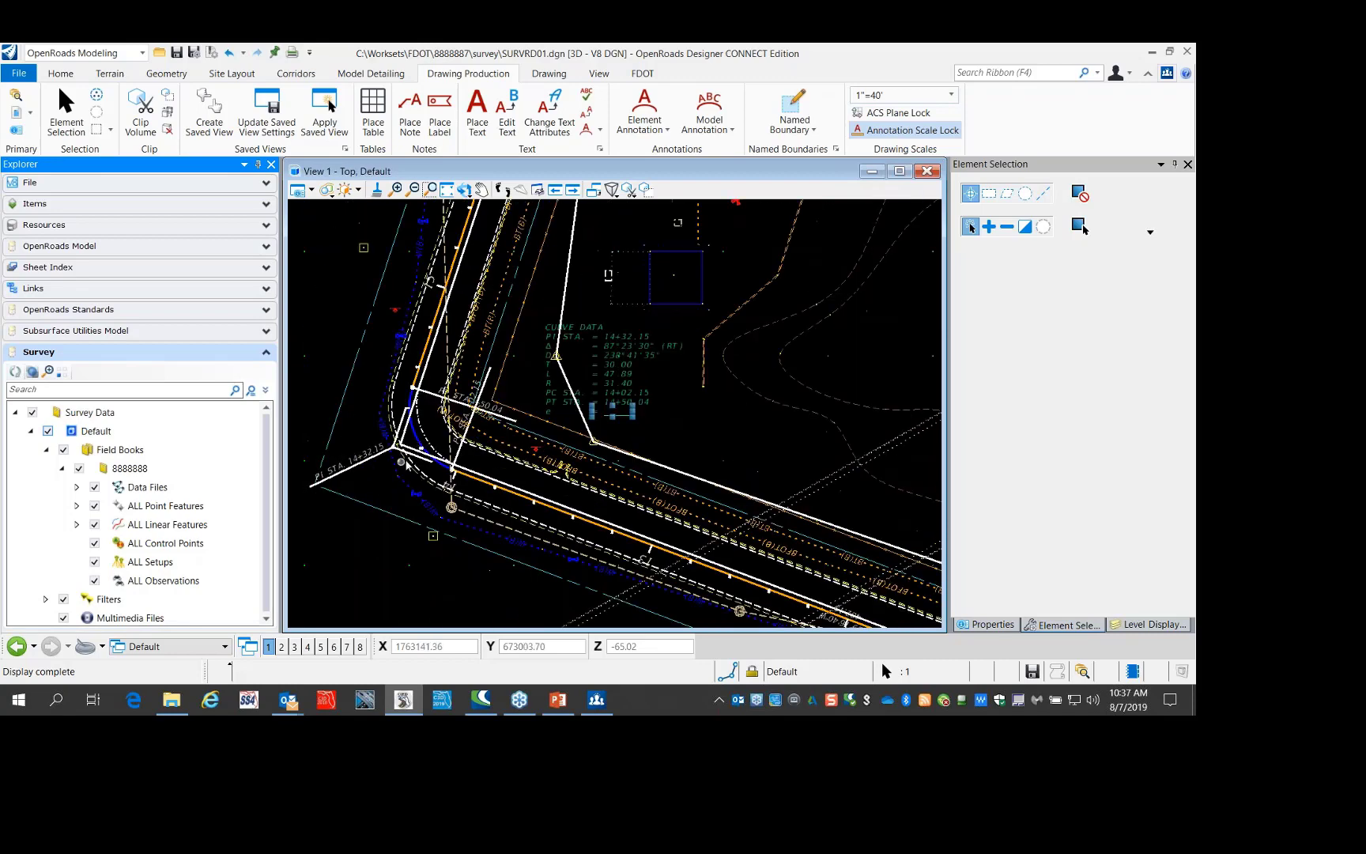
{"action": "scroll", "coordinate": [403, 414], "scroll_direction": "up", "scroll_amount": 3}
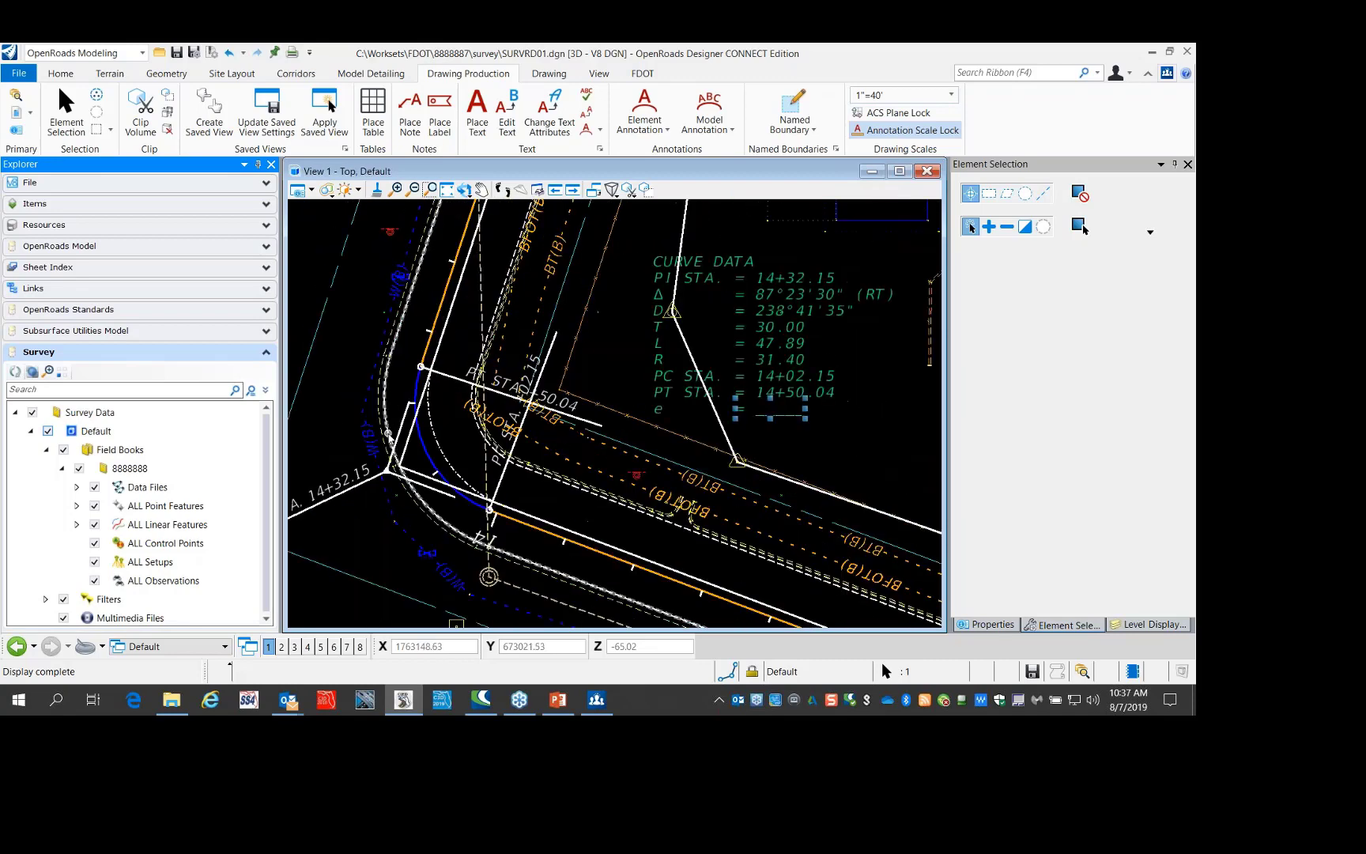
{"action": "scroll", "coordinate": [389, 432], "scroll_direction": "down", "scroll_amount": 3}
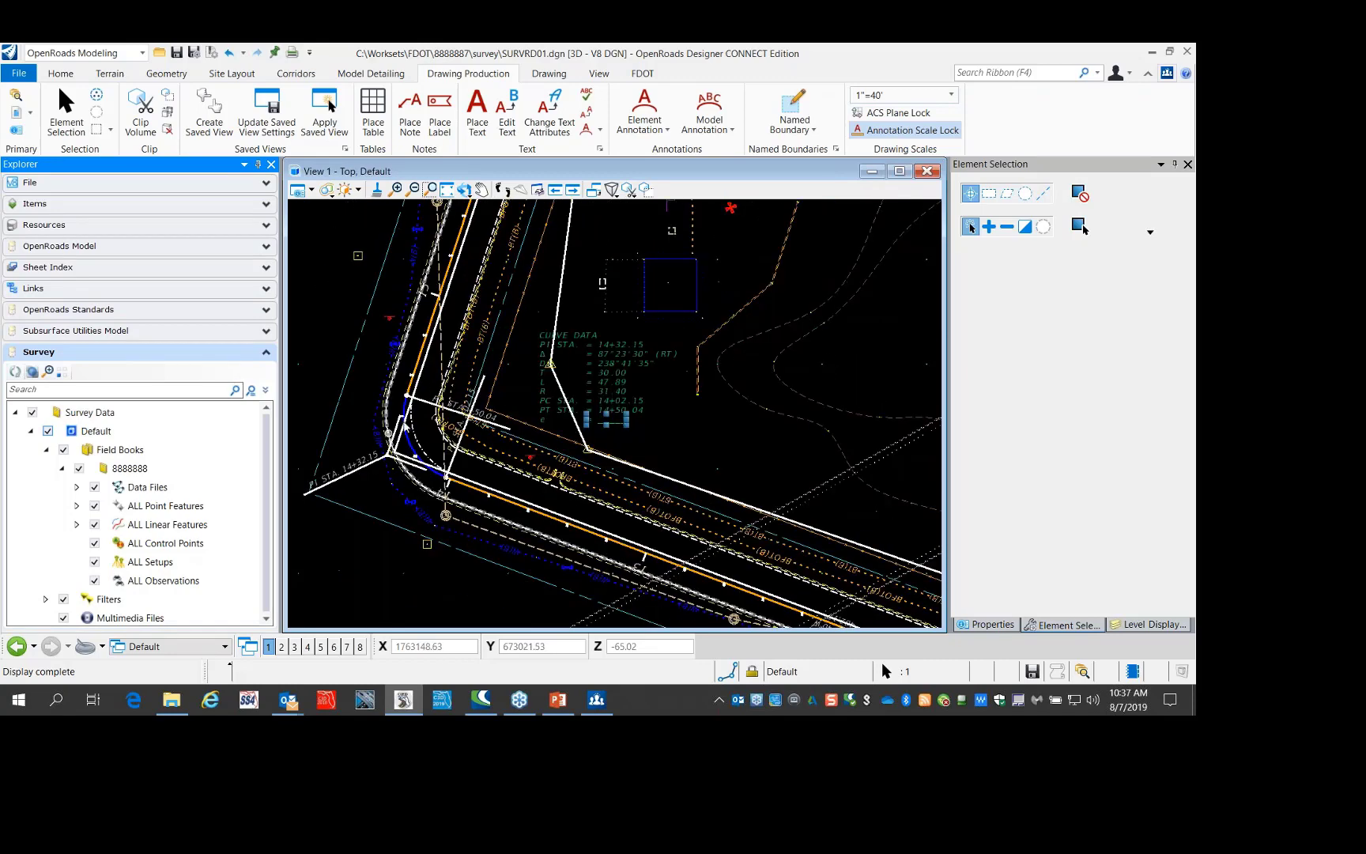
Remove the element annotations from the BL1 baseline with the Remove Element Annotations tool
{"action": "left_click", "coordinate": [655, 130]}
{"action": "left_click", "coordinate": [661, 176]}
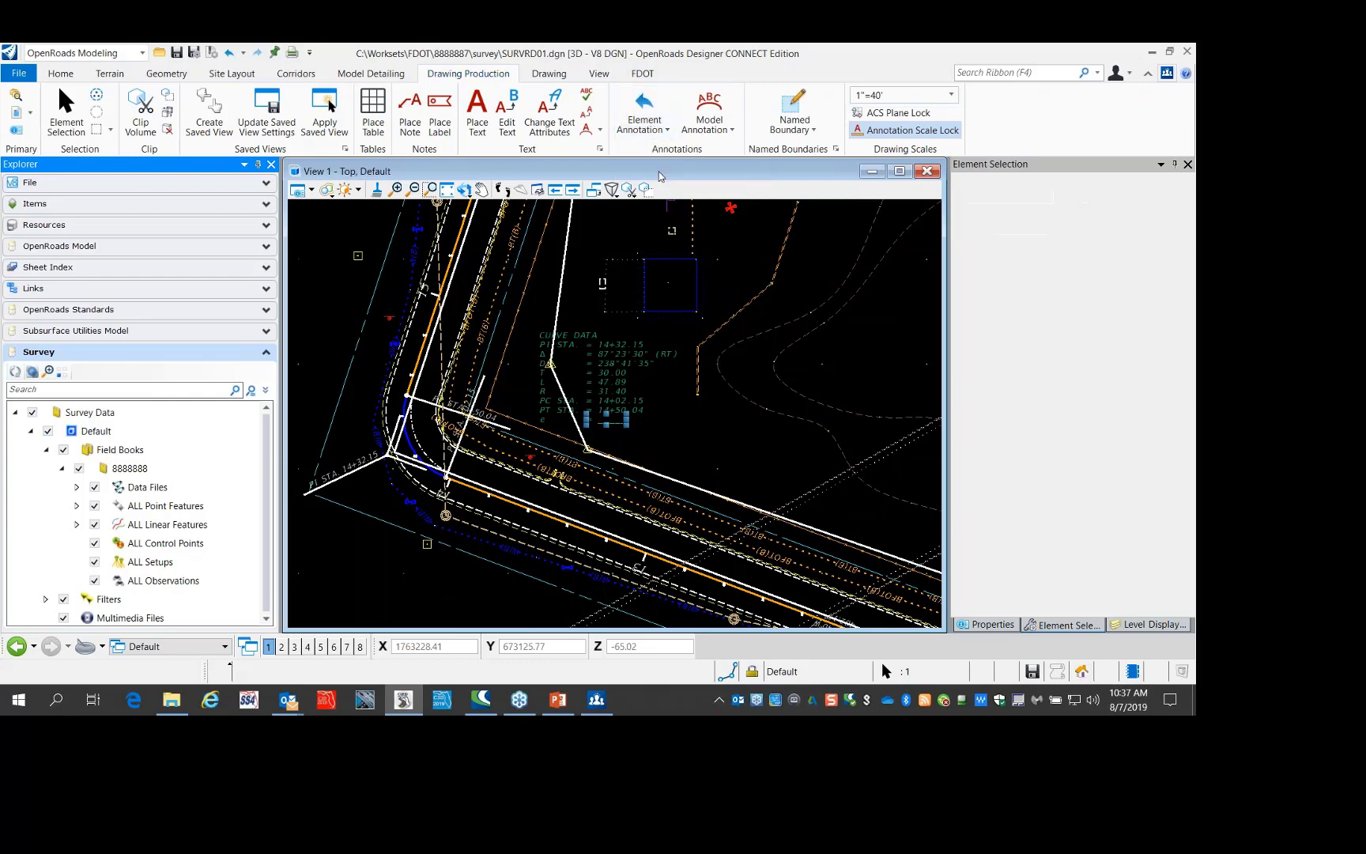
{"action": "scroll", "coordinate": [434, 340], "scroll_direction": "up", "scroll_amount": 5}
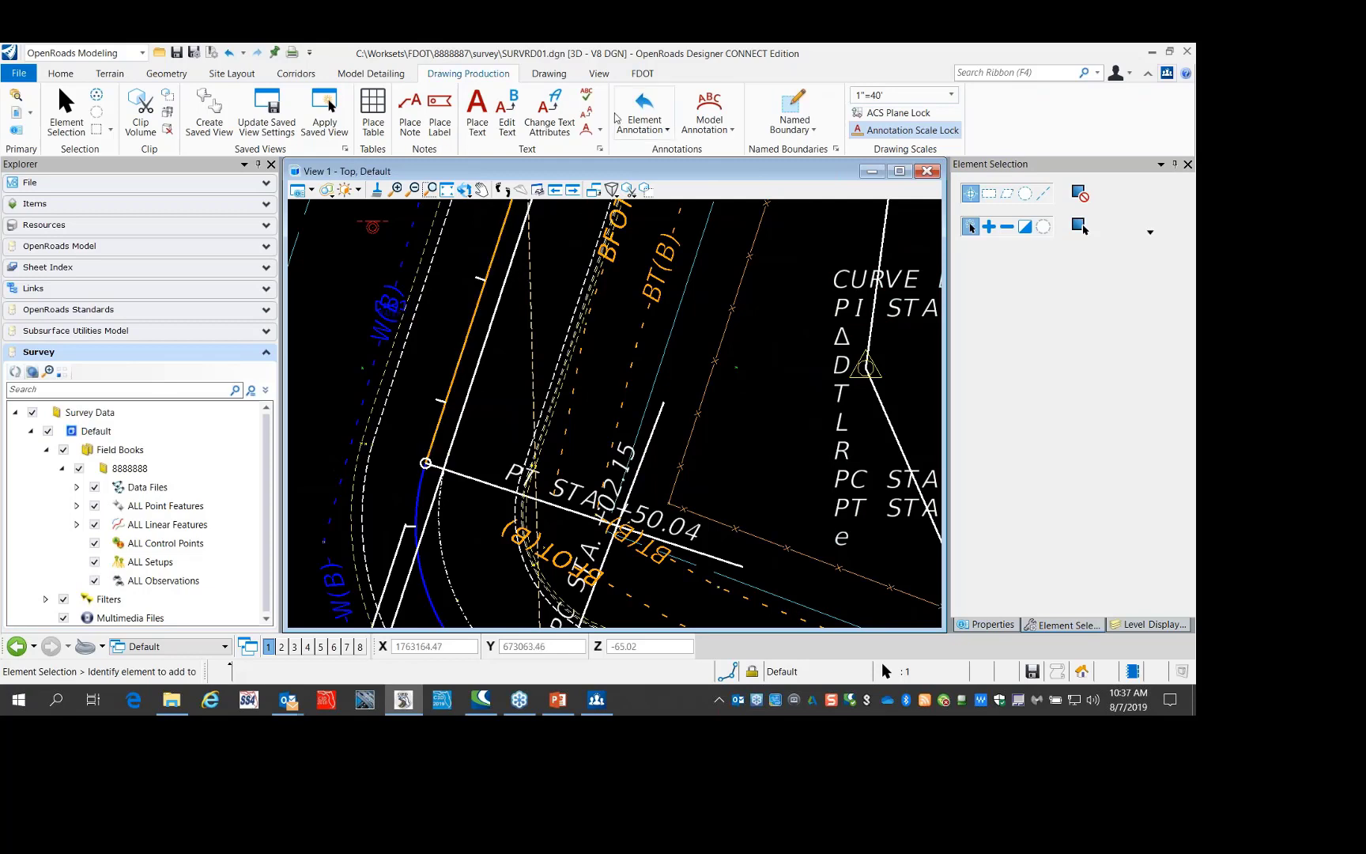
{"action": "left_click", "coordinate": [642, 131]}
{"action": "left_click", "coordinate": [645, 170]}
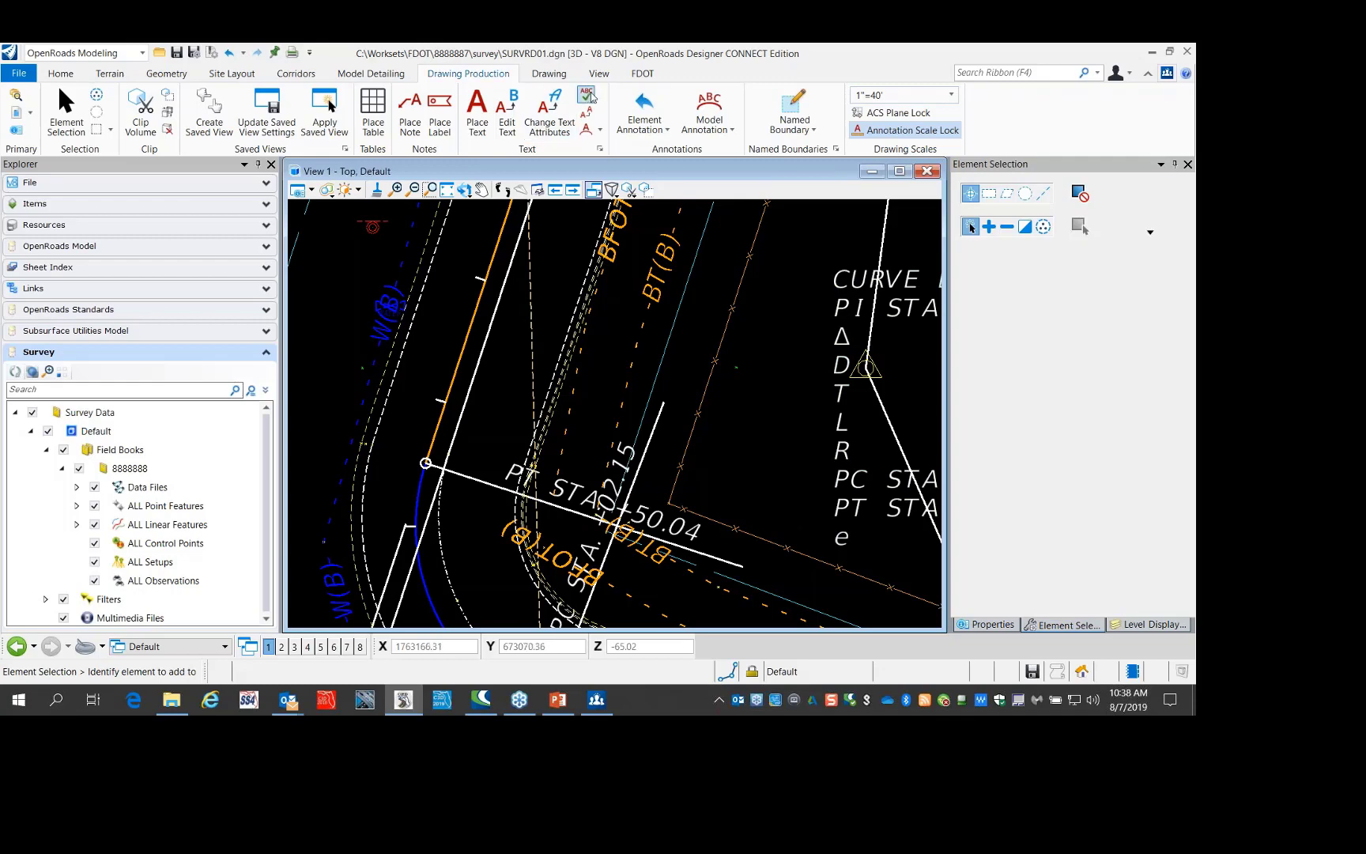
{"action": "scroll", "coordinate": [453, 309], "scroll_direction": "down", "scroll_amount": 2}
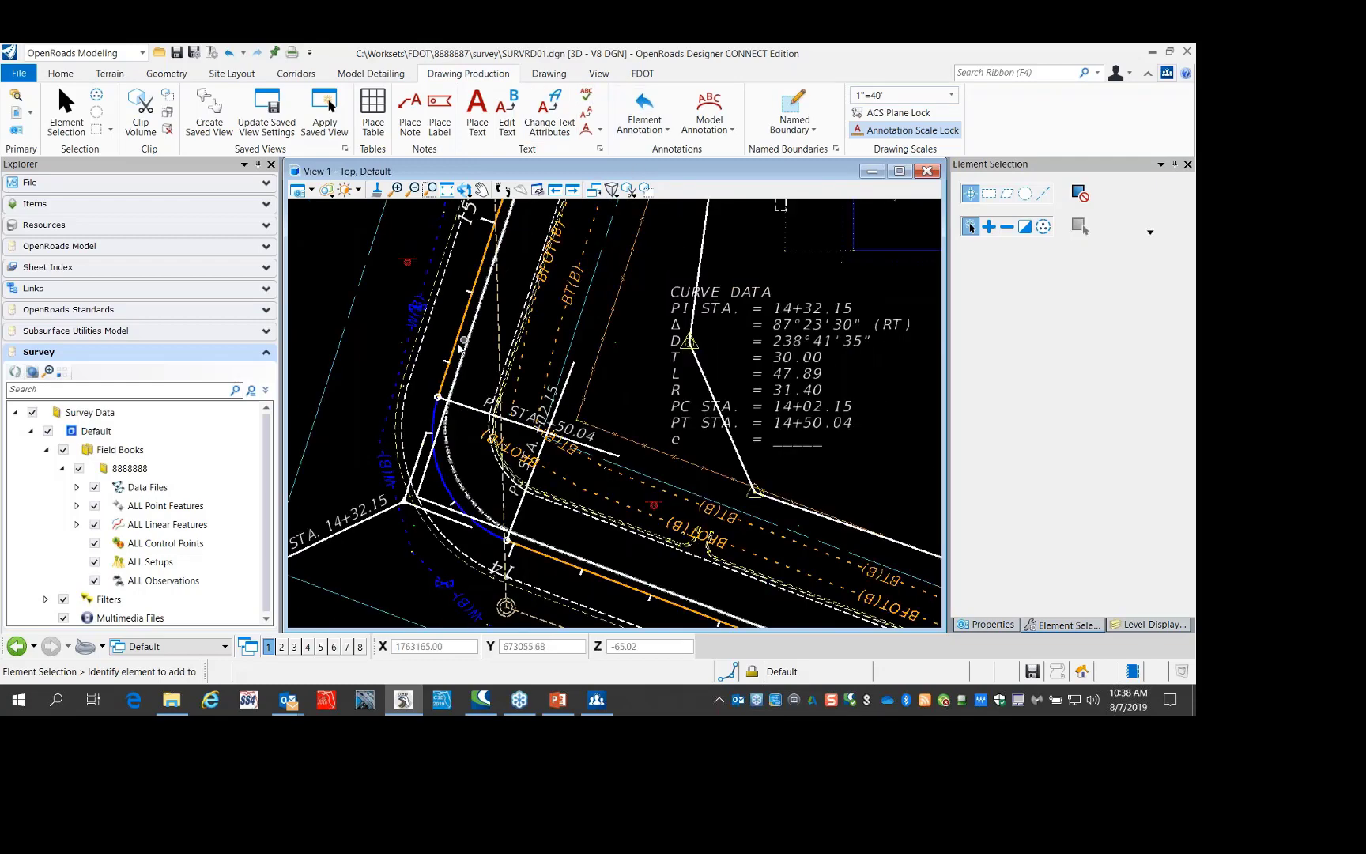
{"action": "left_click", "coordinate": [647, 102]}
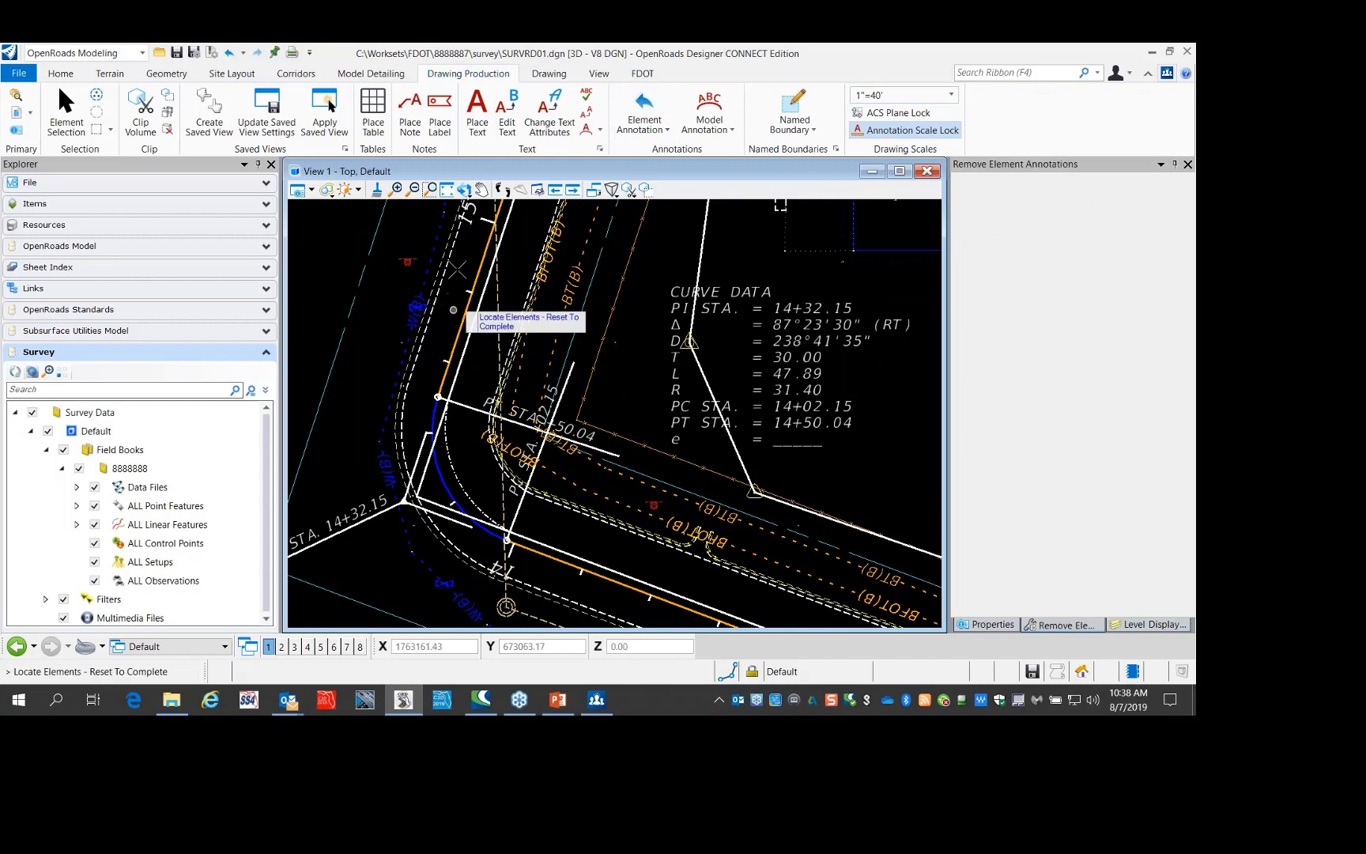
{"action": "right_click", "coordinate": [457, 300]}
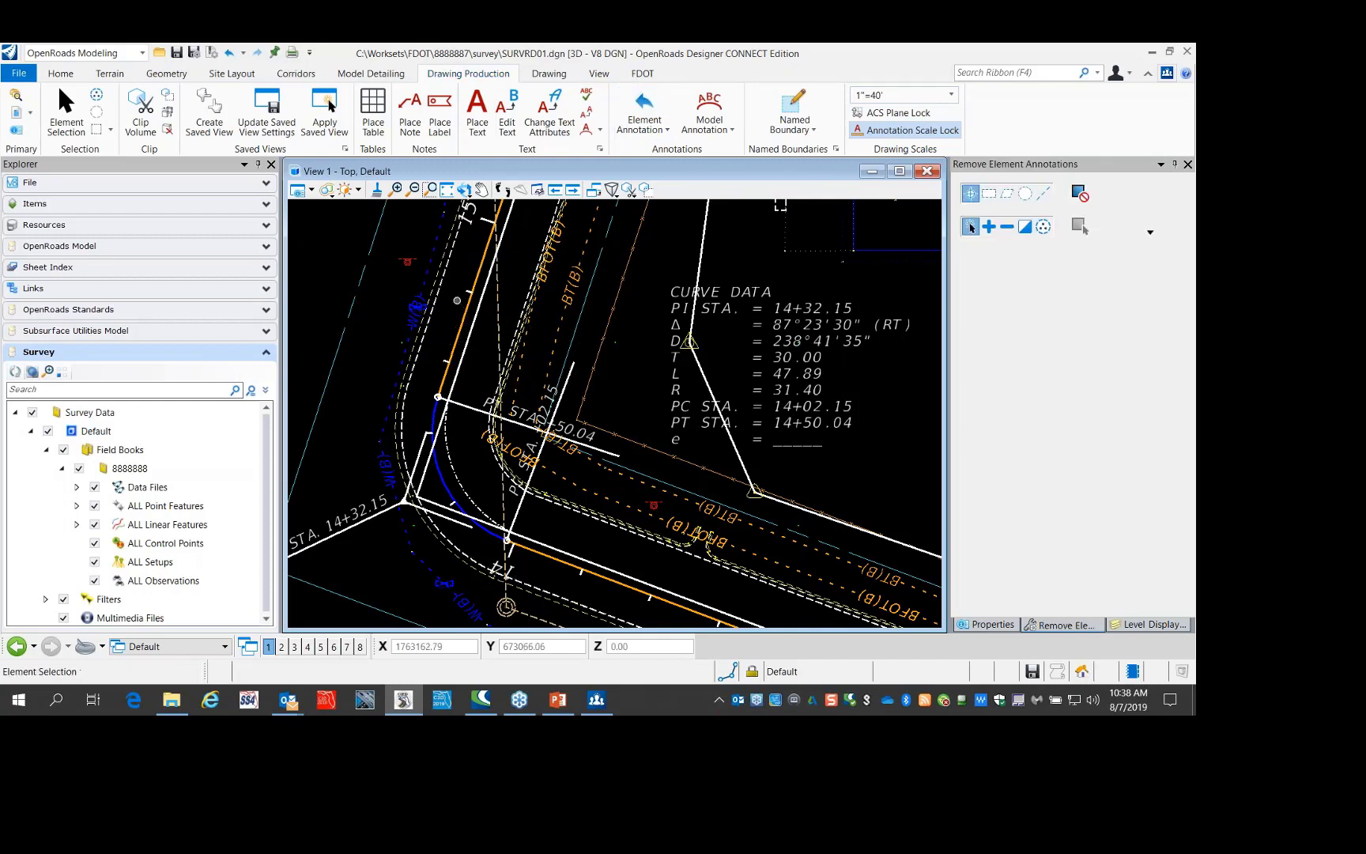
{"action": "left_click", "coordinate": [458, 300]}
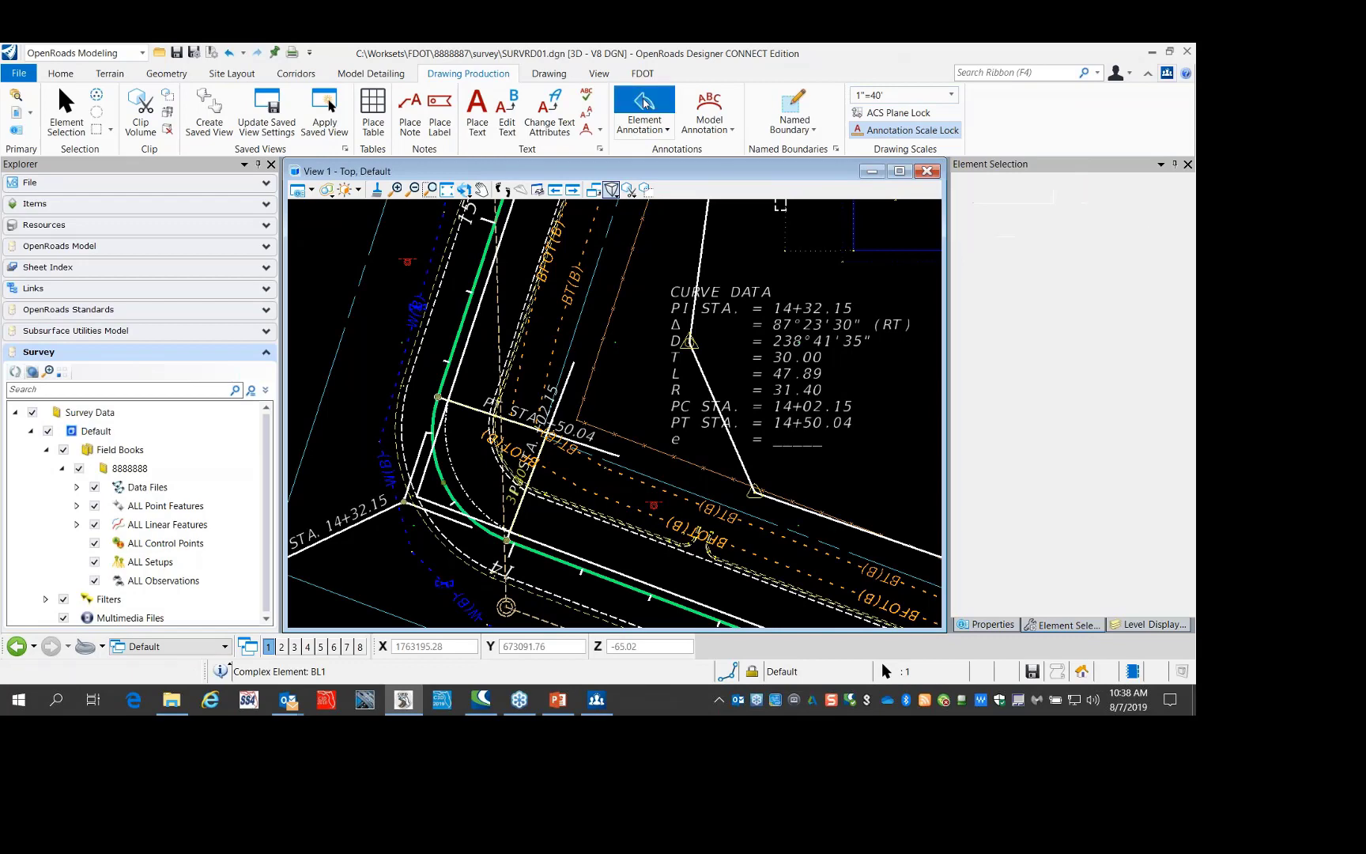
{"action": "left_click", "coordinate": [445, 321]}
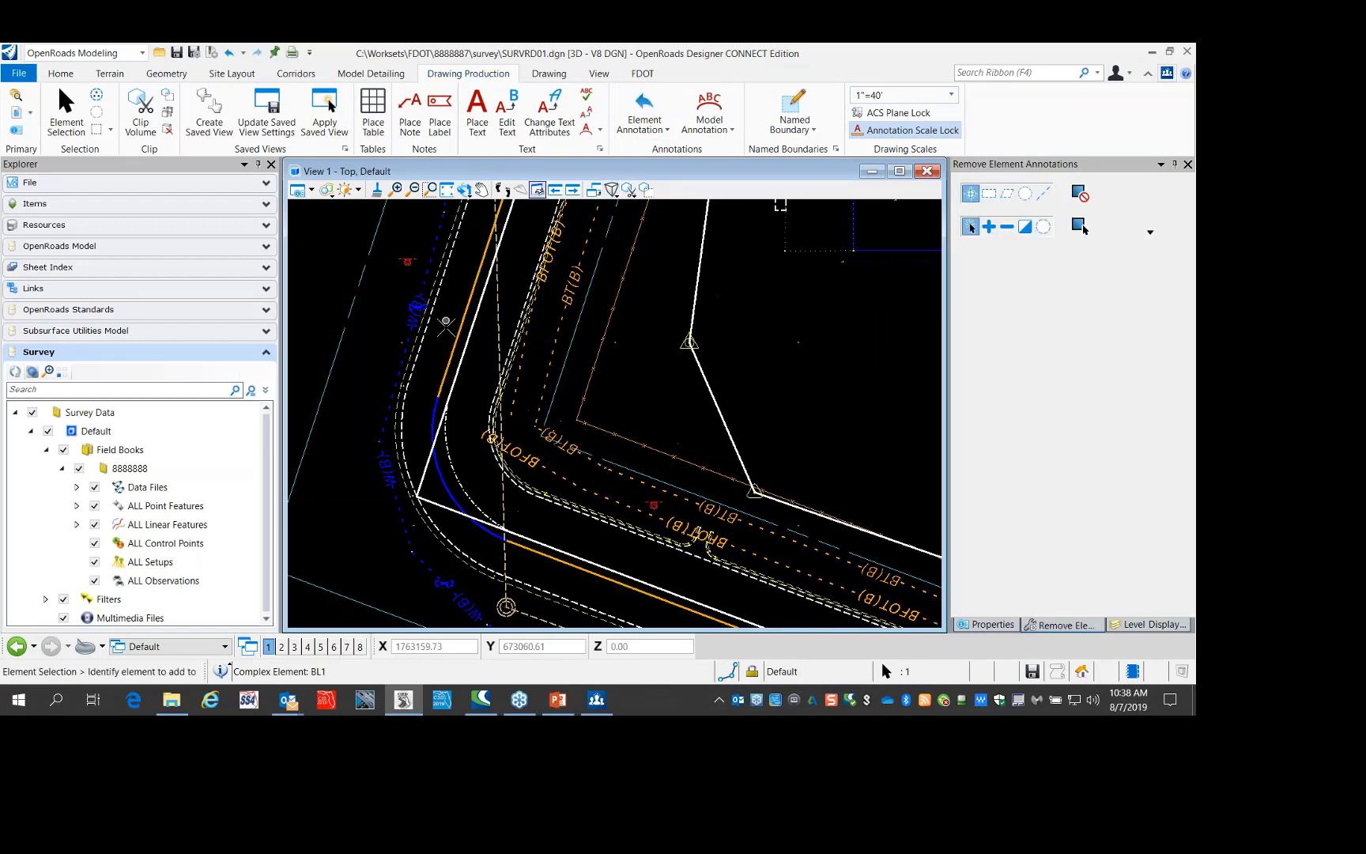
Turn off the display of all Default survey data and show only the features in the Ground DTM filter
{"action": "scroll", "coordinate": [439, 335], "scroll_direction": "down", "scroll_amount": 2}
{"action": "scroll", "coordinate": [450, 430], "scroll_direction": "up", "scroll_amount": 2}
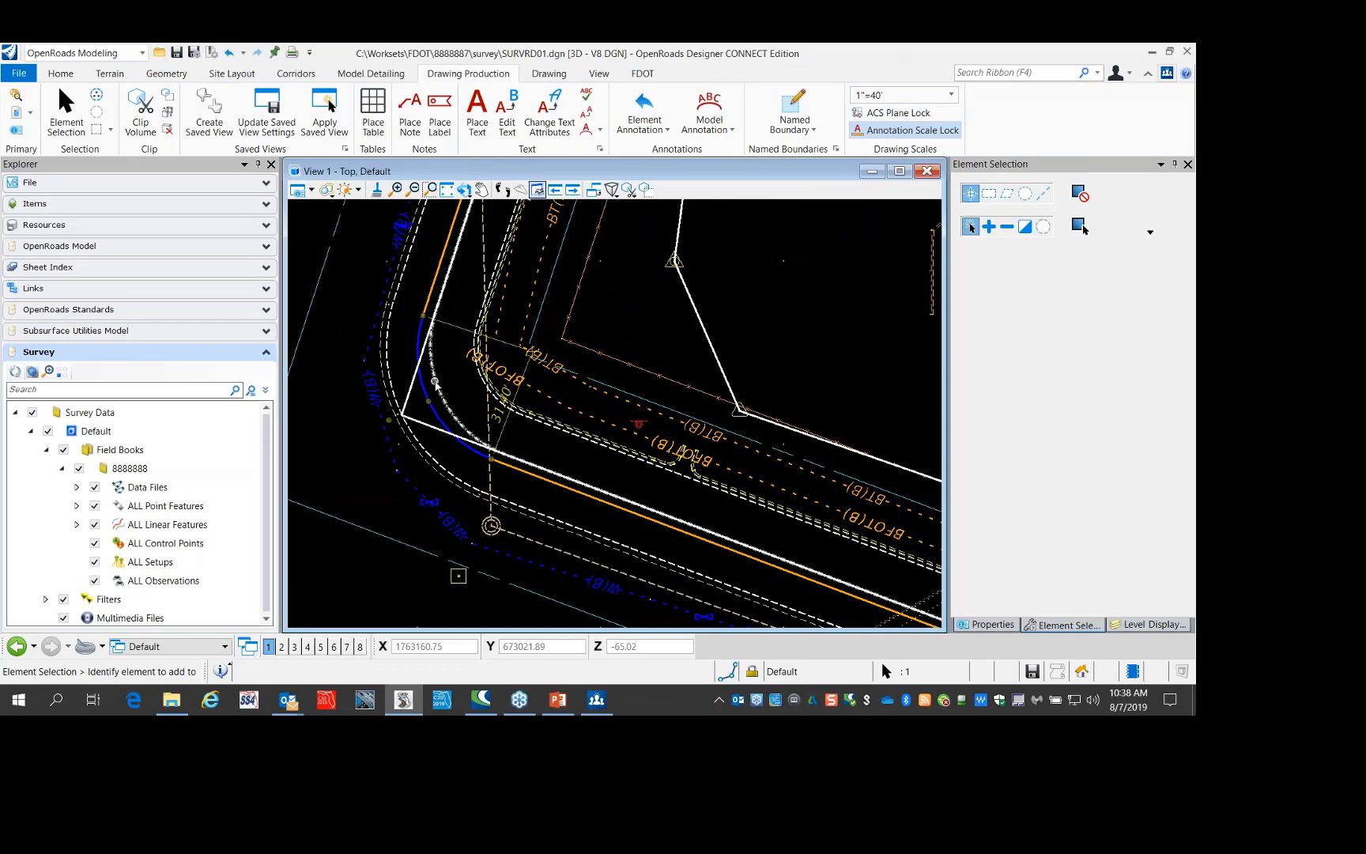
{"action": "mouse_move", "coordinate": [434, 383]}
{"action": "scroll", "coordinate": [448, 495], "scroll_direction": "down", "scroll_amount": 3}
{"action": "mouse_move", "coordinate": [449, 500]}
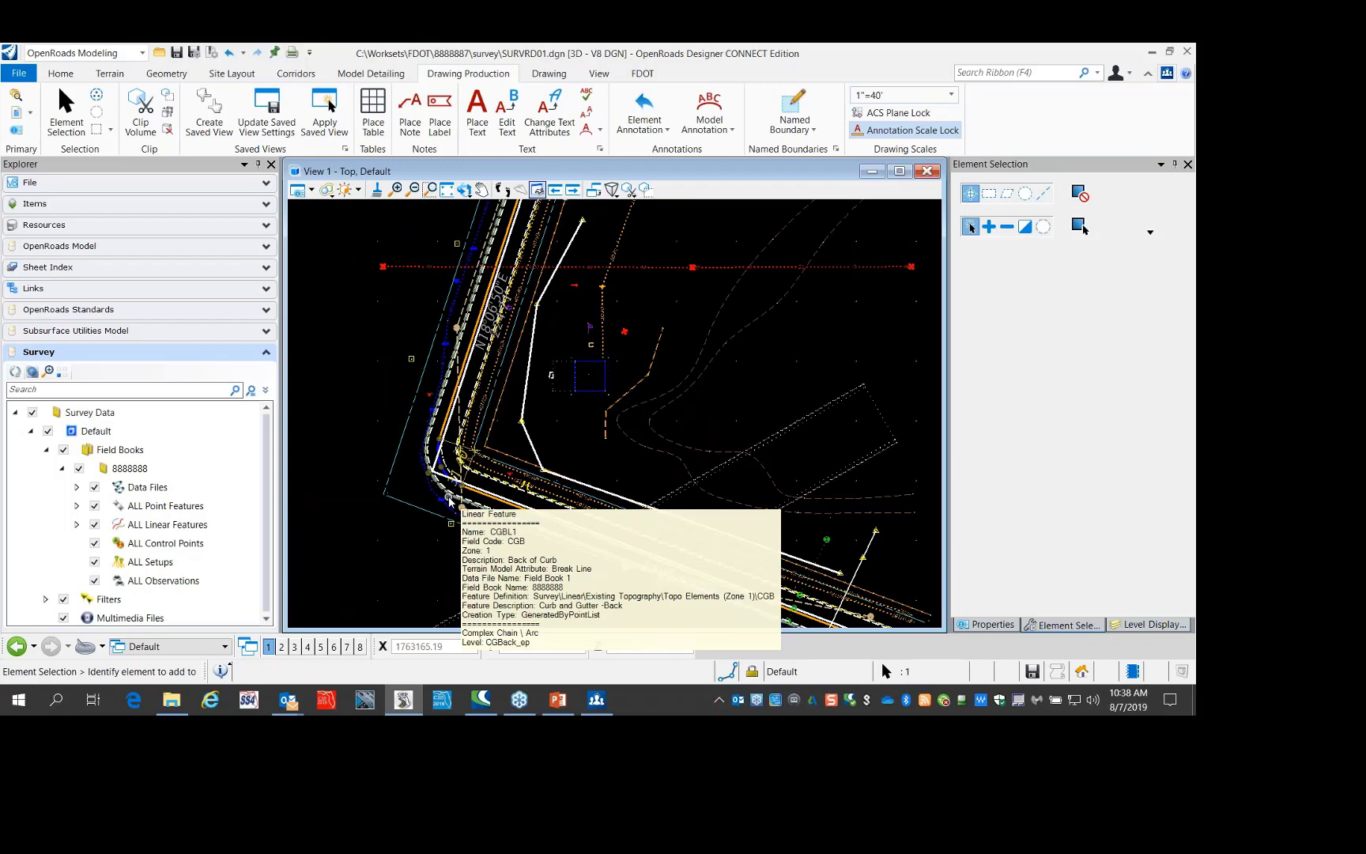
{"action": "scroll", "coordinate": [448, 500], "scroll_direction": "down", "scroll_amount": 2}
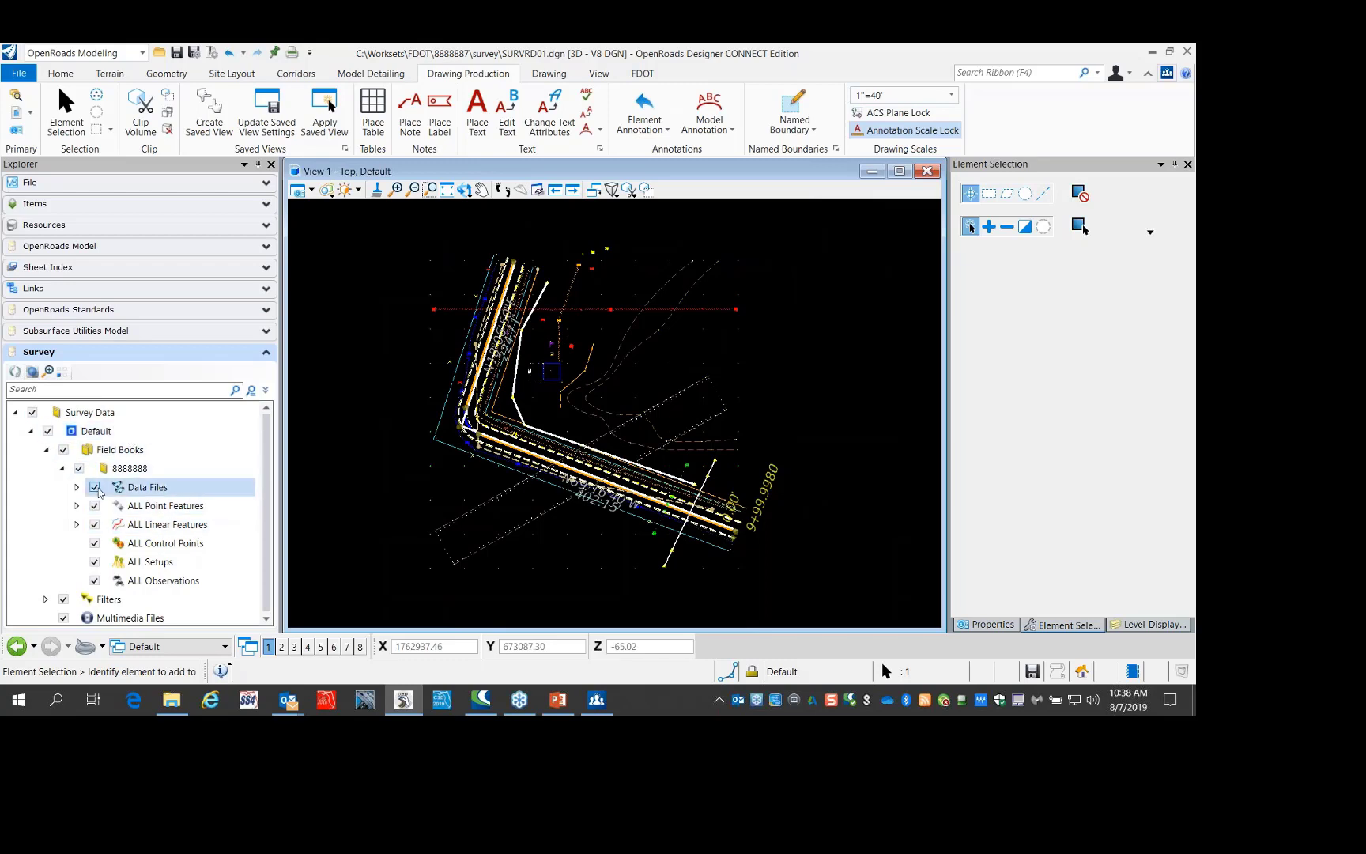
{"action": "left_click", "coordinate": [48, 431]}
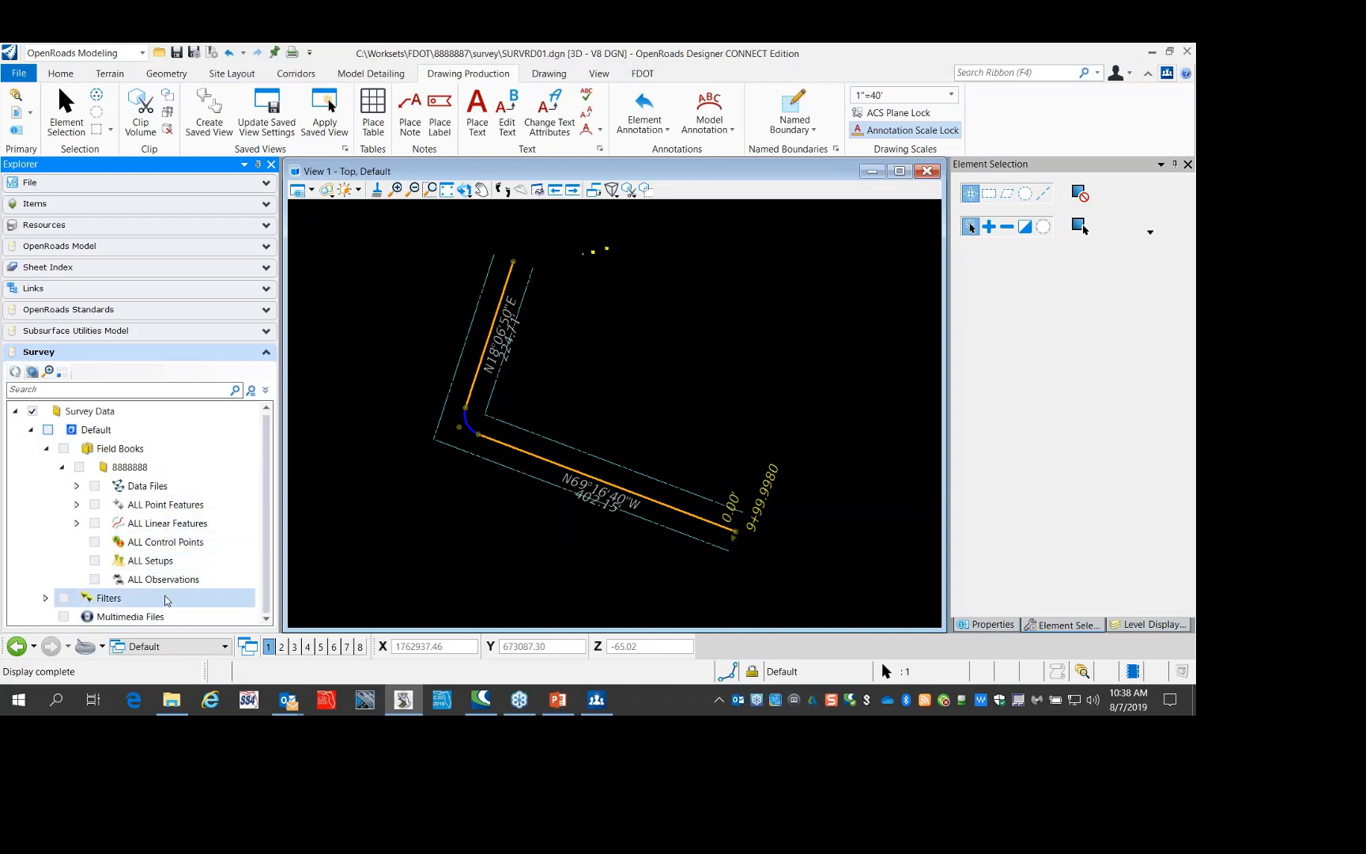
{"action": "left_click", "coordinate": [45, 597]}
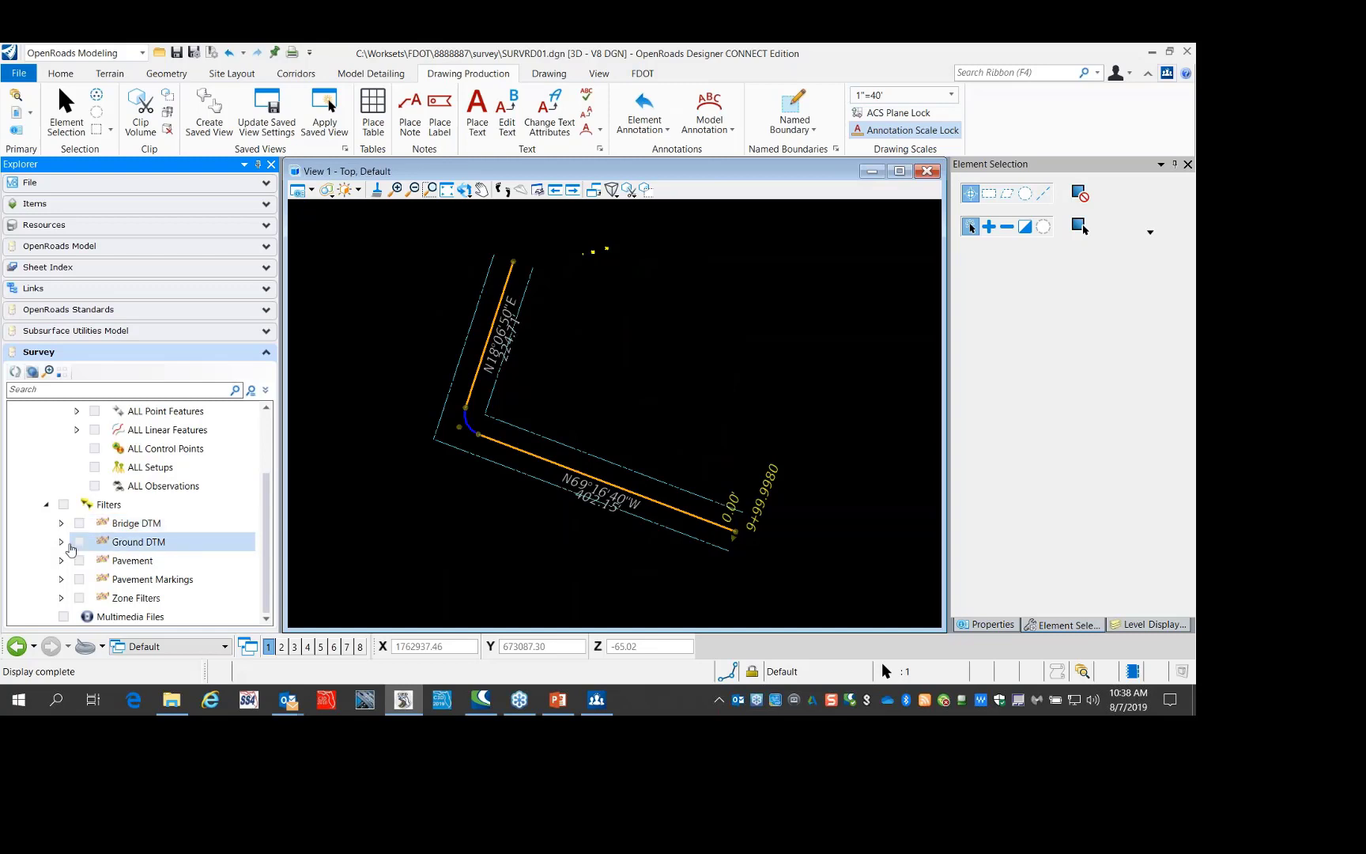
{"action": "left_click", "coordinate": [80, 543]}
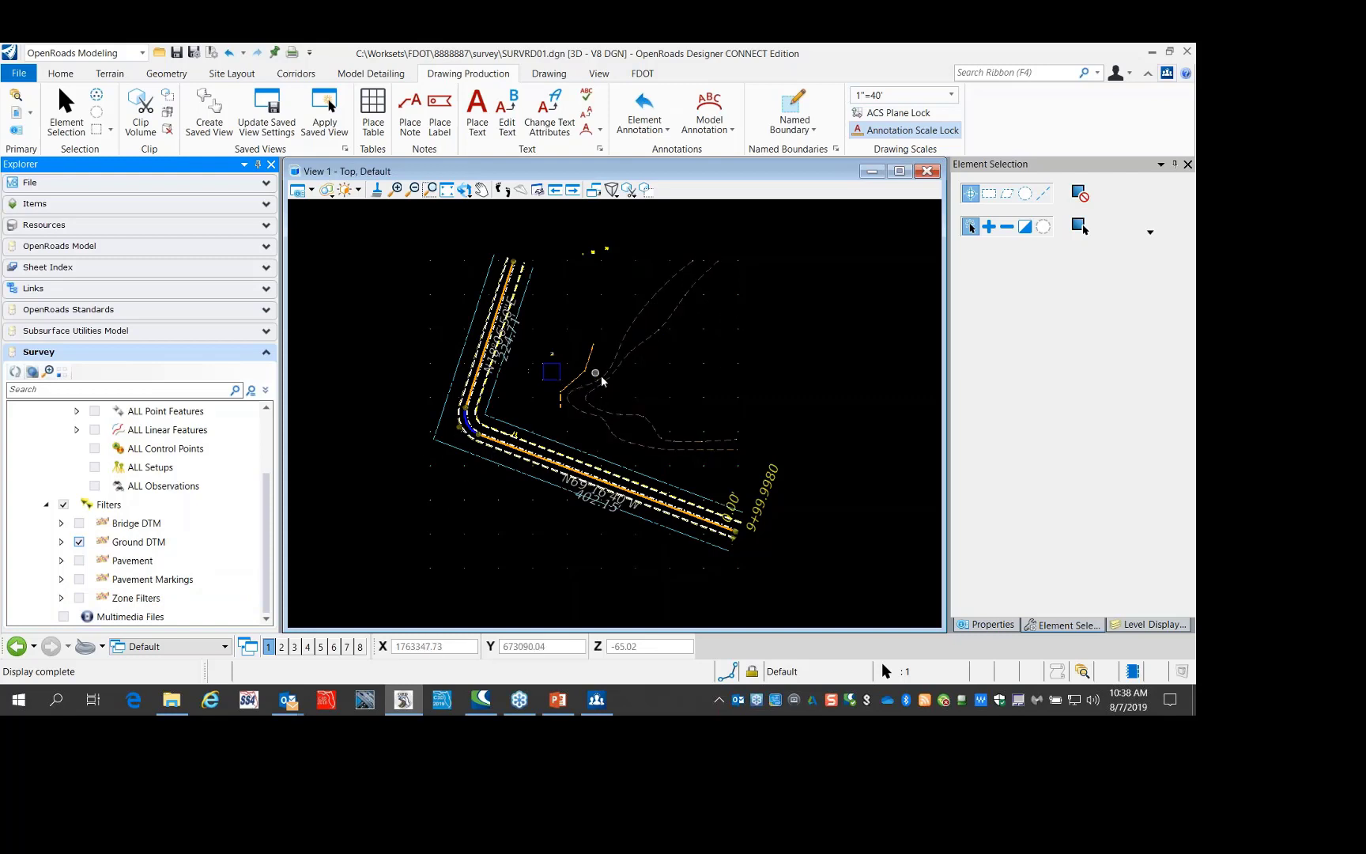
Try to create a terrain model from the field book selection set using all displayed Ground DTM features
{"action": "left_click_drag", "start_coordinate": [386, 228], "coordinate": [809, 578]}
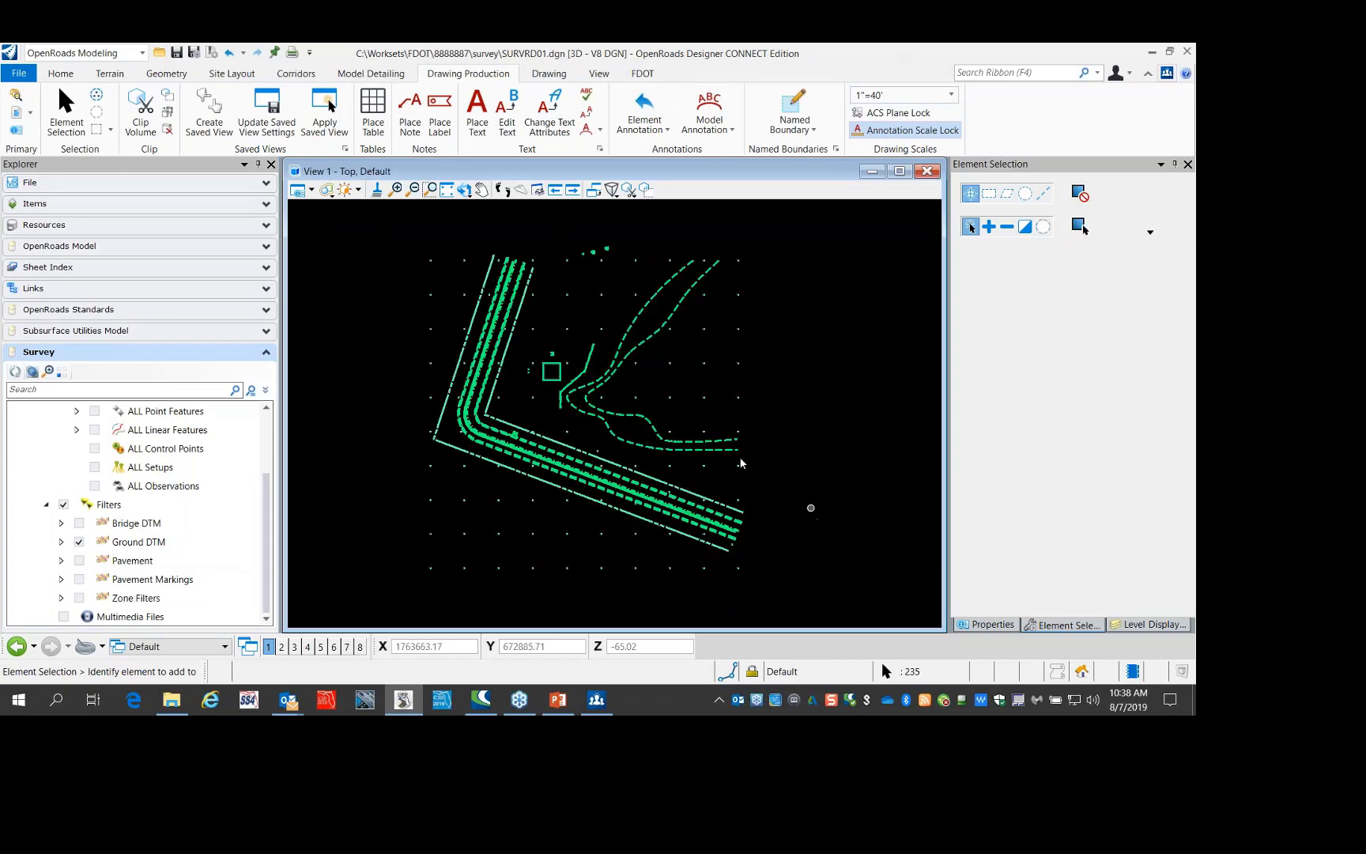
{"action": "left_click_drag", "start_coordinate": [265, 506], "coordinate": [265, 413]}
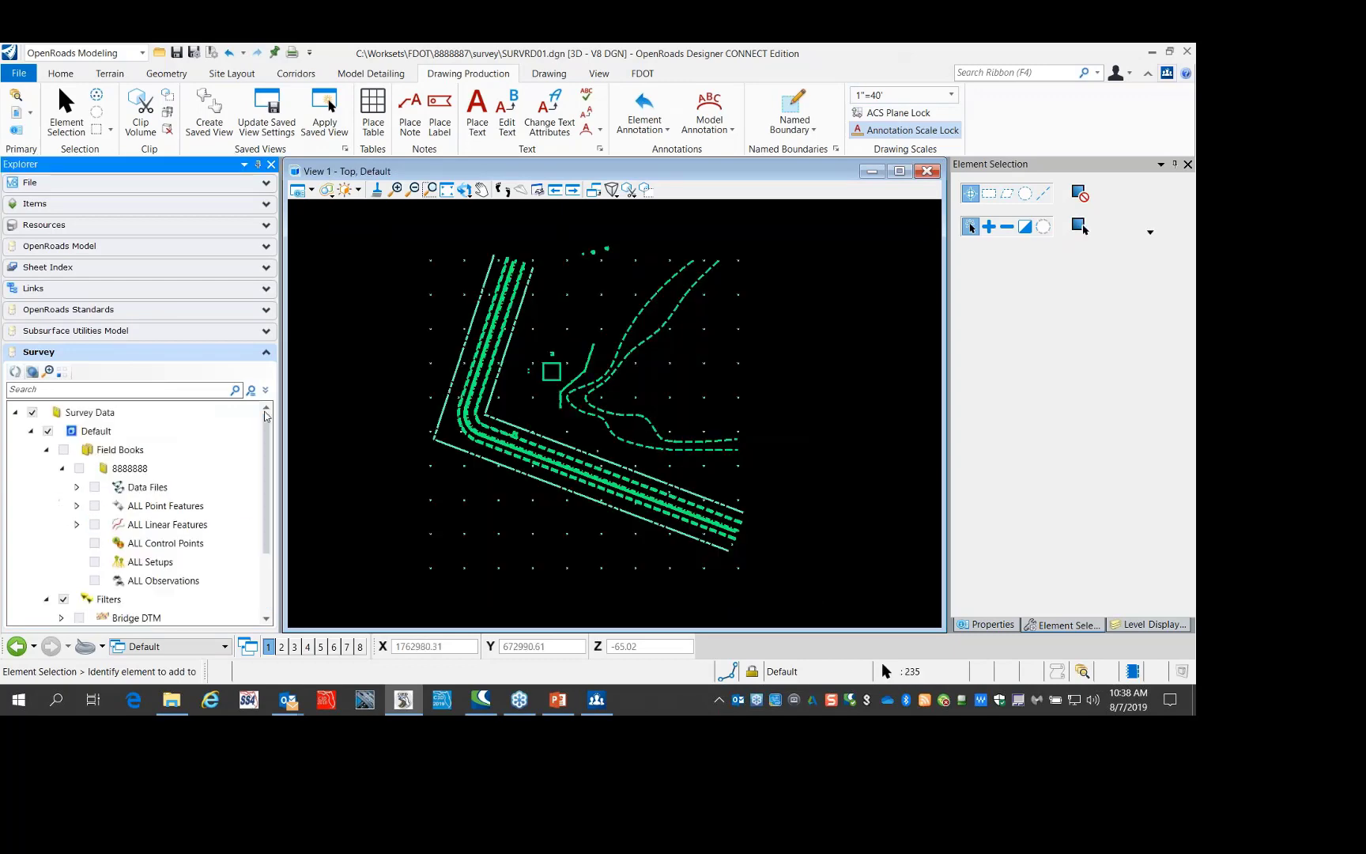
{"action": "right_click", "coordinate": [118, 450]}
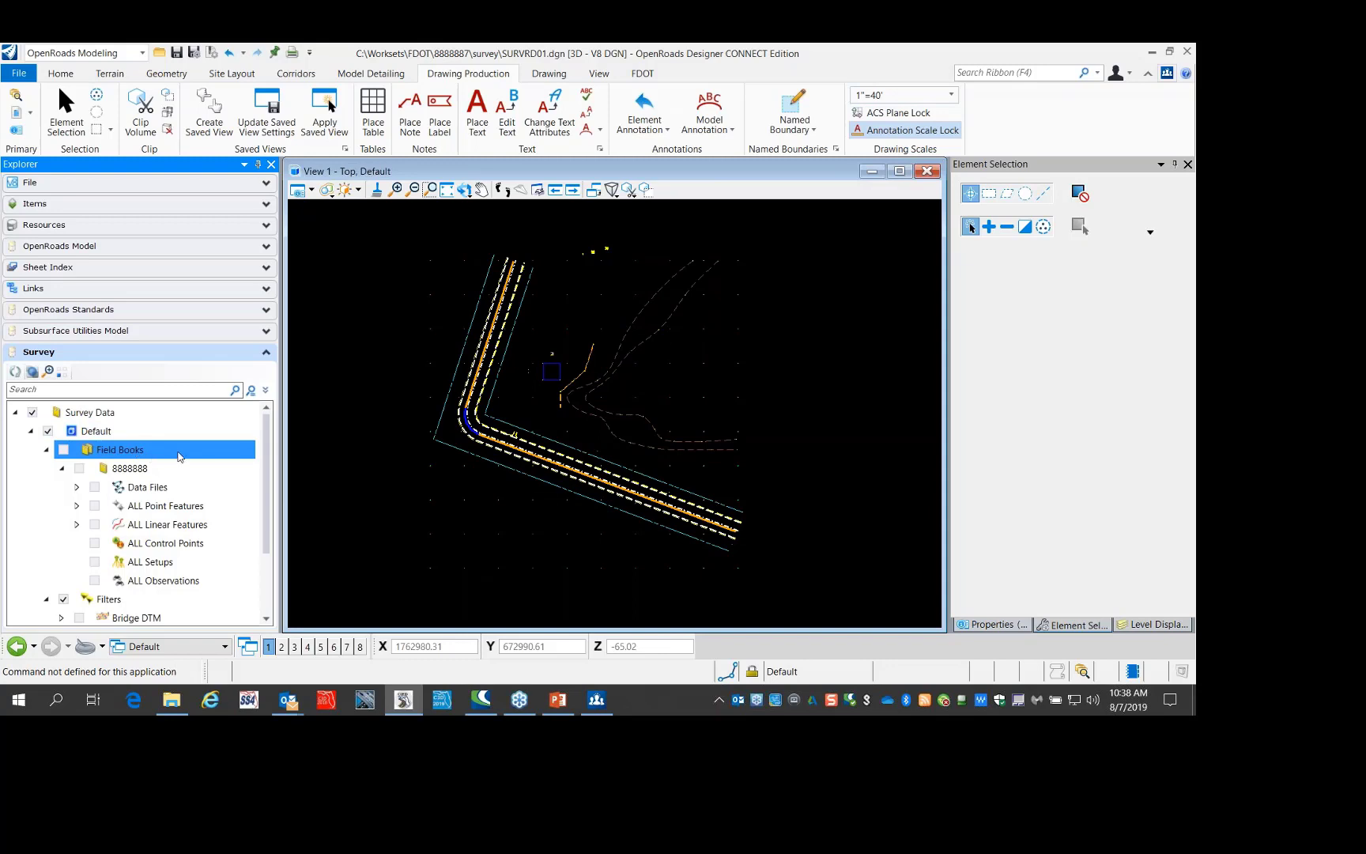
{"action": "right_click", "coordinate": [178, 456]}
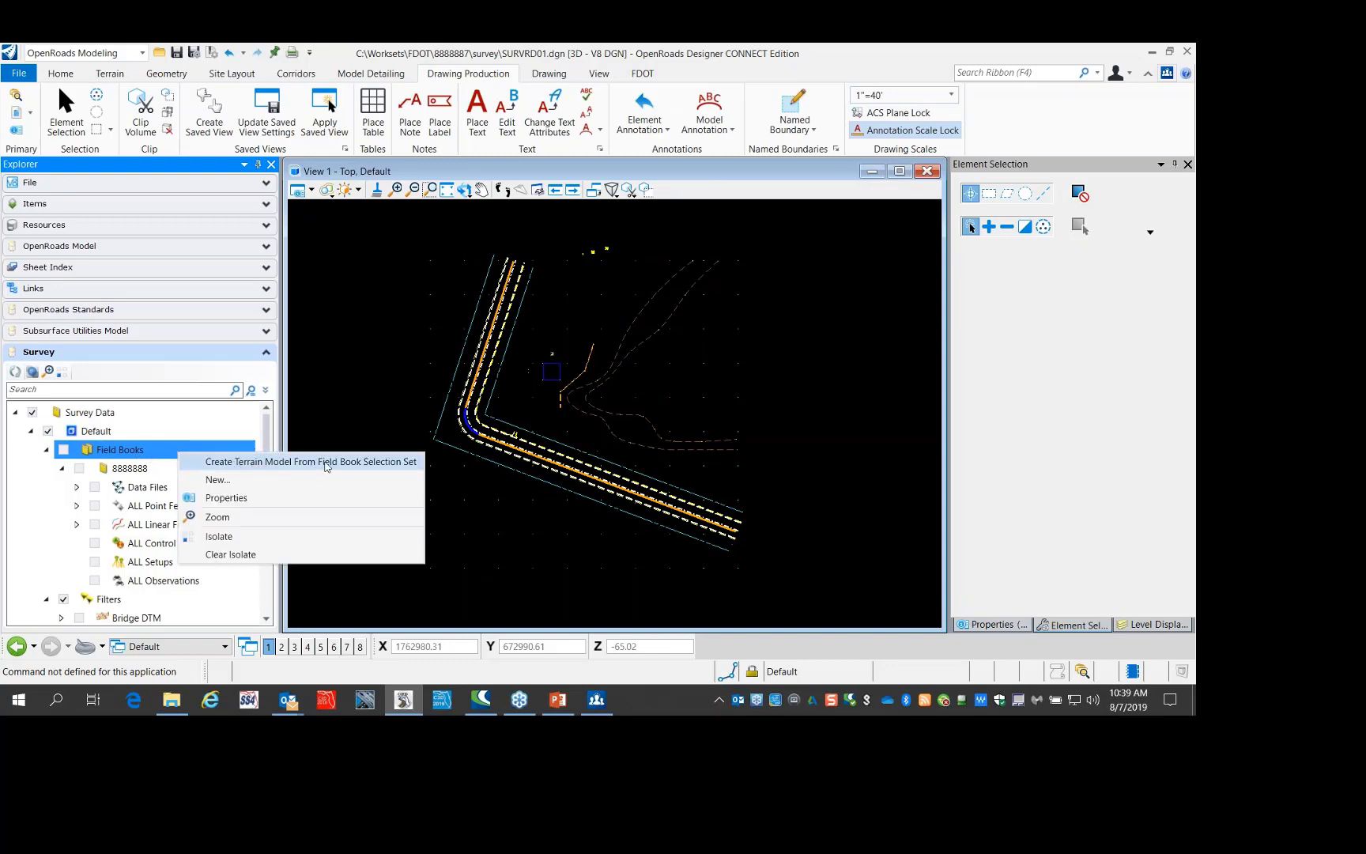
{"action": "left_click", "coordinate": [329, 463]}
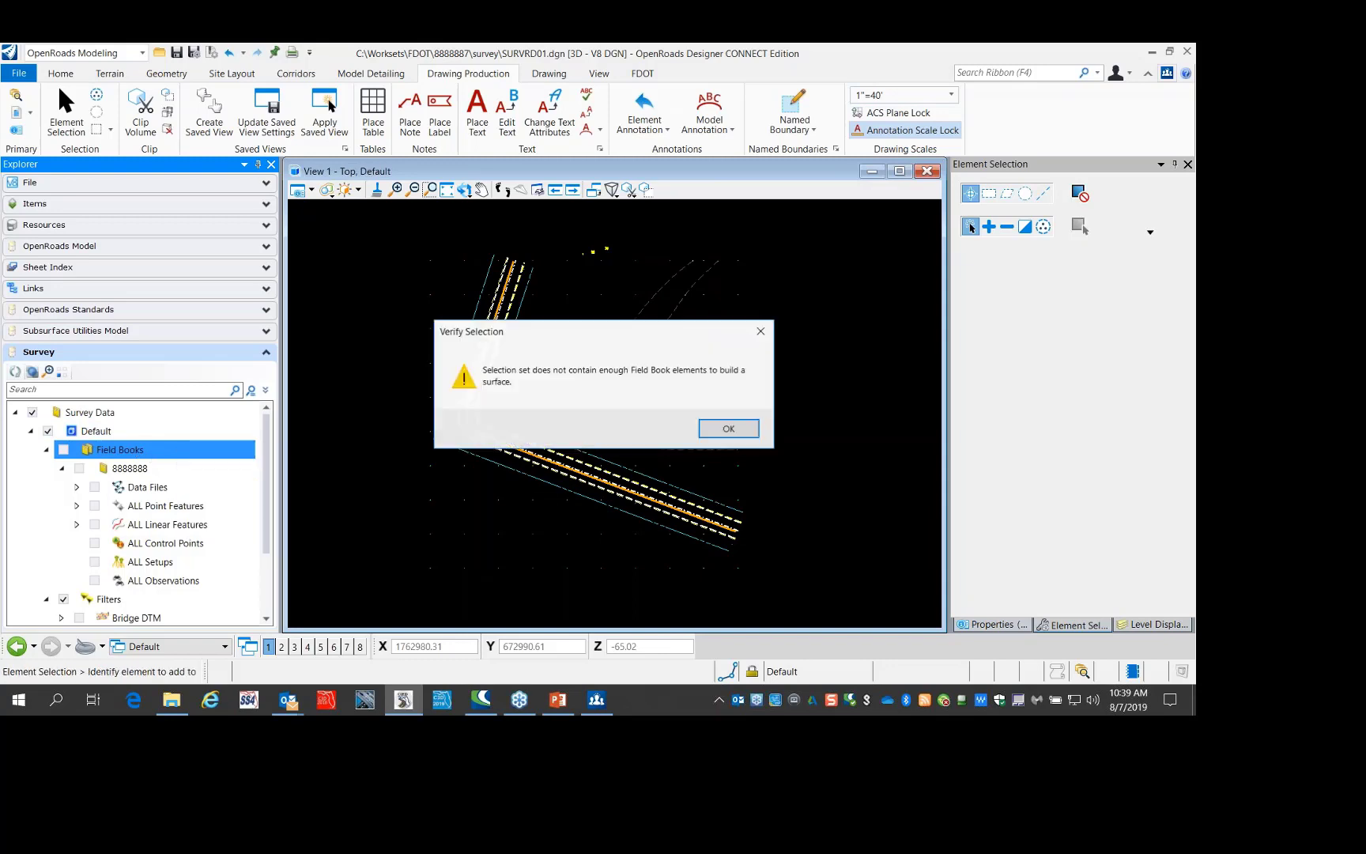
{"action": "left_click", "coordinate": [722, 421]}
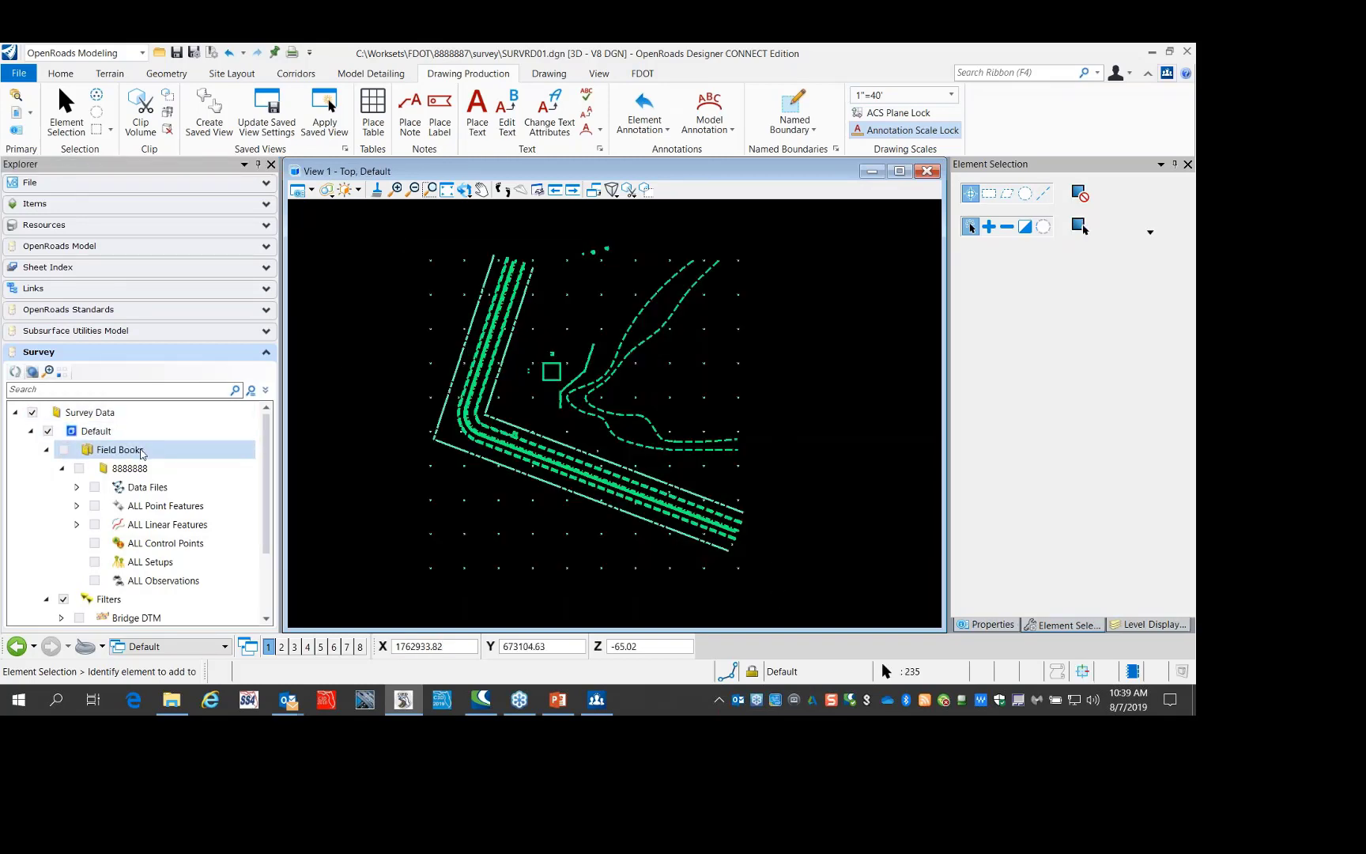
Reselect all displayed Ground DTM features and create a terrain model from the field book selection set
{"action": "right_click", "coordinate": [143, 453]}
{"action": "left_click", "coordinate": [142, 453]}
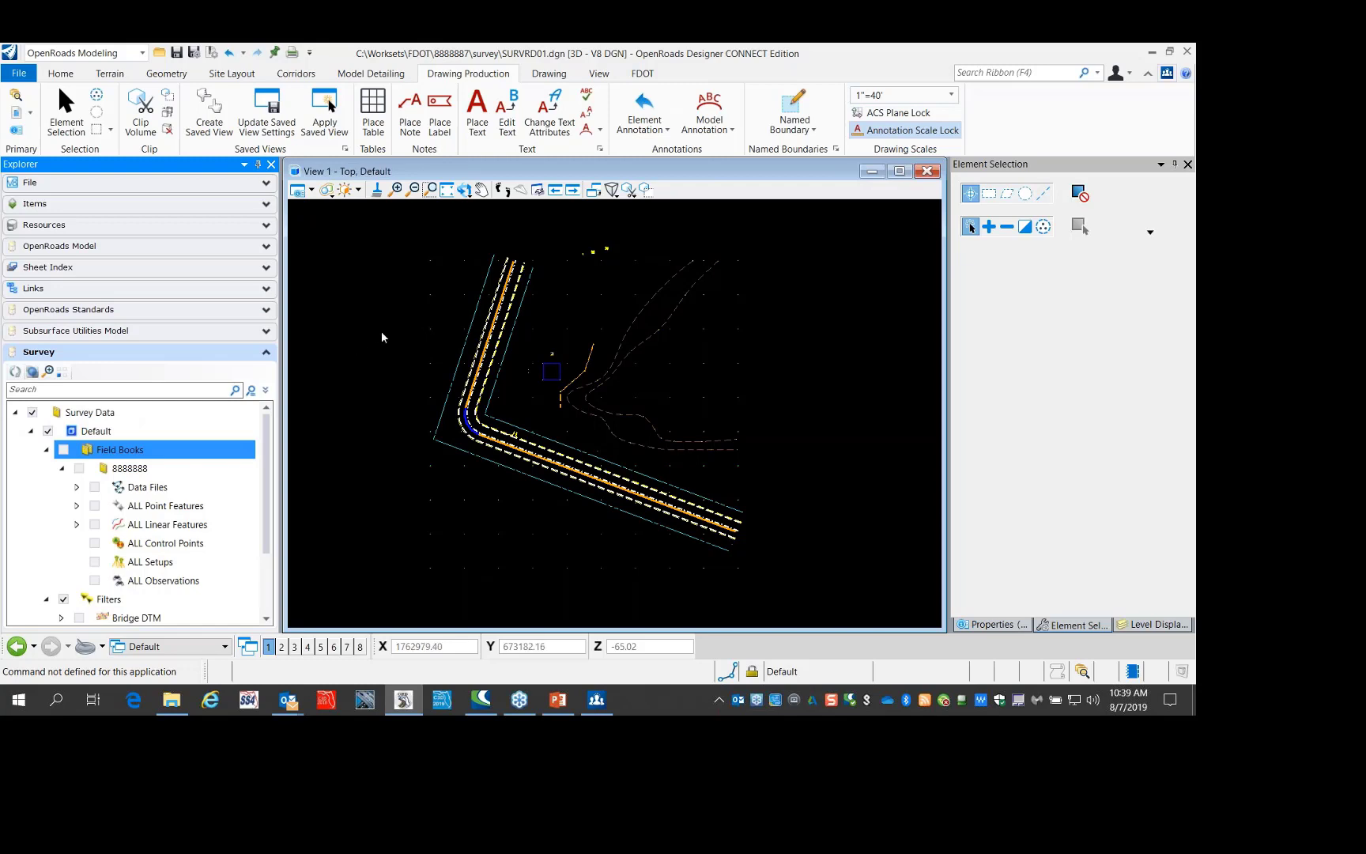
{"action": "left_click_drag", "start_coordinate": [388, 231], "coordinate": [741, 590]}
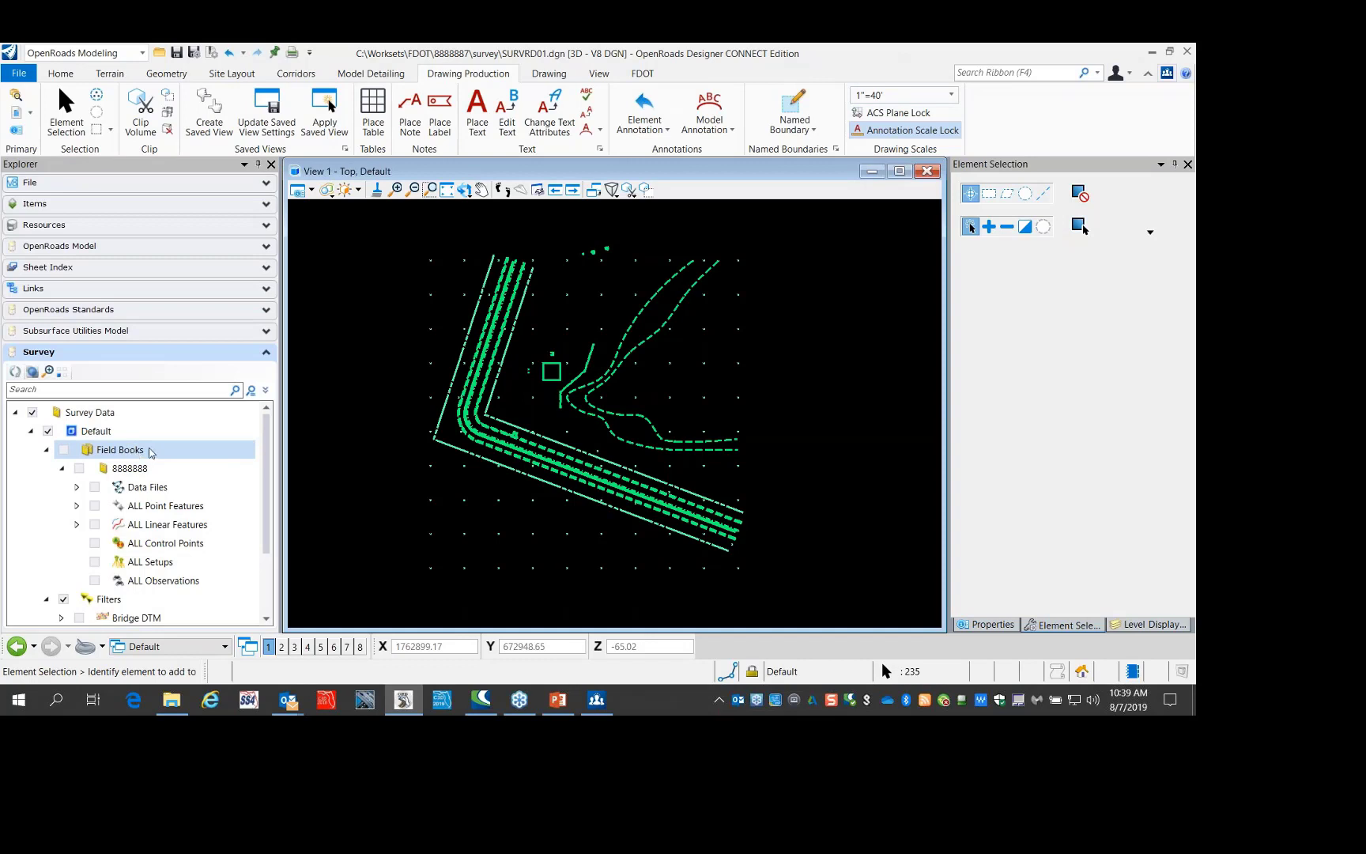
{"action": "left_click", "coordinate": [120, 450]}
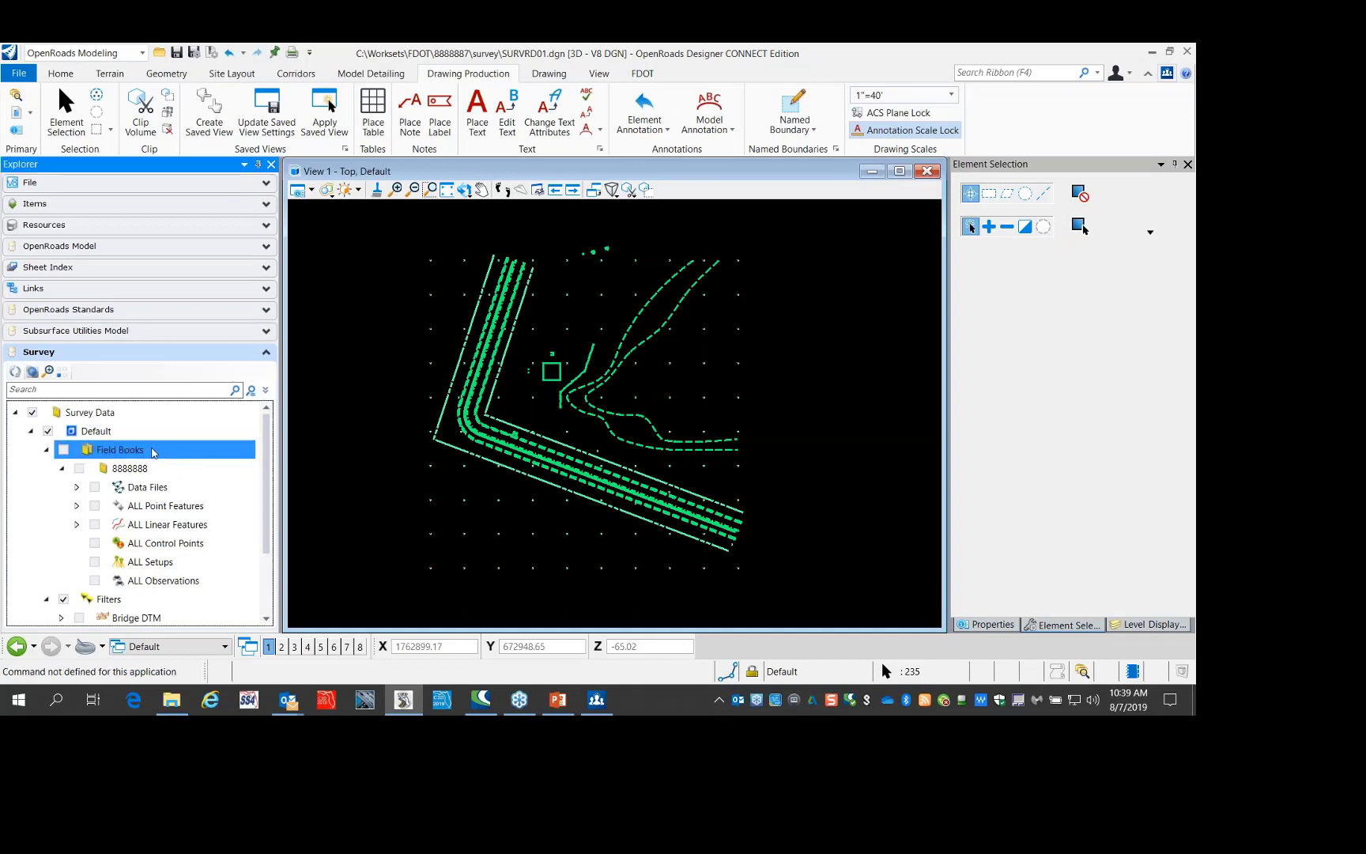
{"action": "right_click", "coordinate": [166, 452]}
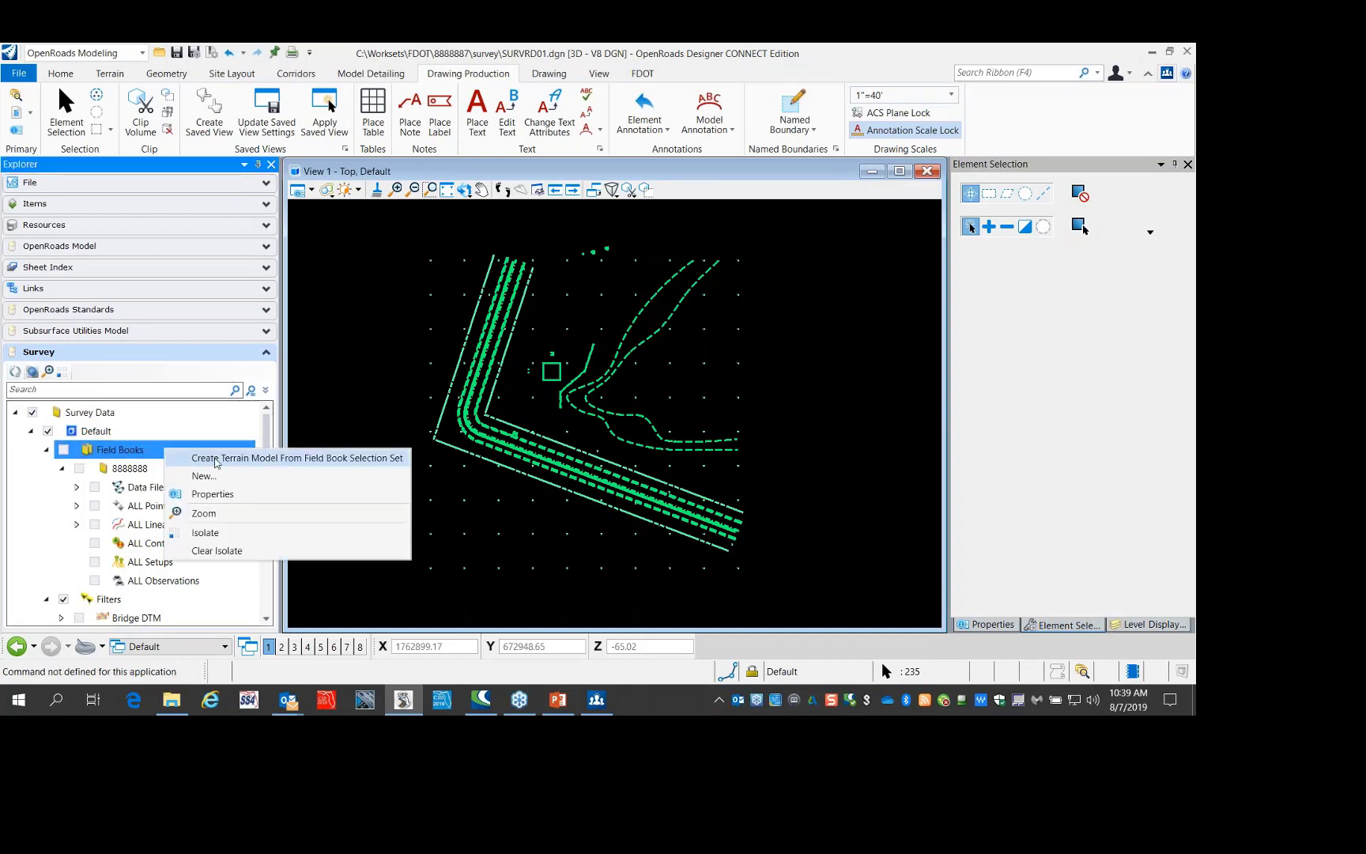
{"action": "left_click", "coordinate": [217, 460]}
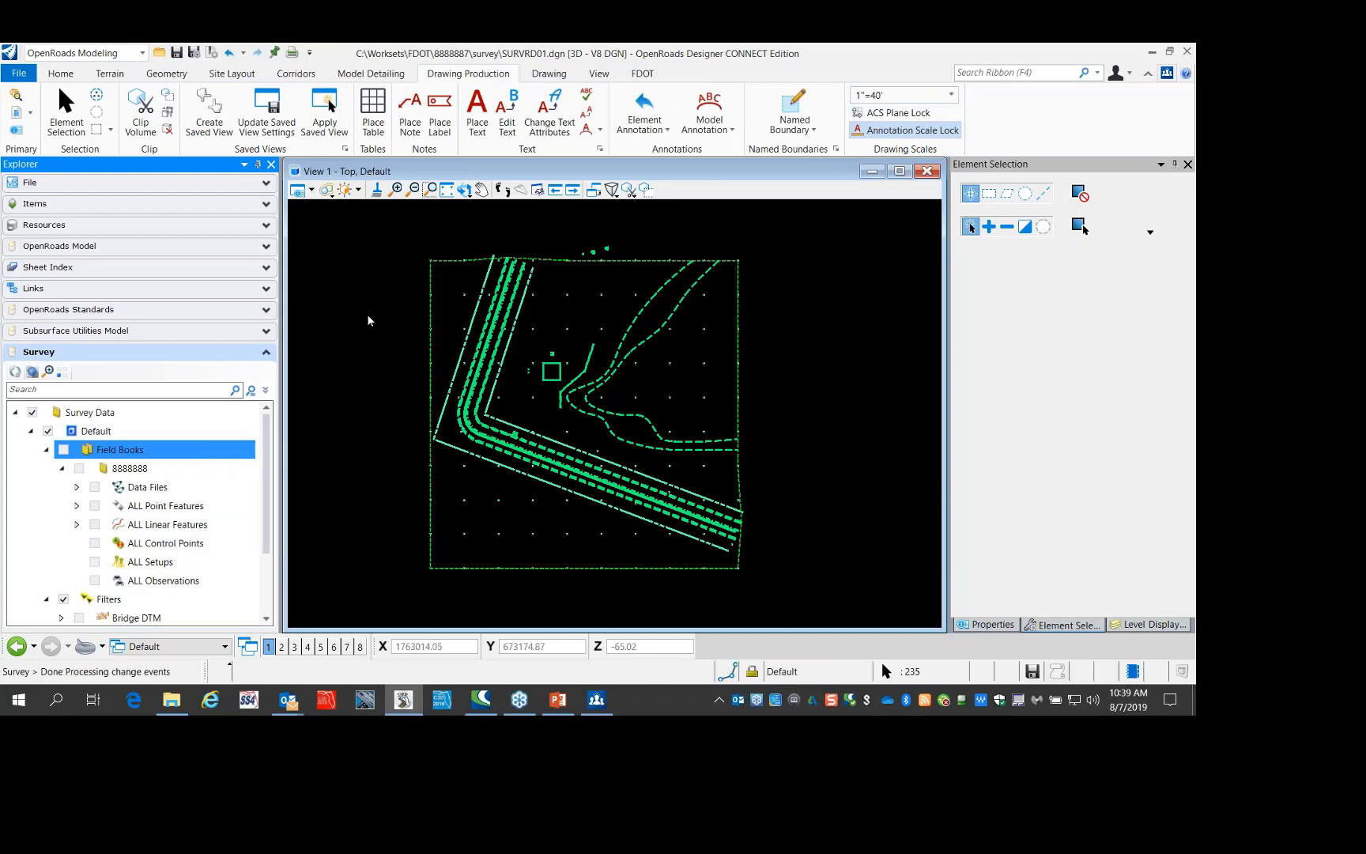
Select the terrain model by its boundary and delete it
{"action": "left_click", "coordinate": [373, 380]}
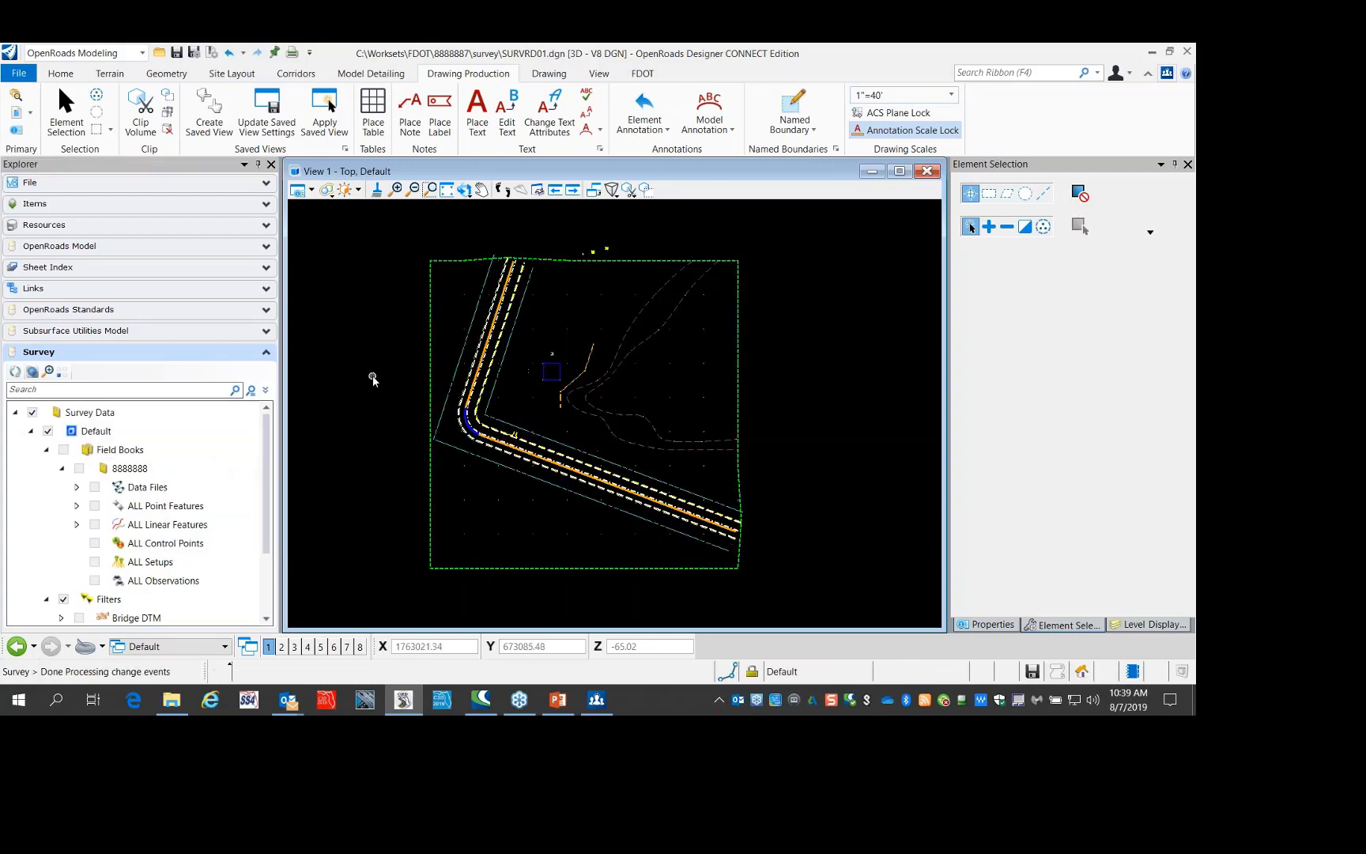
{"action": "left_click", "coordinate": [642, 260]}
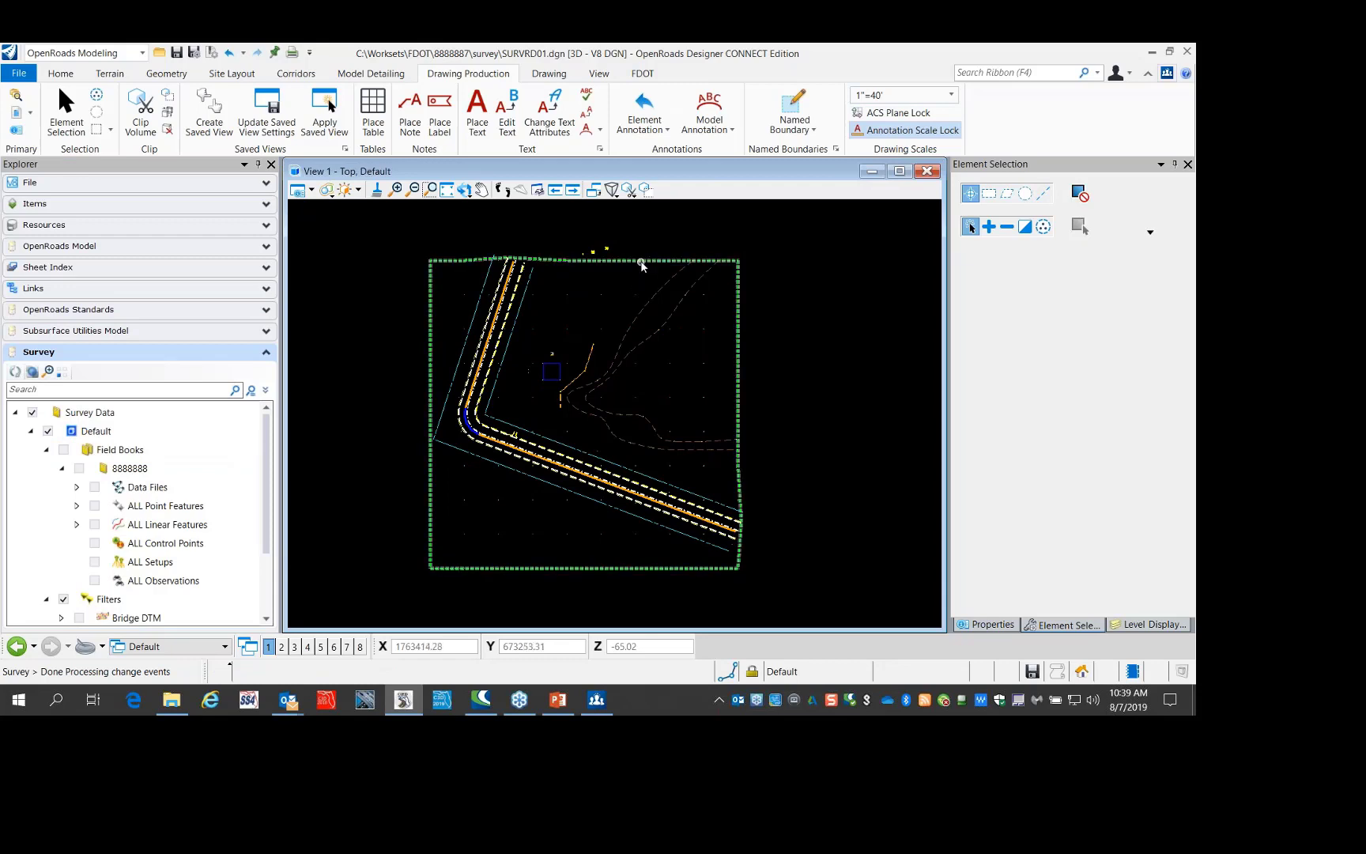
{"action": "left_click", "coordinate": [801, 304]}
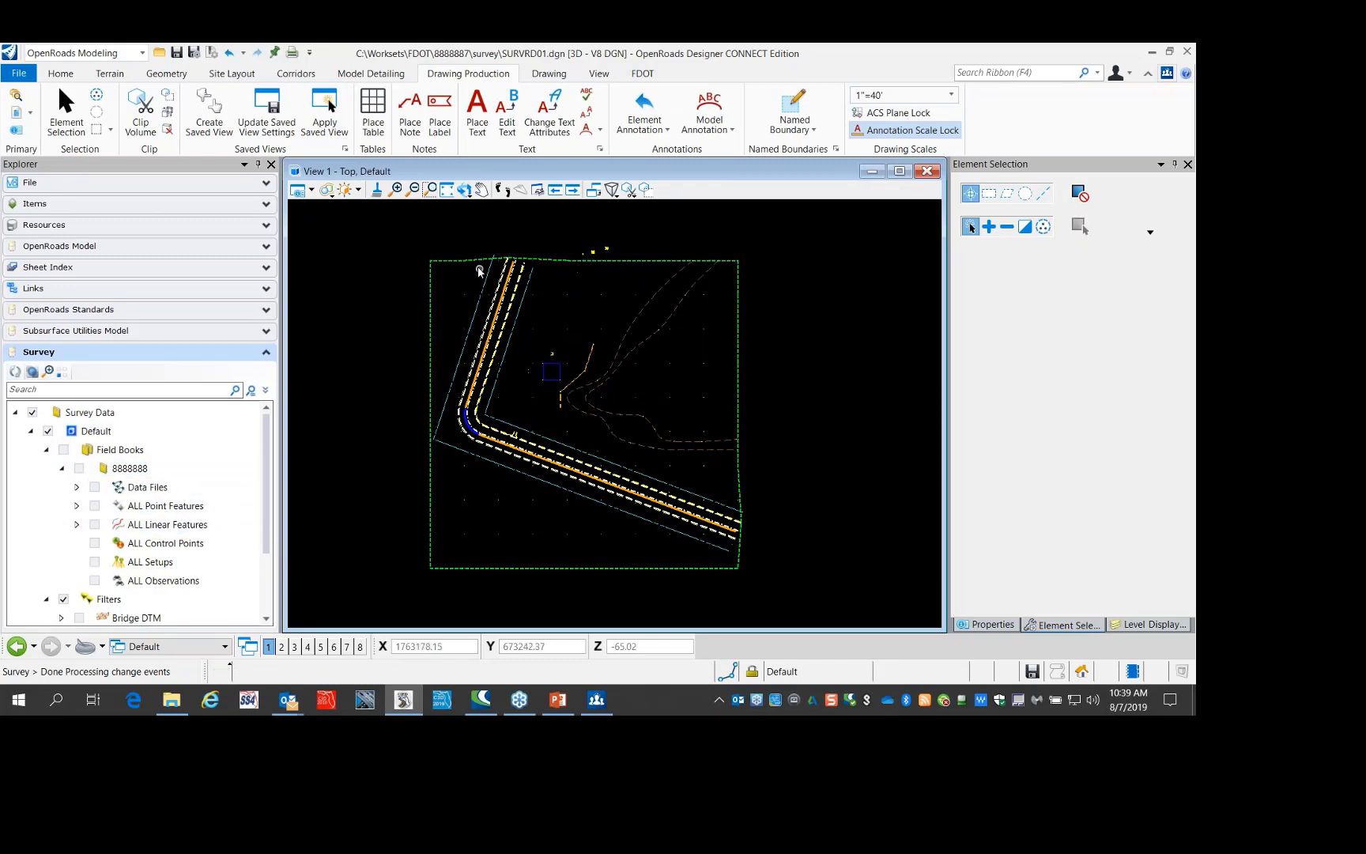
{"action": "left_click", "coordinate": [431, 278]}
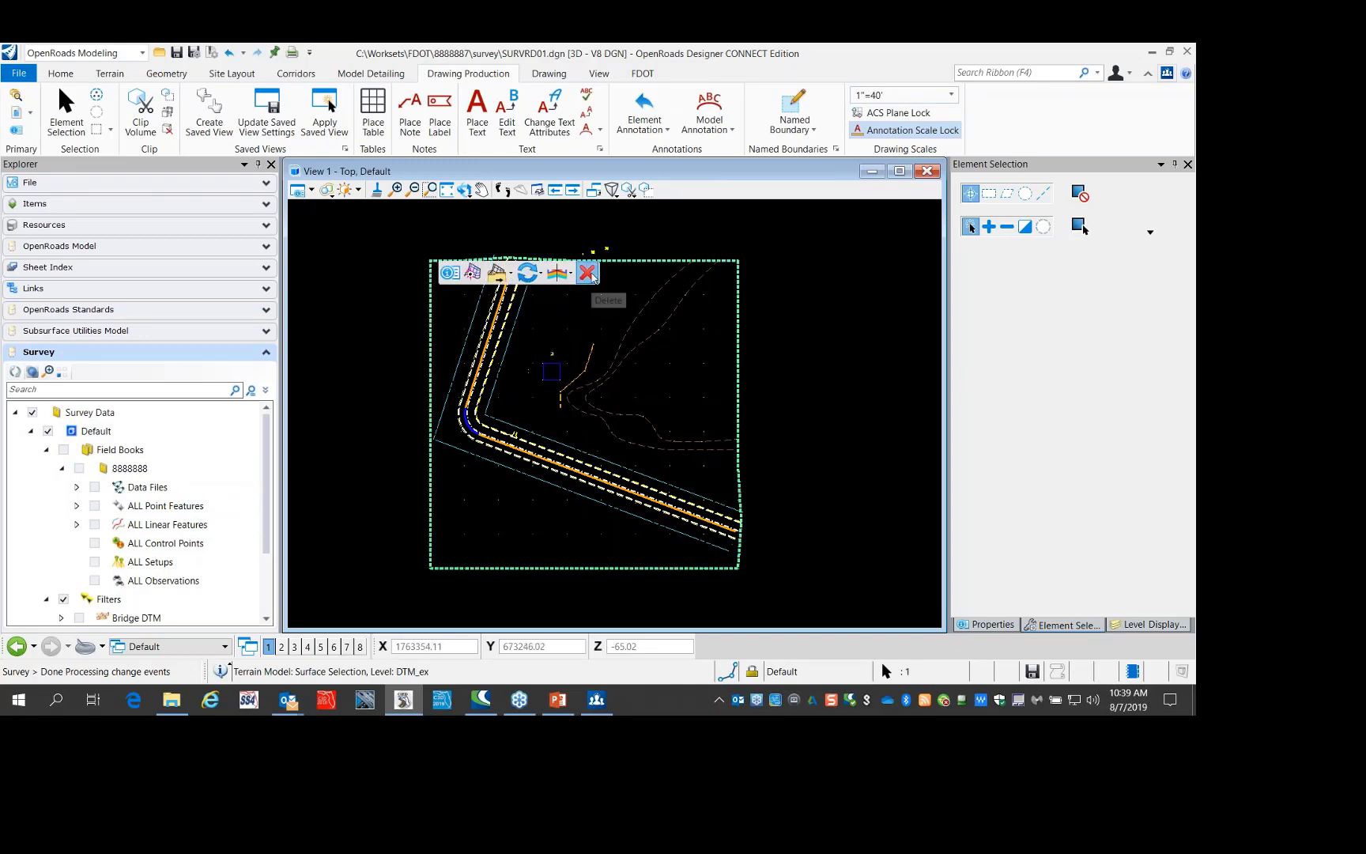
{"action": "left_click", "coordinate": [591, 277]}
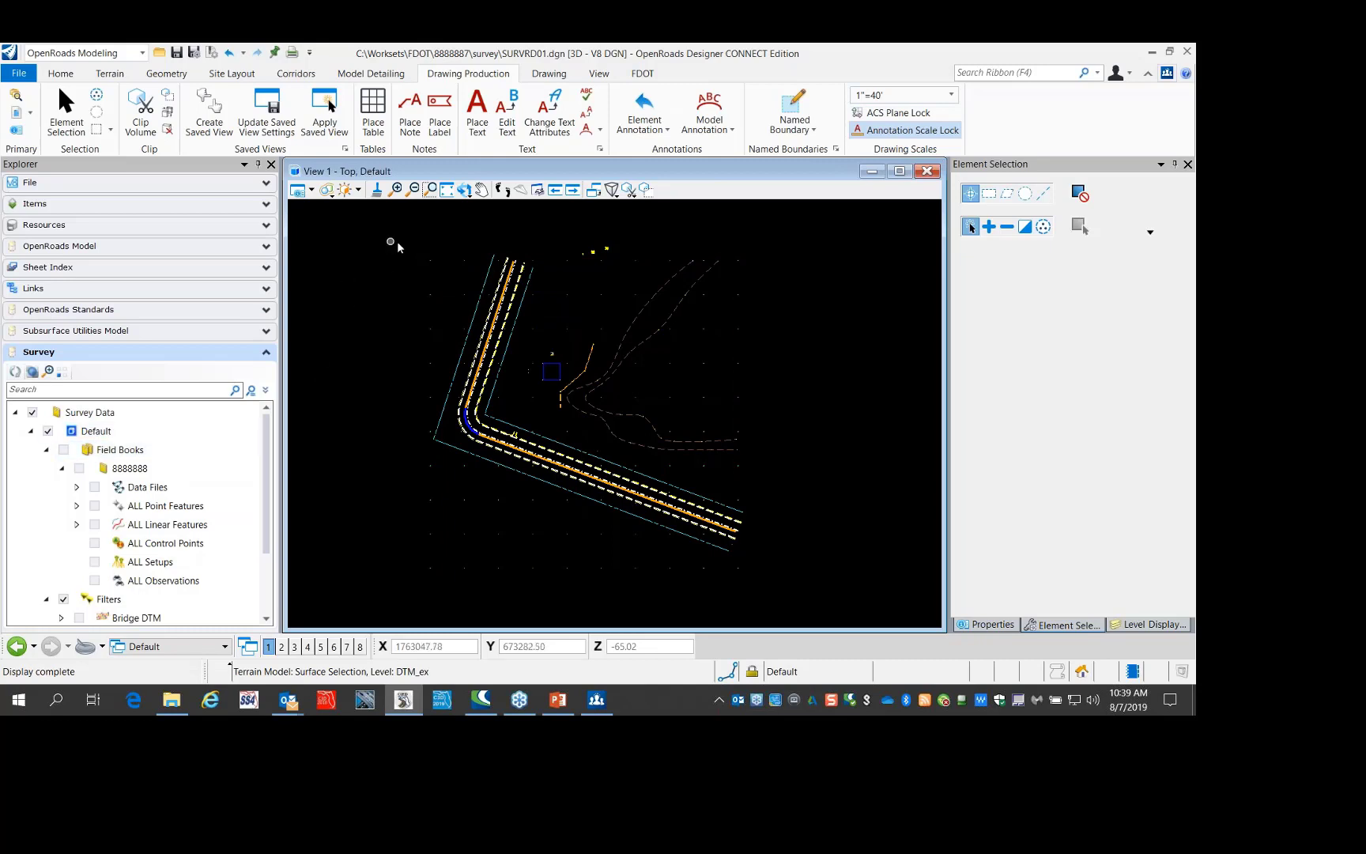
Select all displayed survey features and examine their element properties, selection options and level display
{"action": "left_click", "coordinate": [988, 625]}
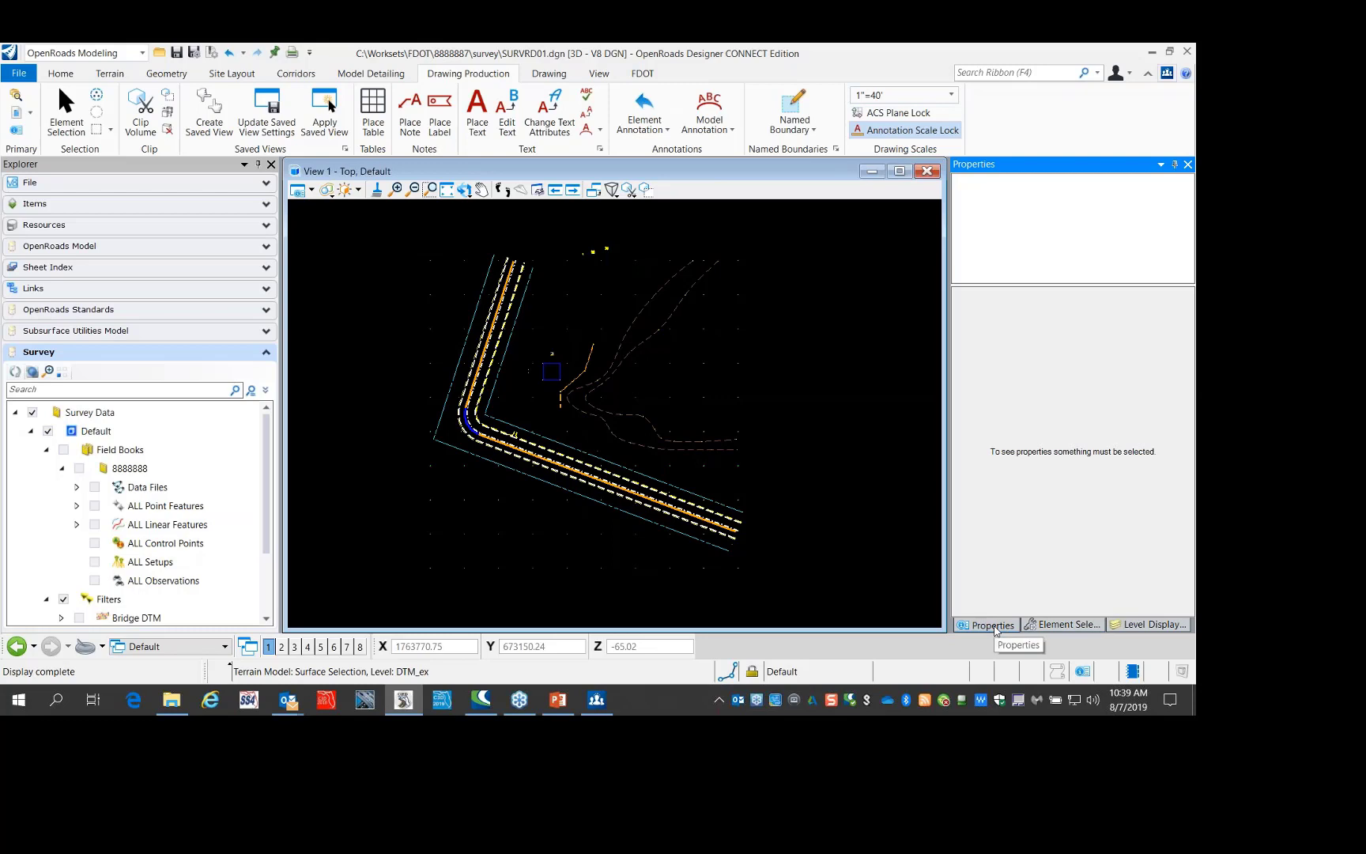
{"action": "left_click_drag", "start_coordinate": [386, 232], "coordinate": [784, 614]}
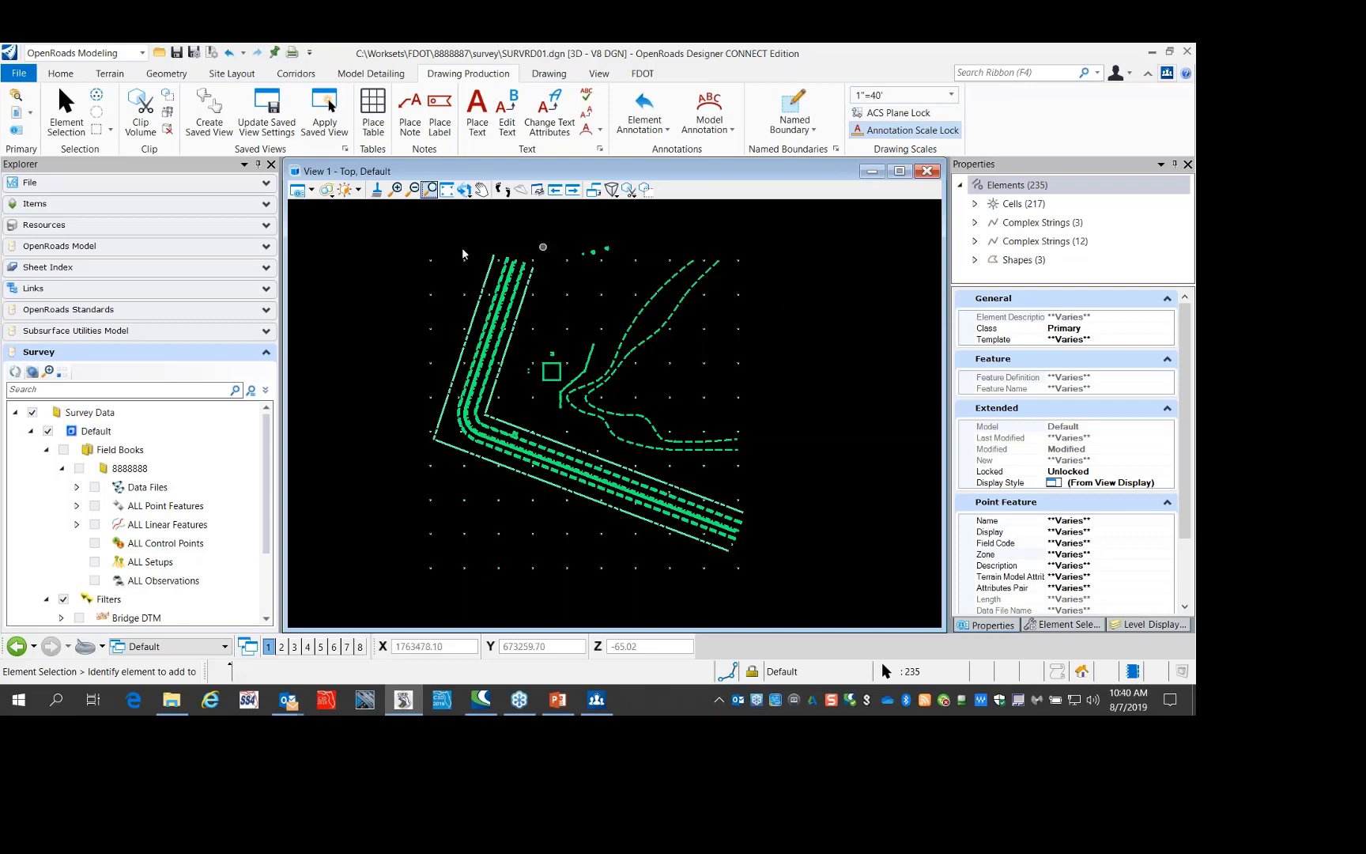
{"action": "left_click", "coordinate": [434, 281]}
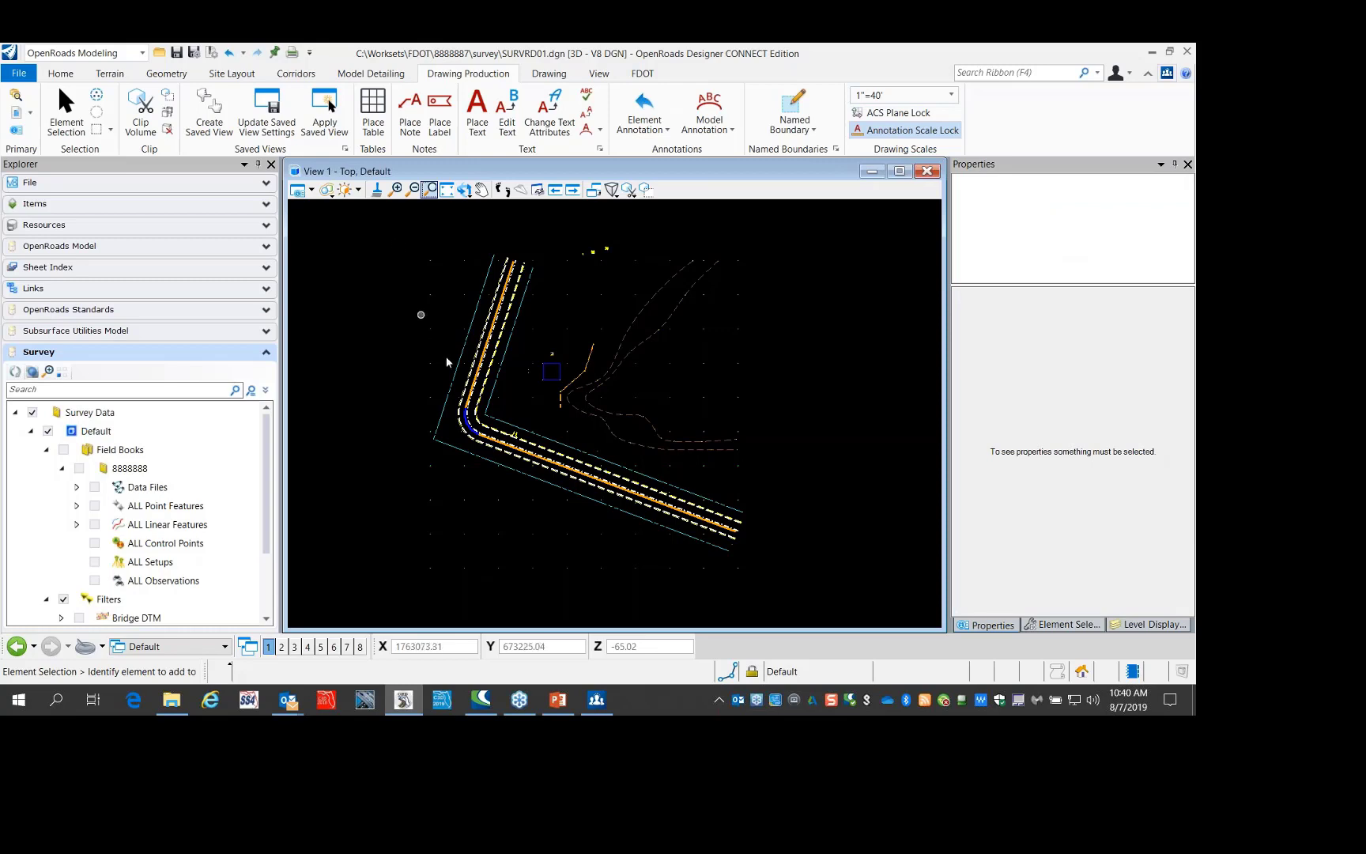
{"action": "left_click_drag", "start_coordinate": [396, 239], "coordinate": [795, 605]}
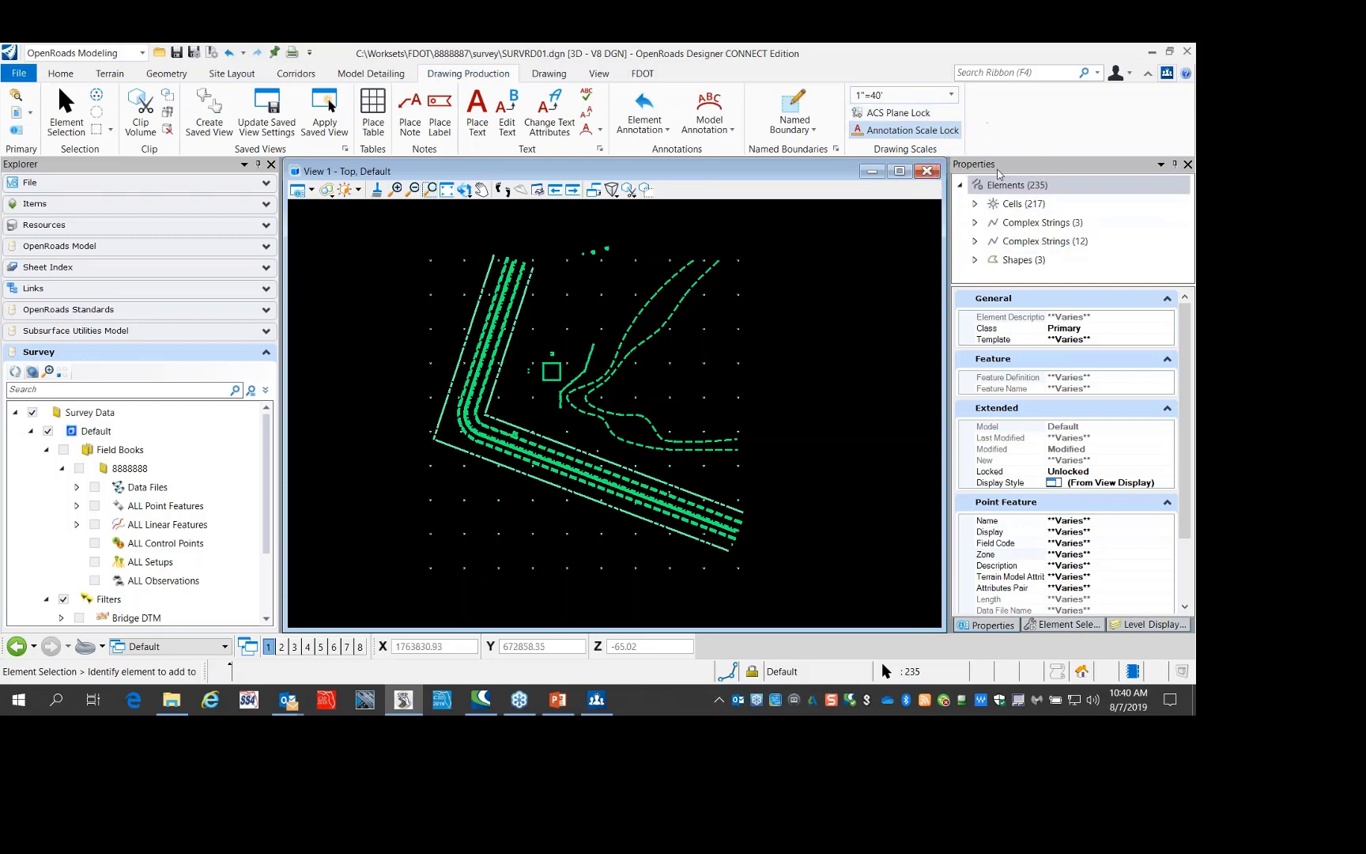
{"action": "left_click", "coordinate": [1063, 626]}
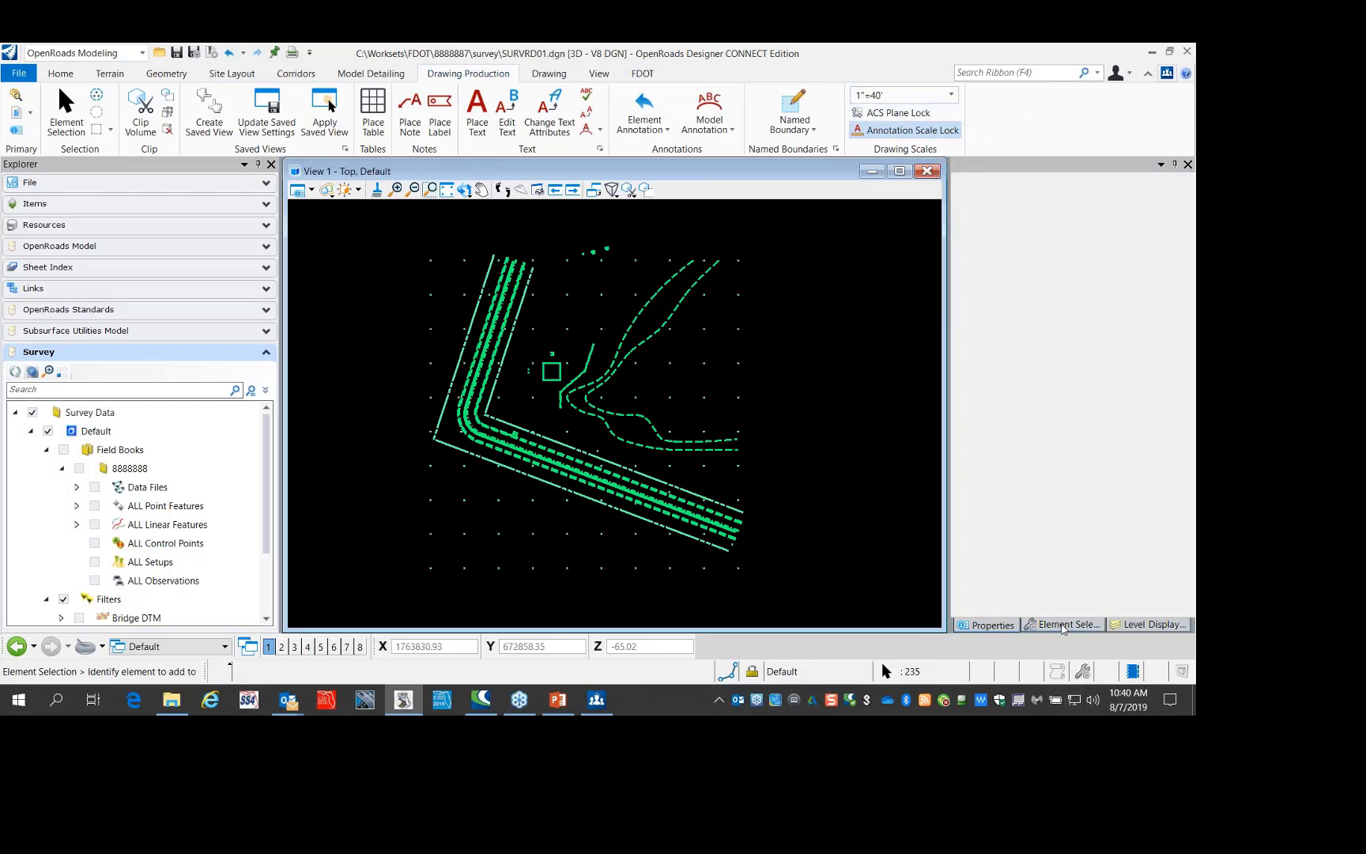
{"action": "left_click", "coordinate": [1150, 626]}
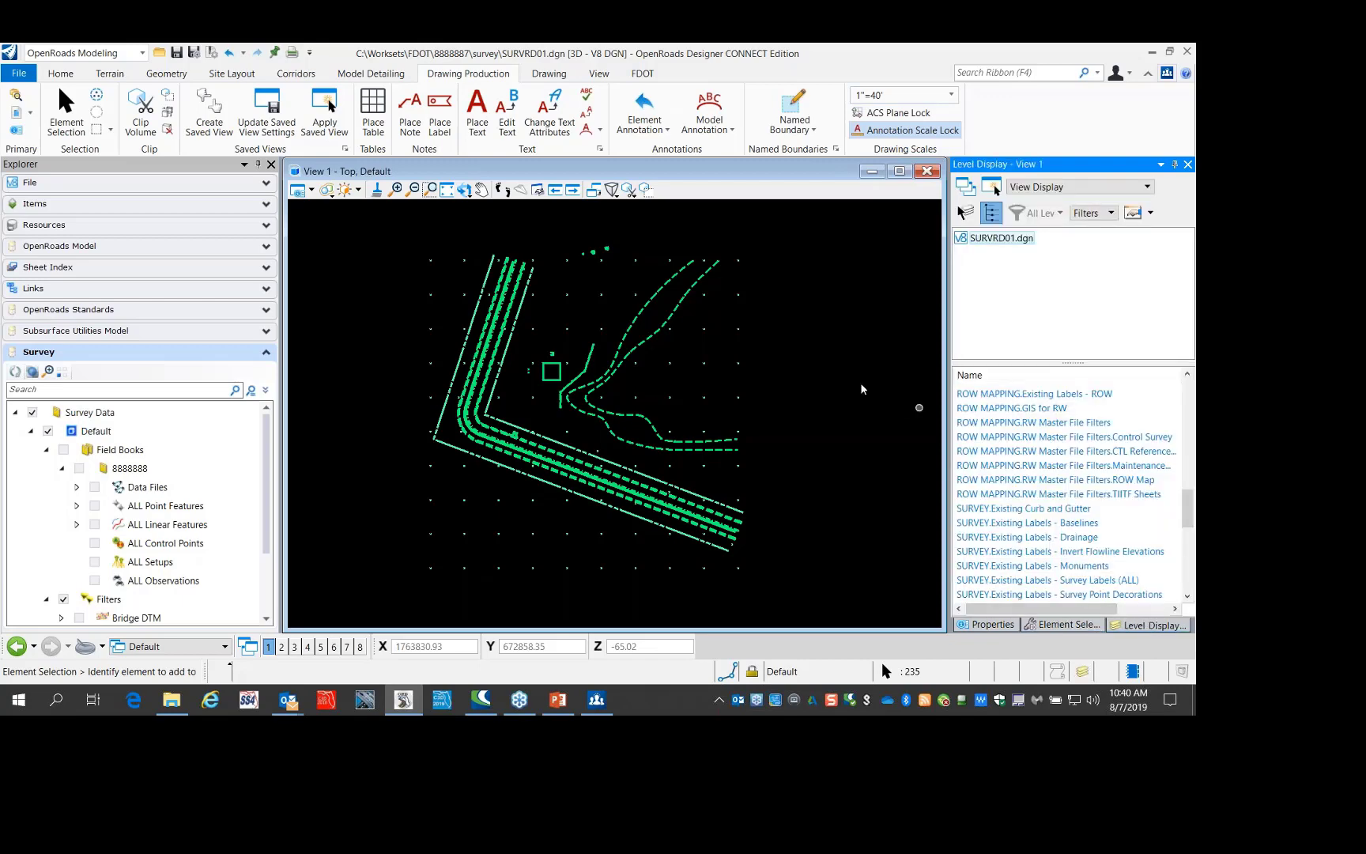
{"action": "mouse_move", "coordinate": [380, 226]}
{"action": "left_mouse_down"}
{"action": "mouse_move", "coordinate": [852, 608]}
{"action": "mouse_move", "coordinate": [841, 607]}
{"action": "left_mouse_up"}
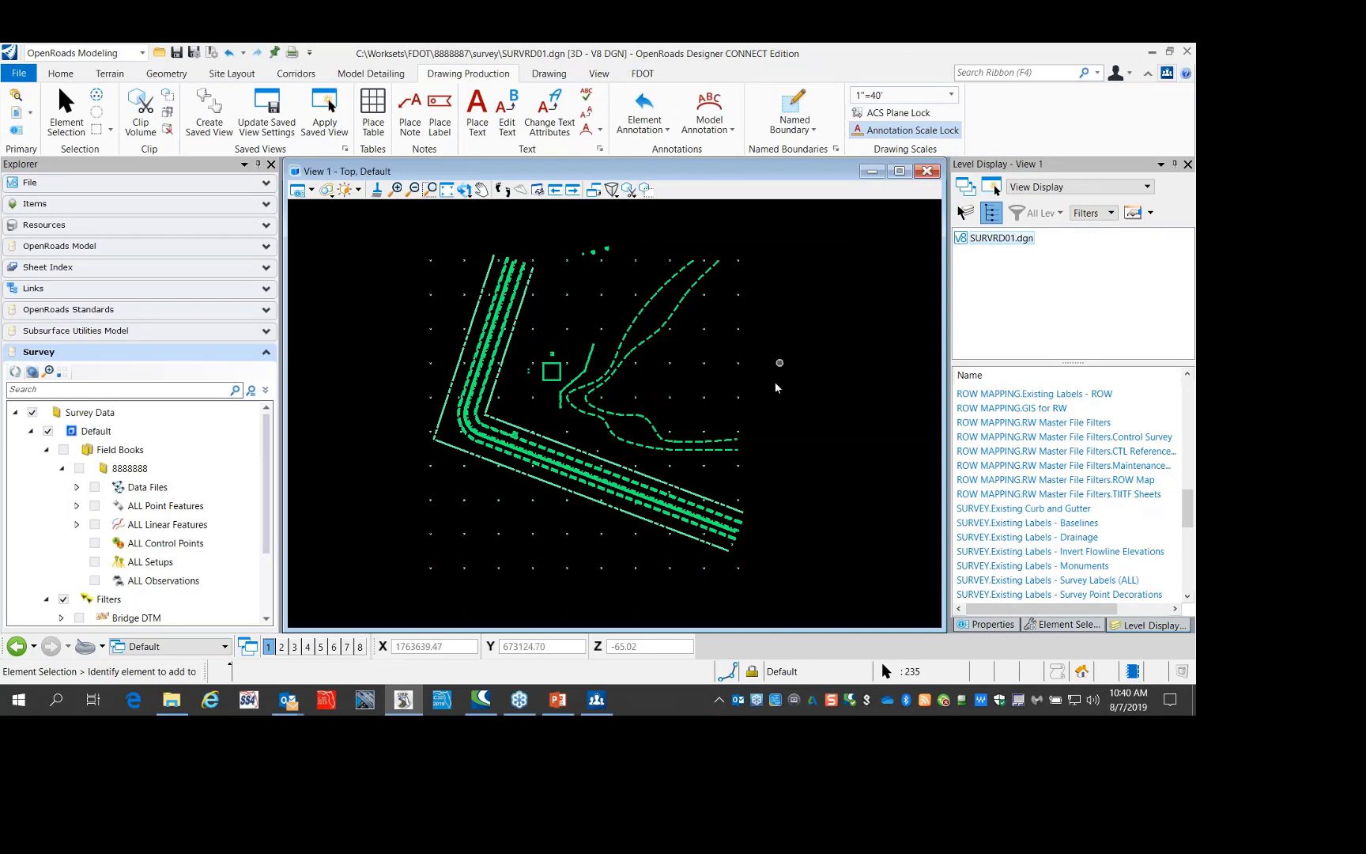
{"action": "left_click", "coordinate": [975, 218]}
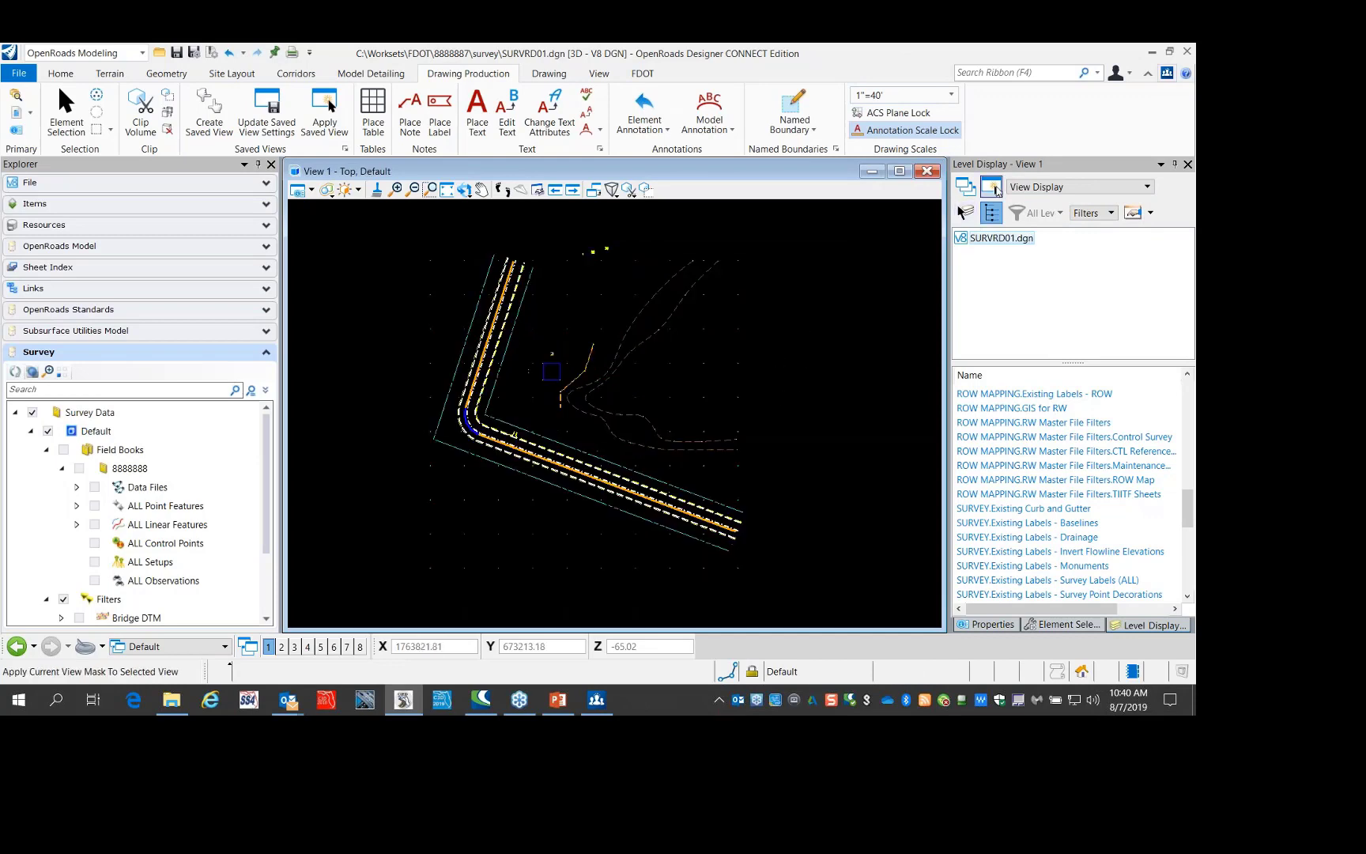
{"action": "left_click", "coordinate": [987, 624]}
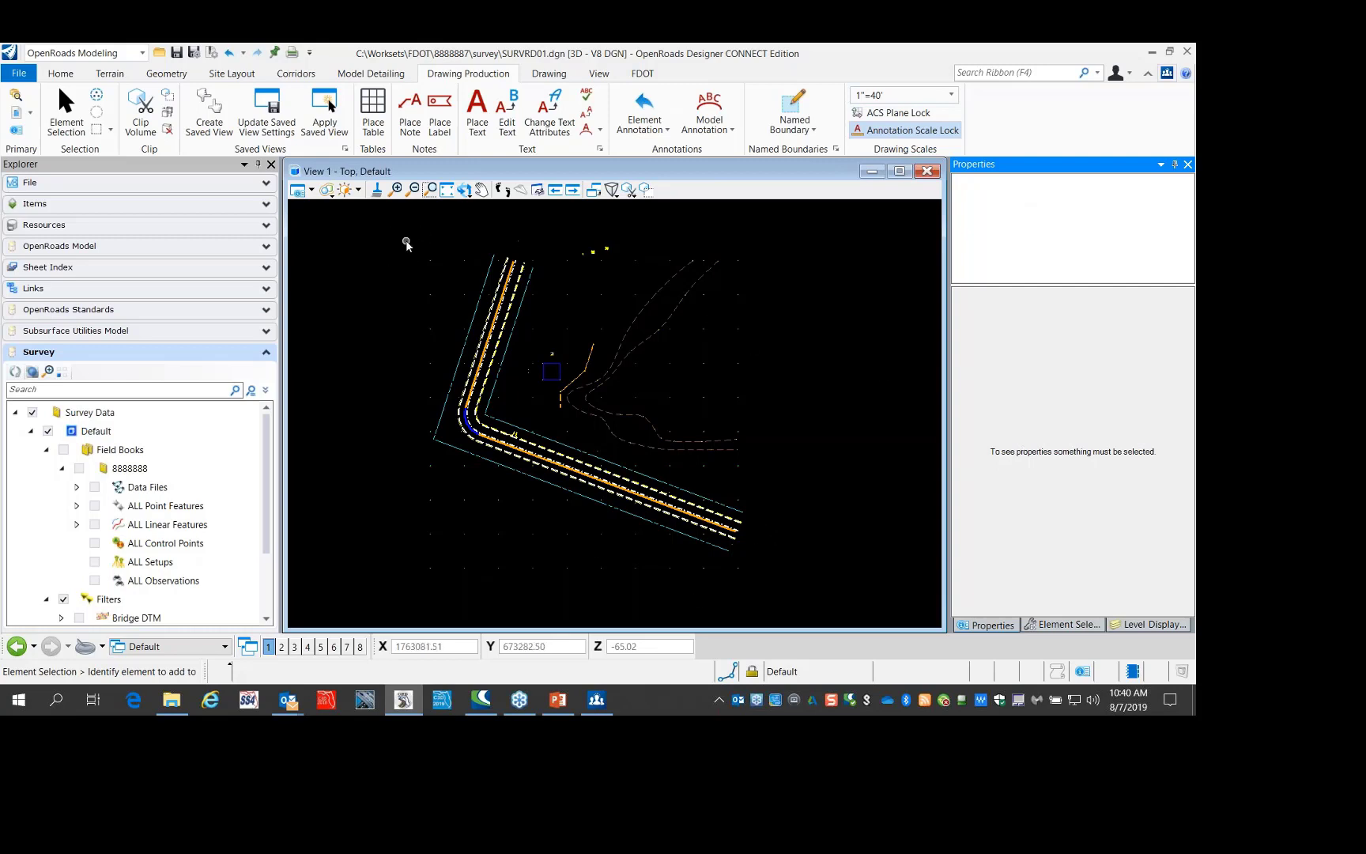
{"action": "left_click_drag", "start_coordinate": [407, 247], "coordinate": [788, 593]}
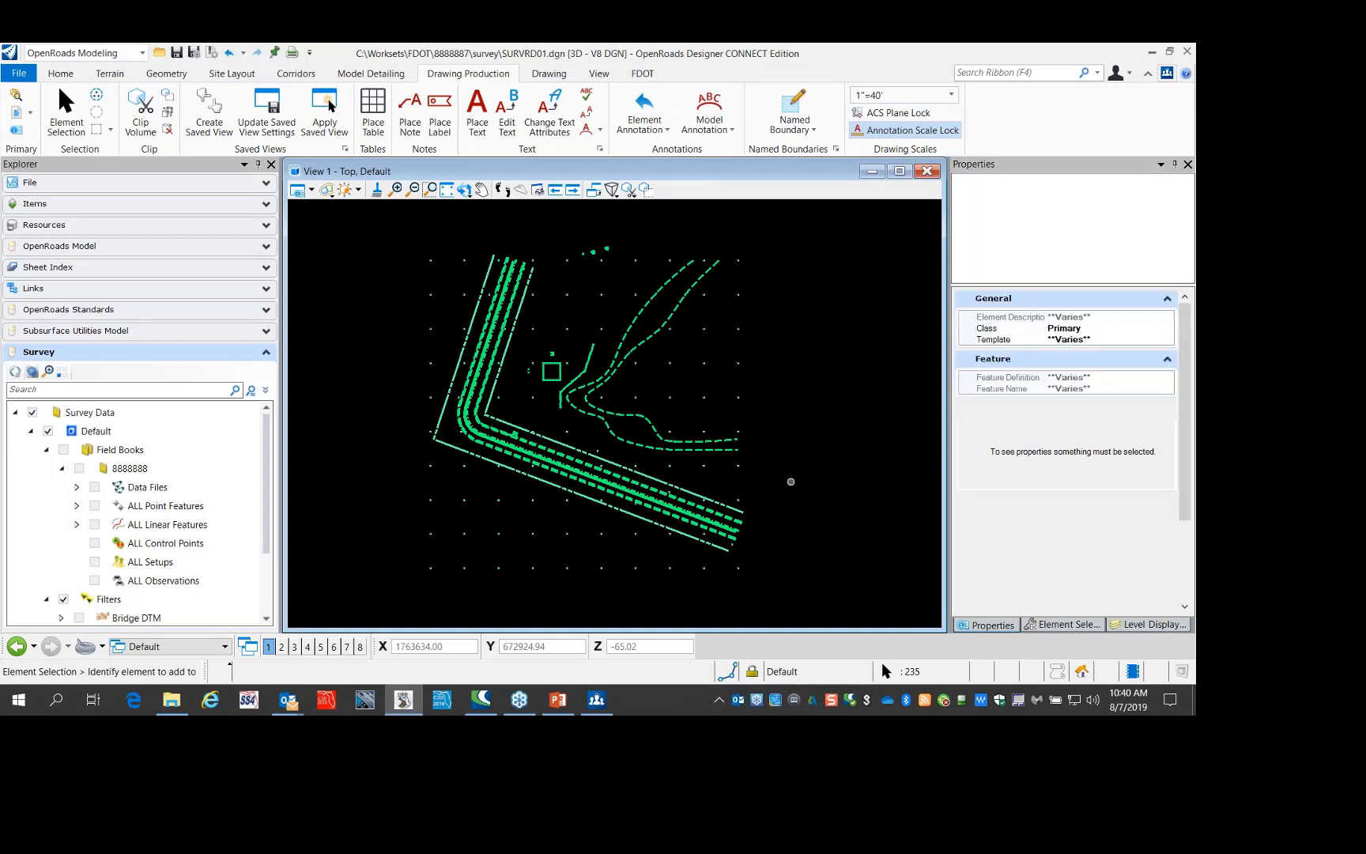
{"action": "left_click", "coordinate": [793, 361]}
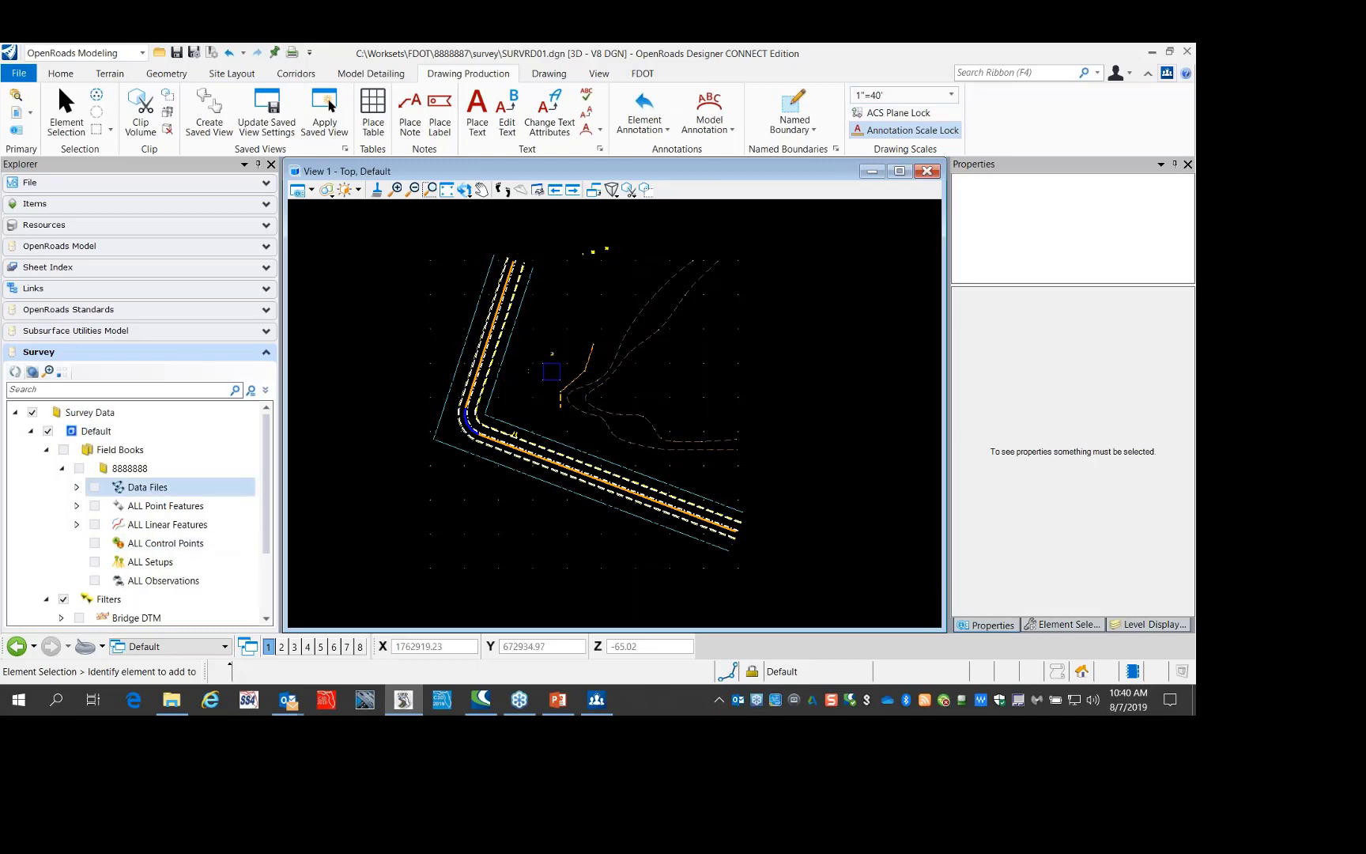
Turn on the display of all Default survey data and inspect the point symbol at the end of the OFOT line
{"action": "left_click", "coordinate": [48, 432]}
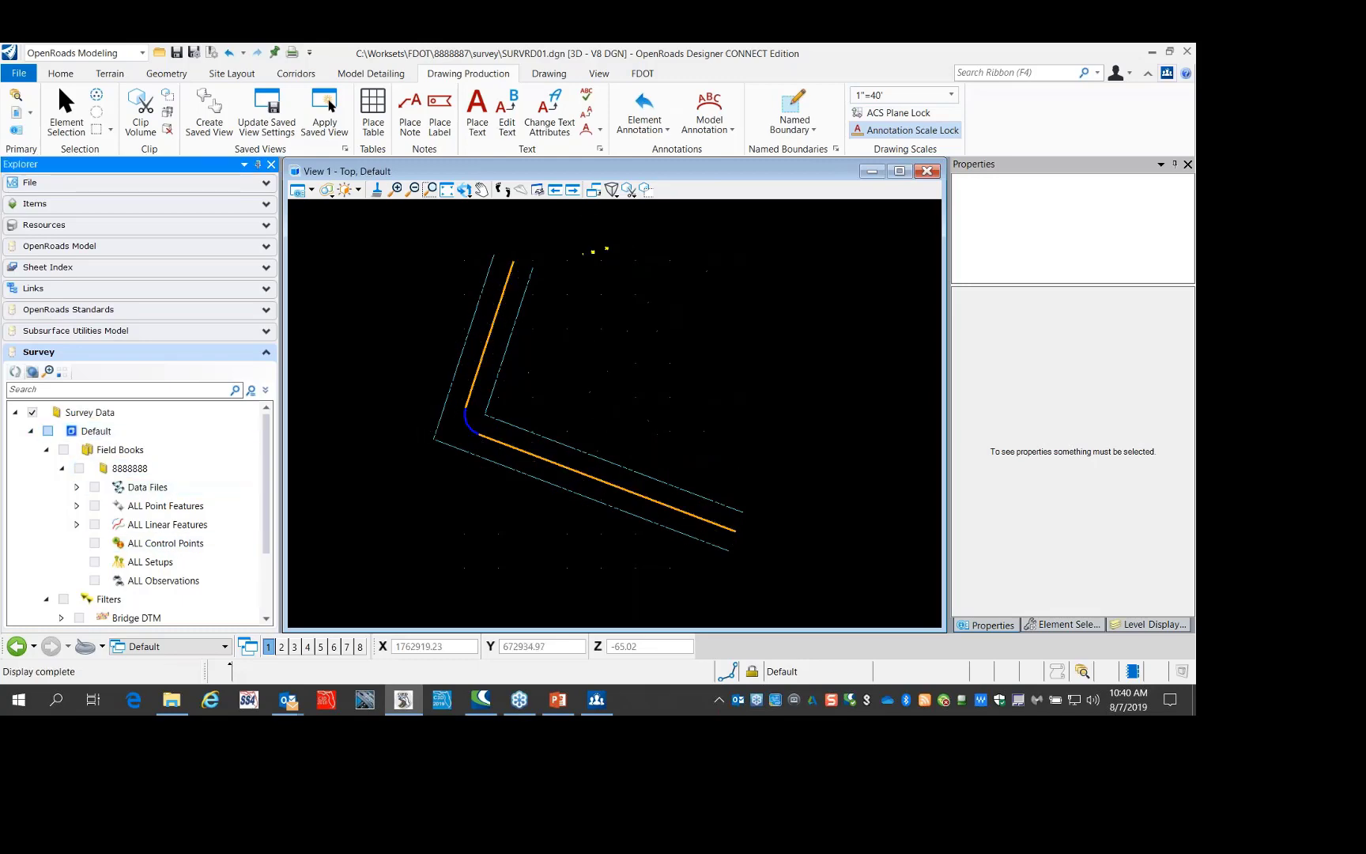
{"action": "left_click", "coordinate": [48, 432]}
{"action": "scroll", "coordinate": [606, 257], "scroll_direction": "up", "scroll_amount": 6}
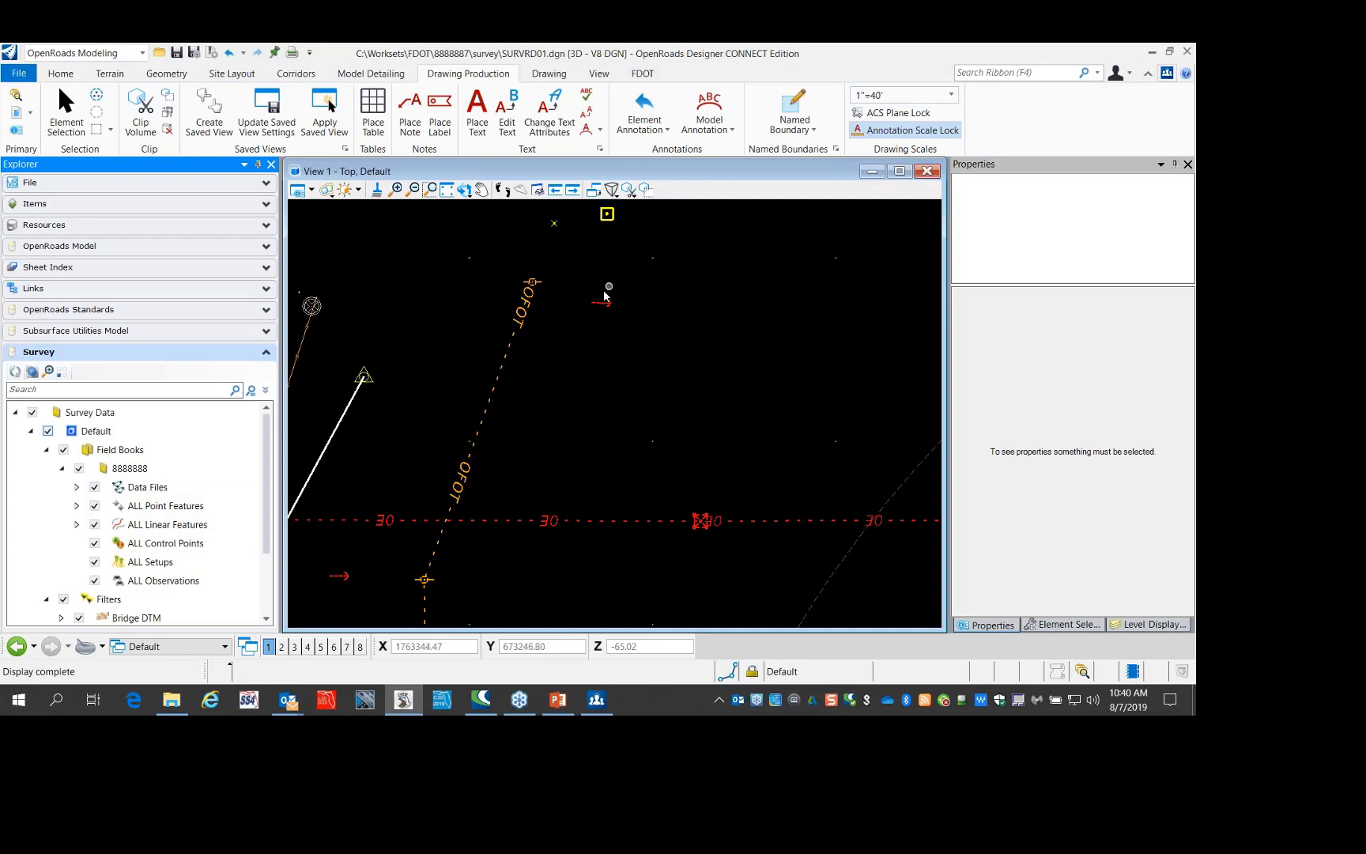
{"action": "scroll", "coordinate": [536, 278], "scroll_direction": "up", "scroll_amount": 6}
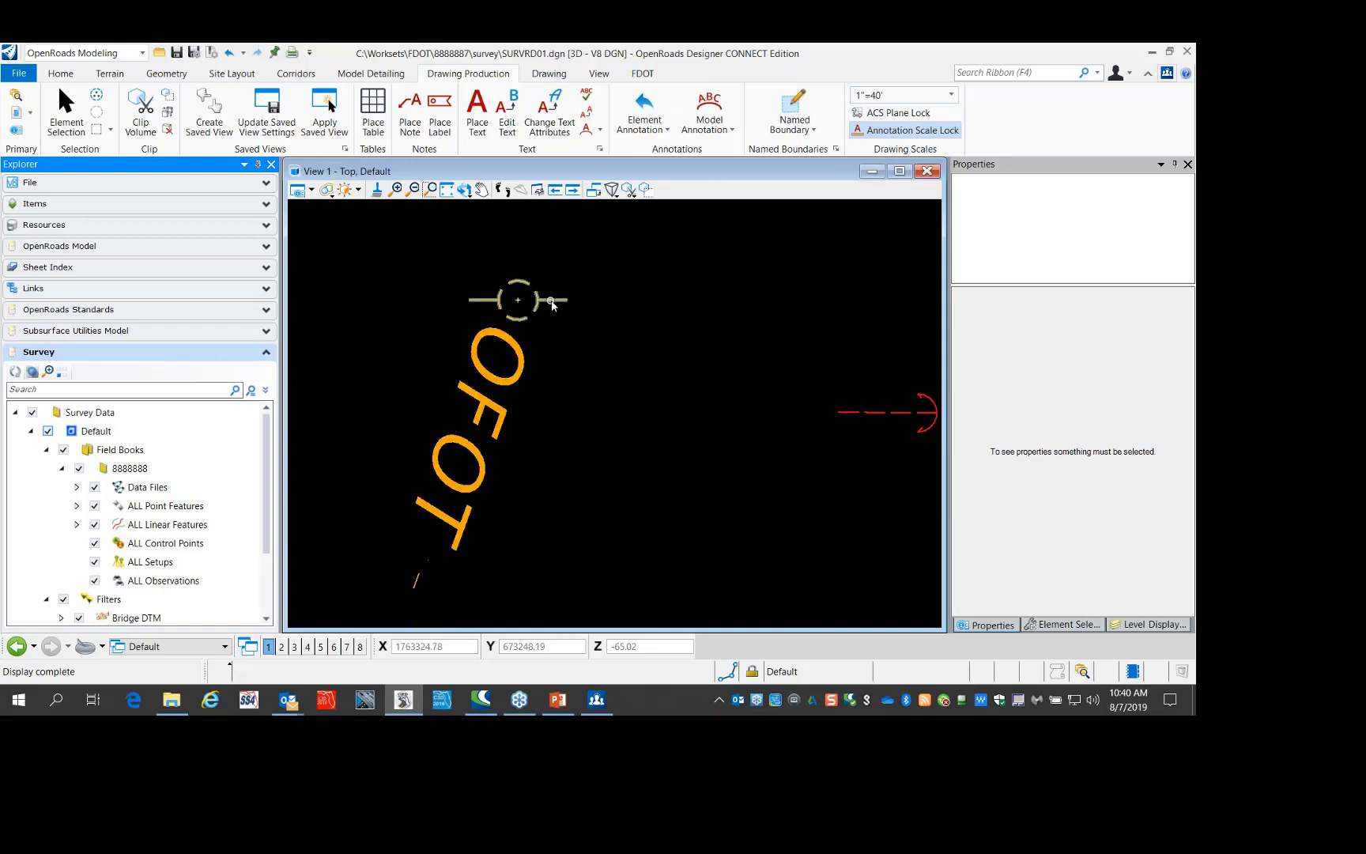
{"action": "mouse_move", "coordinate": [552, 303]}
{"action": "key", "text": "ctrl"}
{"action": "key", "text": "ctrl"}
{"action": "key", "text": "ctrl"}
{"action": "key", "text": "ctrl"}
{"action": "key", "text": "ctrl"}
{"action": "key", "text": "ctrl"}
Search the ribbon for "cell" and look up where the Cells tool is located
{"action": "left_click", "coordinate": [985, 72]}
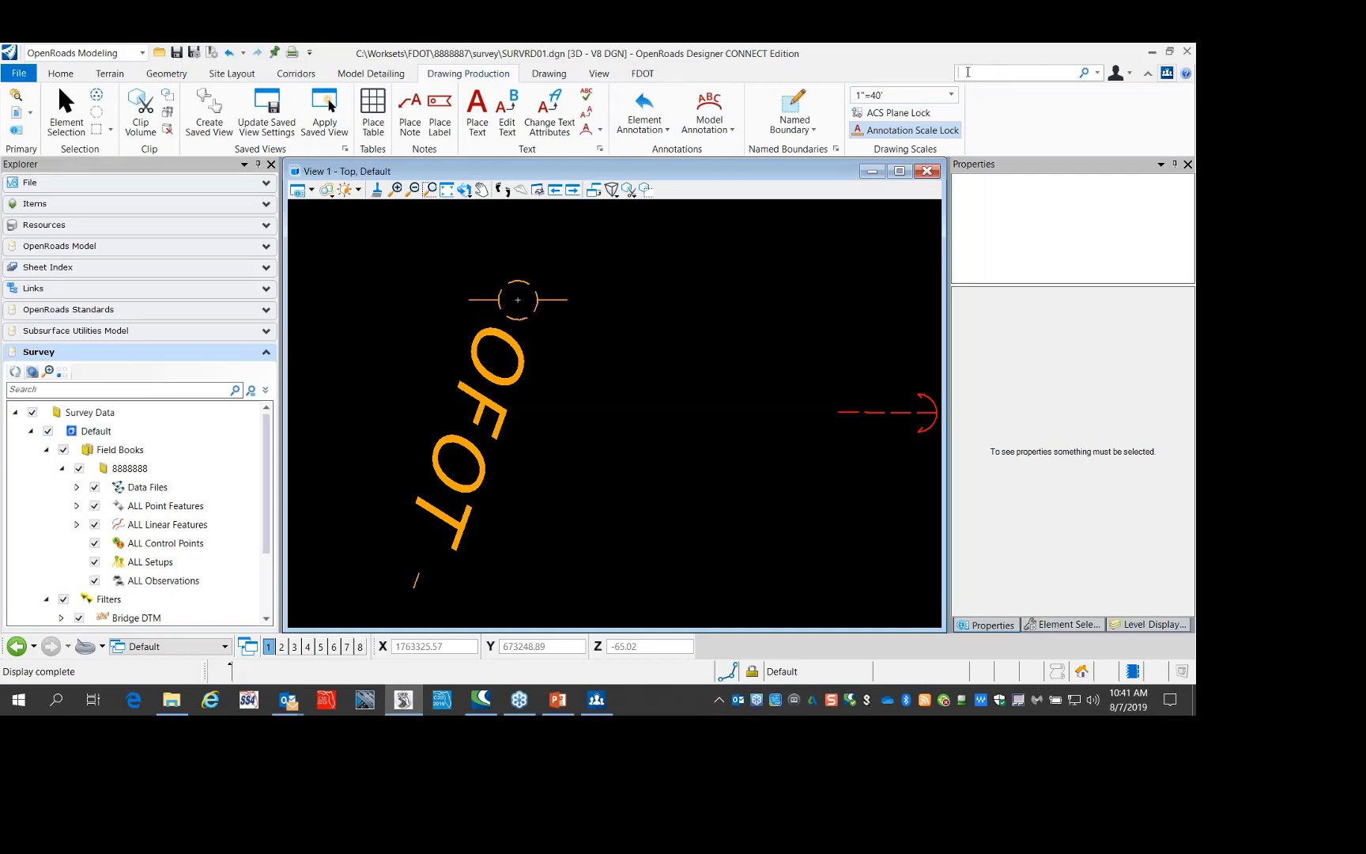
{"action": "type", "text": "c"}
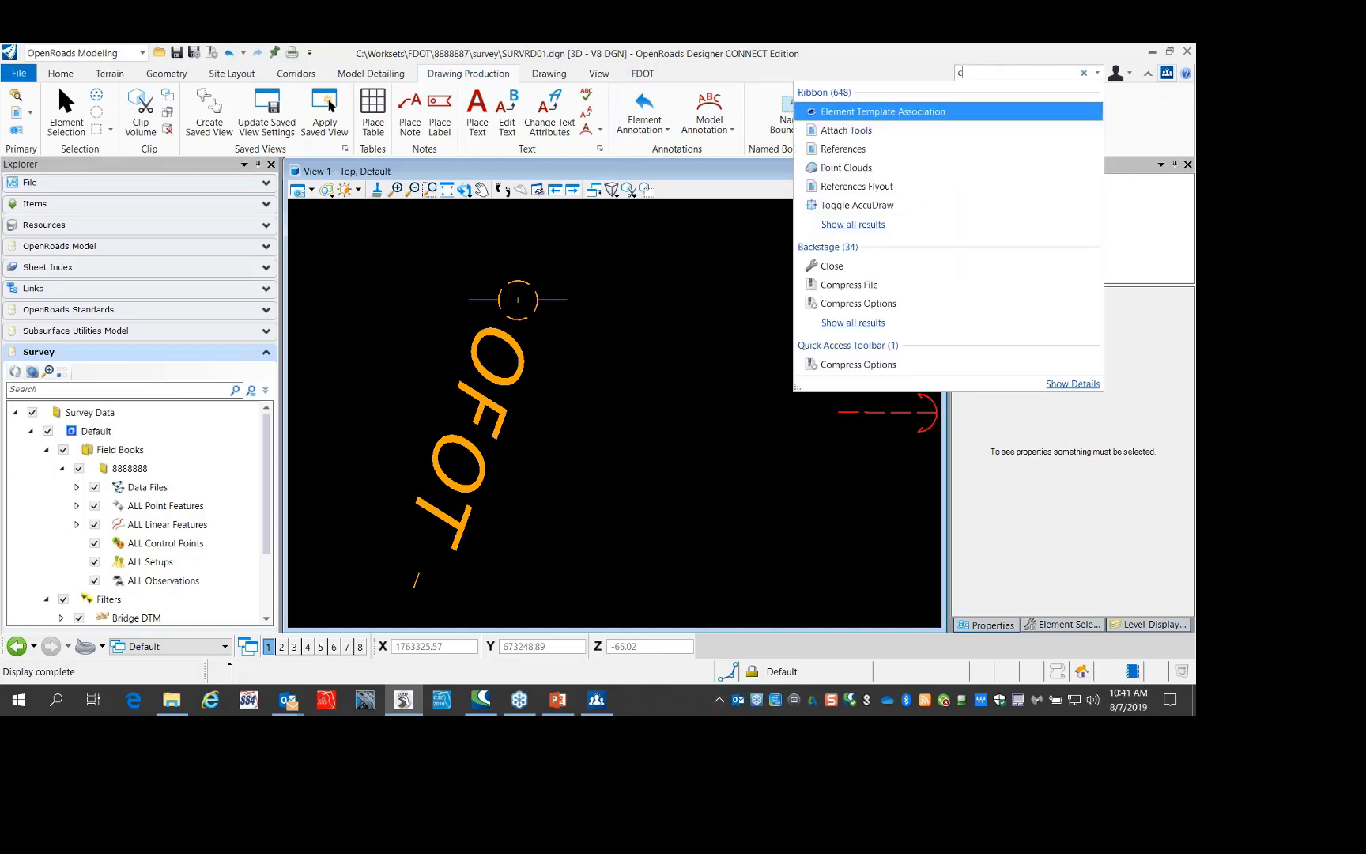
{"action": "type", "text": "ell"}
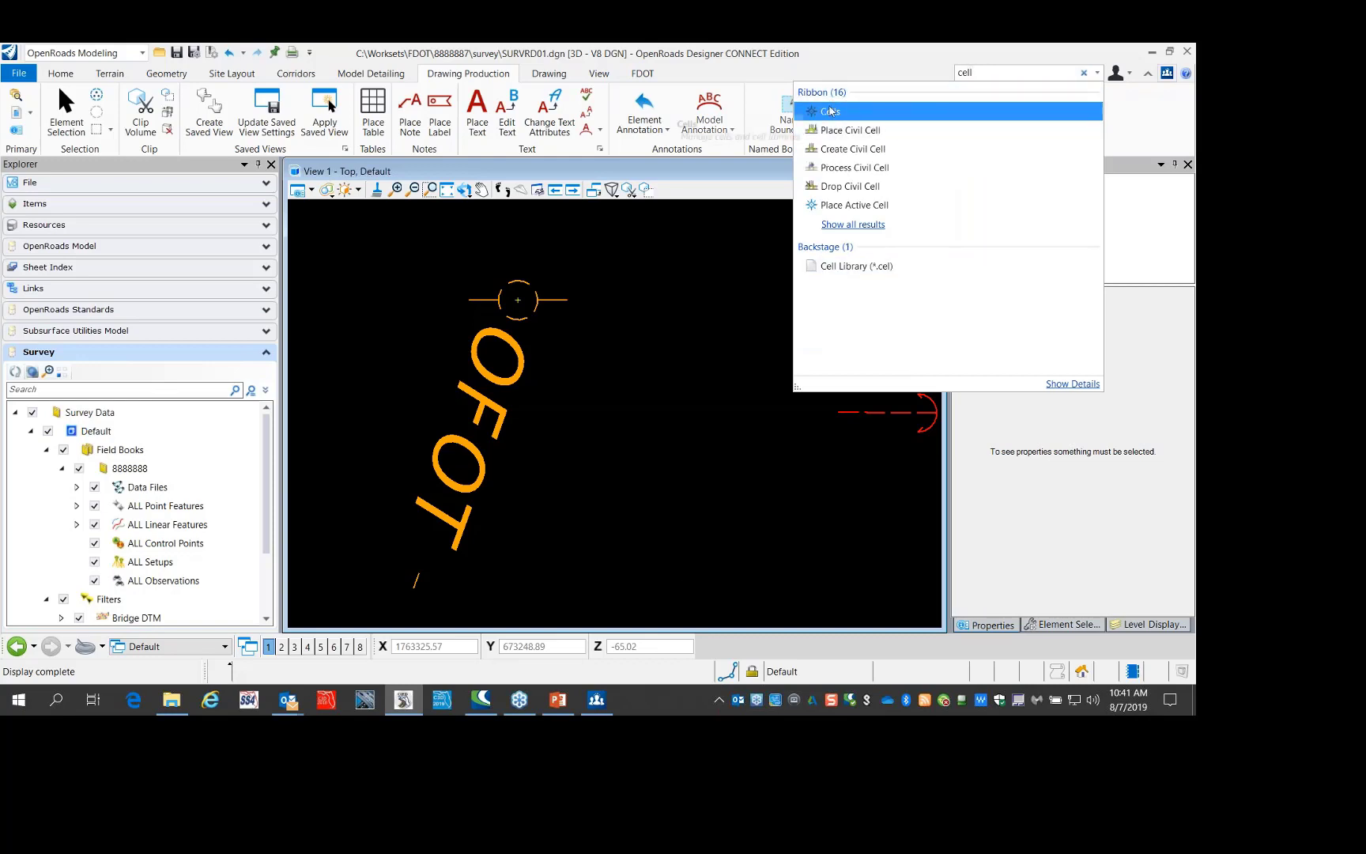
{"action": "mouse_move", "coordinate": [830, 111]}
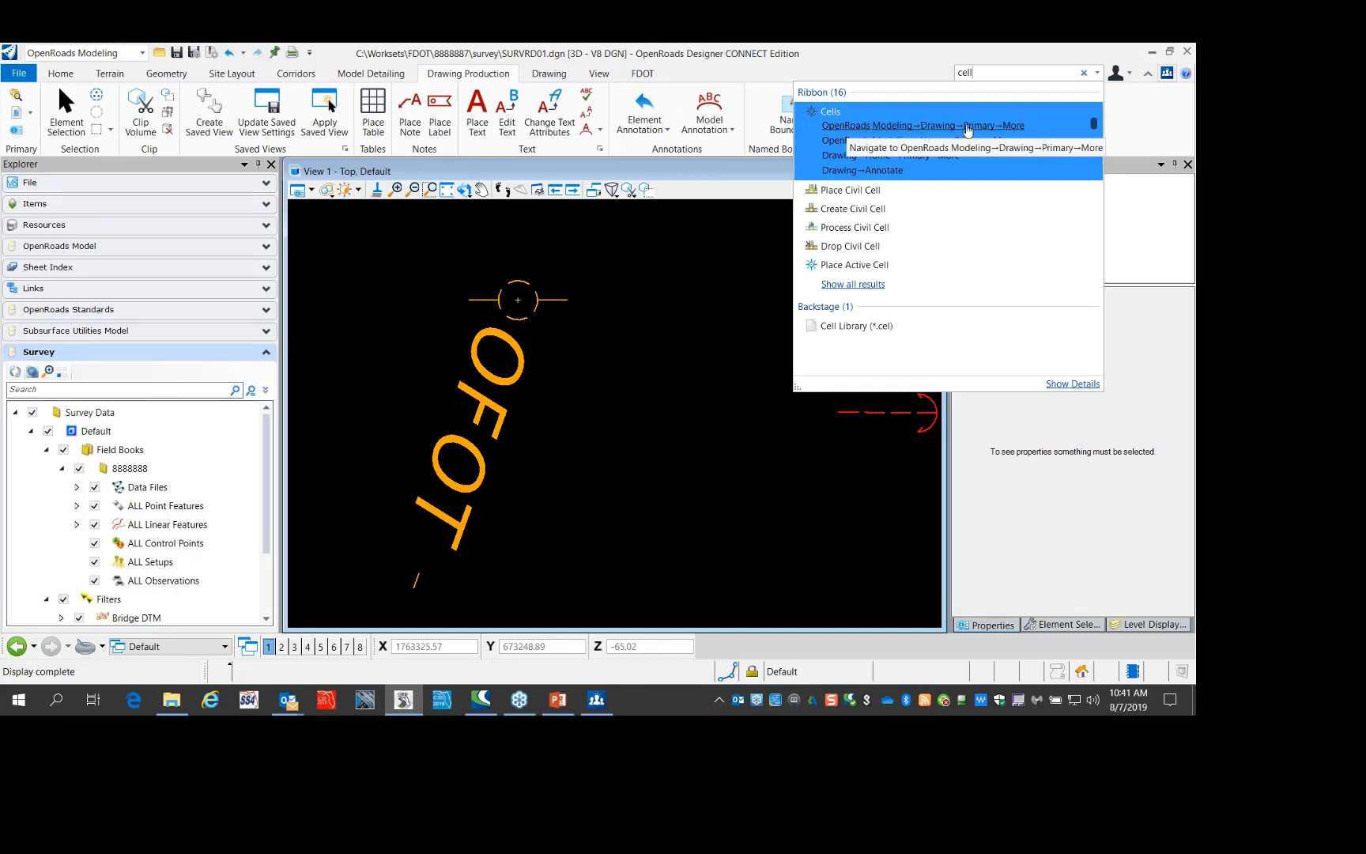
{"action": "left_click", "coordinate": [1011, 127]}
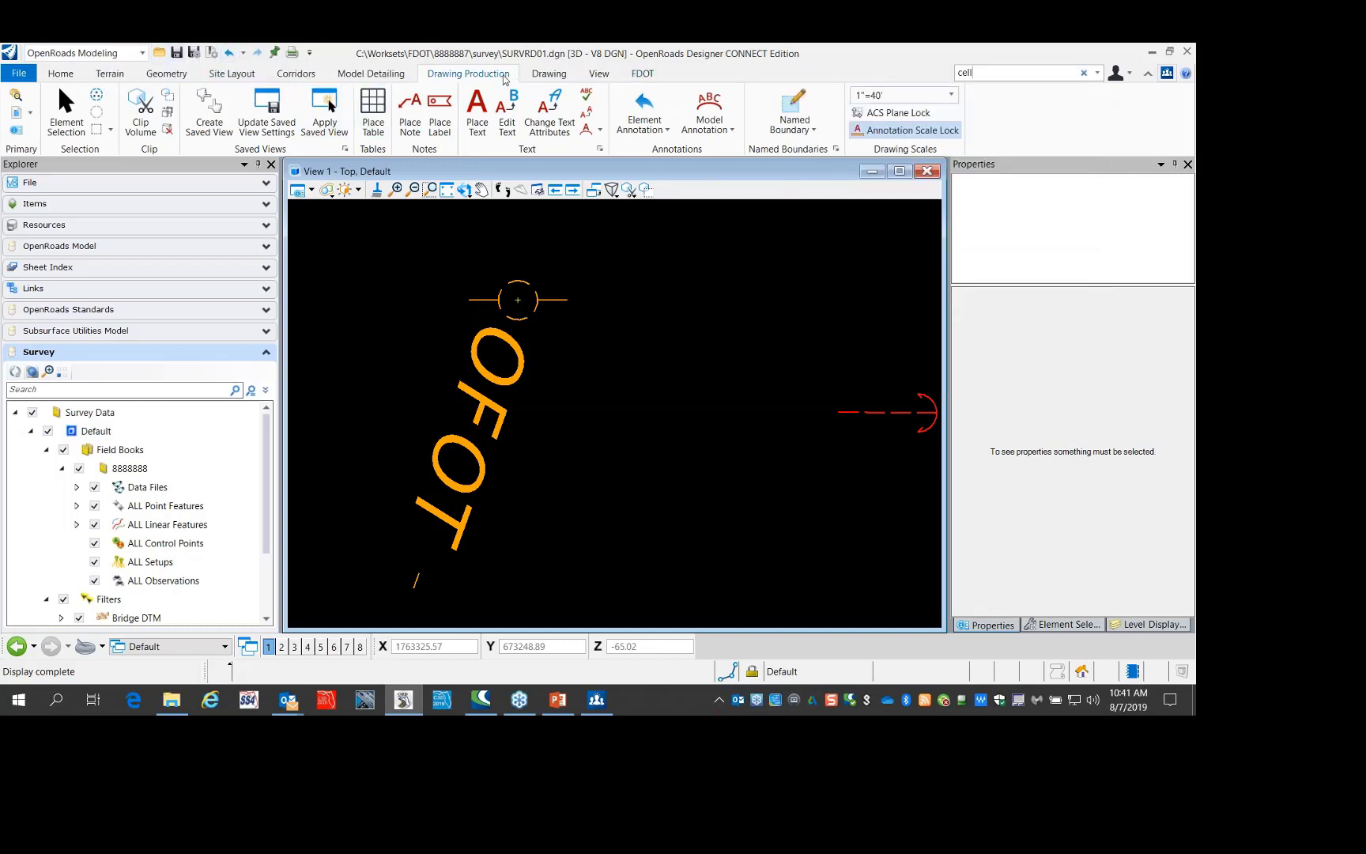
Open the Cells tool, attach the Survey.cel library, review its cell list and close the cell library
{"action": "left_click", "coordinate": [547, 73]}
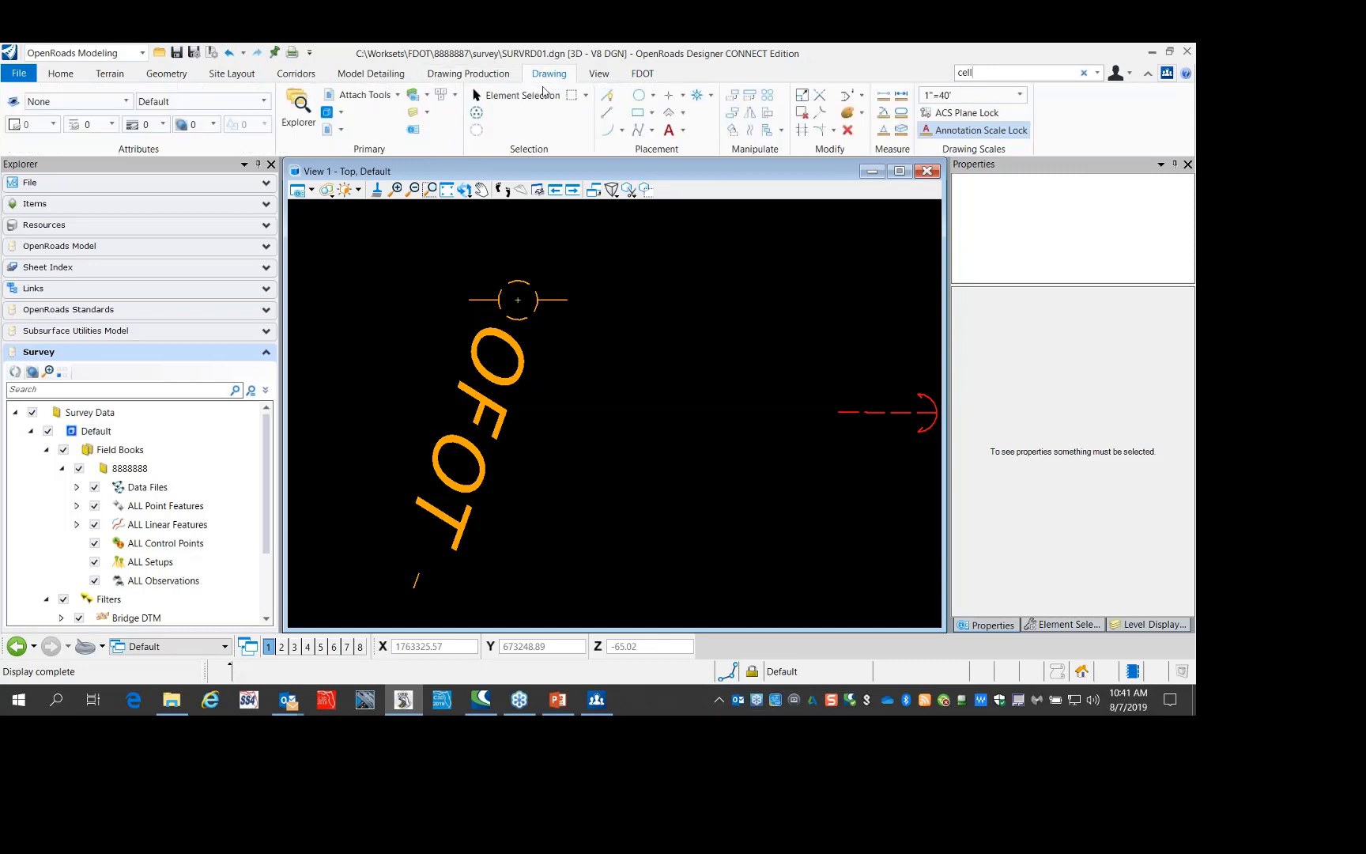
{"action": "left_click", "coordinate": [454, 95]}
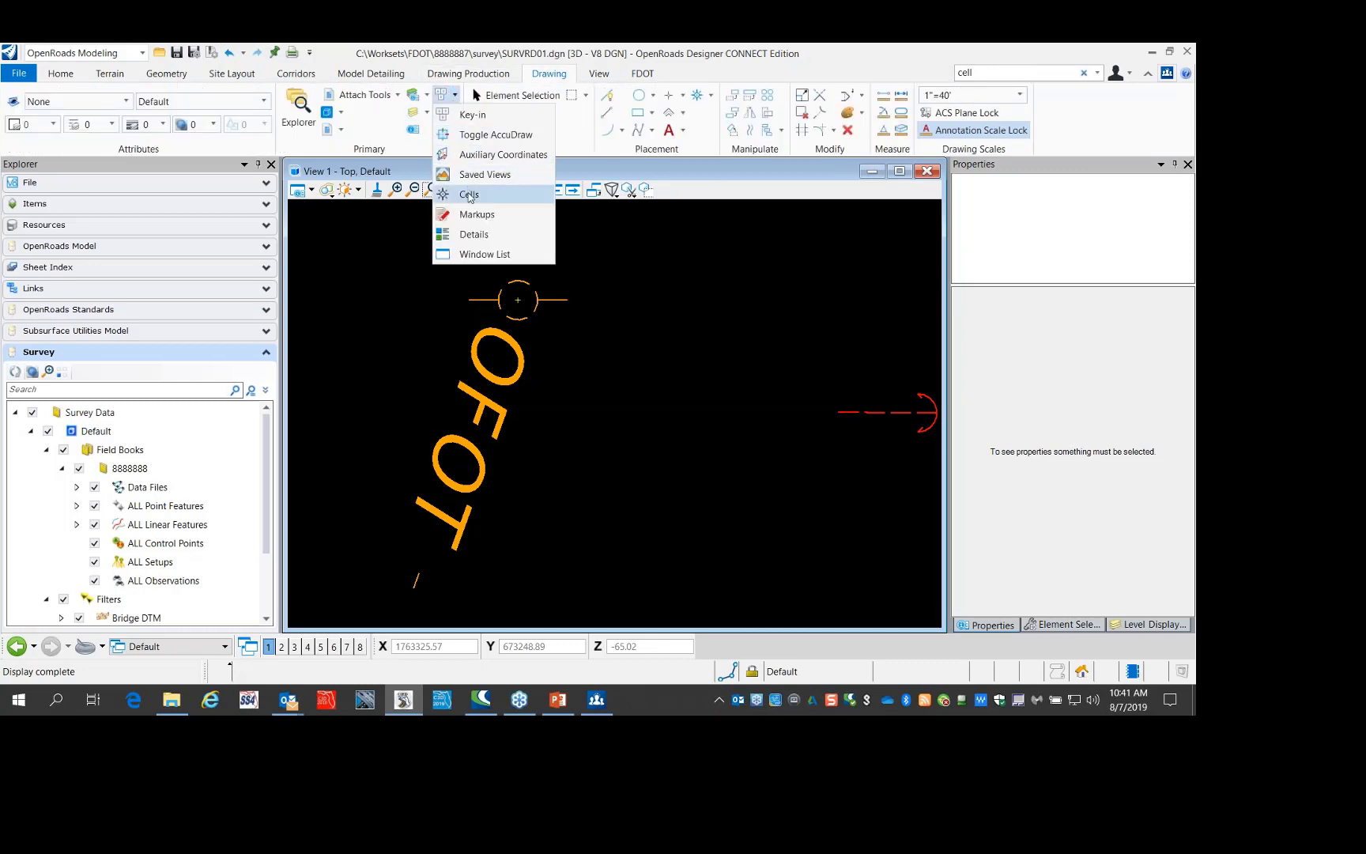
{"action": "left_click", "coordinate": [468, 194]}
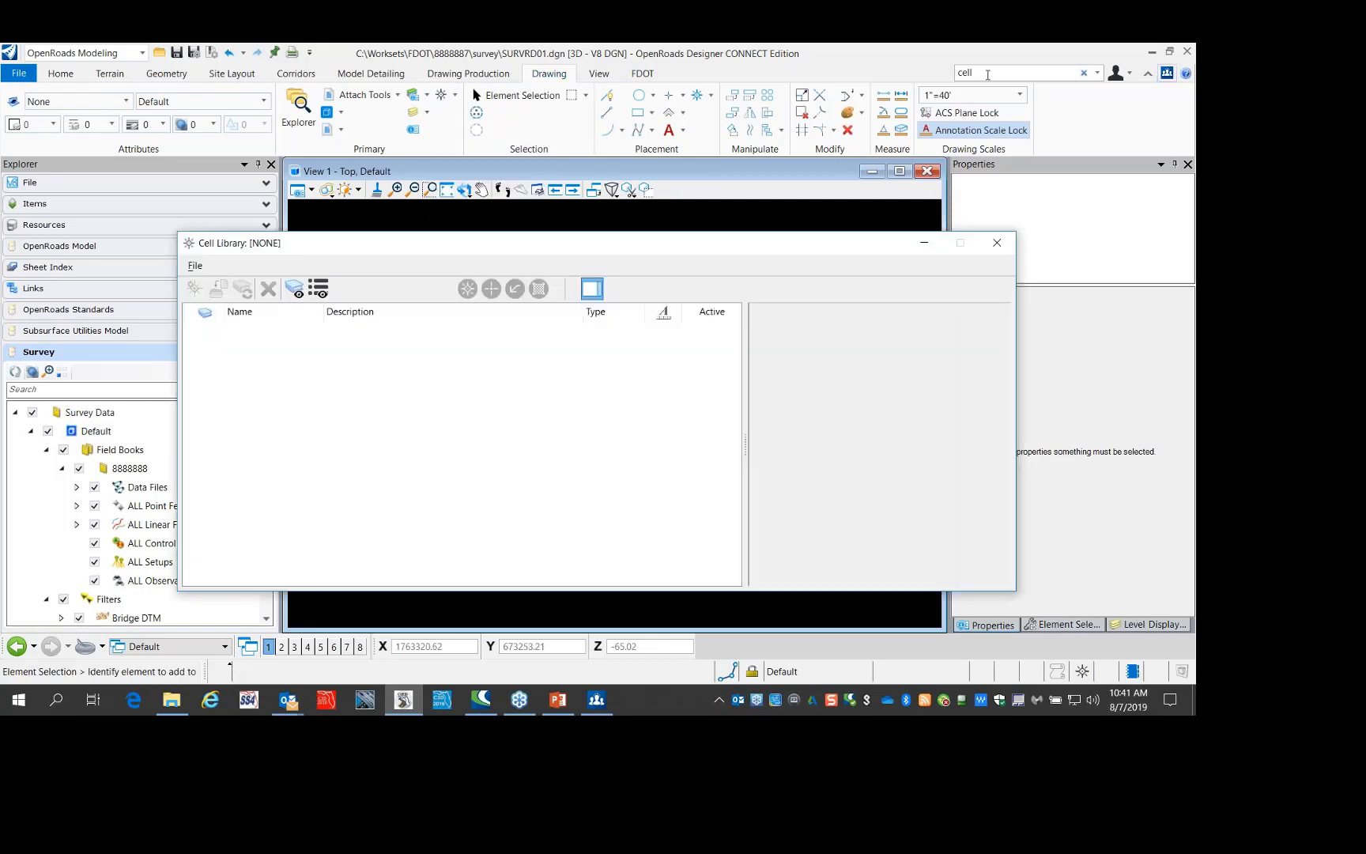
{"action": "left_click", "coordinate": [195, 266]}
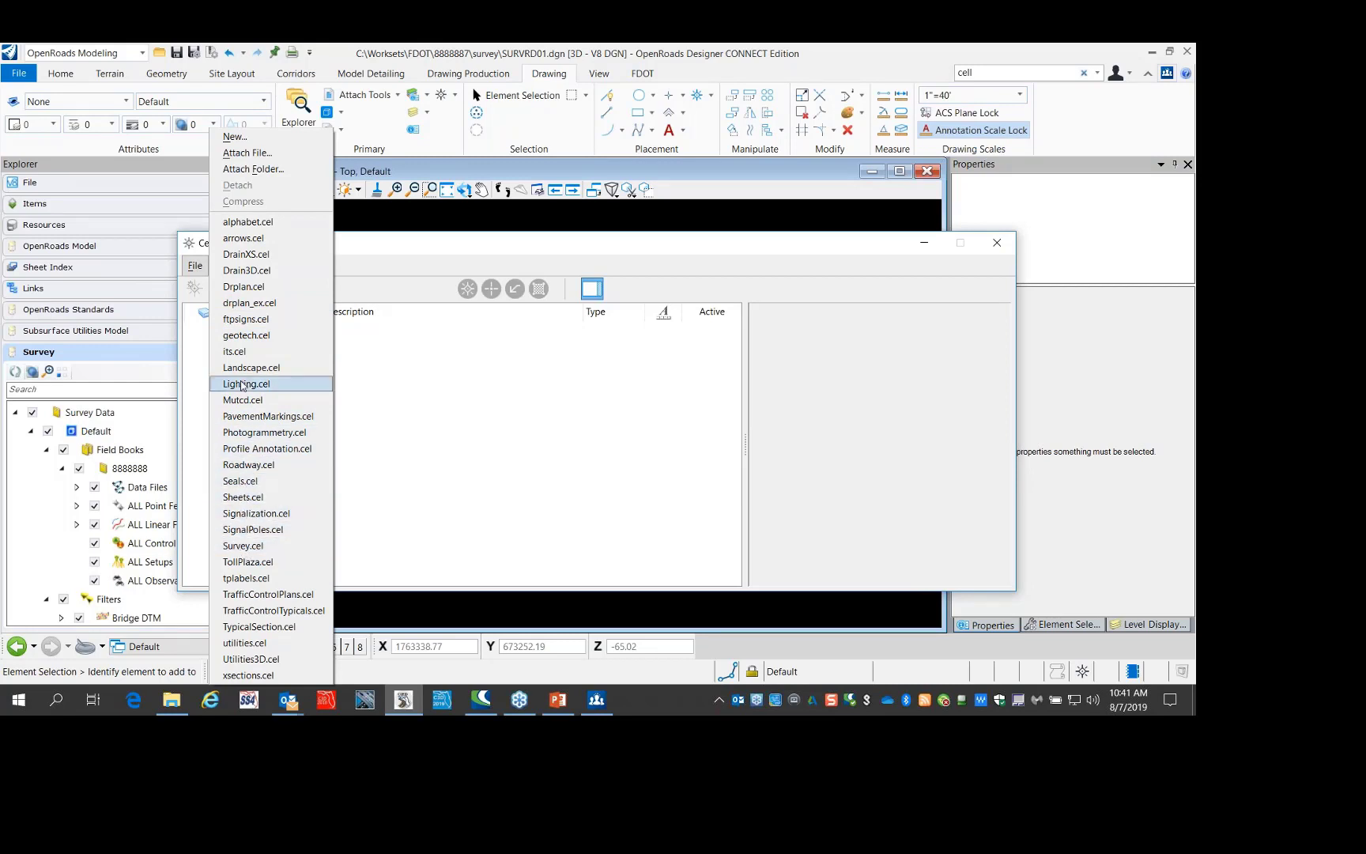
{"action": "left_click", "coordinate": [243, 546]}
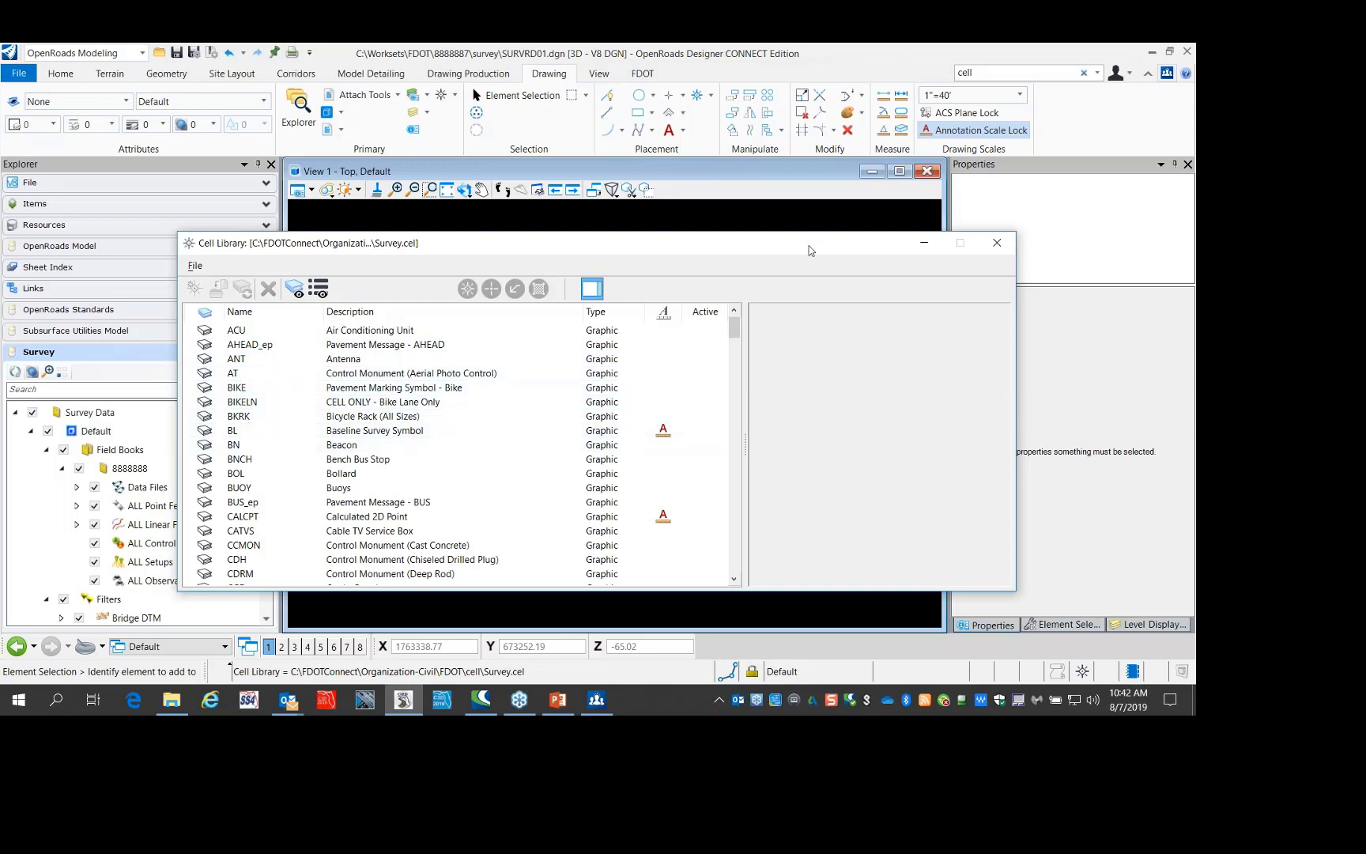
{"action": "left_click", "coordinate": [998, 242]}
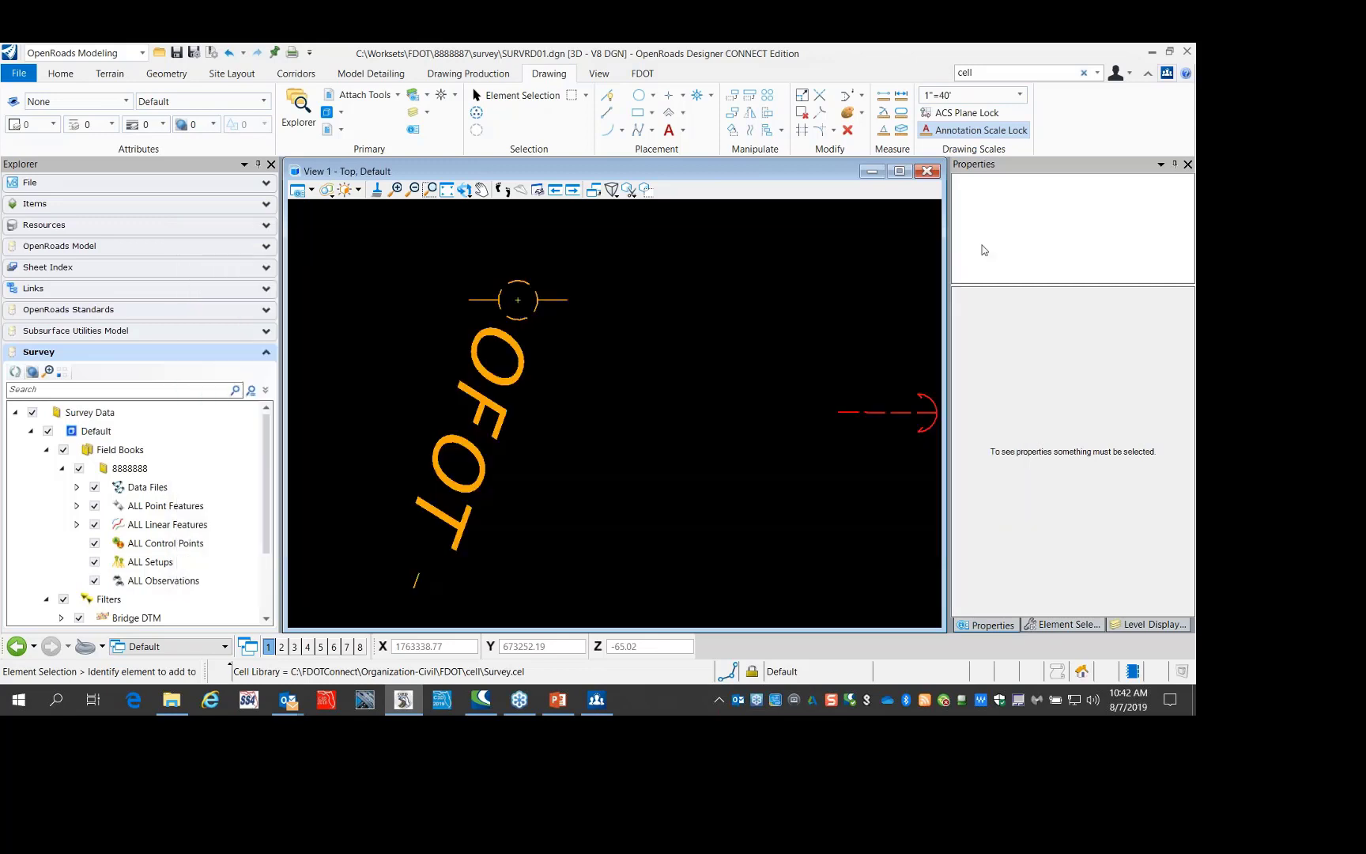
Select the telephone pole symbol at the end of the OFOT line, examine its first line component's properties, and deselect it
{"action": "scroll", "coordinate": [543, 292], "scroll_direction": "up", "scroll_amount": 5}
{"action": "scroll", "coordinate": [537, 287], "scroll_direction": "down", "scroll_amount": 5}
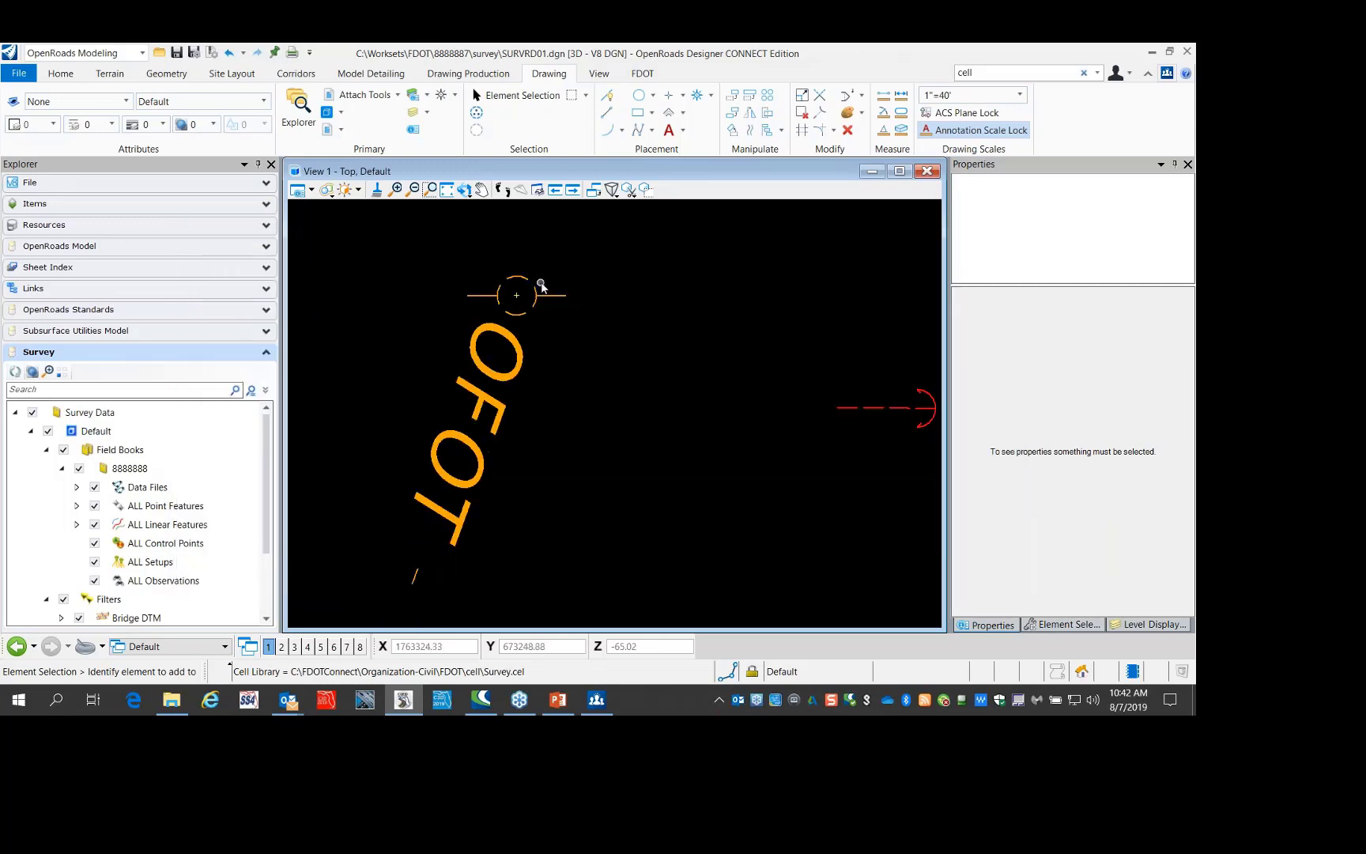
{"action": "scroll", "coordinate": [537, 287], "scroll_direction": "up", "scroll_amount": 2}
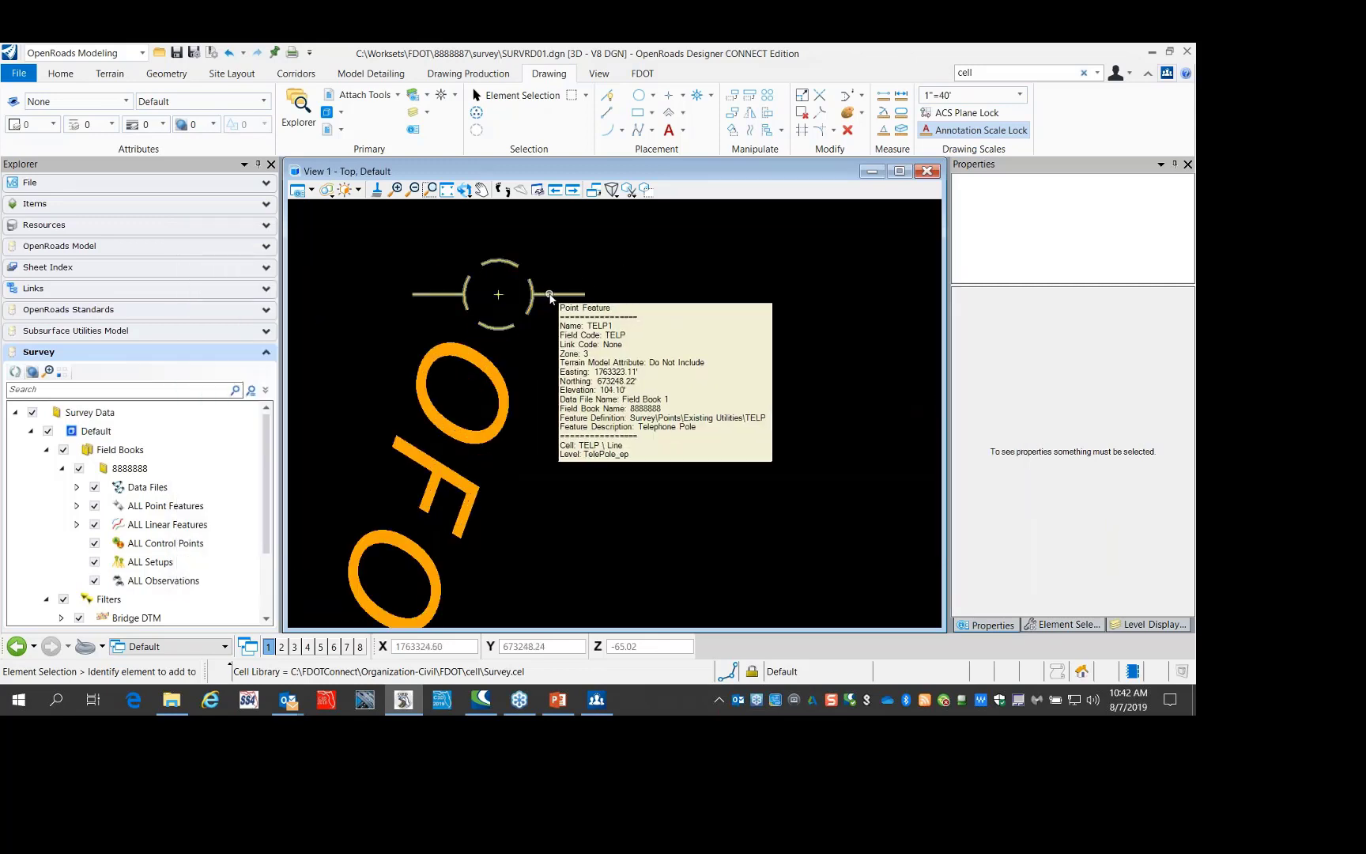
{"action": "left_click", "coordinate": [549, 296]}
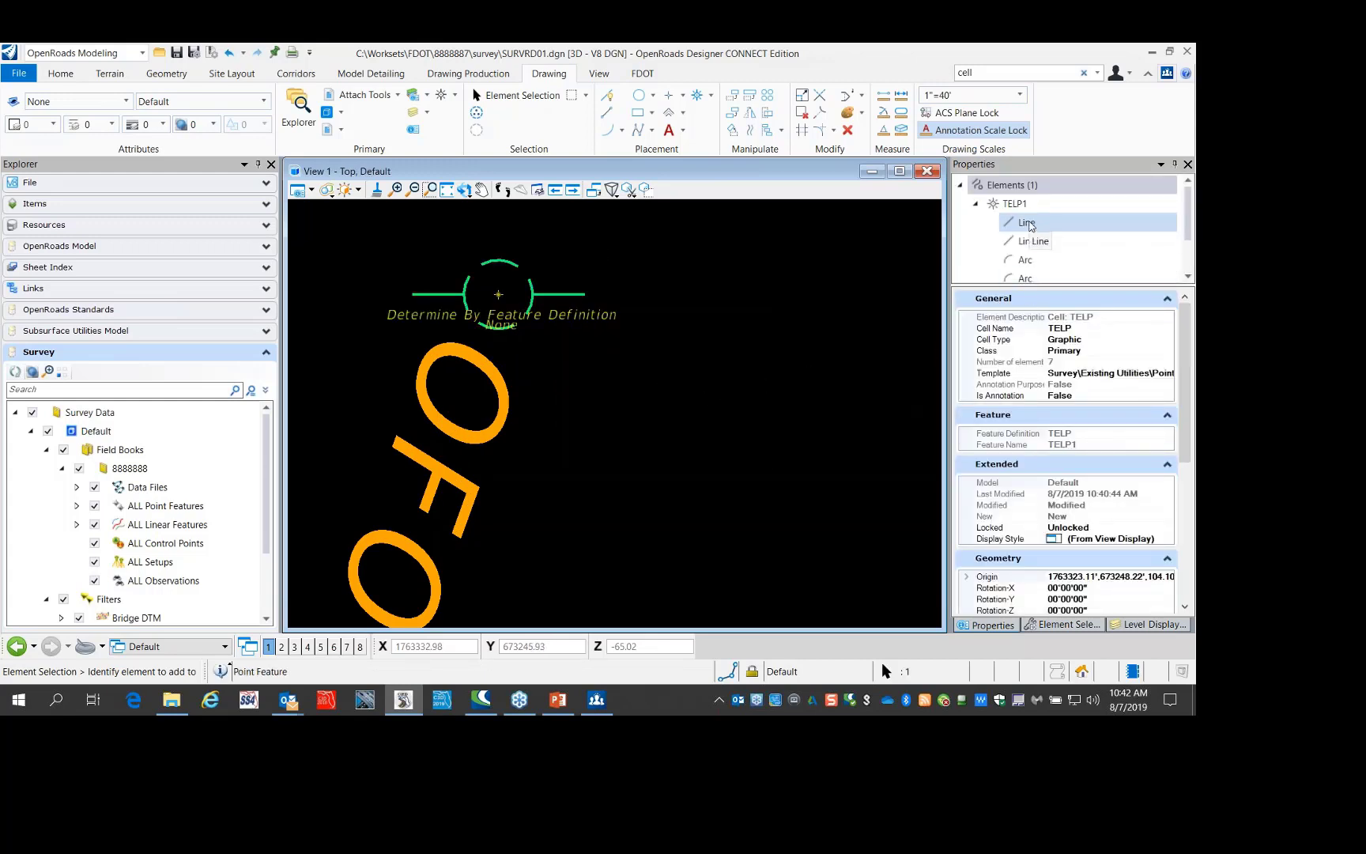
{"action": "left_click", "coordinate": [1028, 224]}
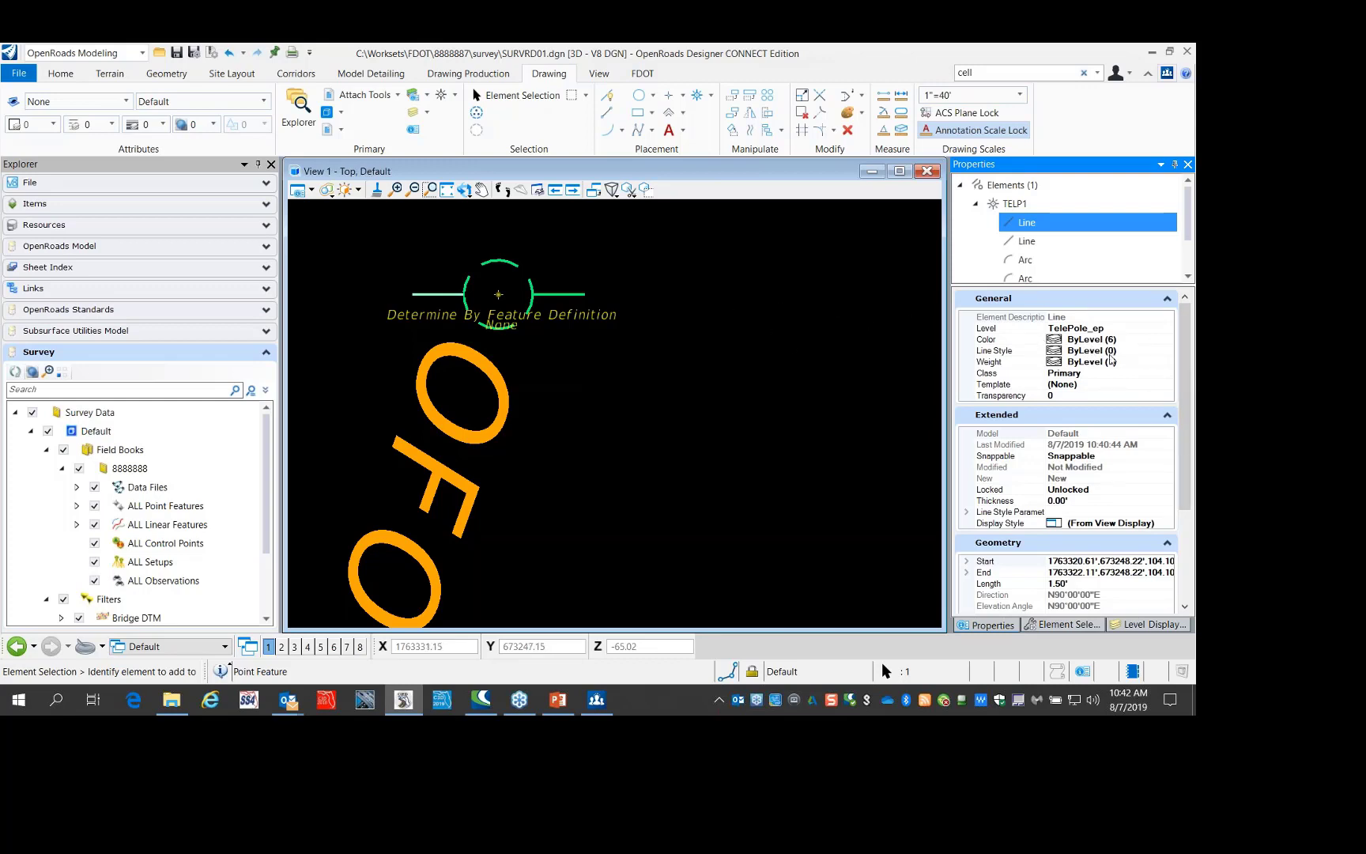
{"action": "left_click", "coordinate": [737, 335]}
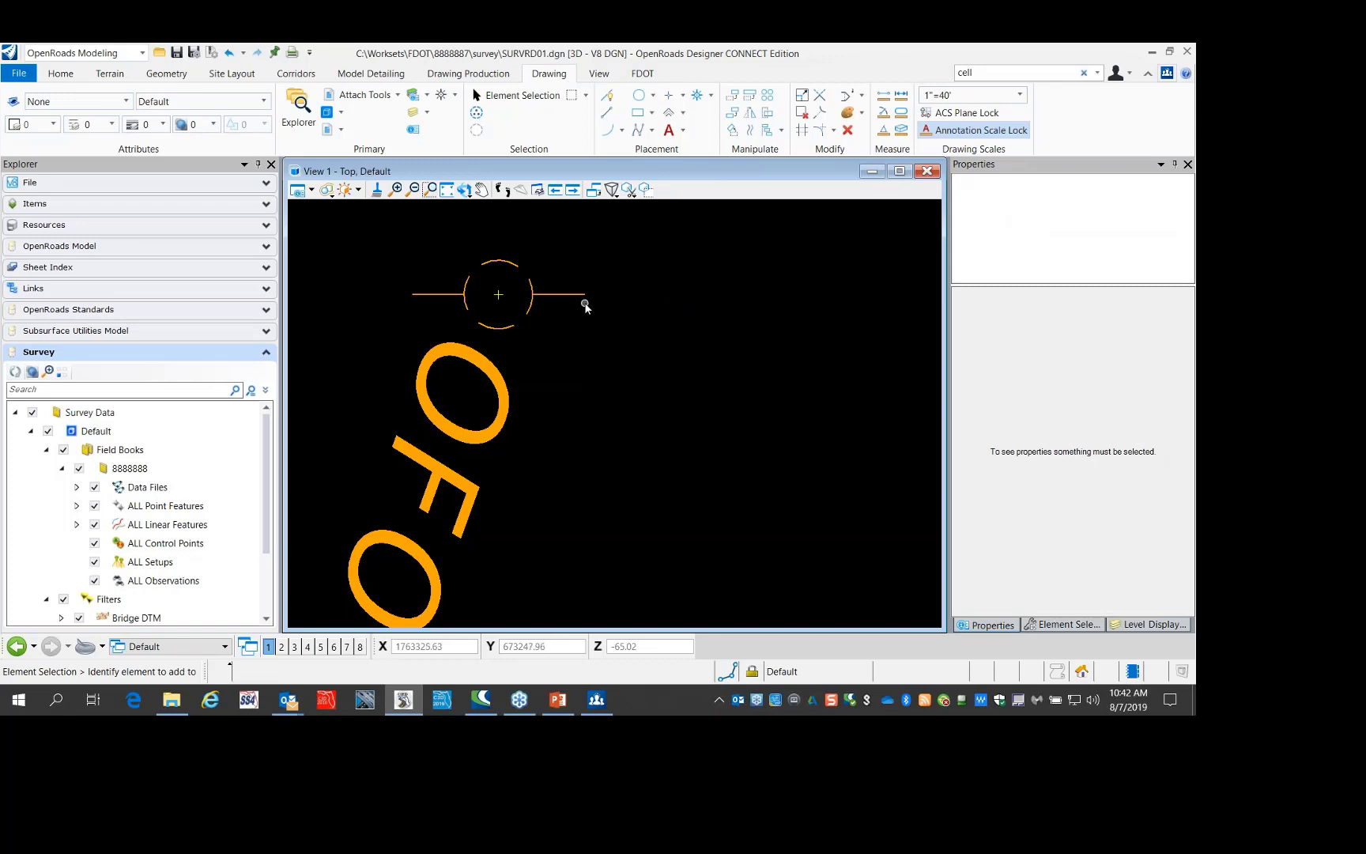
Examine the red point symbol beside the W(B) line and the SD symbol at the end of the nearby dashed line
{"action": "scroll", "coordinate": [585, 299], "scroll_direction": "down", "scroll_amount": 3}
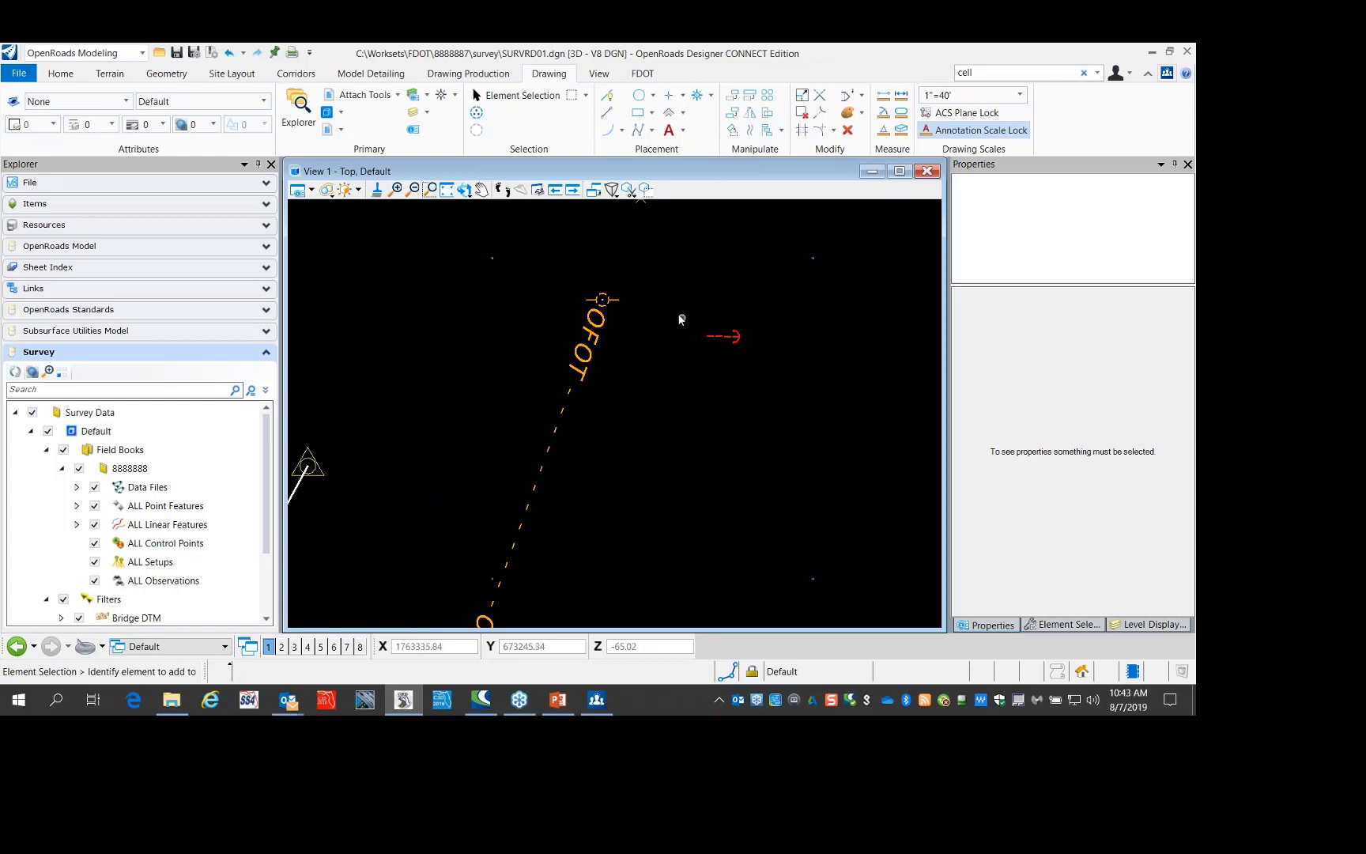
{"action": "scroll", "coordinate": [609, 300], "scroll_direction": "up", "scroll_amount": 5}
{"action": "scroll", "coordinate": [732, 255], "scroll_direction": "down", "scroll_amount": 8}
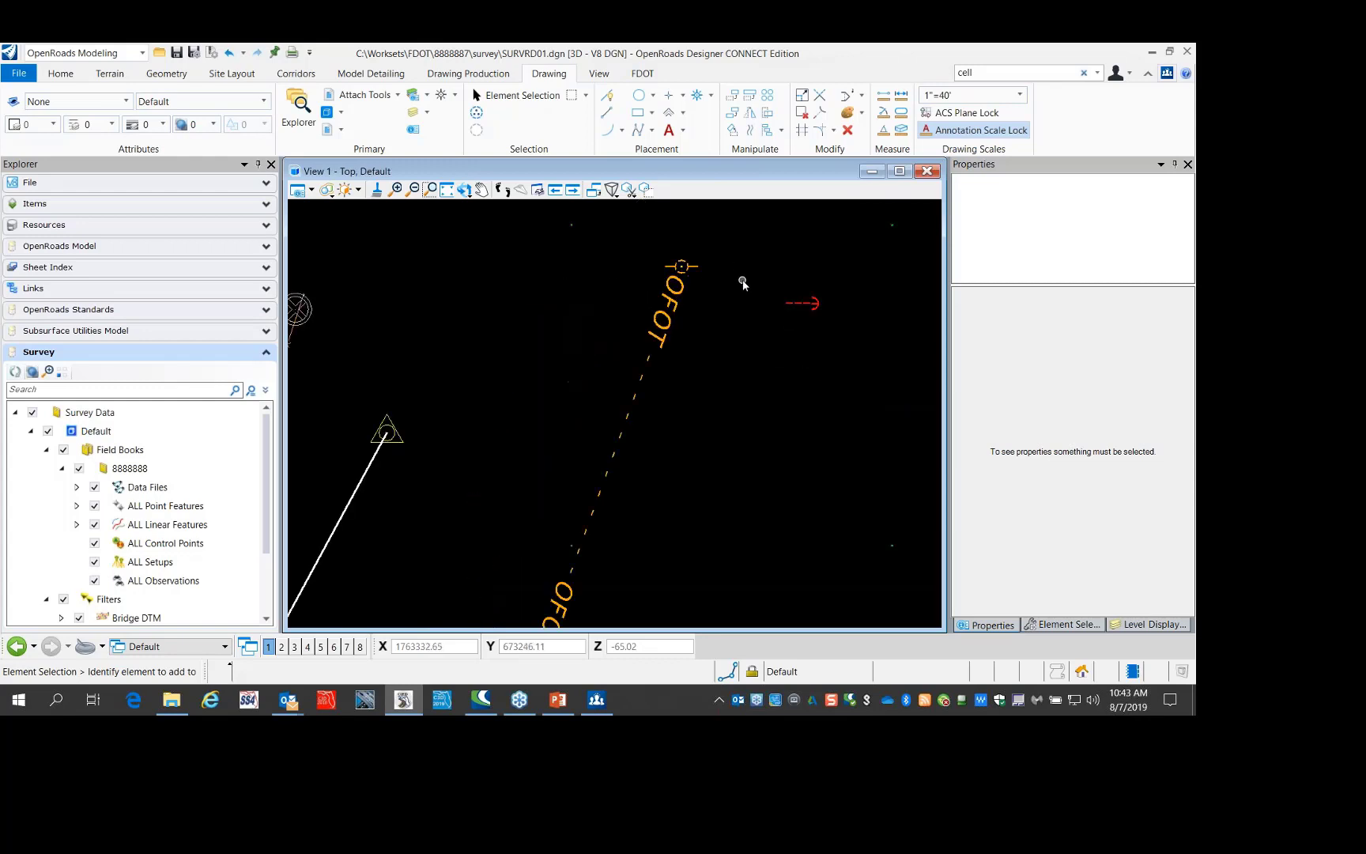
{"action": "scroll", "coordinate": [340, 299], "scroll_direction": "up", "scroll_amount": 6}
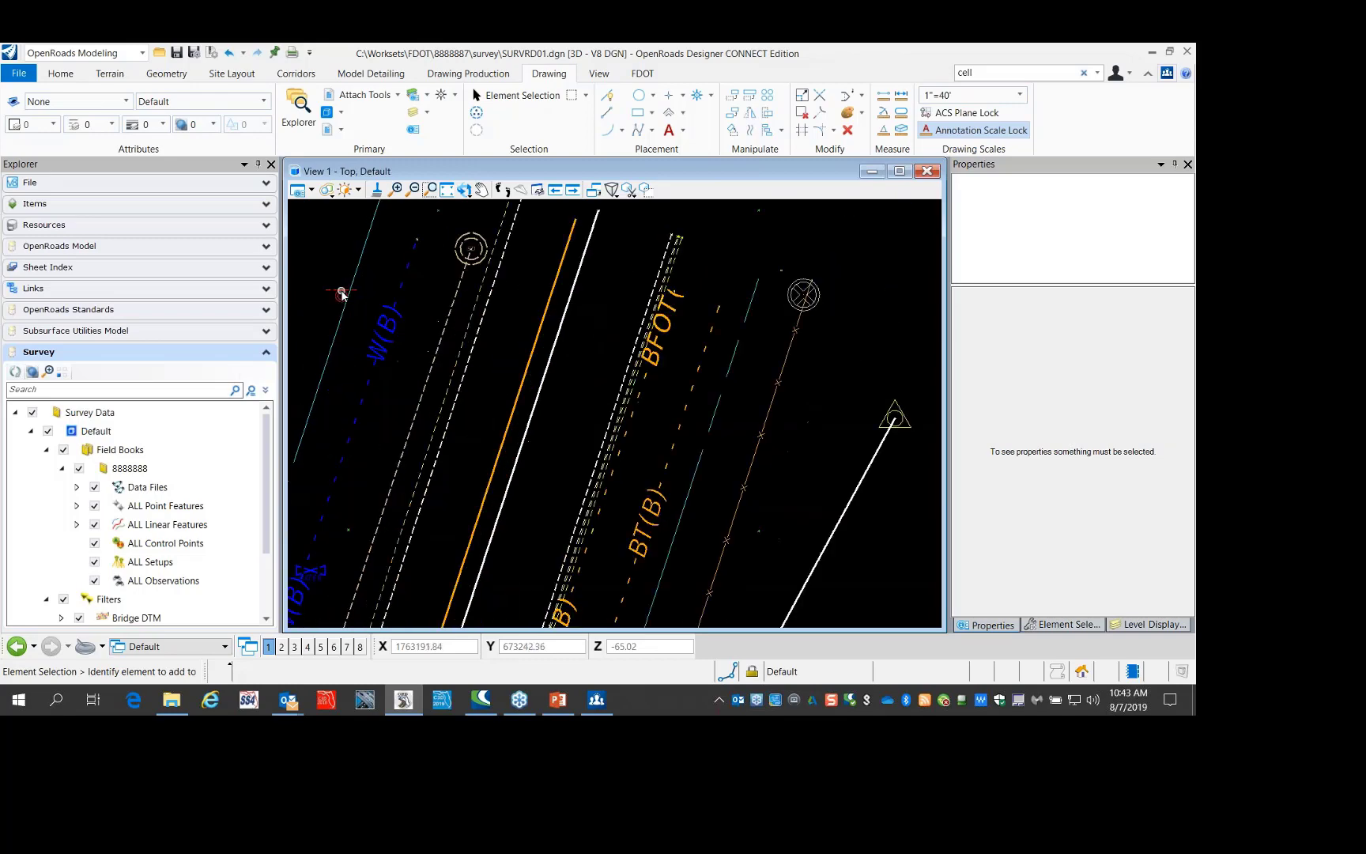
{"action": "scroll", "coordinate": [340, 299], "scroll_direction": "down", "scroll_amount": 3}
{"action": "scroll", "coordinate": [340, 297], "scroll_direction": "up", "scroll_amount": 3}
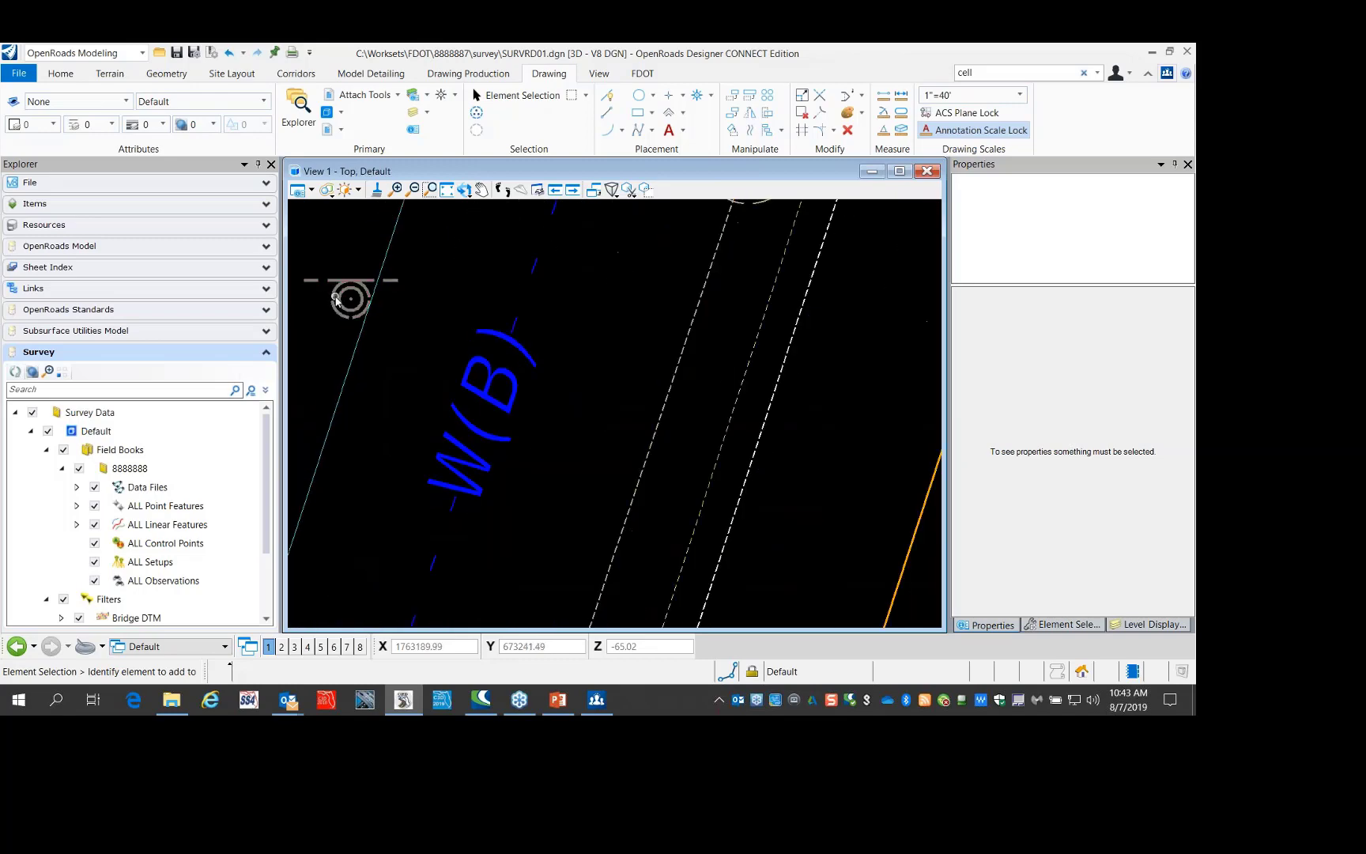
{"action": "scroll", "coordinate": [340, 297], "scroll_direction": "down", "scroll_amount": 3}
{"action": "scroll", "coordinate": [338, 299], "scroll_direction": "down", "scroll_amount": 3}
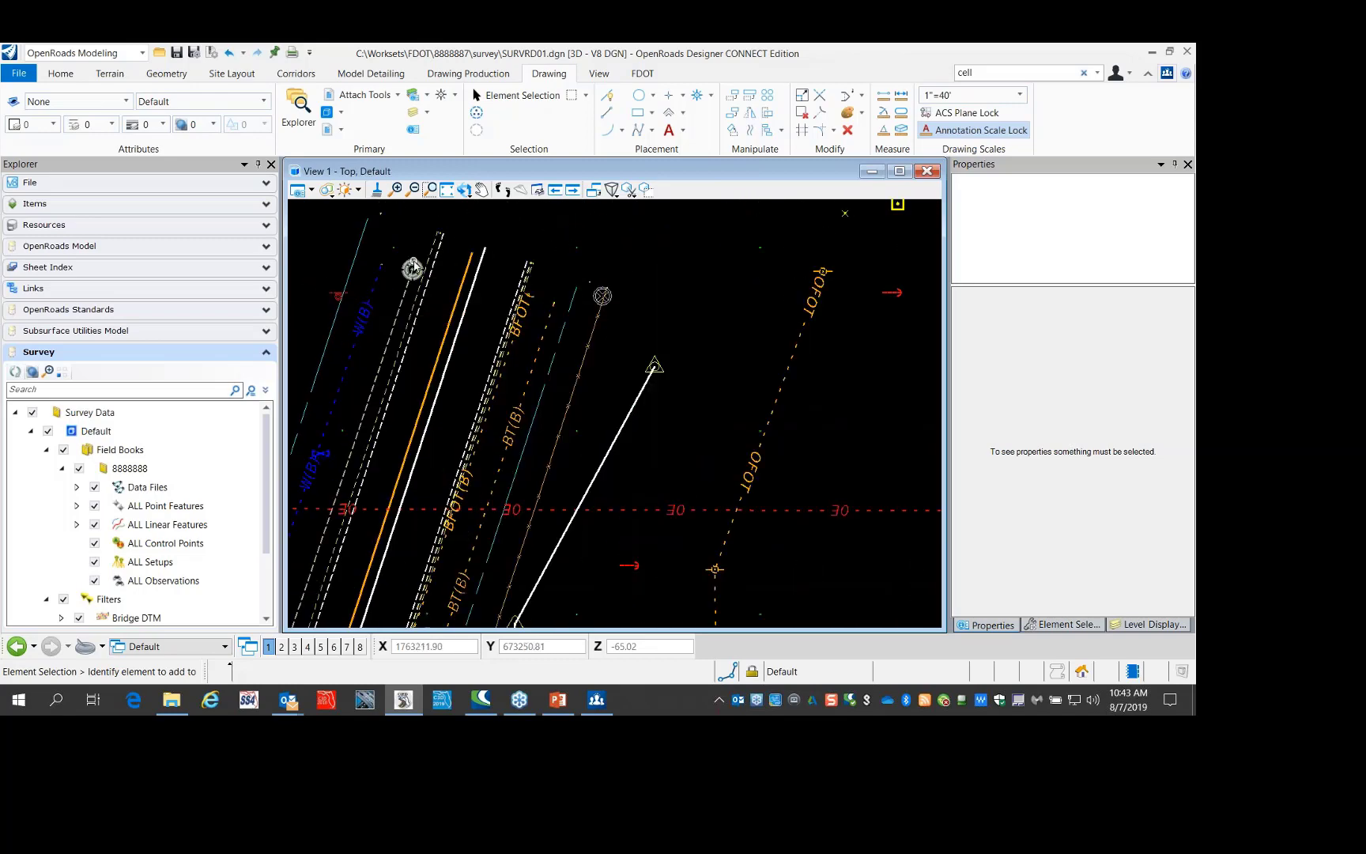
{"action": "scroll", "coordinate": [412, 268], "scroll_direction": "up", "scroll_amount": 5}
{"action": "scroll", "coordinate": [479, 284], "scroll_direction": "down", "scroll_amount": 3}
{"action": "scroll", "coordinate": [488, 299], "scroll_direction": "up", "scroll_amount": 5}
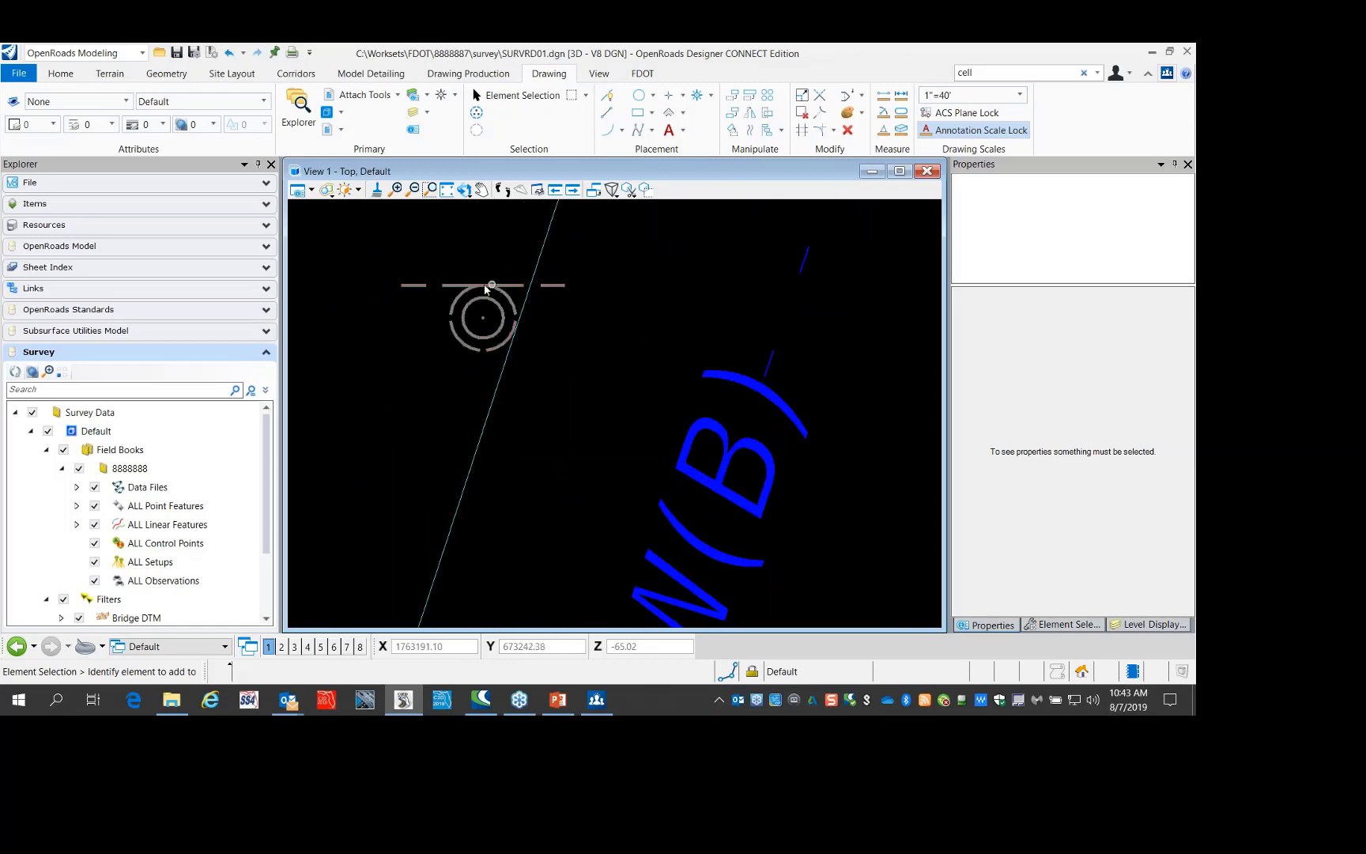
{"action": "scroll", "coordinate": [388, 311], "scroll_direction": "down", "scroll_amount": 4}
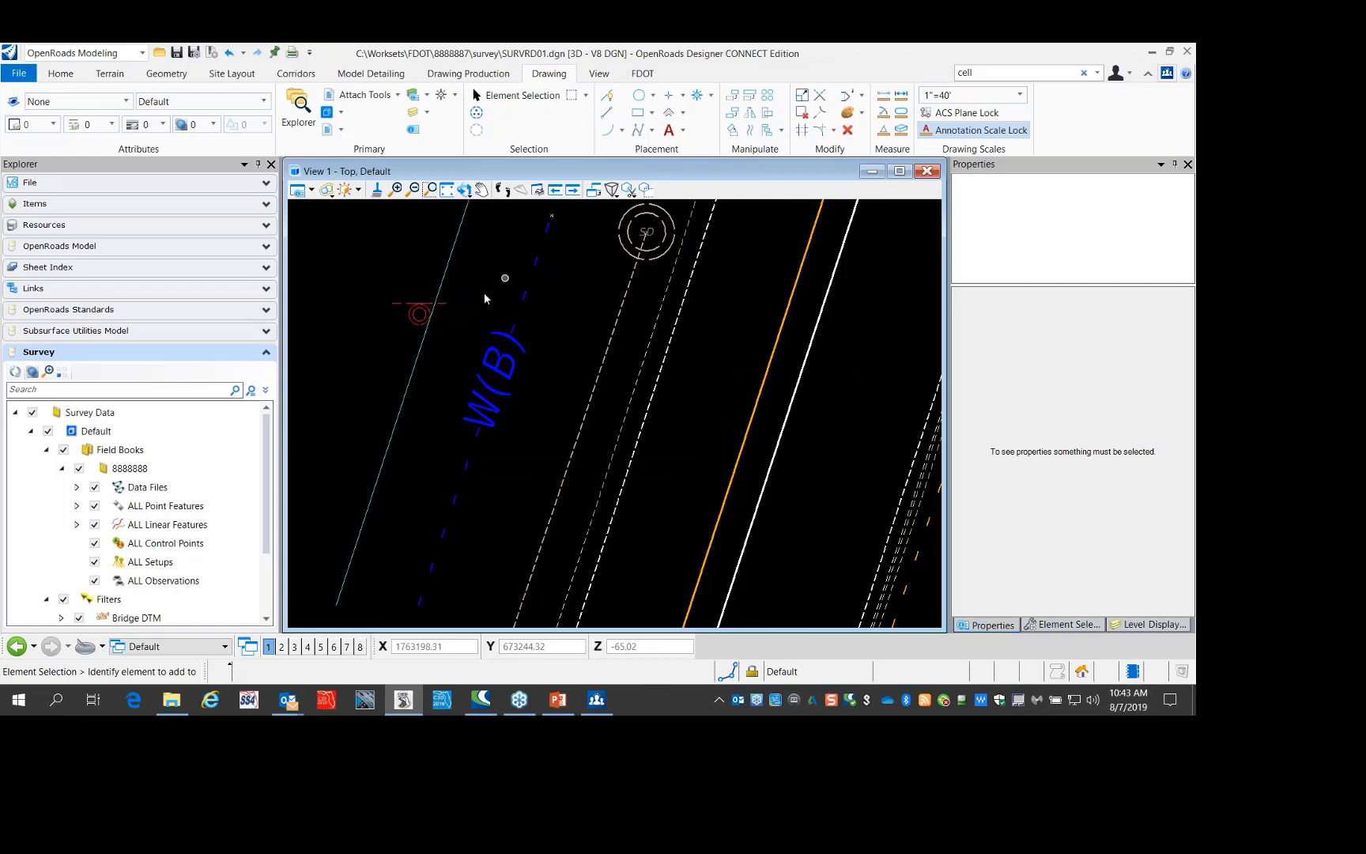
{"action": "scroll", "coordinate": [582, 269], "scroll_direction": "up", "scroll_amount": 4}
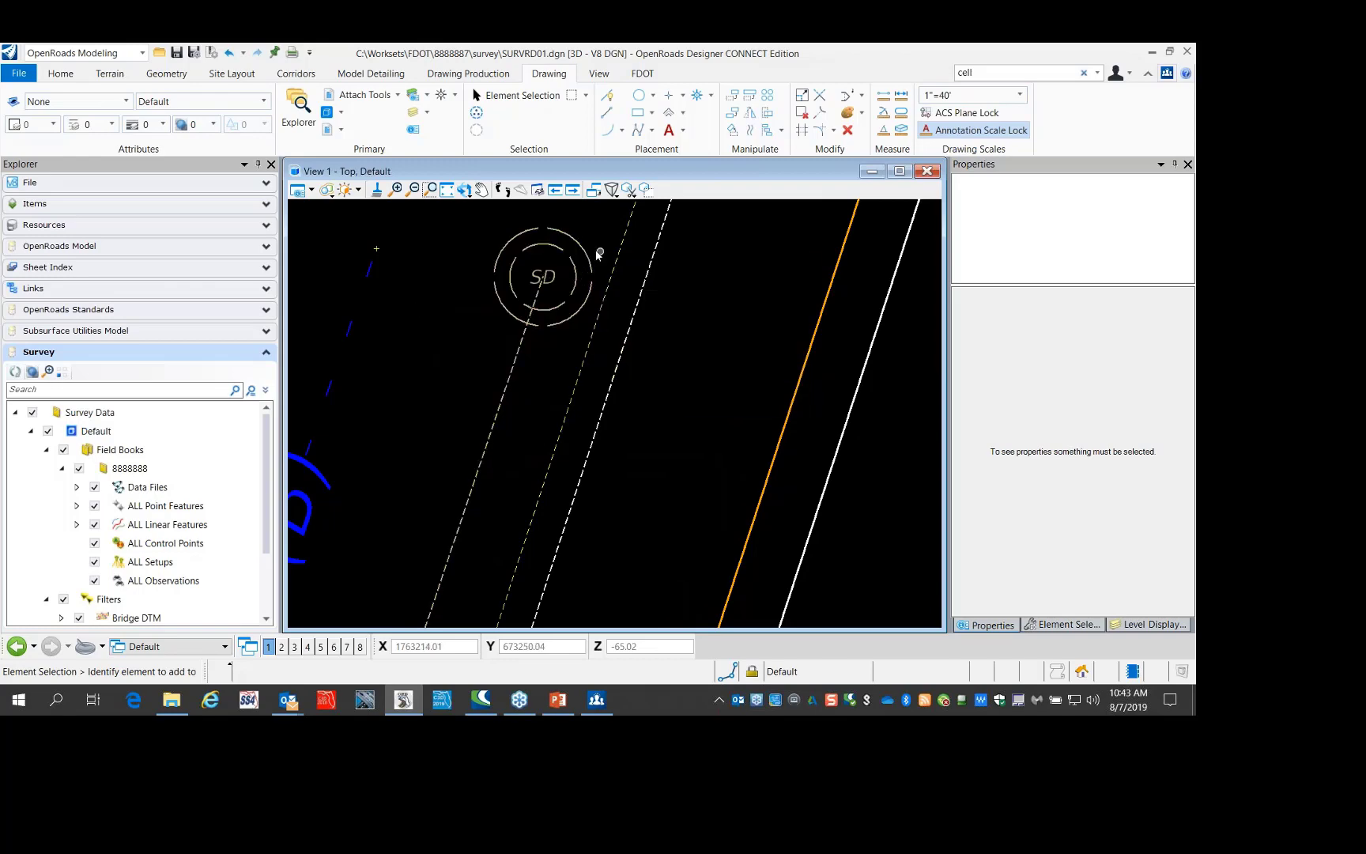
{"action": "scroll", "coordinate": [447, 317], "scroll_direction": "down", "scroll_amount": 3}
{"action": "scroll", "coordinate": [546, 309], "scroll_direction": "down", "scroll_amount": 2}
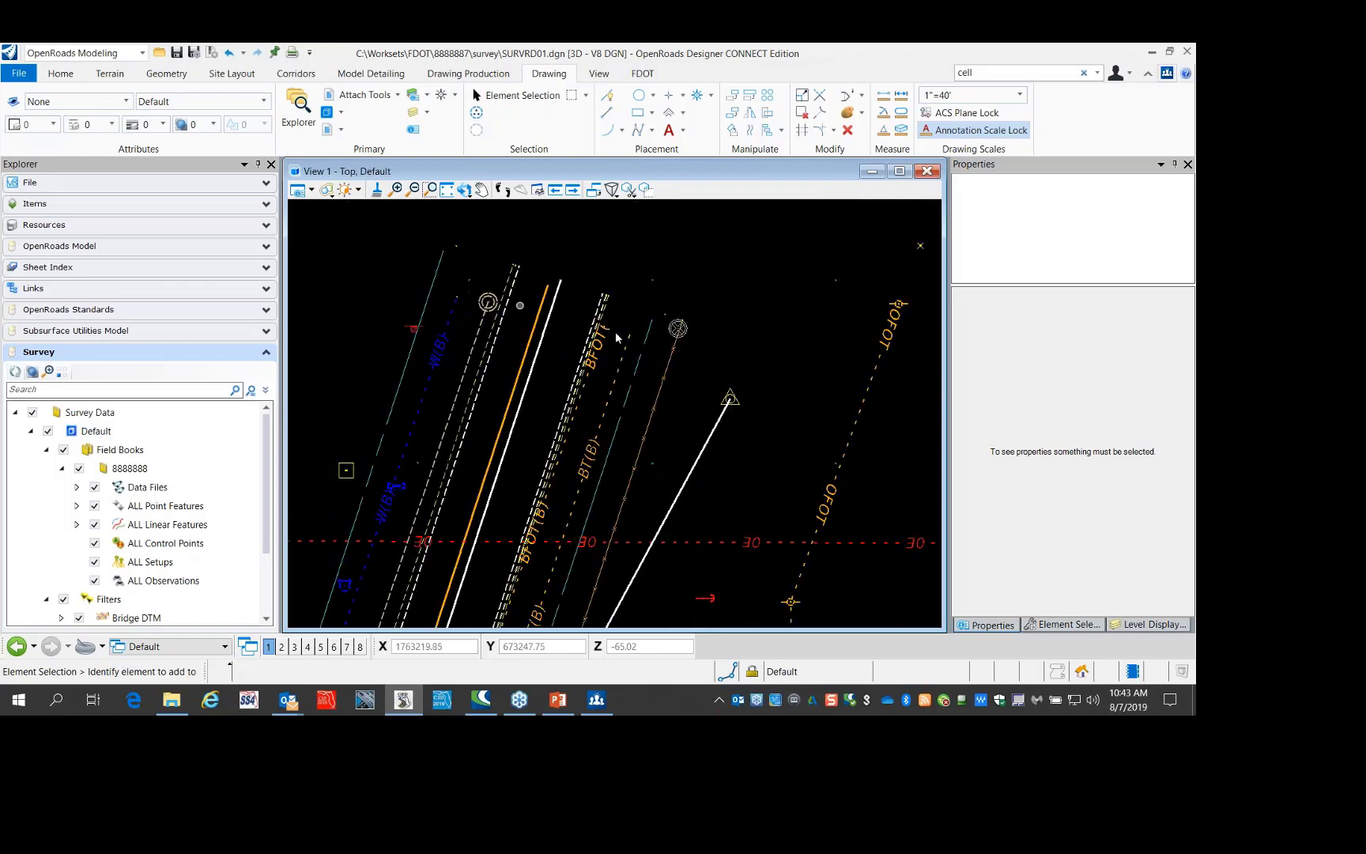
Select the circled-X railroad warning sign symbol, inspect its point feature information, and clear the selection
{"action": "scroll", "coordinate": [694, 328], "scroll_direction": "up", "scroll_amount": 4}
{"action": "scroll", "coordinate": [625, 358], "scroll_direction": "up", "scroll_amount": 3}
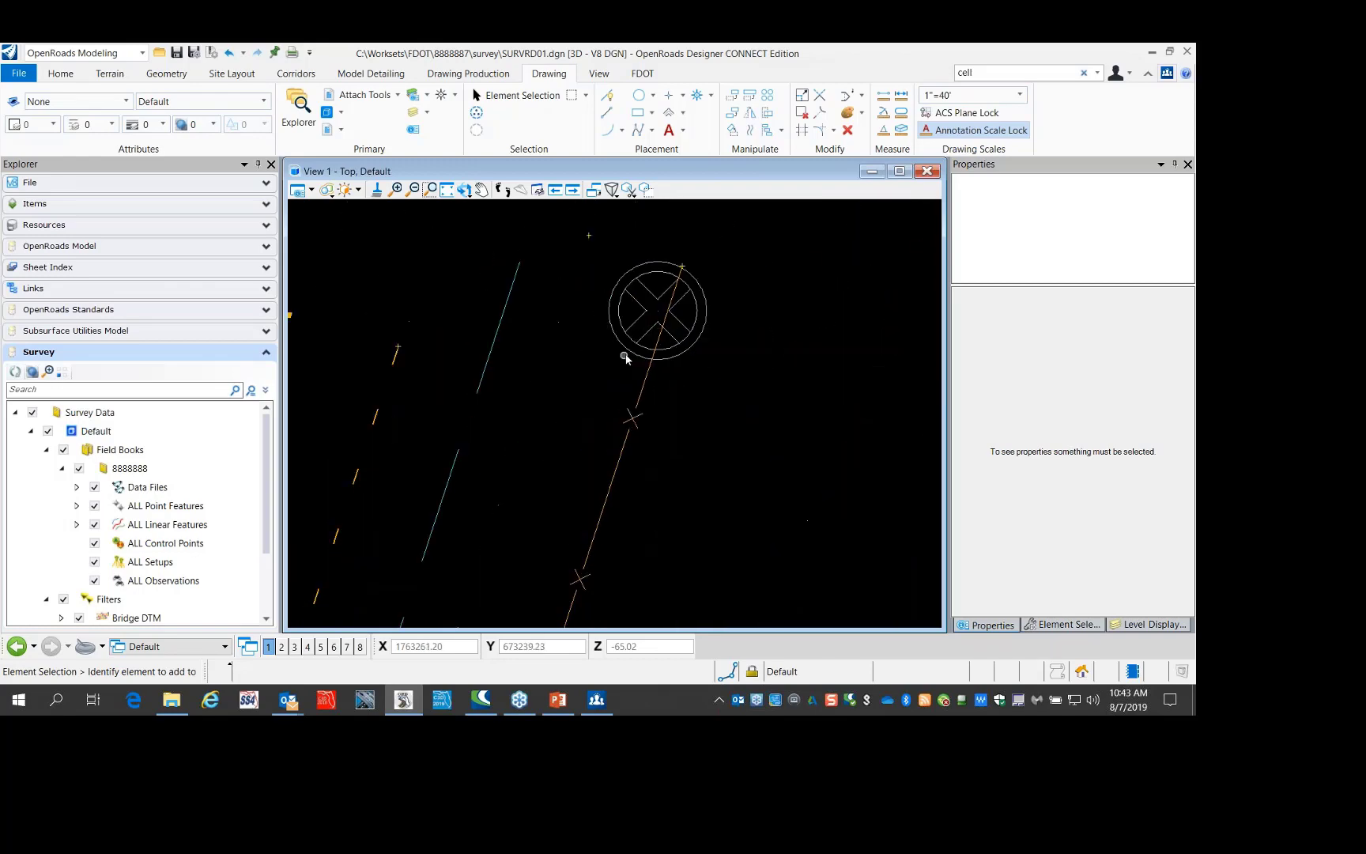
{"action": "left_click", "coordinate": [700, 332]}
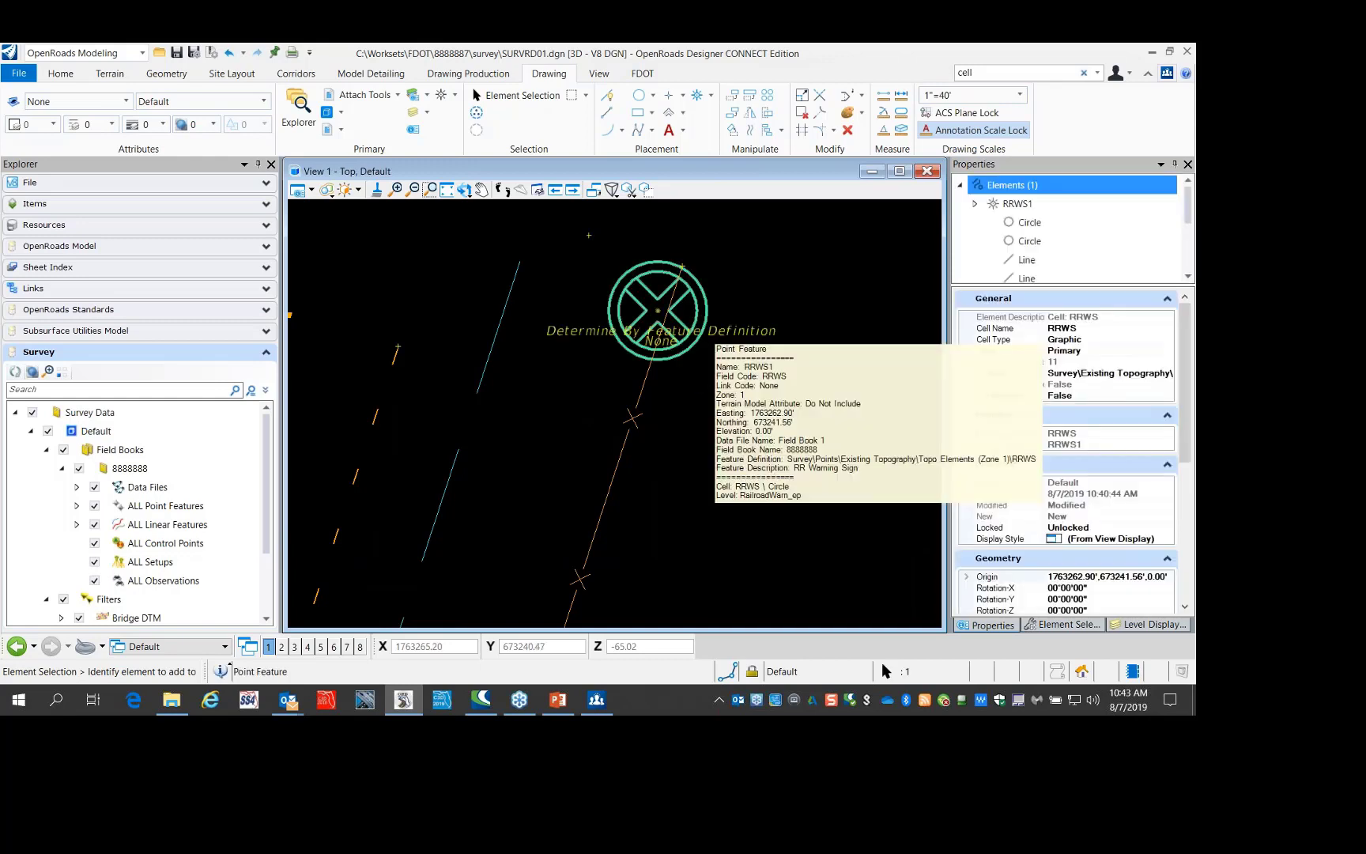
{"action": "left_click", "coordinate": [748, 370]}
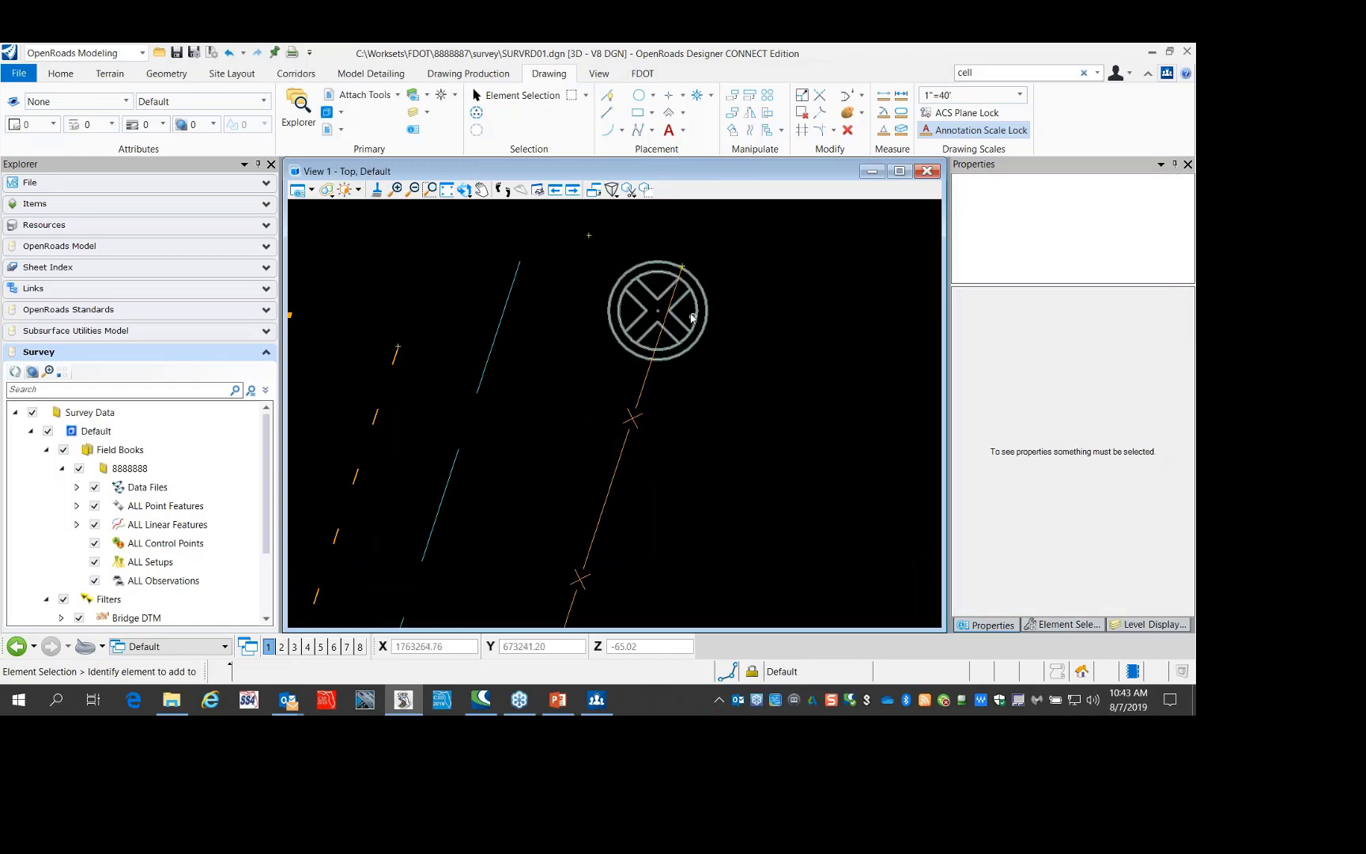
Examine the survey symbols around the railroad warning sign and triangle markers, and the purple symbol beside the BT(B) line
{"action": "scroll", "coordinate": [690, 315], "scroll_direction": "down", "scroll_amount": 3}
{"action": "scroll", "coordinate": [688, 356], "scroll_direction": "down", "scroll_amount": 2}
{"action": "scroll", "coordinate": [711, 373], "scroll_direction": "up", "scroll_amount": 4}
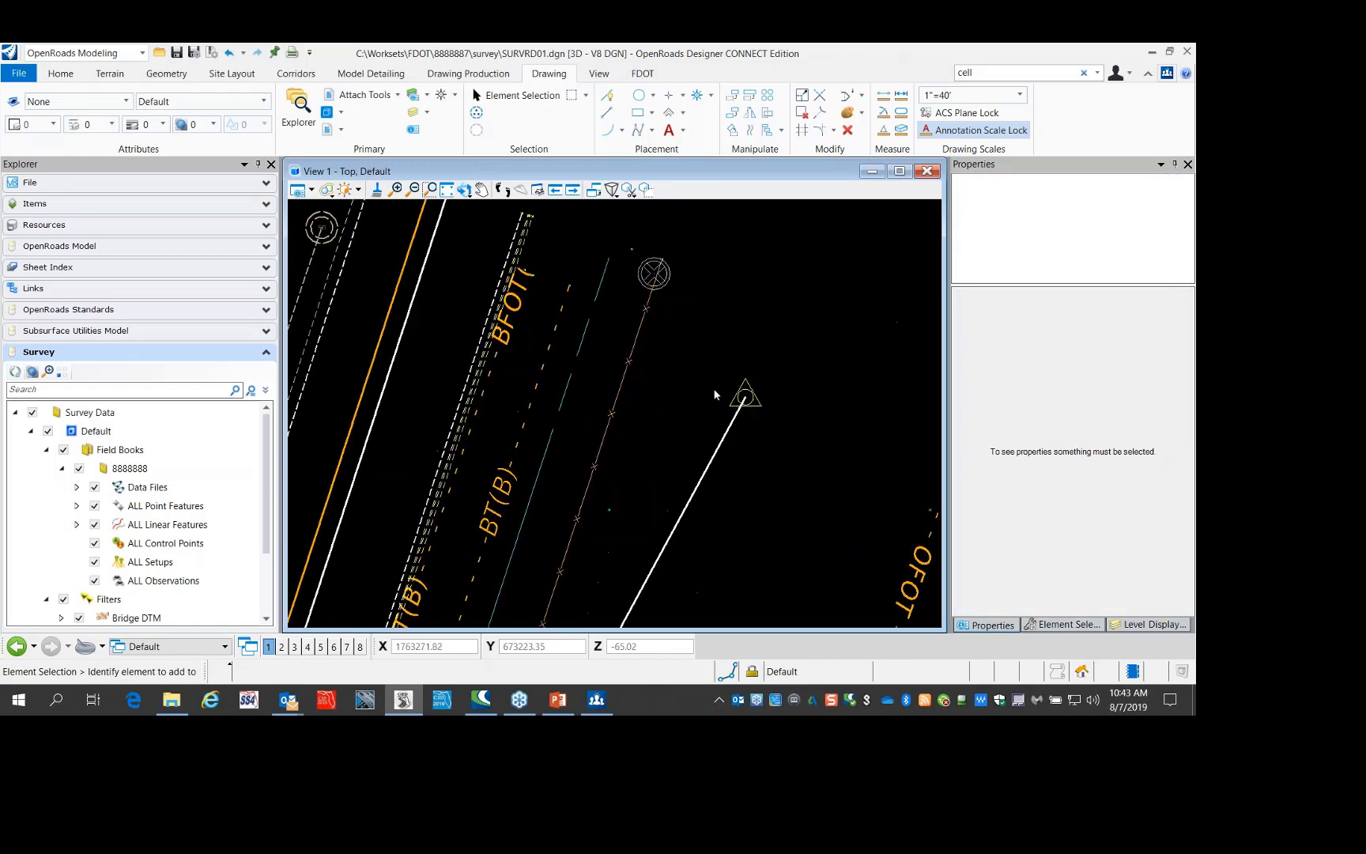
{"action": "scroll", "coordinate": [715, 365], "scroll_direction": "down", "scroll_amount": 3}
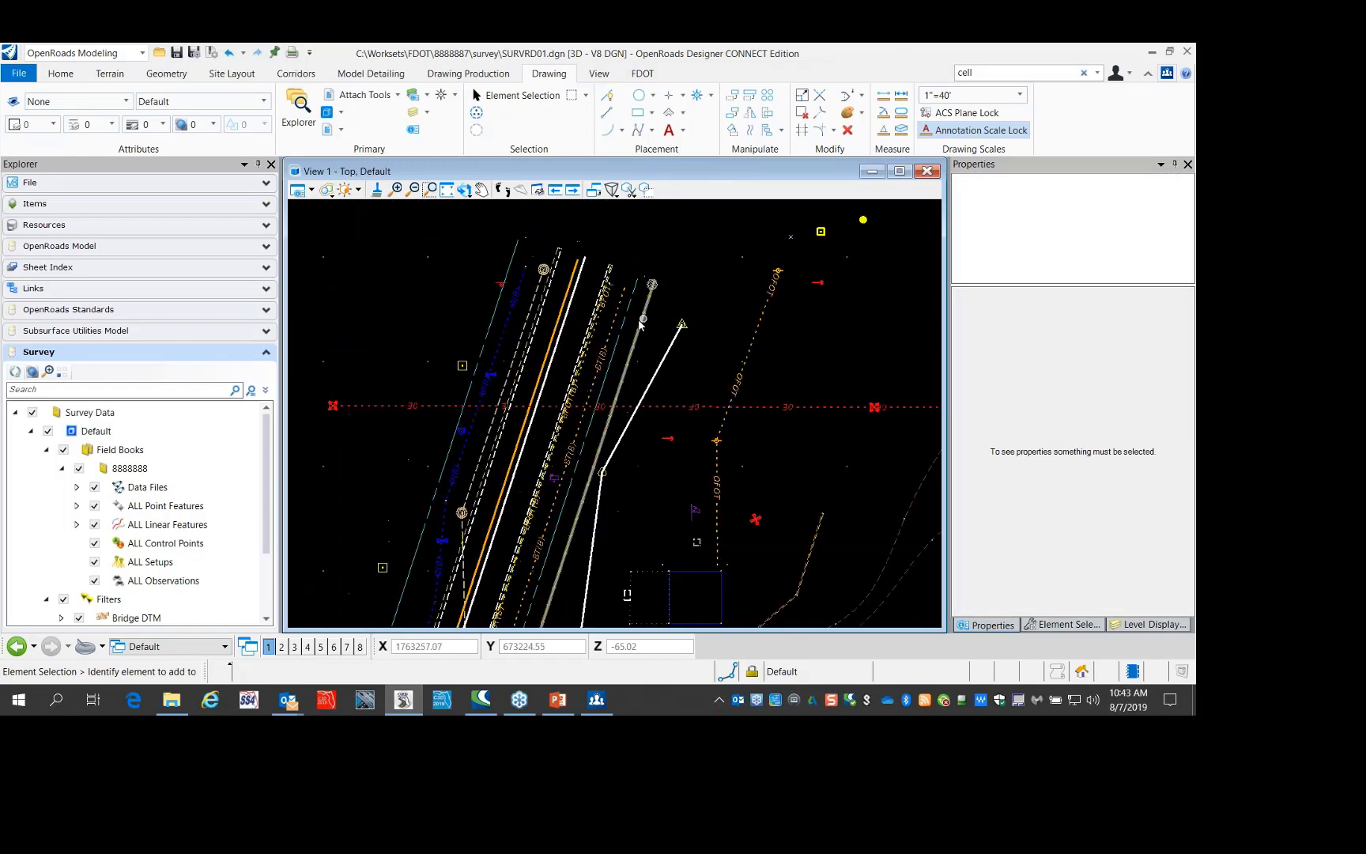
{"action": "scroll", "coordinate": [660, 297], "scroll_direction": "up", "scroll_amount": 1}
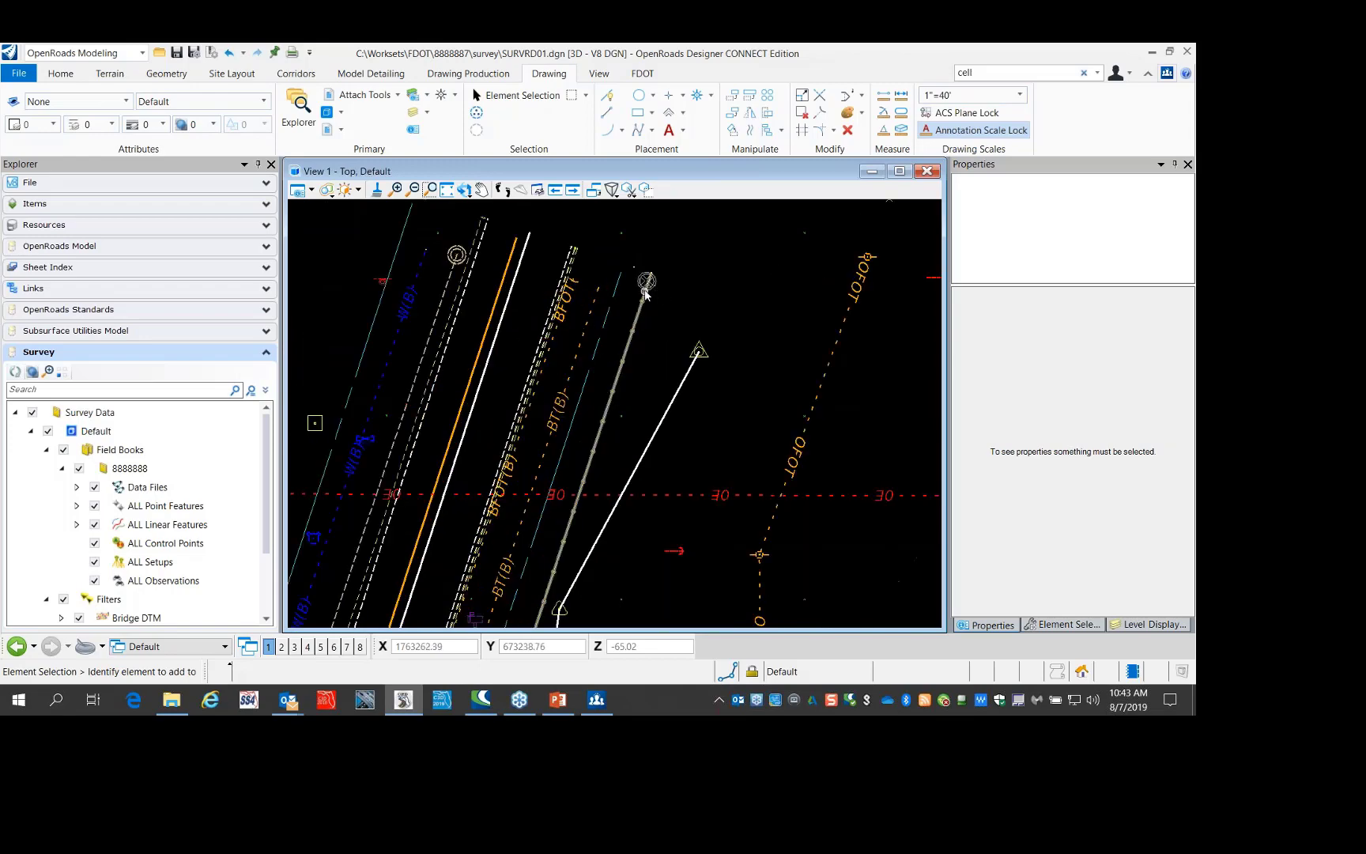
{"action": "scroll", "coordinate": [649, 301], "scroll_direction": "down", "scroll_amount": 1}
{"action": "scroll", "coordinate": [648, 294], "scroll_direction": "up", "scroll_amount": 1}
{"action": "scroll", "coordinate": [637, 289], "scroll_direction": "down", "scroll_amount": 1}
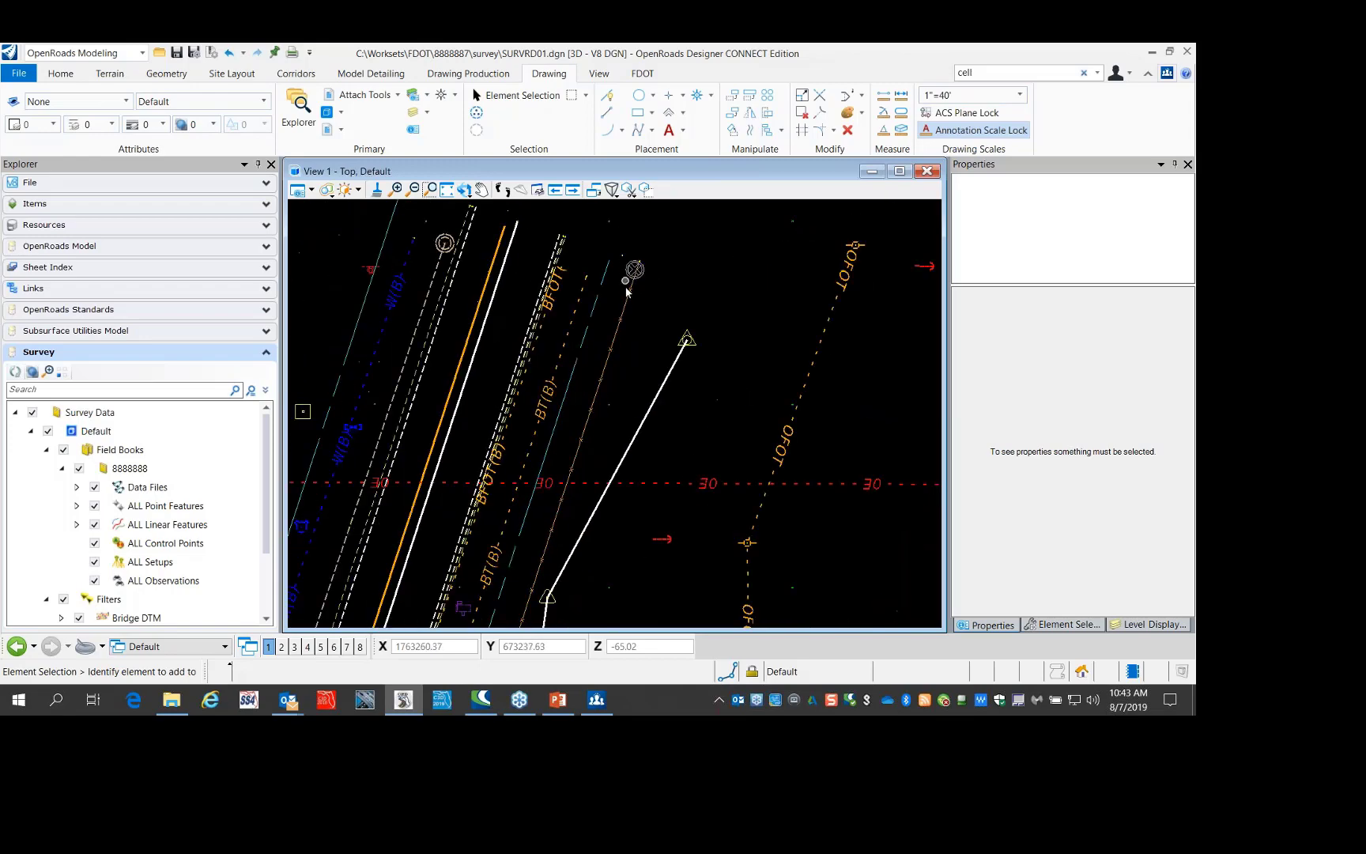
{"action": "scroll", "coordinate": [628, 297], "scroll_direction": "up", "scroll_amount": 1}
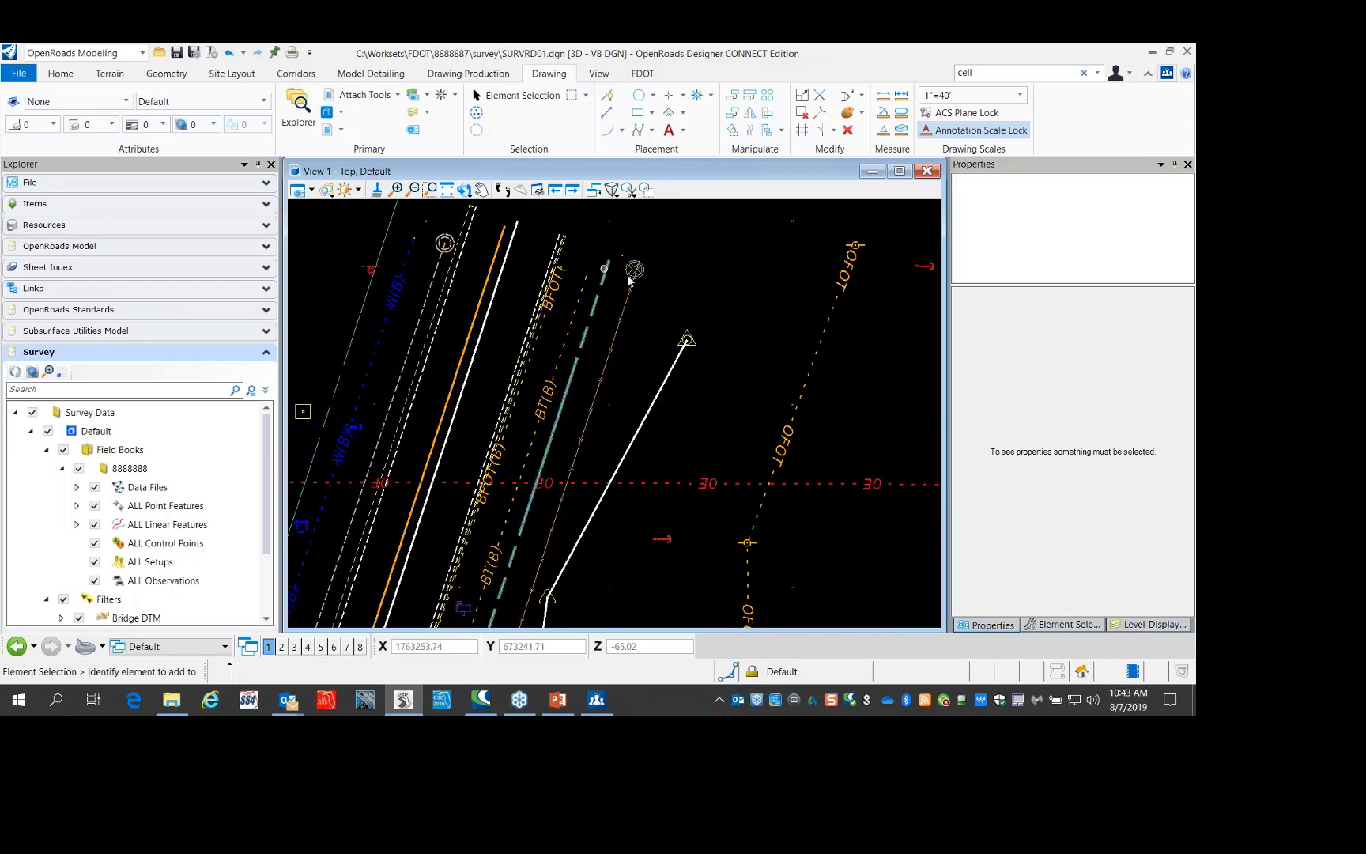
{"action": "scroll", "coordinate": [624, 277], "scroll_direction": "up", "scroll_amount": 1}
{"action": "scroll", "coordinate": [636, 306], "scroll_direction": "down", "scroll_amount": 1}
{"action": "scroll", "coordinate": [624, 379], "scroll_direction": "down", "scroll_amount": 1}
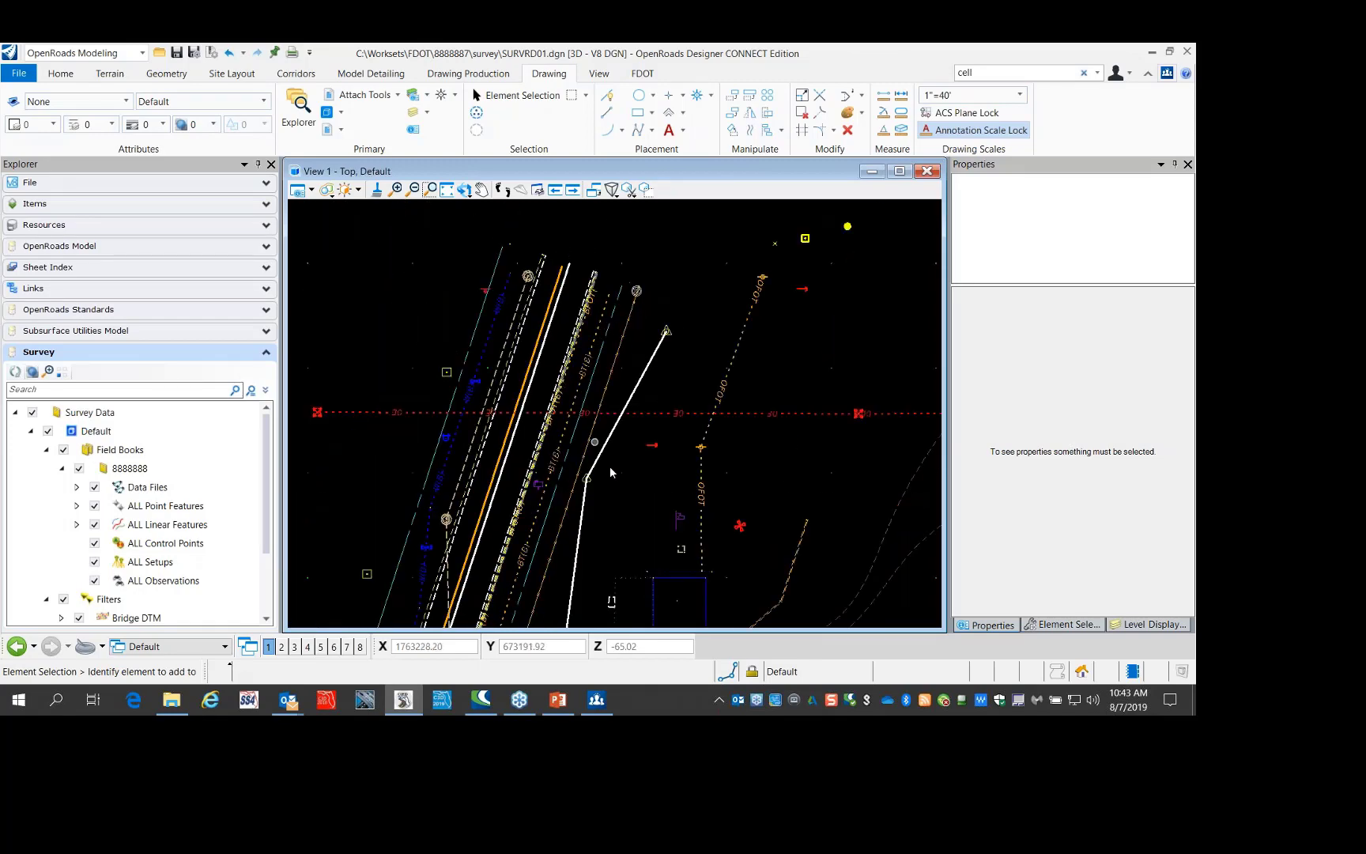
{"action": "scroll", "coordinate": [568, 437], "scroll_direction": "up", "scroll_amount": 4}
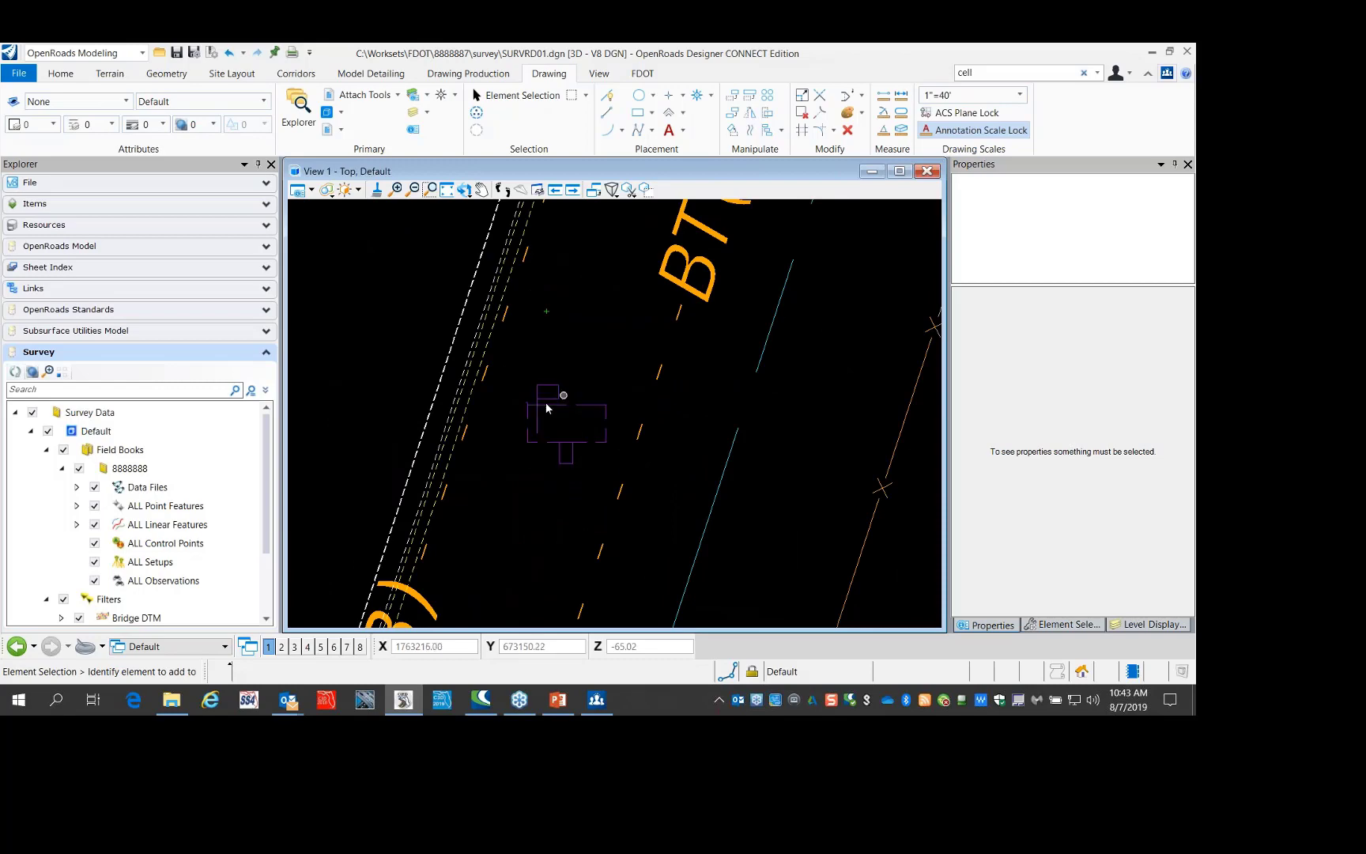
Reopen the Survey.cel library, make the AHEAD_ep pavement message cell active, and place it in the lane beside the solid white line
{"action": "scroll", "coordinate": [545, 414], "scroll_direction": "down", "scroll_amount": 3}
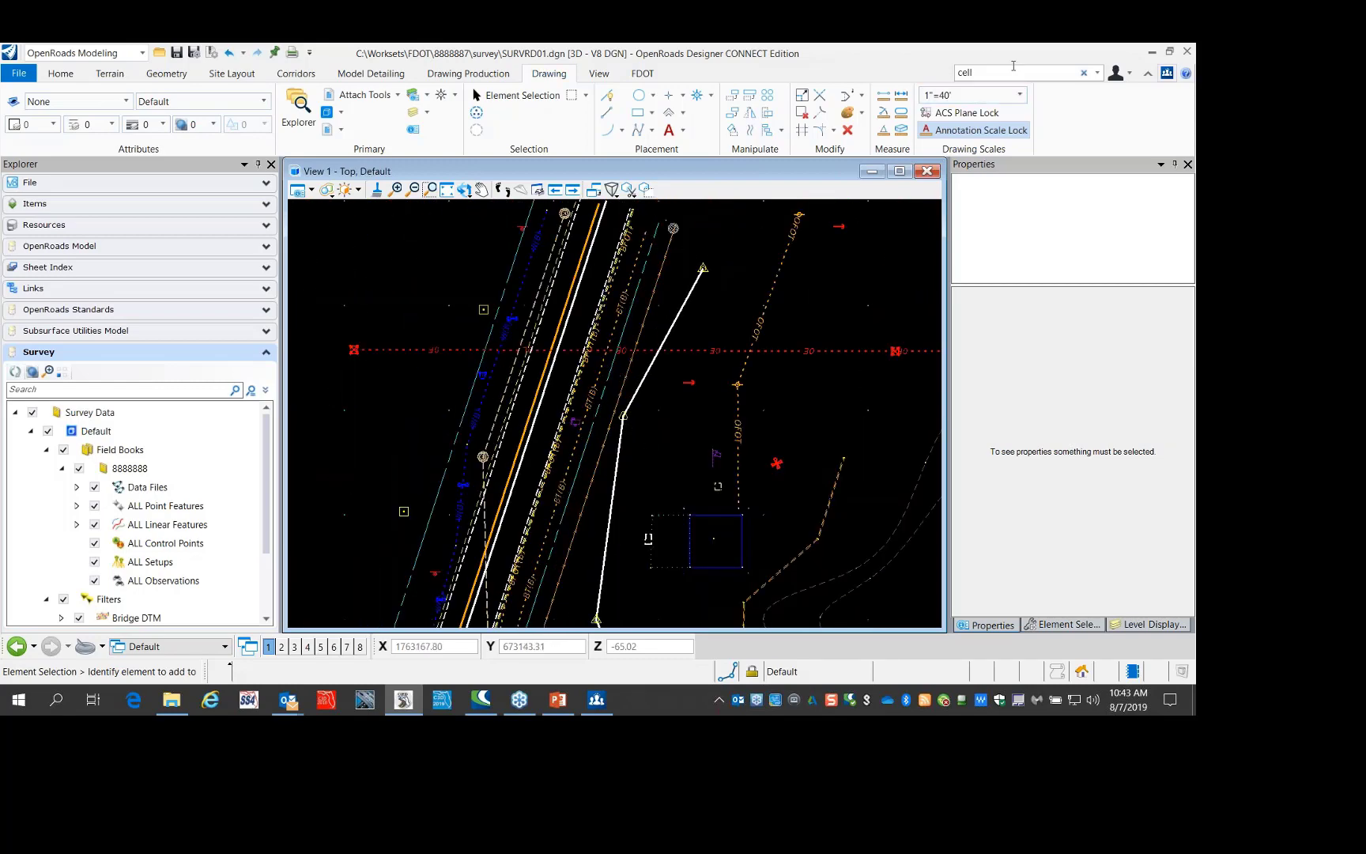
{"action": "key", "text": "Return"}
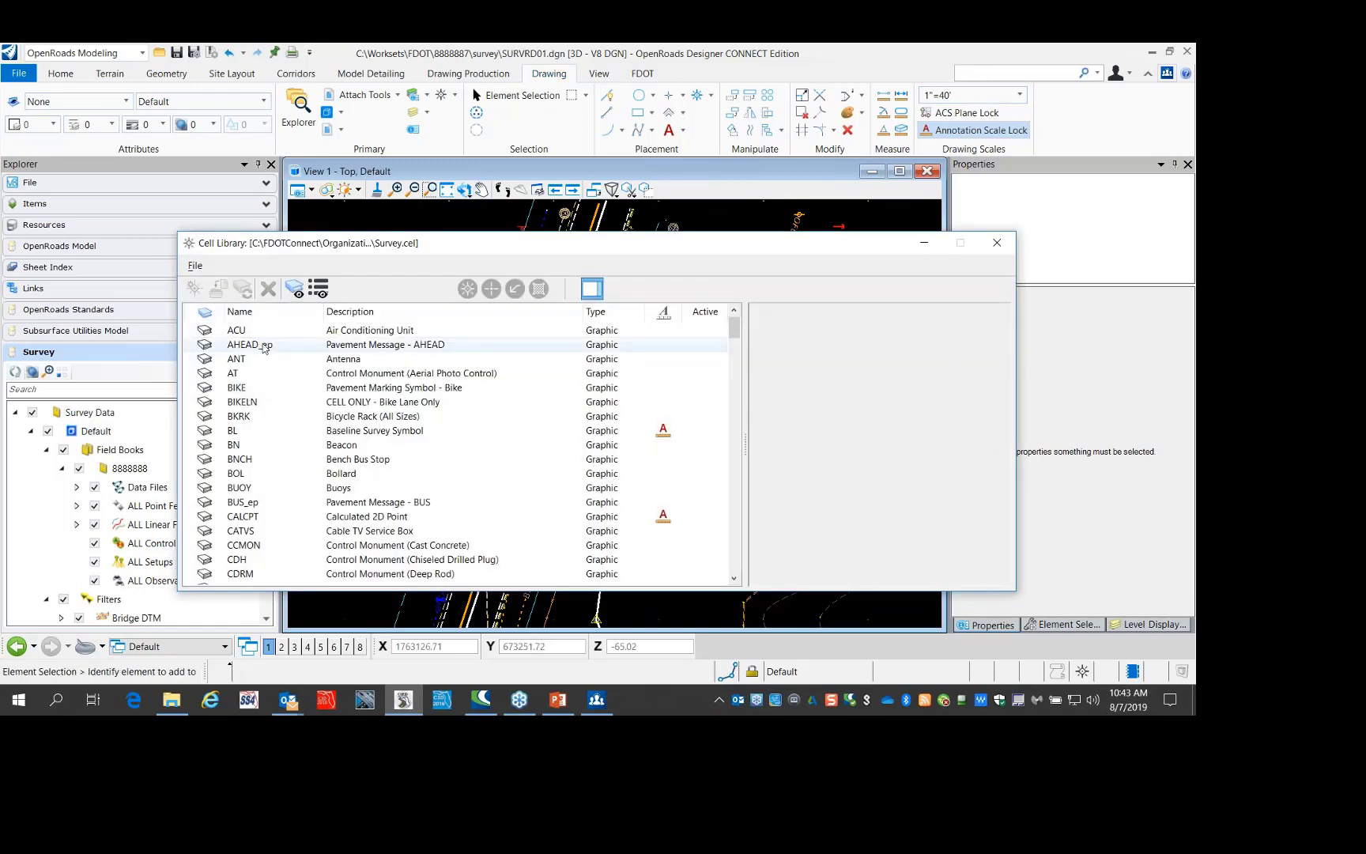
{"action": "left_click", "coordinate": [263, 346]}
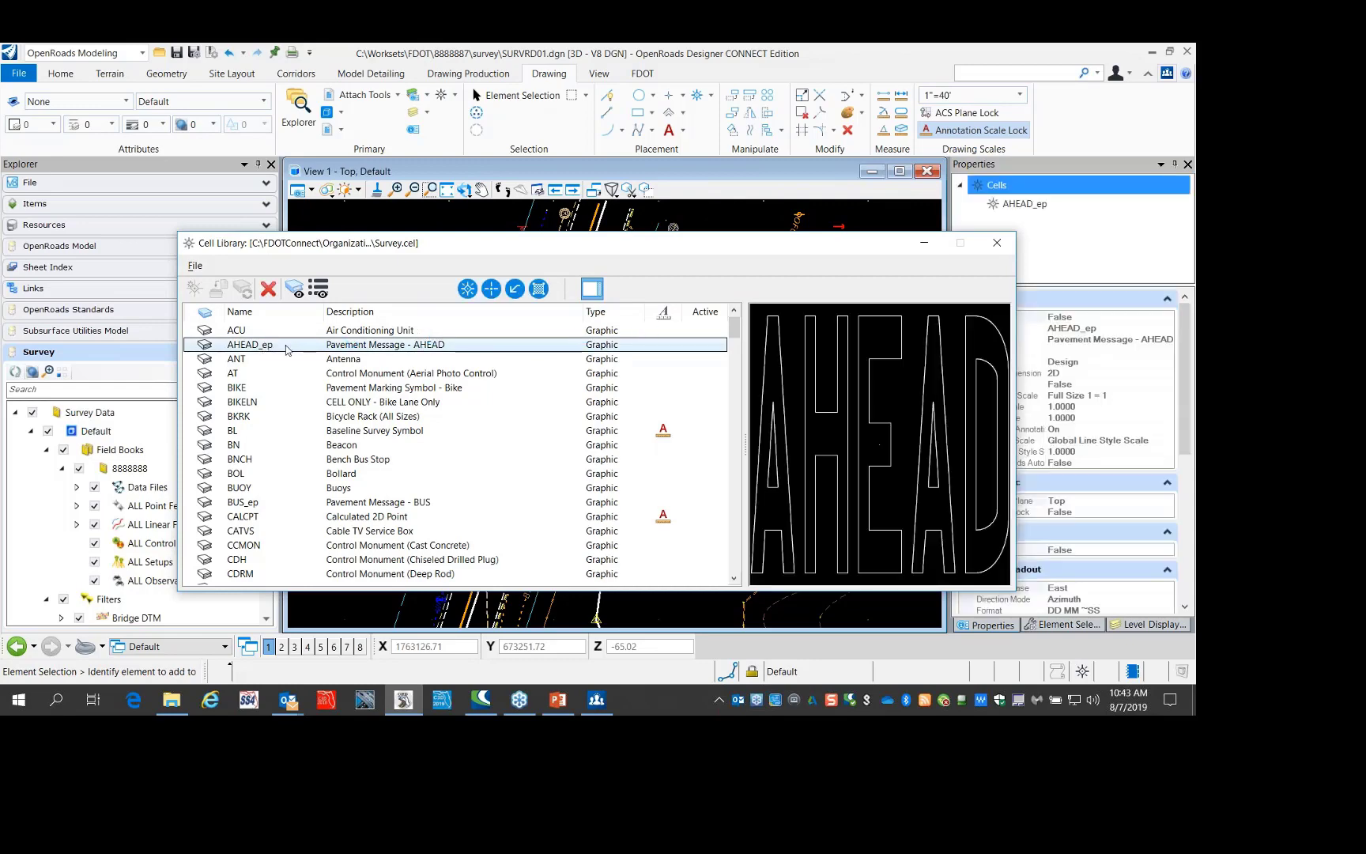
{"action": "double_click", "coordinate": [287, 350]}
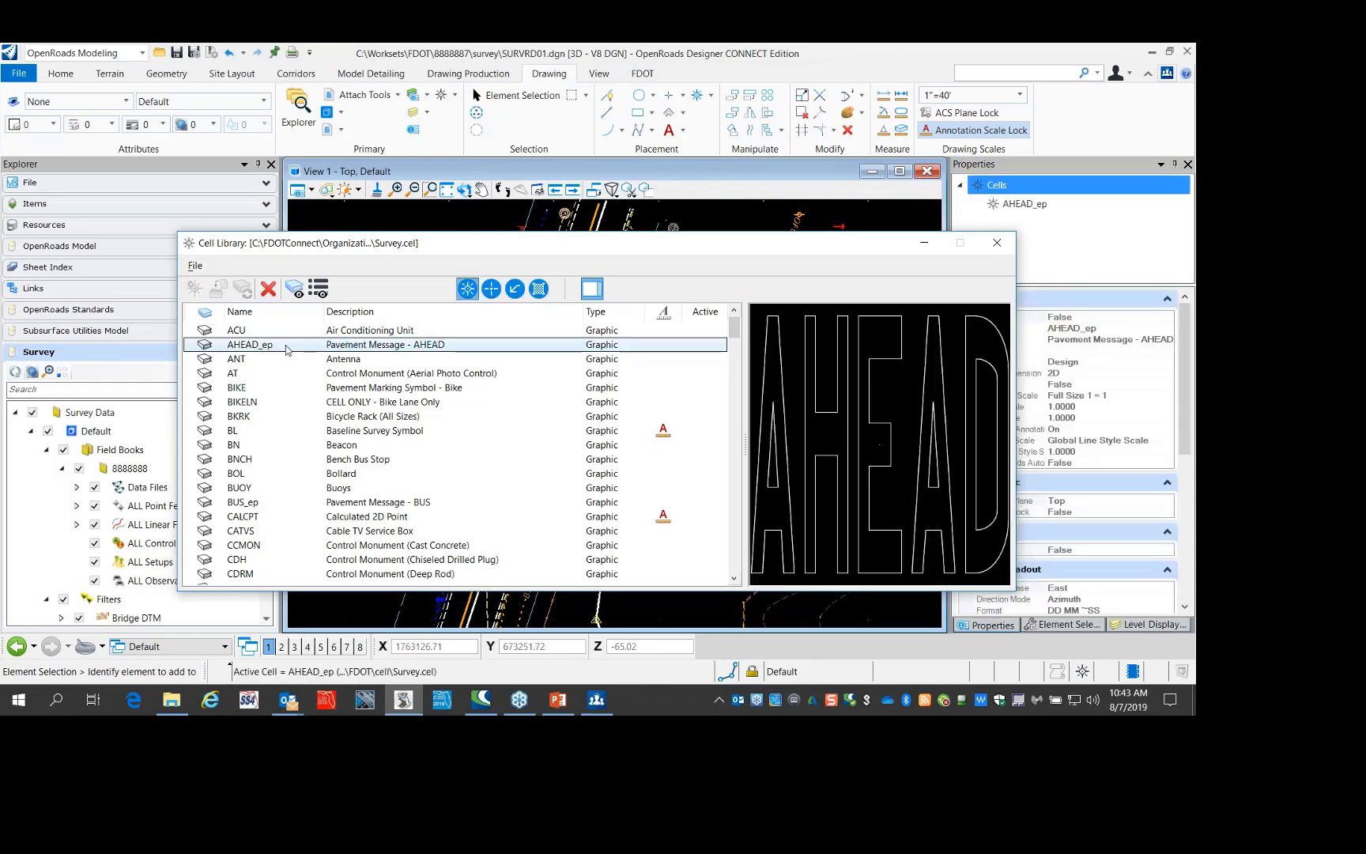
{"action": "left_click_drag", "start_coordinate": [603, 237], "coordinate": [609, 514]}
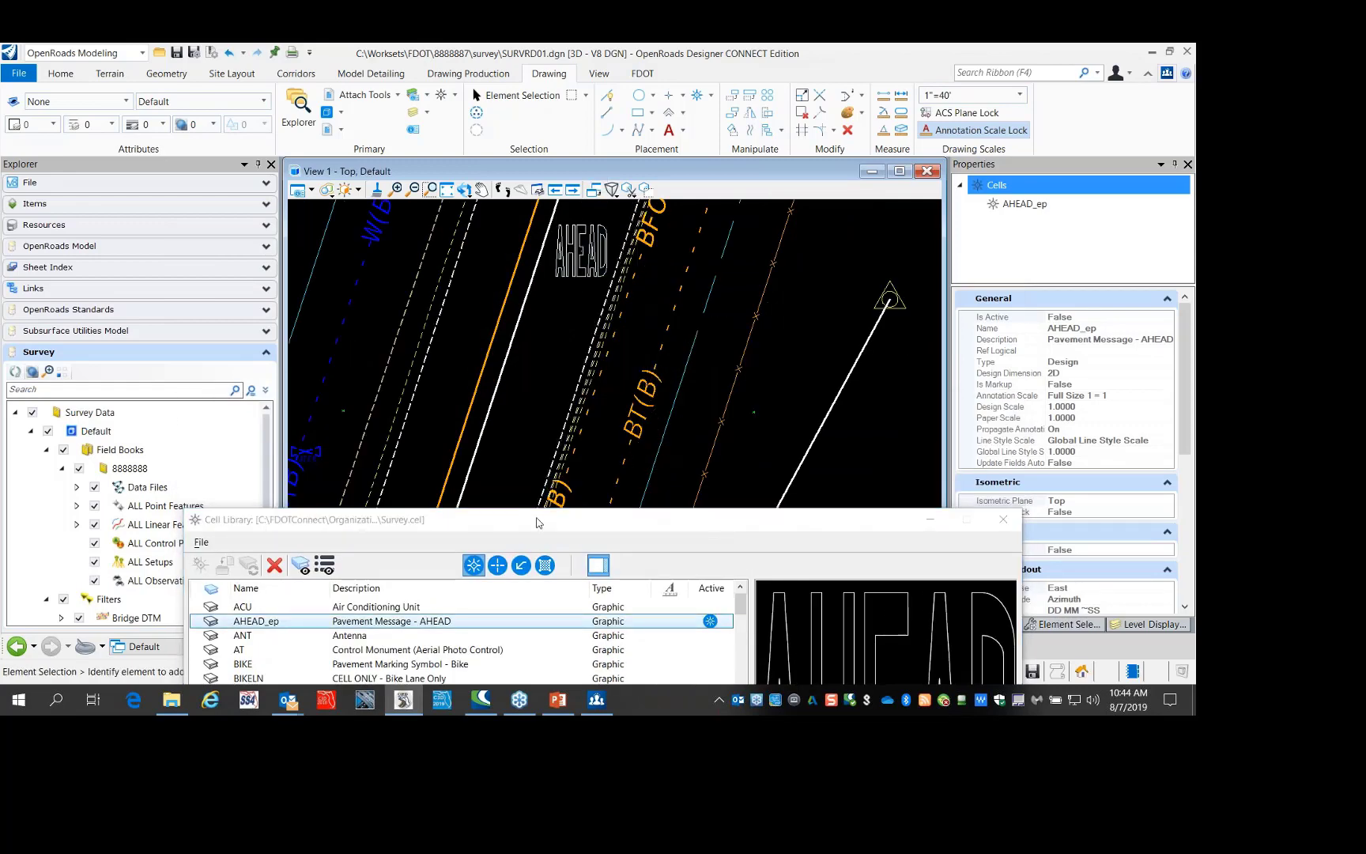
{"action": "left_click_drag", "start_coordinate": [536, 522], "coordinate": [607, 360]}
Preview the ITCP and TAL cells in the library and make the STAL arrow cell active for placement
{"action": "scroll", "coordinate": [413, 559], "scroll_direction": "down", "scroll_amount": 15}
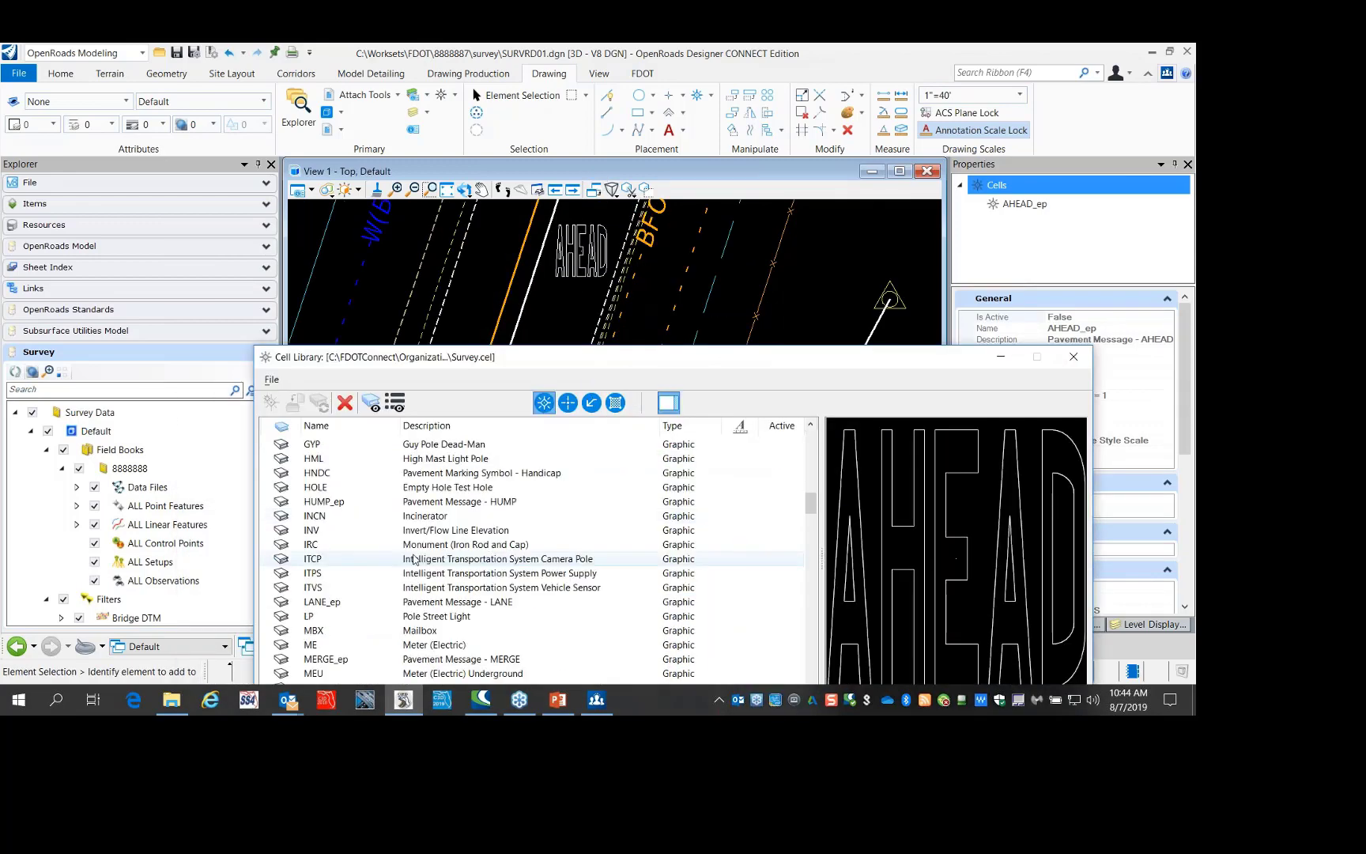
{"action": "left_click", "coordinate": [404, 559]}
{"action": "key", "text": "t"}
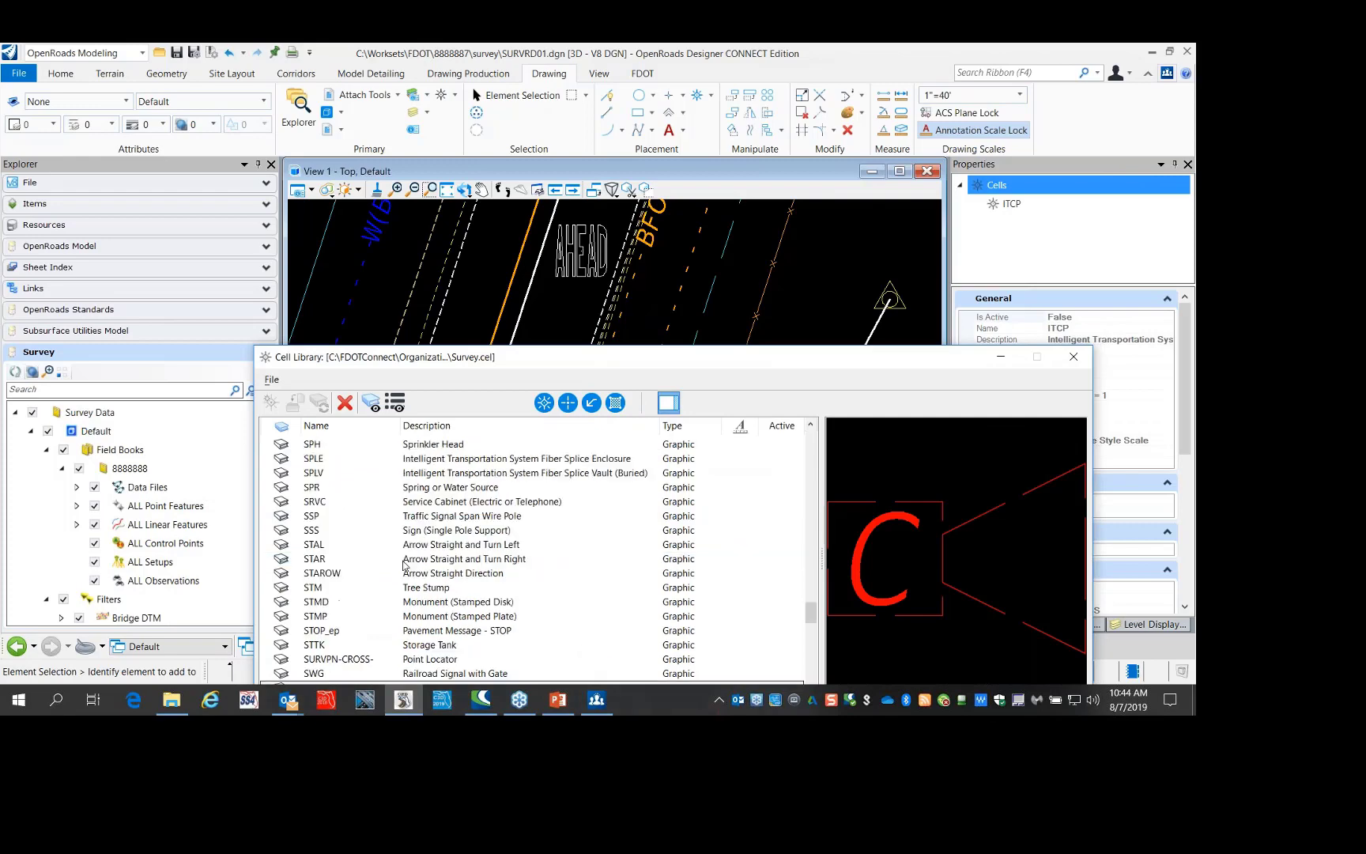
{"action": "scroll", "coordinate": [403, 559], "scroll_direction": "down", "scroll_amount": 2}
{"action": "scroll", "coordinate": [387, 541], "scroll_direction": "up", "scroll_amount": 1}
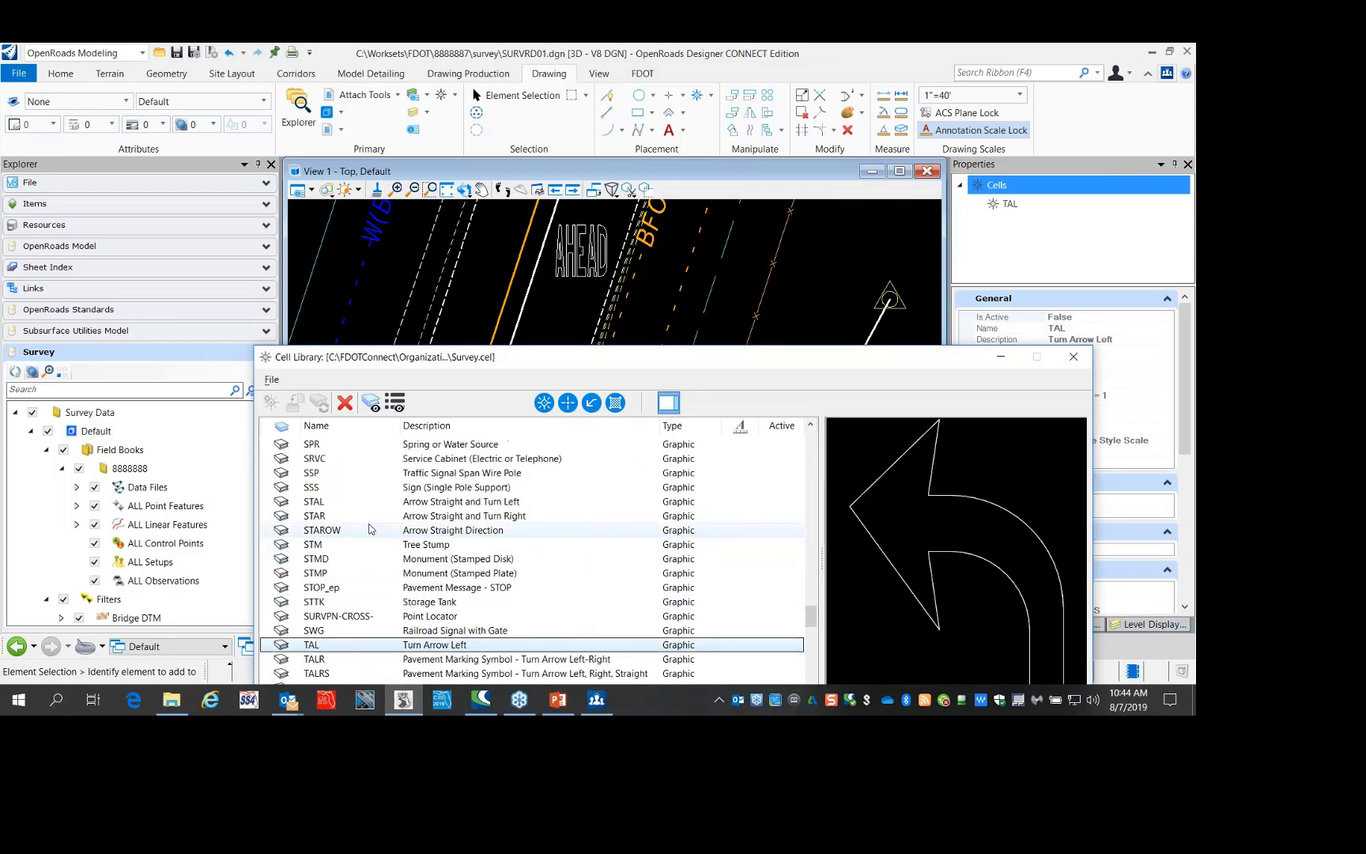
{"action": "double_click", "coordinate": [320, 503]}
{"action": "scroll", "coordinate": [550, 284], "scroll_direction": "down", "scroll_amount": 2}
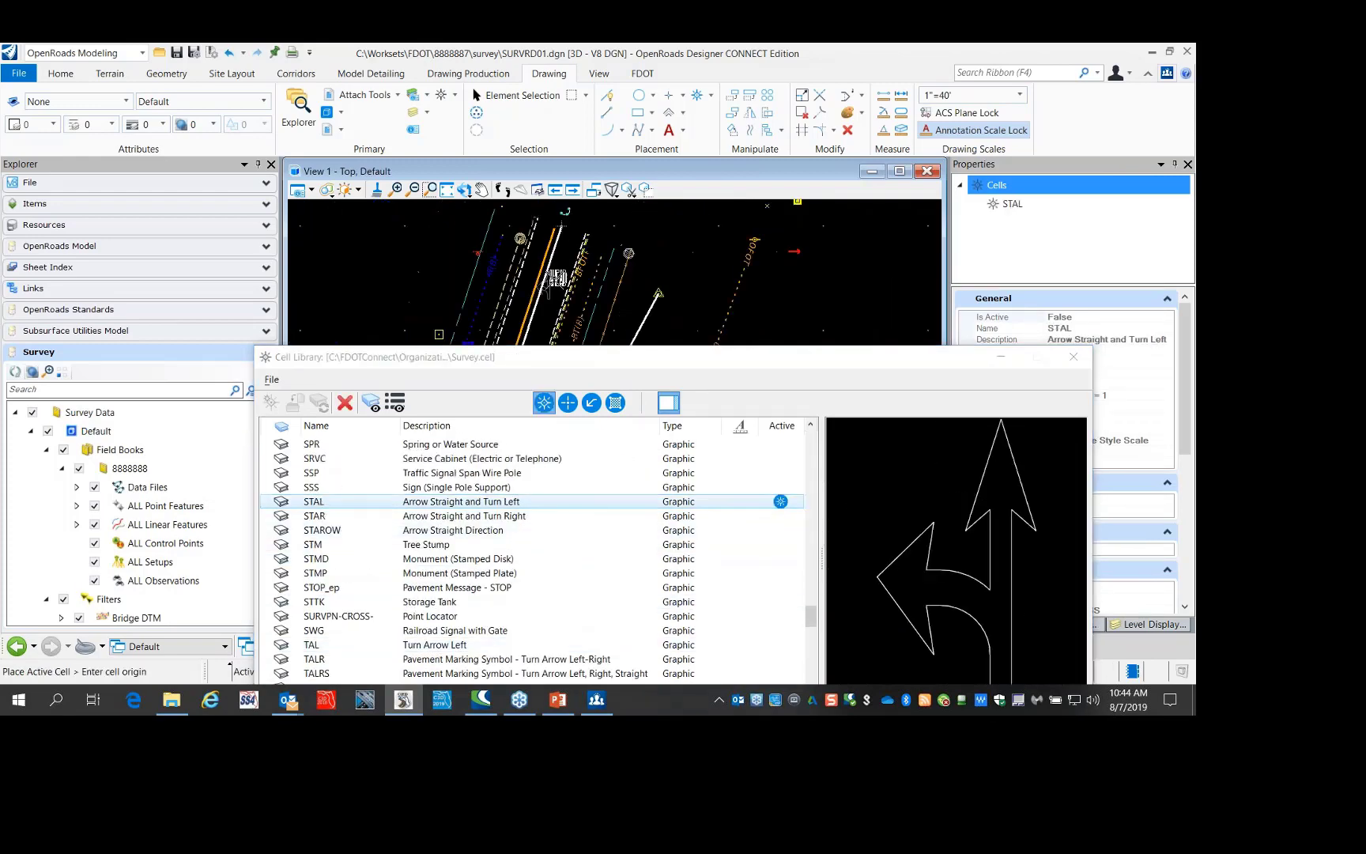
Place the STAL arrow below the AHEAD message in the same lane, close the cell library, and end cell placement
{"action": "left_click", "coordinate": [565, 362]}
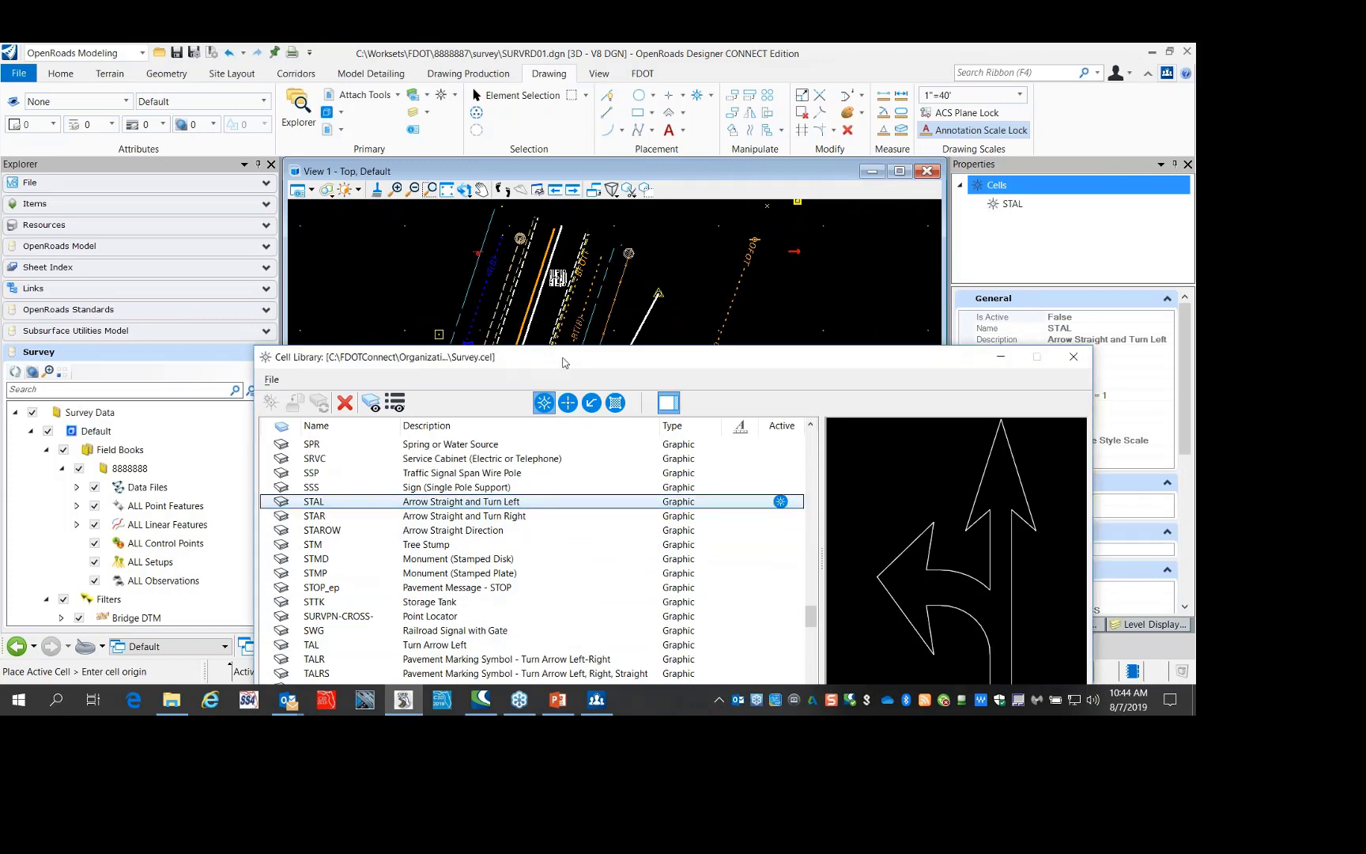
{"action": "left_click_drag", "start_coordinate": [565, 362], "coordinate": [542, 492]}
{"action": "scroll", "coordinate": [541, 337], "scroll_direction": "up", "scroll_amount": 5}
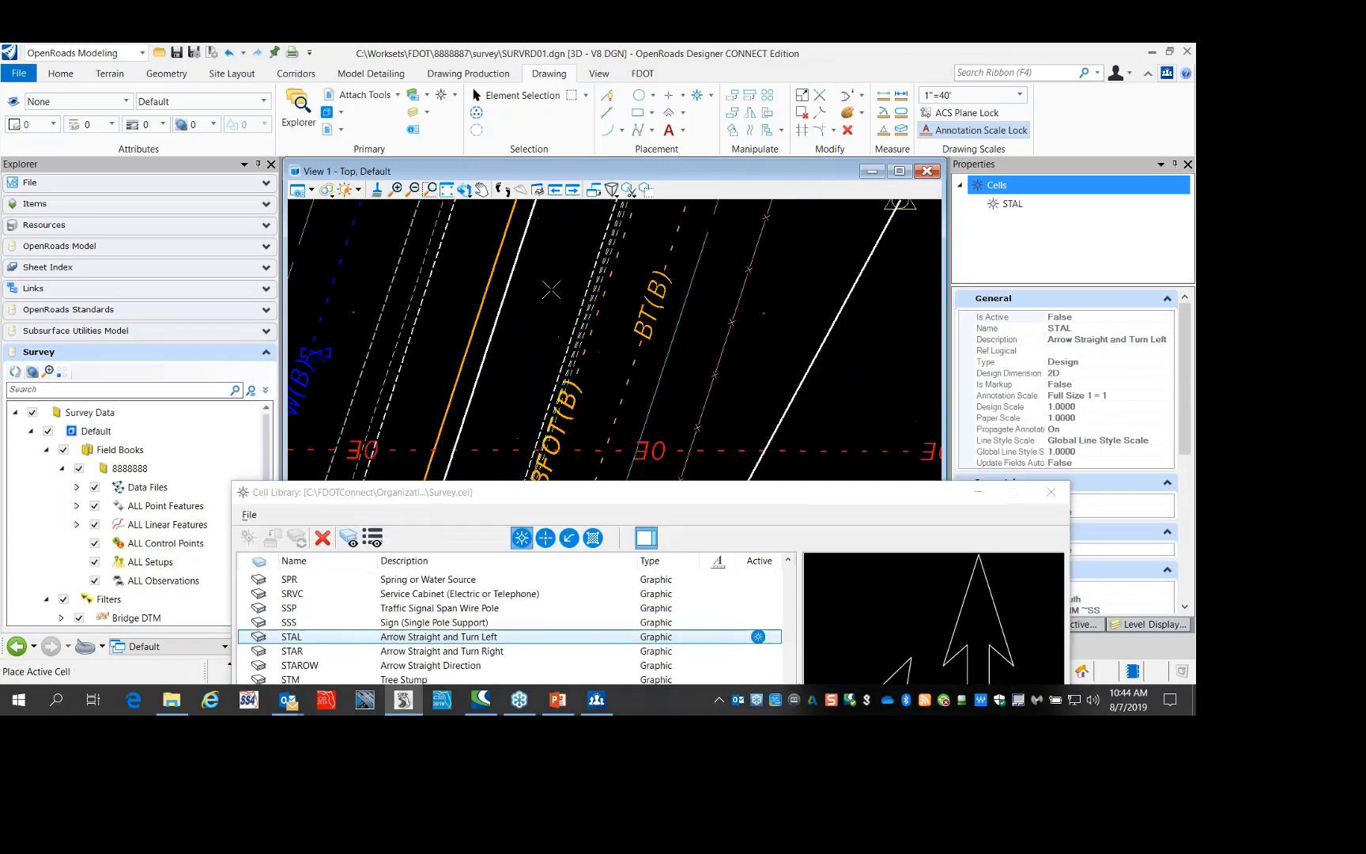
{"action": "left_click", "coordinate": [551, 289]}
{"action": "left_click", "coordinate": [1052, 491]}
{"action": "scroll", "coordinate": [560, 413], "scroll_direction": "down", "scroll_amount": 1}
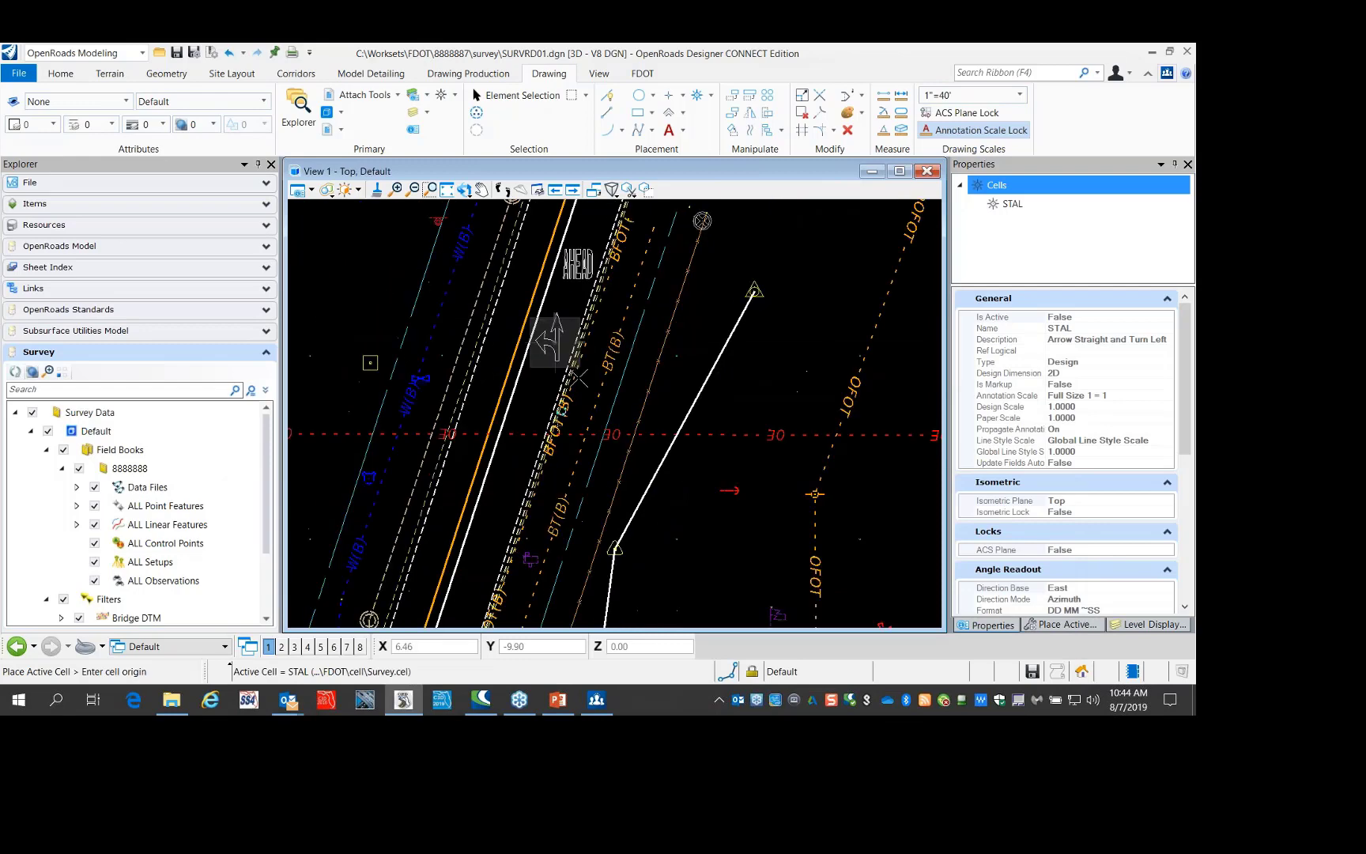
{"action": "key", "text": "Escape"}
Examine the placed AHEAD message and turn arrow in the lane, and select the AHEAD cell to inspect its properties
{"action": "scroll", "coordinate": [570, 273], "scroll_direction": "up", "scroll_amount": 5}
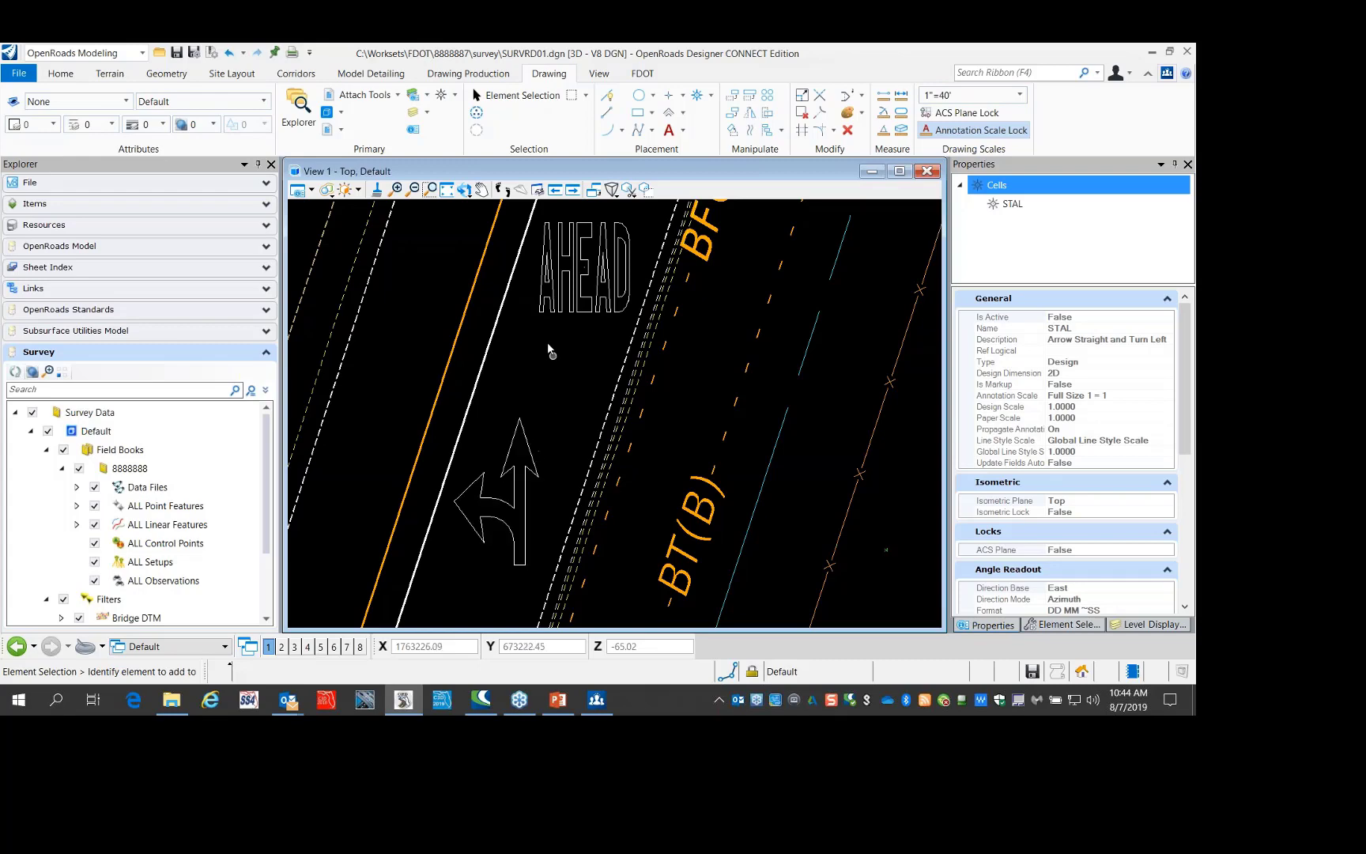
{"action": "scroll", "coordinate": [540, 339], "scroll_direction": "down", "scroll_amount": 1}
{"action": "scroll", "coordinate": [560, 306], "scroll_direction": "up", "scroll_amount": 1}
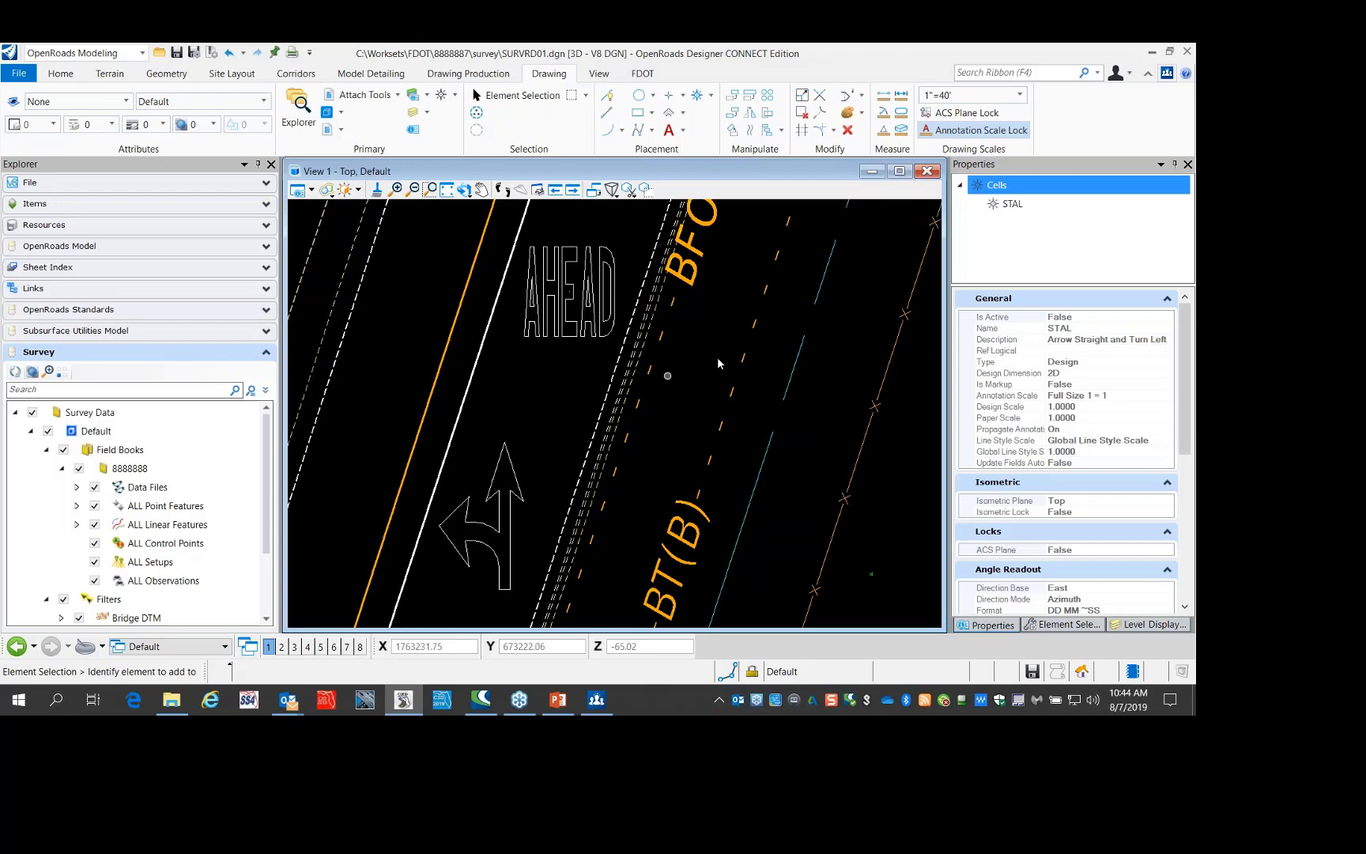
{"action": "scroll", "coordinate": [534, 312], "scroll_direction": "down", "scroll_amount": 2}
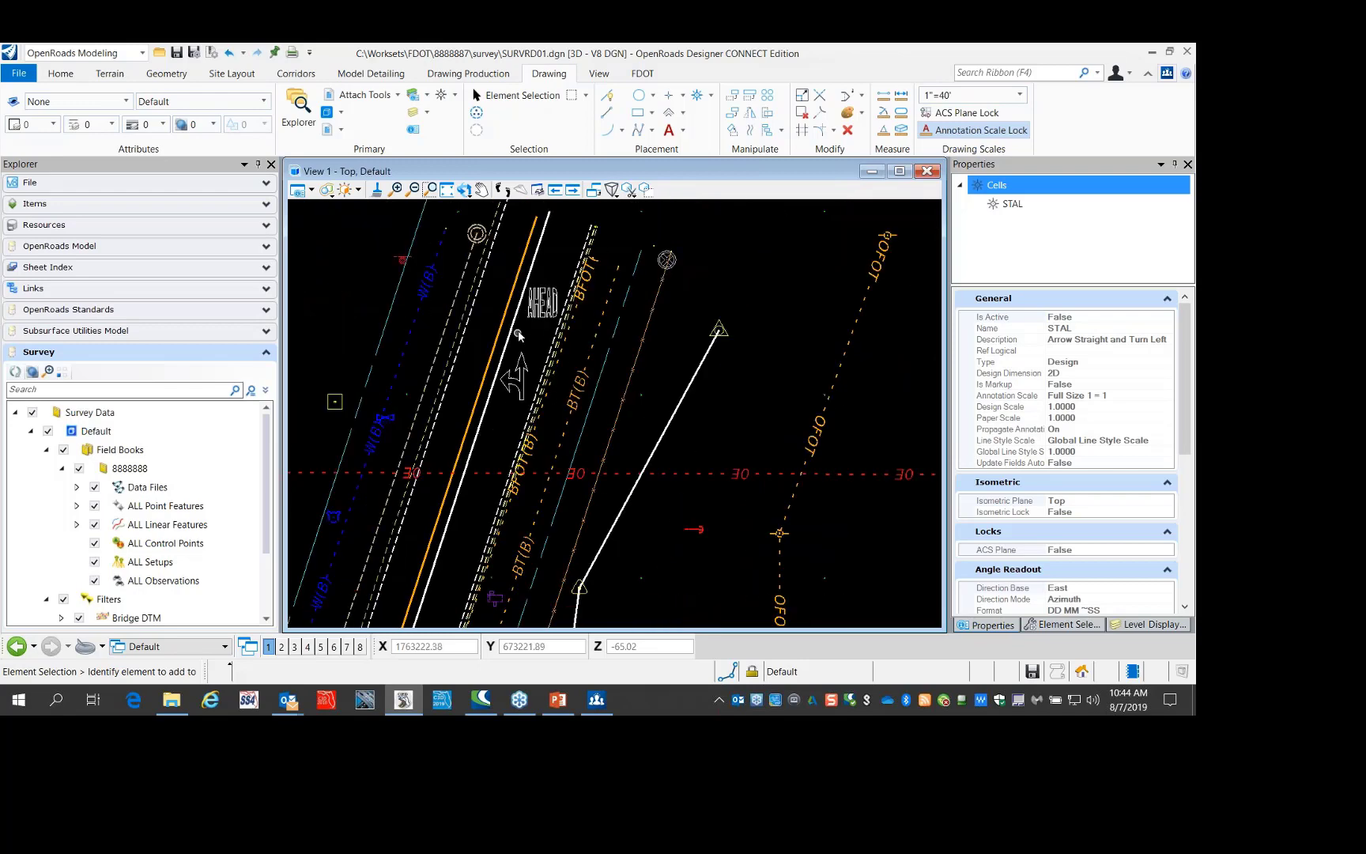
{"action": "scroll", "coordinate": [530, 312], "scroll_direction": "up", "scroll_amount": 2}
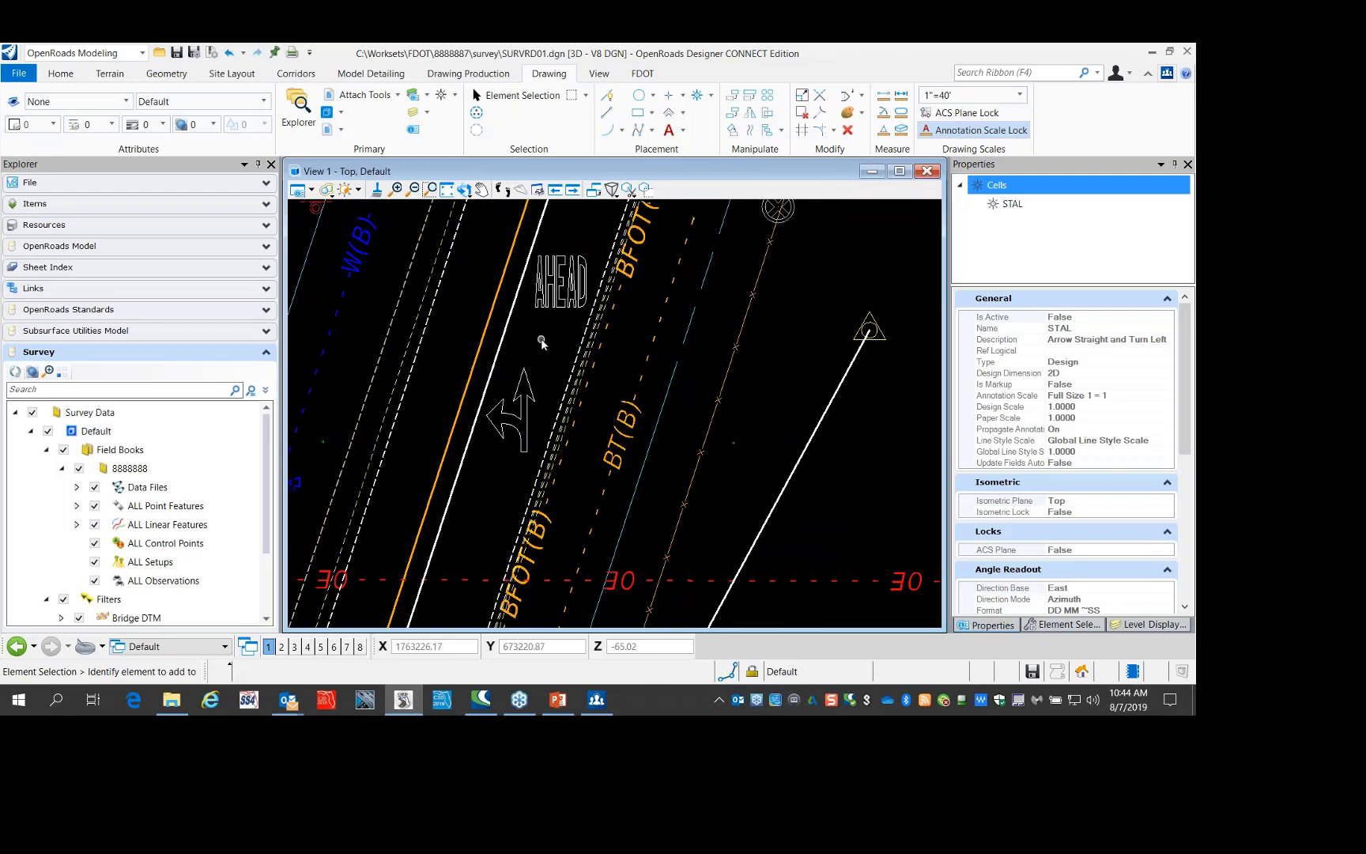
{"action": "scroll", "coordinate": [542, 342], "scroll_direction": "down", "scroll_amount": 3}
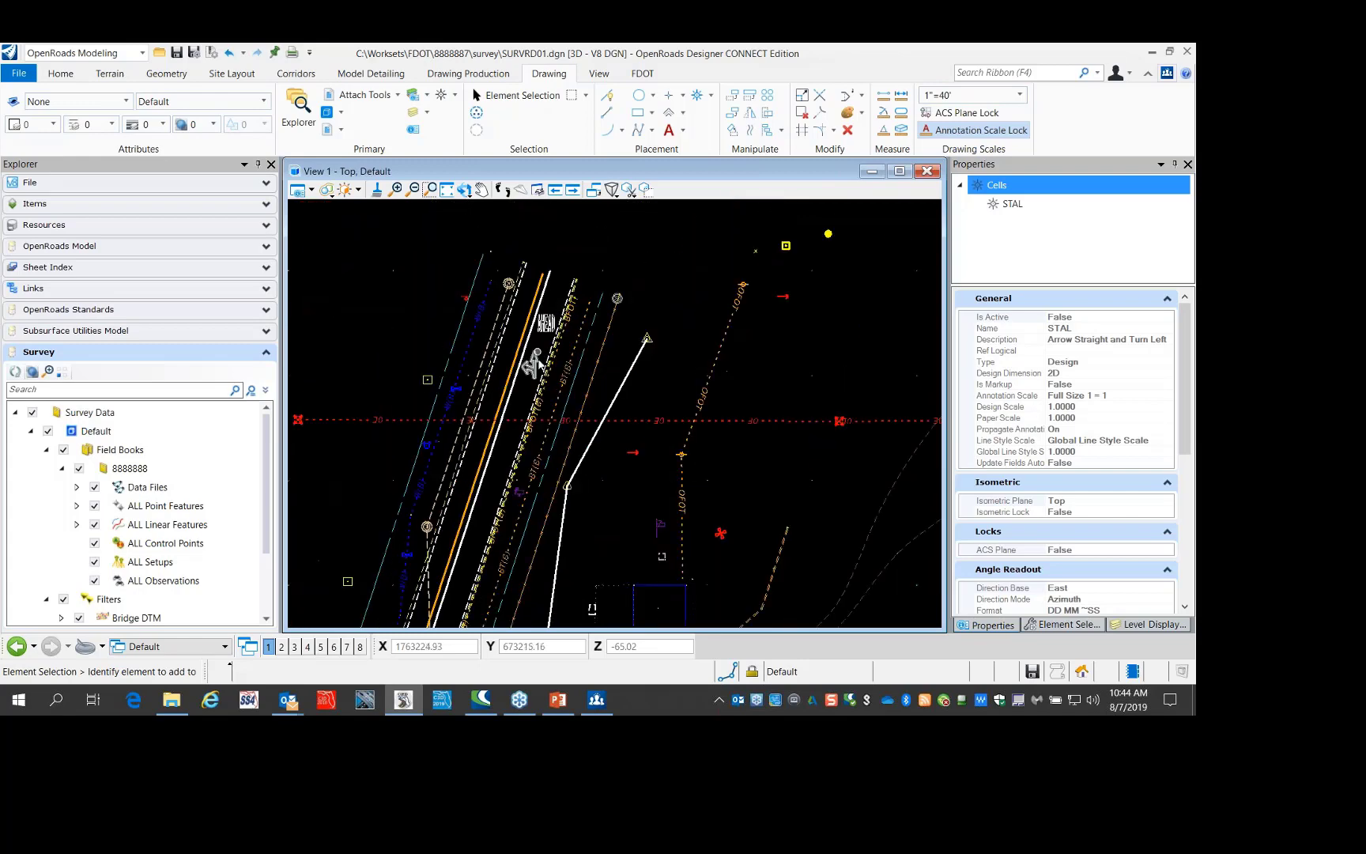
{"action": "scroll", "coordinate": [551, 328], "scroll_direction": "up", "scroll_amount": 3}
{"action": "left_click", "coordinate": [545, 331]}
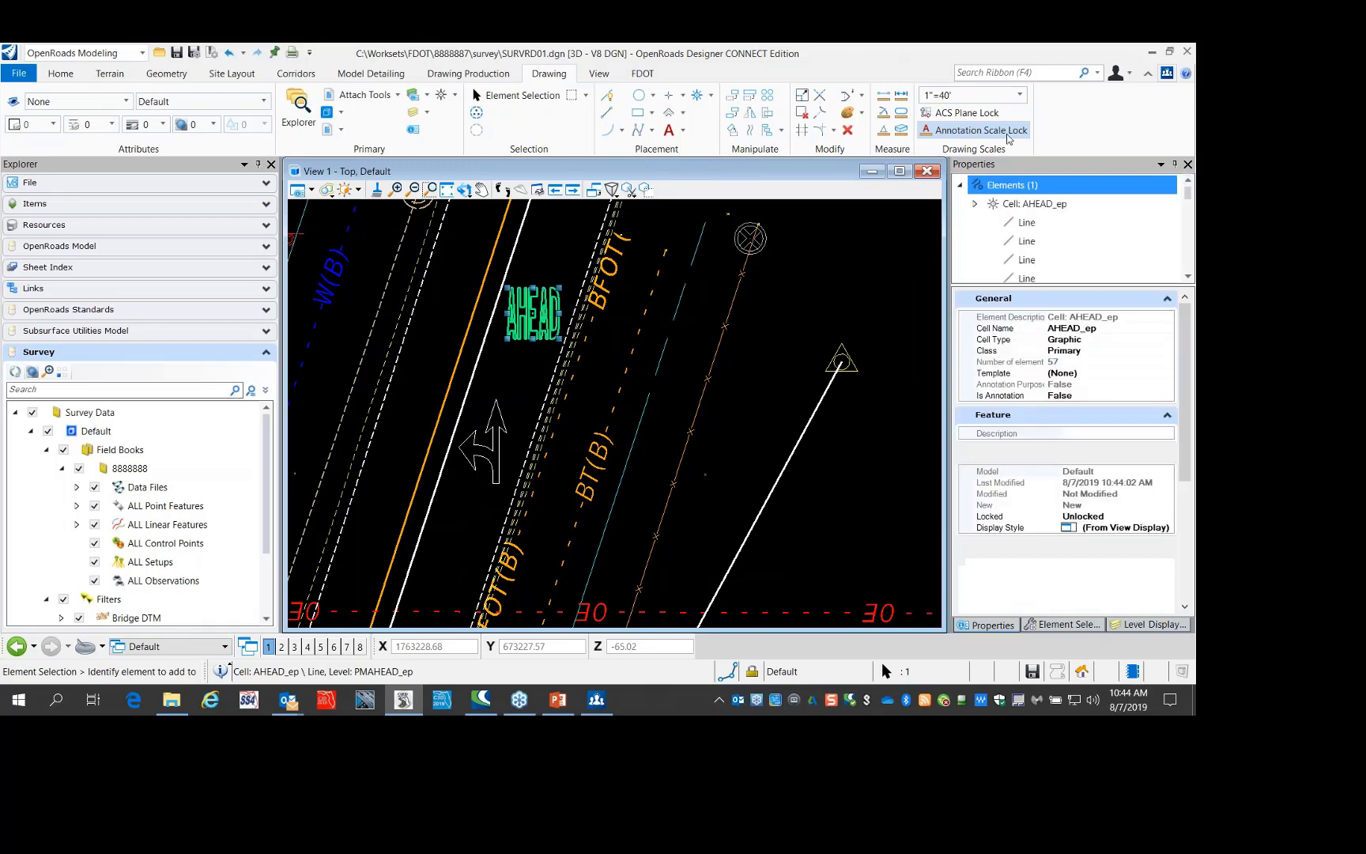
Find and reopen the cell library, preview the AHEAD_ep cell, and close the library
{"action": "left_click", "coordinate": [1020, 72]}
{"action": "type", "text": "cell"}
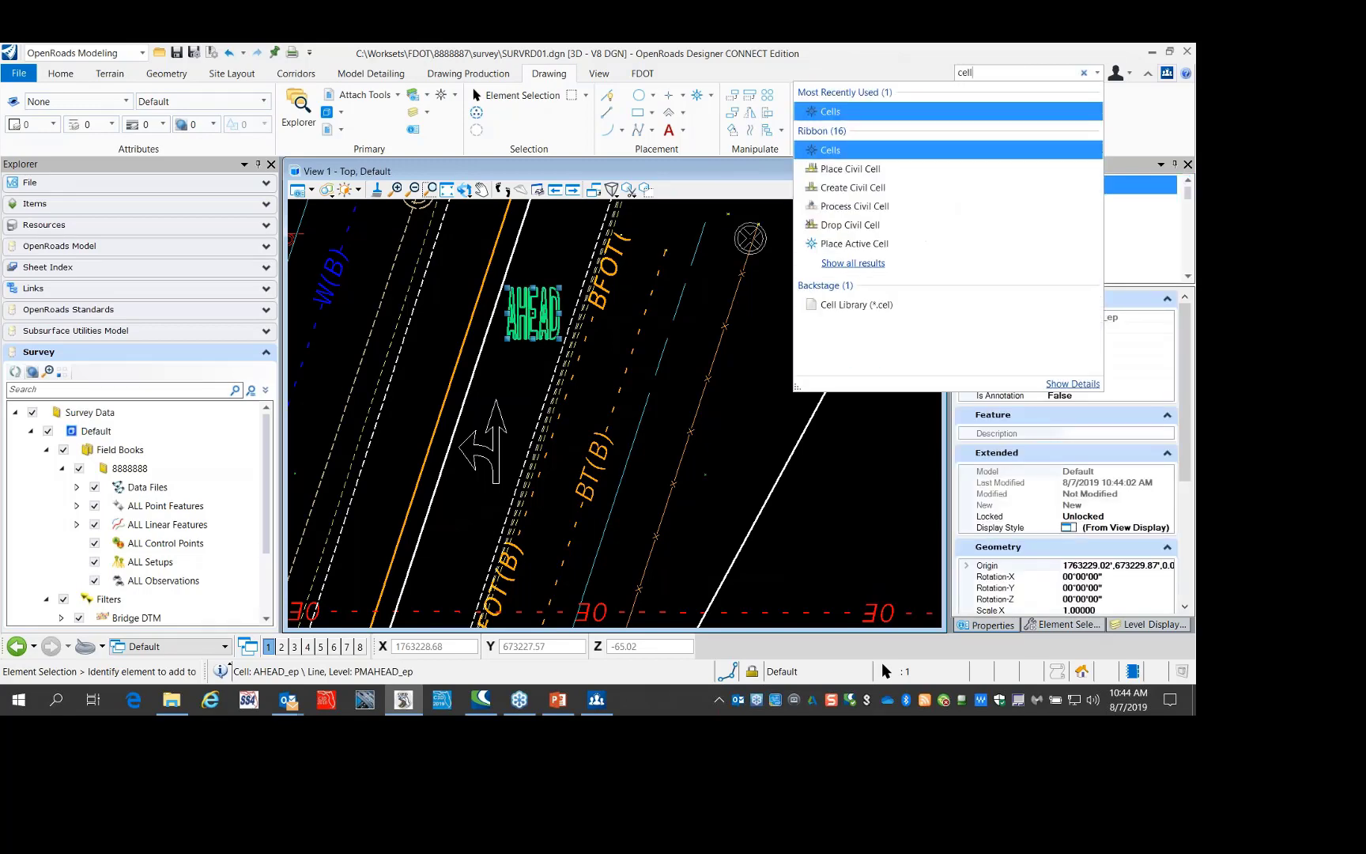
{"action": "key", "text": "Return"}
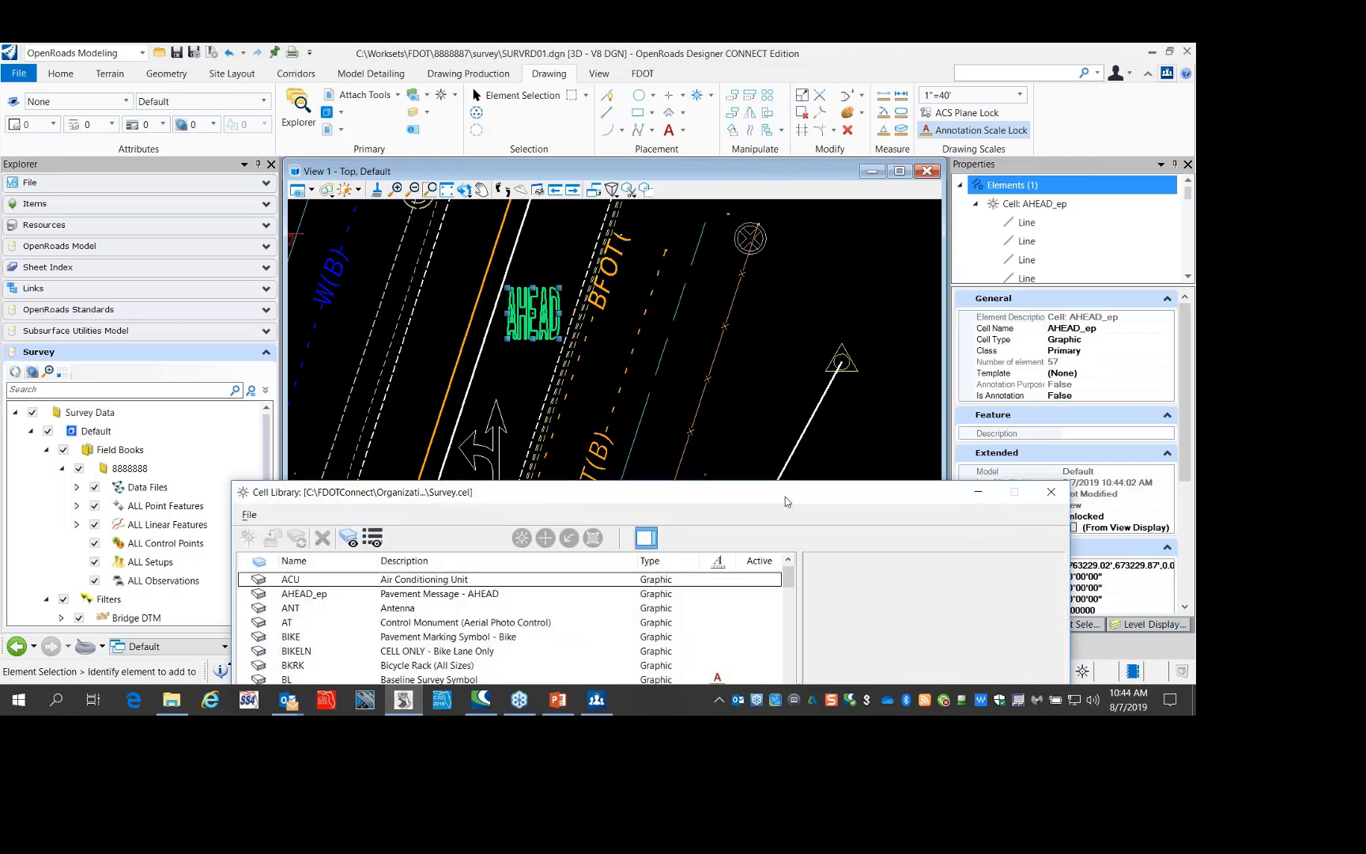
{"action": "left_click_drag", "start_coordinate": [782, 492], "coordinate": [790, 191]}
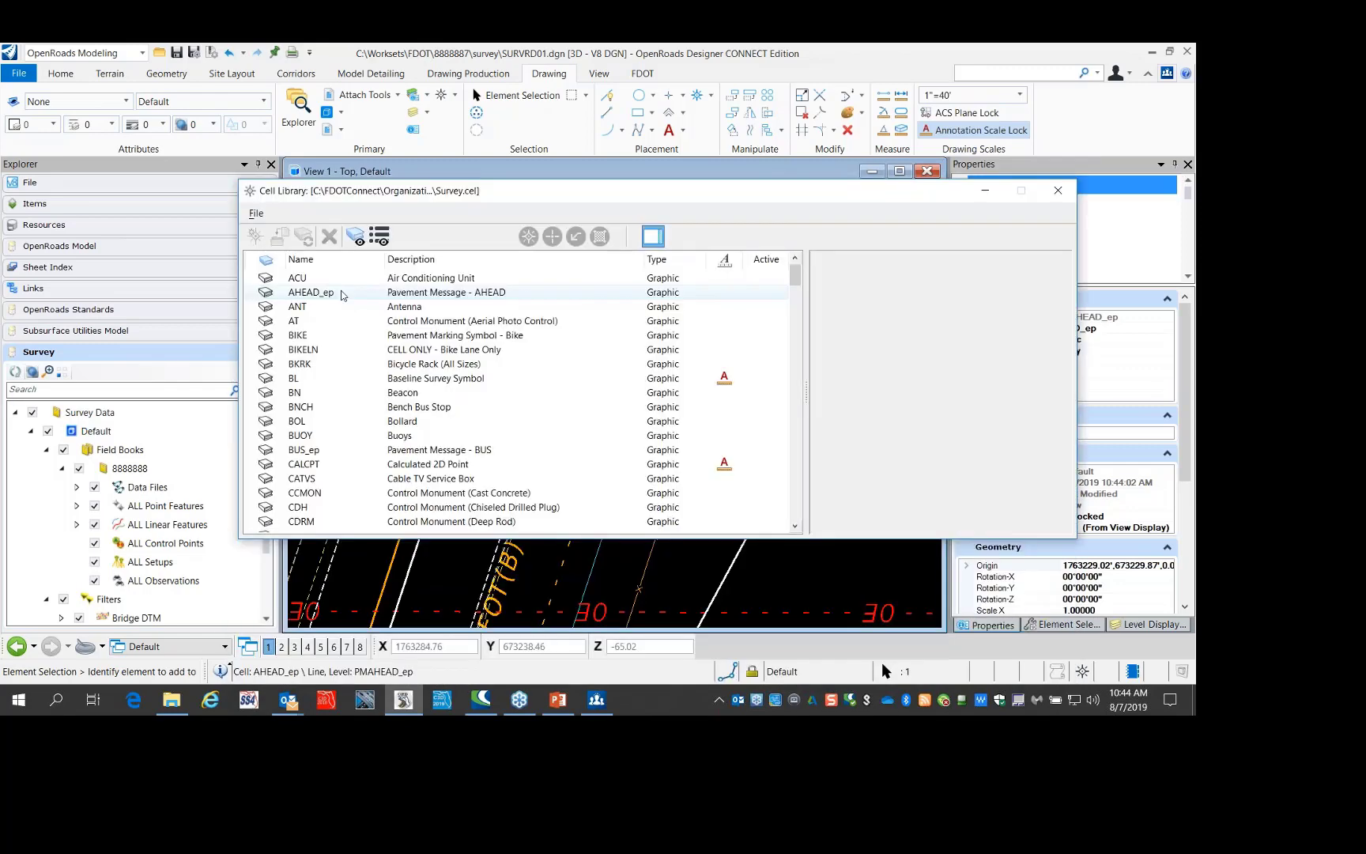
{"action": "left_click", "coordinate": [343, 292]}
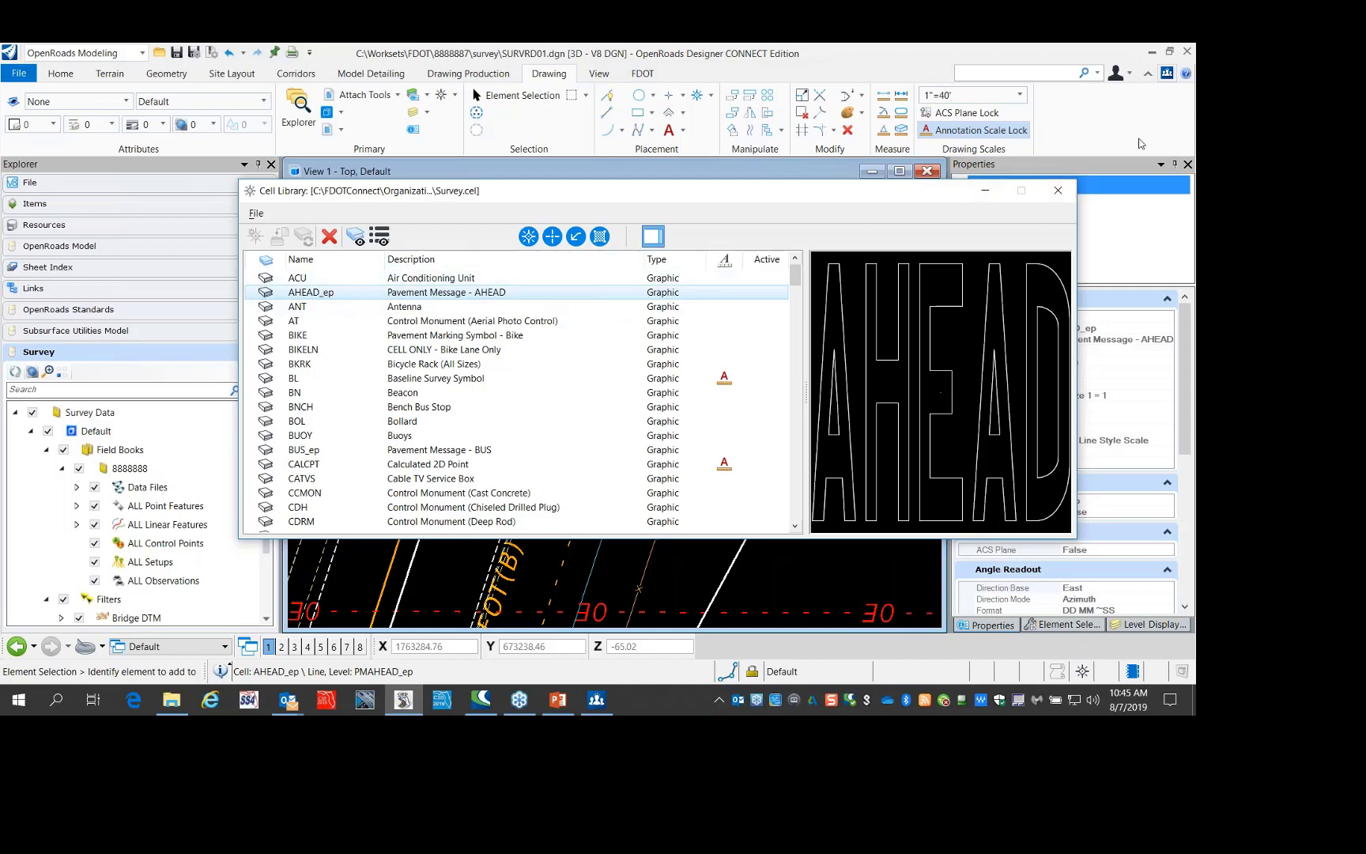
{"action": "left_click", "coordinate": [1058, 191]}
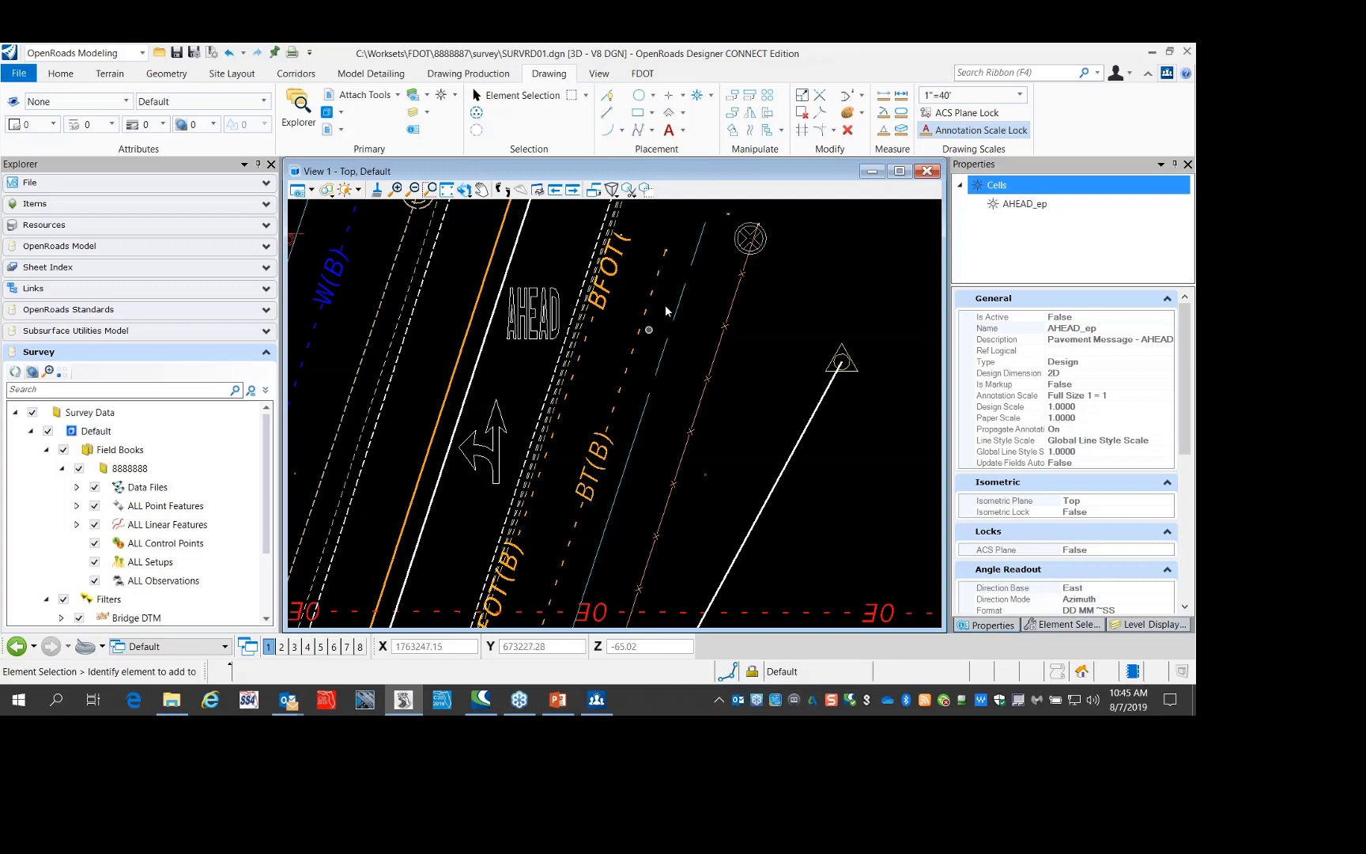
Switch to the PowerPoint slideshow and advance to the slide on converting SS4 to ORD
{"action": "left_click", "coordinate": [562, 706]}
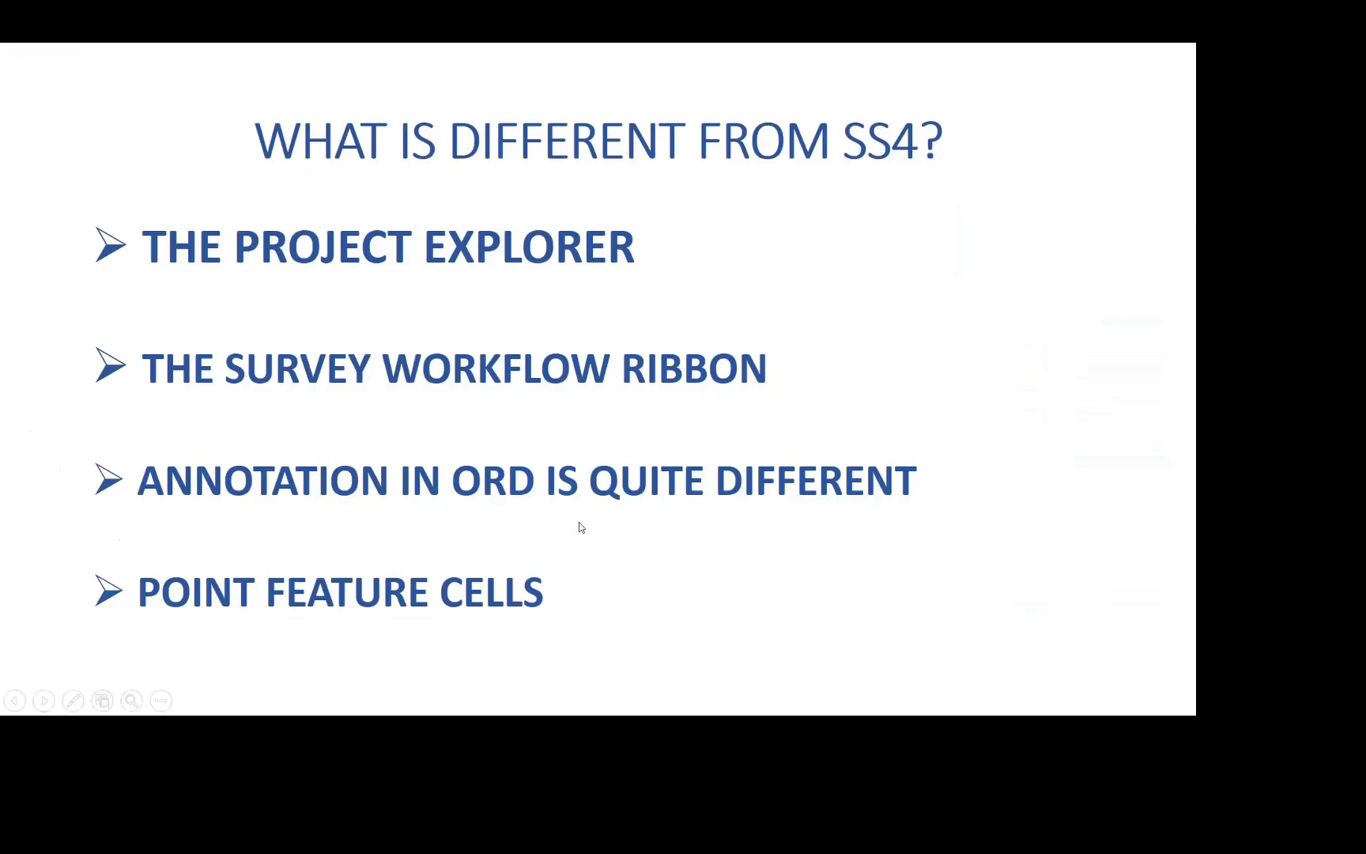
{"action": "left_click", "coordinate": [623, 560]}
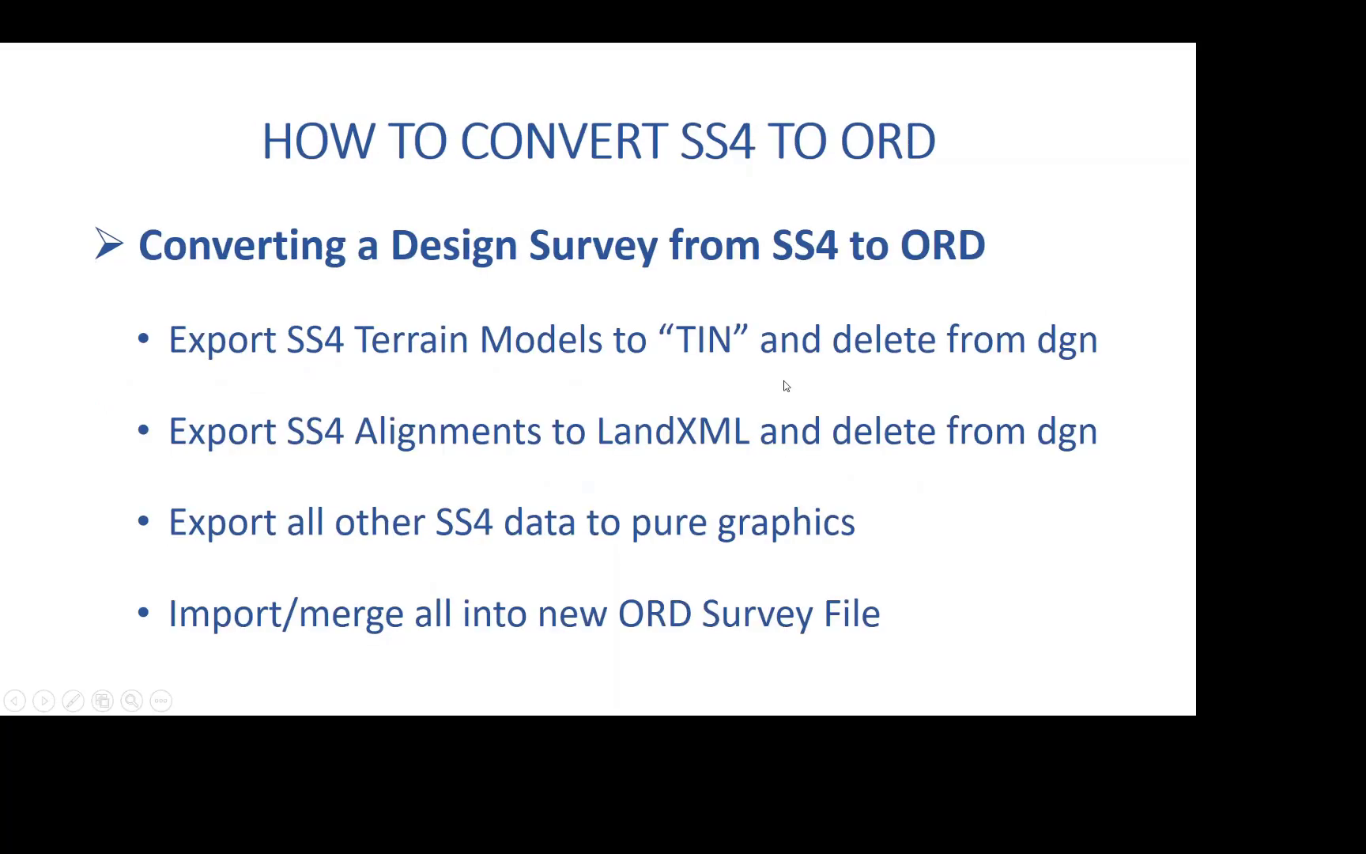
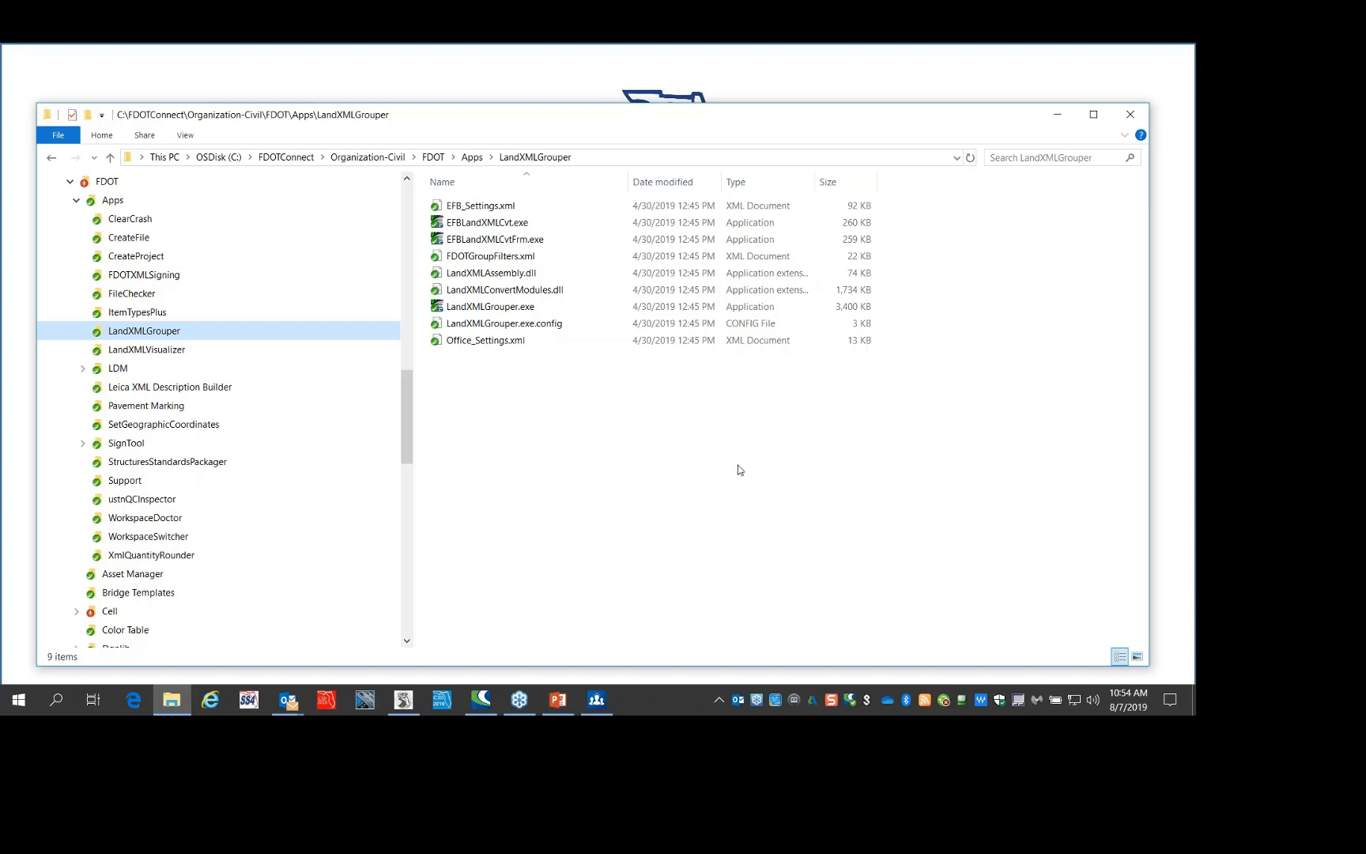
Switch back to OpenRoads Designer, view the available element template libraries in the template manager, and close it
{"action": "left_click", "coordinate": [399, 702]}
{"action": "left_click", "coordinate": [138, 55]}
{"action": "left_click", "coordinate": [77, 72]}
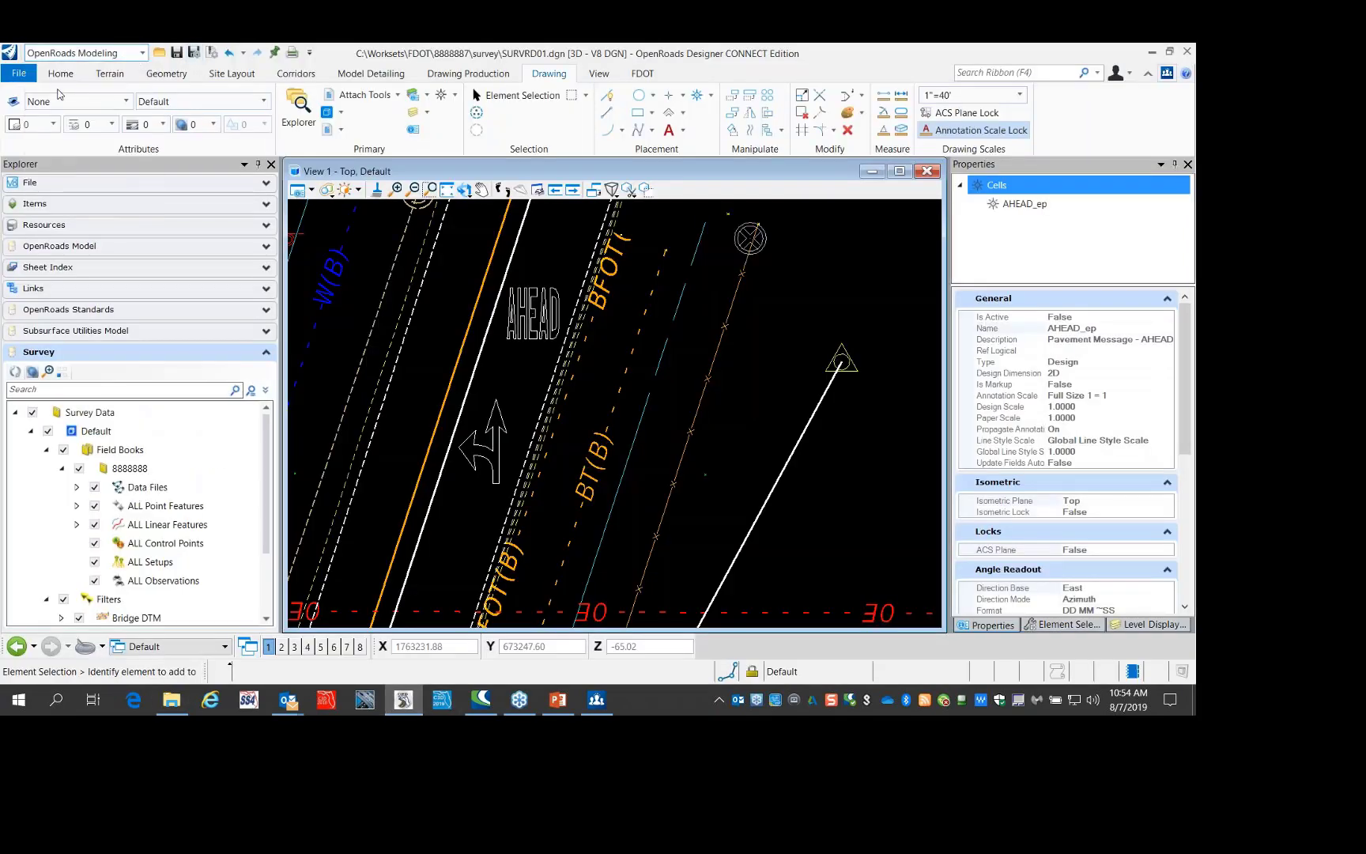
{"action": "left_click", "coordinate": [124, 103]}
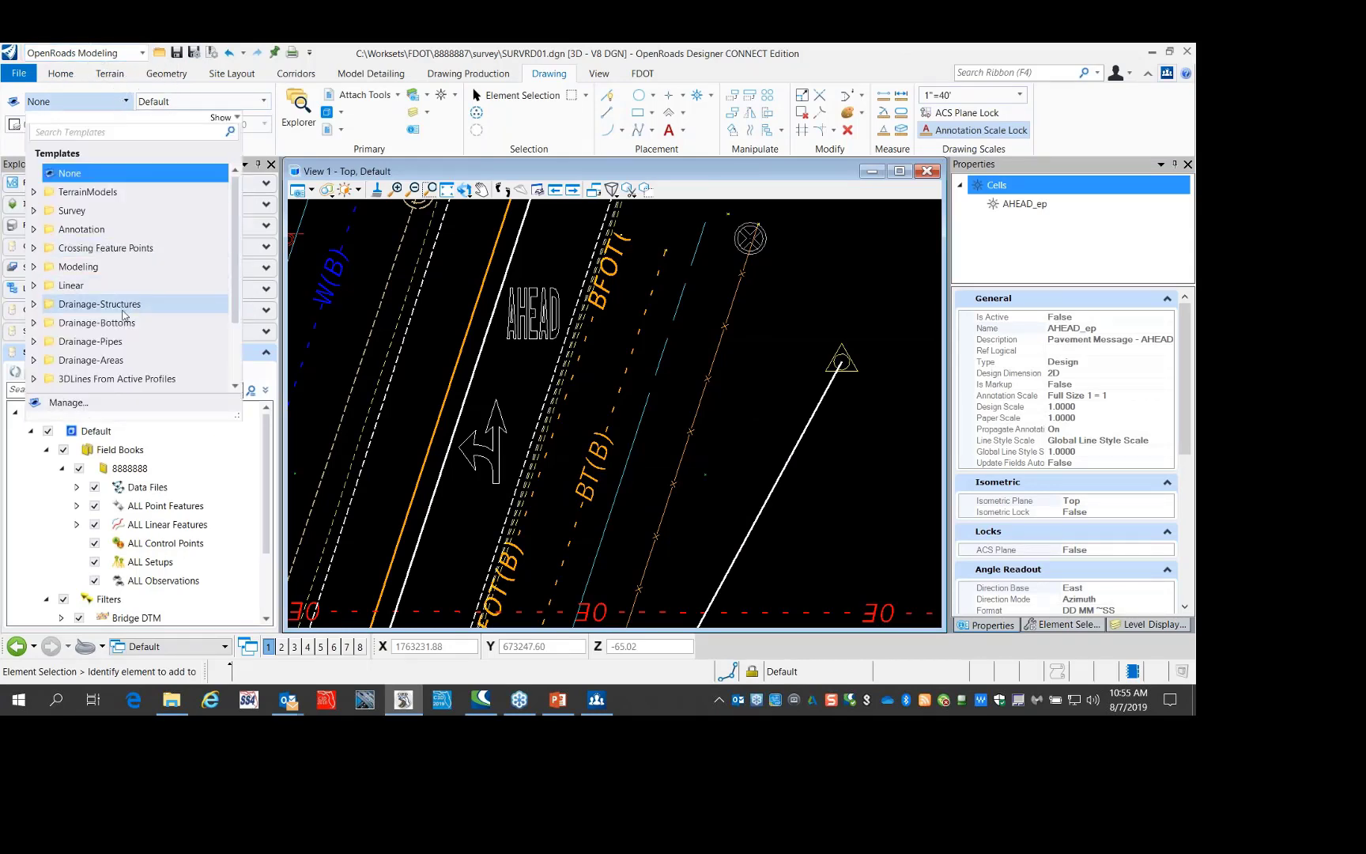
{"action": "left_click", "coordinate": [69, 402]}
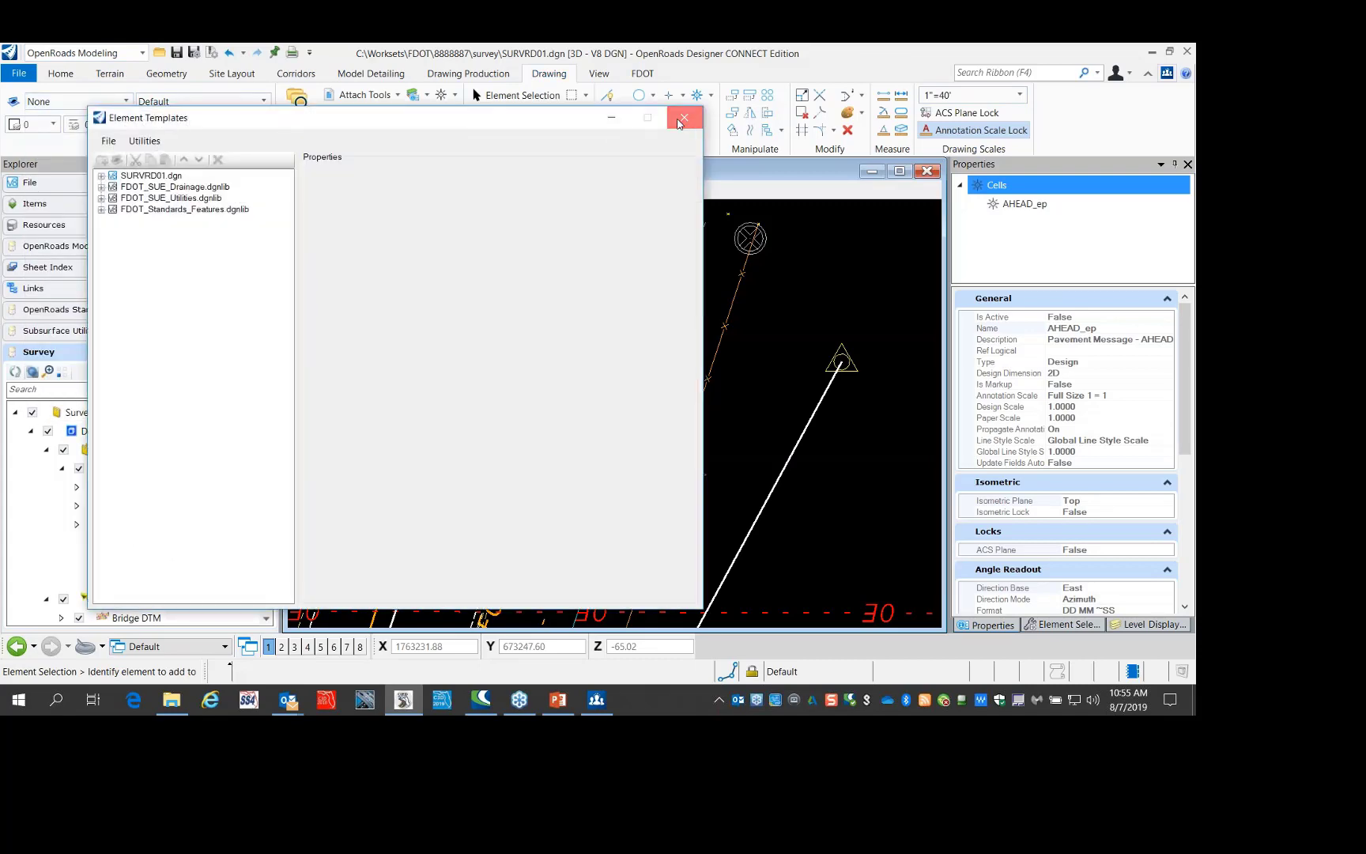
{"action": "left_click", "coordinate": [681, 119]}
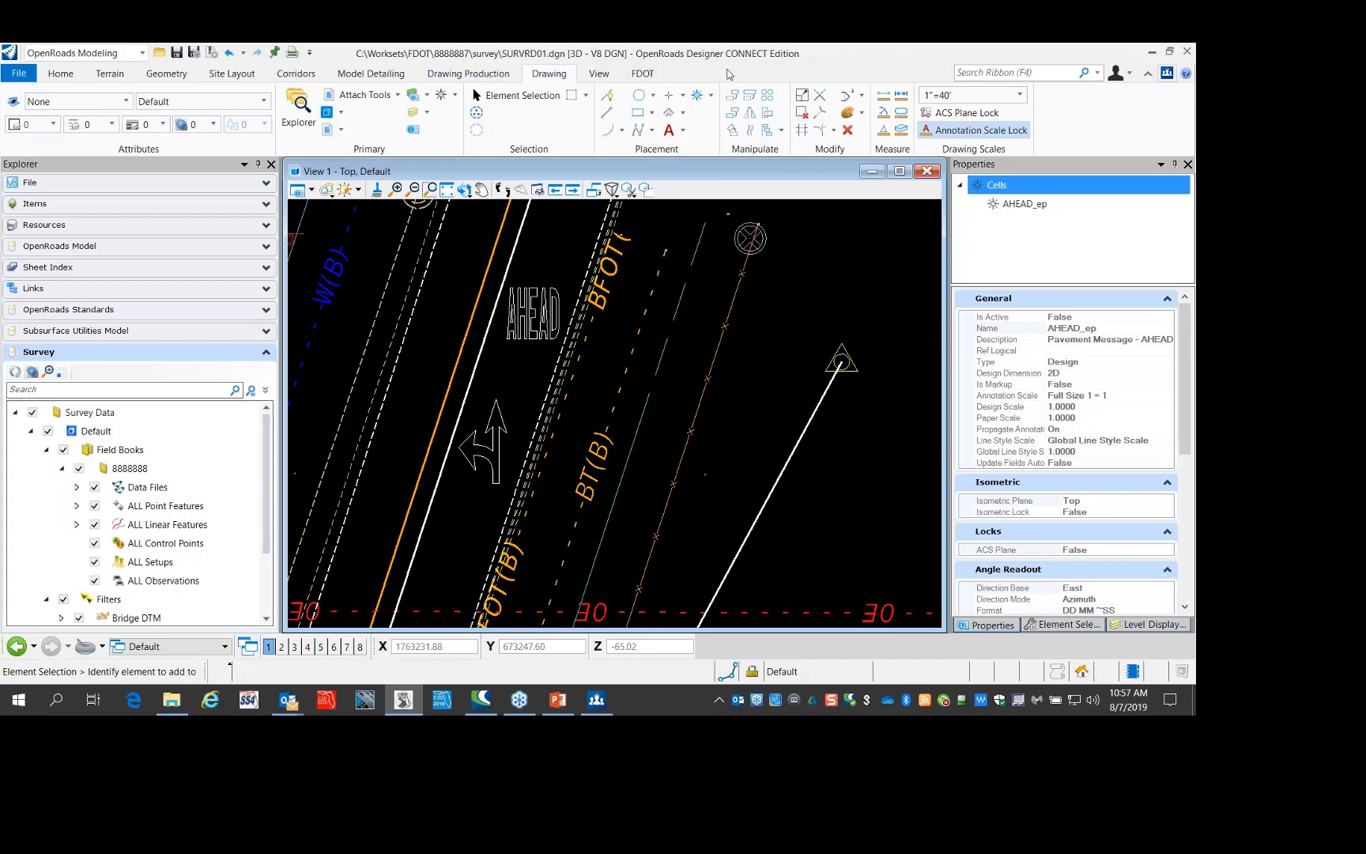
Start importing geometry, filter the file selection to GEOPAK Geometry Files (*.gpk), and cancel without choosing a file
{"action": "left_click", "coordinate": [166, 74]}
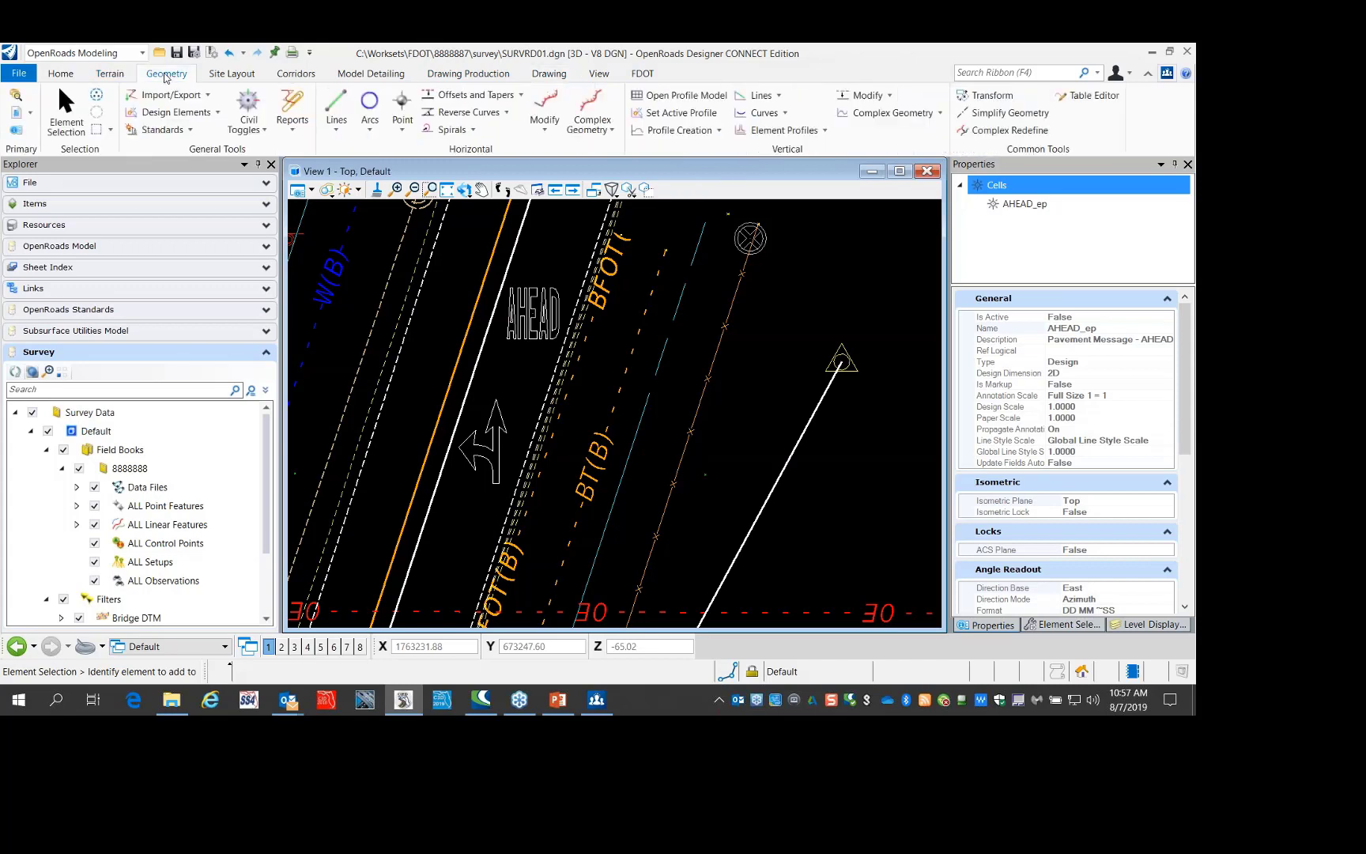
{"action": "left_click", "coordinate": [209, 95]}
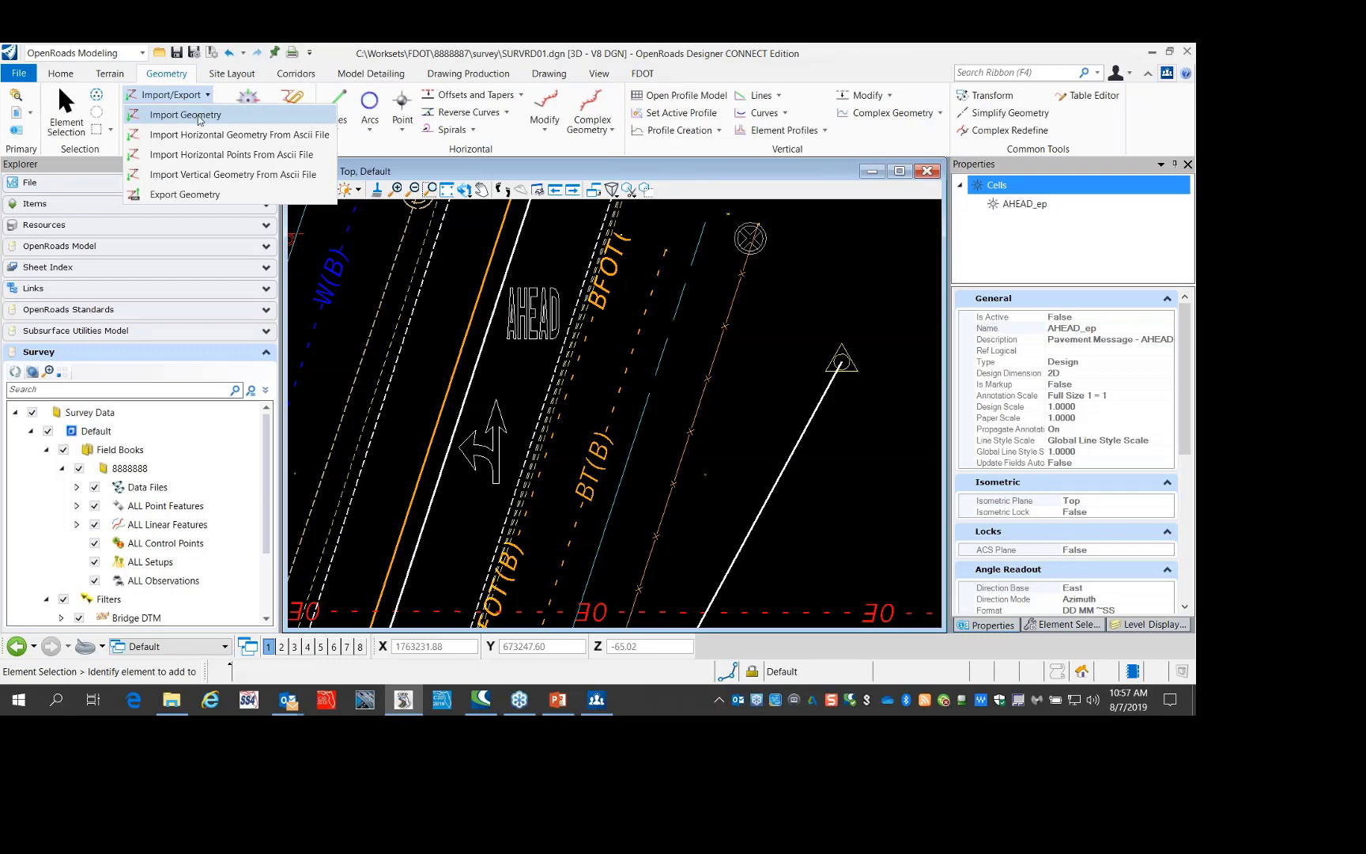
{"action": "left_click", "coordinate": [198, 116]}
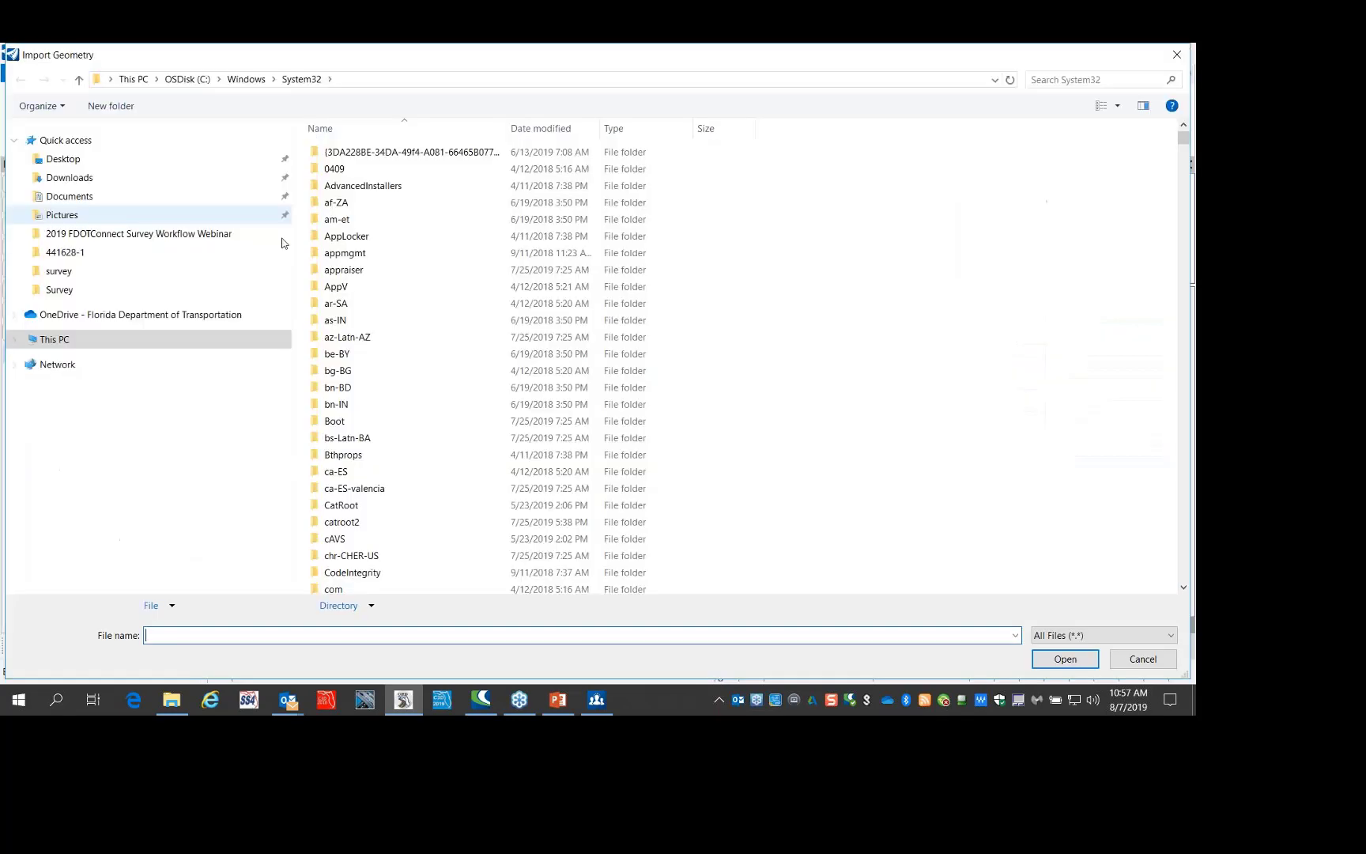
{"action": "left_click", "coordinate": [974, 280]}
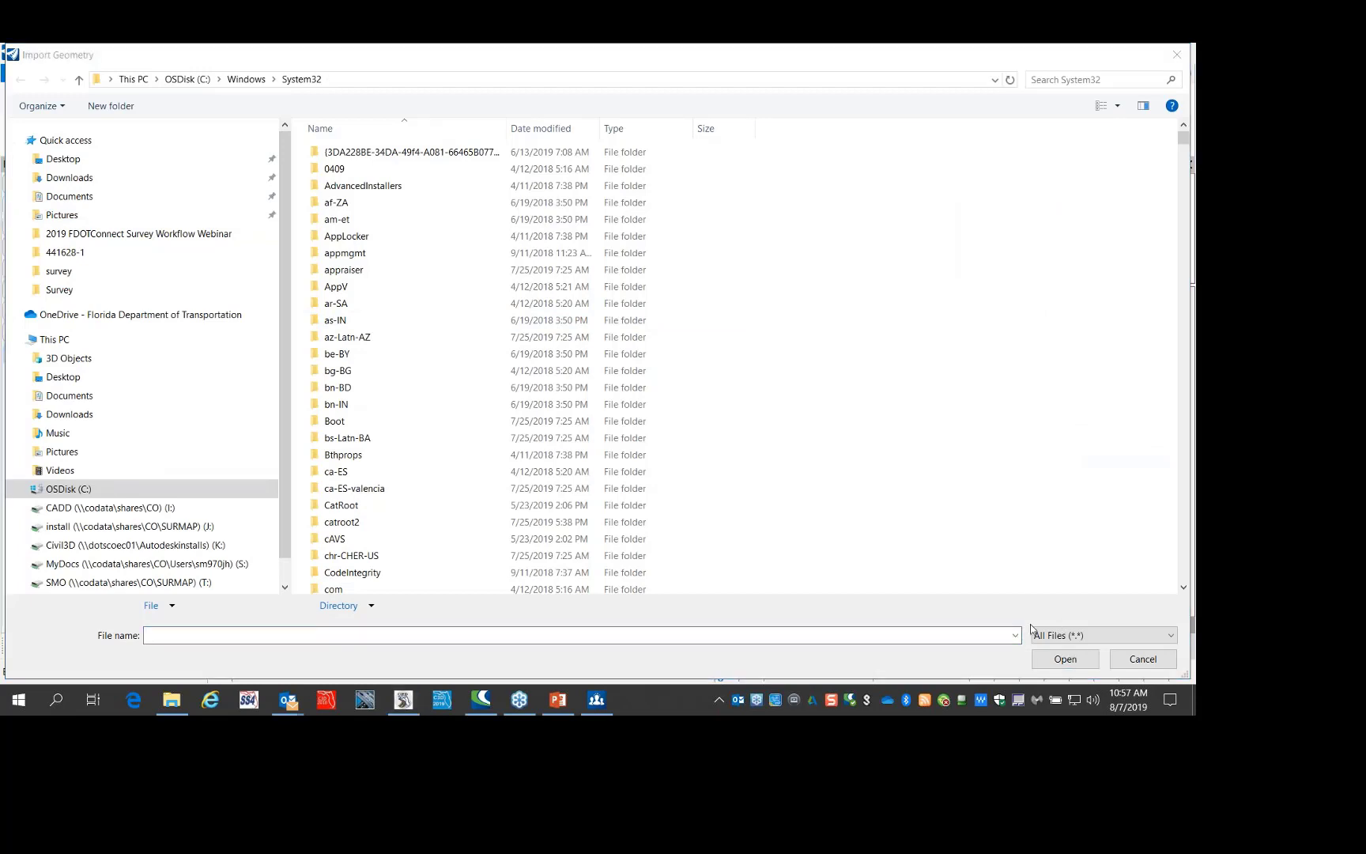
{"action": "left_click", "coordinate": [1168, 637]}
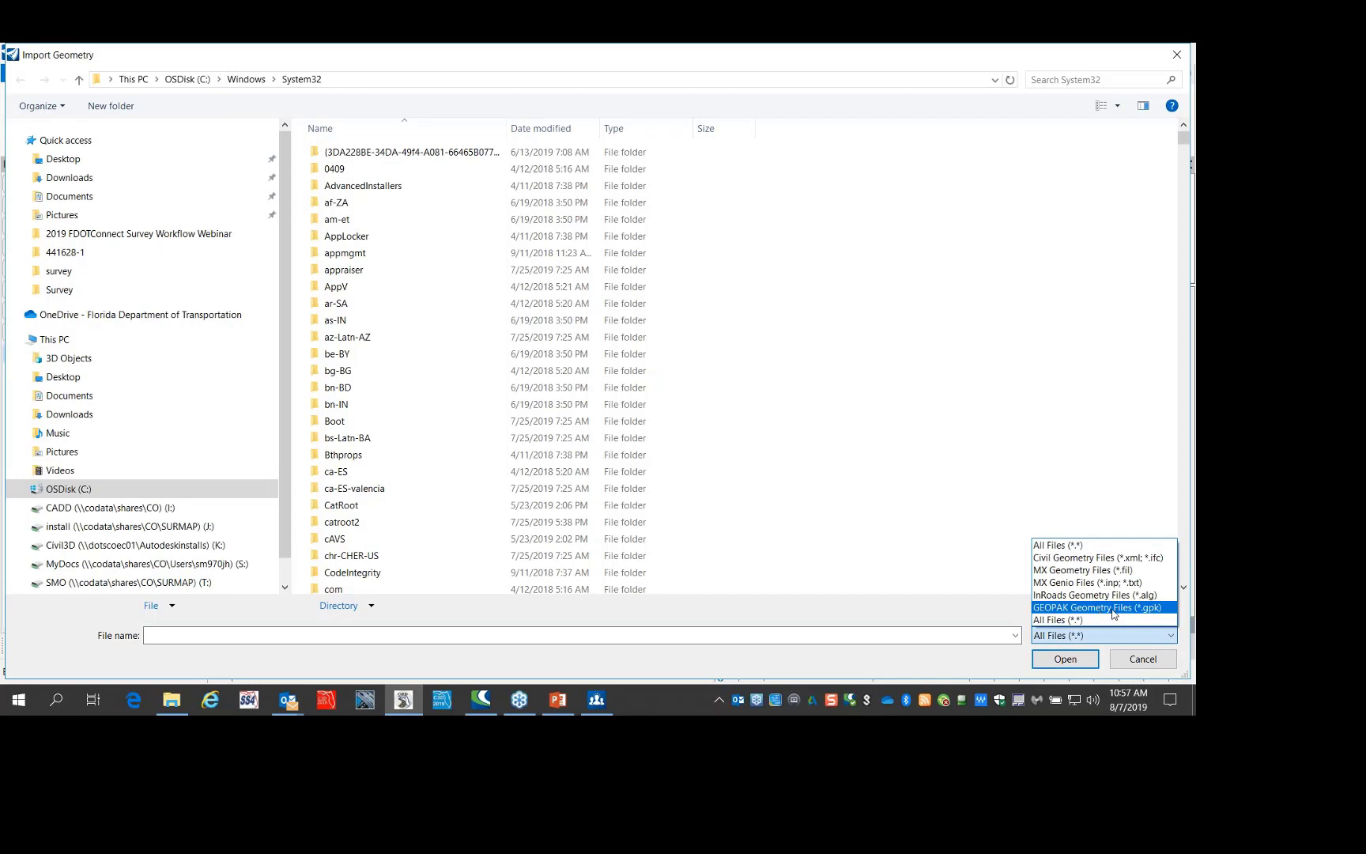
{"action": "left_click", "coordinate": [1112, 610]}
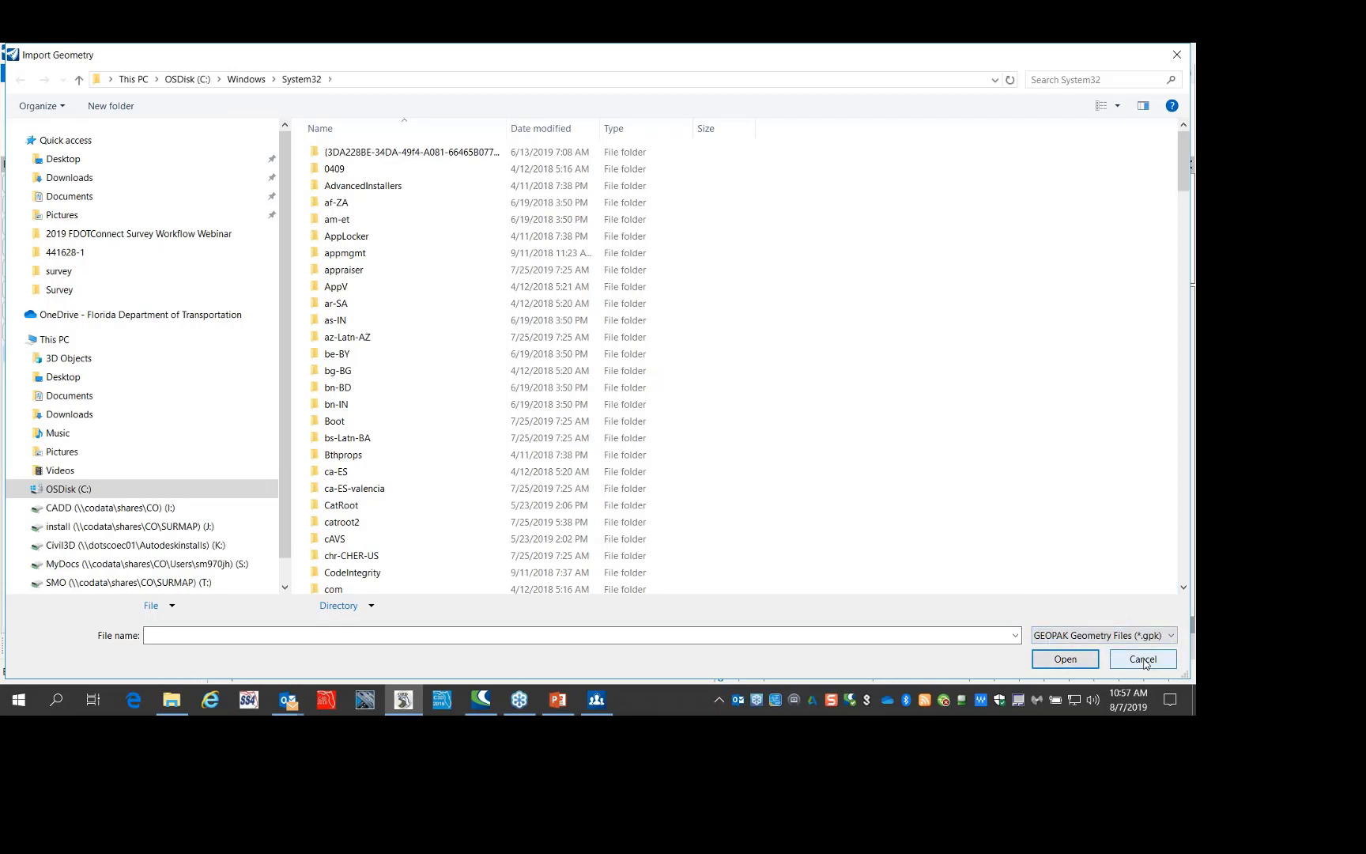
{"action": "left_click", "coordinate": [1144, 661]}
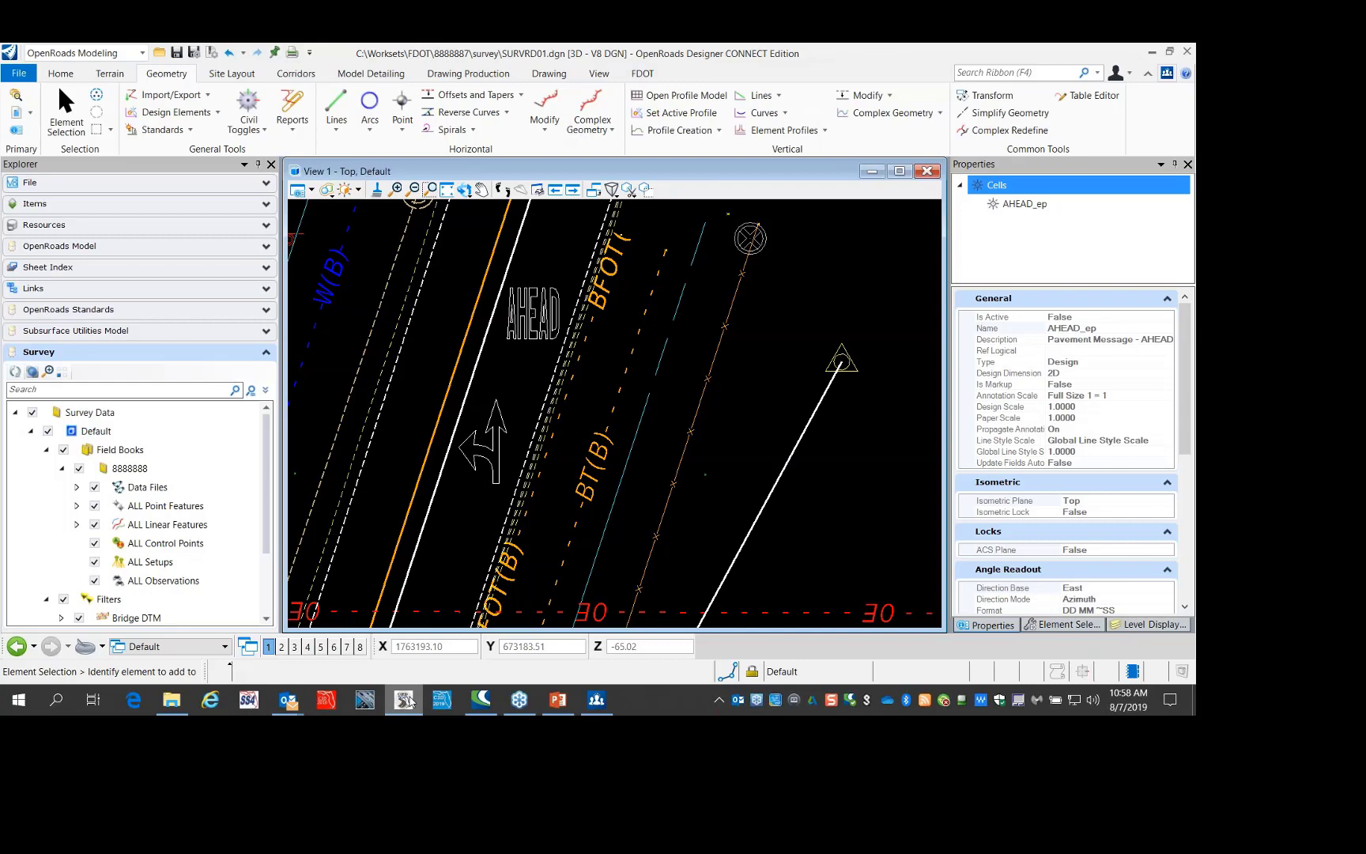
Start exporting the 8888888 field book to DGN graphics, view the save location, and cancel the export
{"action": "left_click", "coordinate": [410, 701]}
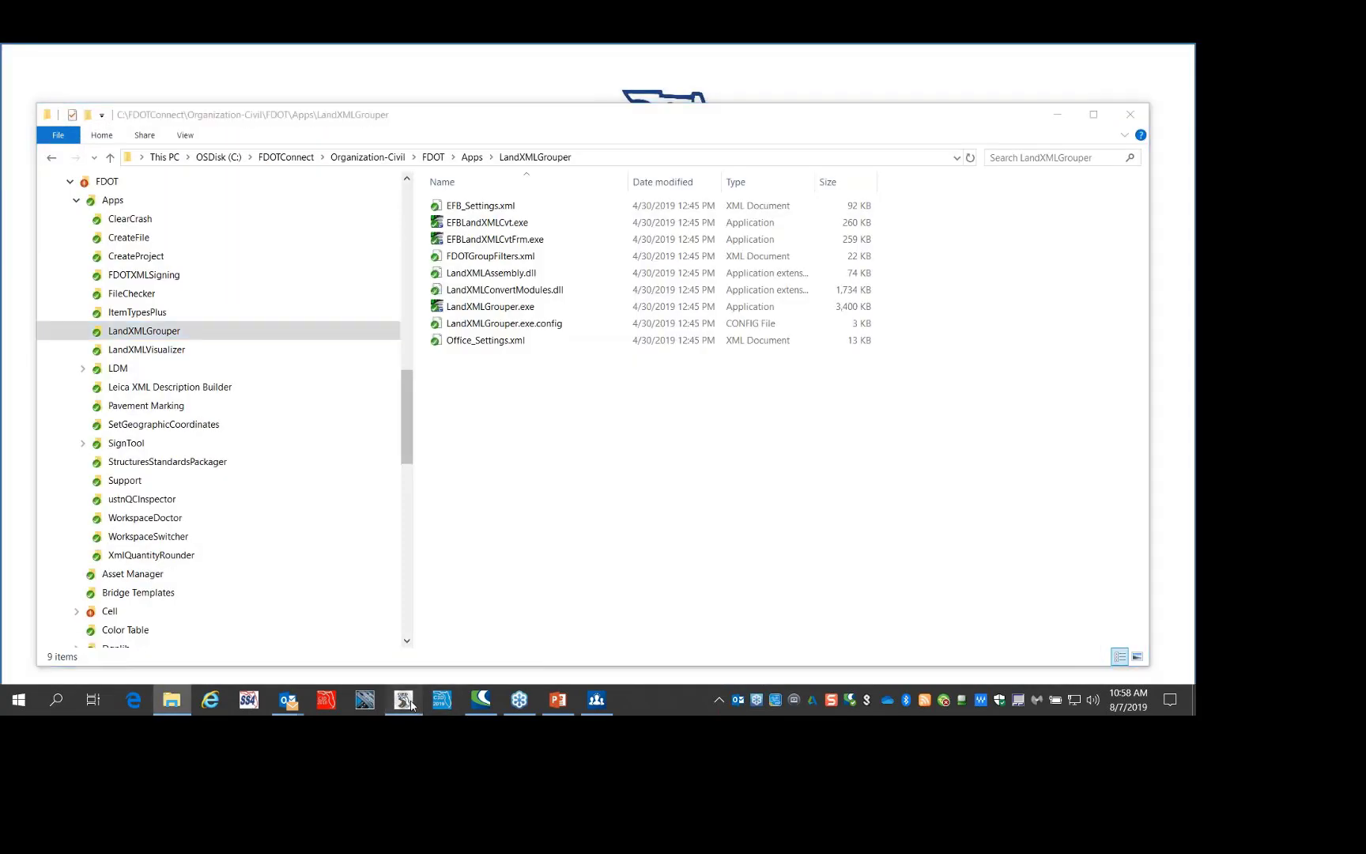
{"action": "left_click", "coordinate": [405, 700]}
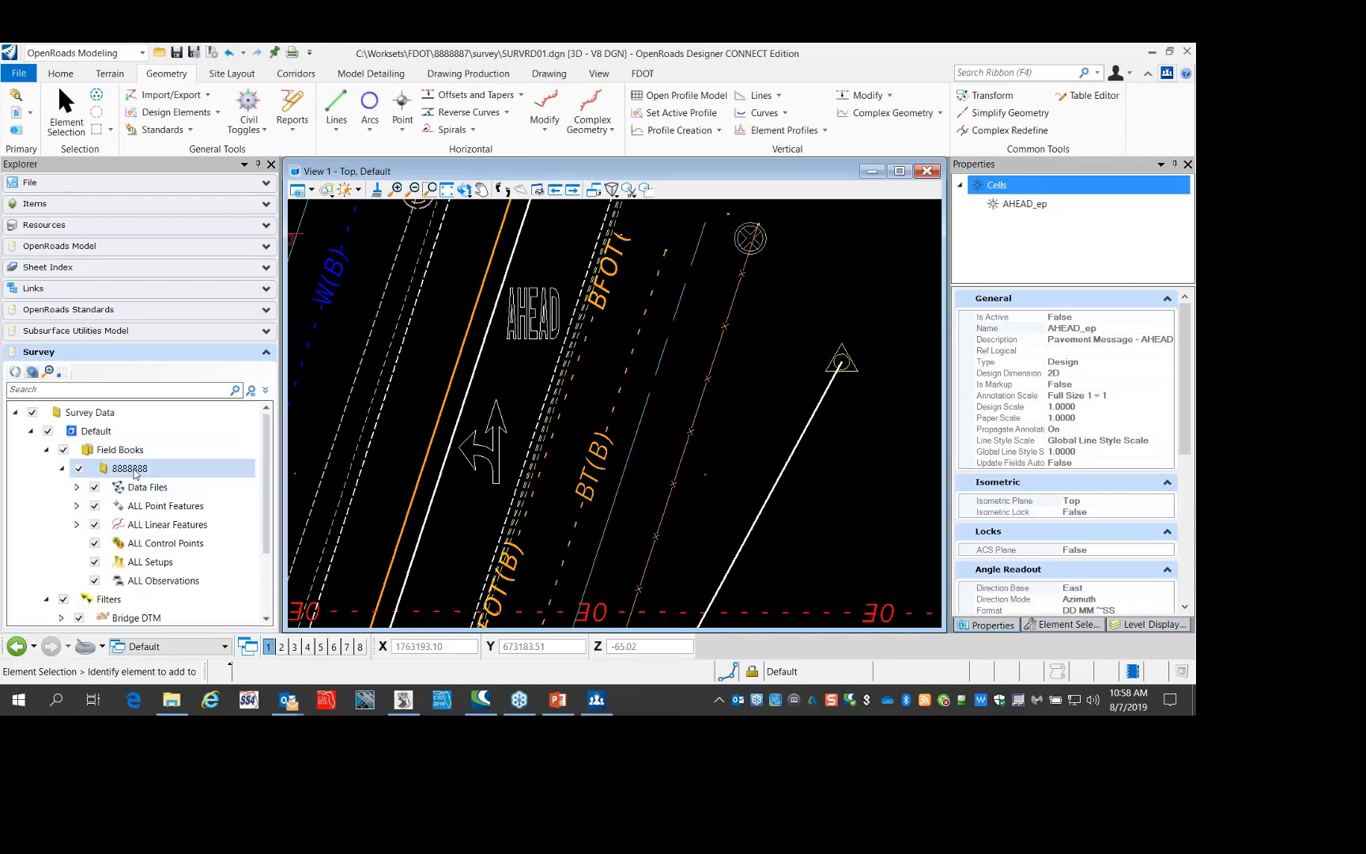
{"action": "right_click", "coordinate": [134, 473]}
{"action": "mouse_move", "coordinate": [198, 496]}
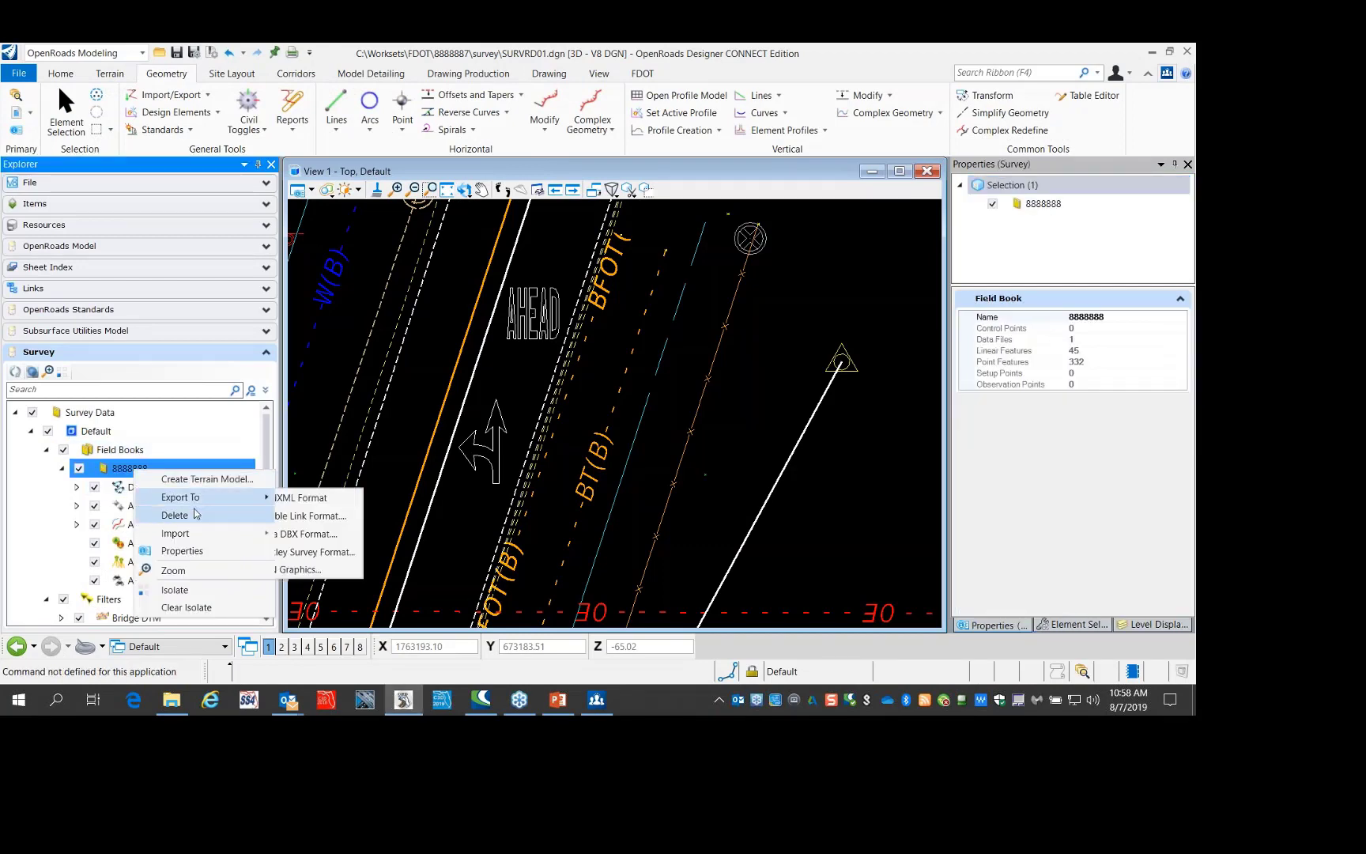
{"action": "left_click", "coordinate": [348, 571]}
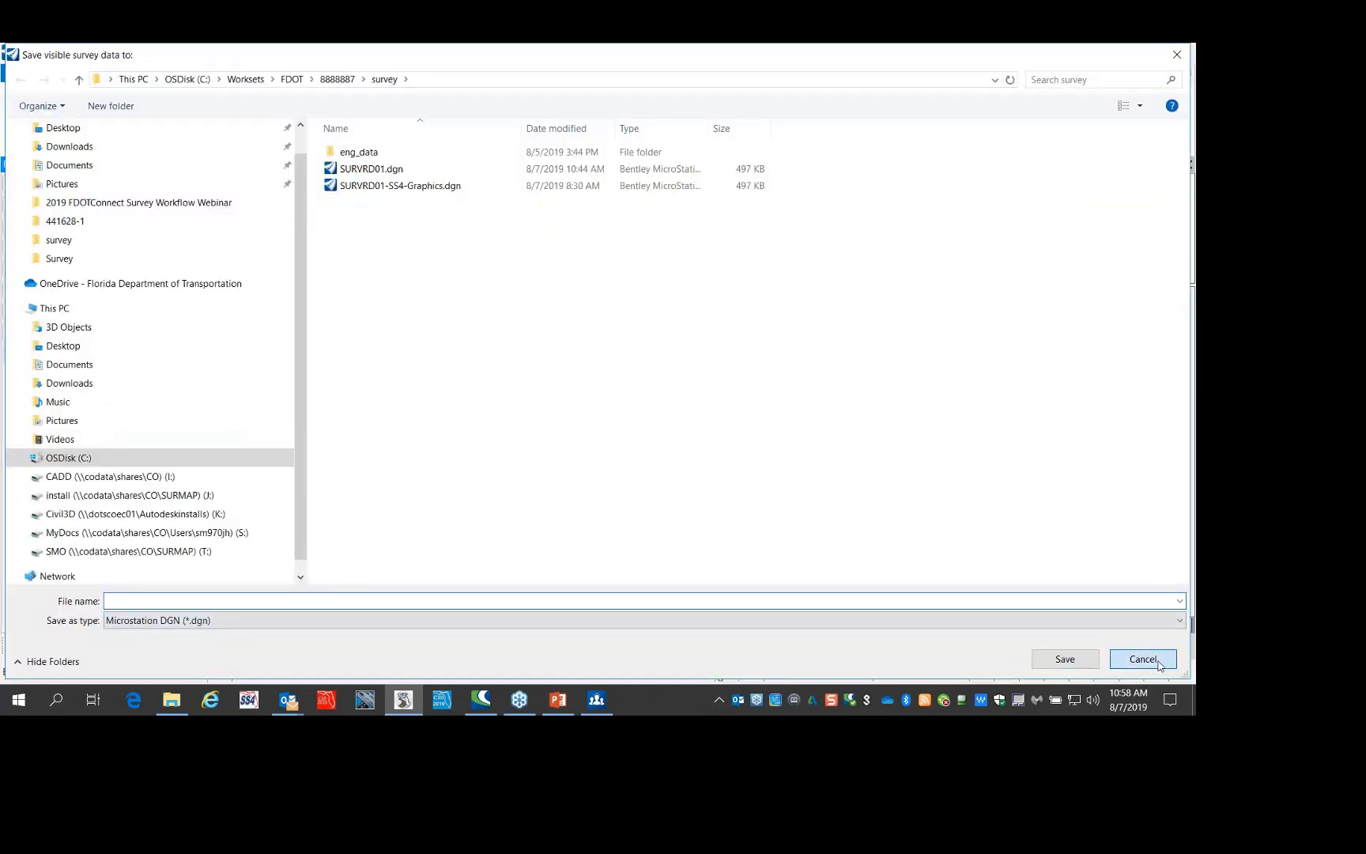
{"action": "left_click", "coordinate": [1156, 663]}
Open SURVRD01-SS4-Graphics.dgn and expand its Survey Data and Default model to check the Field Books entry
{"action": "left_click", "coordinate": [23, 70]}
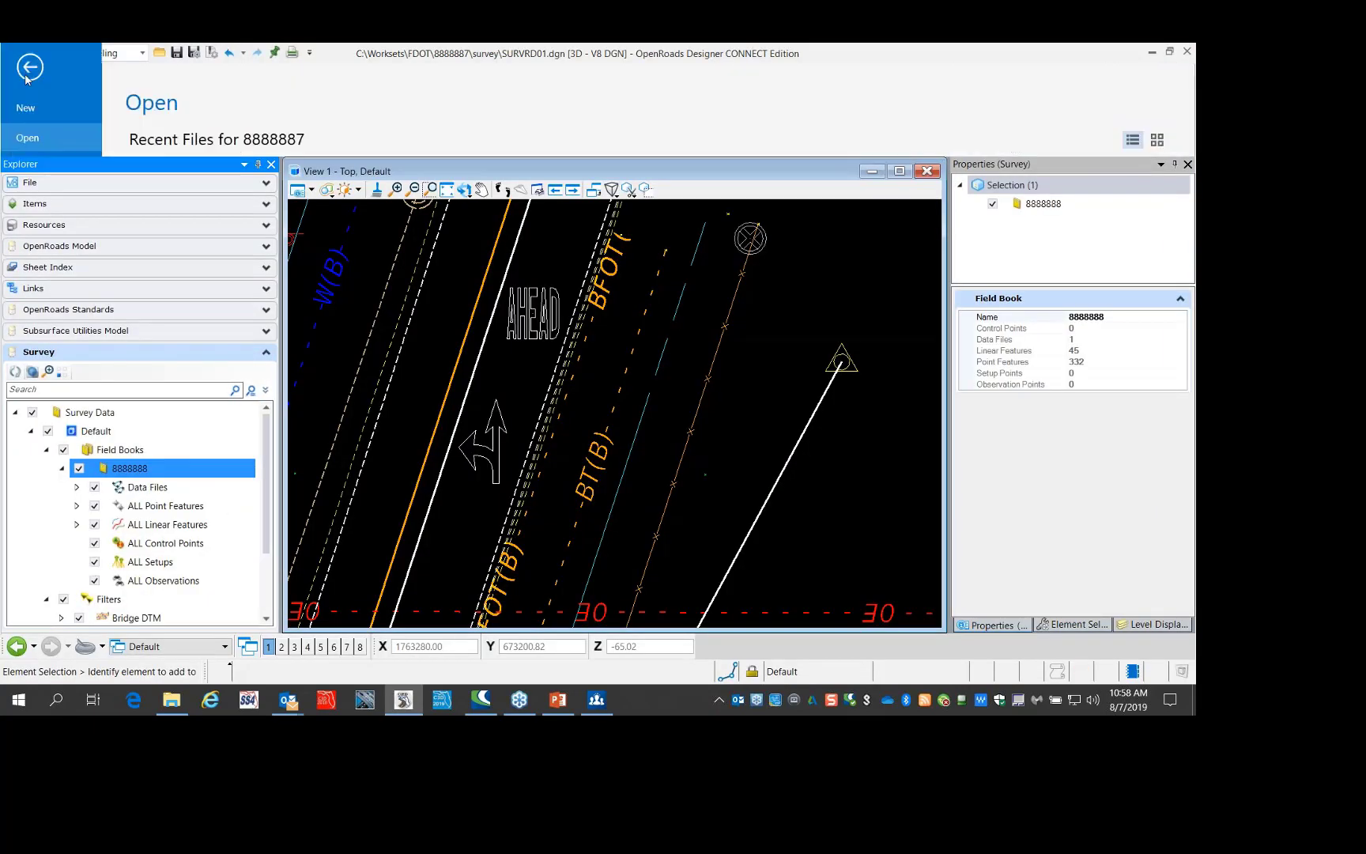
{"action": "key", "text": "Escape"}
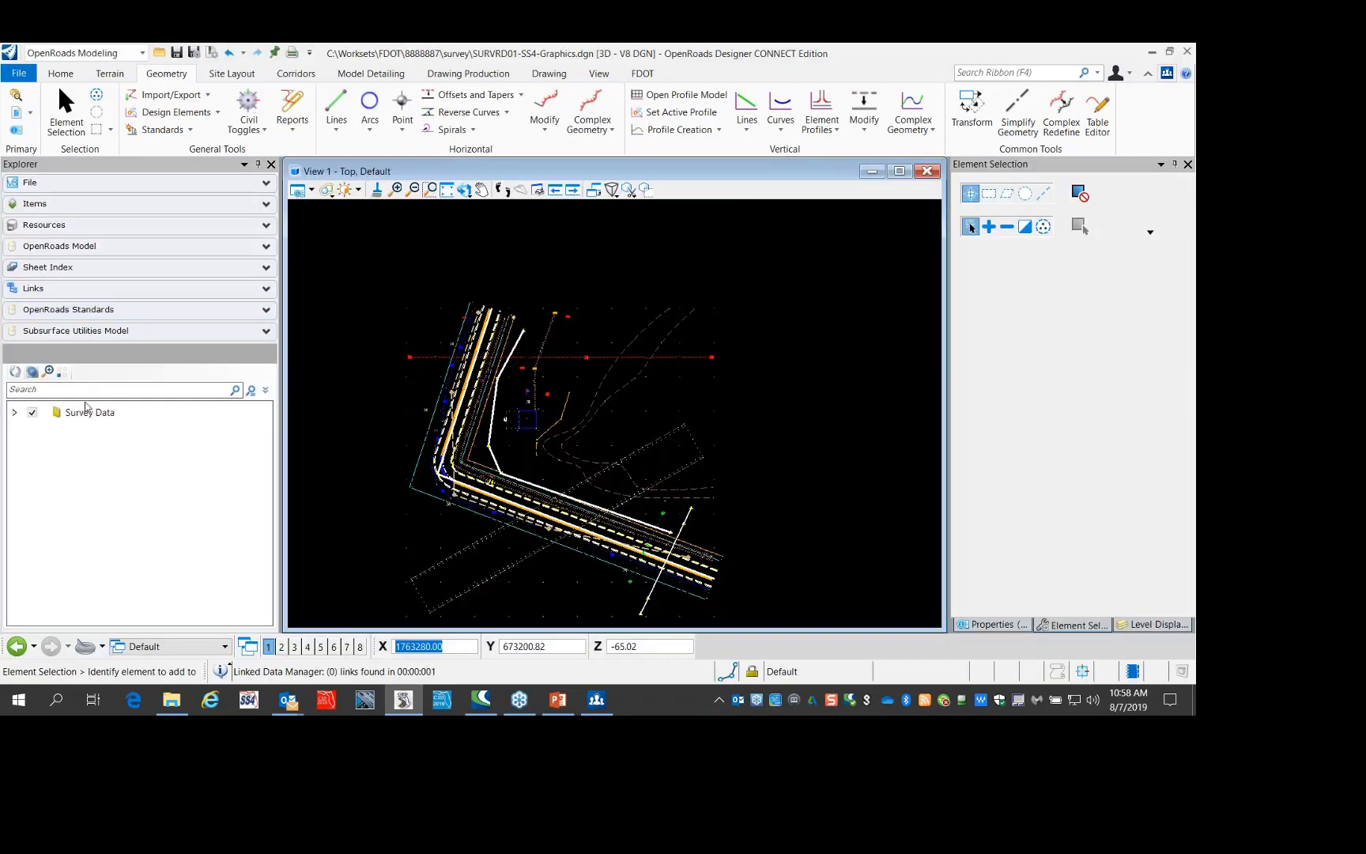
{"action": "left_click", "coordinate": [14, 412]}
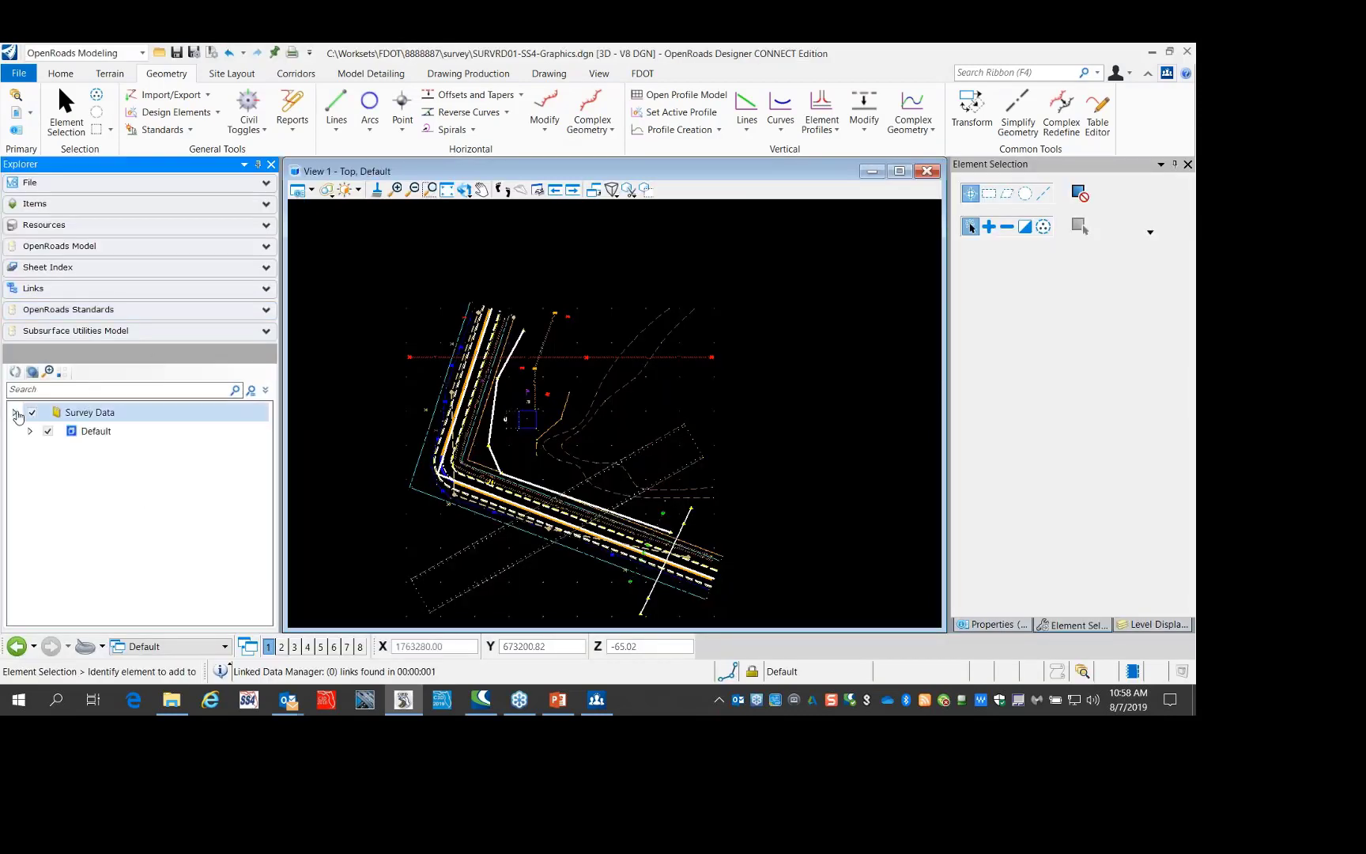
{"action": "left_click", "coordinate": [30, 431]}
{"action": "left_click", "coordinate": [115, 469]}
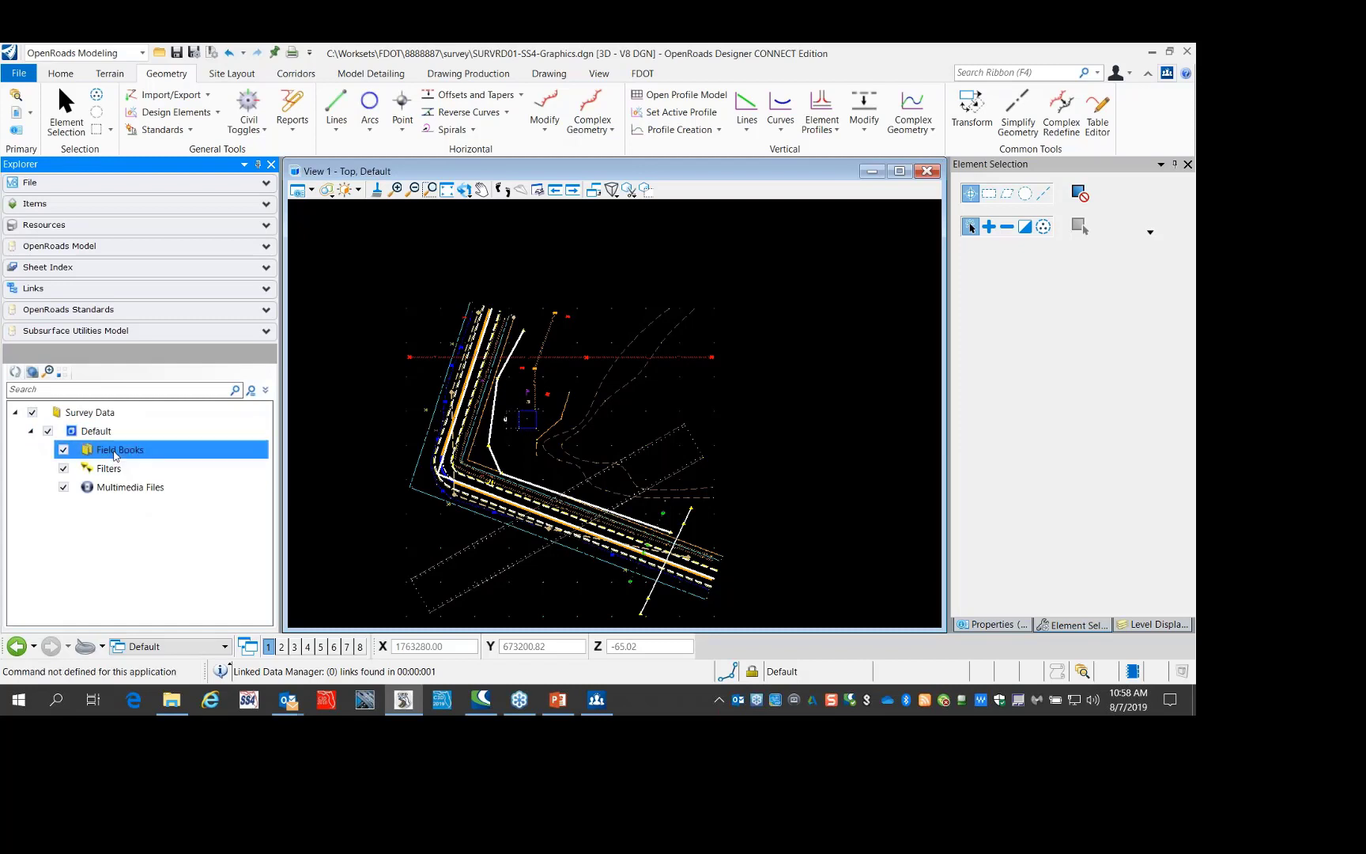
{"action": "left_click", "coordinate": [115, 456]}
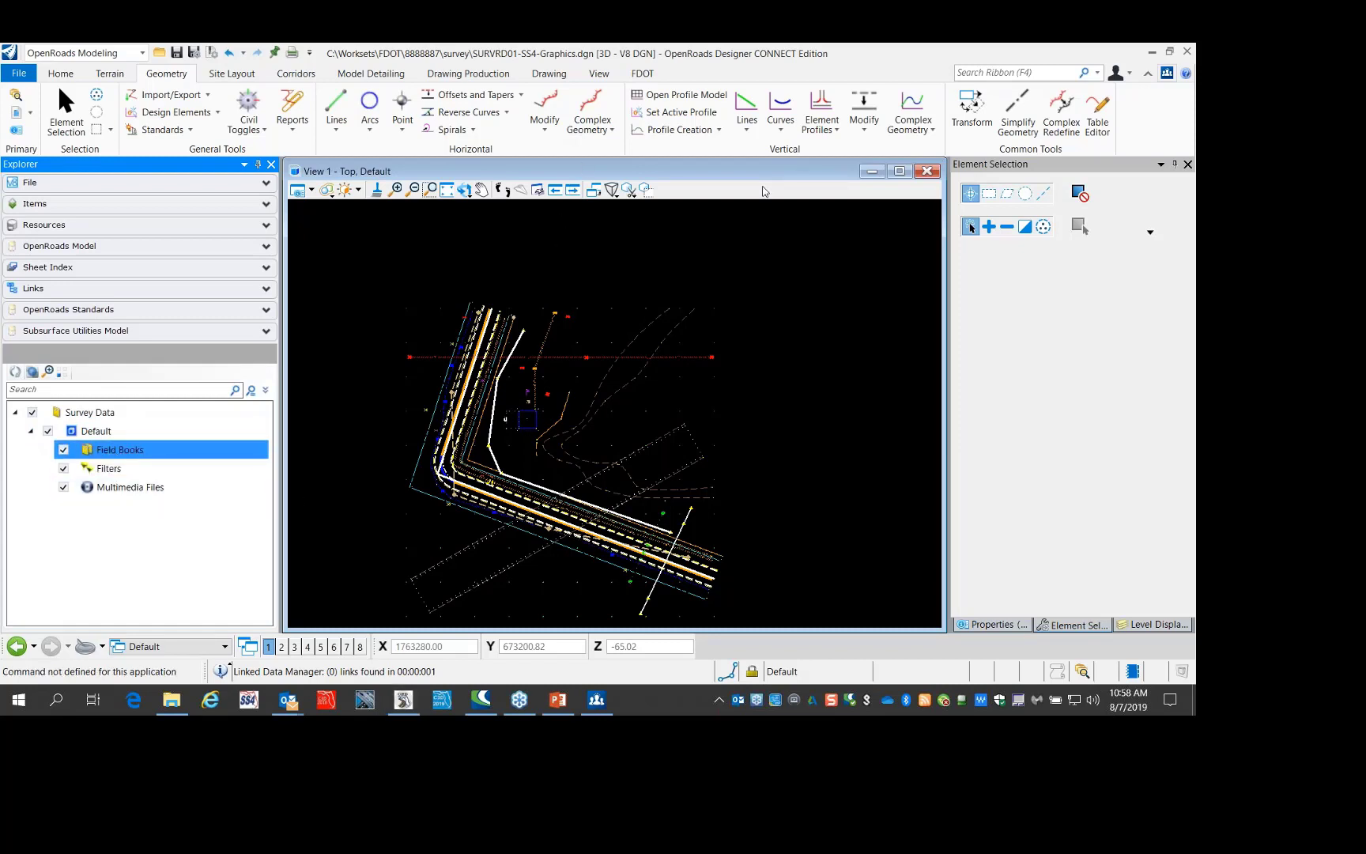
Select the OFOT overhead fiber optic line string and examine its general and extended properties
{"action": "scroll", "coordinate": [538, 326], "scroll_direction": "up", "scroll_amount": 6}
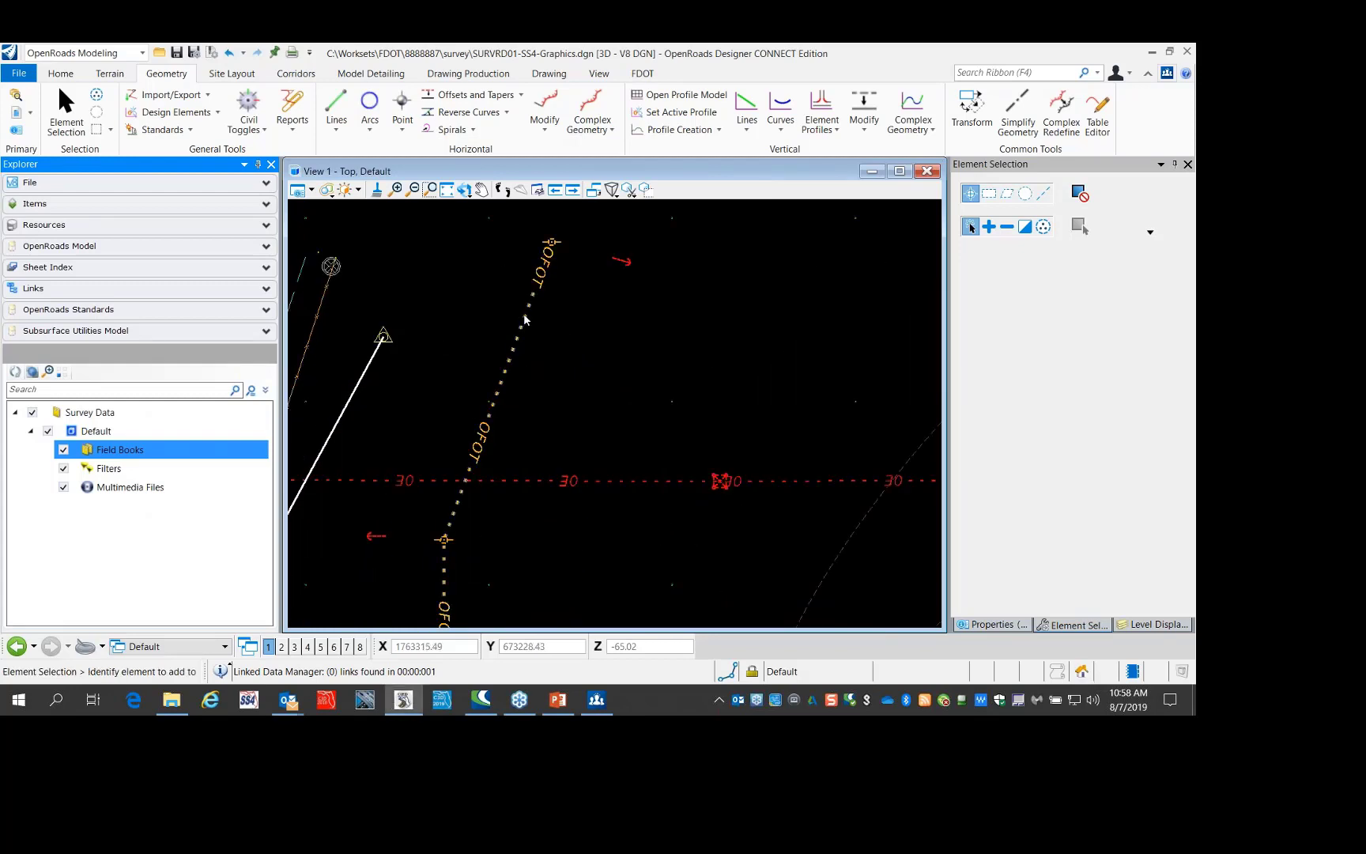
{"action": "left_click", "coordinate": [524, 319]}
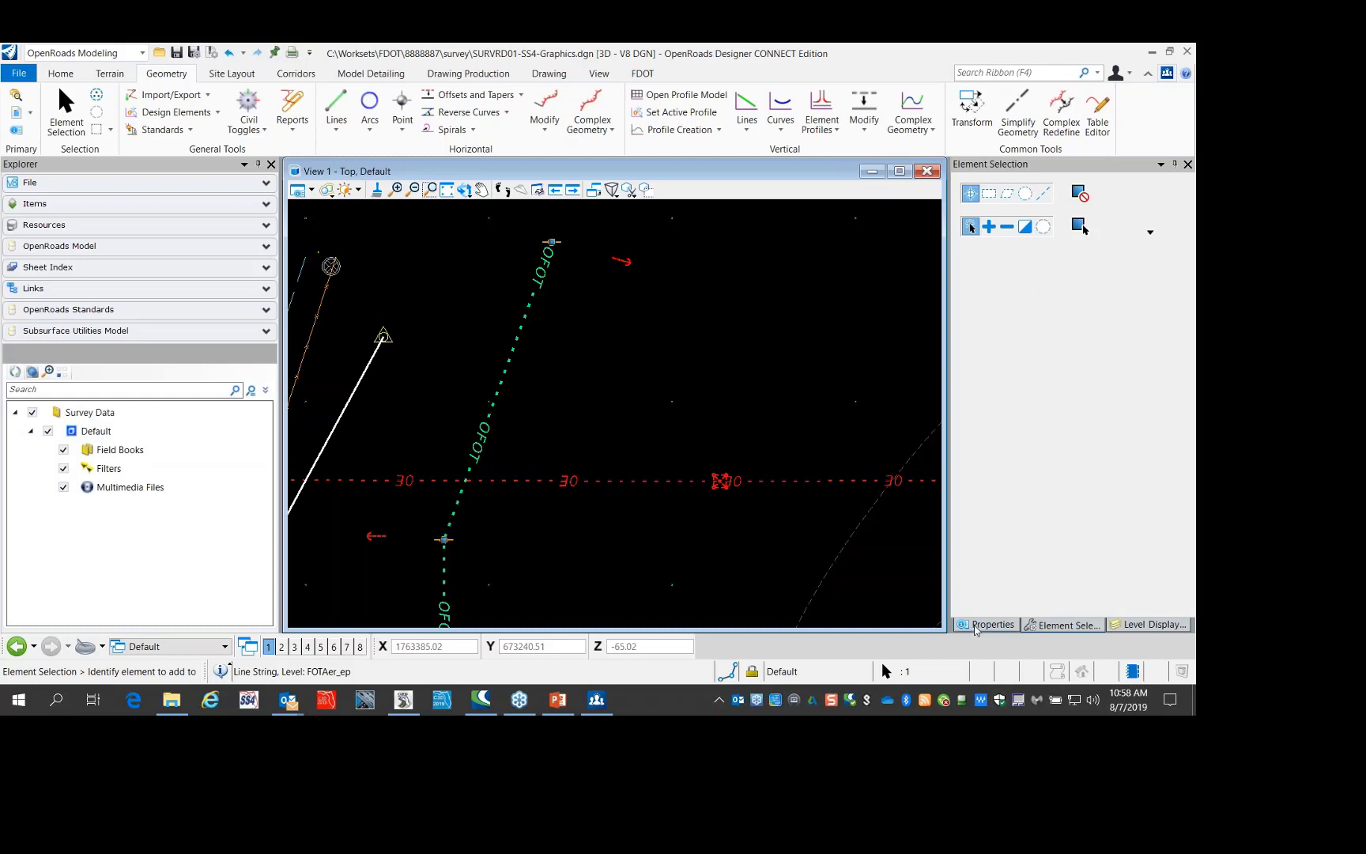
{"action": "left_click", "coordinate": [990, 625]}
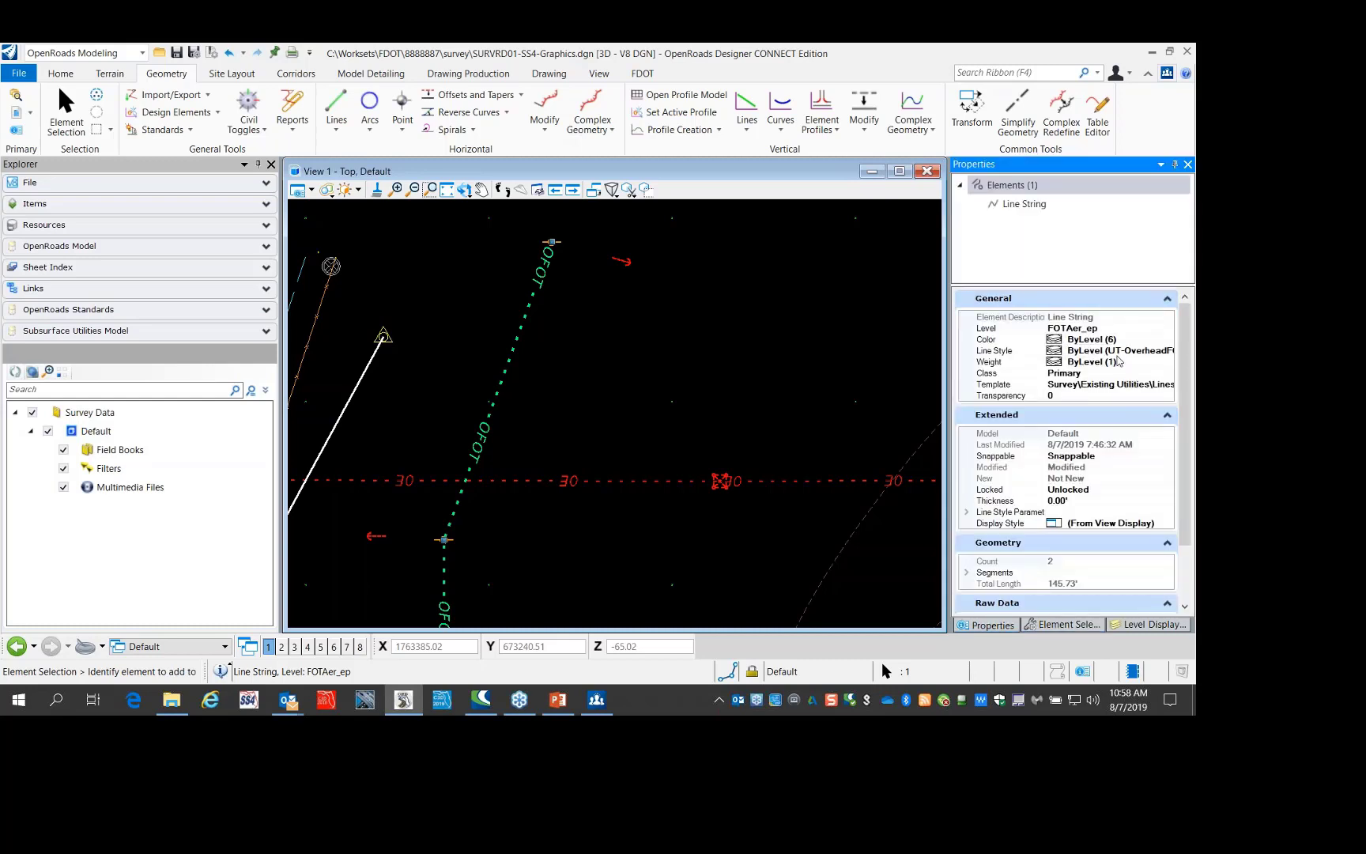
{"action": "left_click", "coordinate": [1027, 205]}
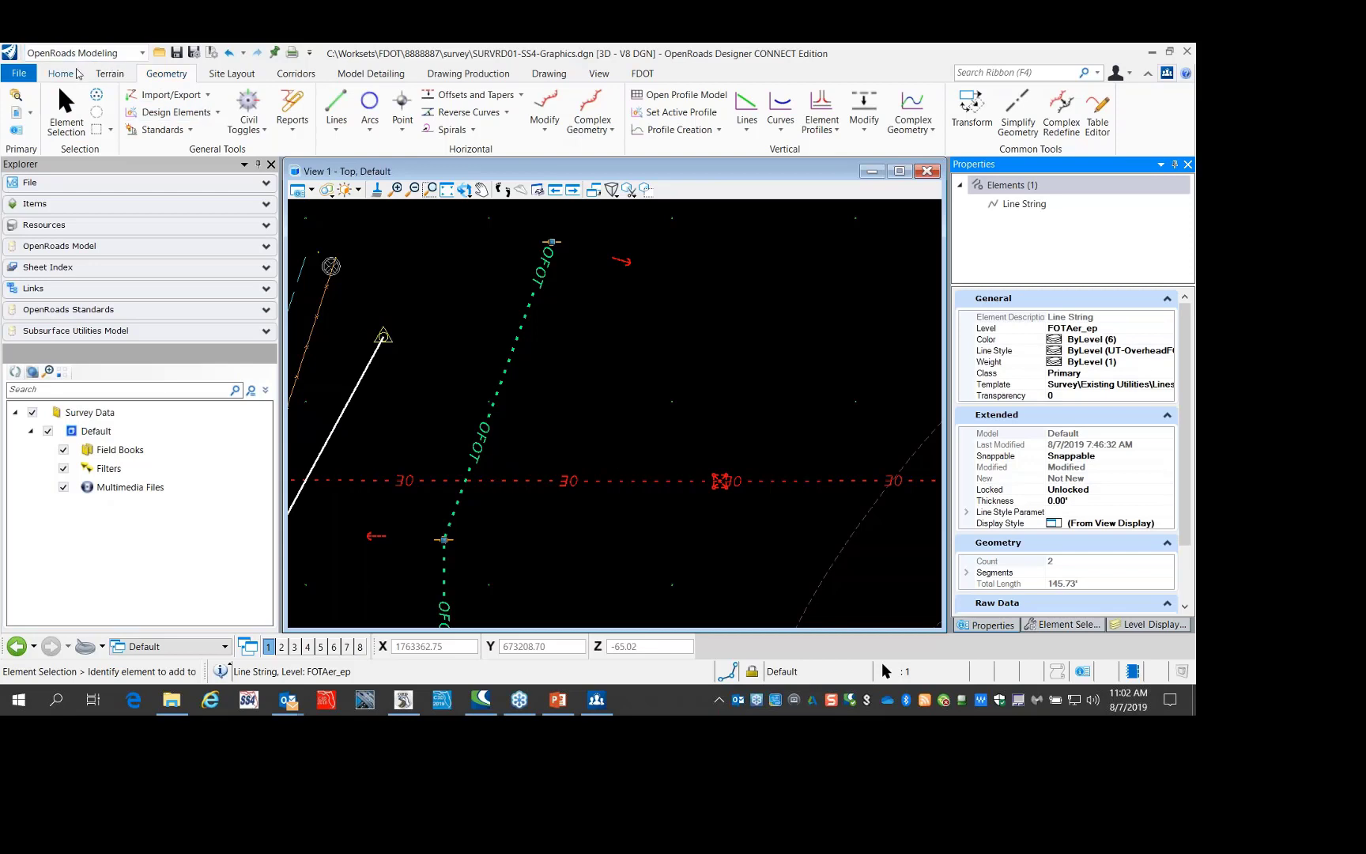
{"action": "left_click", "coordinate": [63, 74]}
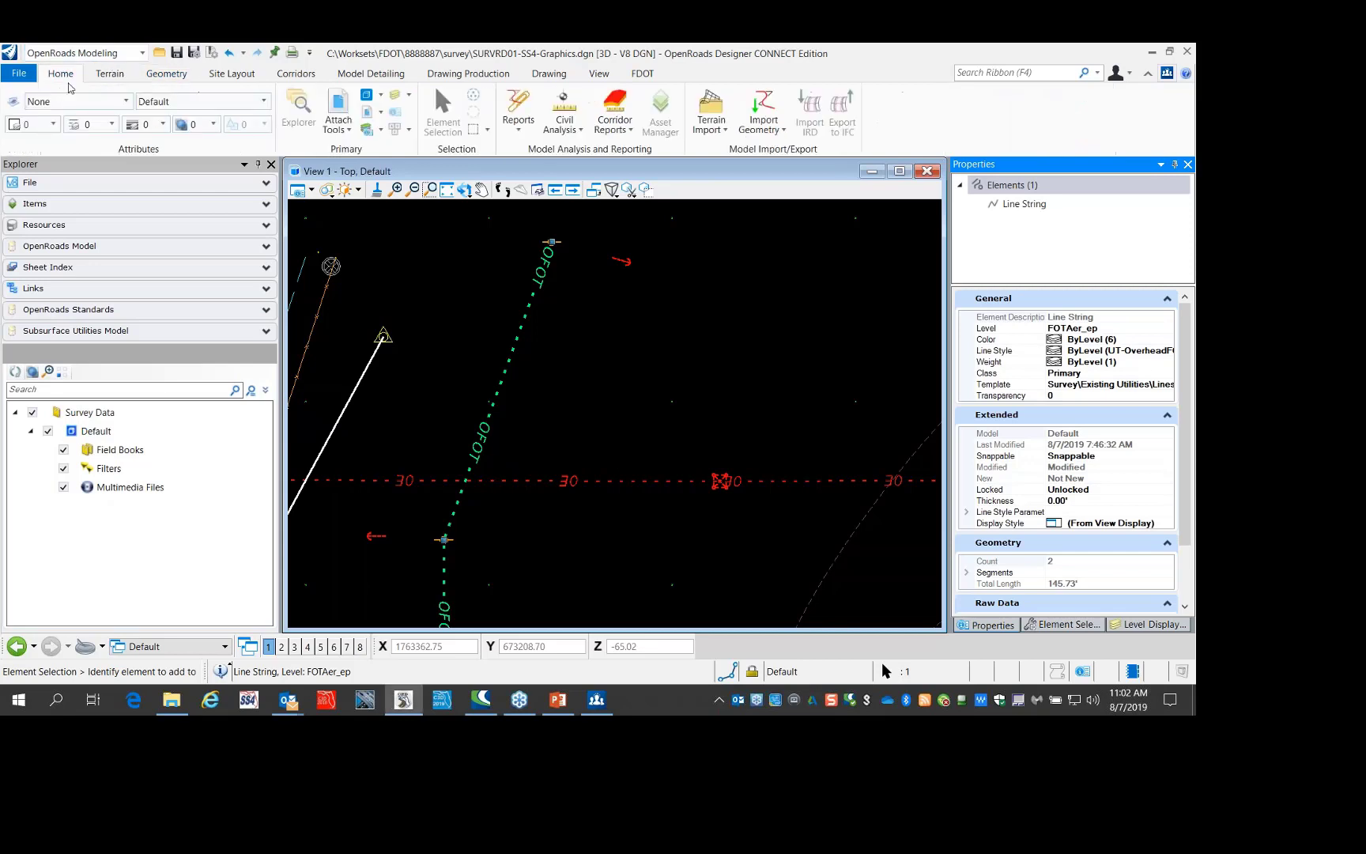
{"action": "left_click", "coordinate": [83, 101]}
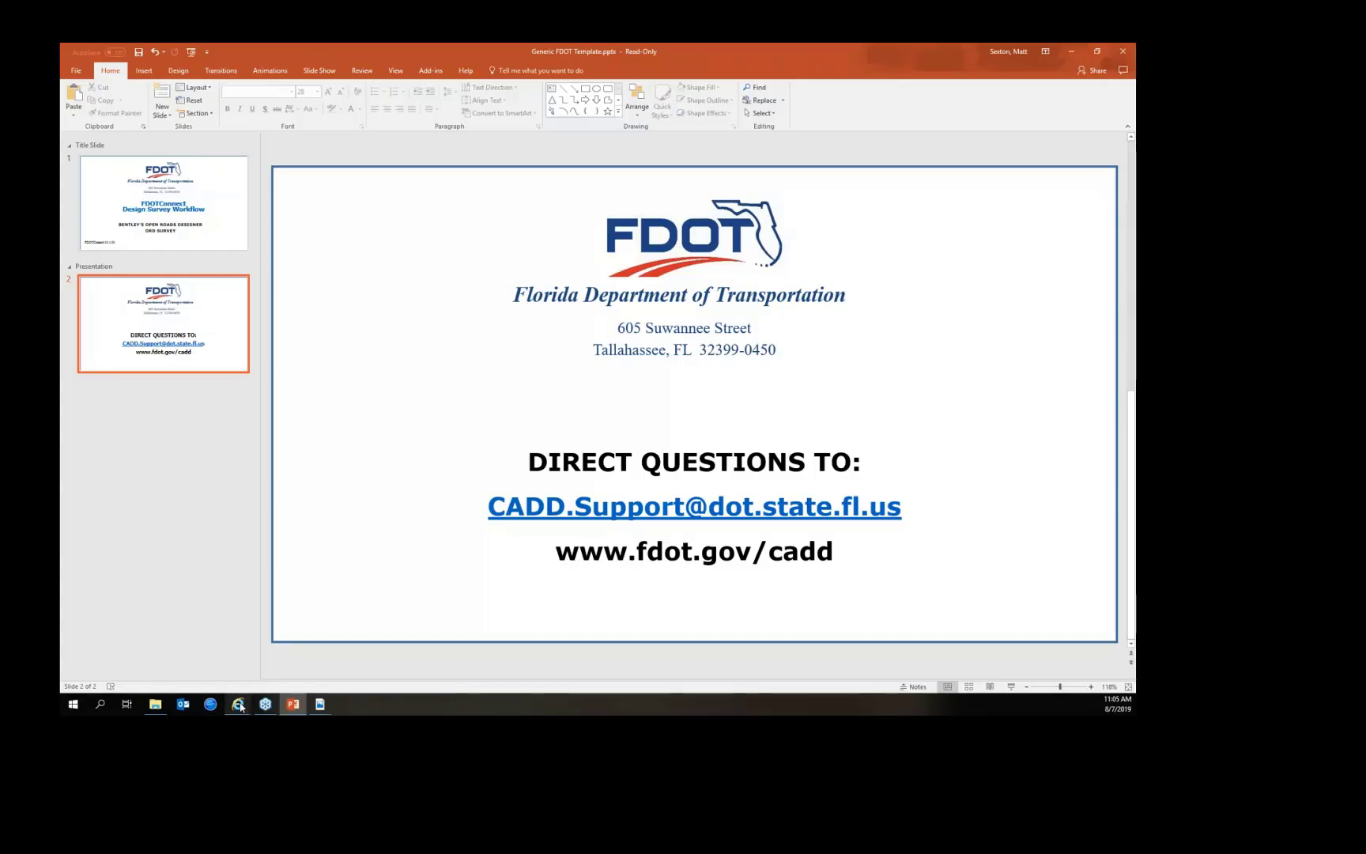
Switch to the FDOT website in the browser, go to the CADD home page, and view the scheduled webinars list
{"action": "mouse_move", "coordinate": [238, 702]}
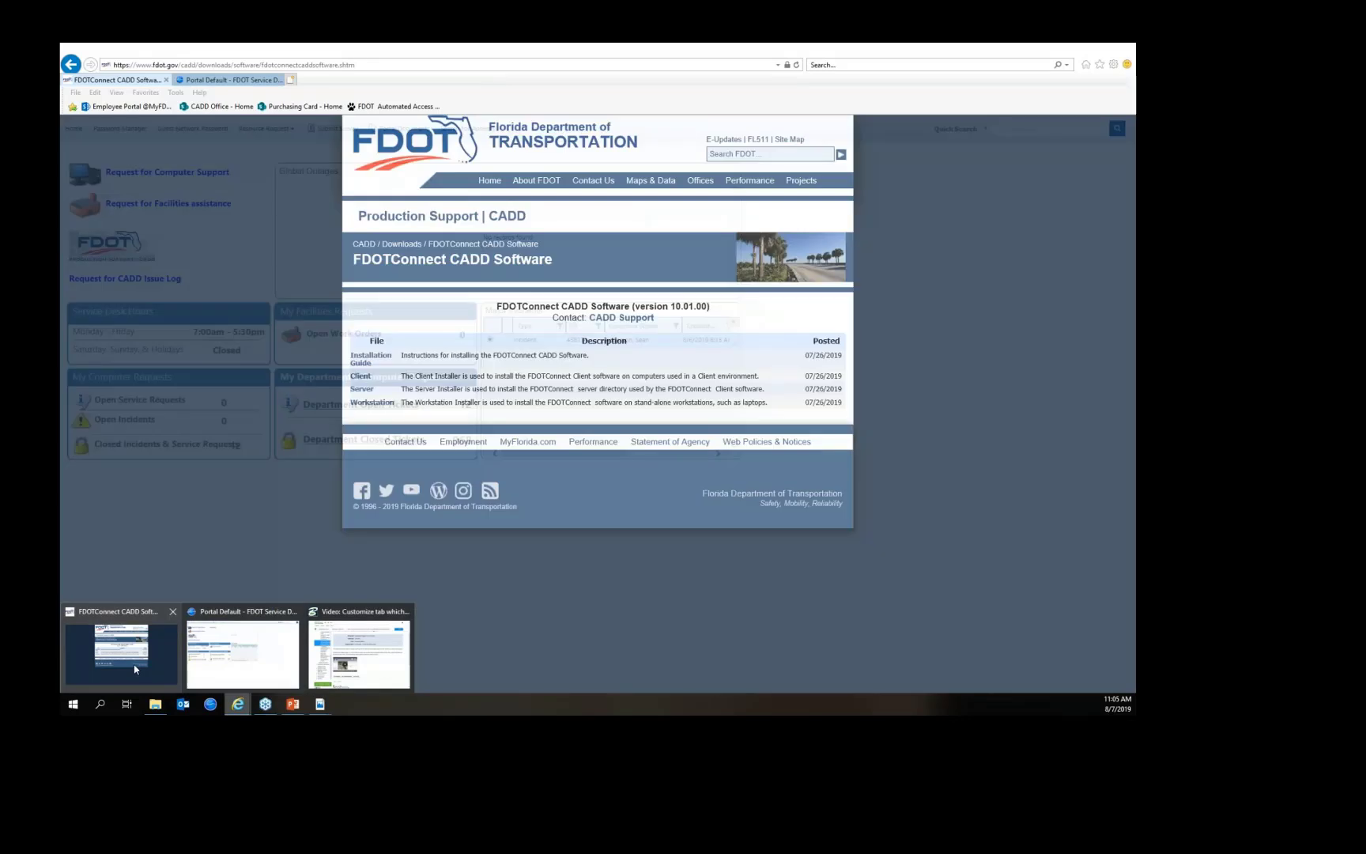
{"action": "left_click", "coordinate": [121, 652]}
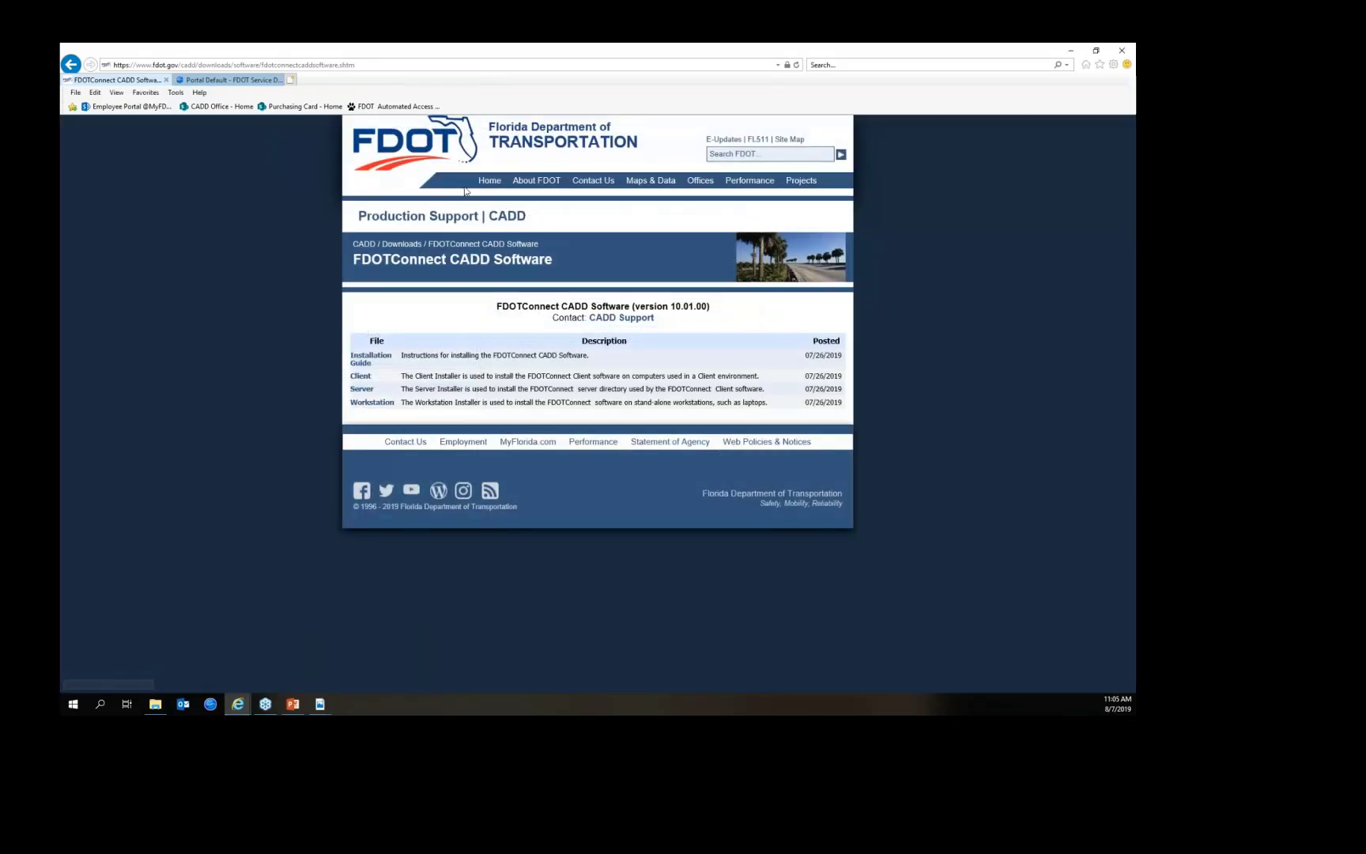
{"action": "left_click", "coordinate": [363, 243]}
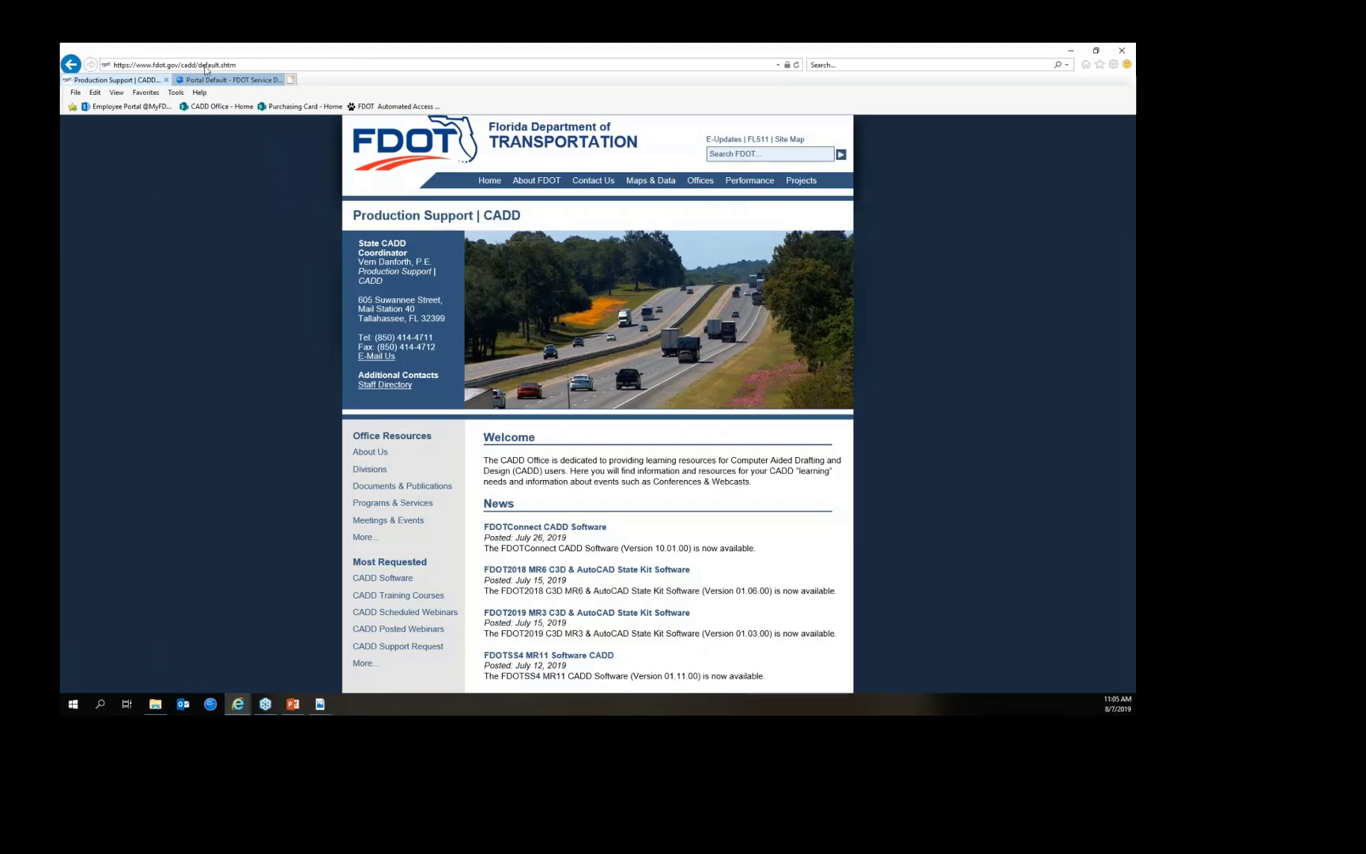
{"action": "scroll", "coordinate": [137, 515], "scroll_direction": "down", "scroll_amount": 3}
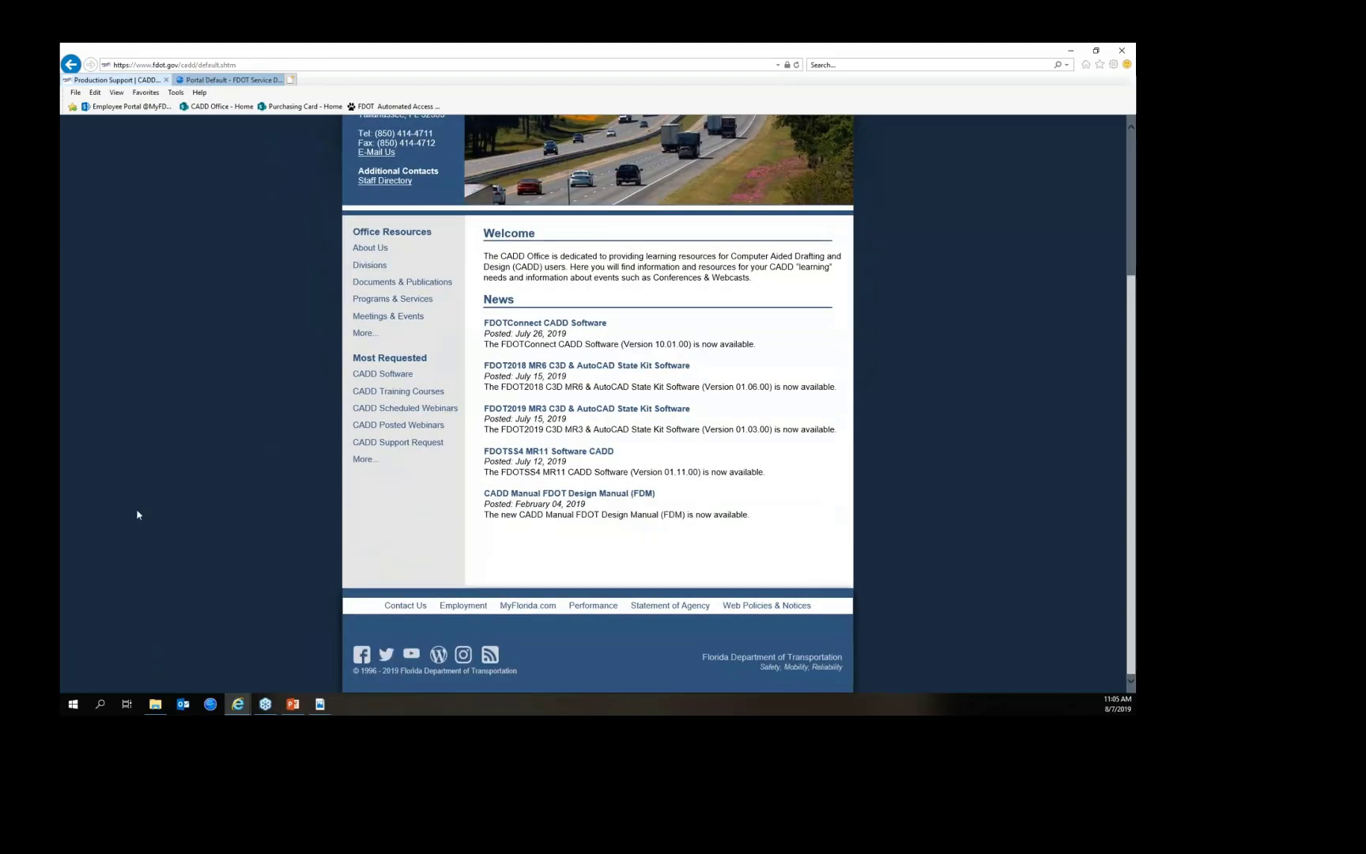
{"action": "left_click", "coordinate": [404, 411]}
{"action": "scroll", "coordinate": [229, 451], "scroll_direction": "down", "scroll_amount": 2}
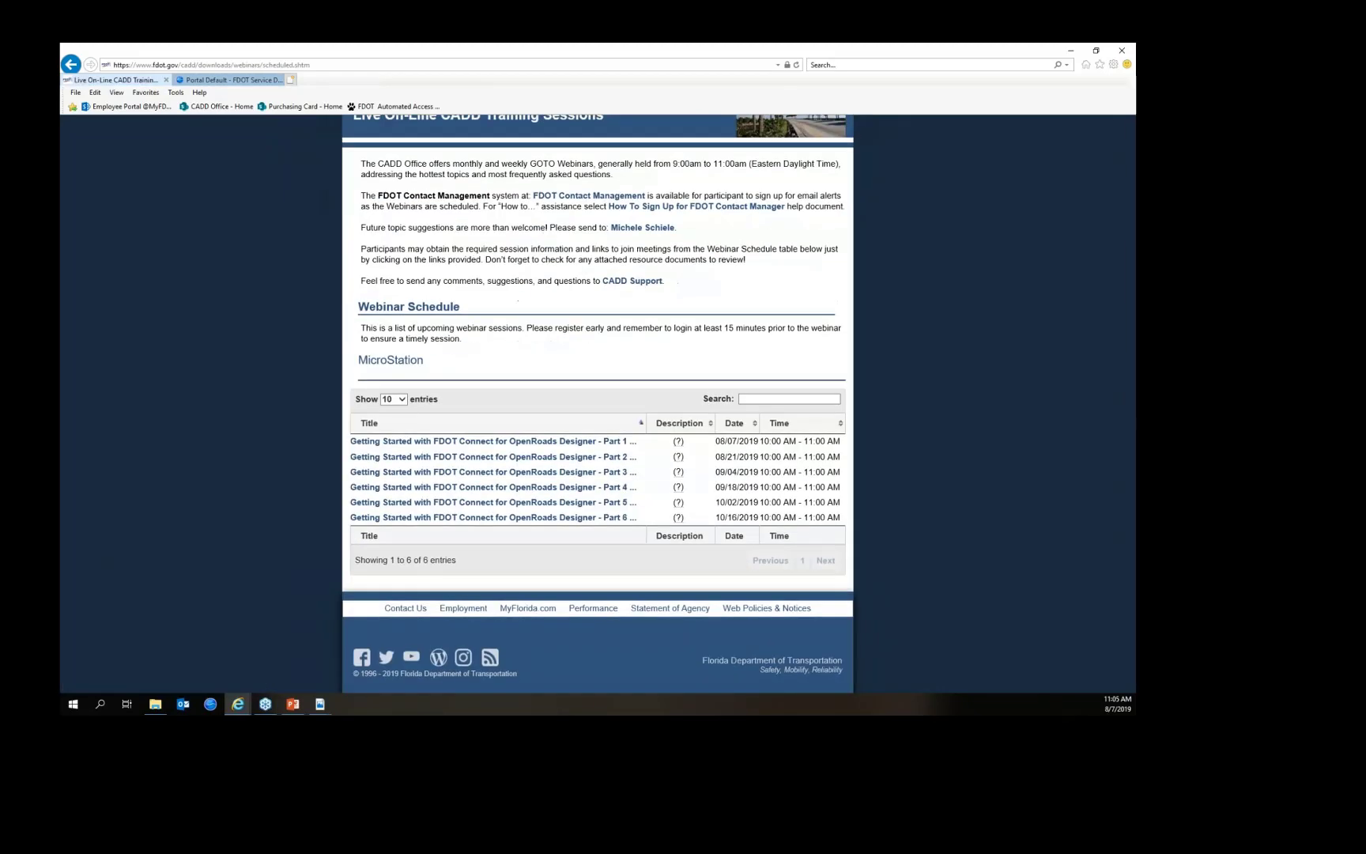